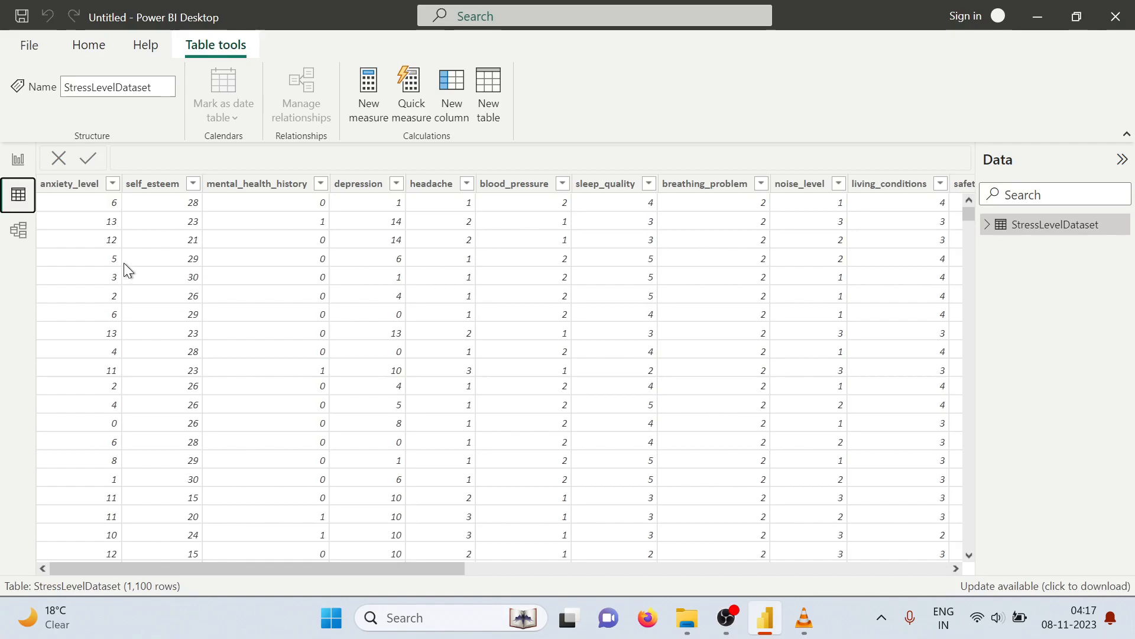
Review the distinct values in the anxiety_level and self_esteem columns of StressLevelDataset, keeping every value selected
left_click_drag(285, 568, 47, 587)
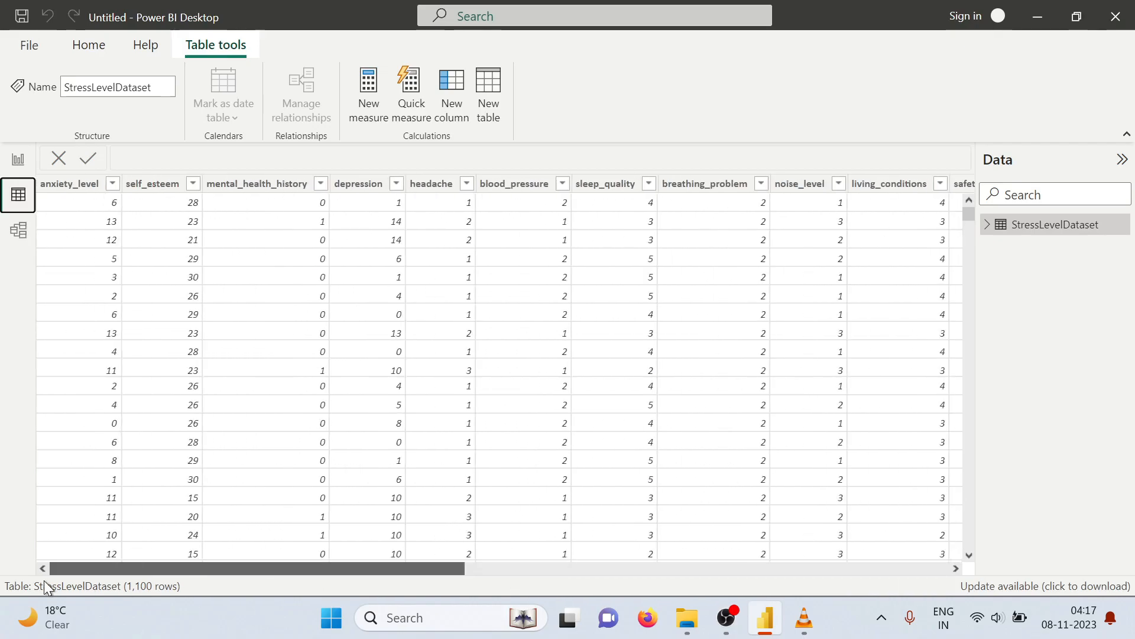
left_click(113, 184)
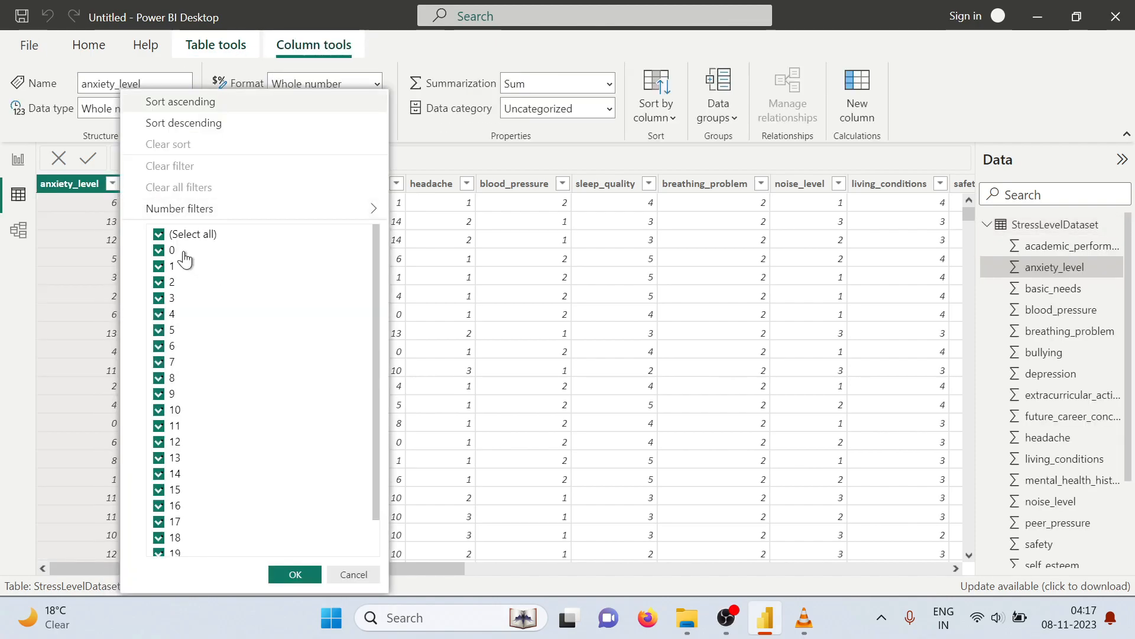
scroll(195, 343, "down", 1)
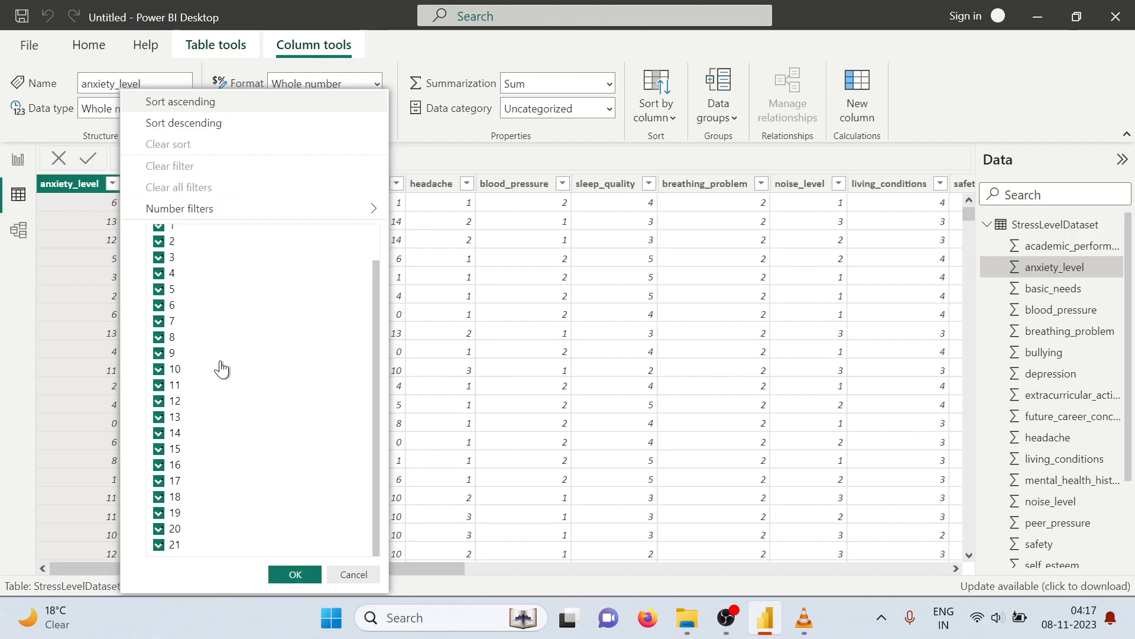
left_click(295, 574)
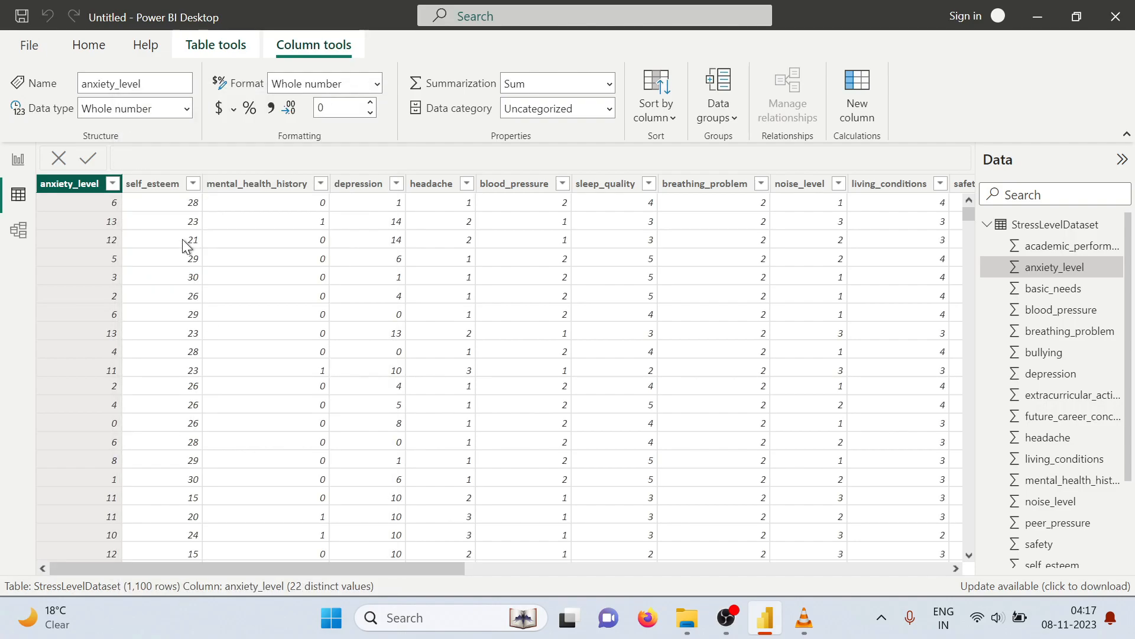
left_click(193, 184)
scroll(291, 324, "down", 3)
scroll(296, 355, "down", 1)
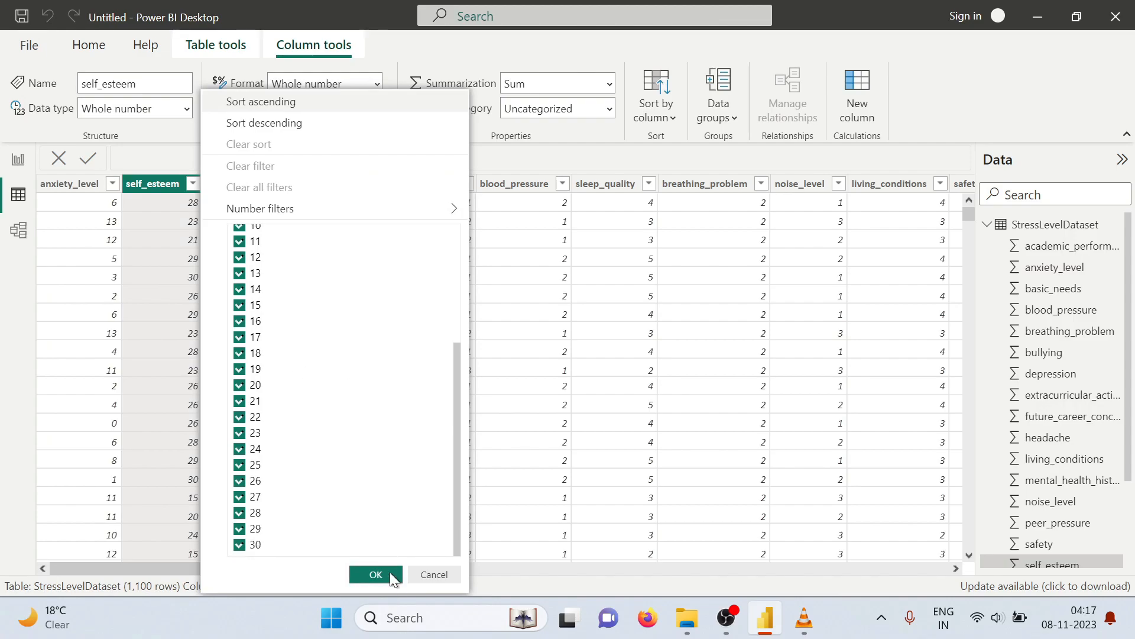
left_click(389, 573)
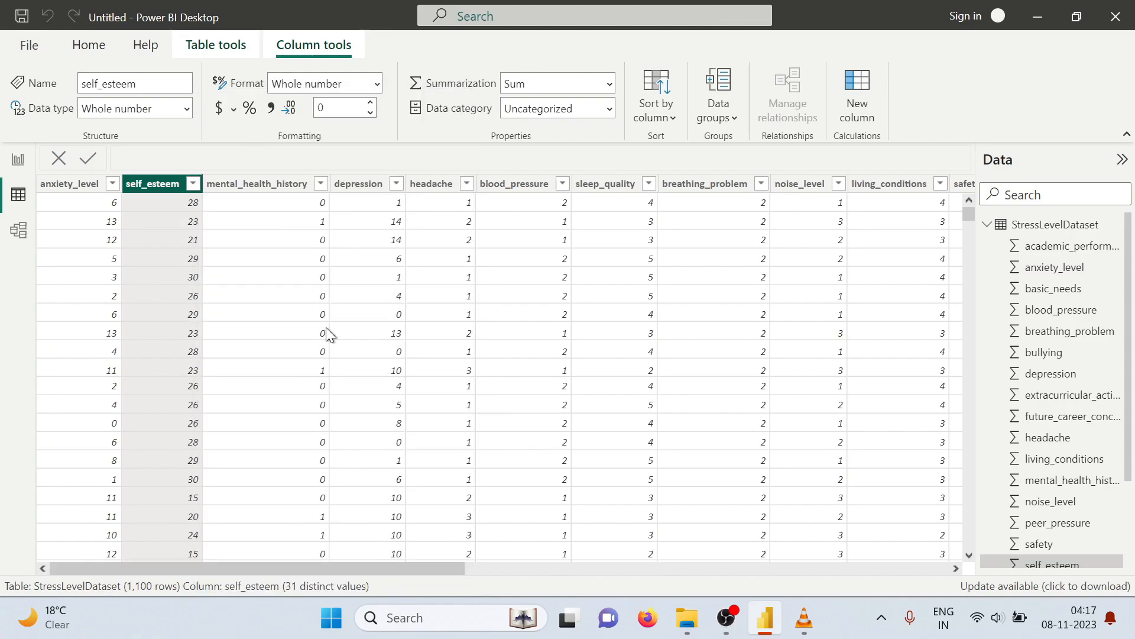
Check the distinct values of the mental_health_history and depression columns without filtering any out
left_click(322, 187)
left_click(321, 184)
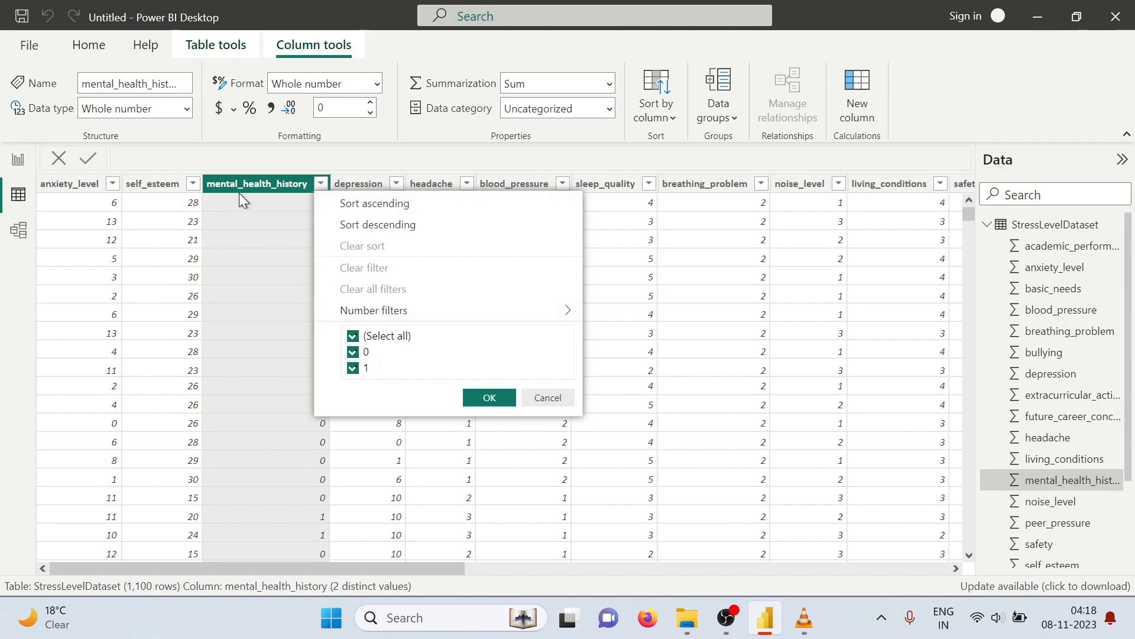
left_click(494, 398)
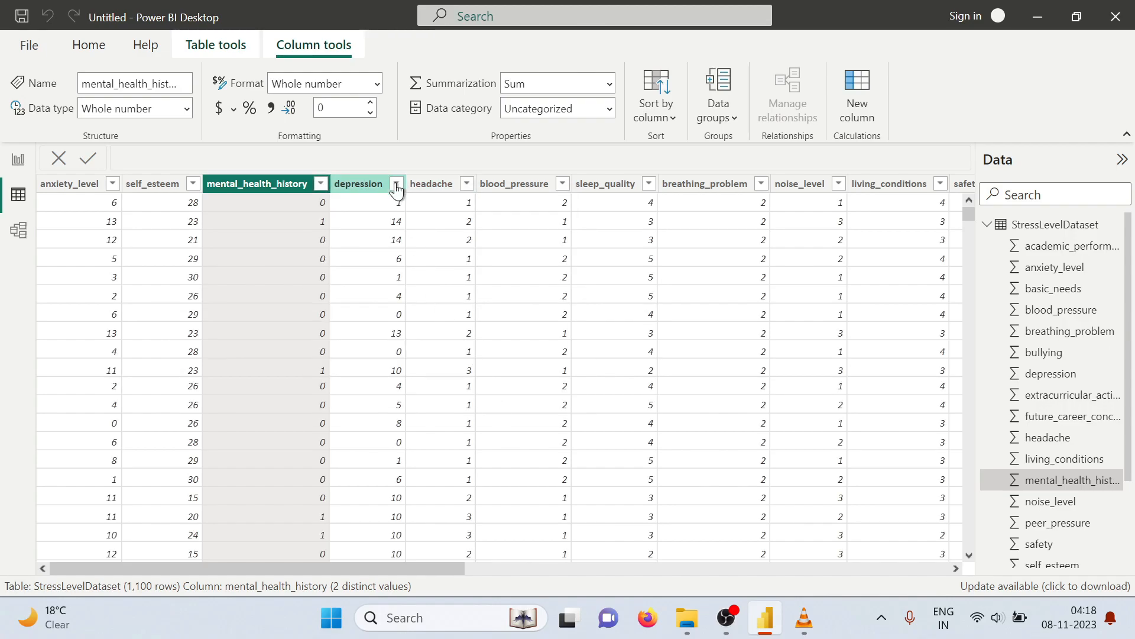
left_click(396, 184)
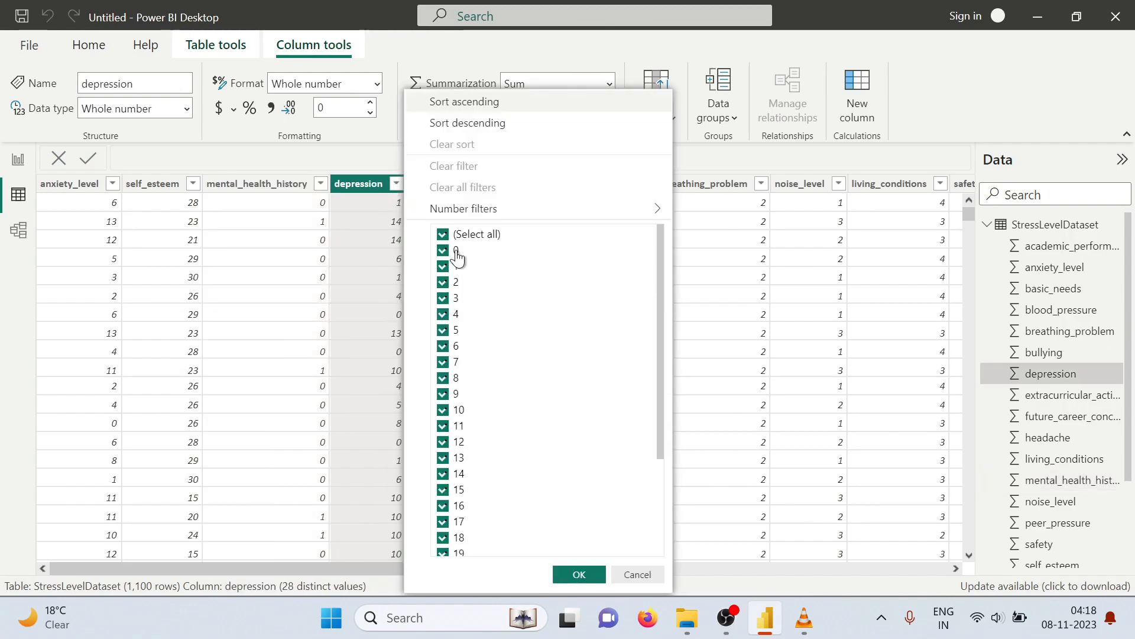
scroll(459, 272, "down", 3)
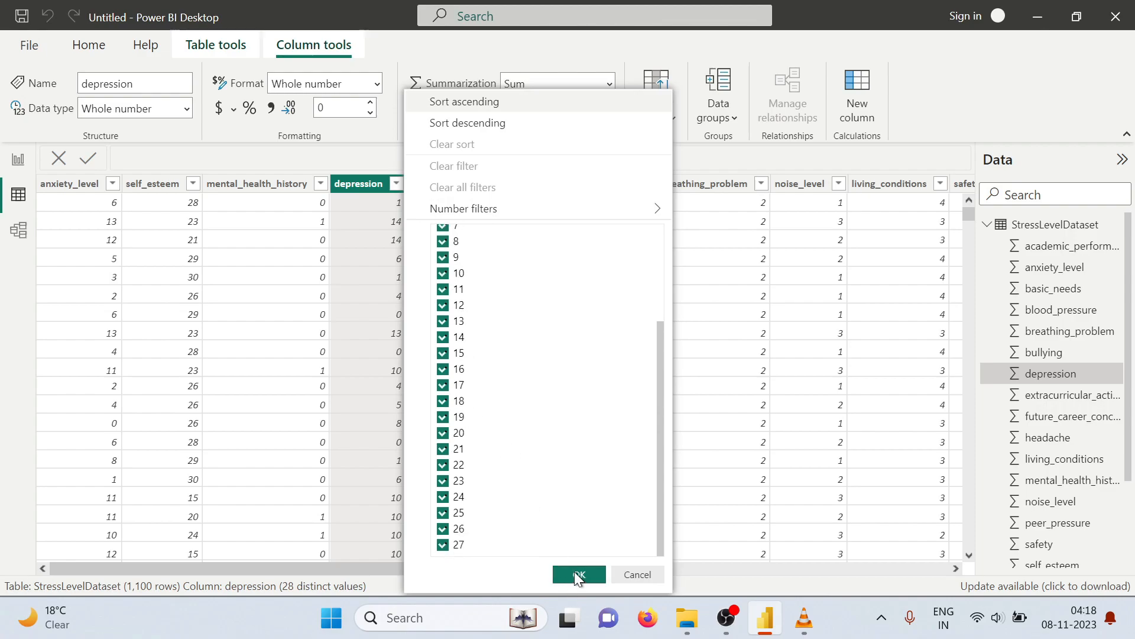
left_click(578, 575)
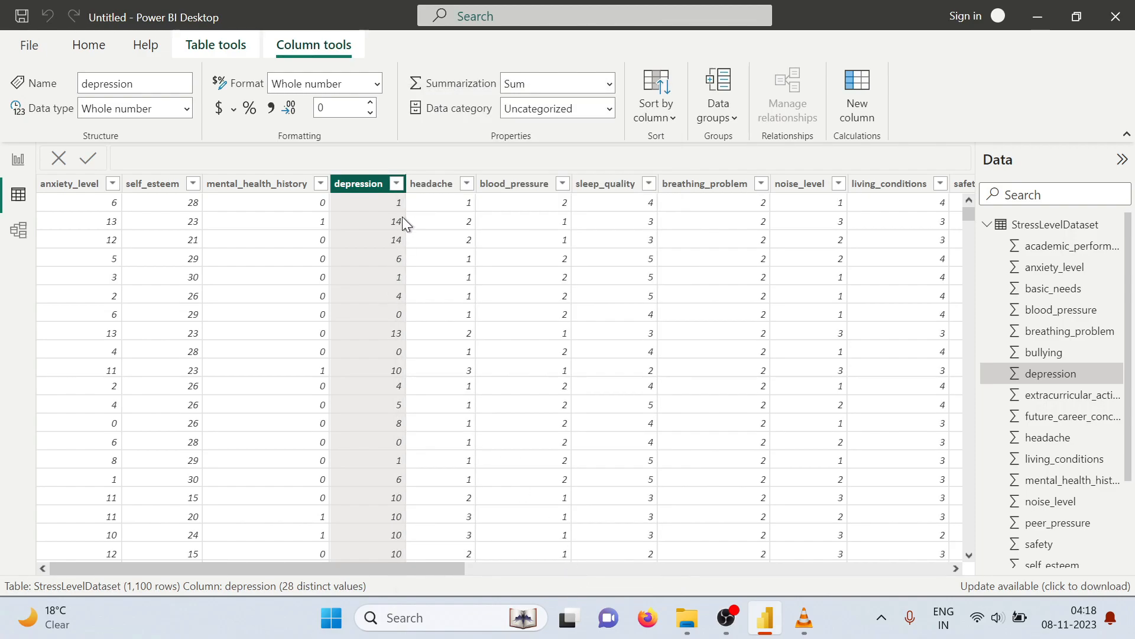
Check which distinct values the headache and blood_pressure columns contain, leaving all values selected
left_click(467, 183)
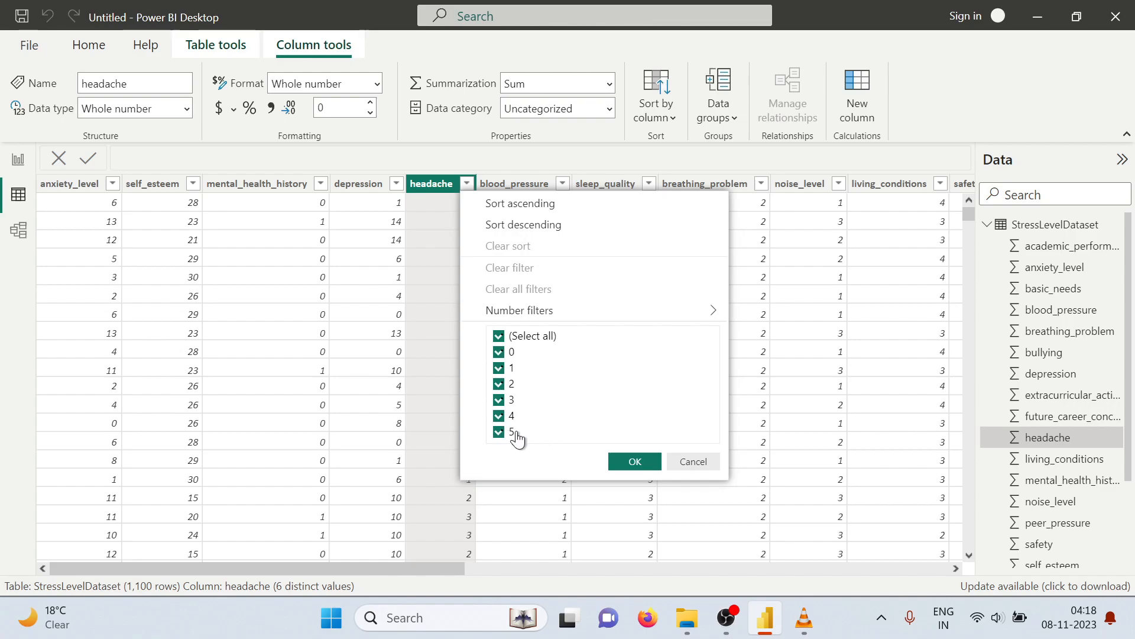
left_click(636, 462)
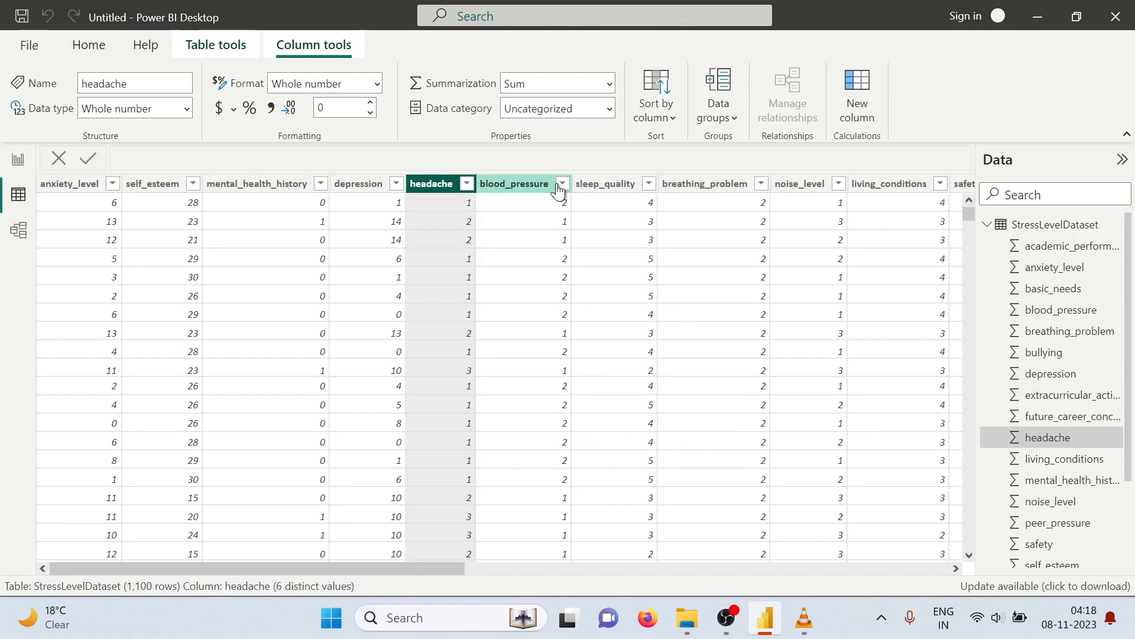
left_click(562, 184)
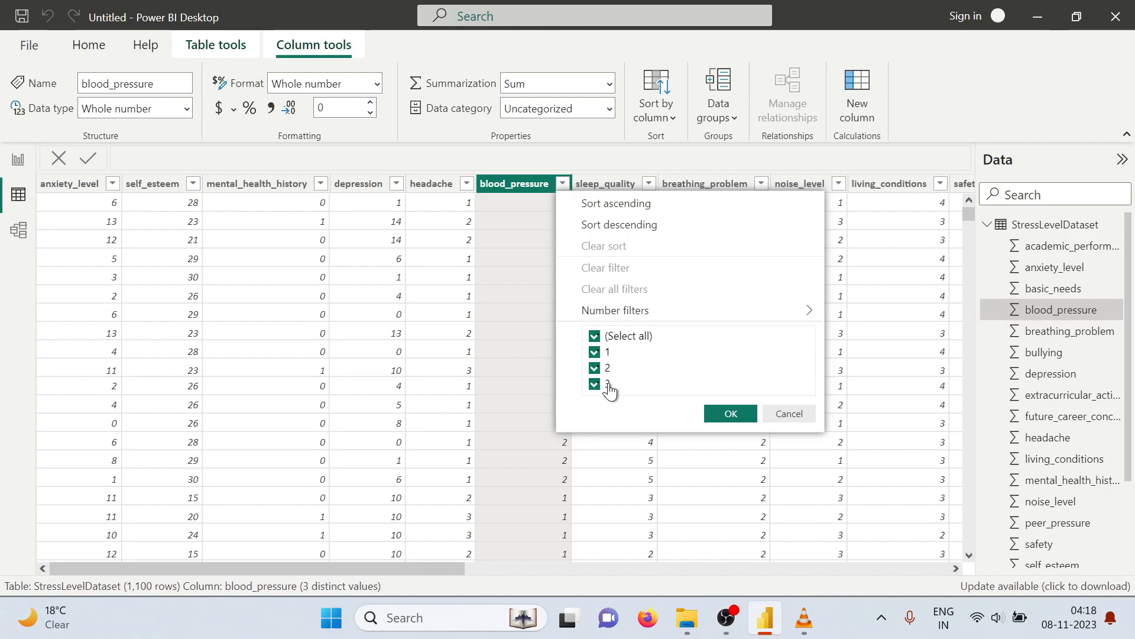
left_click(727, 415)
Inspect the distinct values of the sleep_quality and breathing_problem columns, keeping all values included
left_click(649, 185)
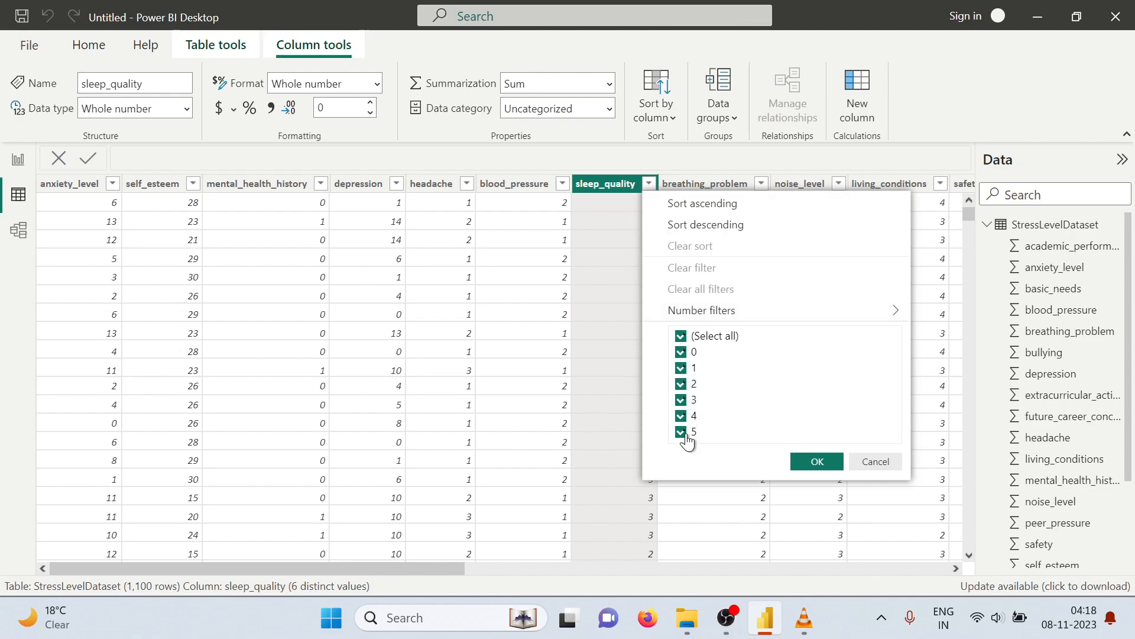
left_click(818, 459)
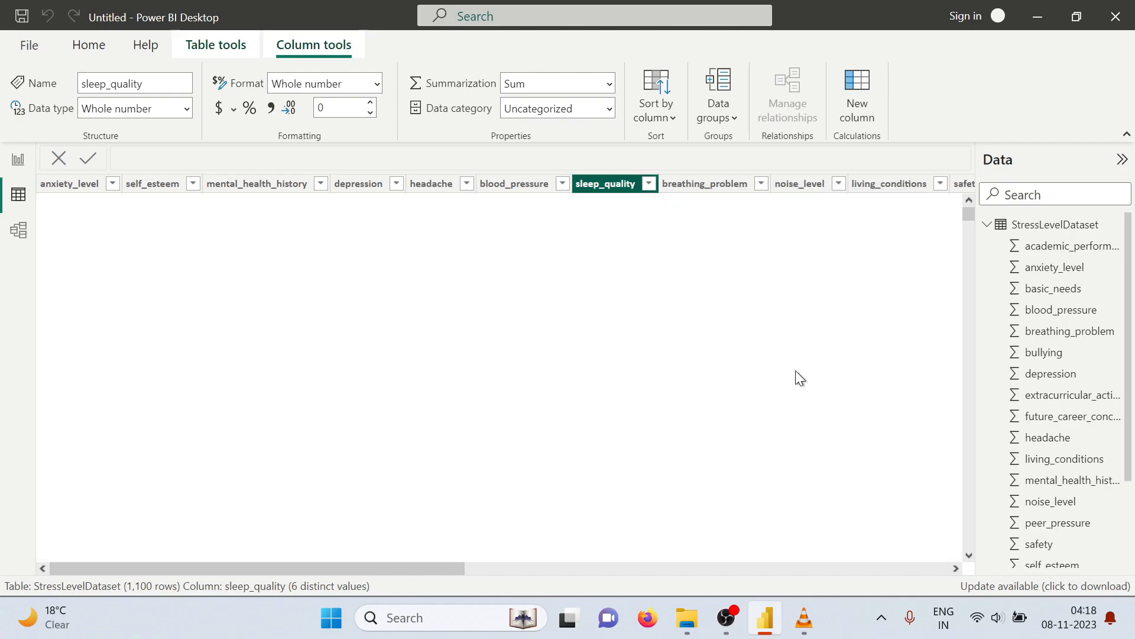
left_click(761, 183)
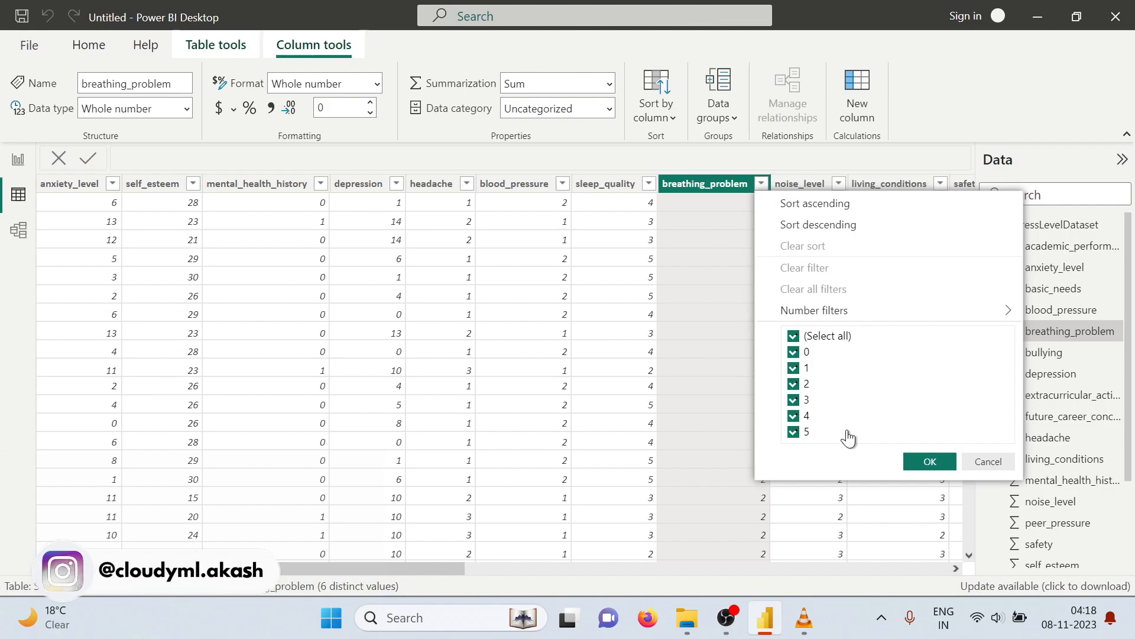
left_click(940, 461)
Examine the value ranges of the noise_level and living_conditions columns without filtering the data
left_click(839, 184)
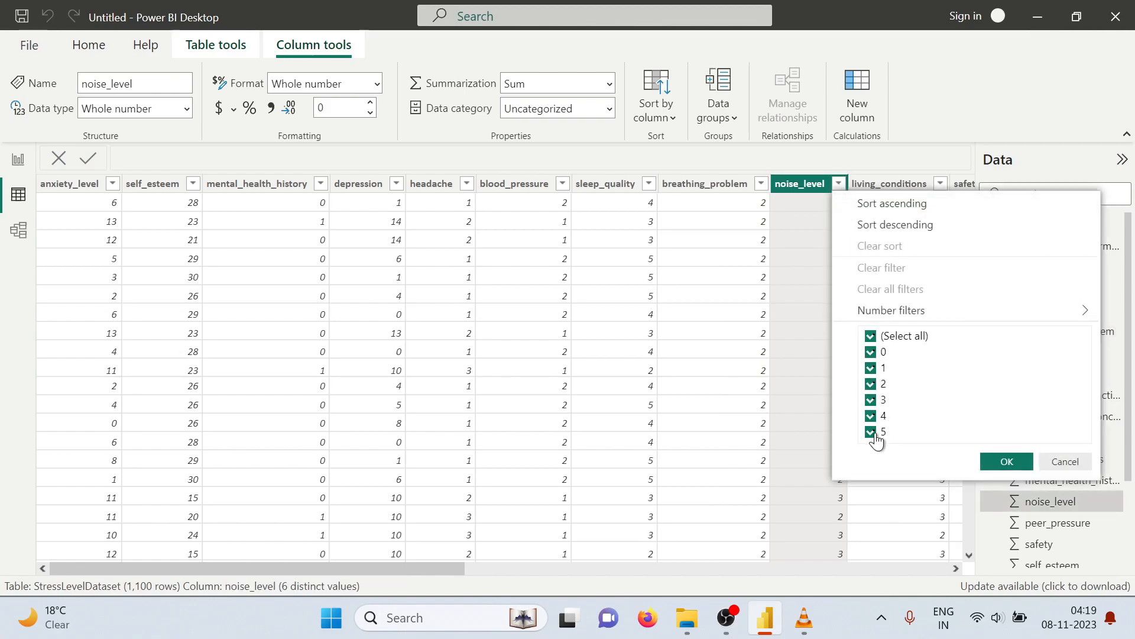
left_click(1007, 461)
left_click_drag(431, 569, 634, 569)
left_click(491, 184)
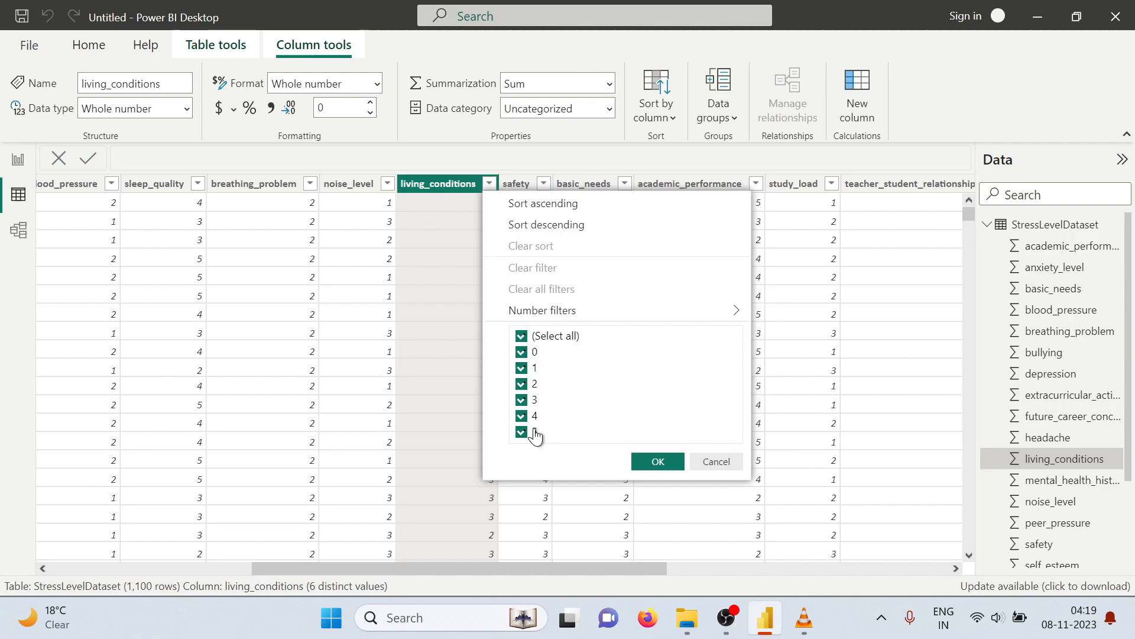
left_click(664, 461)
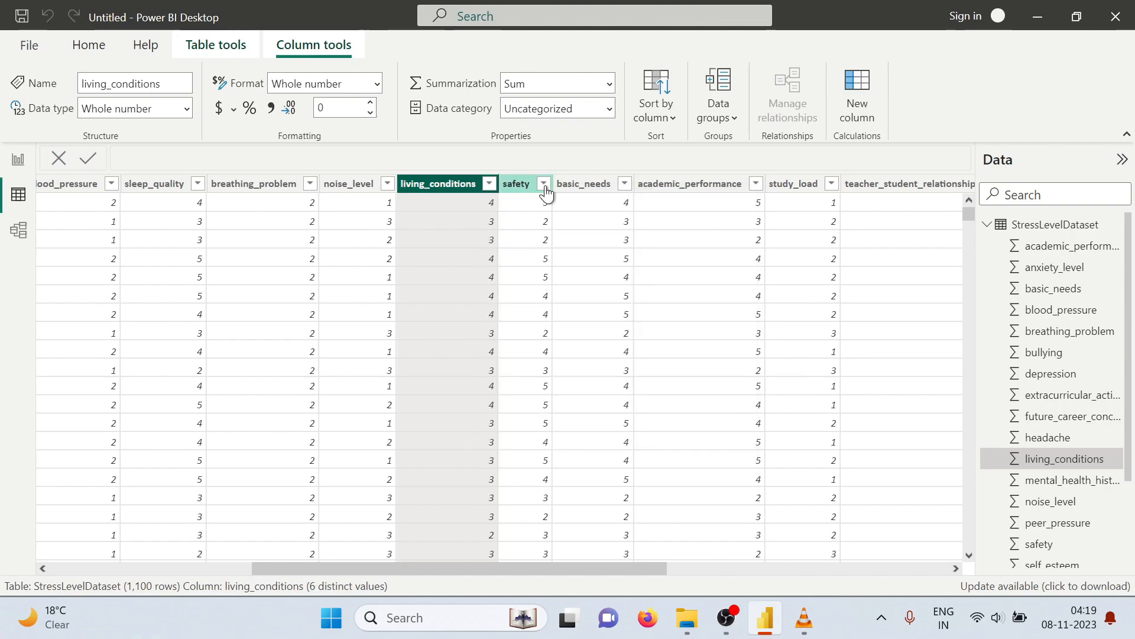
Review the distinct values of the safety and basic_needs columns, keeping all values selected
left_click(543, 183)
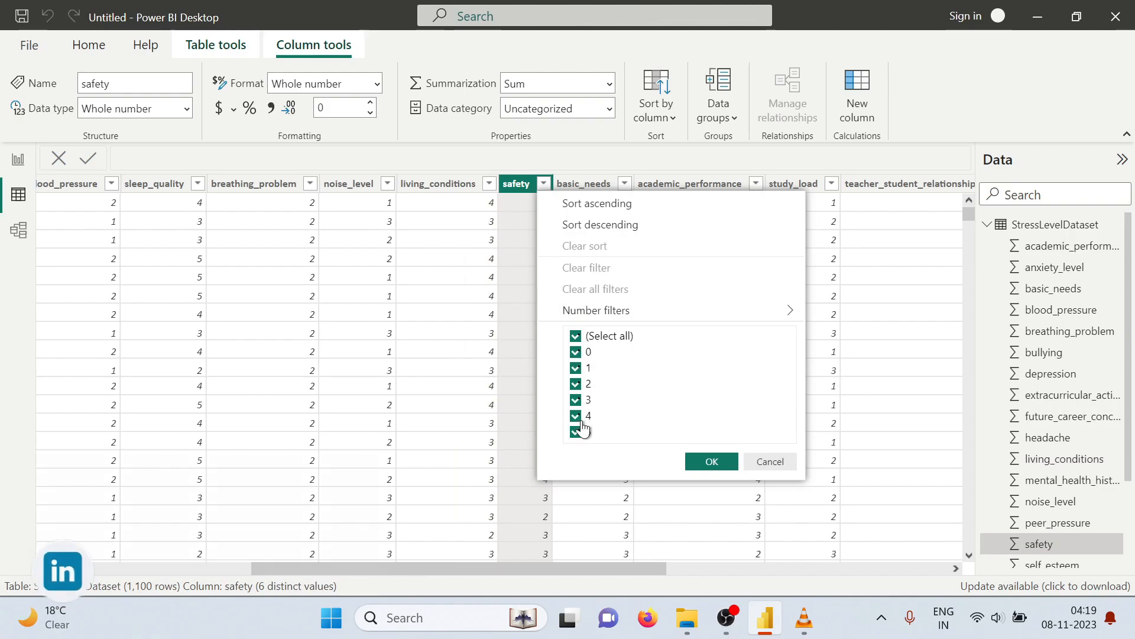
left_click(711, 461)
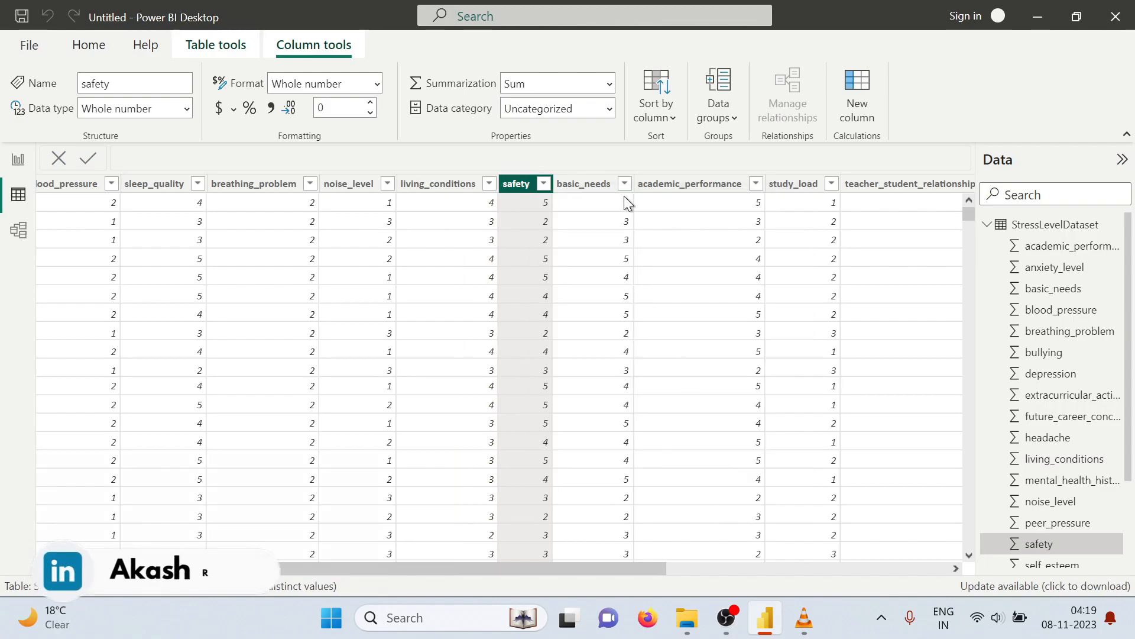
left_click(625, 183)
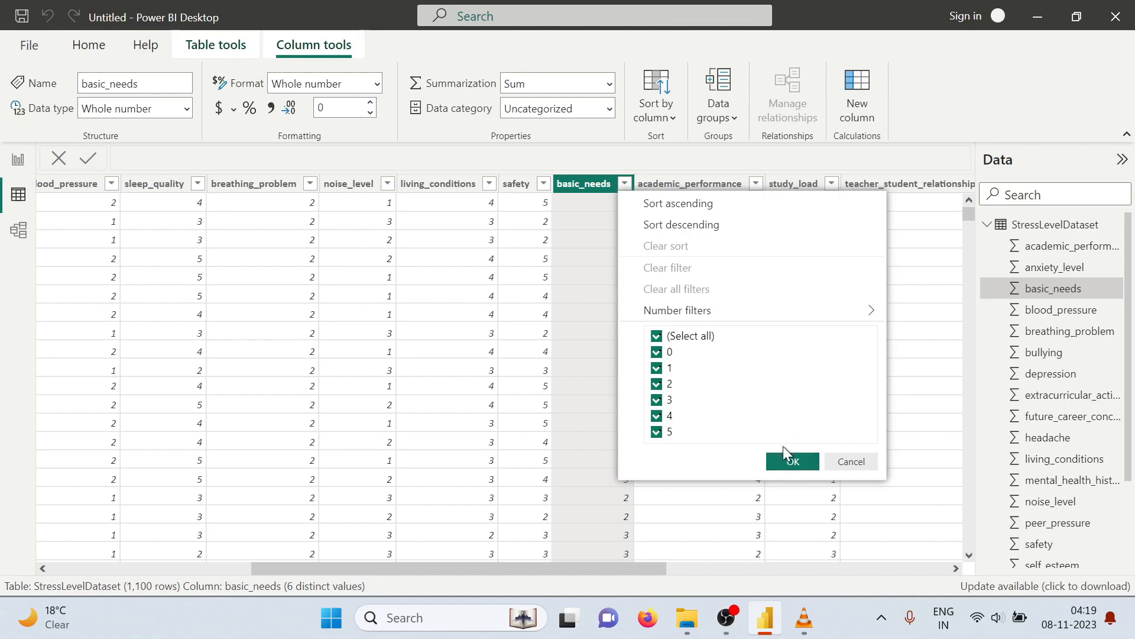
left_click(793, 458)
Check the distinct values of the academic_performance and study_load columns without excluding any
left_click(756, 184)
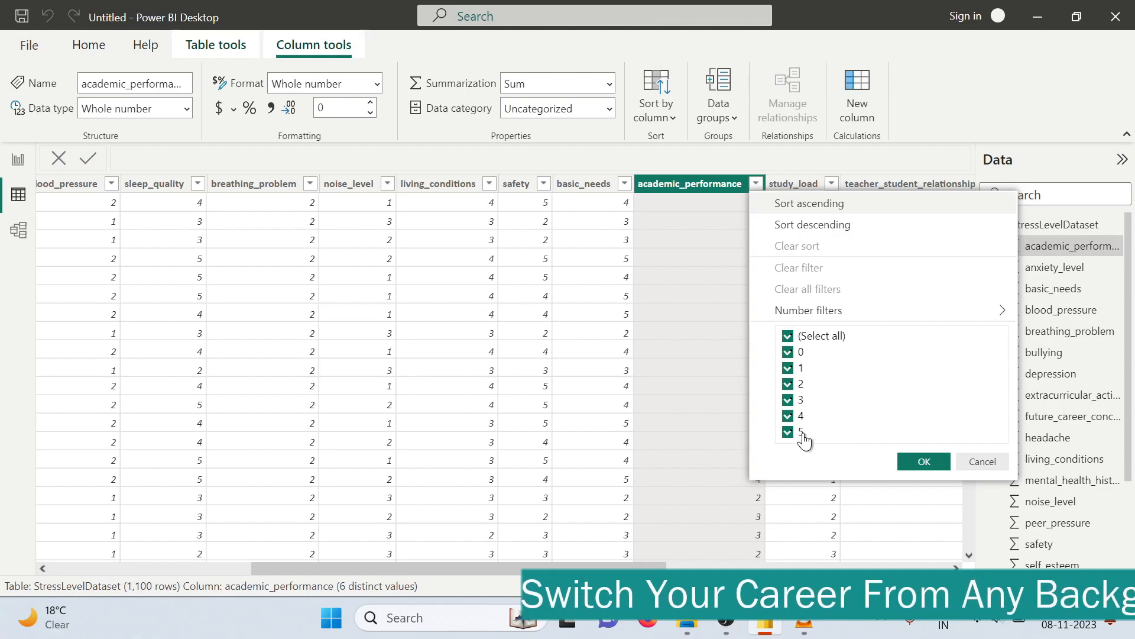
left_click(933, 460)
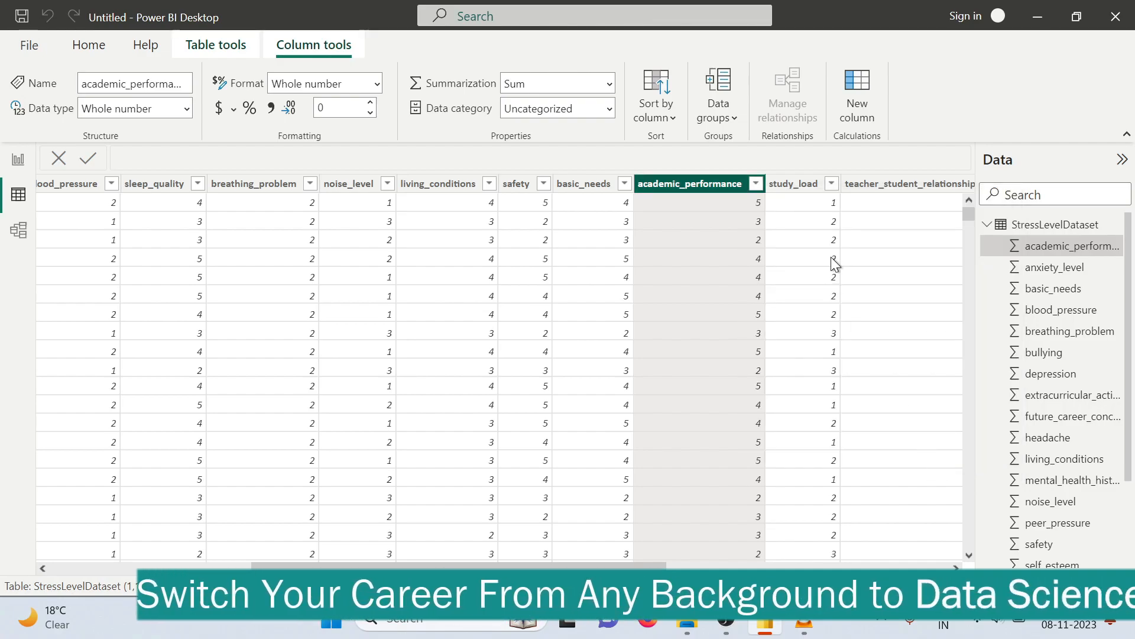
left_click(831, 185)
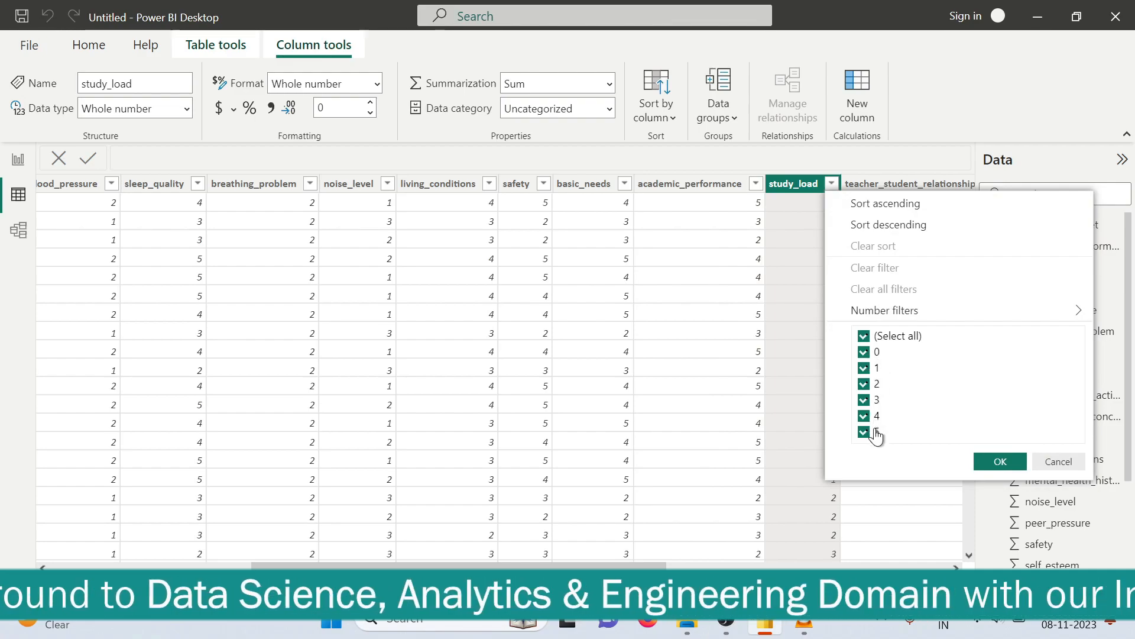
left_click(997, 462)
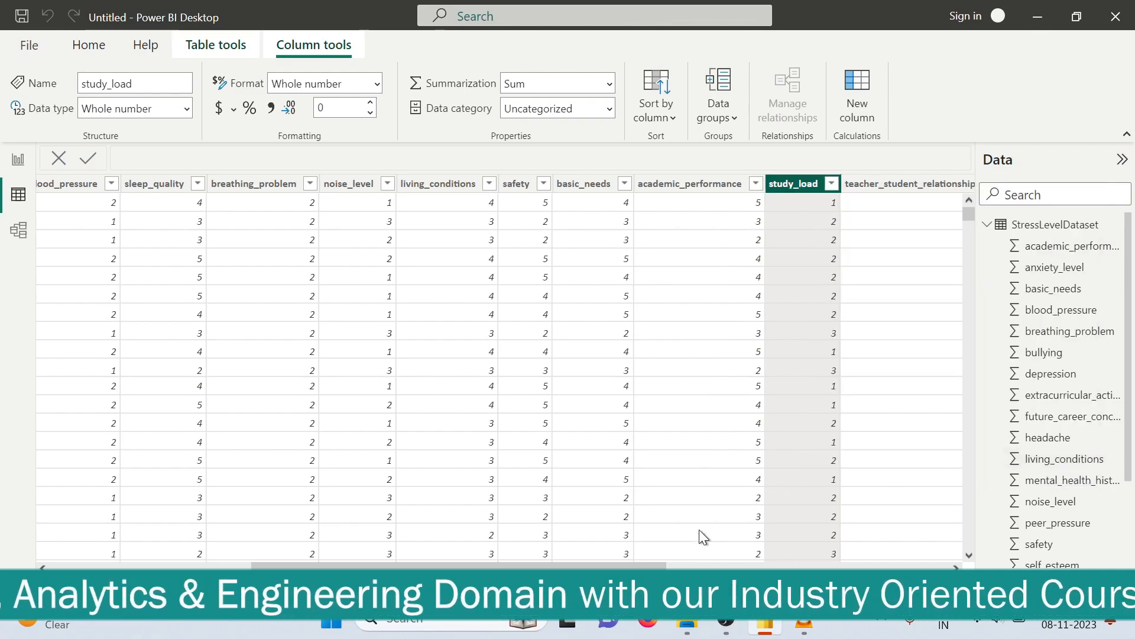
Inspect the distinct values of the teacher_student_relationship and future_career_concerns columns, leaving the data unfiltered
left_click_drag(638, 563, 825, 565)
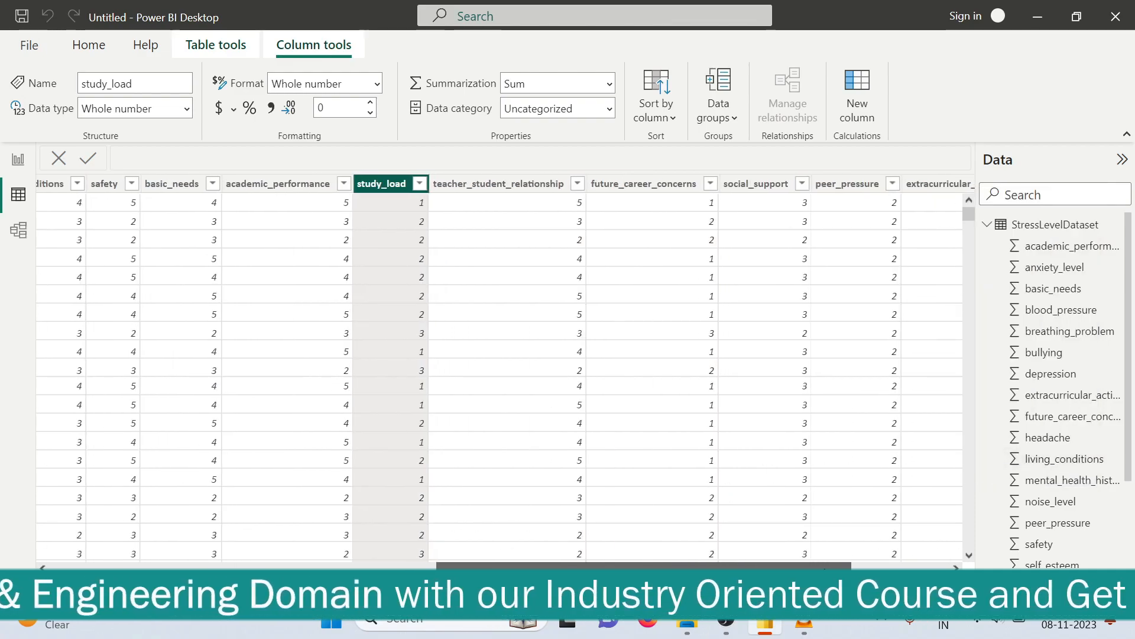
left_click(574, 186)
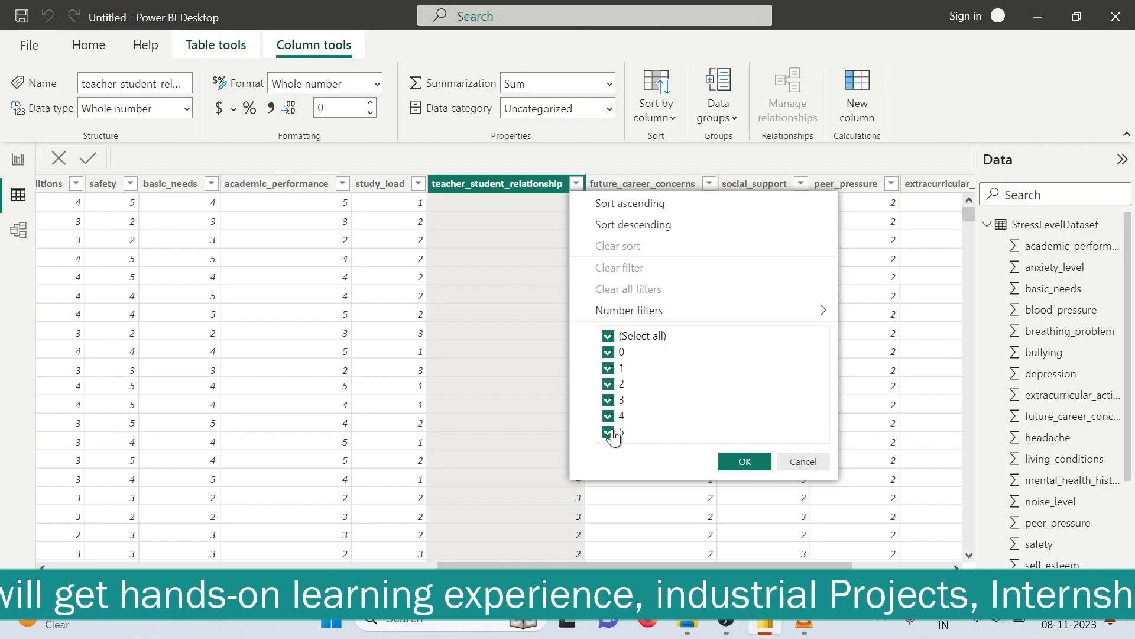
left_click(744, 461)
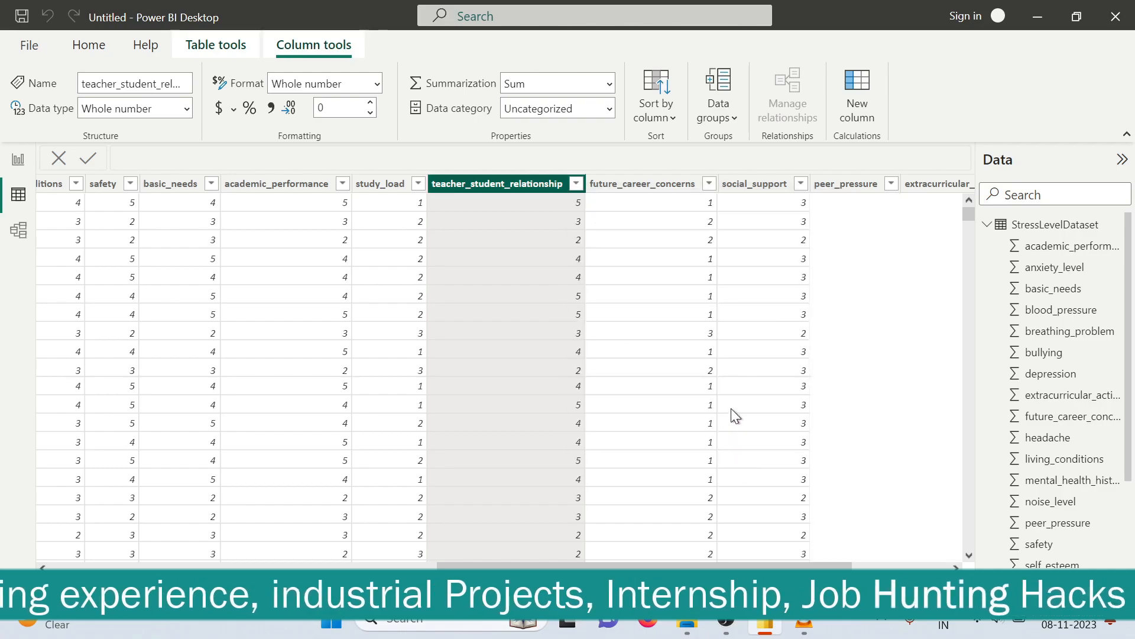
left_click(644, 184)
left_click(709, 184)
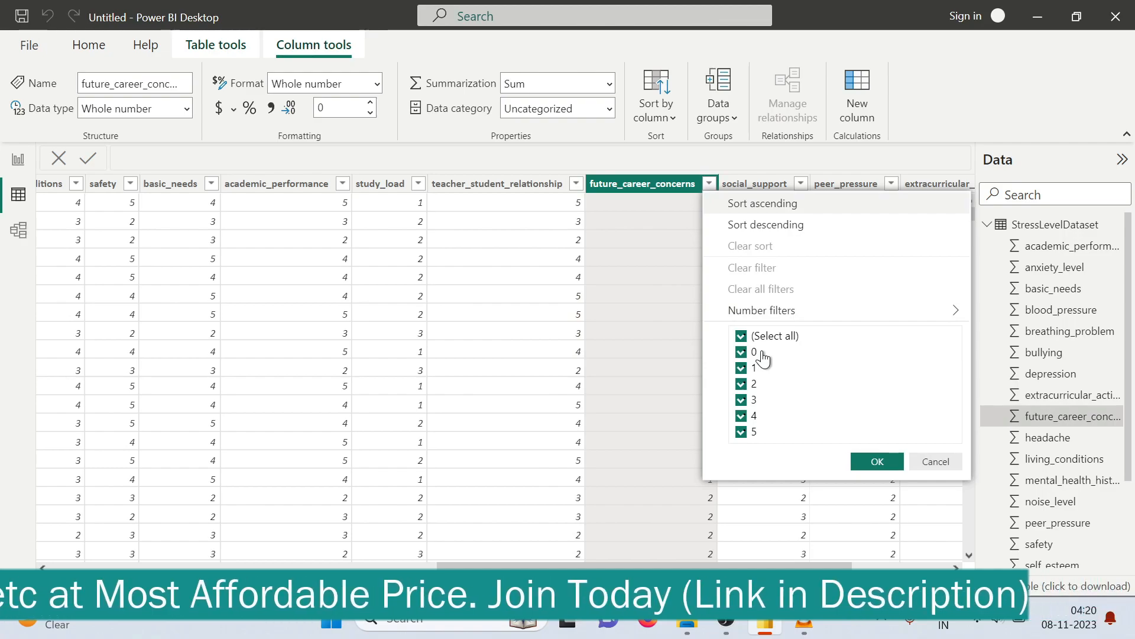
left_click(877, 459)
Review the distinct values of the social_support and peer_pressure columns, keeping every value selected
left_click(800, 184)
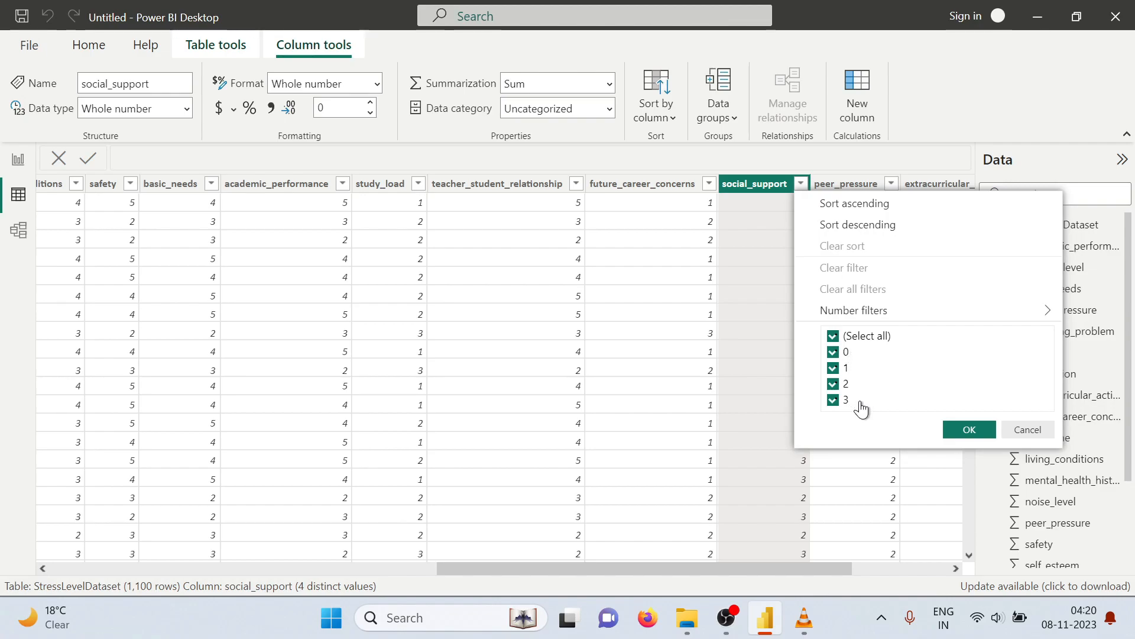
left_click(971, 430)
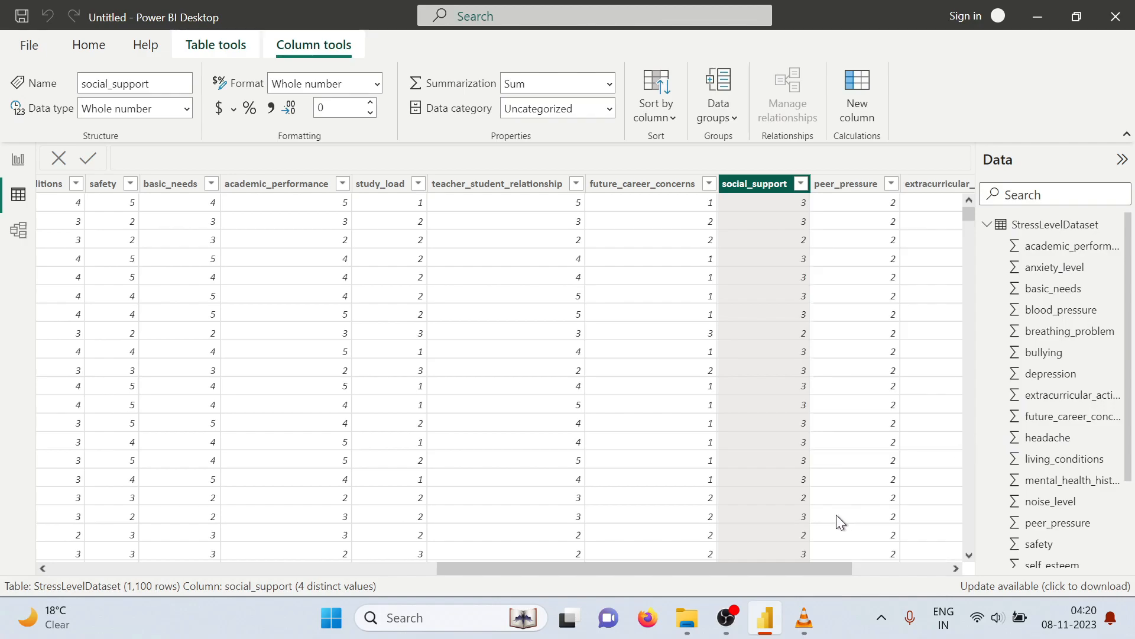
left_click_drag(816, 567, 913, 567)
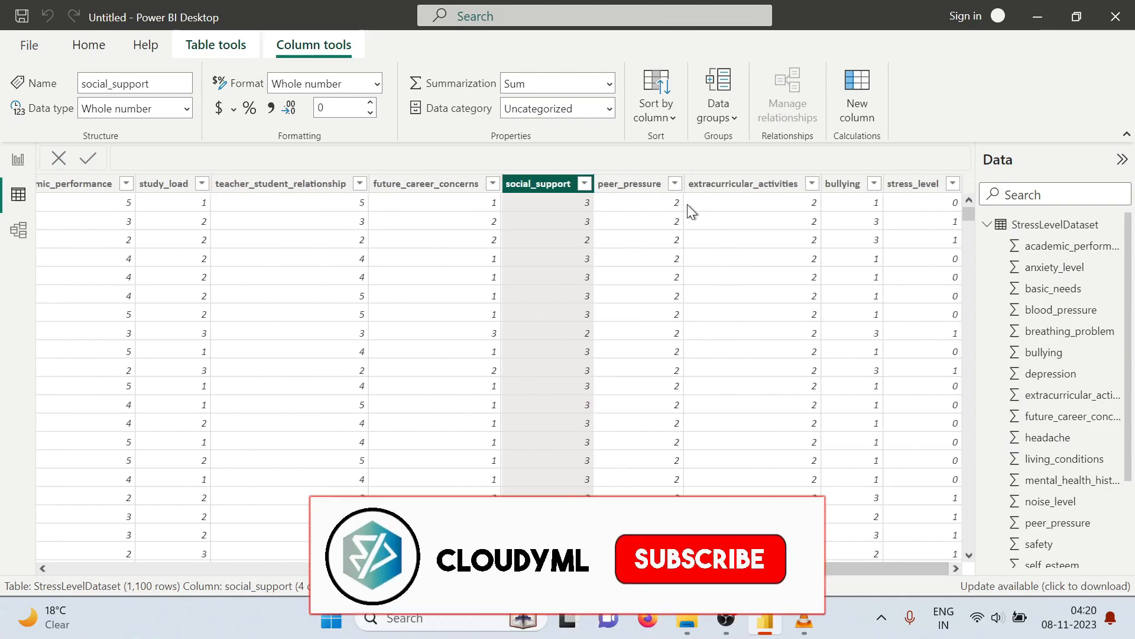
left_click(675, 185)
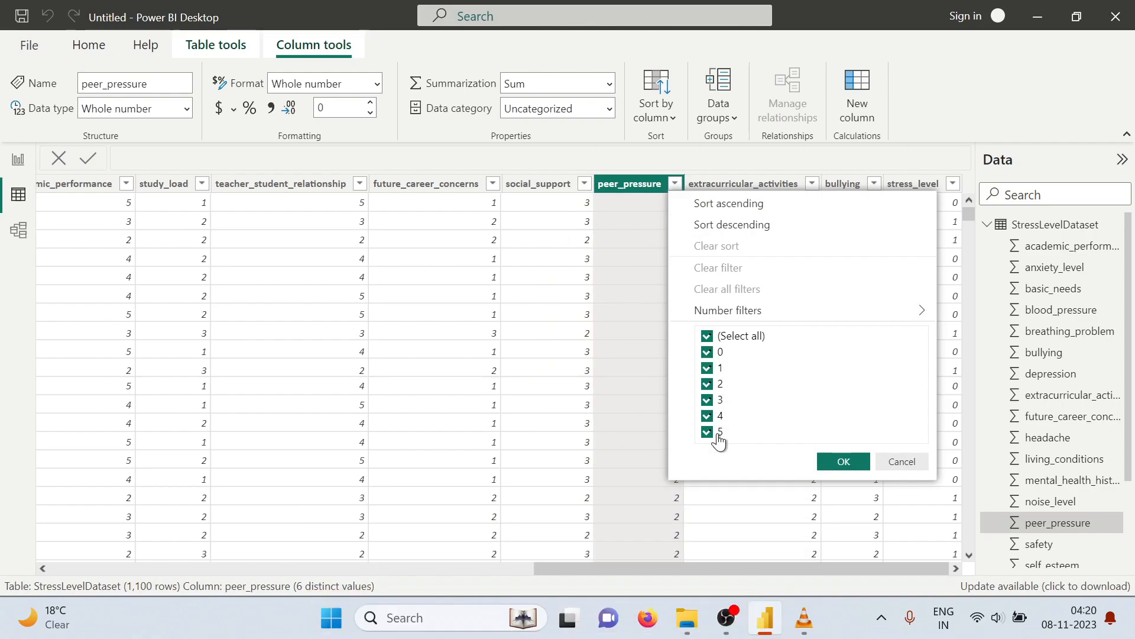
left_click(844, 461)
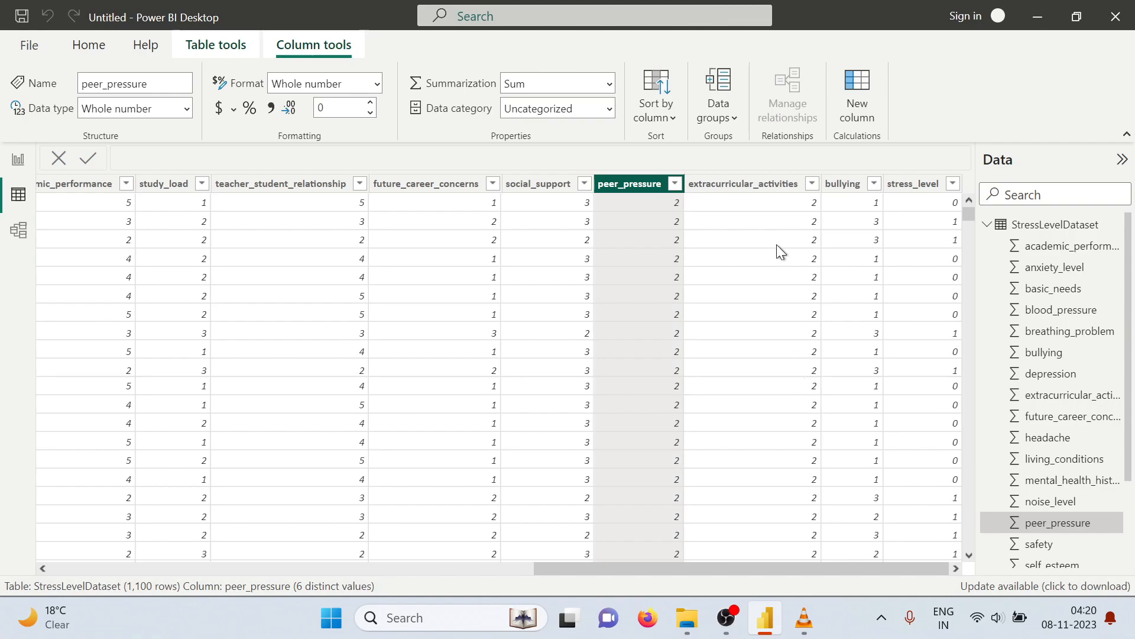
Check the distinct values of the extracurricular_activities, bullying and stress_level columns without filtering any of them
left_click(801, 188)
left_click(812, 186)
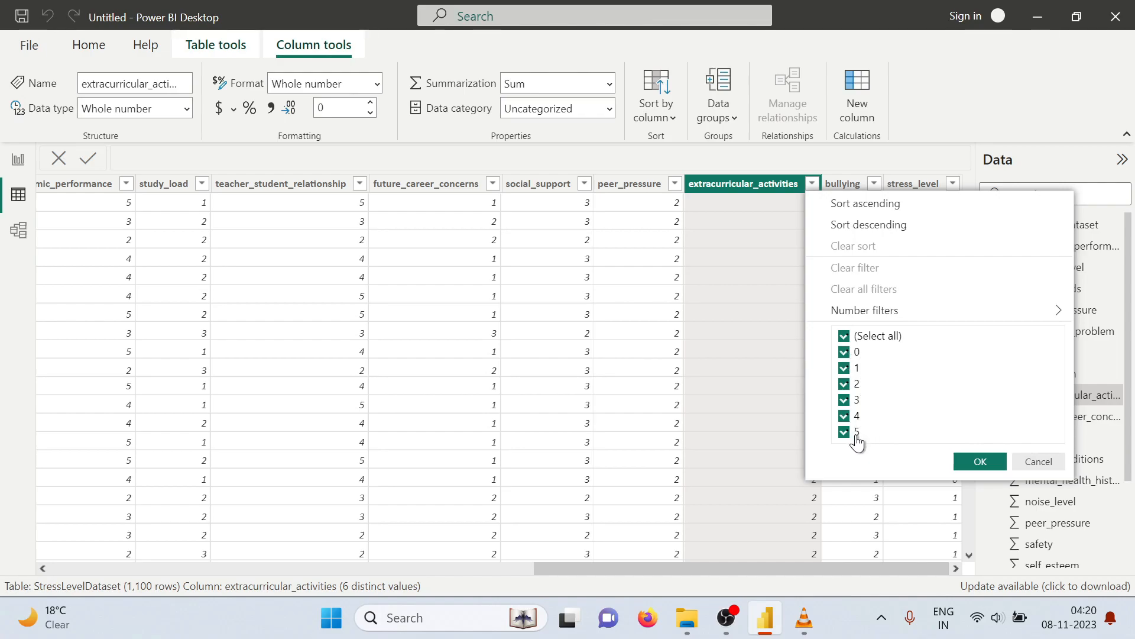
left_click(980, 461)
left_click(875, 184)
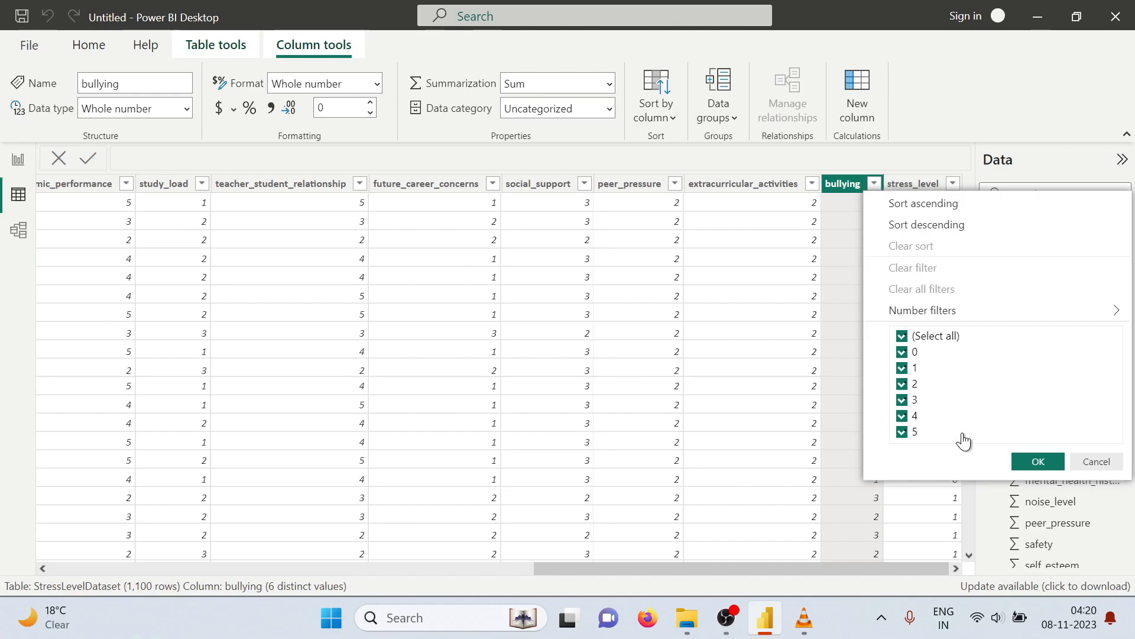
left_click(1039, 462)
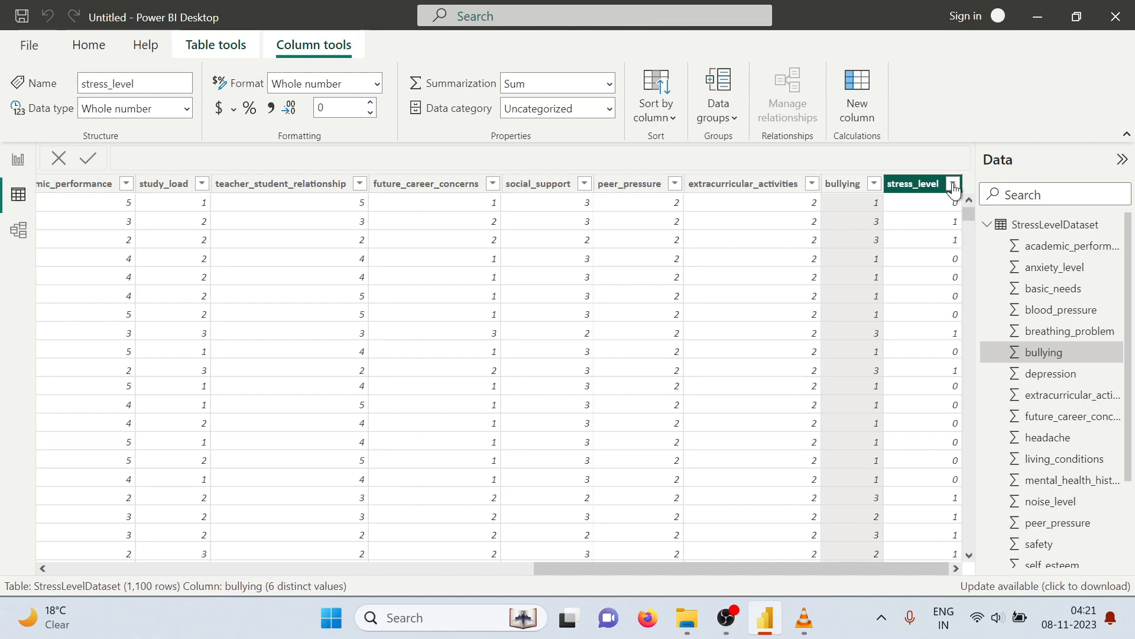
left_click(952, 185)
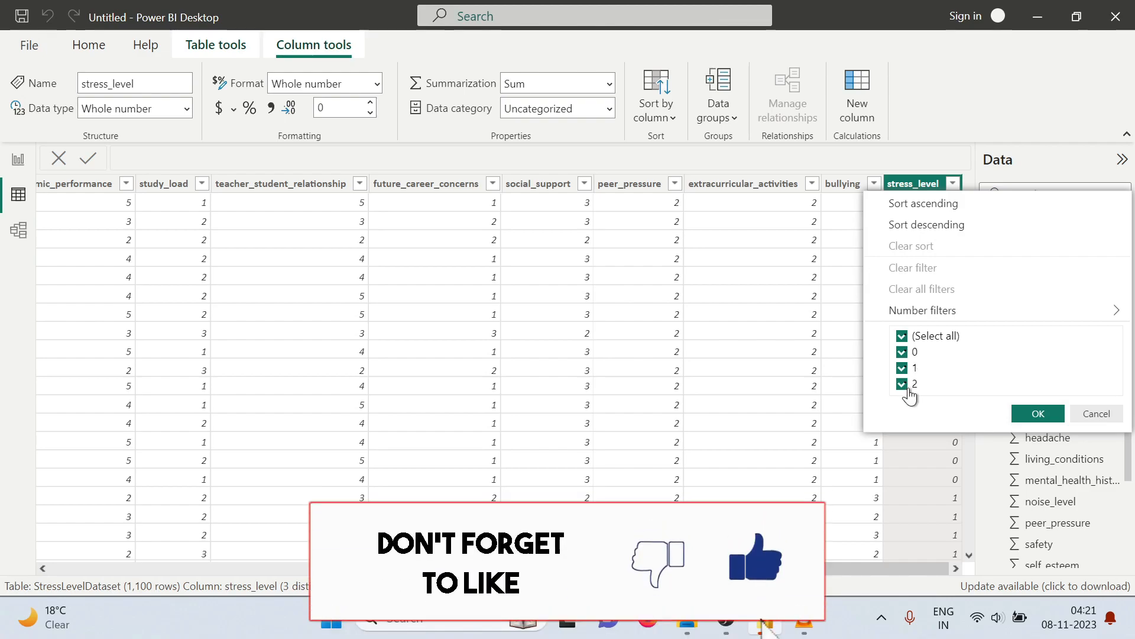
left_click(1049, 414)
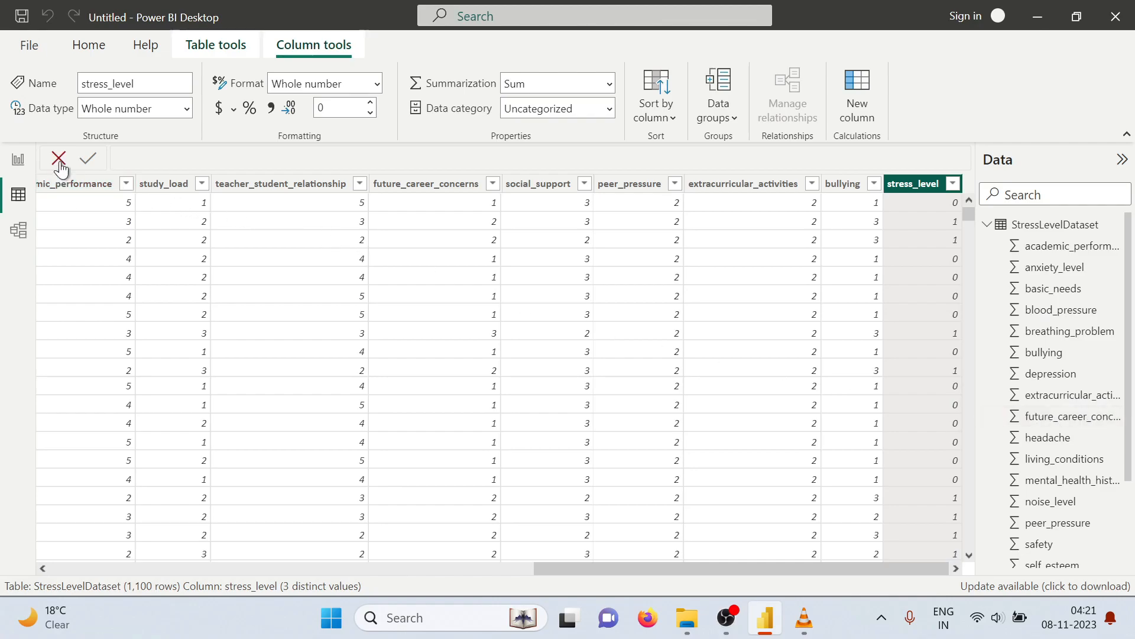
Open the report view, consult the Descriptive Statistics questions in the Tasks for beginners1 PDF, and return to Power BI
left_click(18, 161)
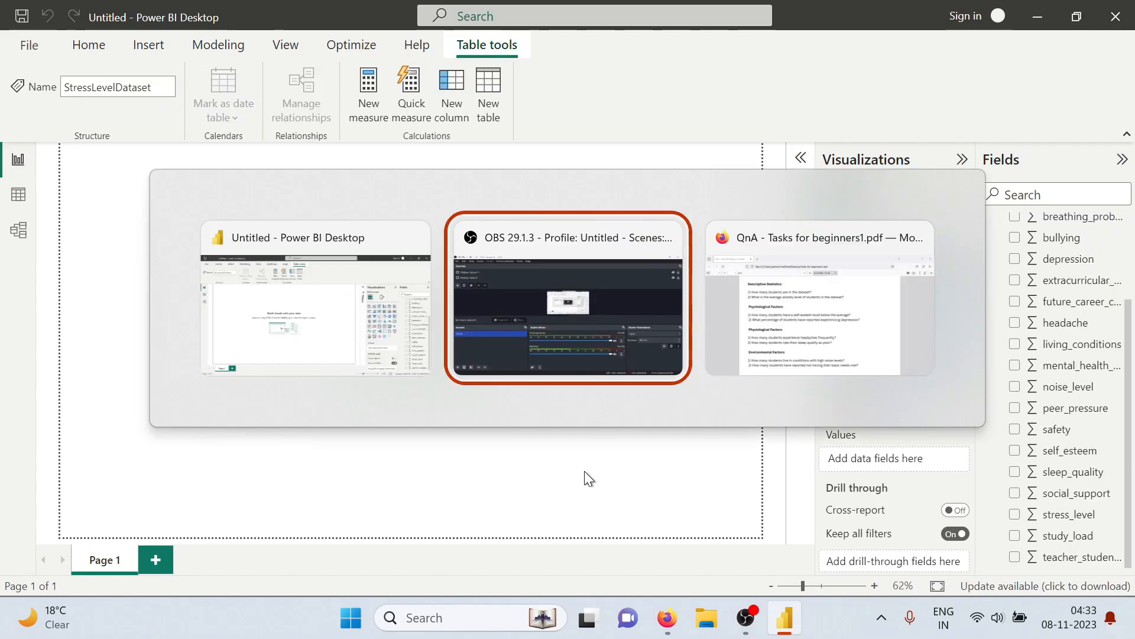
key("alt+Tab")
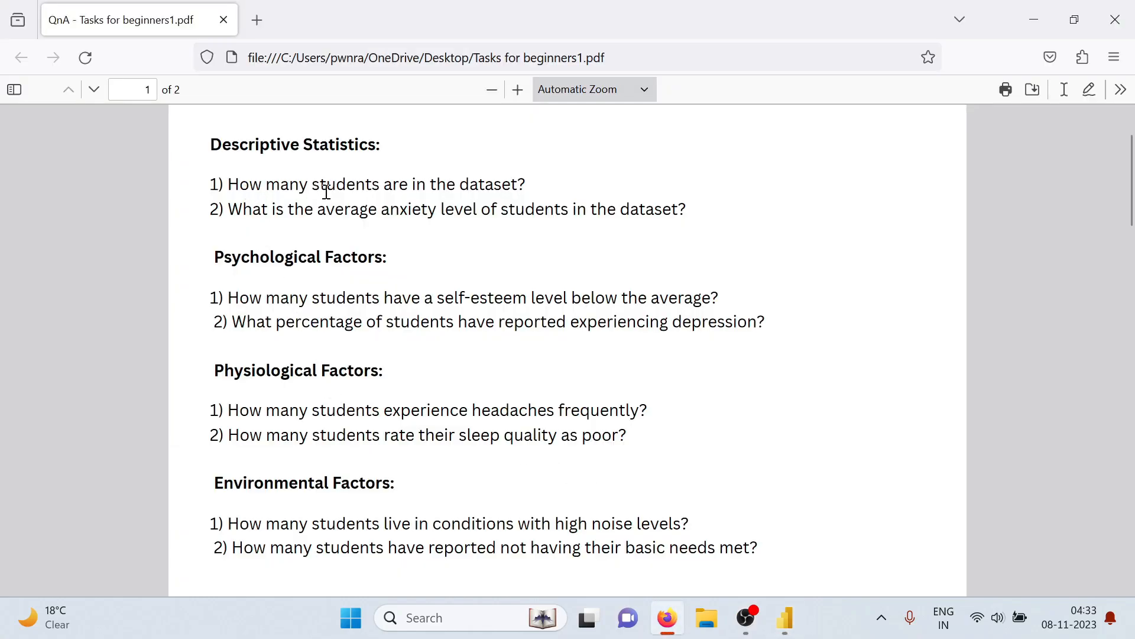
key("alt+Tab")
key("alt+Tab")
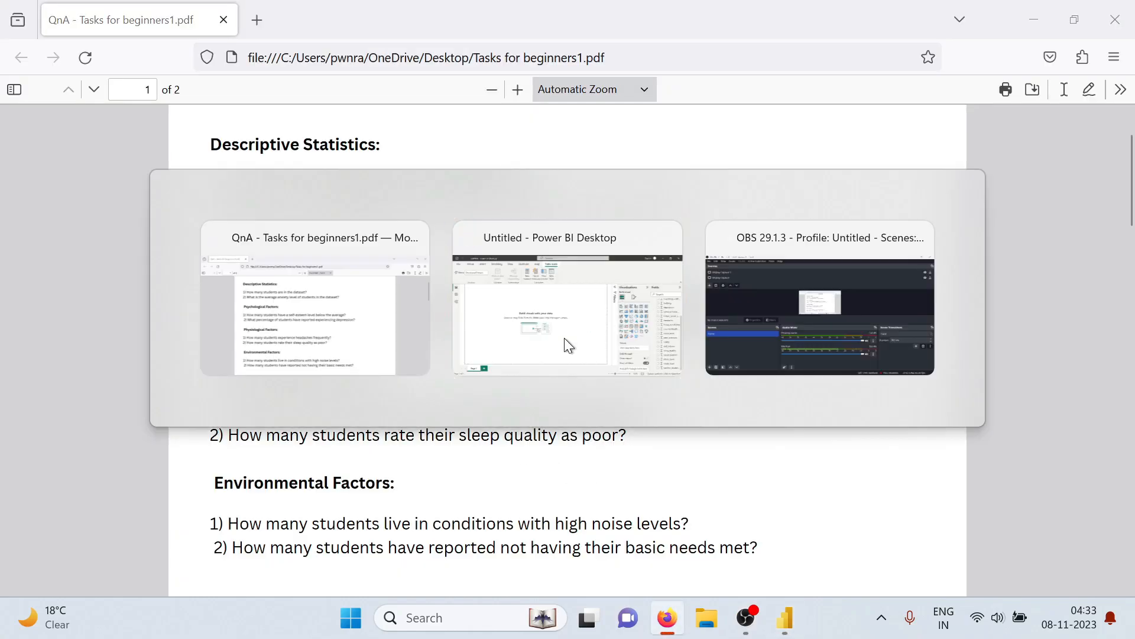
key("alt+Tab")
key("alt+Tab")
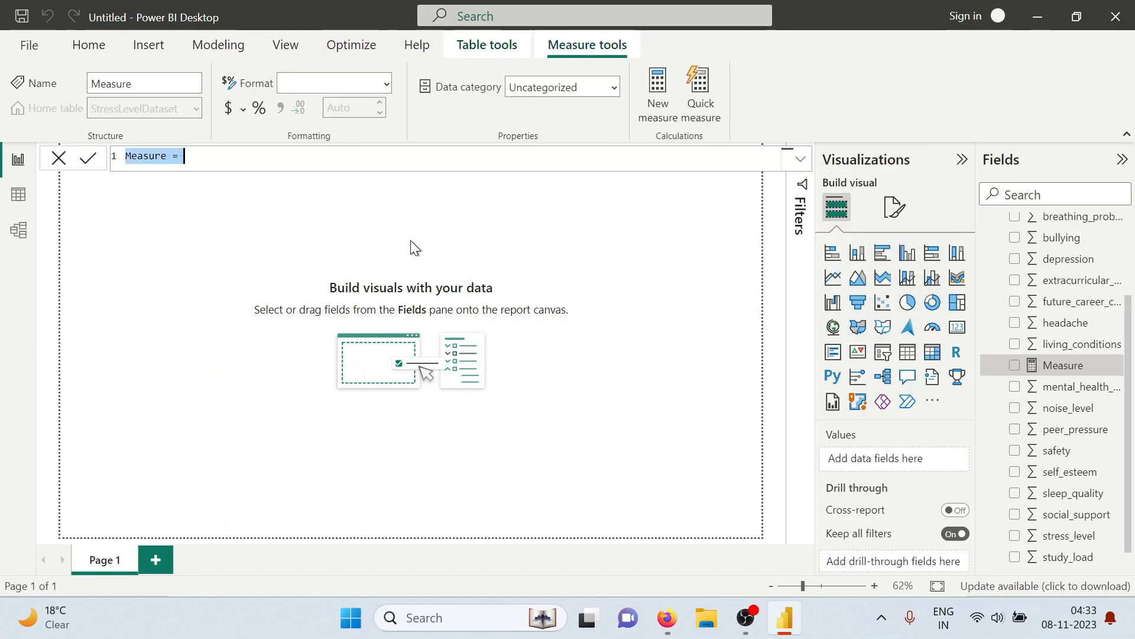
Create the measure Total_sudents = COUNTROWS(StressLevelDataset) to count the students in the dataset
type("Total")
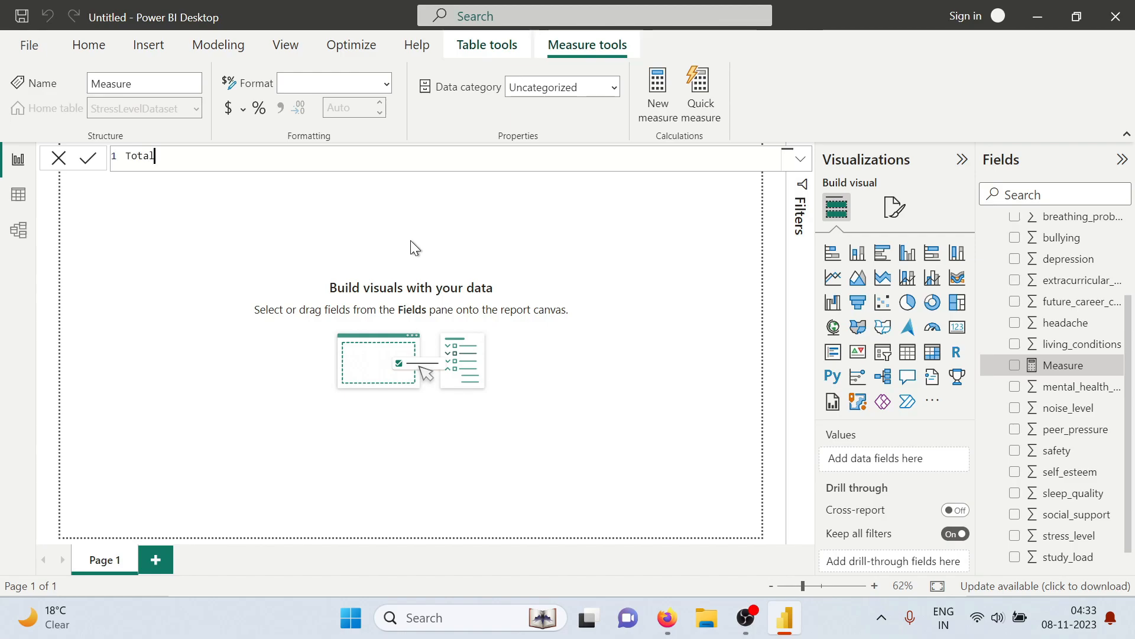
type("_sudents=countr")
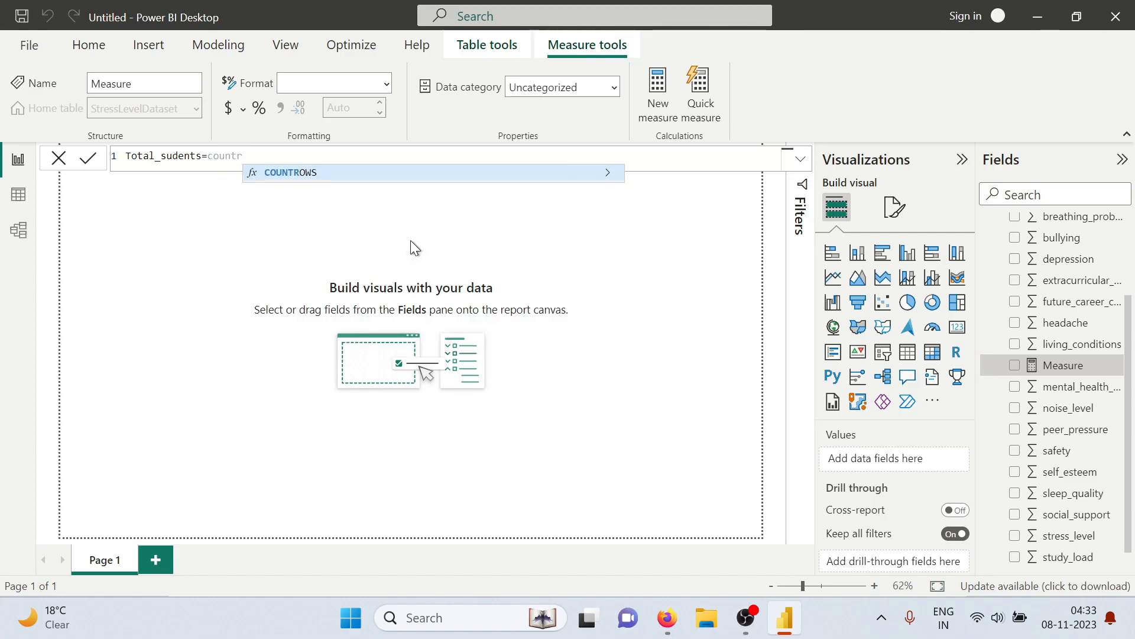
key("Tab")
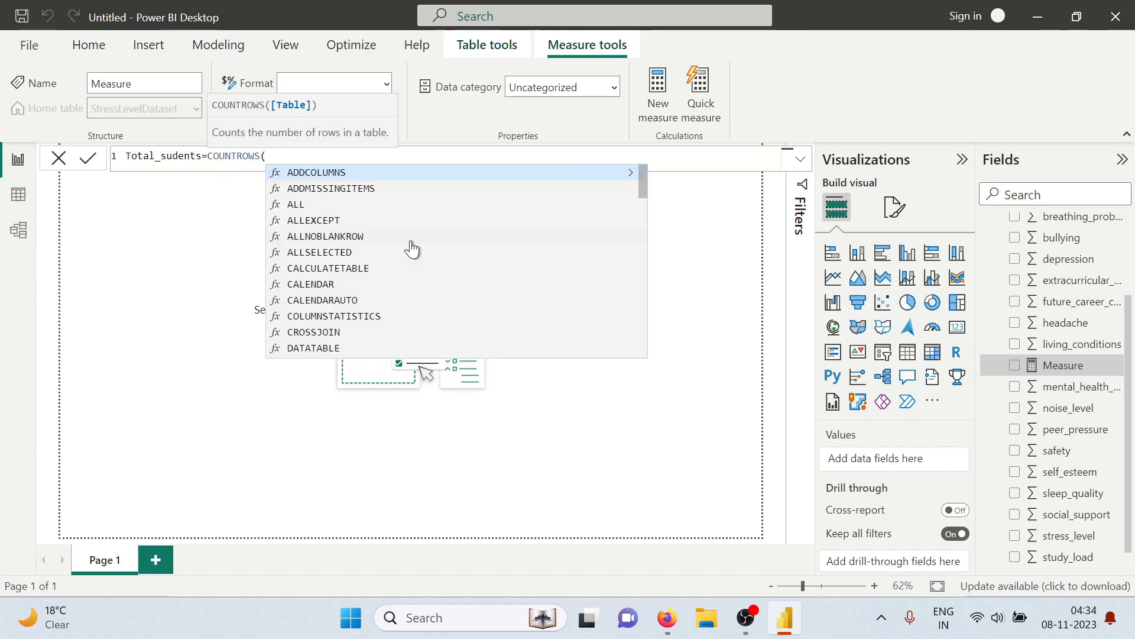
type("stre")
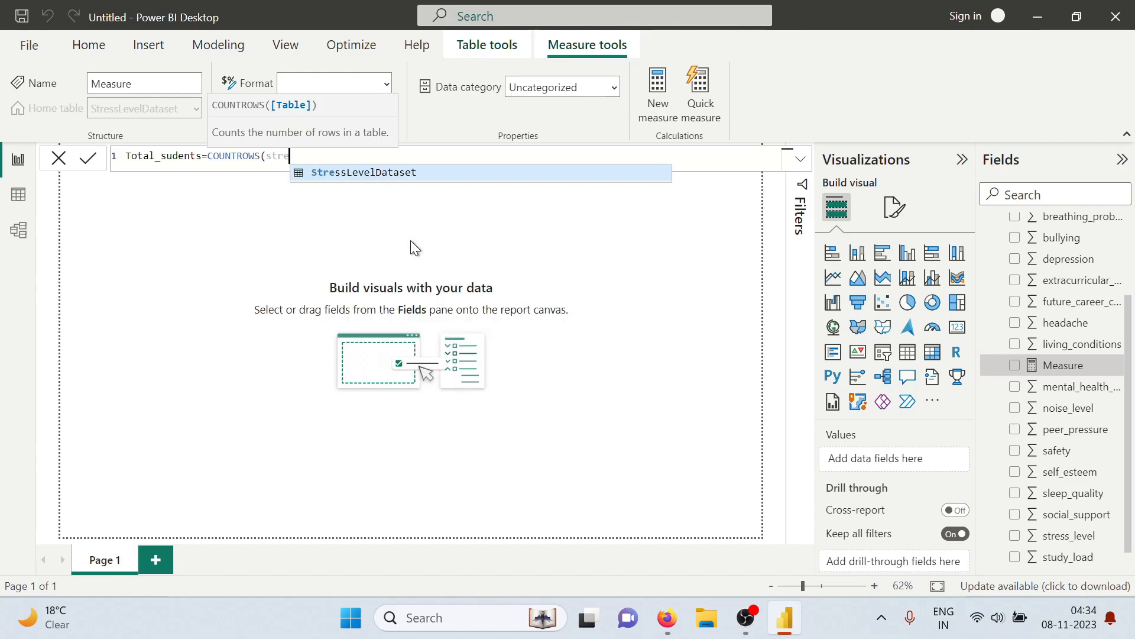
key("Tab")
type(")")
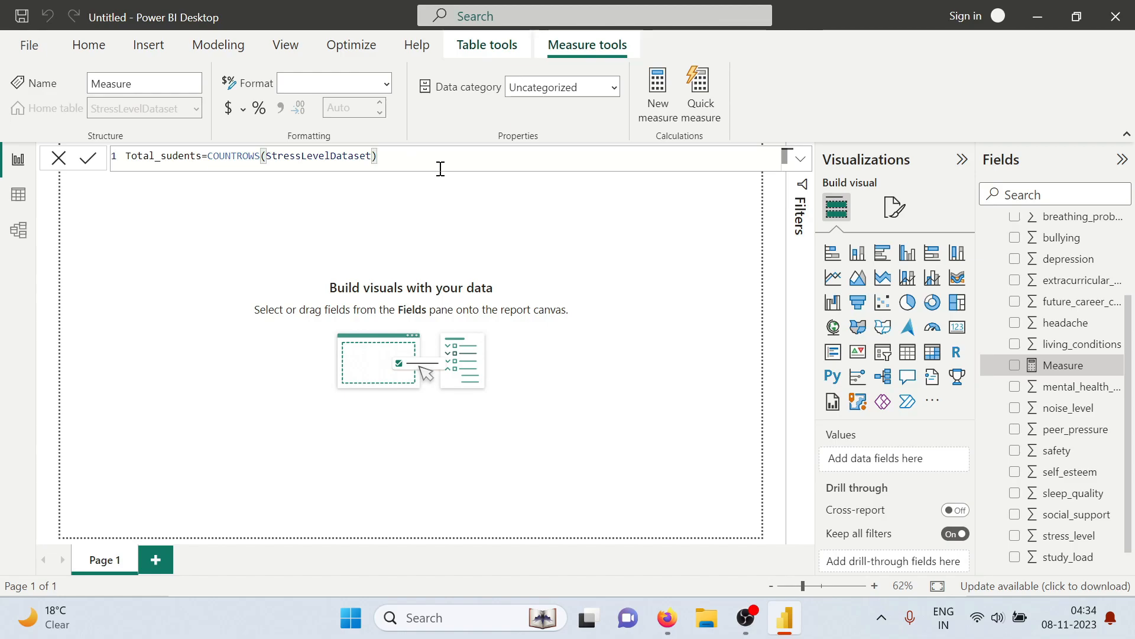
key("Return")
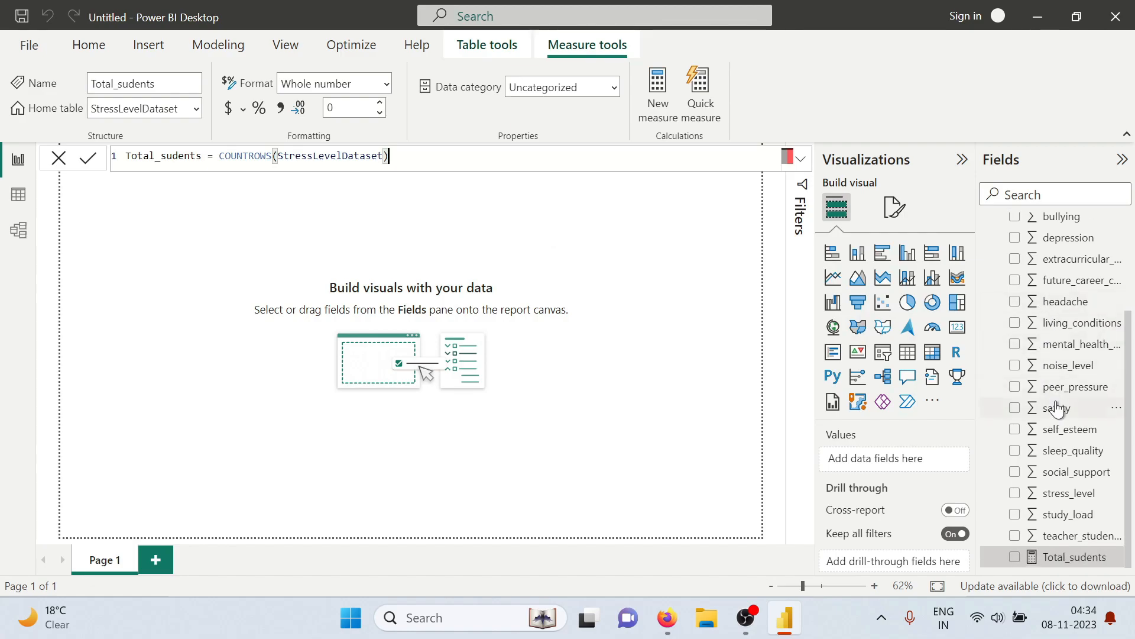
Add the Total_sudents measure to the report page as a card and shrink it in the page's upper corner
left_click(1015, 557)
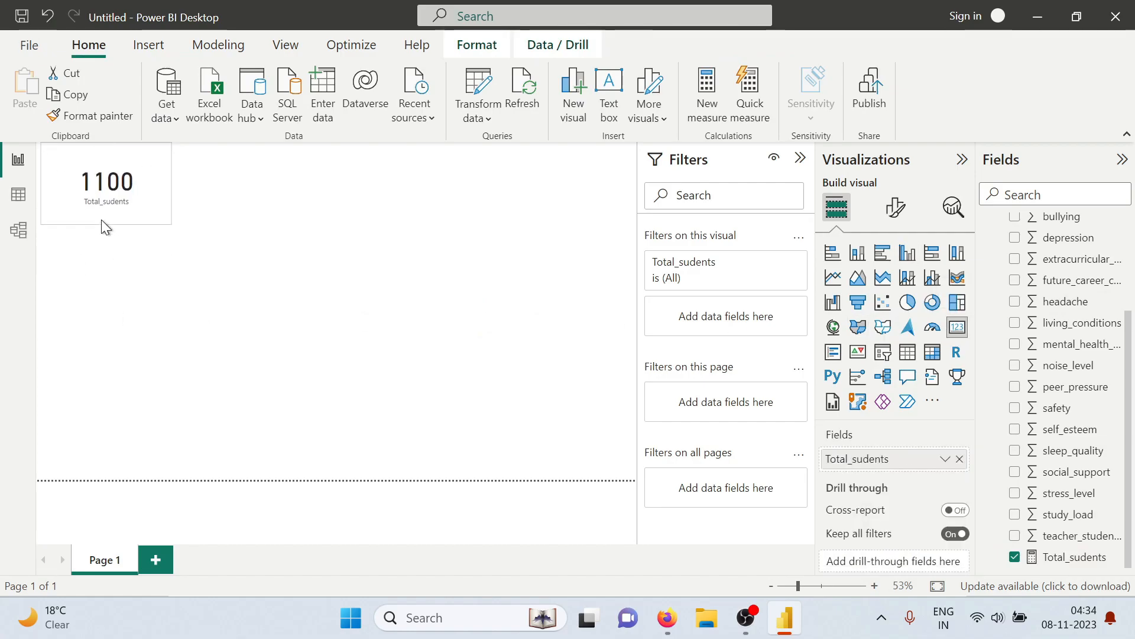
left_click_drag(170, 177, 141, 177)
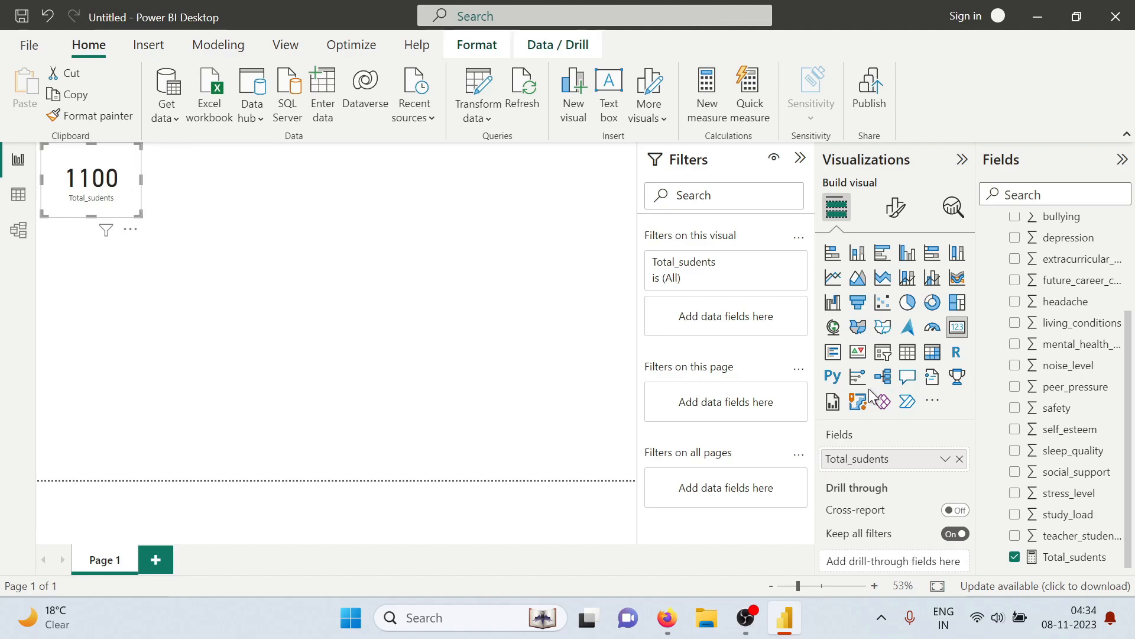
Give the Total_sudents card a light blue background and reduce its size further
left_click(895, 208)
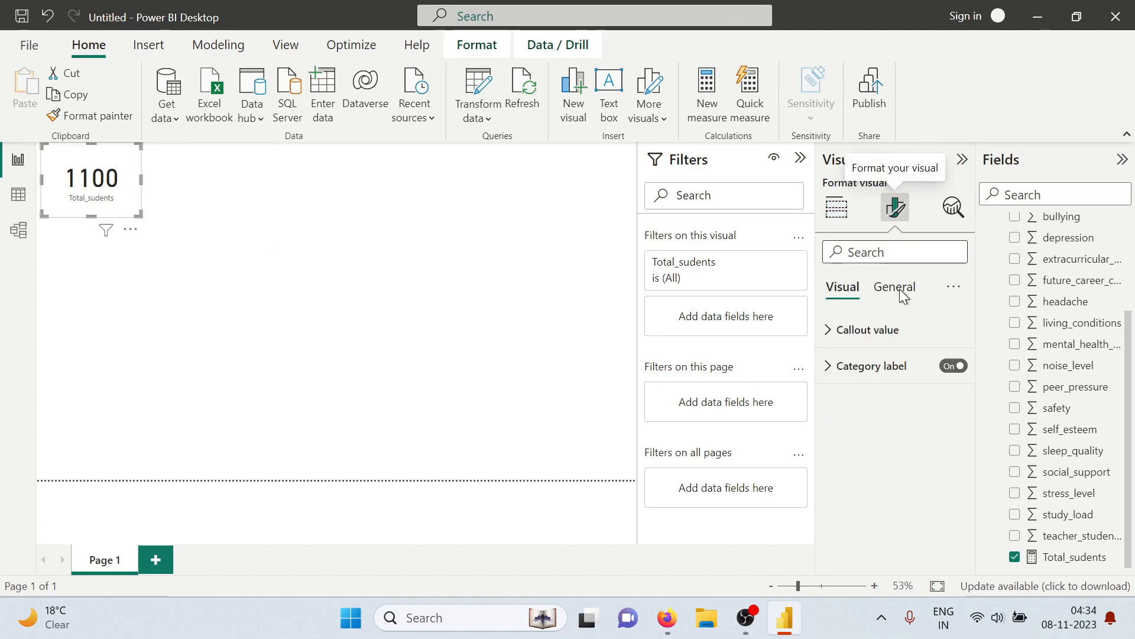
left_click(888, 290)
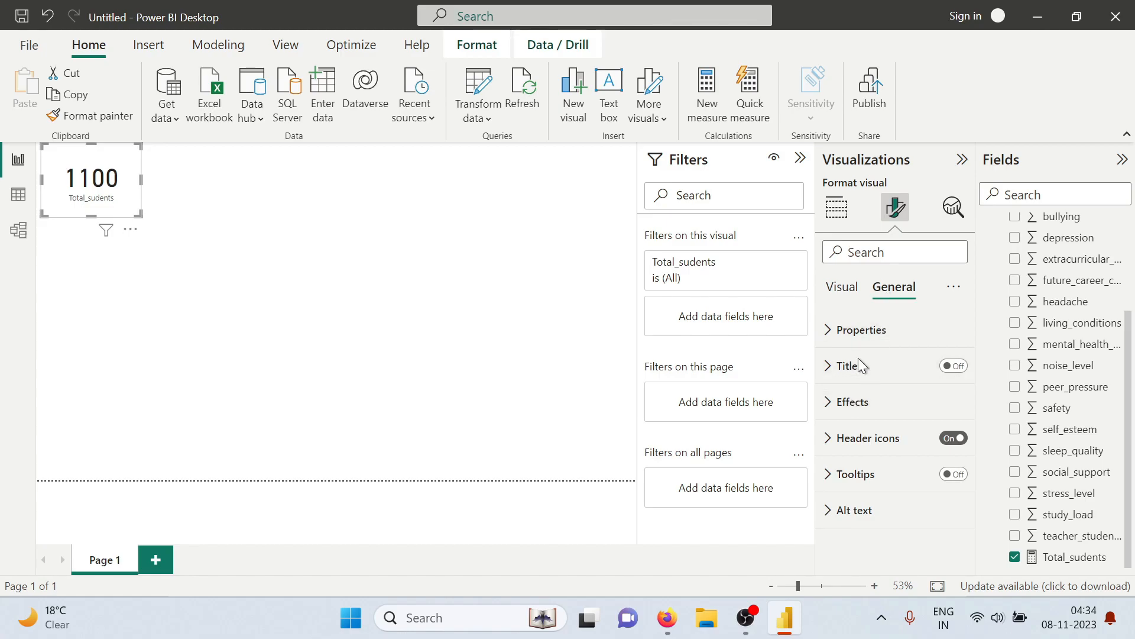
left_click(836, 408)
scroll(877, 421, "down", 1)
left_click(866, 445)
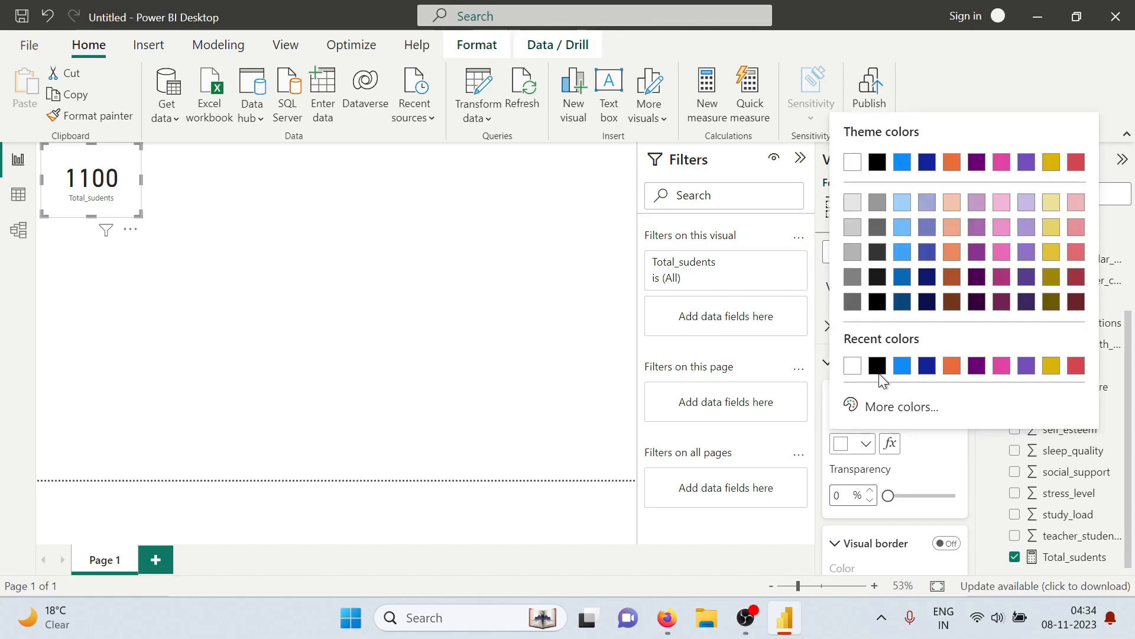
left_click(902, 231)
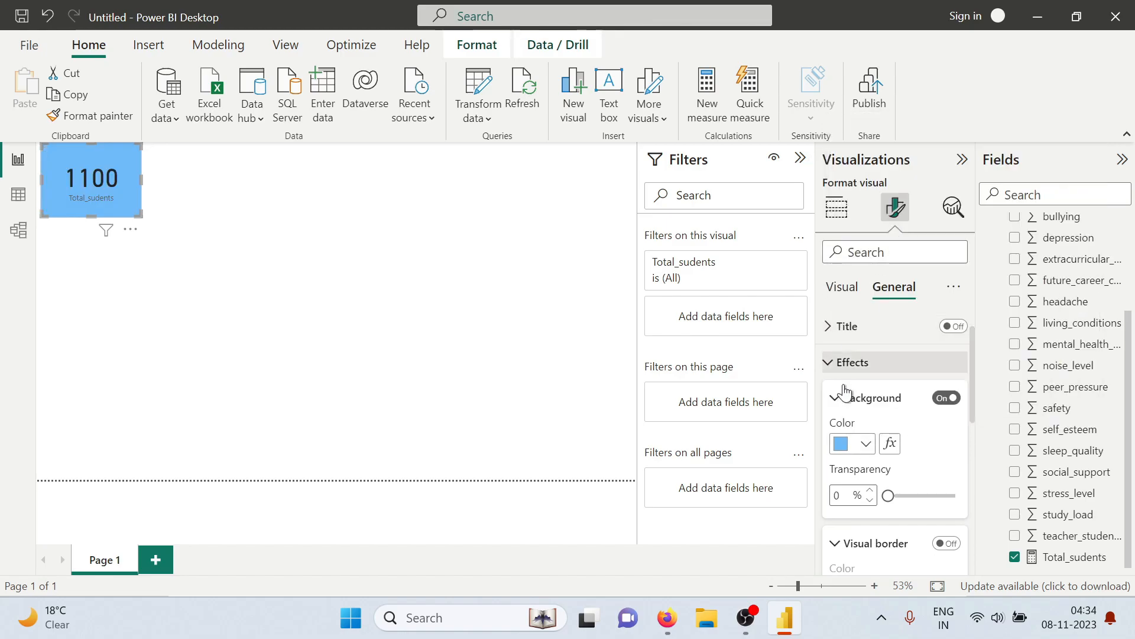
scroll(866, 424, "down", 4)
scroll(866, 423, "up", 5)
scroll(846, 375, "up", 1)
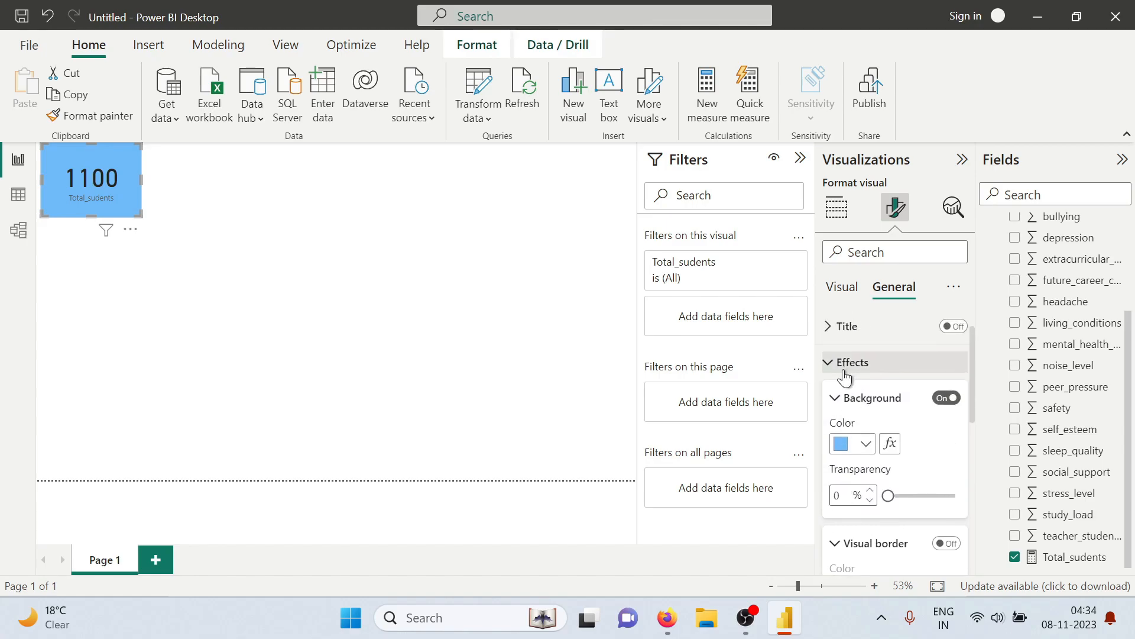
left_click(839, 368)
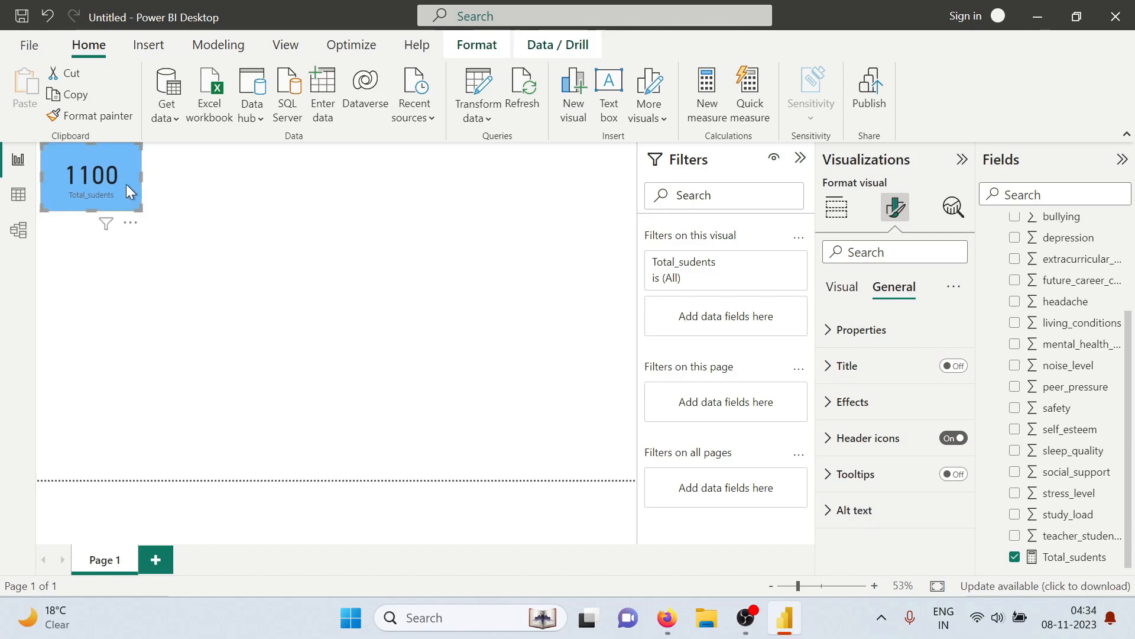
left_click_drag(141, 176, 121, 175)
left_click(216, 210)
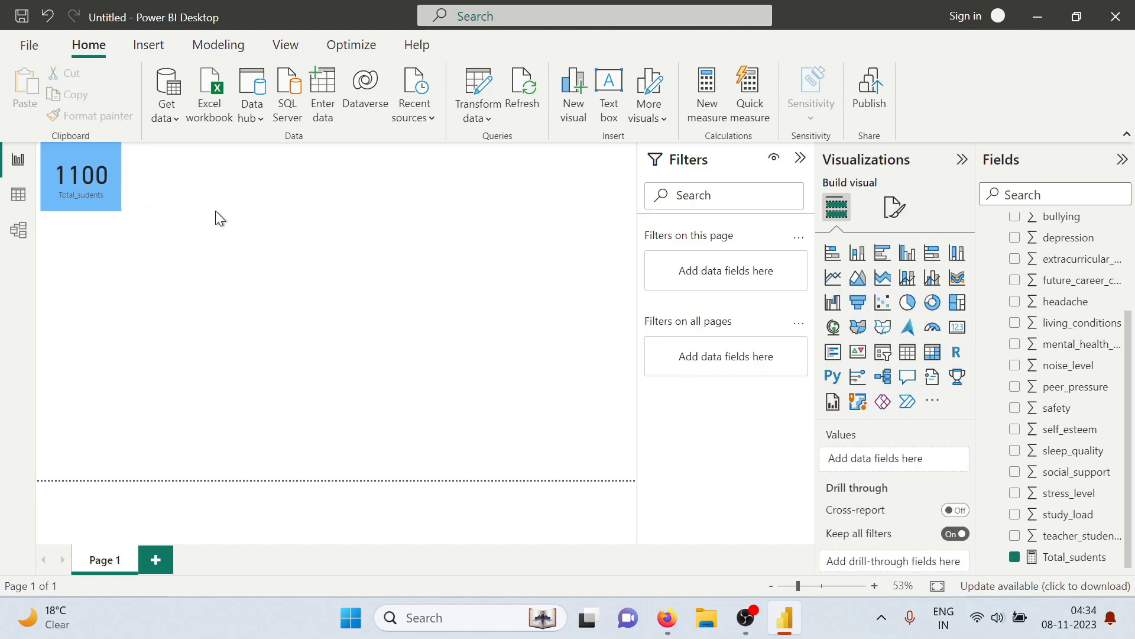
Check the average anxiety question in the tasks PDF, return to Power BI, and start a new measure named average_anxiety_level
key("alt+Tab")
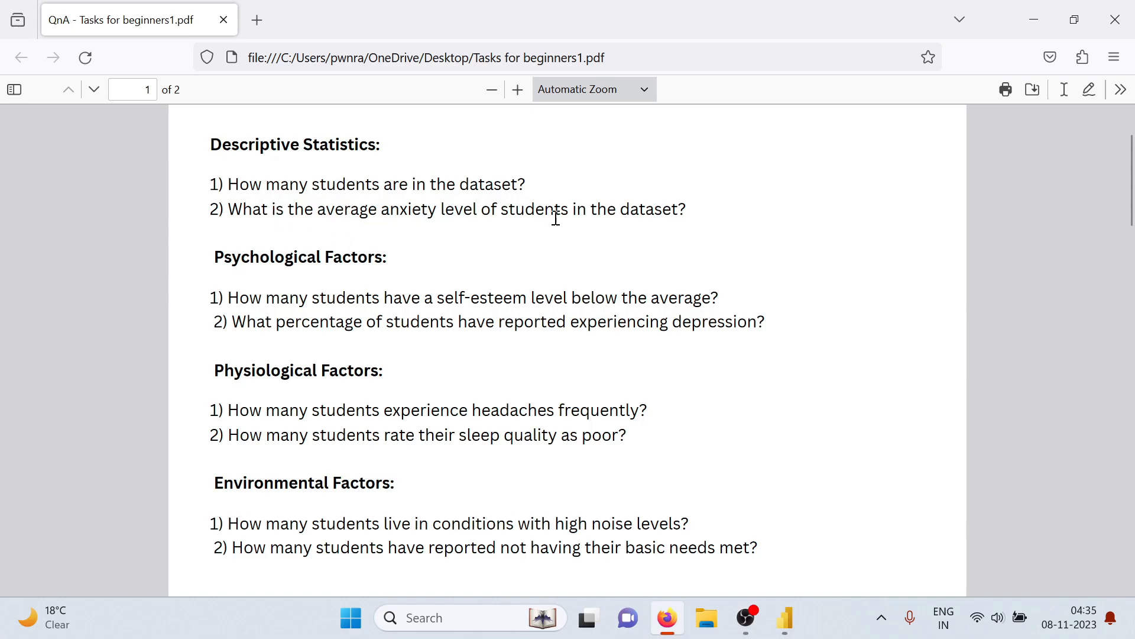
key("alt+Tab")
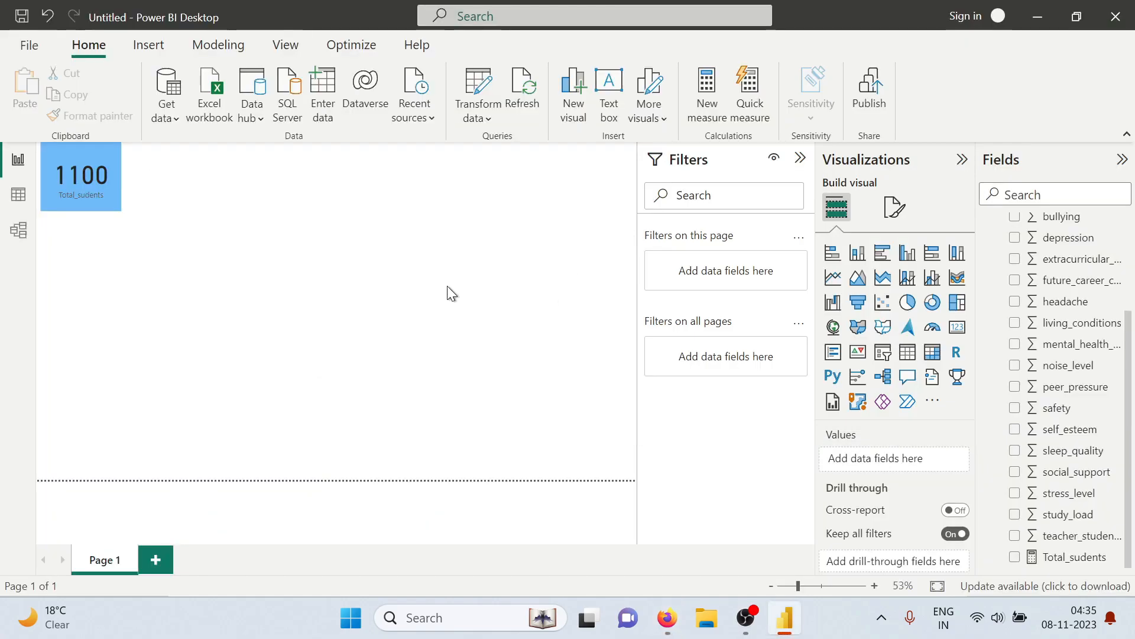
left_click(712, 99)
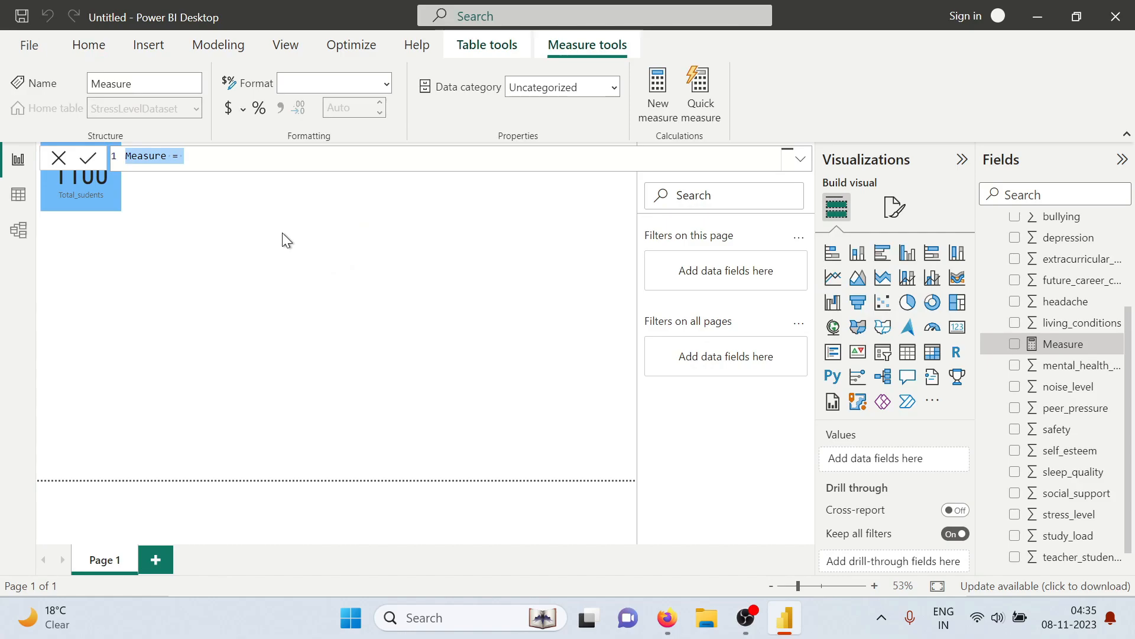
type("a")
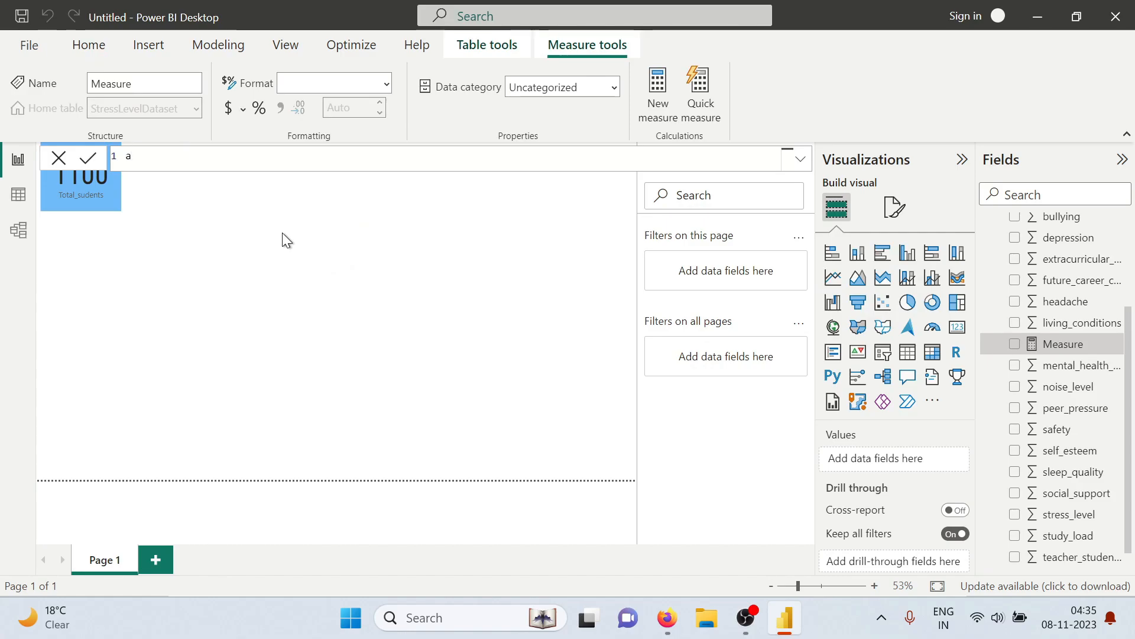
type("verage_anxie")
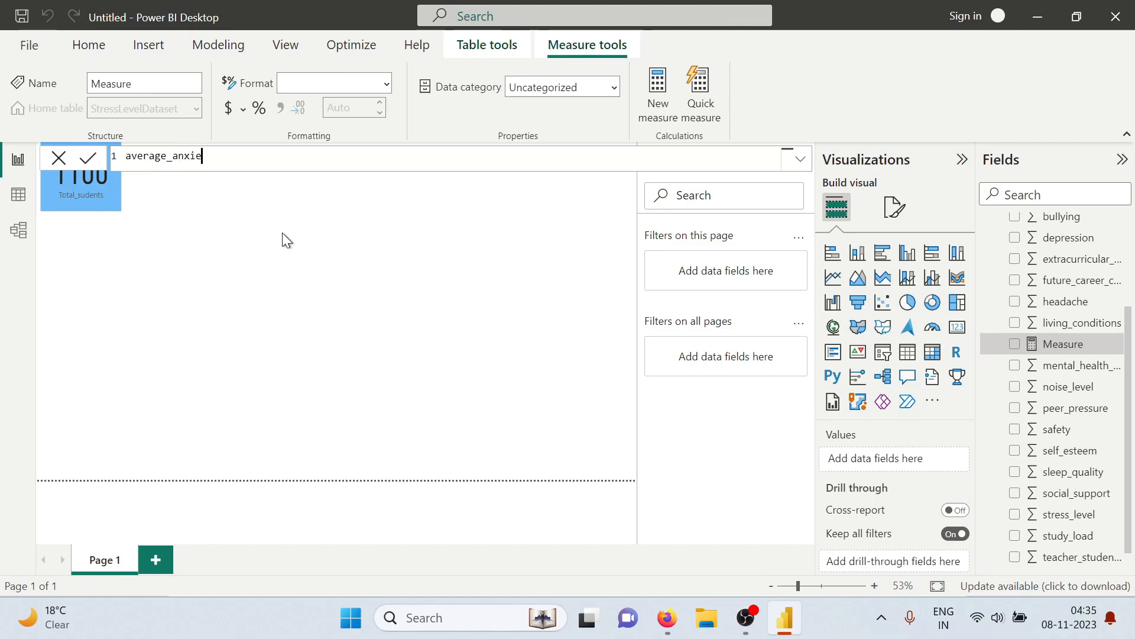
type("ty_")
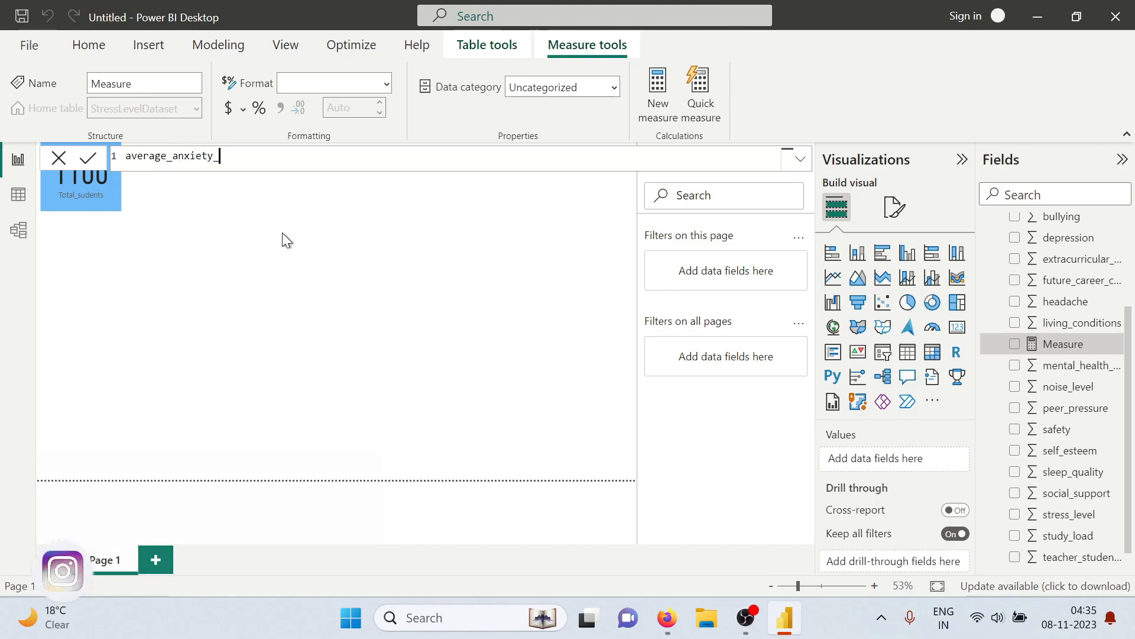
type("level= ")
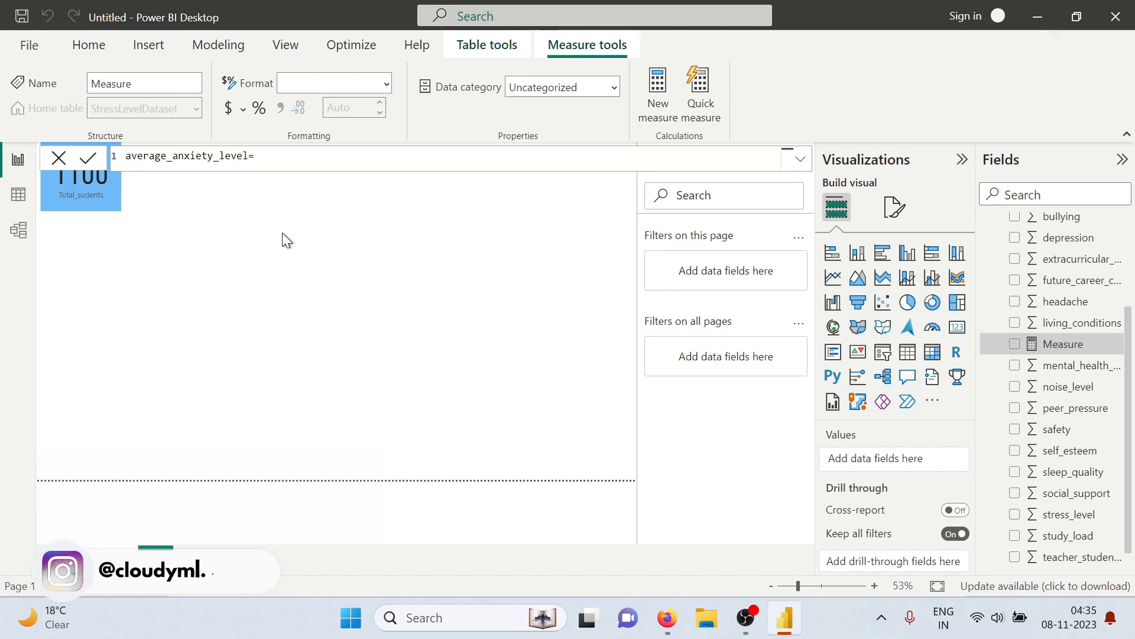
type("avera")
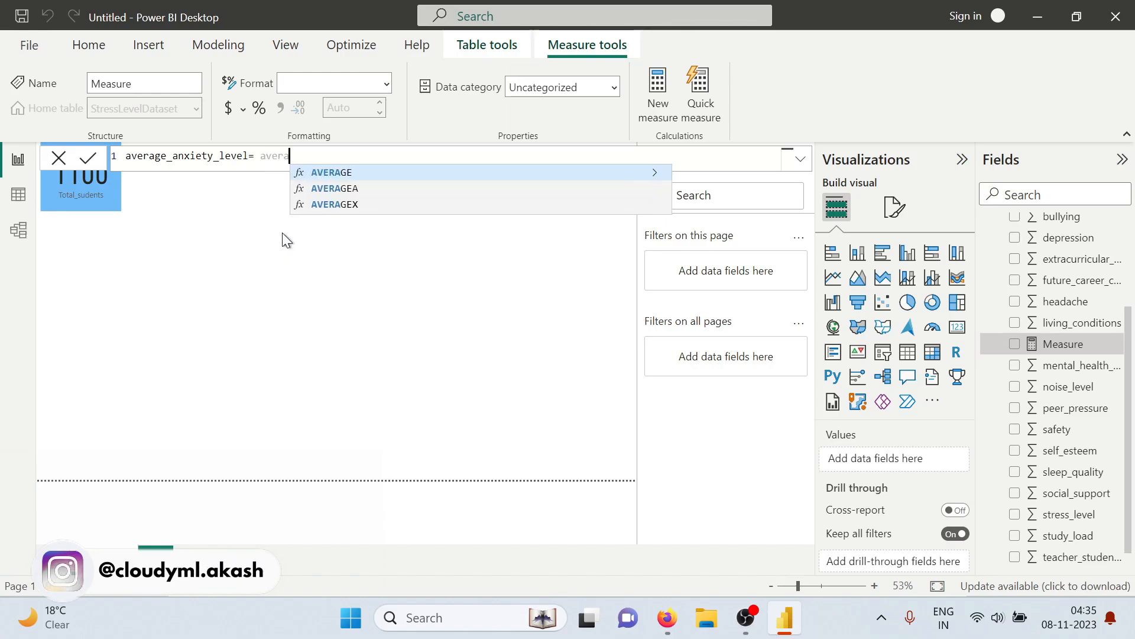
Define the average_anxiety_level measure as AVERAGE(StressLevelDataset[anxiety_level]) and commit it
key("Tab")
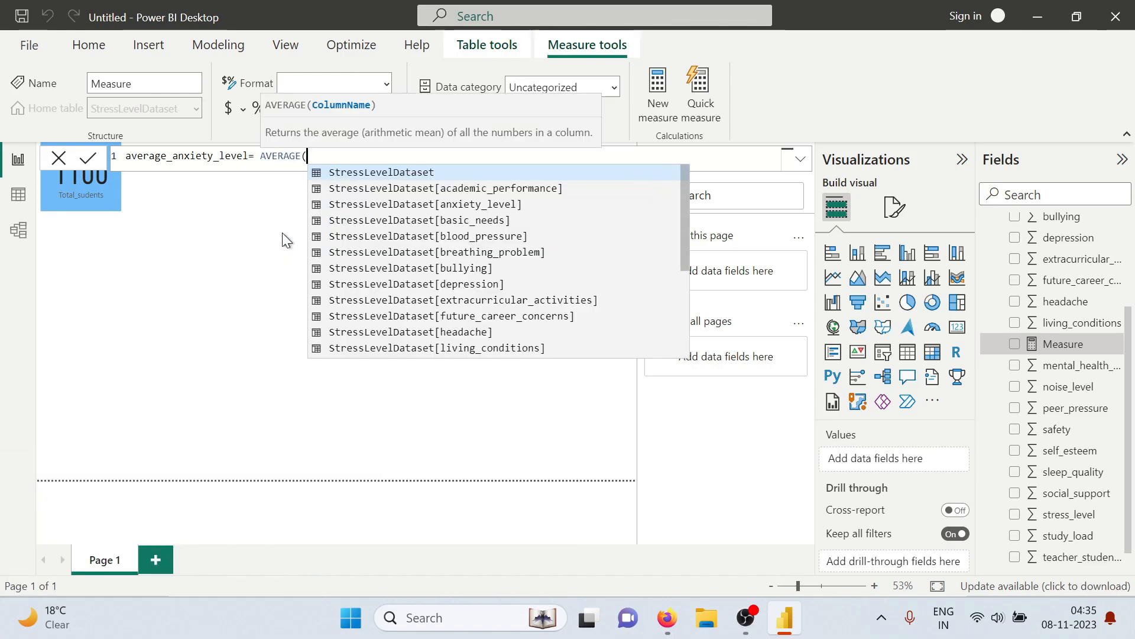
key("Tab")
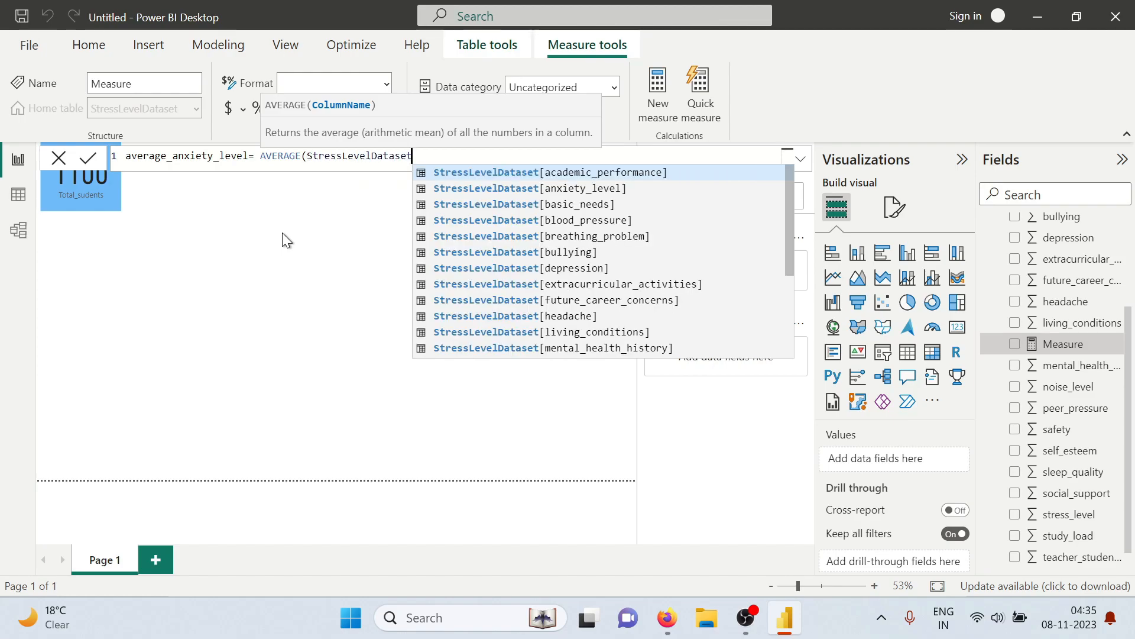
type("[")
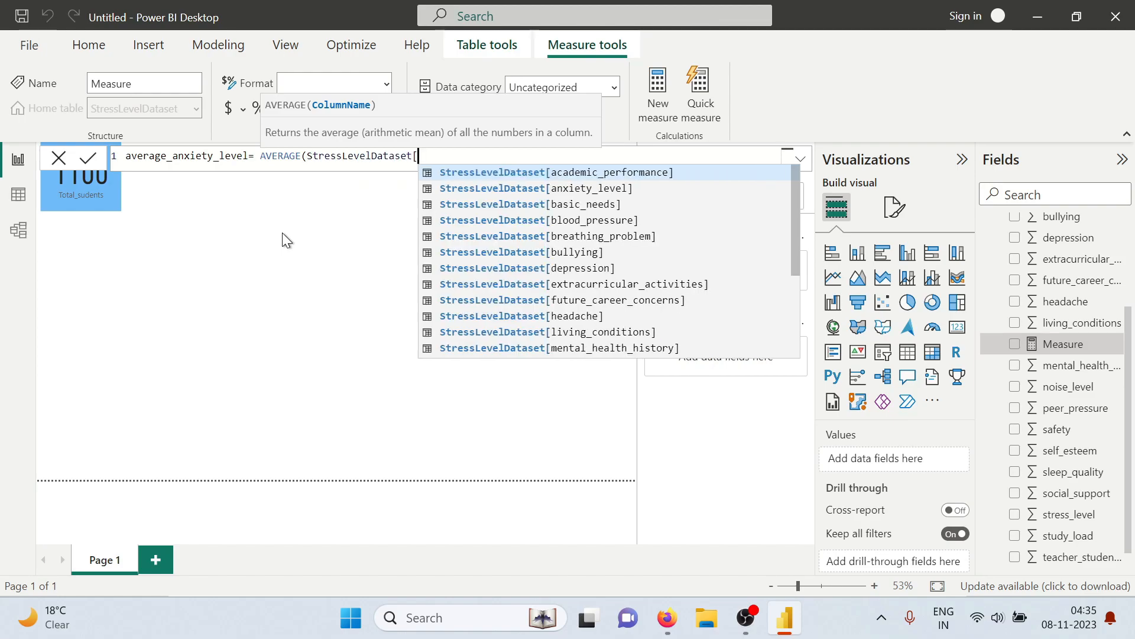
type("an")
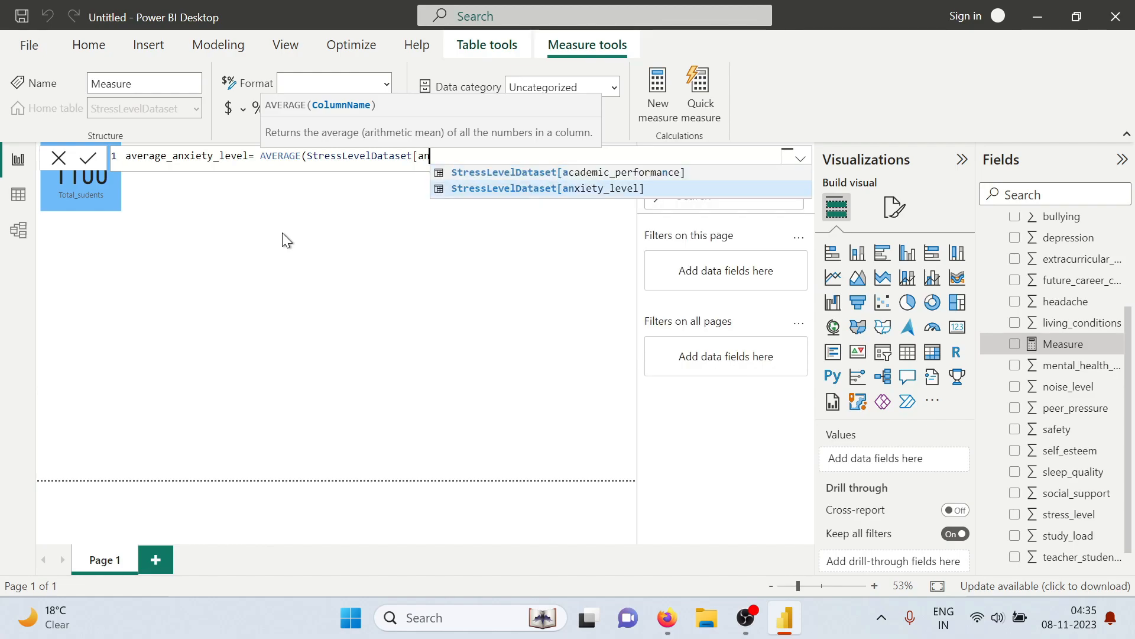
type("x")
key("Tab")
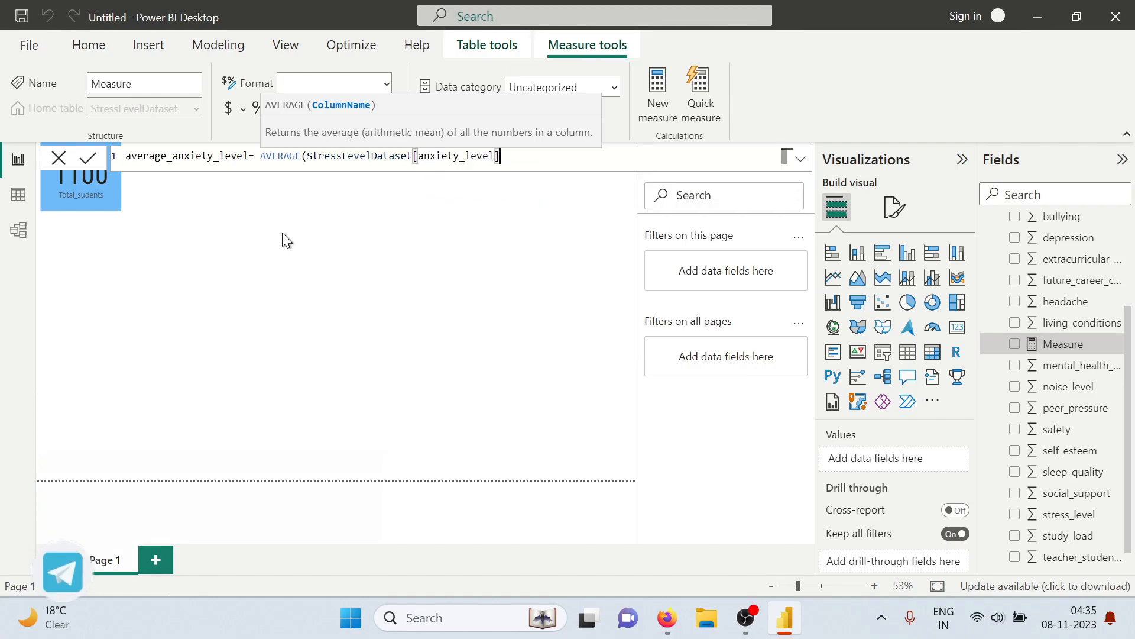
type(")")
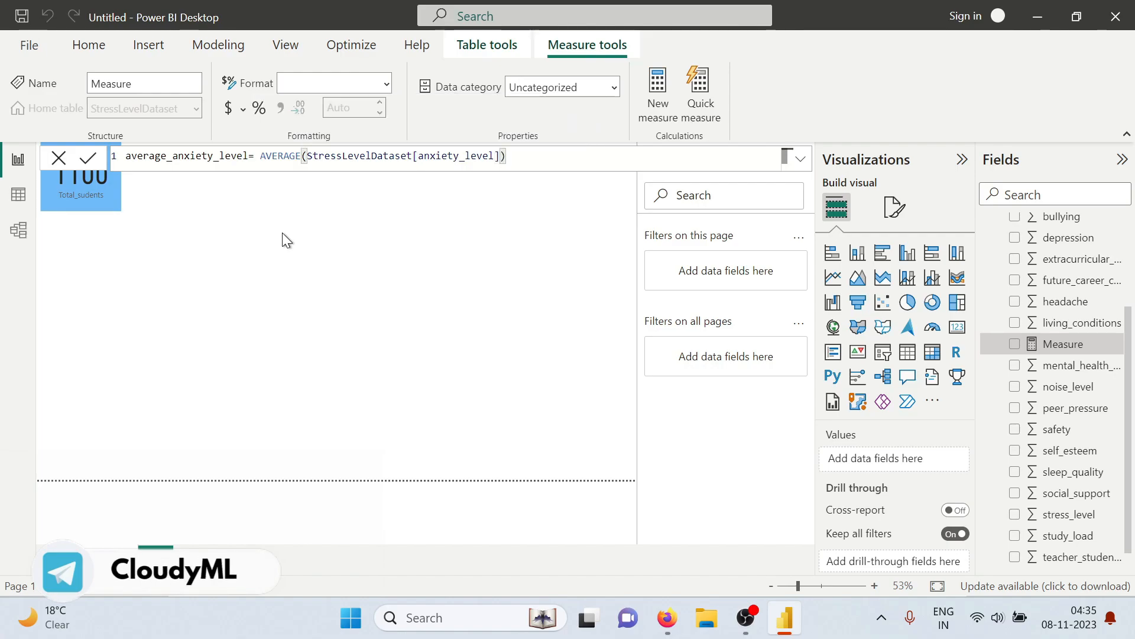
key("Return")
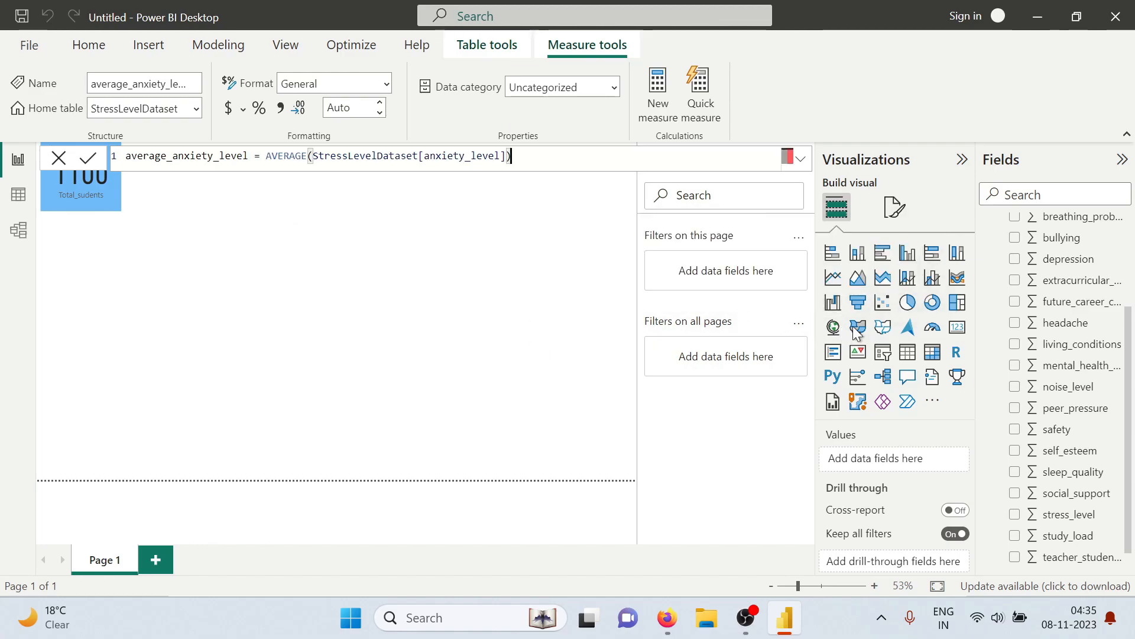
Add the average_anxiety_level measure to the report page as a card placed beside the Total_sudents card
scroll(1047, 299, "down", 1)
scroll(1044, 412, "up", 3)
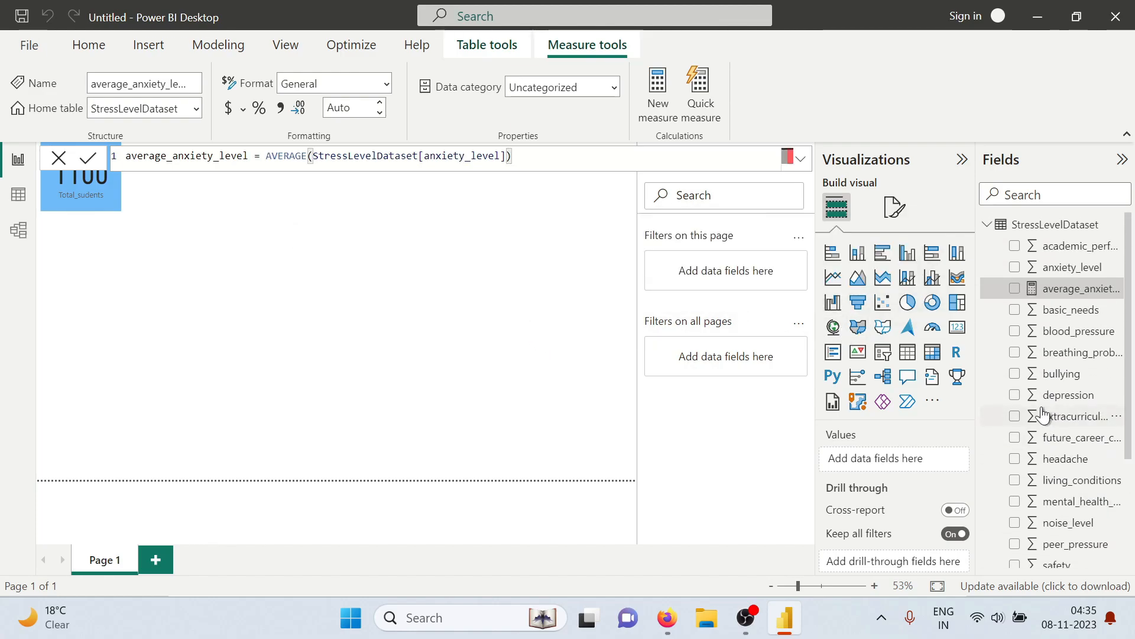
left_click(1013, 290)
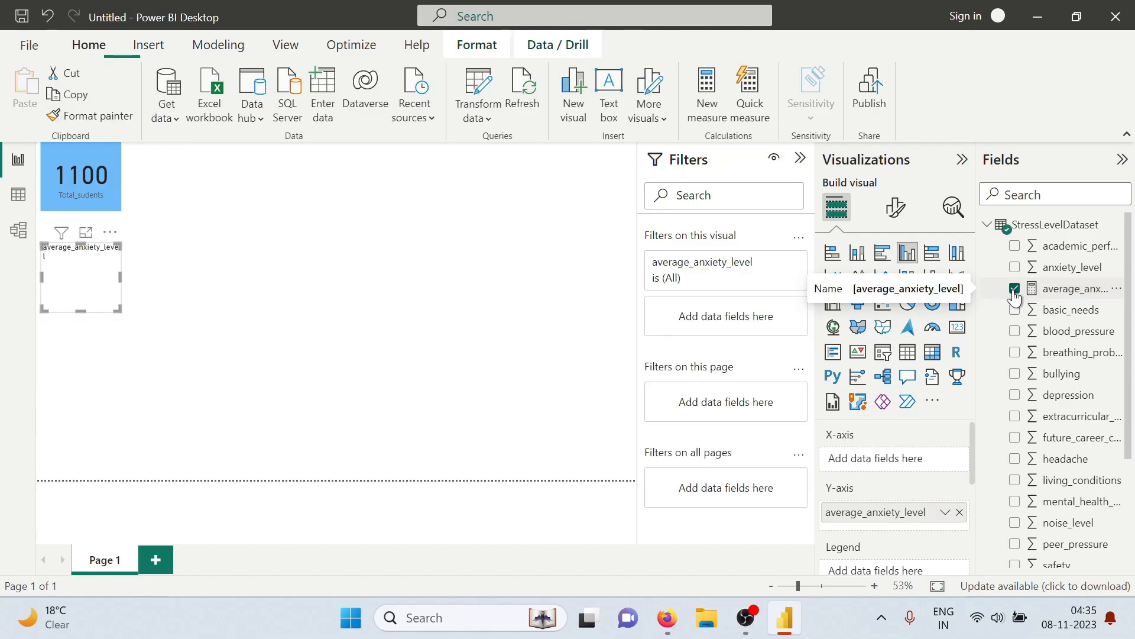
left_click_drag(107, 265, 236, 173)
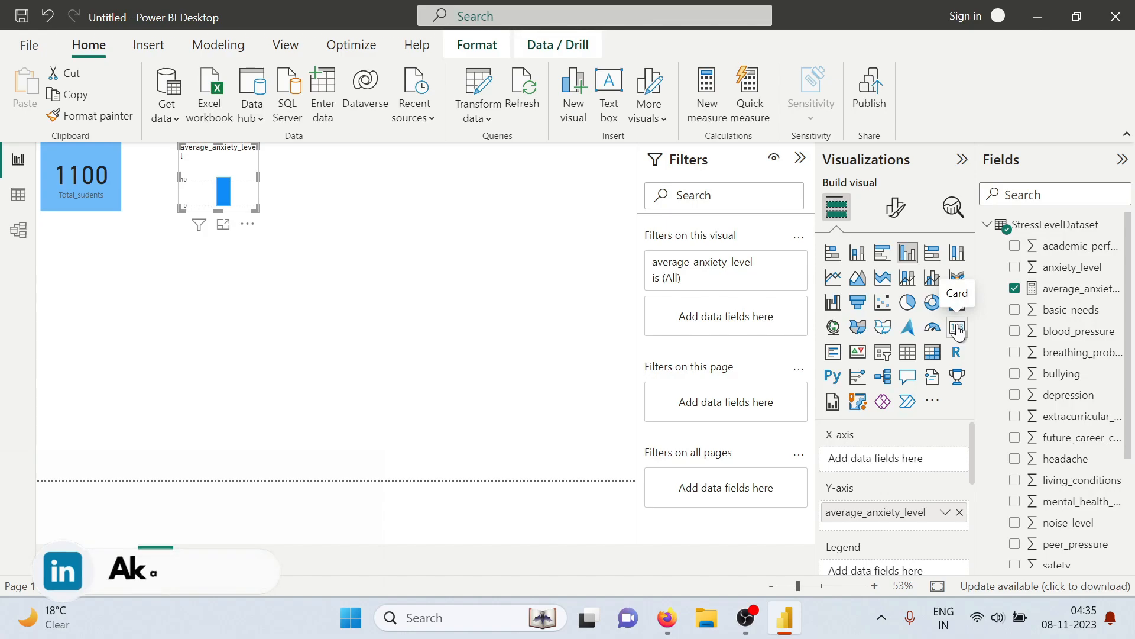
left_click(958, 328)
left_click_drag(258, 178, 204, 179)
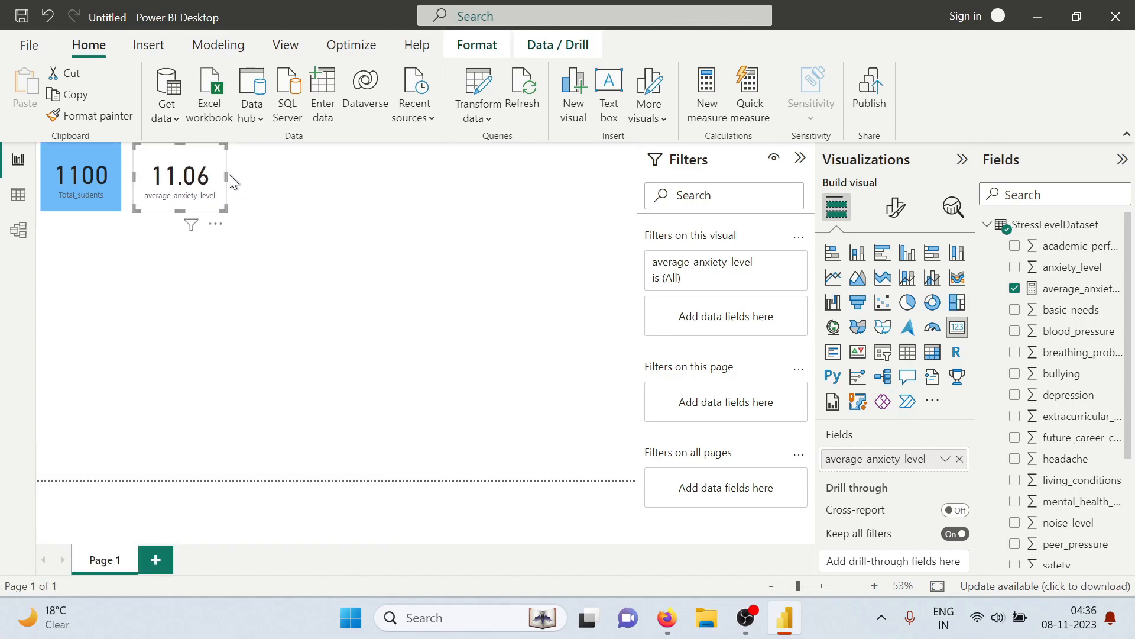
Copy the Total_sudents card's formatting onto the average_anxiety_level card with Format painter
left_click(88, 173)
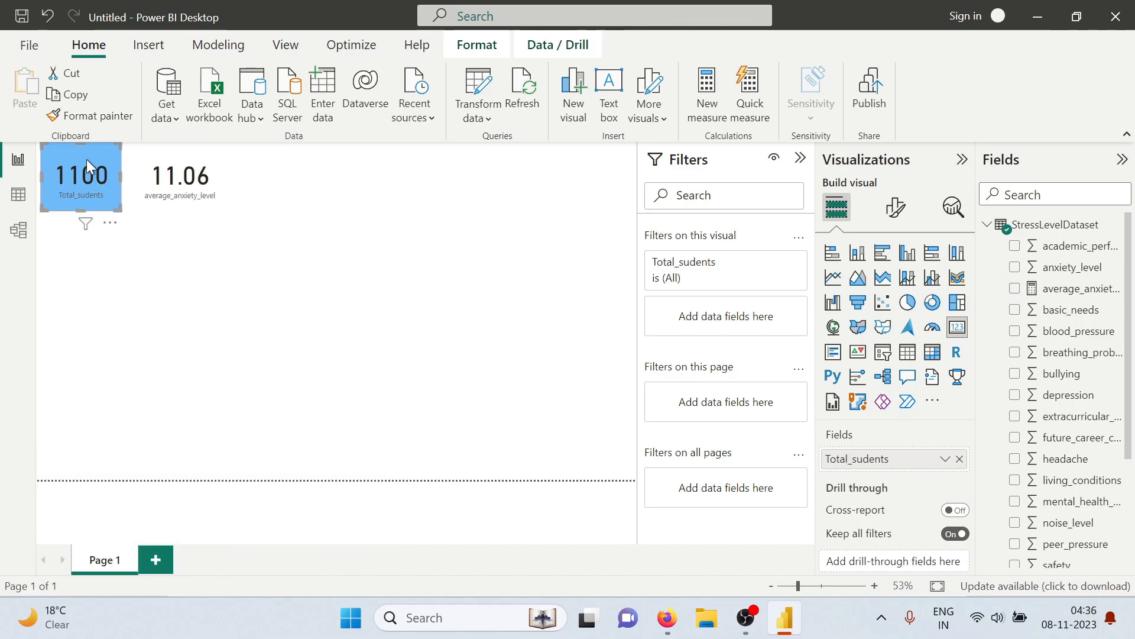
left_click(87, 118)
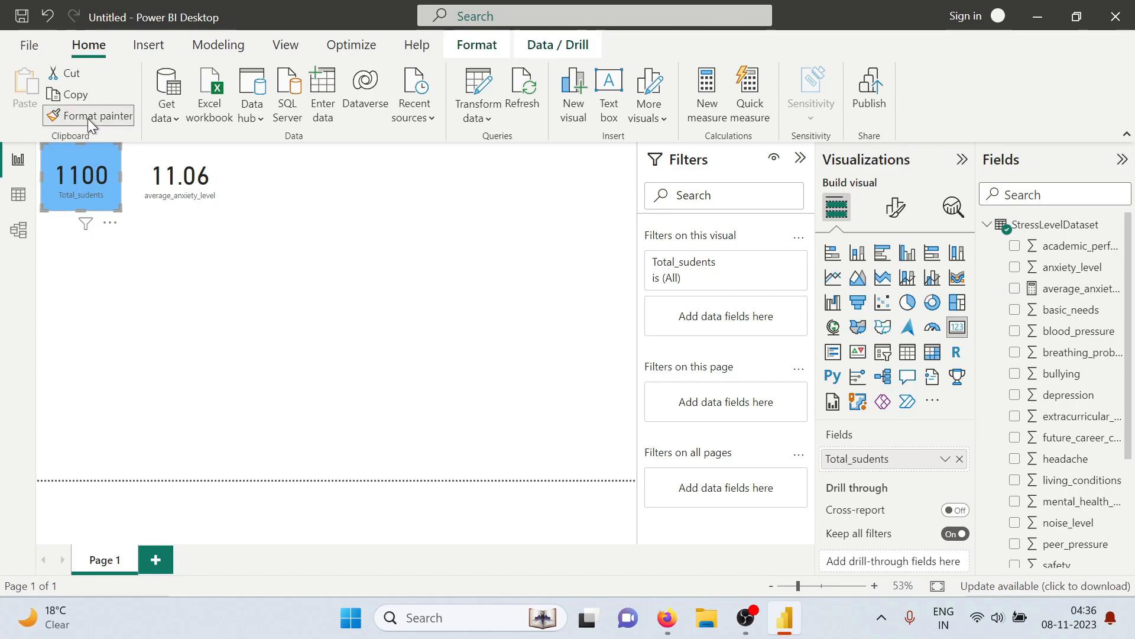
left_click(188, 190)
left_click(314, 239)
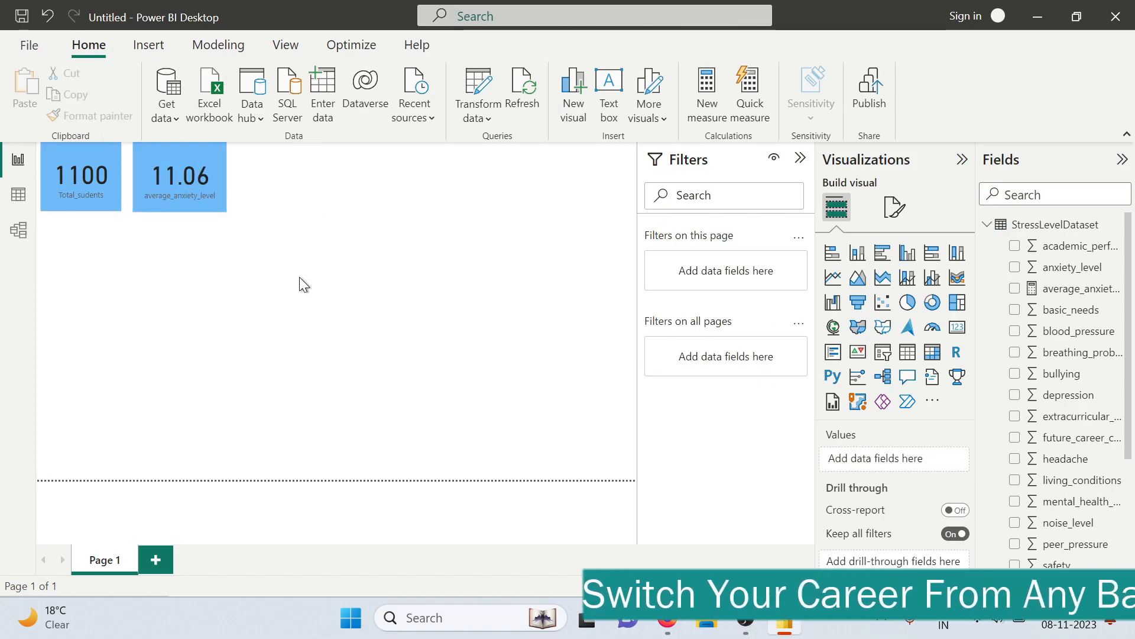
Check the below-average self-esteem question in the tasks PDF, return to Power BI, and start a new measure named students_with_low_self_esteem
key("alt+Tab")
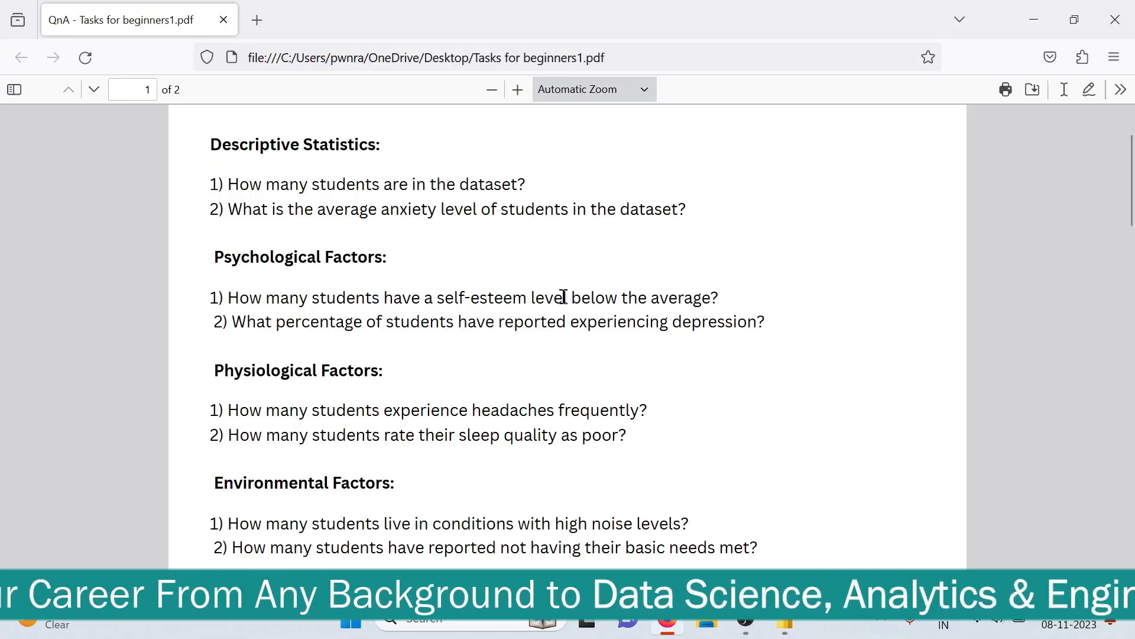
key("alt+Tab")
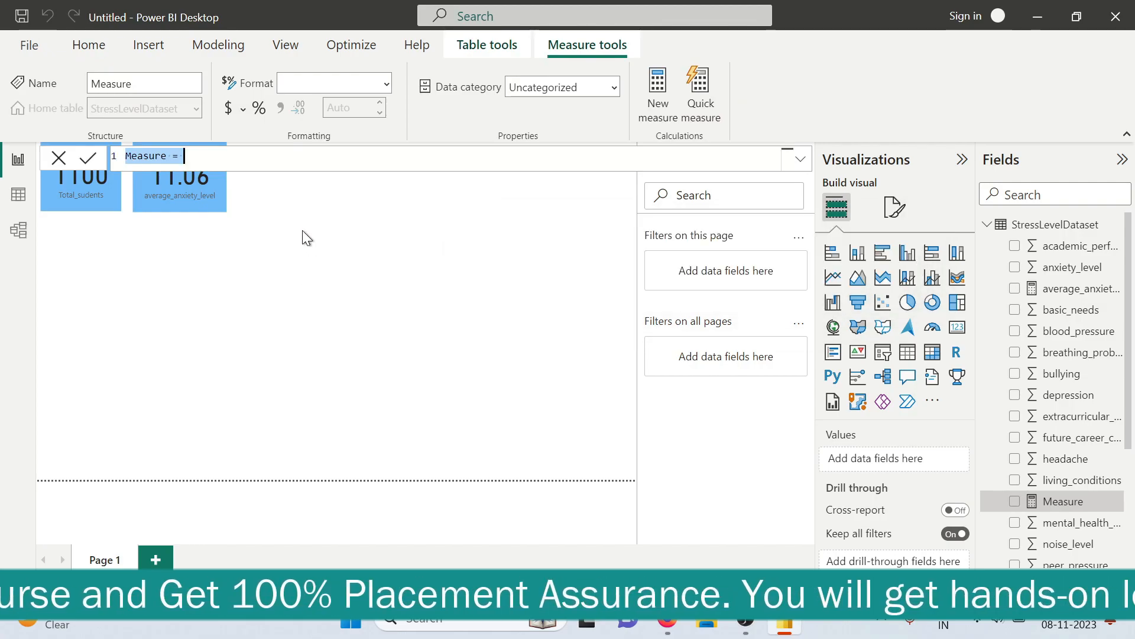
key("BackSpace")
type("tudents")
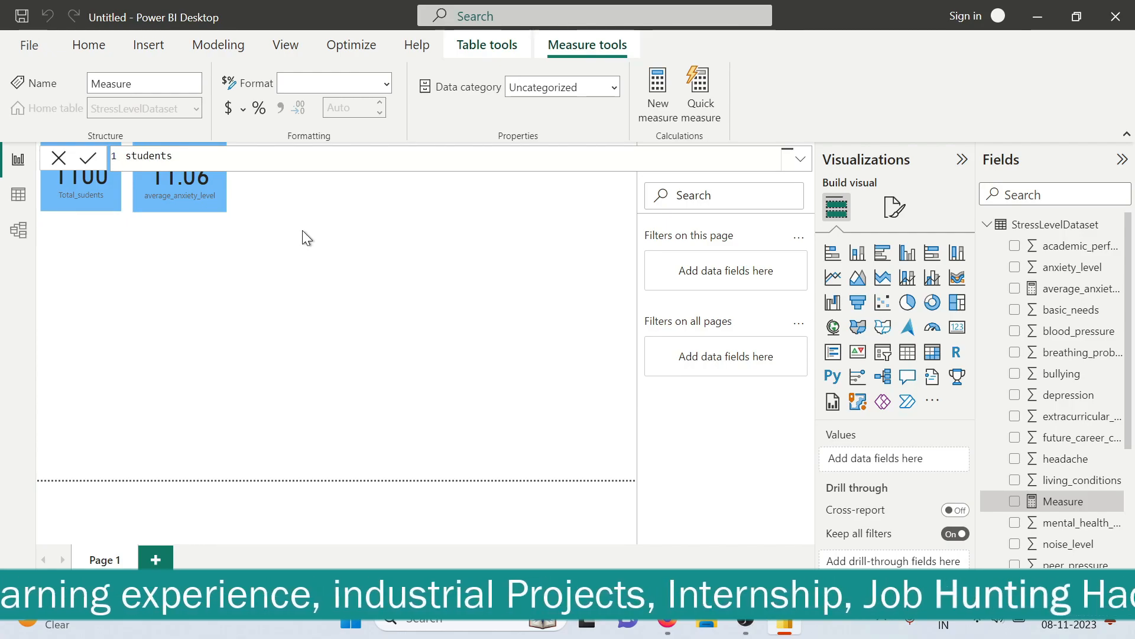
type("_w")
type("ith")
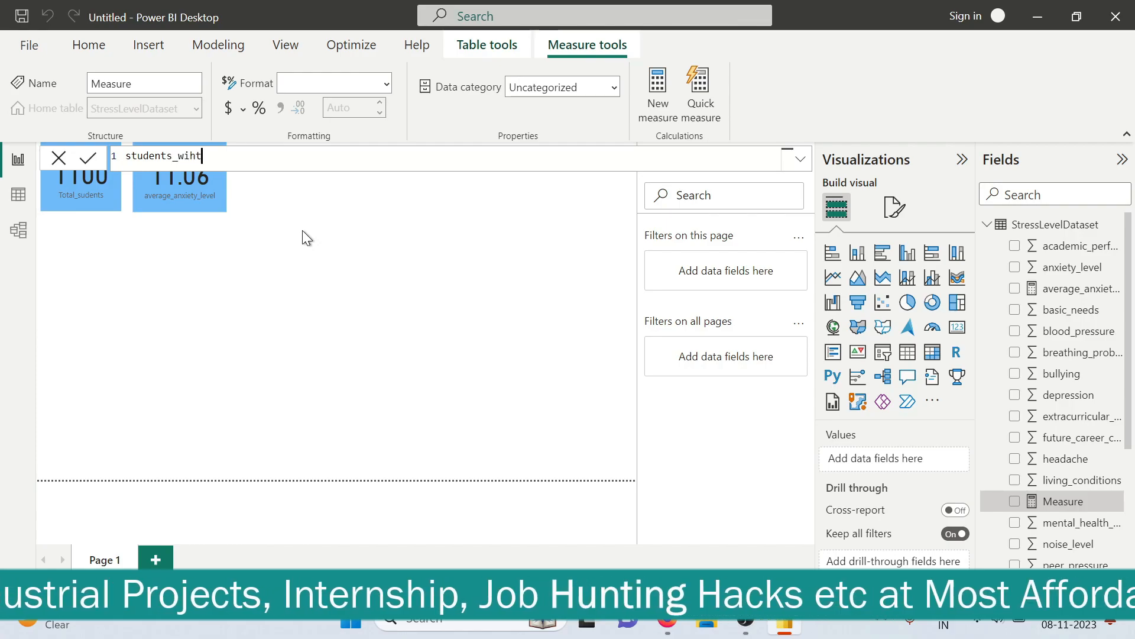
type("_low")
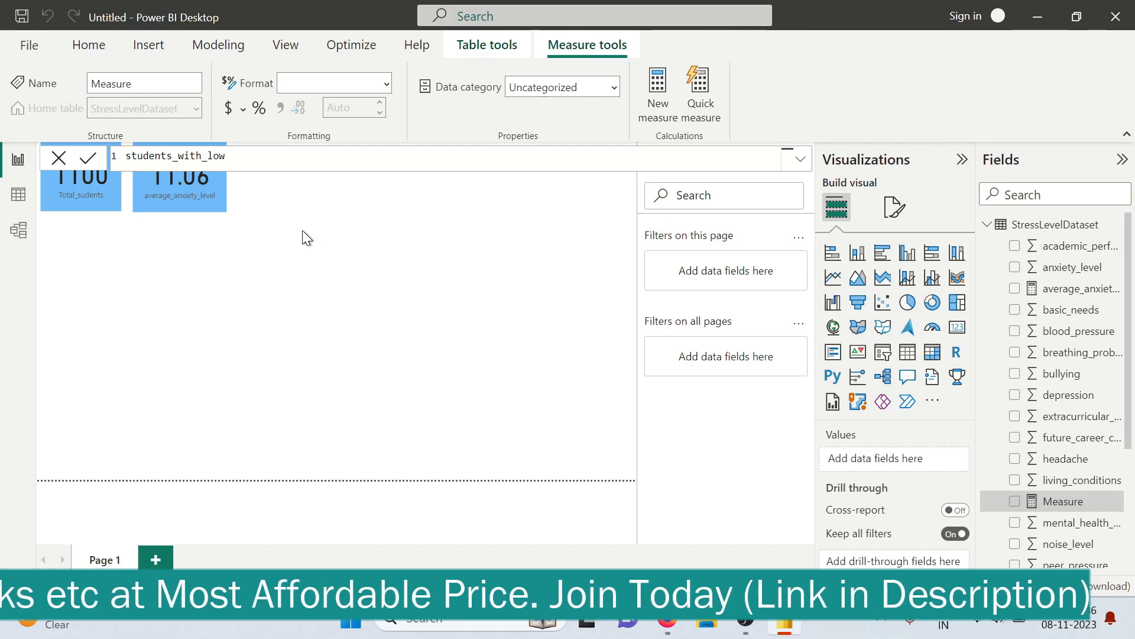
type("_self")
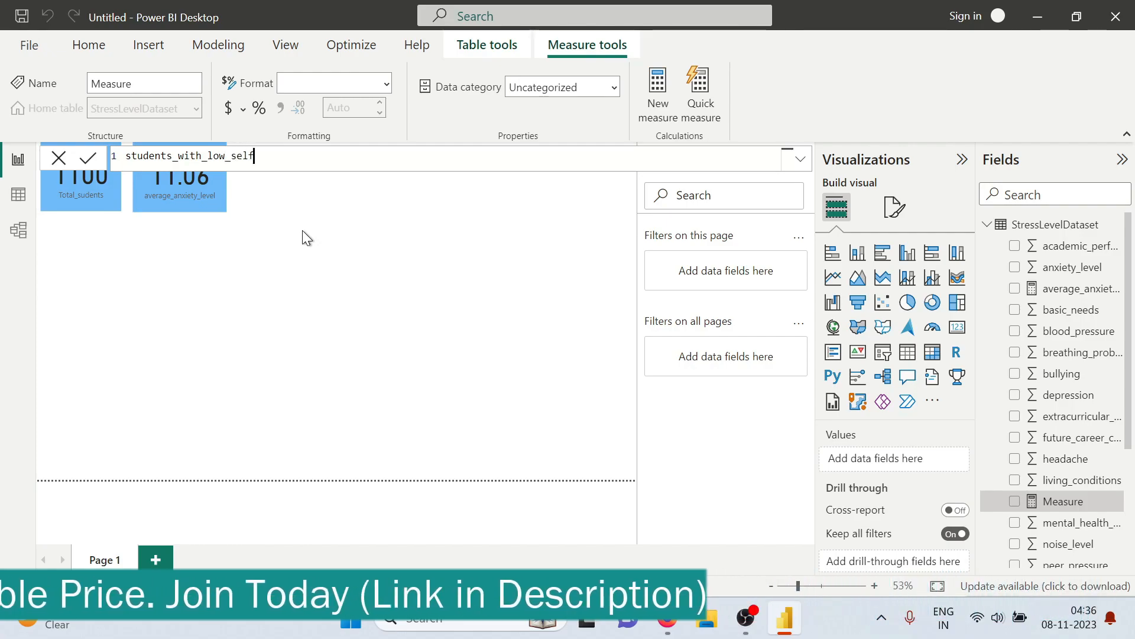
type("_esteem=")
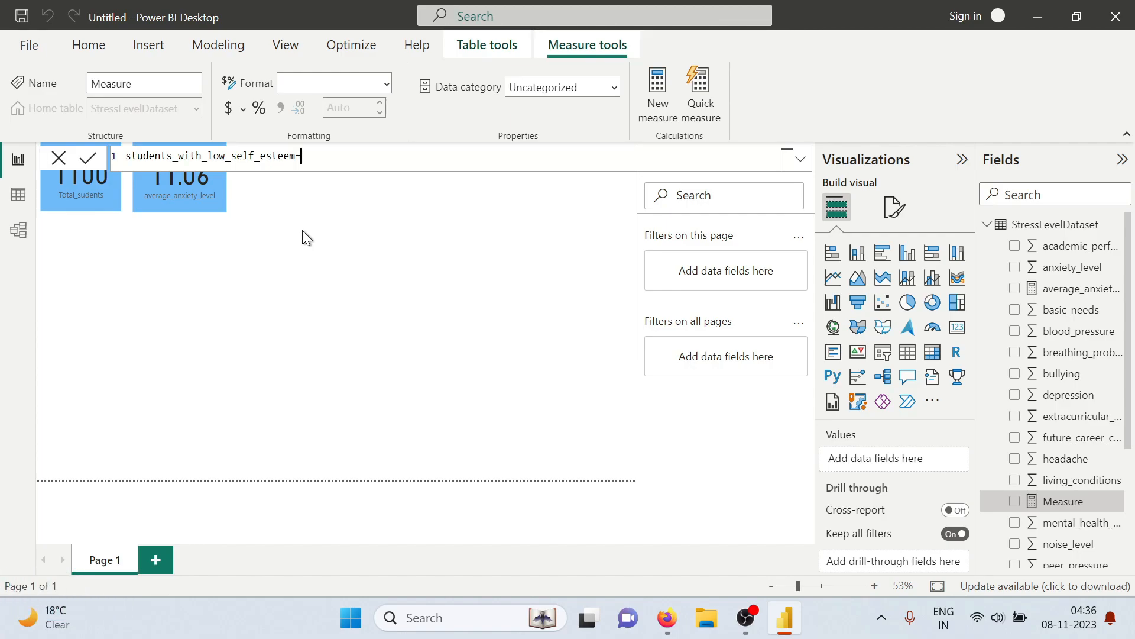
type(" c")
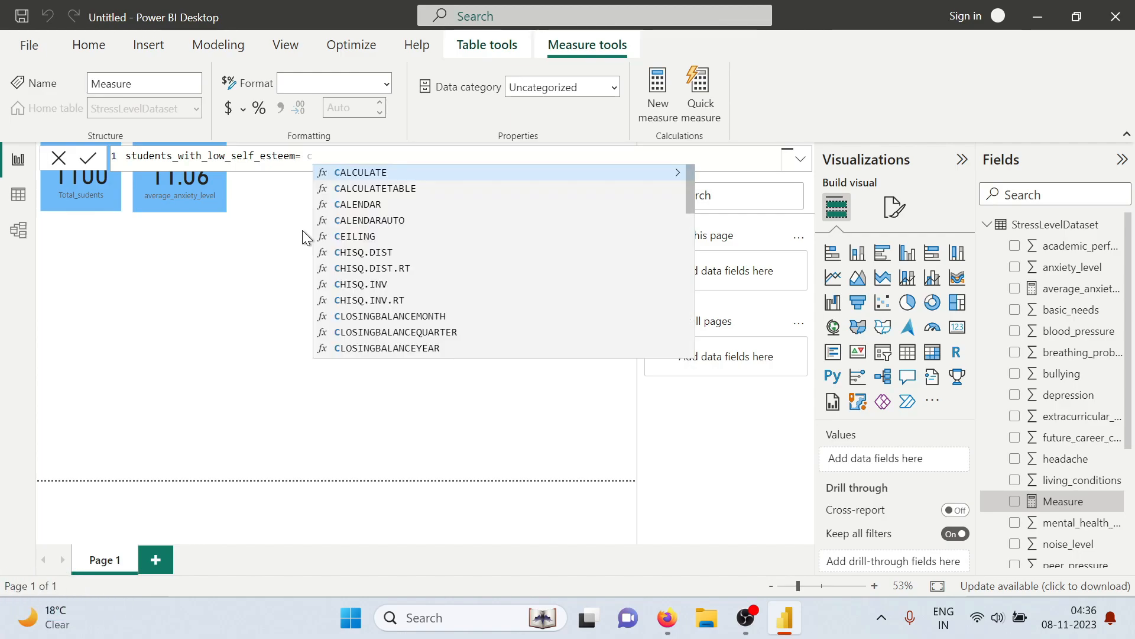
type("ountr")
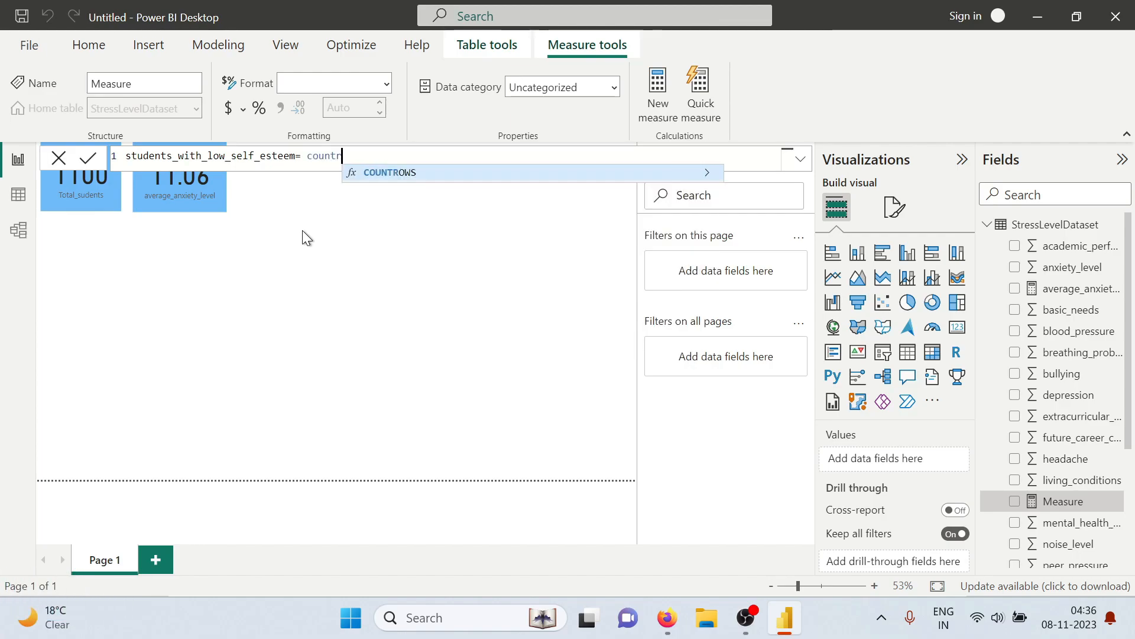
Begin the students_with_low_self_esteem formula with COUNTROWS(FILTER( over the StressLevelDataset table
key("Tab")
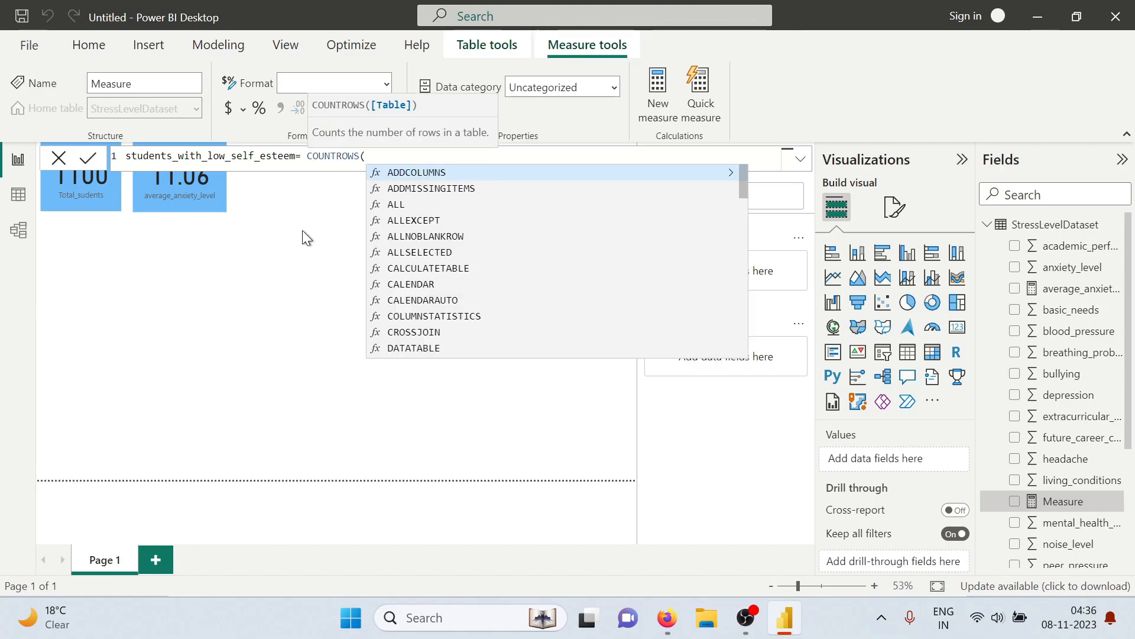
type("filt")
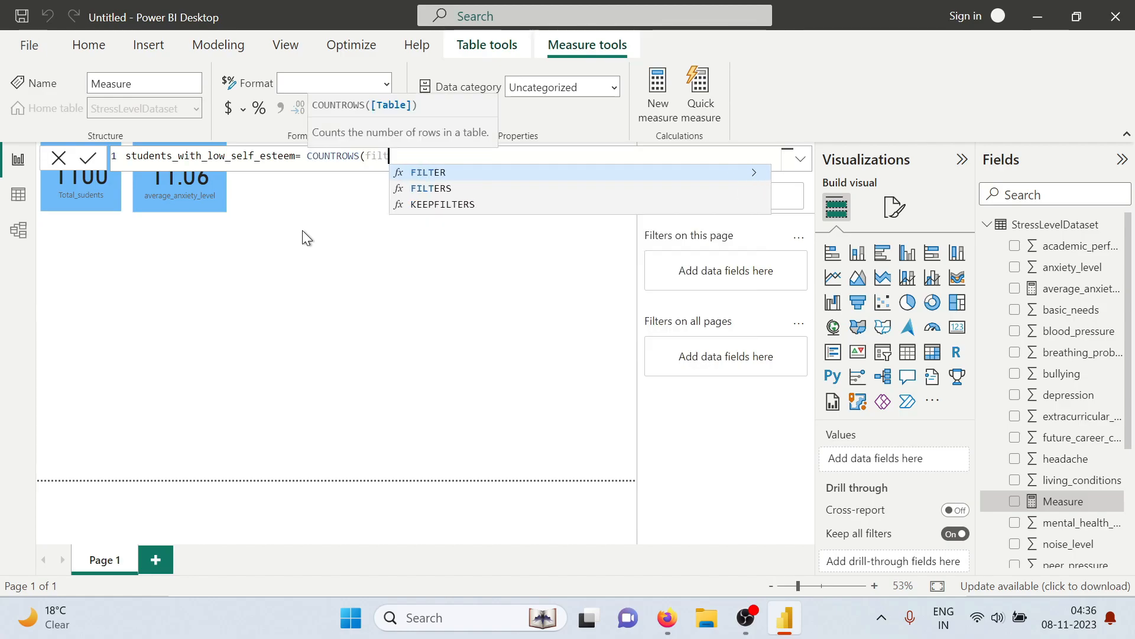
type("er")
key("Tab")
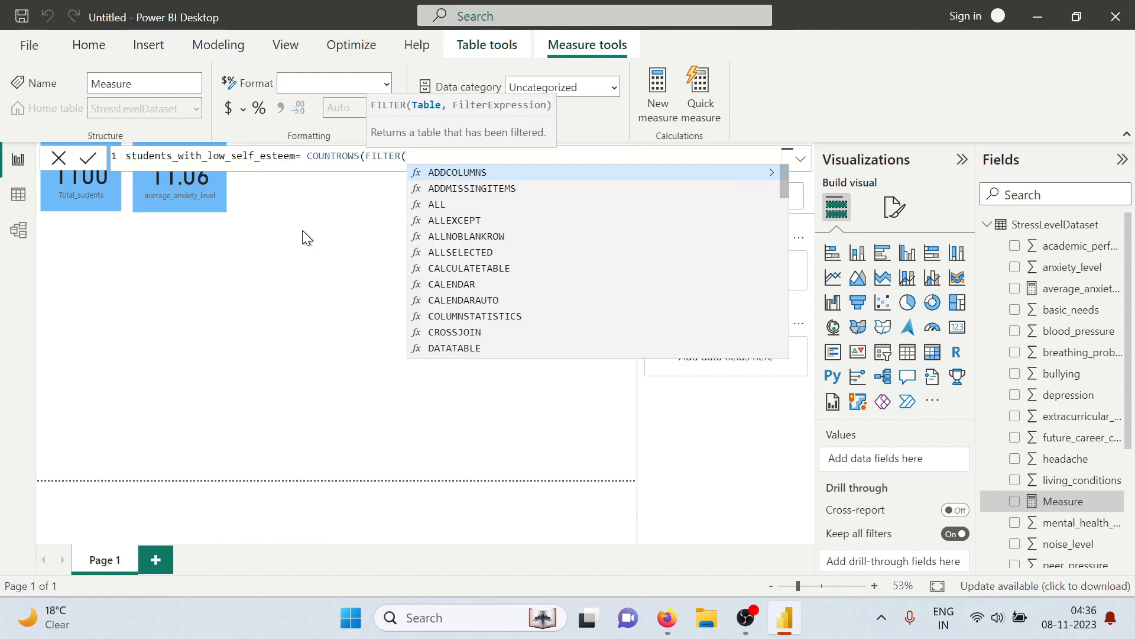
type("str")
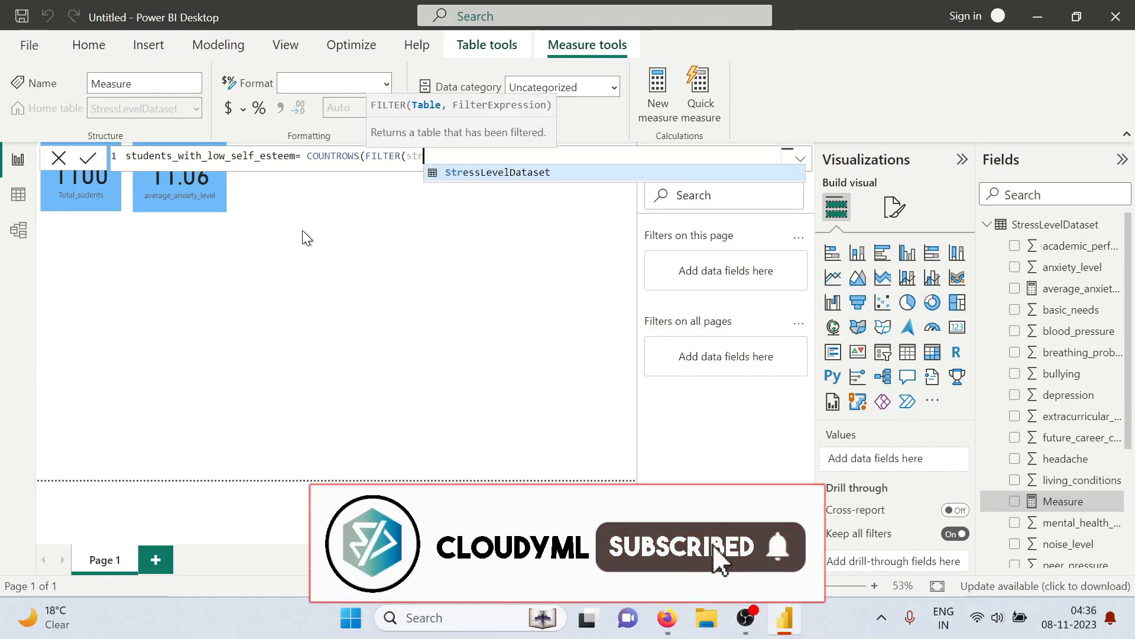
key("Tab")
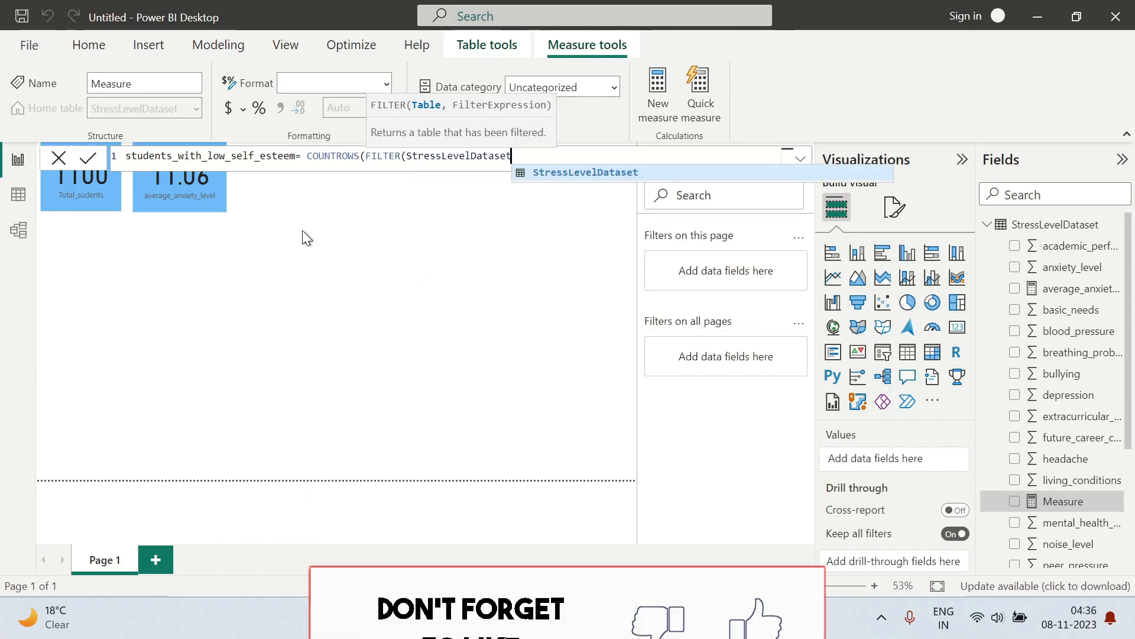
Add the filter condition that StressLevelDataset[self_esteem] is less than an AVERAGE function
type(",StressLevelDataset")
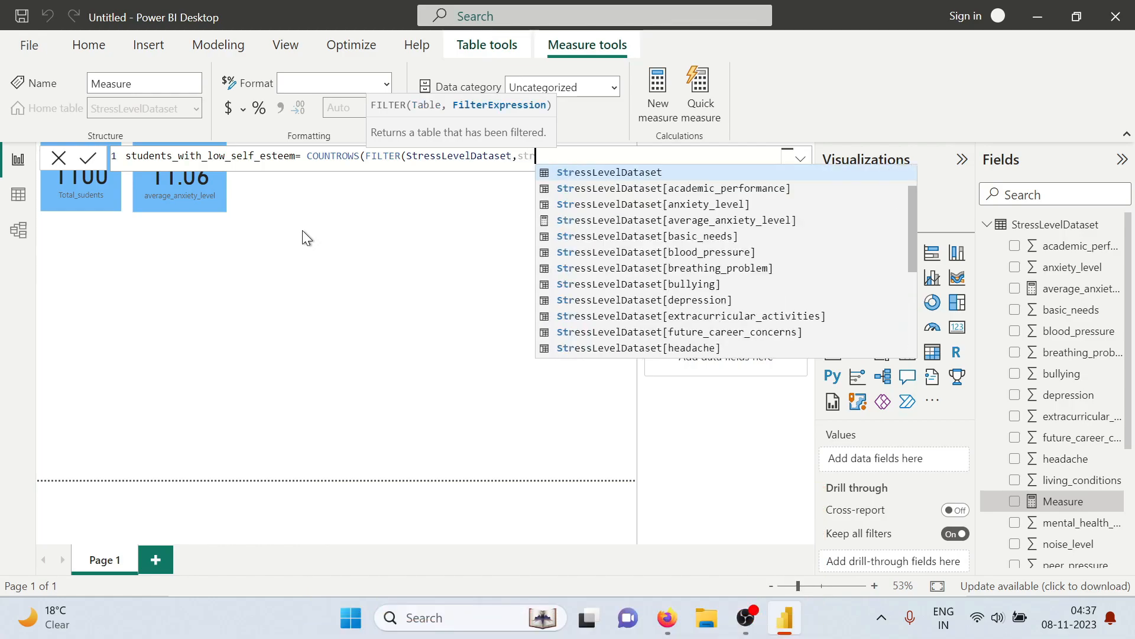
key("Tab")
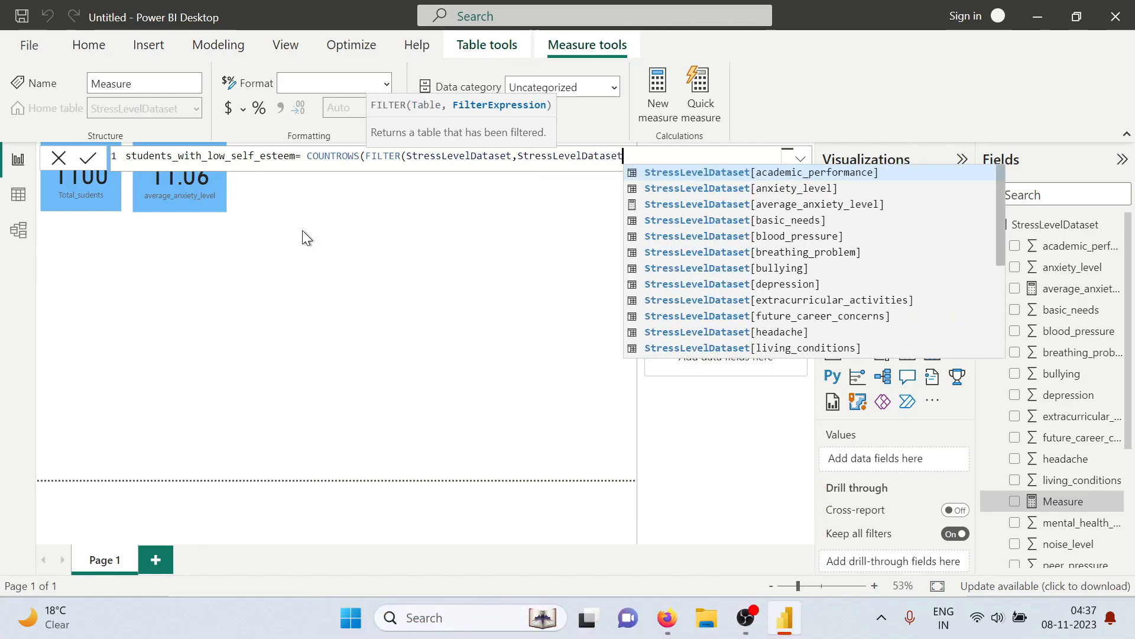
type("[sel")
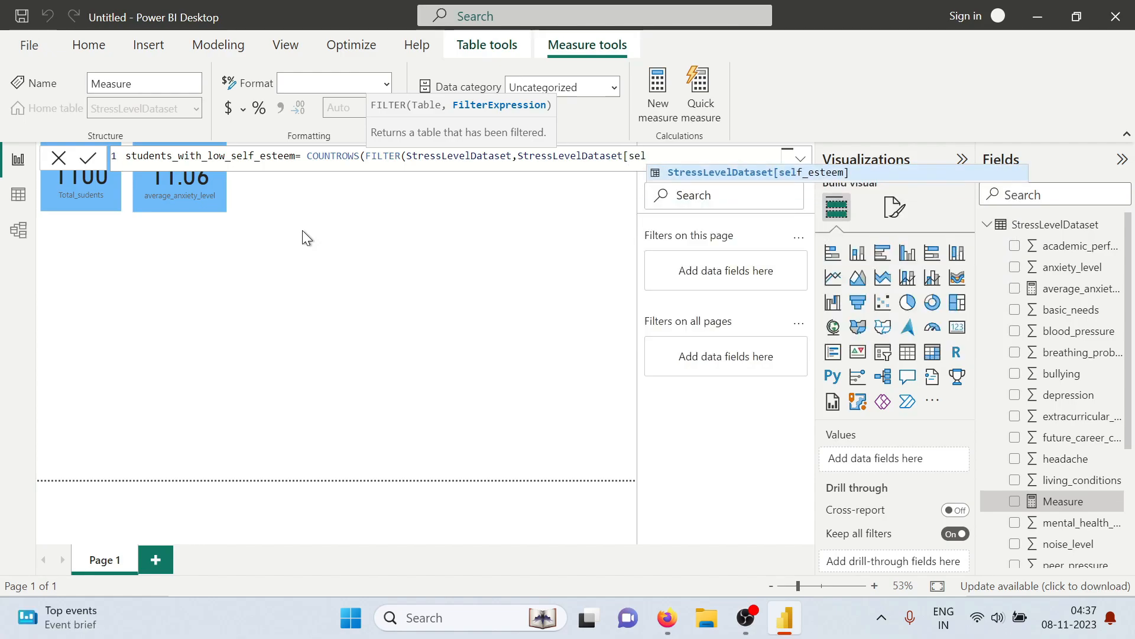
key("Tab")
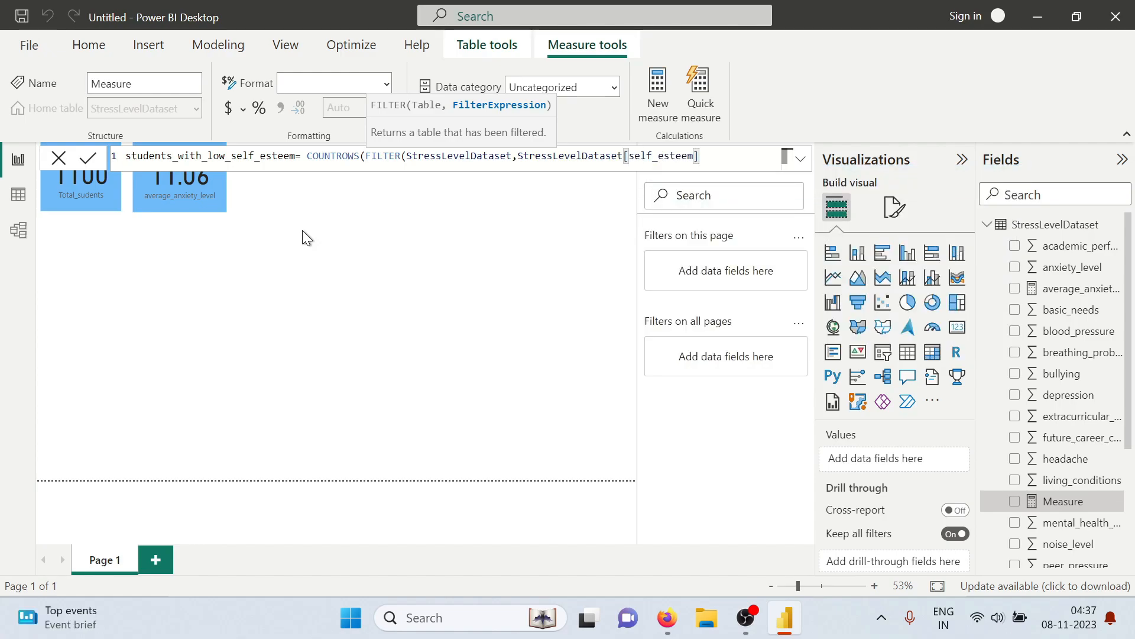
type("<")
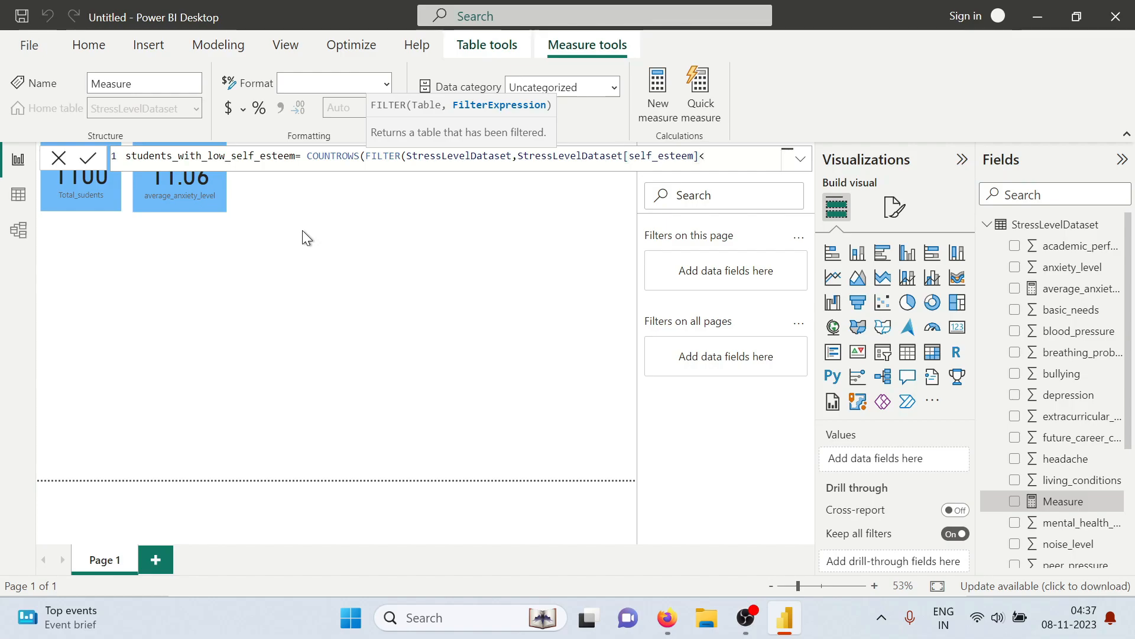
type("avera")
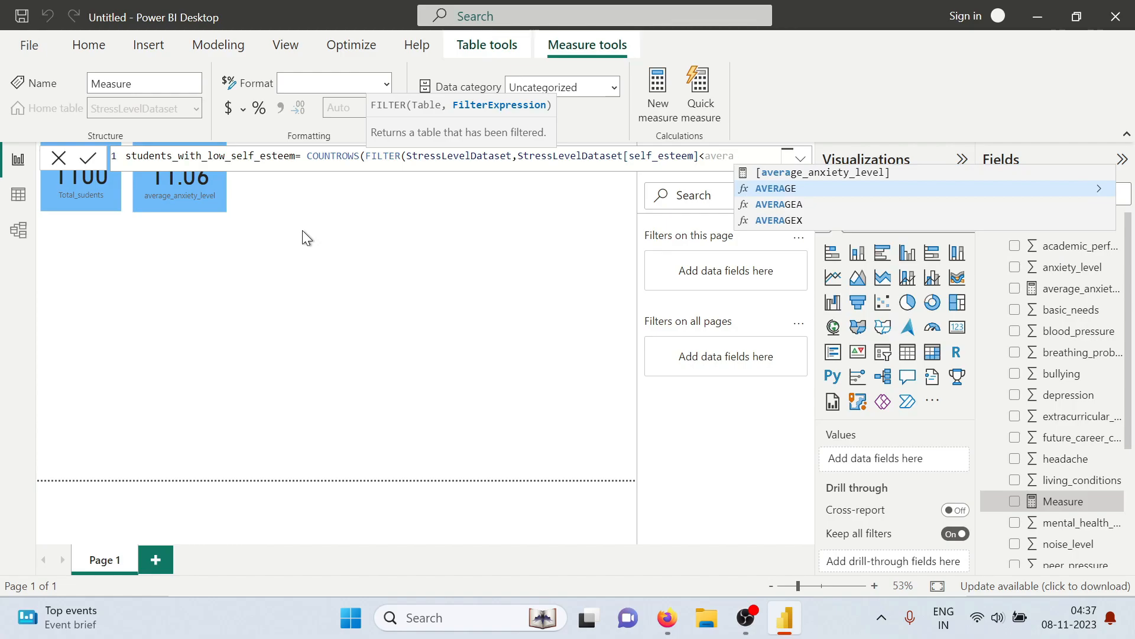
key("Tab")
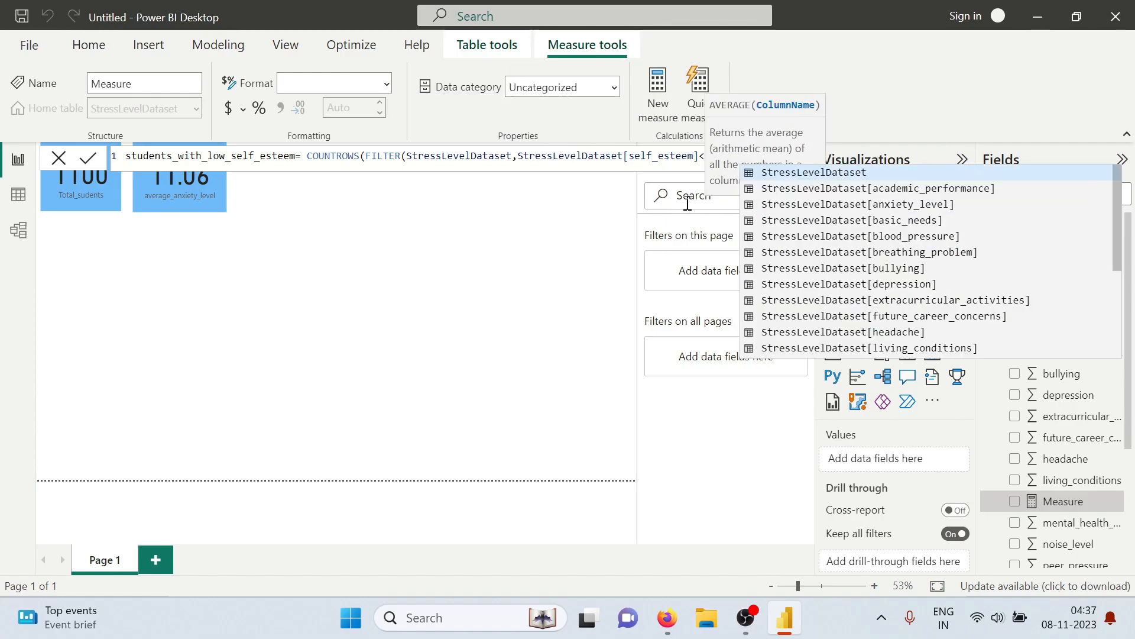
left_click(588, 184)
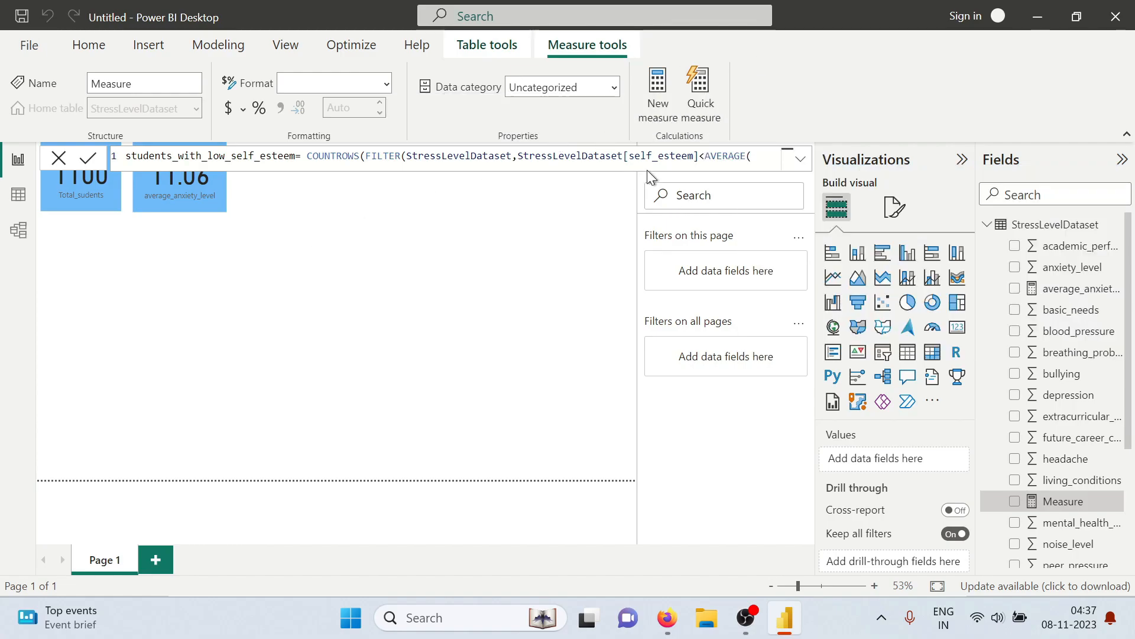
Fill in StressLevelDataset[self_esteem] as the AVERAGE argument and commit the students_with_low_self_esteem measure
left_click(758, 155)
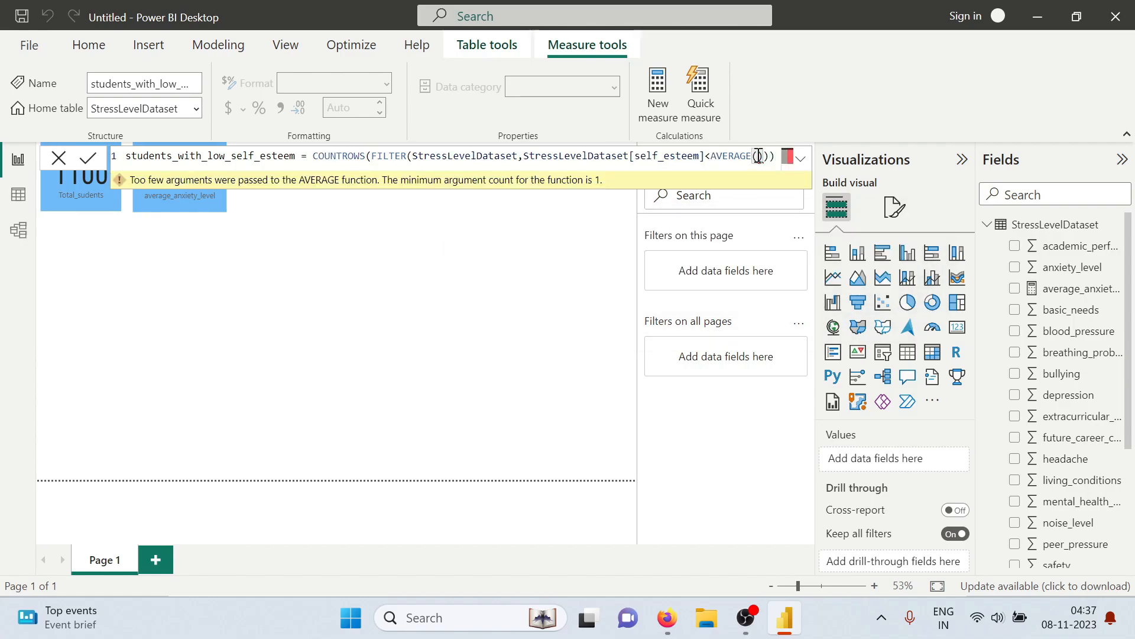
type("se")
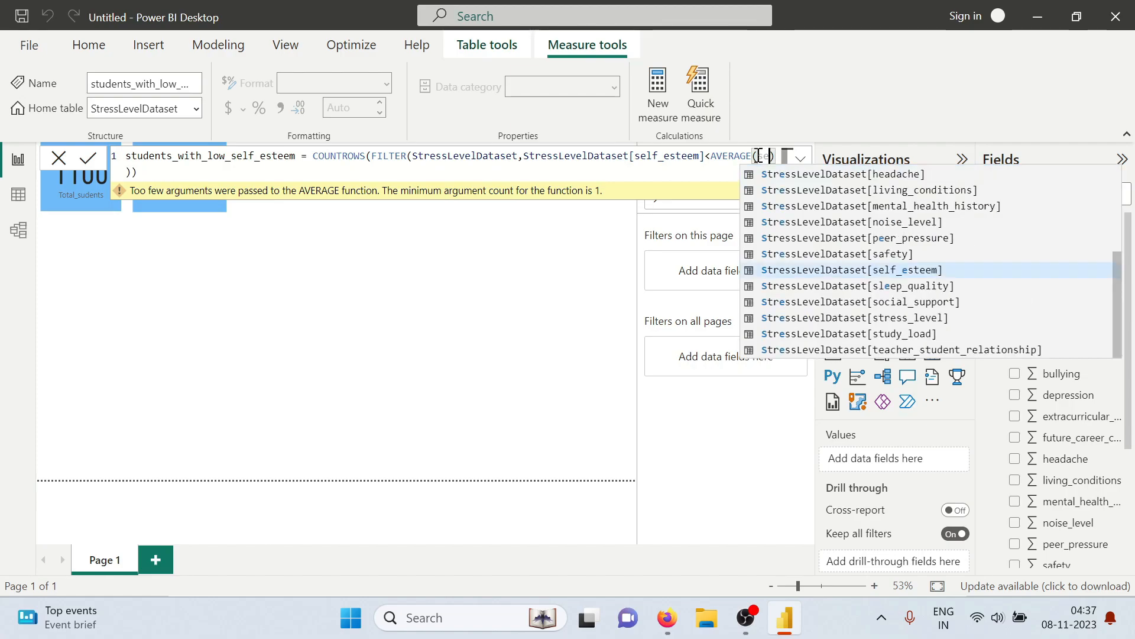
key("BackSpace")
type("tre")
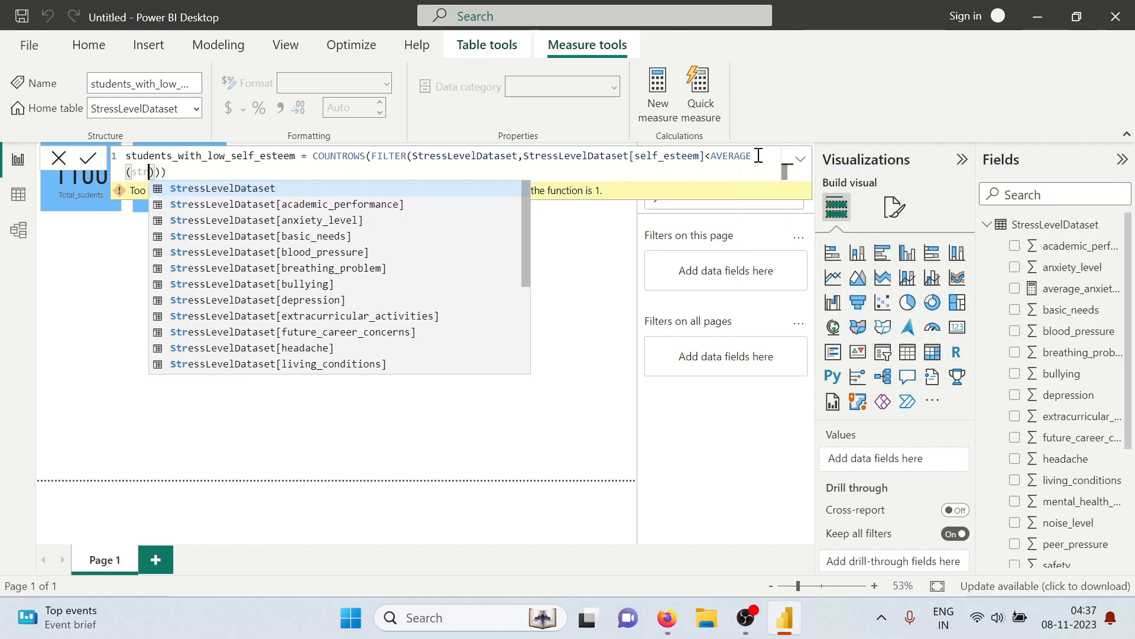
key("Tab")
type("[")
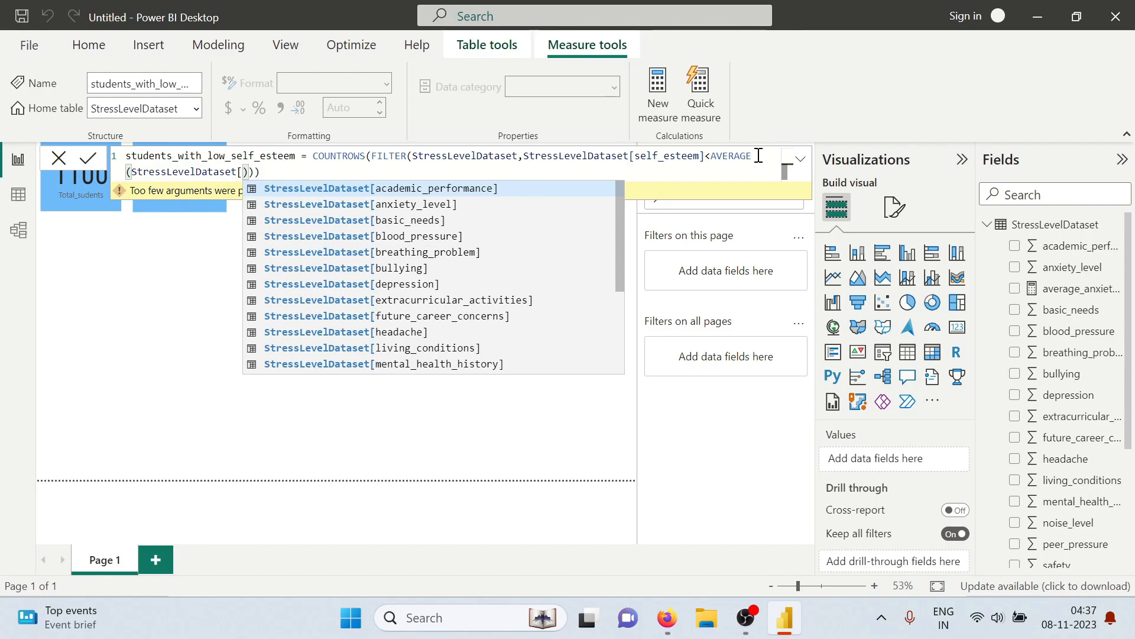
type("sel")
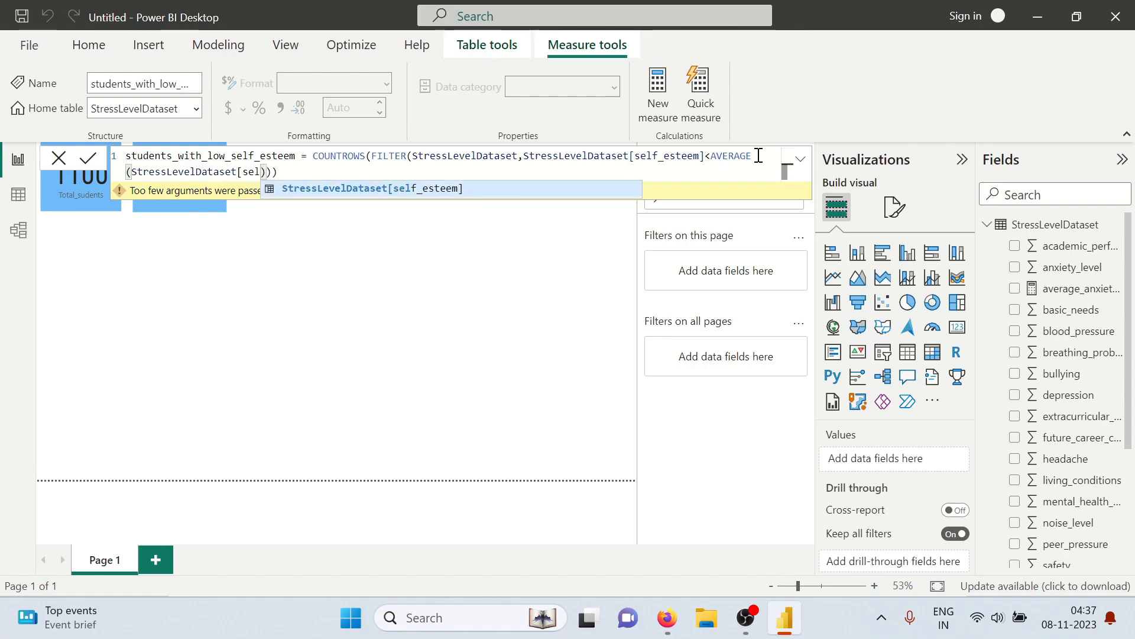
key("Tab")
type(")")
key("Return")
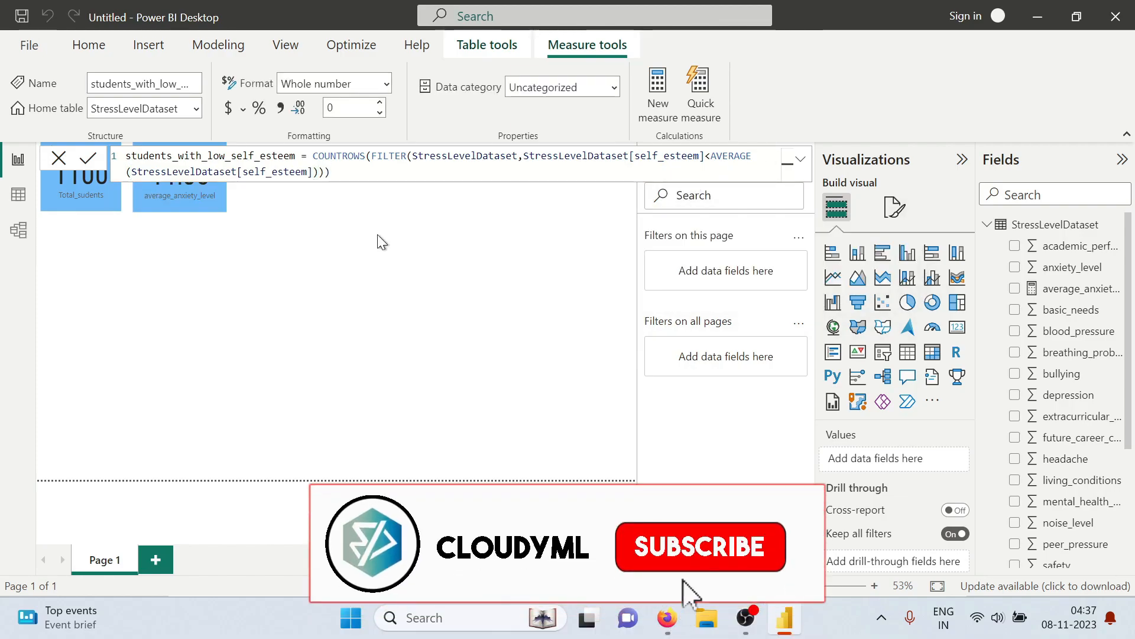
Add the students_with_low_self_esteem measure to the report page as a card placed beside the average_anxiety_level card
scroll(1057, 294, "down", 5)
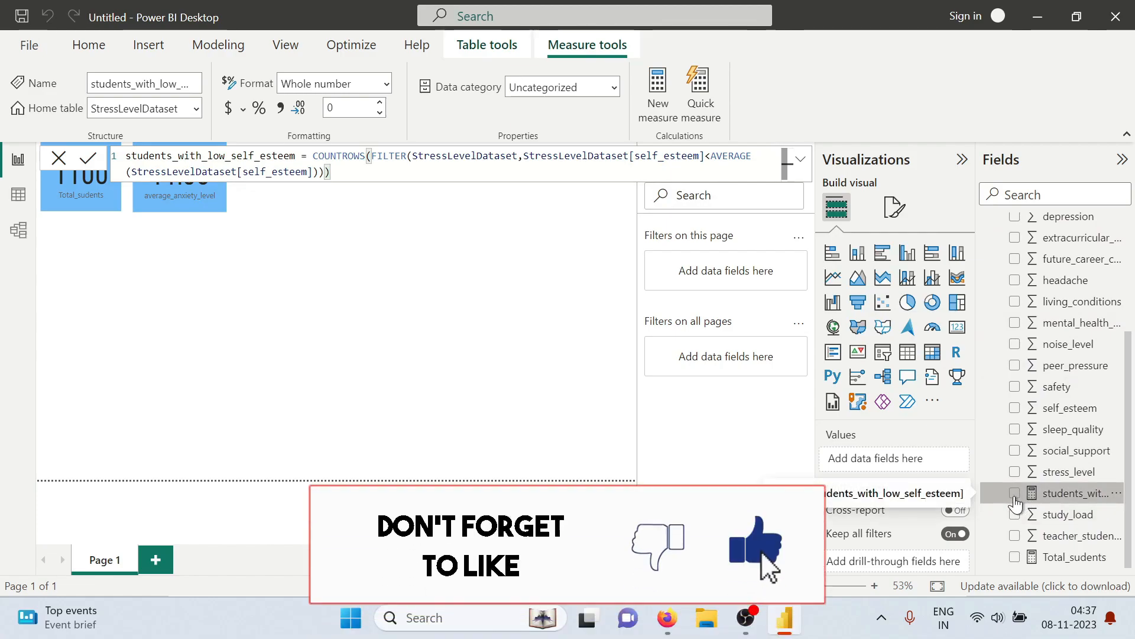
left_click(1014, 494)
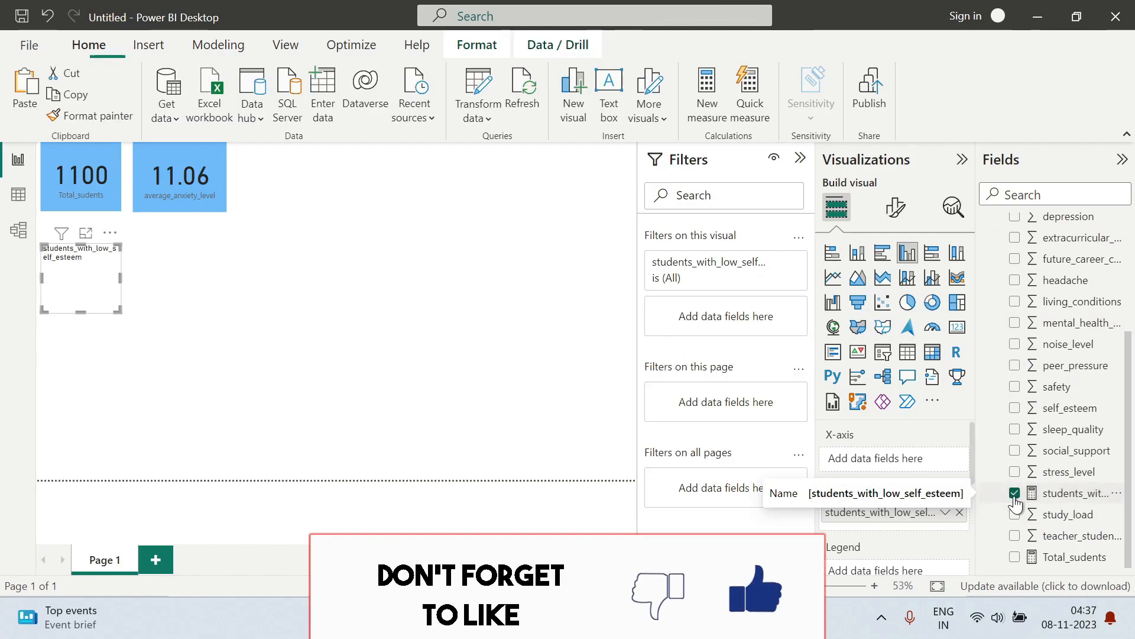
left_click(956, 329)
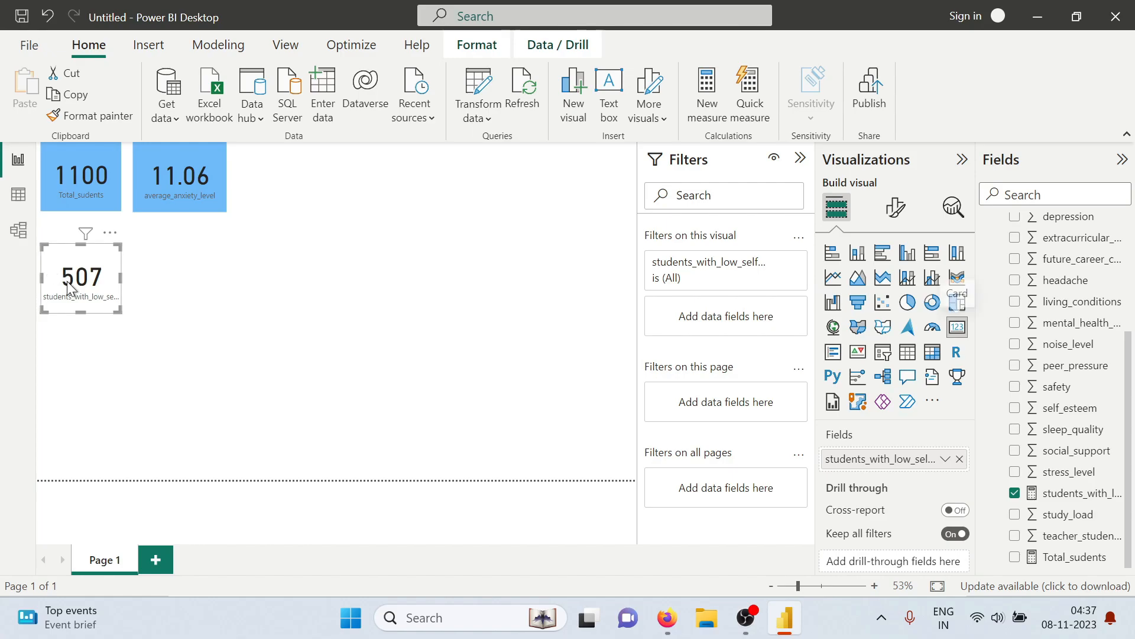
left_click_drag(66, 288, 282, 187)
Copy the average_anxiety_level card's formatting onto the students_with_low_self_esteem card with Format painter and move that card slightly closer to its neighbour
left_click(169, 183)
left_click(84, 116)
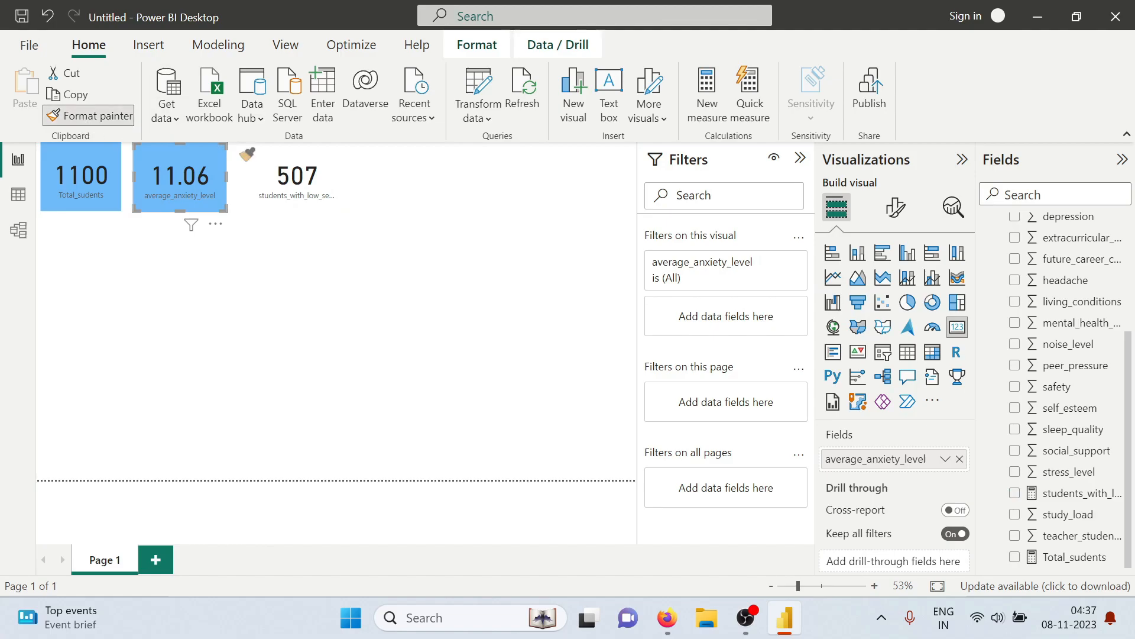
left_click(286, 186)
left_click_drag(297, 187, 288, 190)
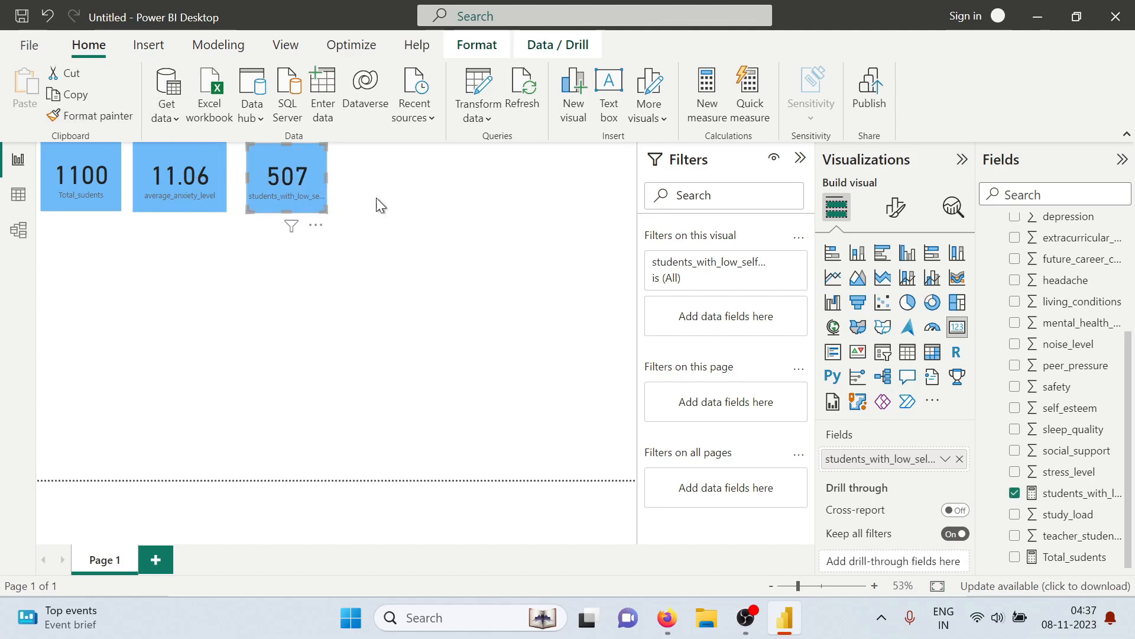
left_click(268, 310)
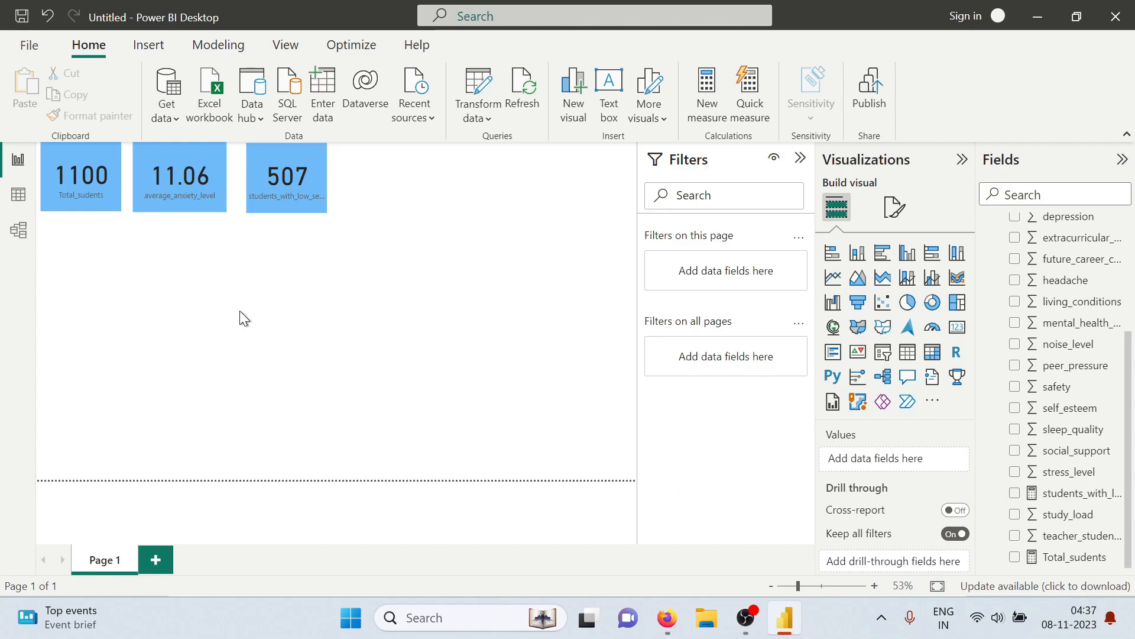
Check the depression percentage question in the tasks PDF, return to Power BI, and start a new measure named "percentag with depression"
key("alt+Tab")
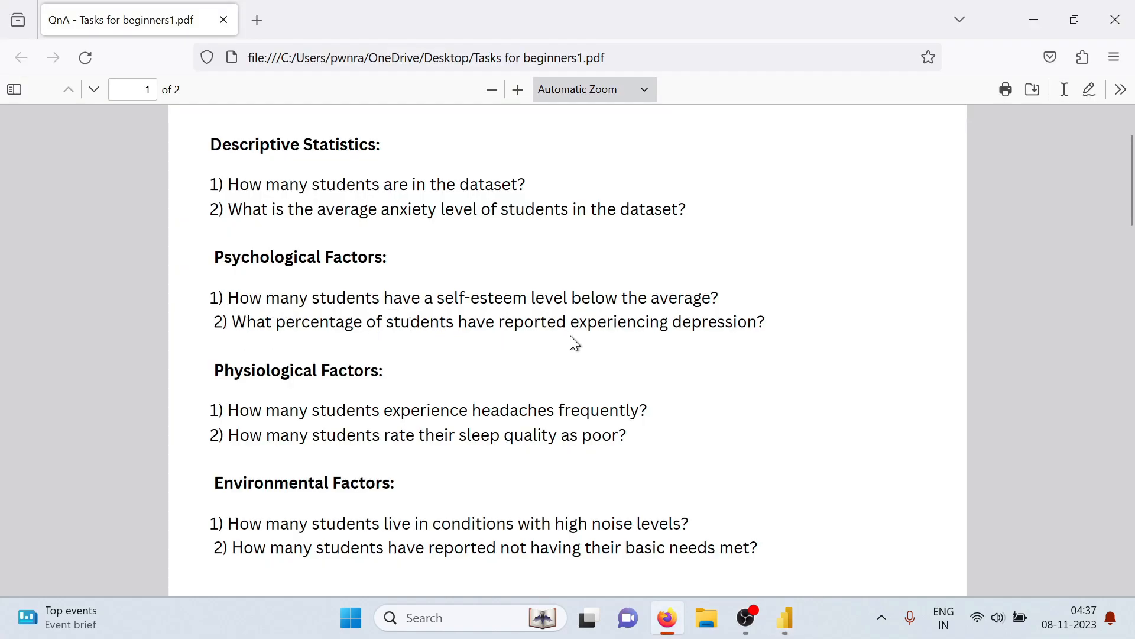
key("alt+Tab")
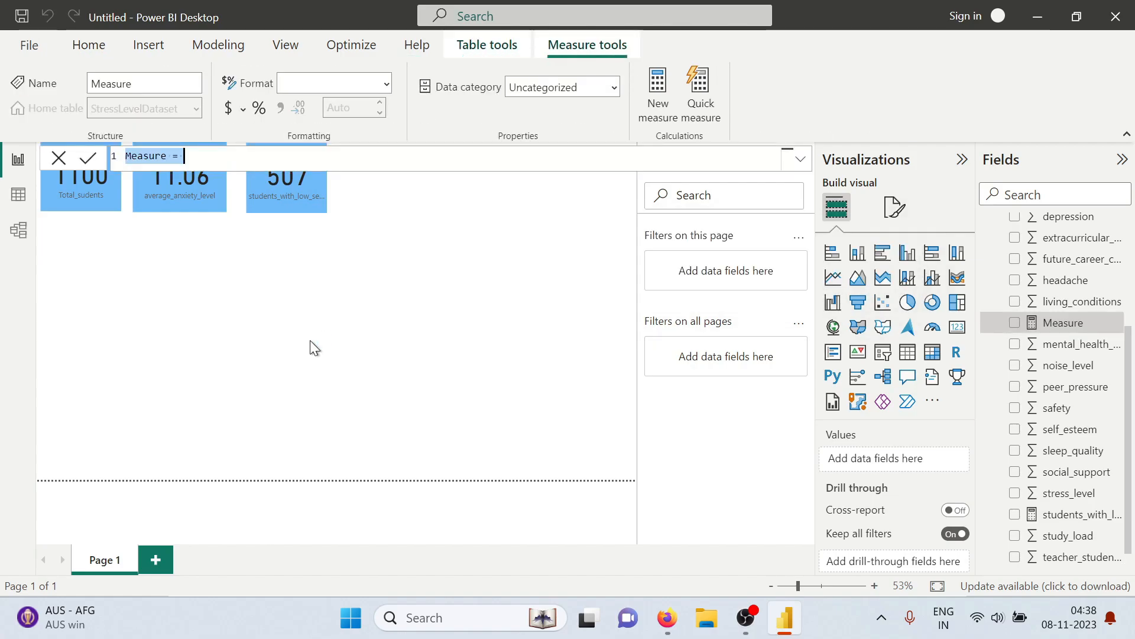
type("pre")
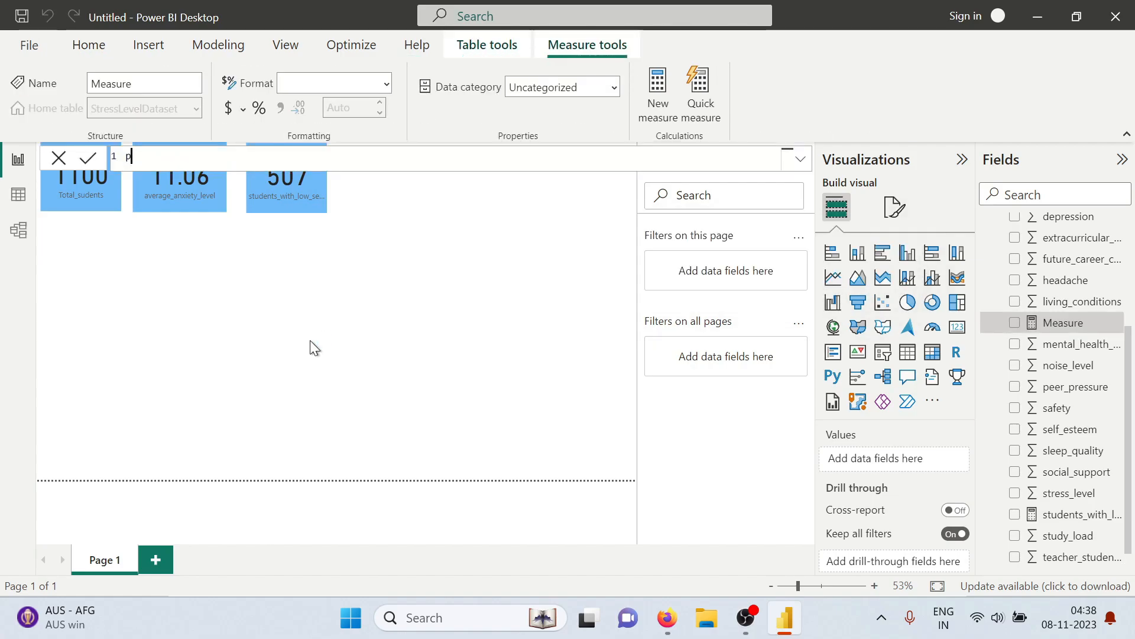
key("BackSpace")
key("BackSpace")
type("ercentage_")
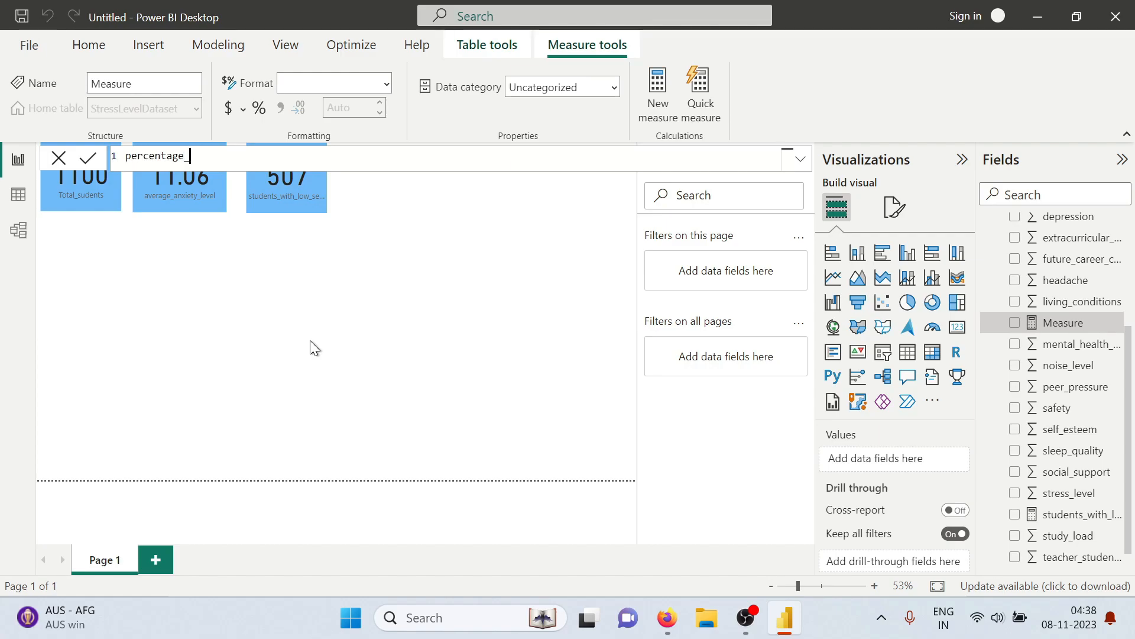
key("BackSpace")
key("BackSpace")
type("with depression = ")
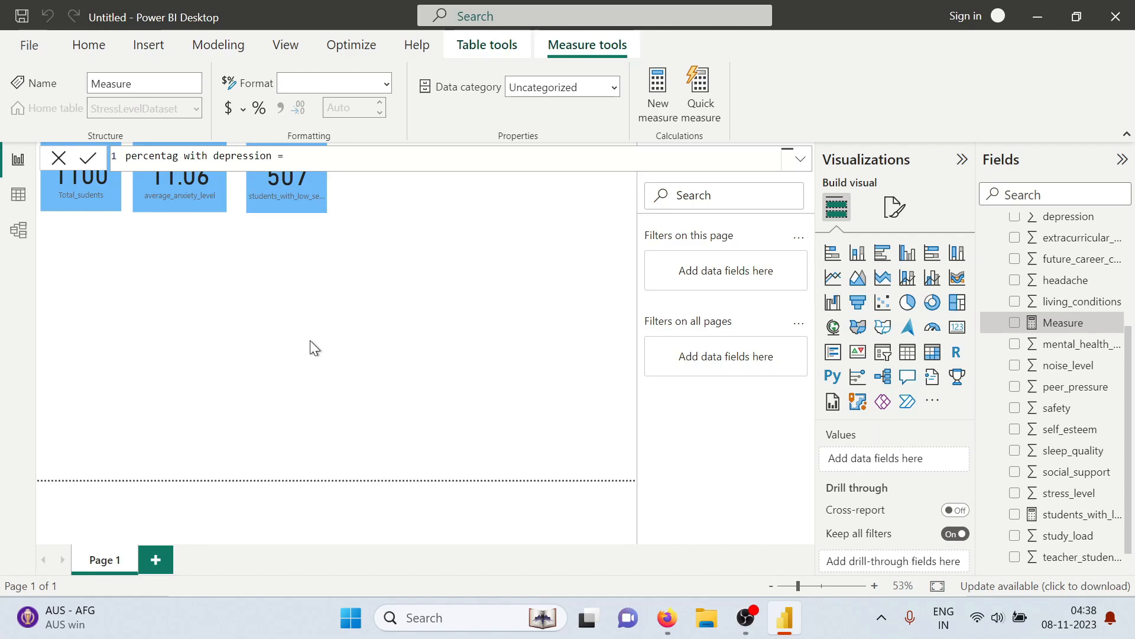
type("div")
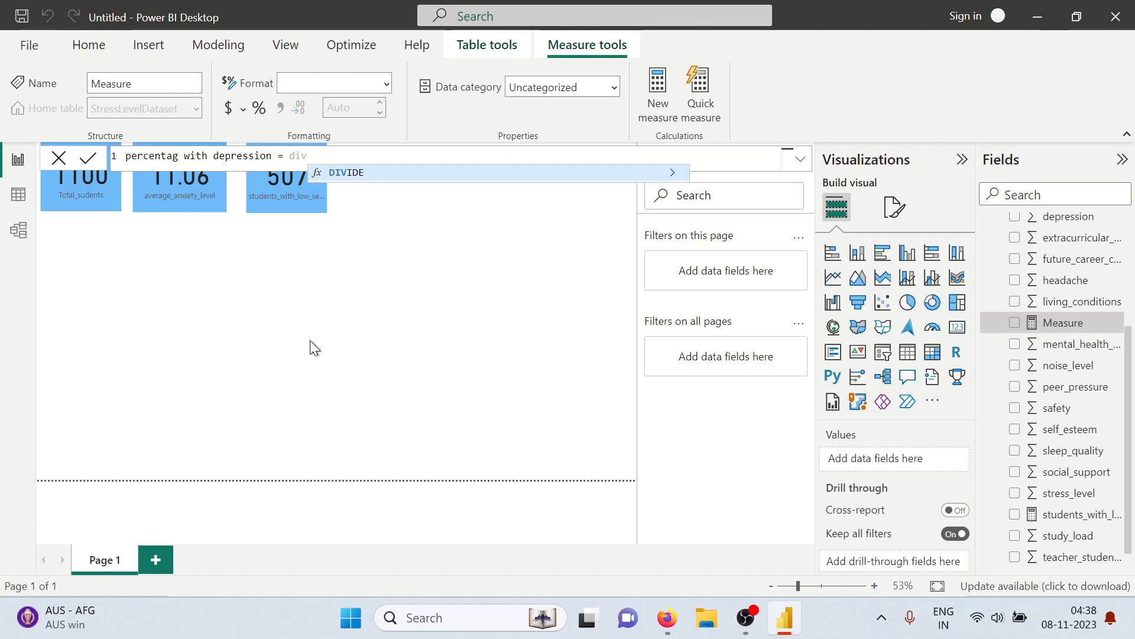
Begin the percentag with depression formula with DIVIDE, nesting COUNTROWS and FILTER on the StressLevelDataset table as the numerator
key("Tab")
type("countr")
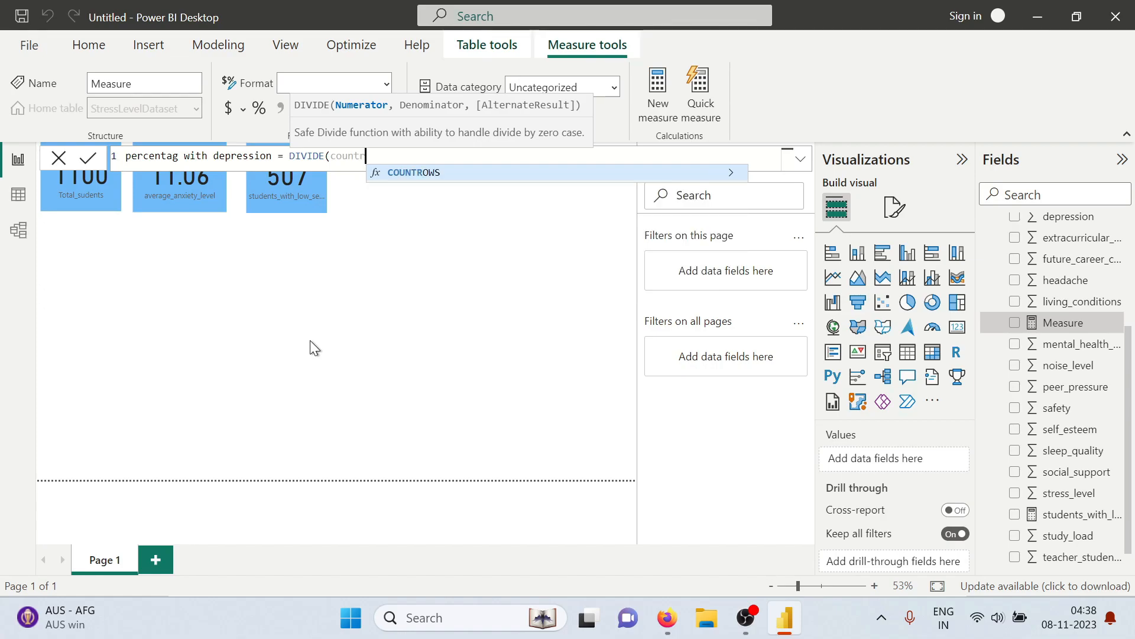
key("Tab")
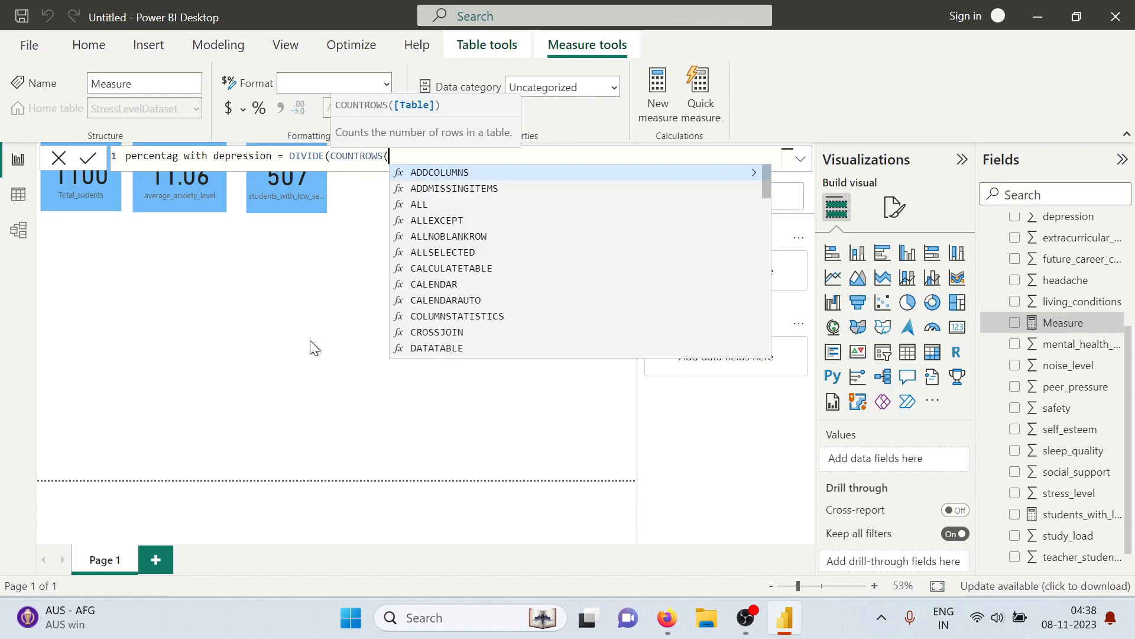
type("filter")
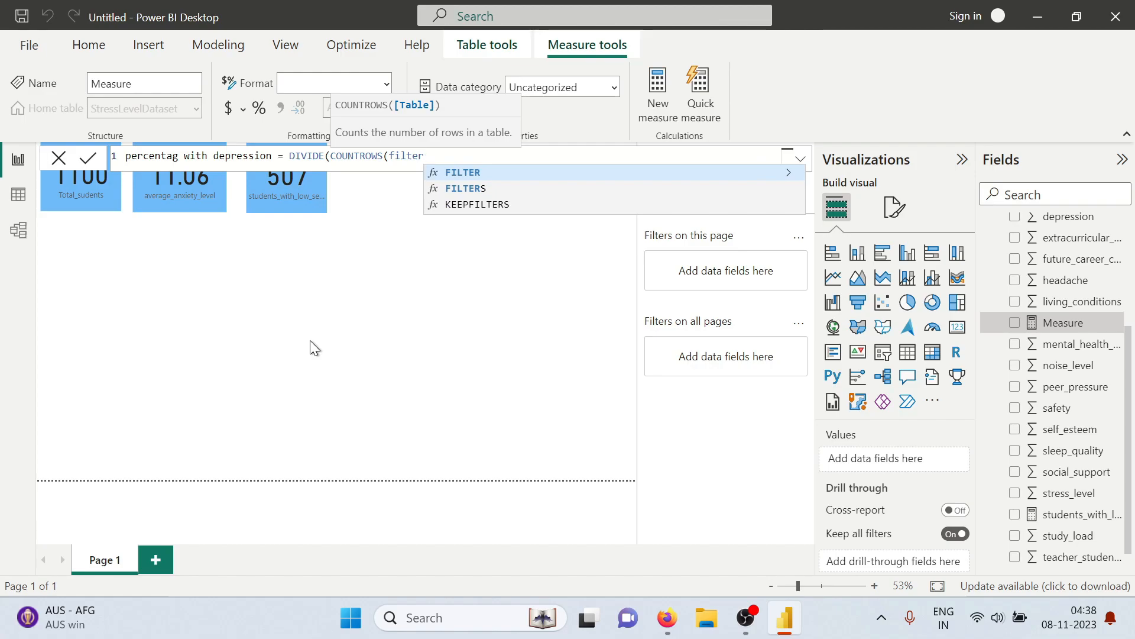
key("Tab")
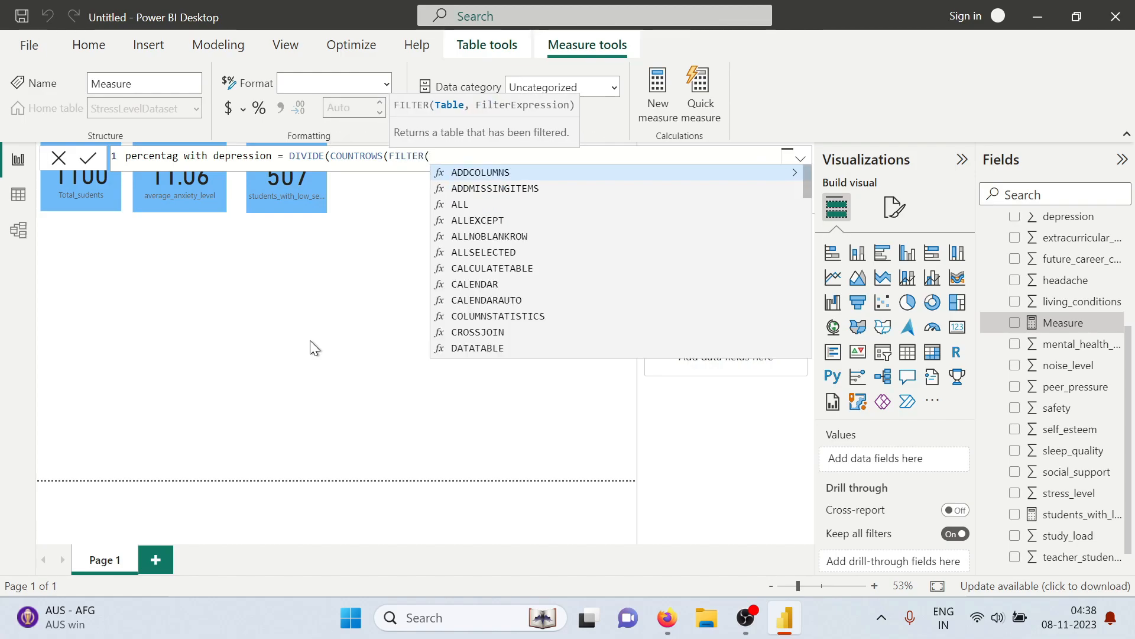
type("stres")
key("Tab")
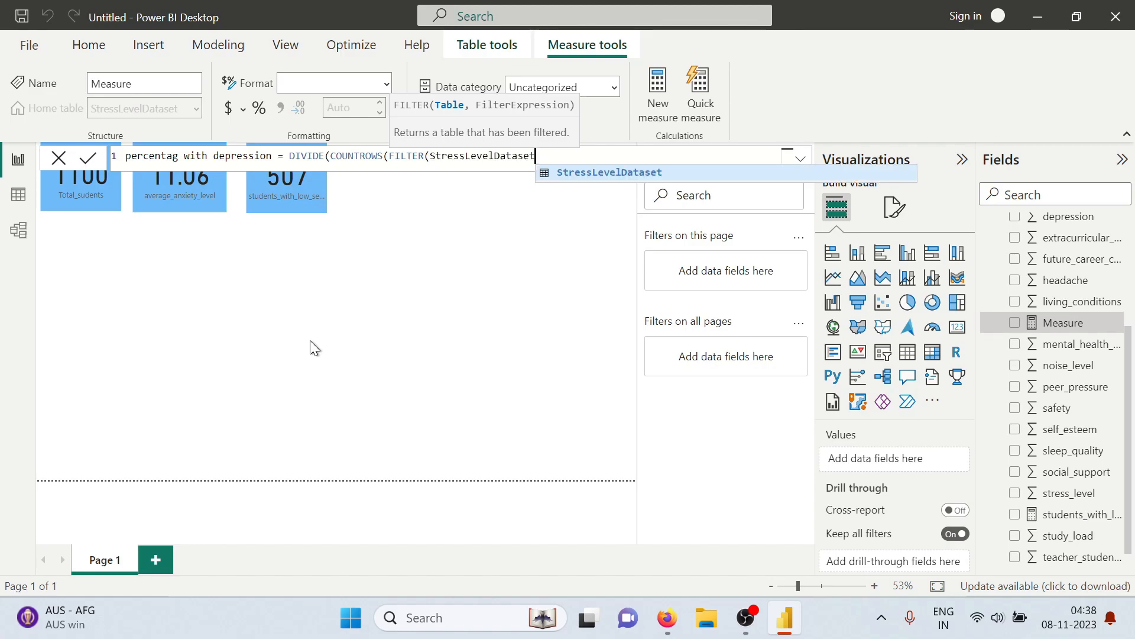
Add the filter condition StressLevelDataset[depression]>10 and close the FILTER and COUNTROWS functions in the numerator
type(",")
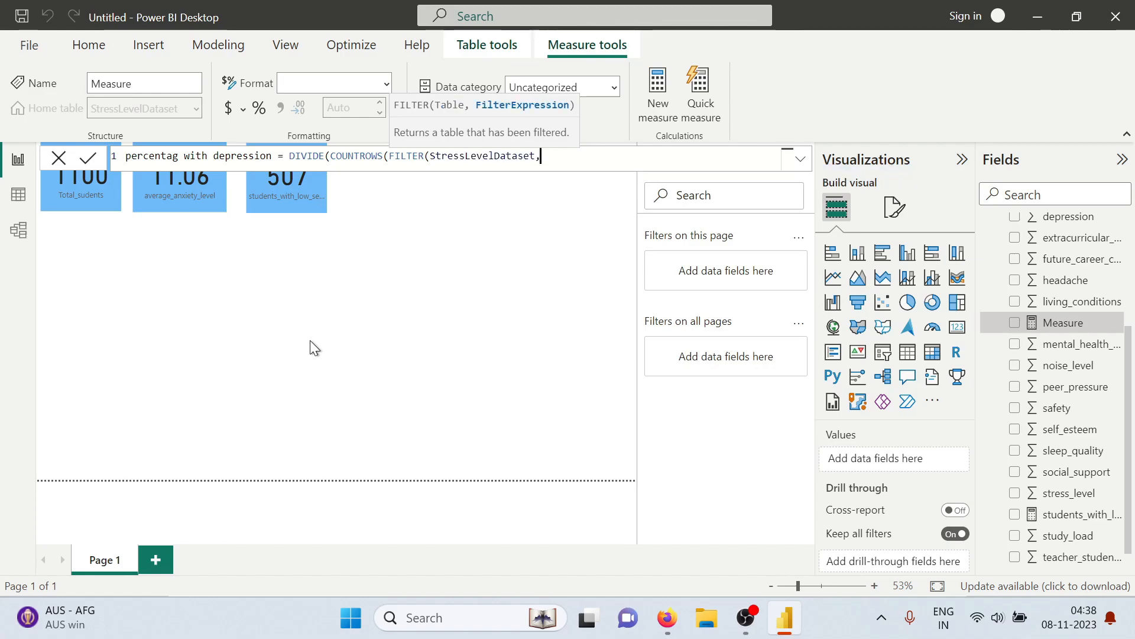
type("stres")
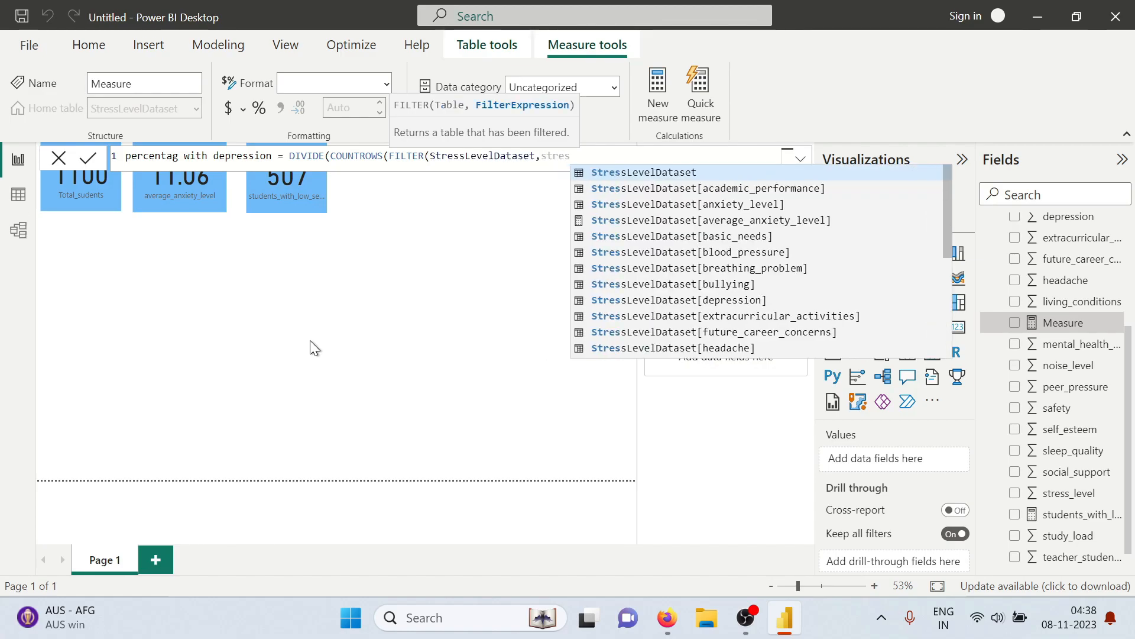
key("Tab")
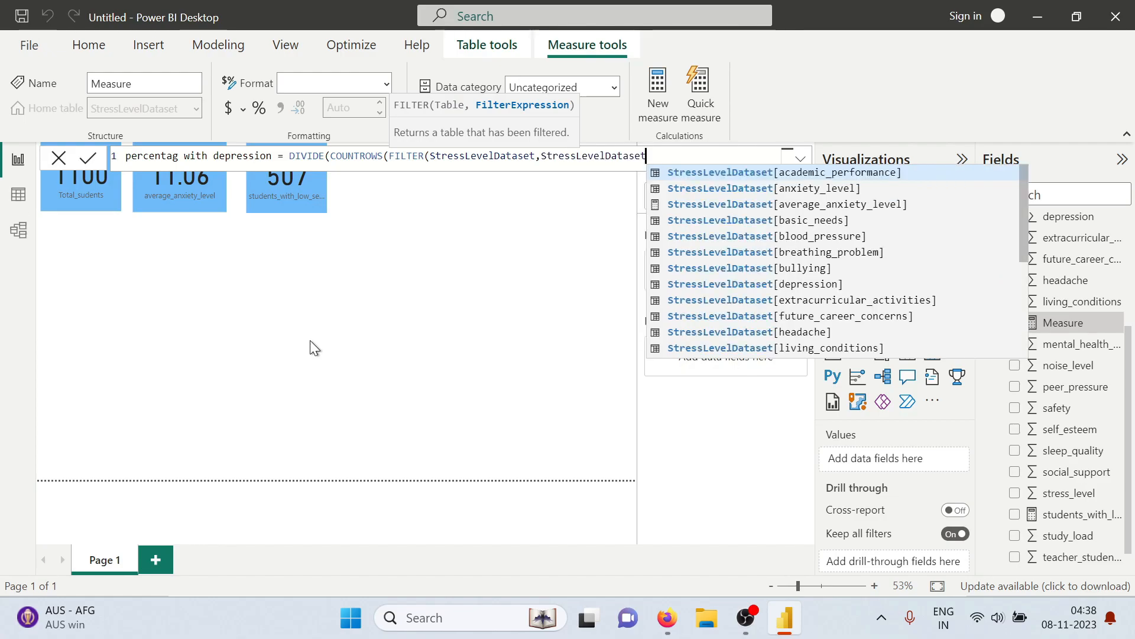
type("[")
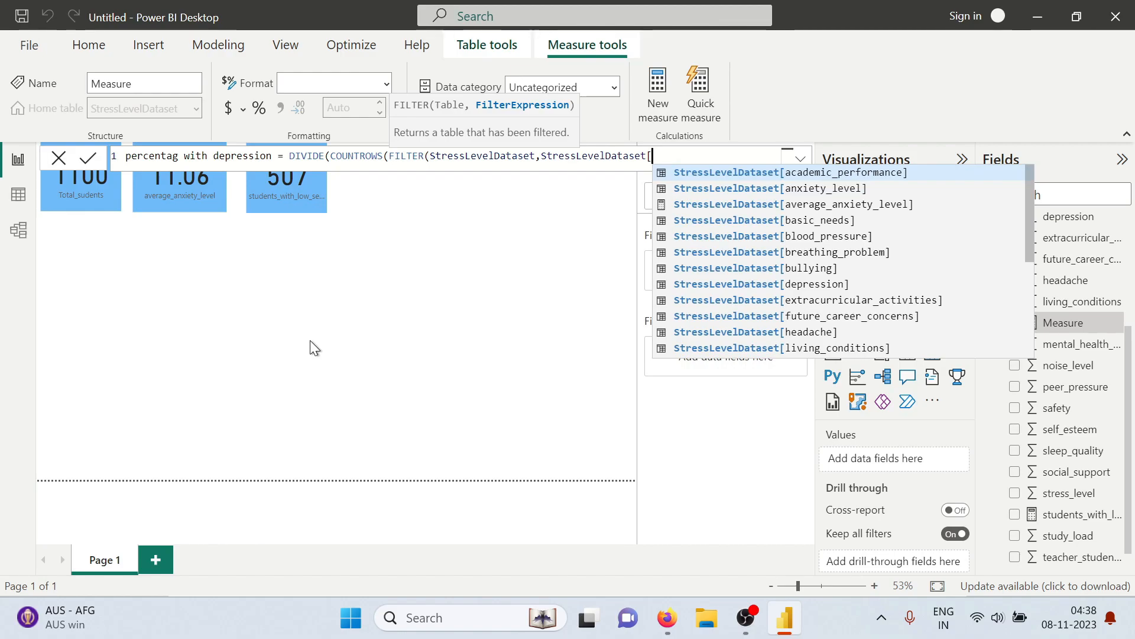
type("de")
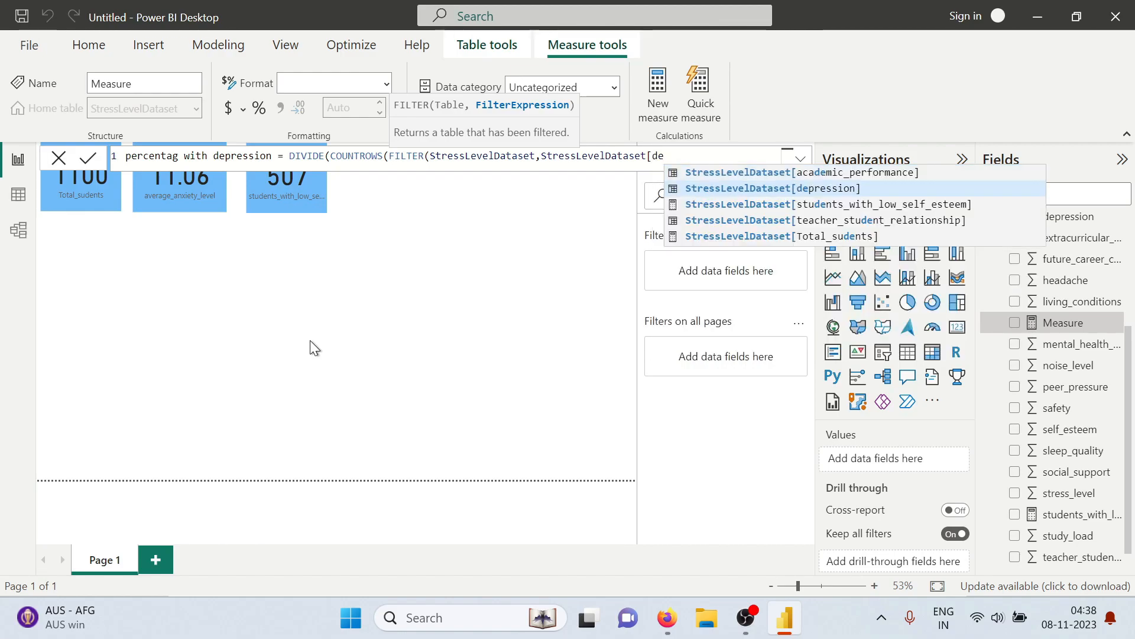
type("r")
key("BackSpace")
type("pression]")
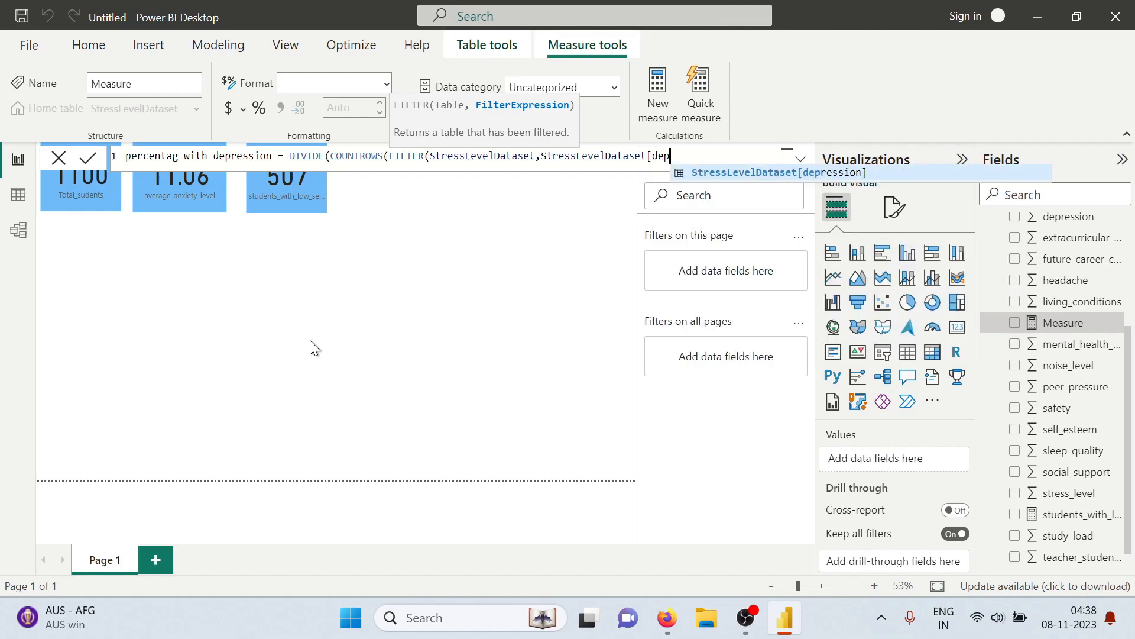
key("Tab")
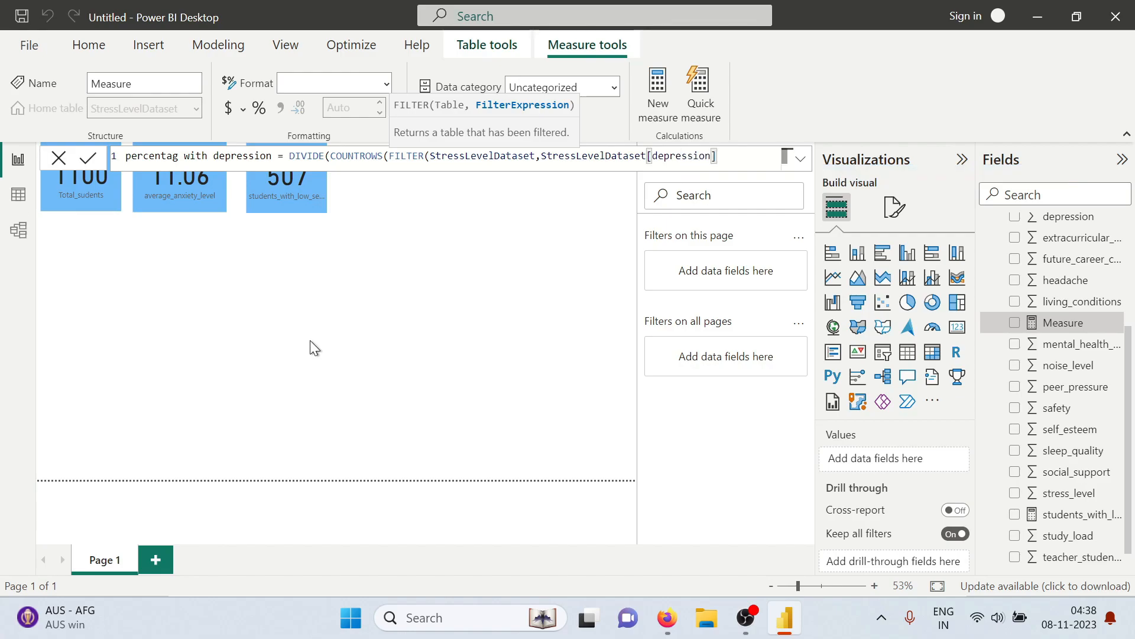
type(">10")
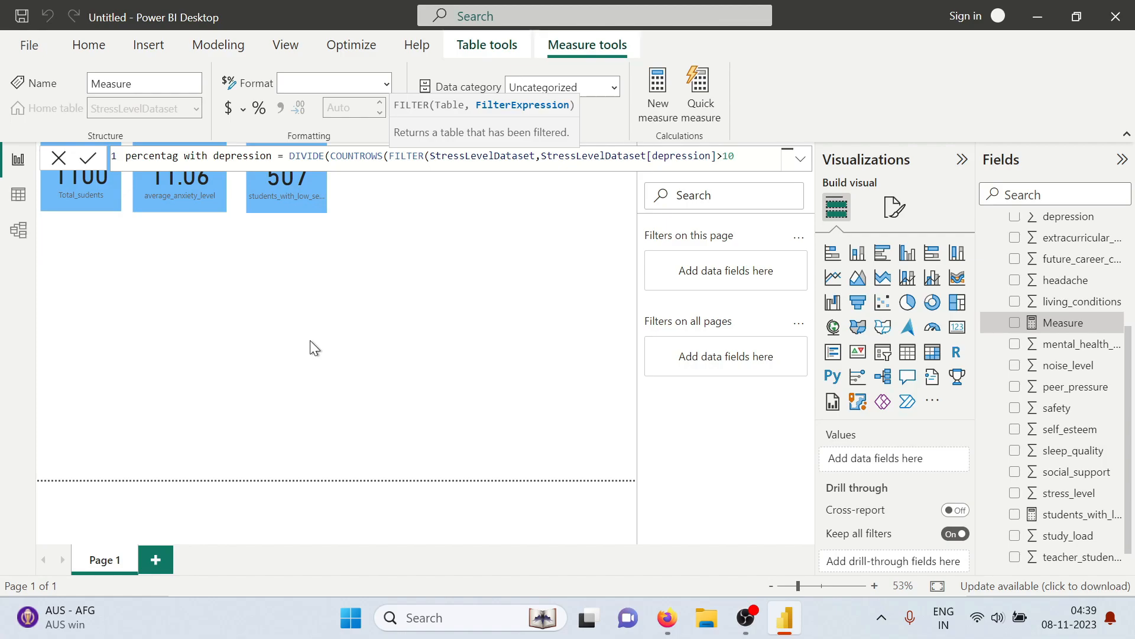
type("))")
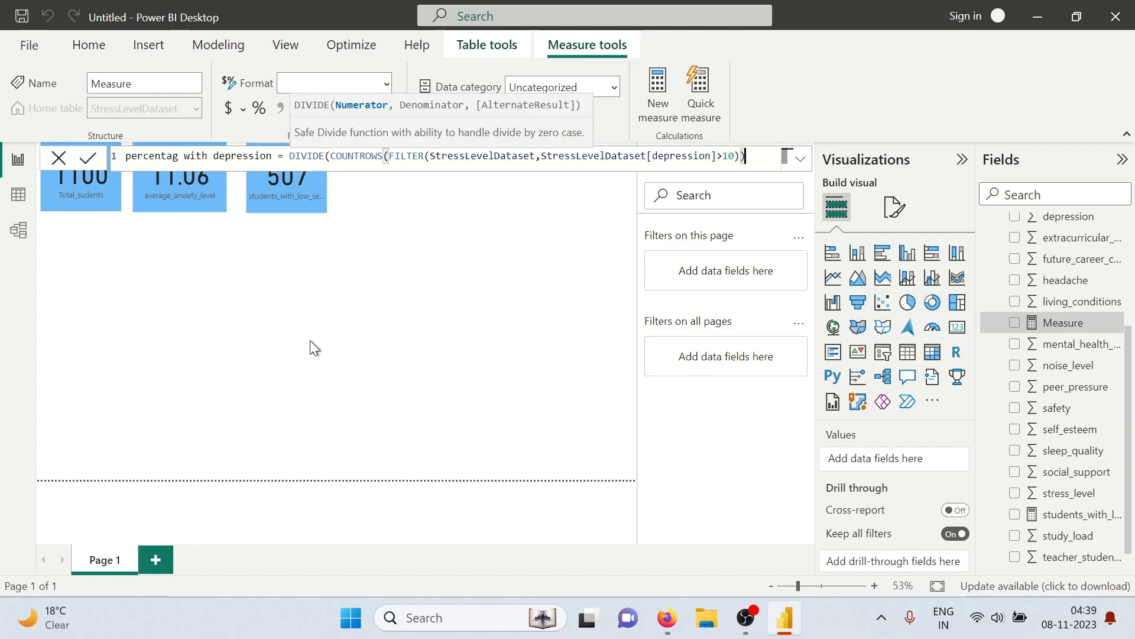
type(",")
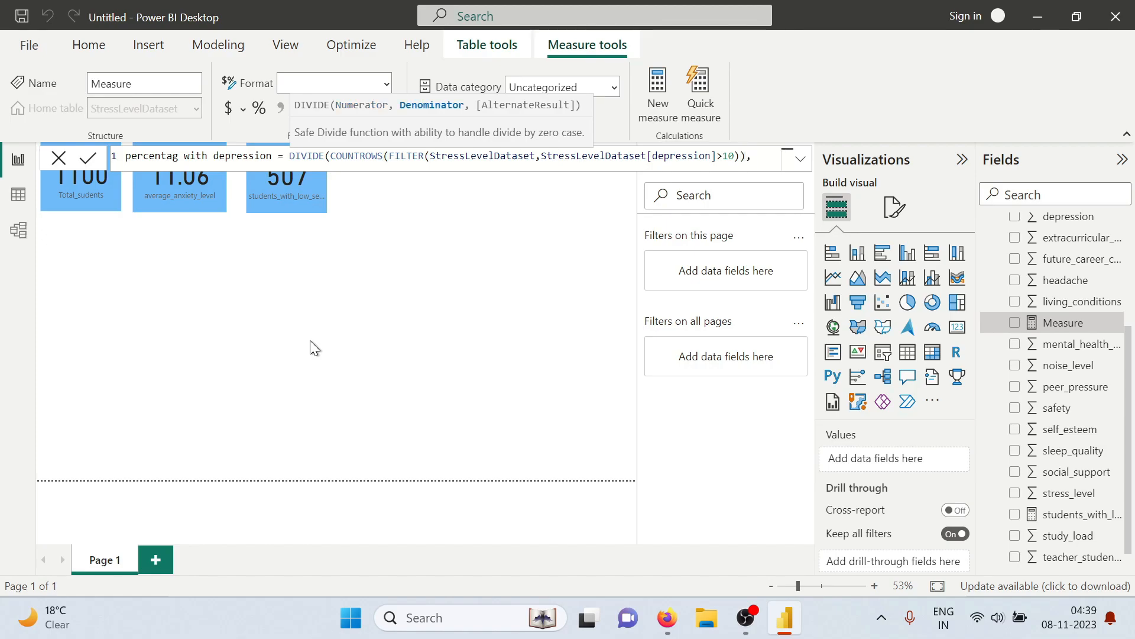
type("count")
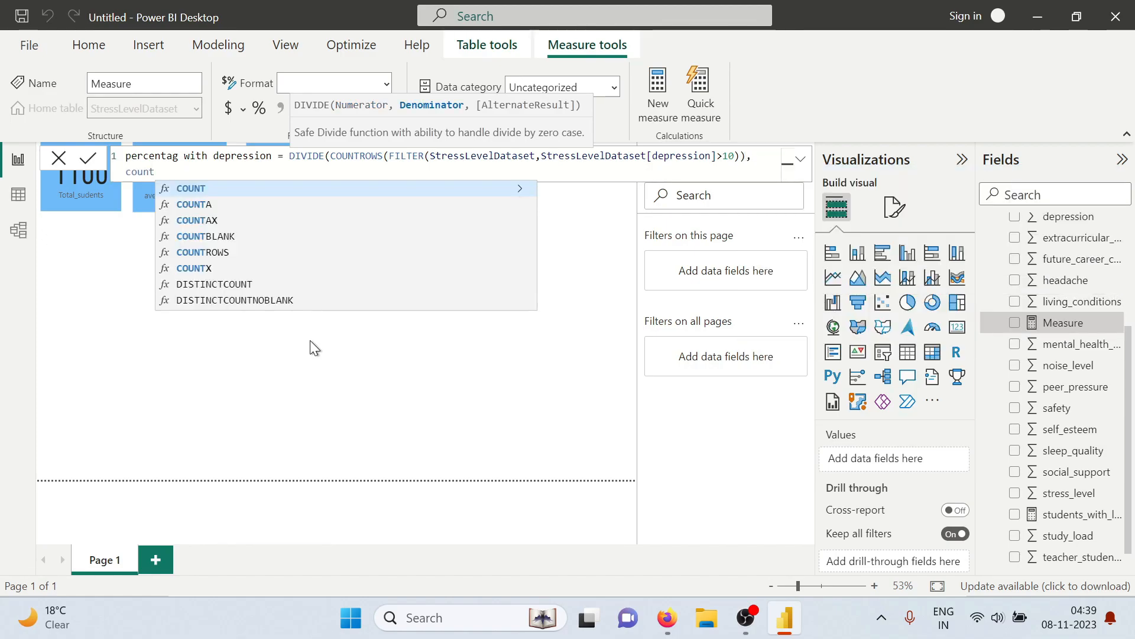
type("ro")
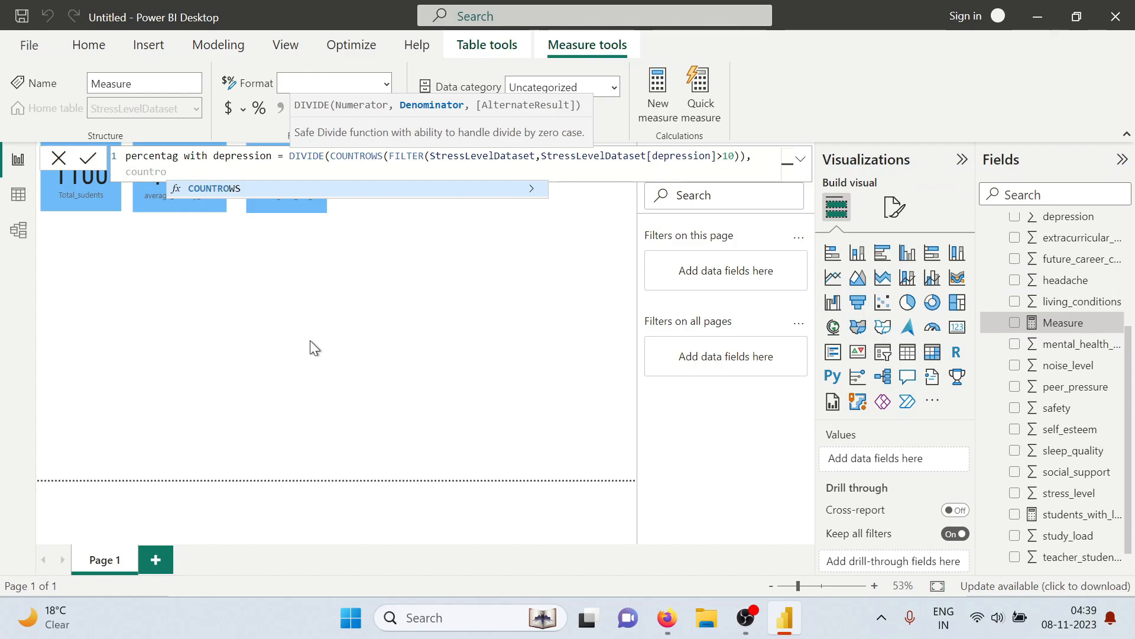
Set the DIVIDE denominator to COUNTROWS(StressLevelDataset), multiply the result by 100, and commit the percentag with depression measure
key("Tab")
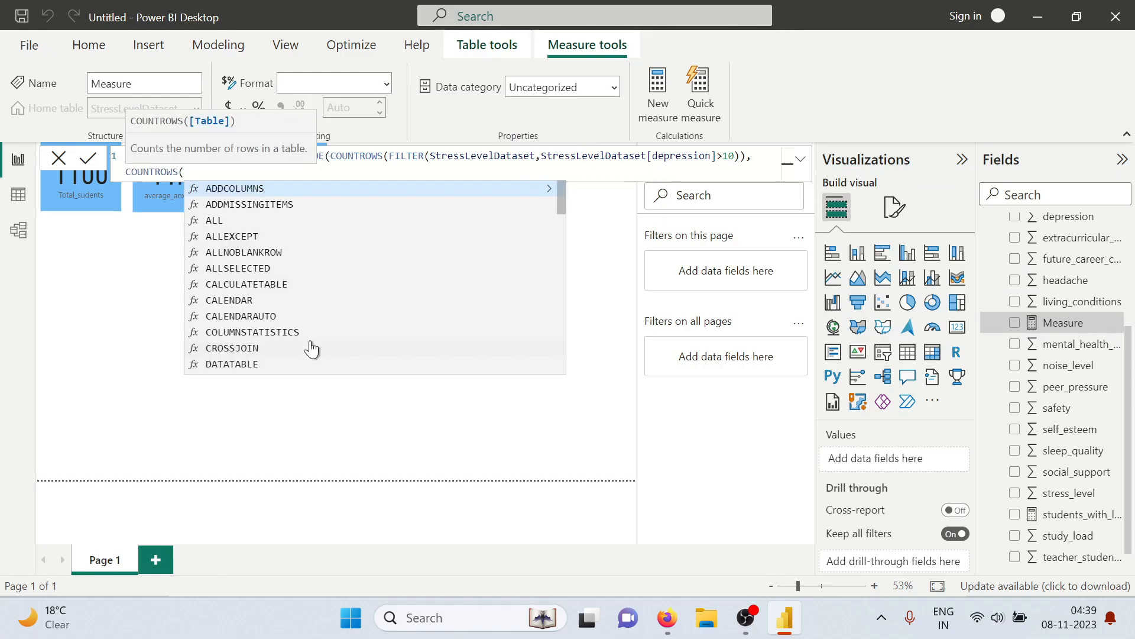
type("stre")
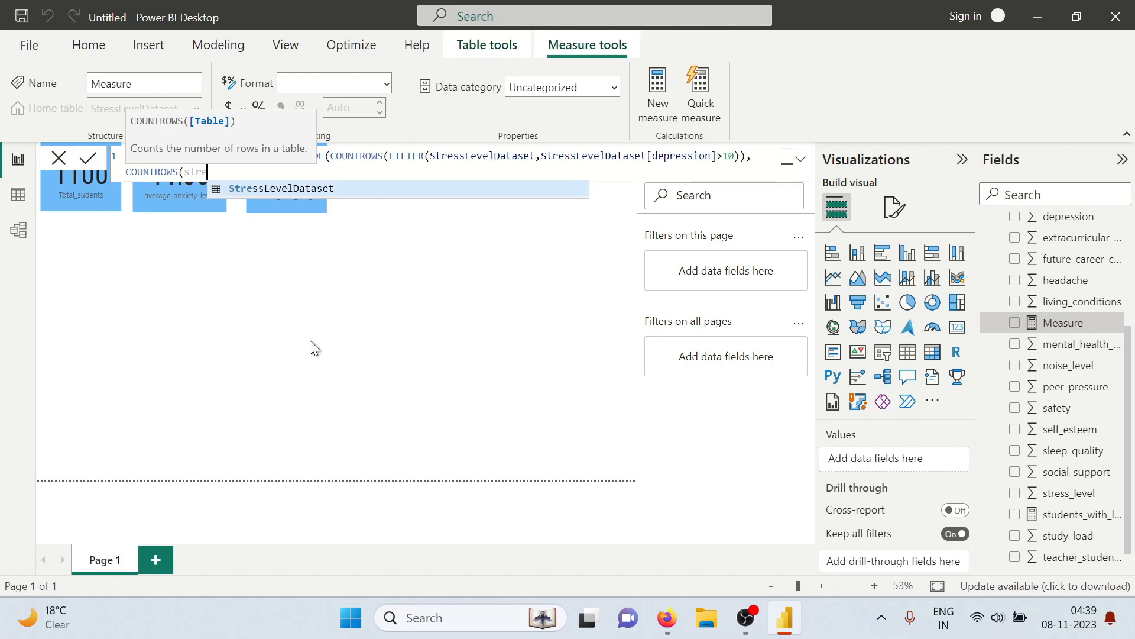
key("Tab")
type("))*")
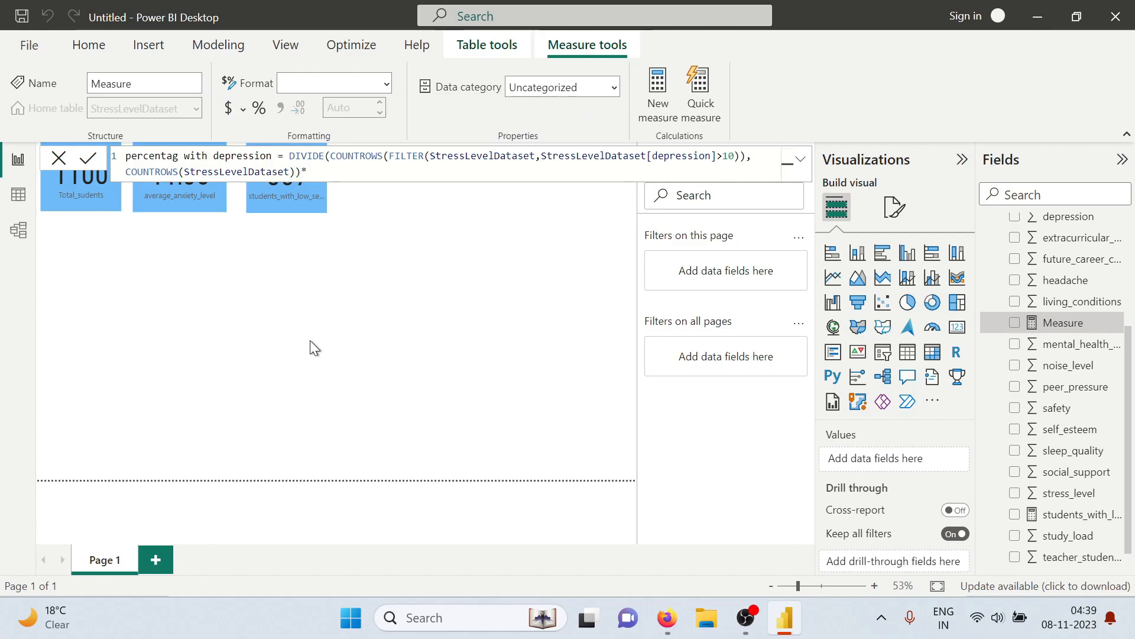
type("100")
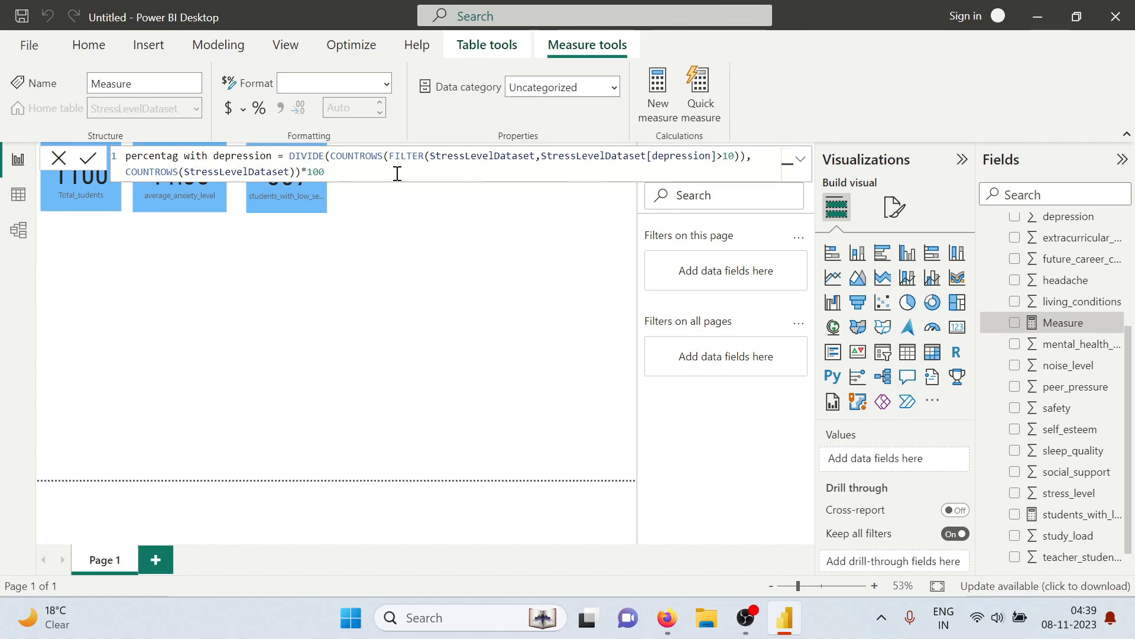
key("Return")
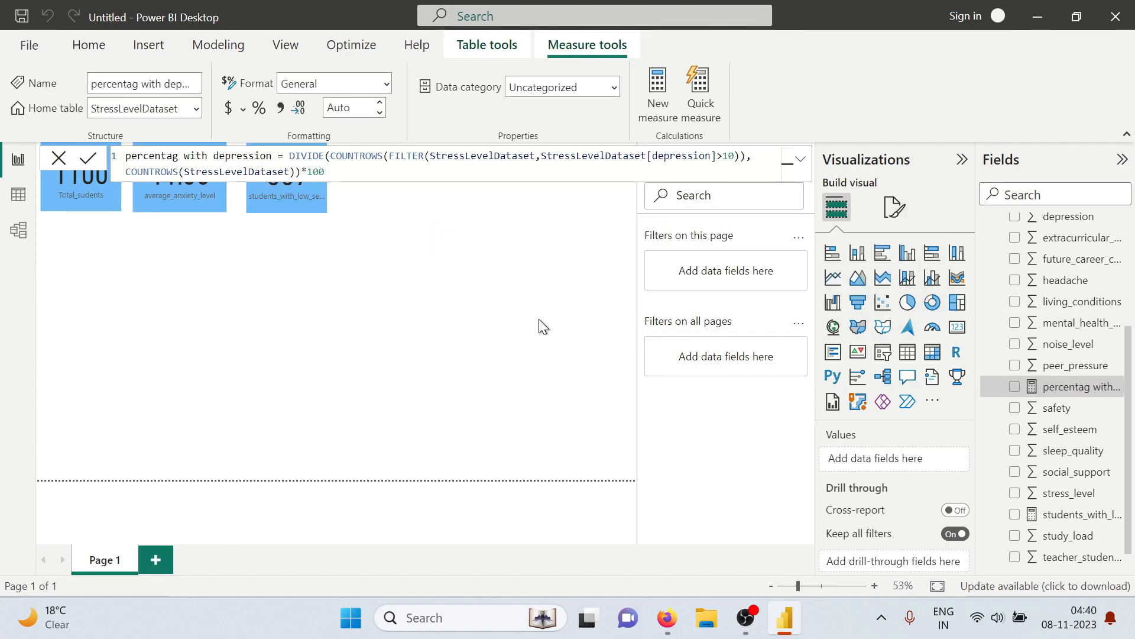
Add the percentag with depression measure to the report page as a card placed beside the students_with_low_self_esteem card
left_click(1015, 387)
left_click(958, 327)
left_click_drag(120, 280, 449, 180)
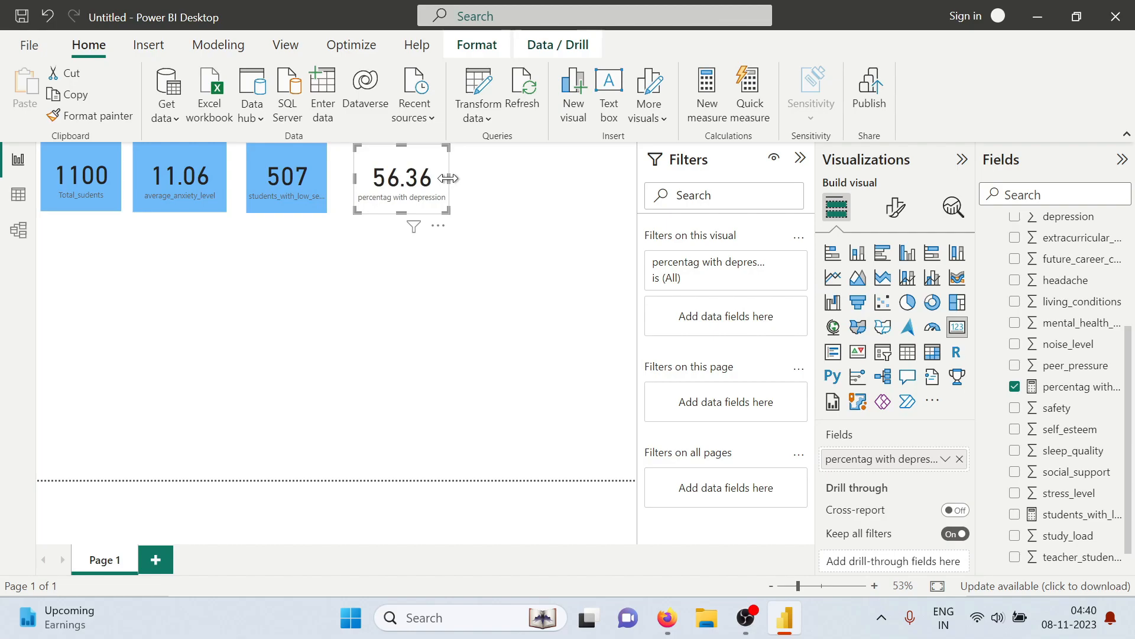
Try to correct the new card's field label to "percentage with depression"
double_click(860, 460)
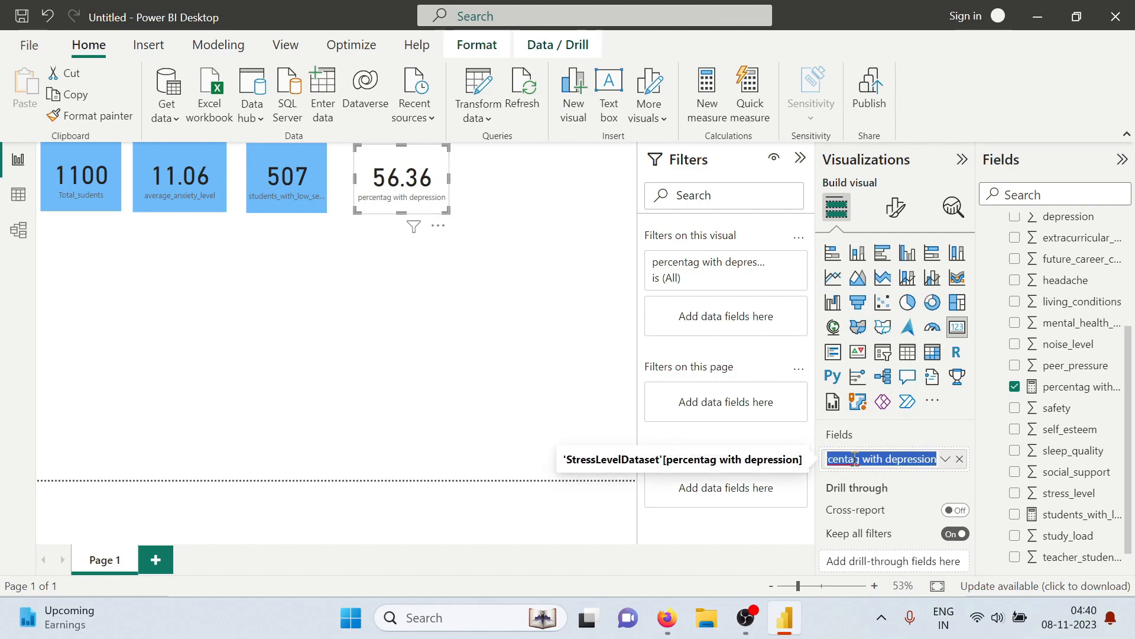
left_click(860, 460)
type("e")
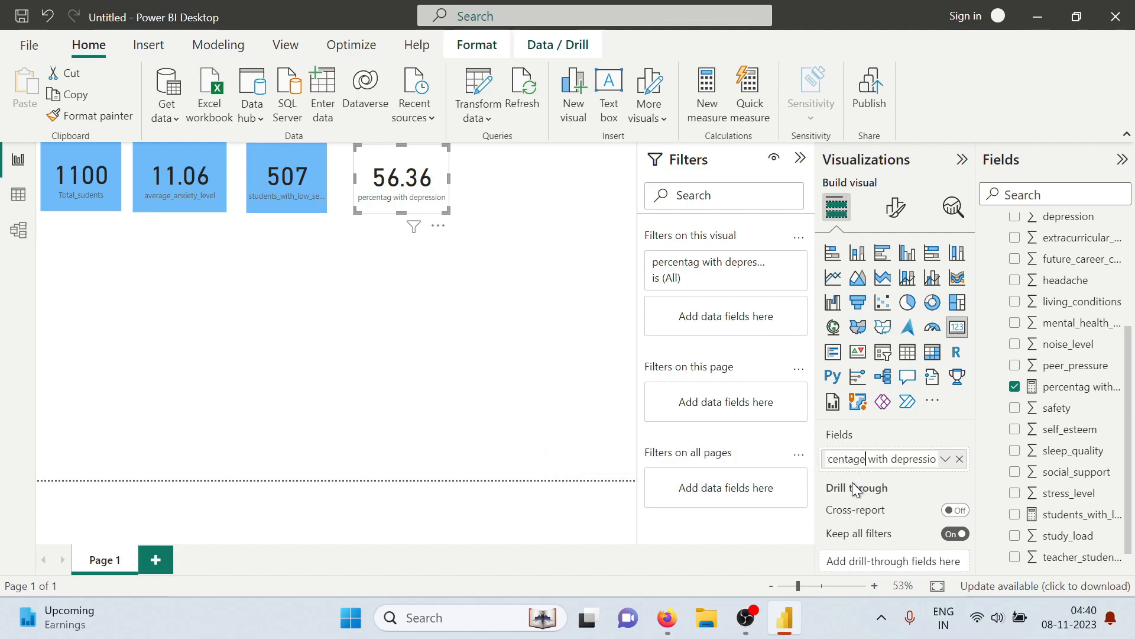
left_click(503, 385)
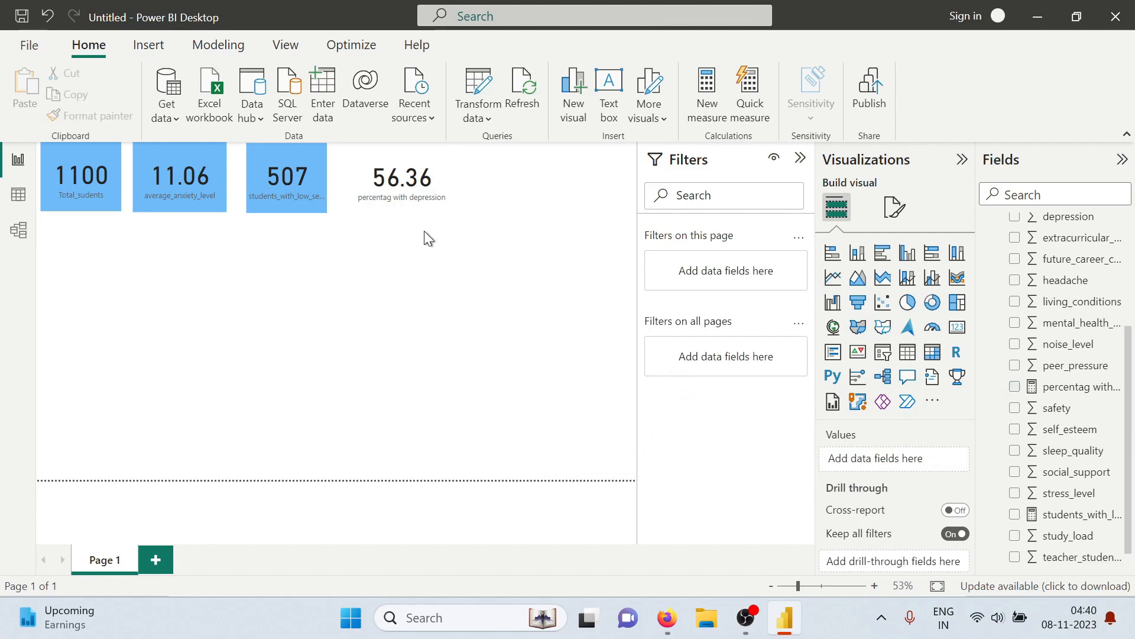
Copy the students_with_low_self_esteem card's formatting onto the percentag with depression card with Format painter
left_click(396, 180)
left_click(280, 188)
left_click(114, 119)
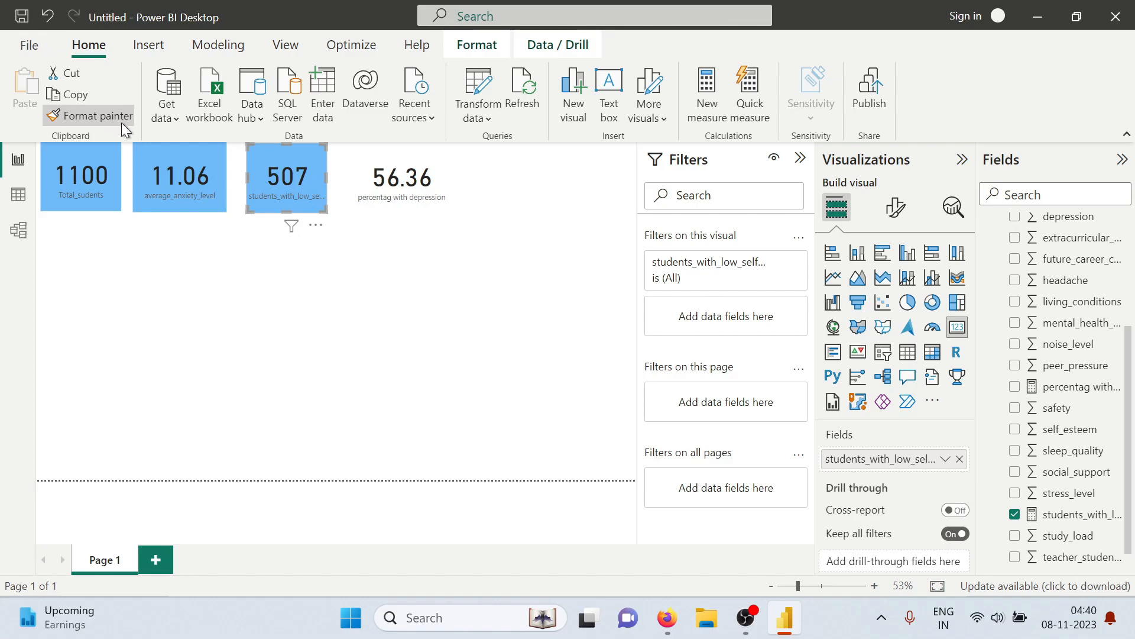
left_click(395, 188)
left_click(493, 310)
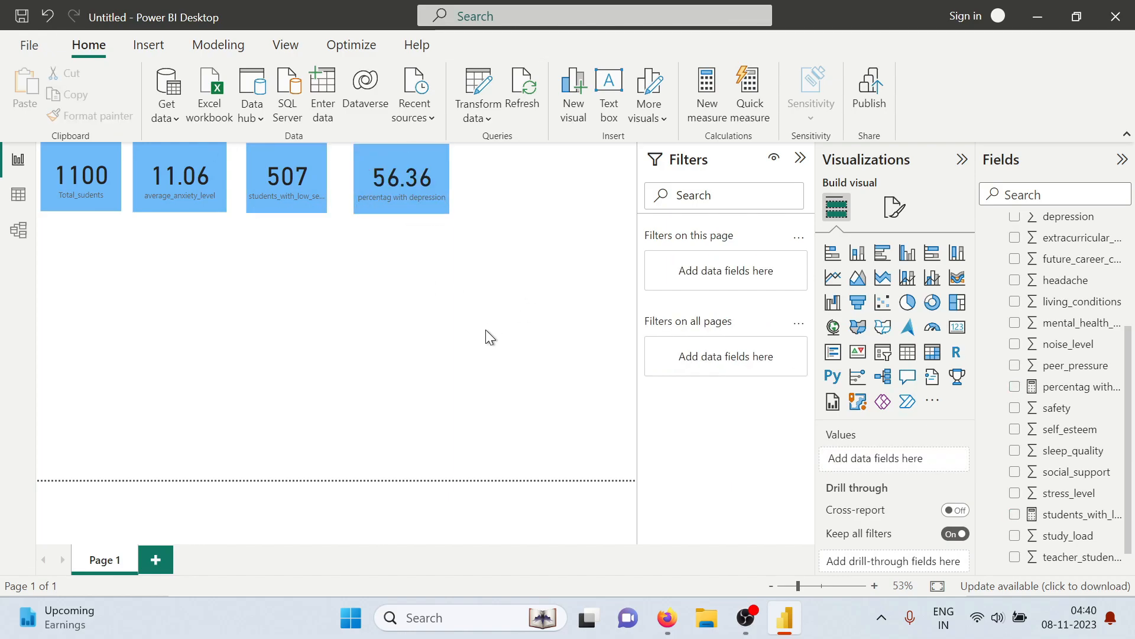
Check the Physiological Factors question about frequent headaches in the tasks PDF and return to Power BI
key("alt+Tab")
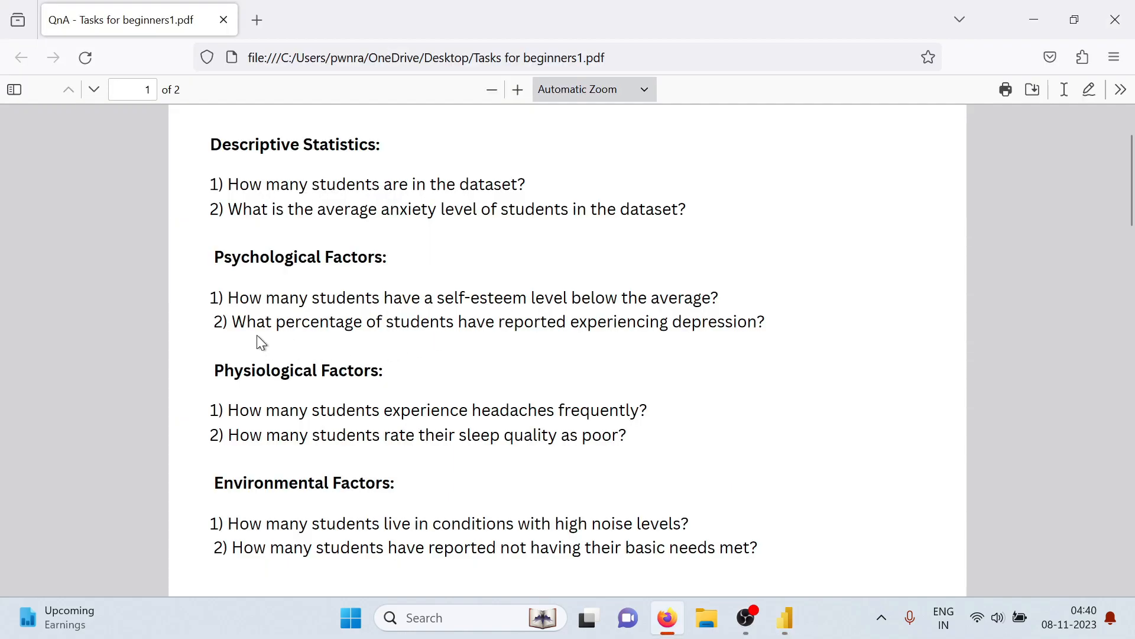
scroll(303, 382, "down", 2)
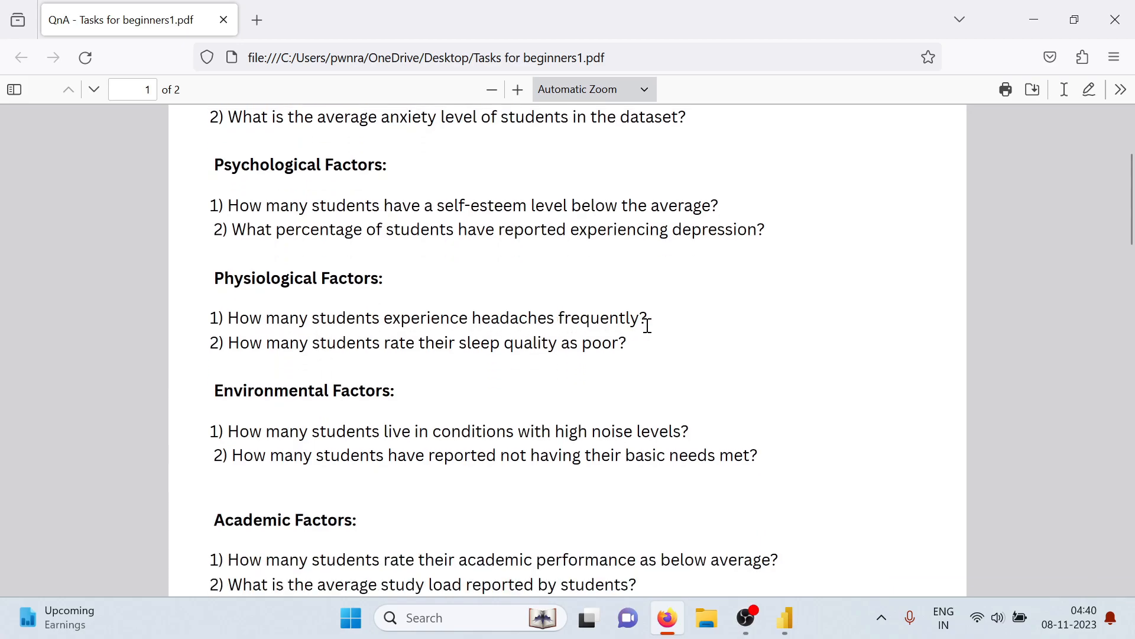
key("alt+Tab")
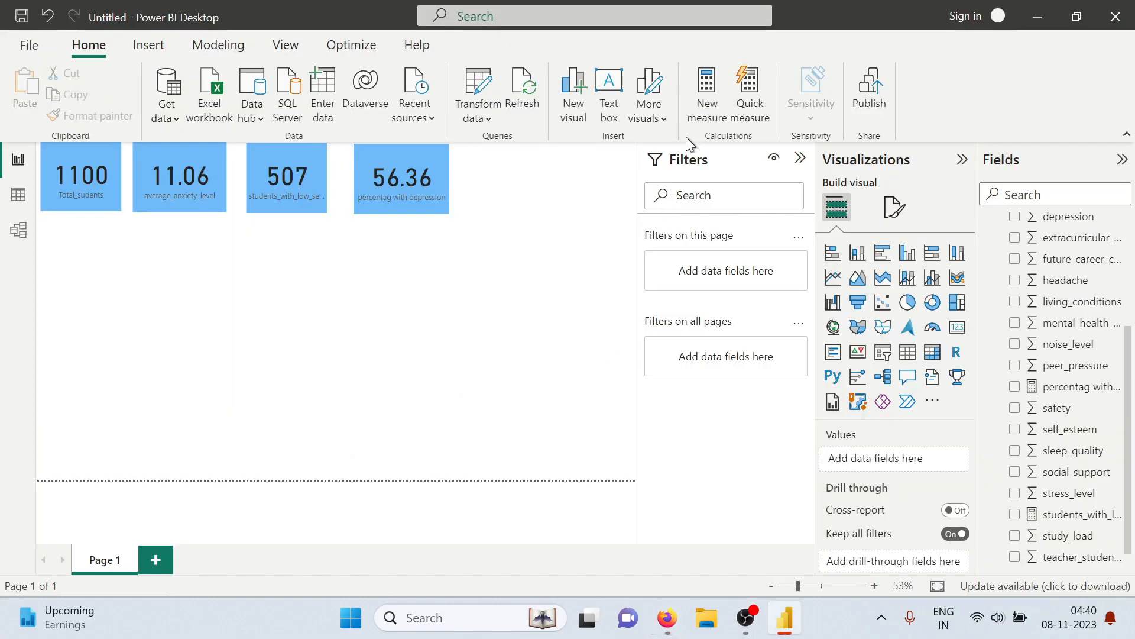
Start a new measure named "students with frequent headaches"
left_click(715, 108)
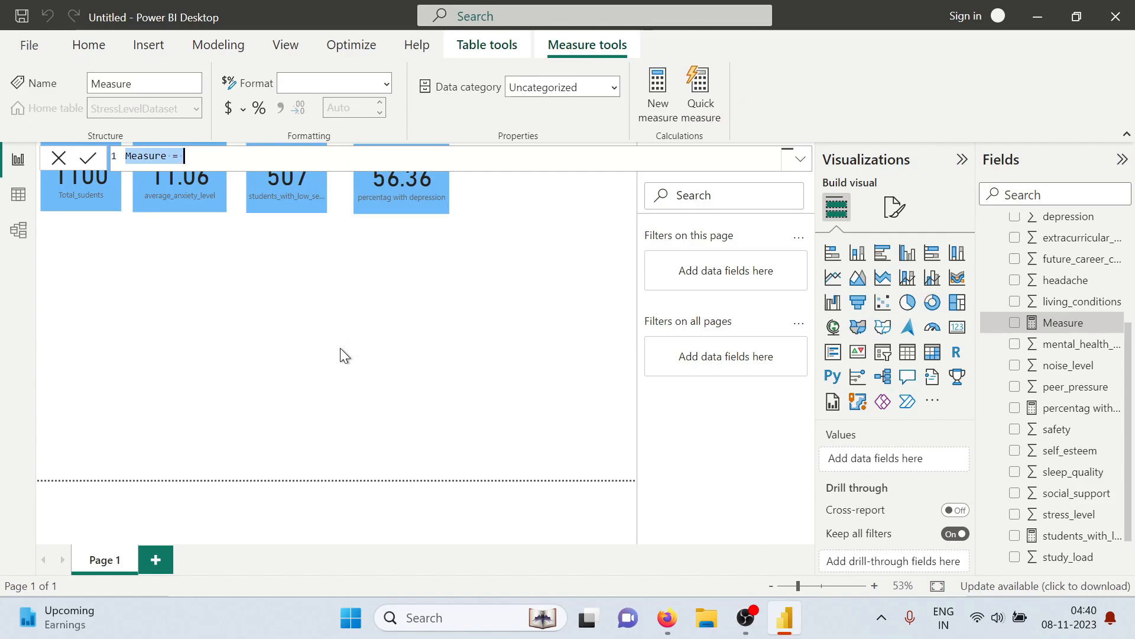
type("students with fr")
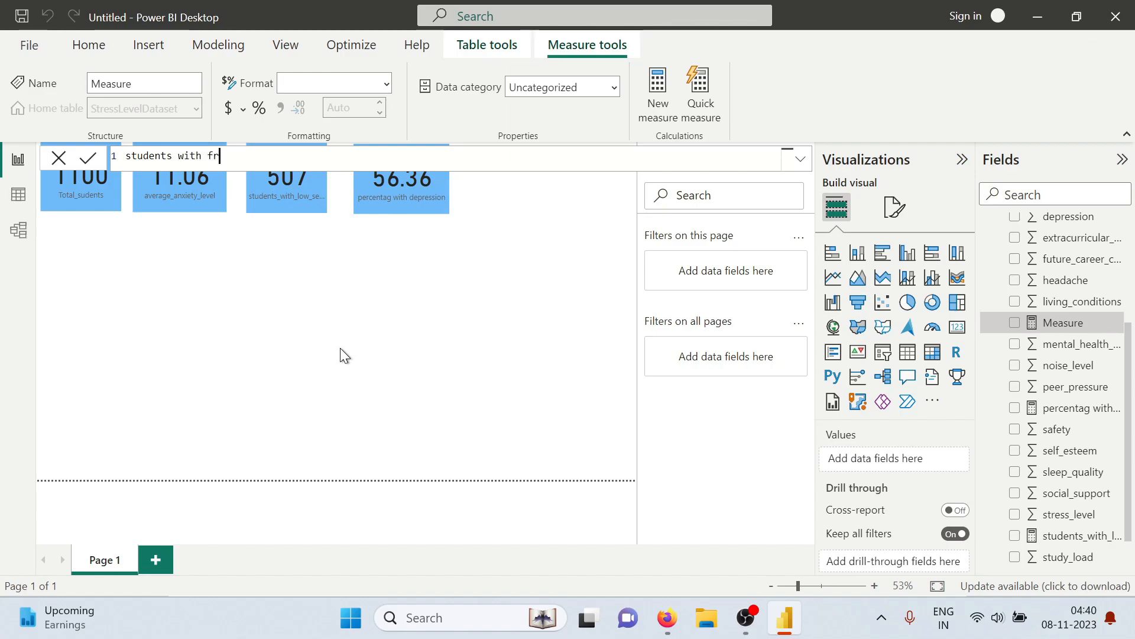
type("equent headach")
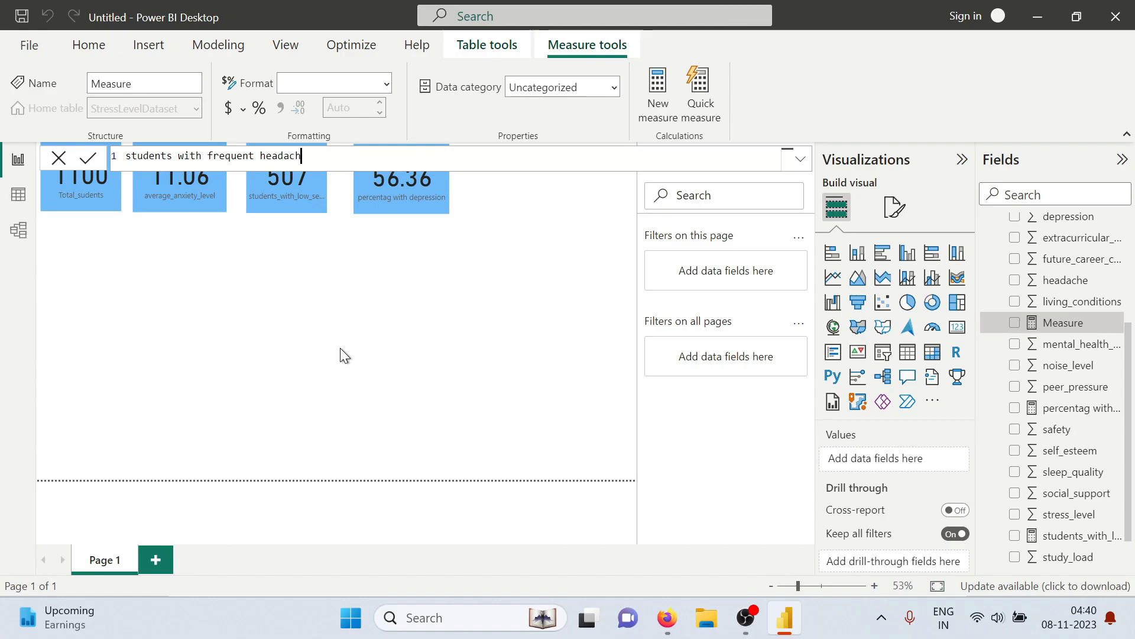
type("es = co")
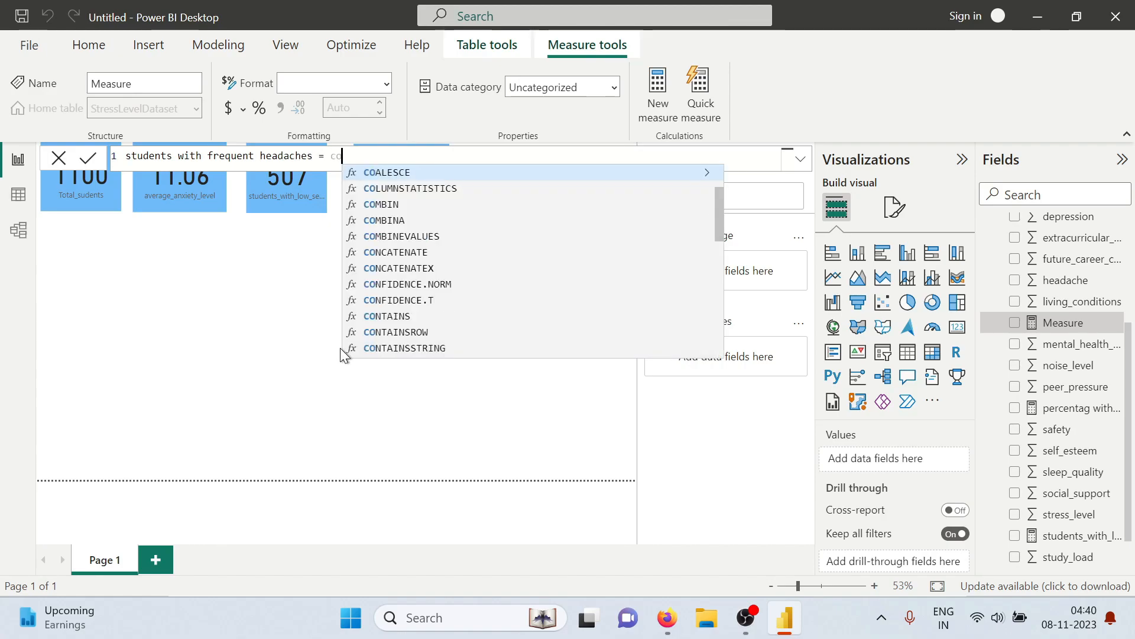
type("untr")
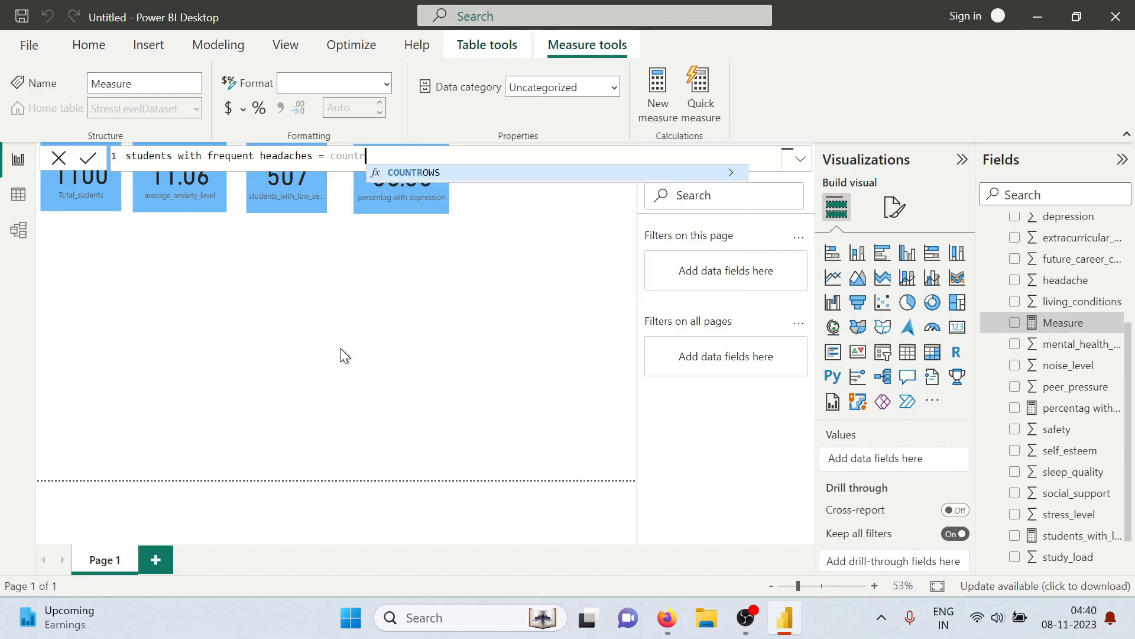
Begin the headaches measure's formula with COUNTROWS around a FILTER on the StressLevelDataset table
key("Tab")
type("fi")
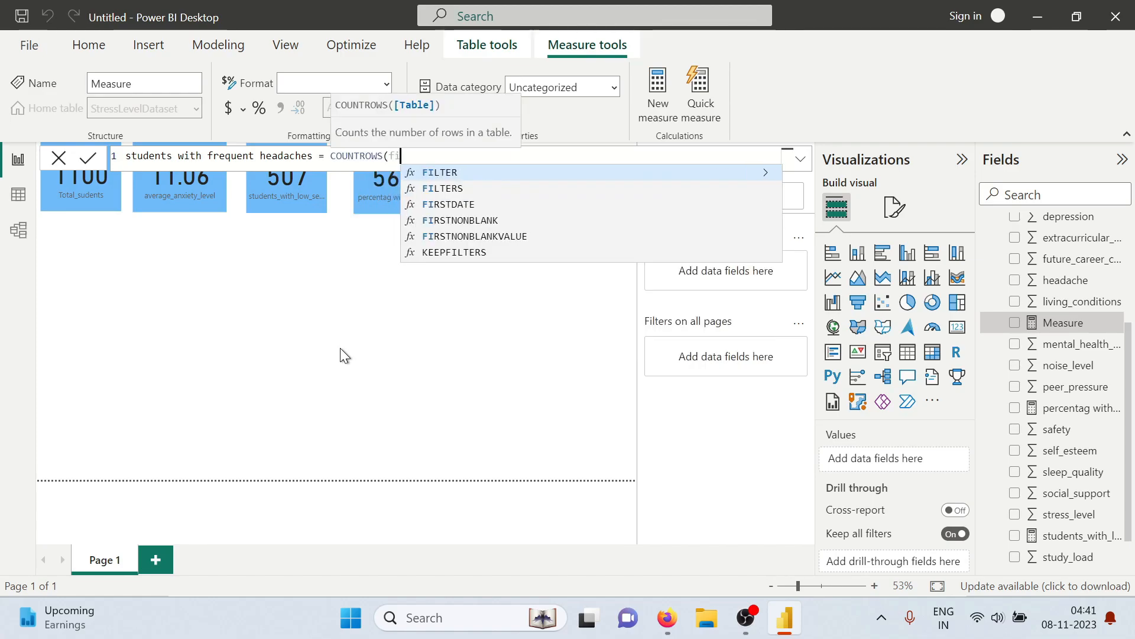
type("lter")
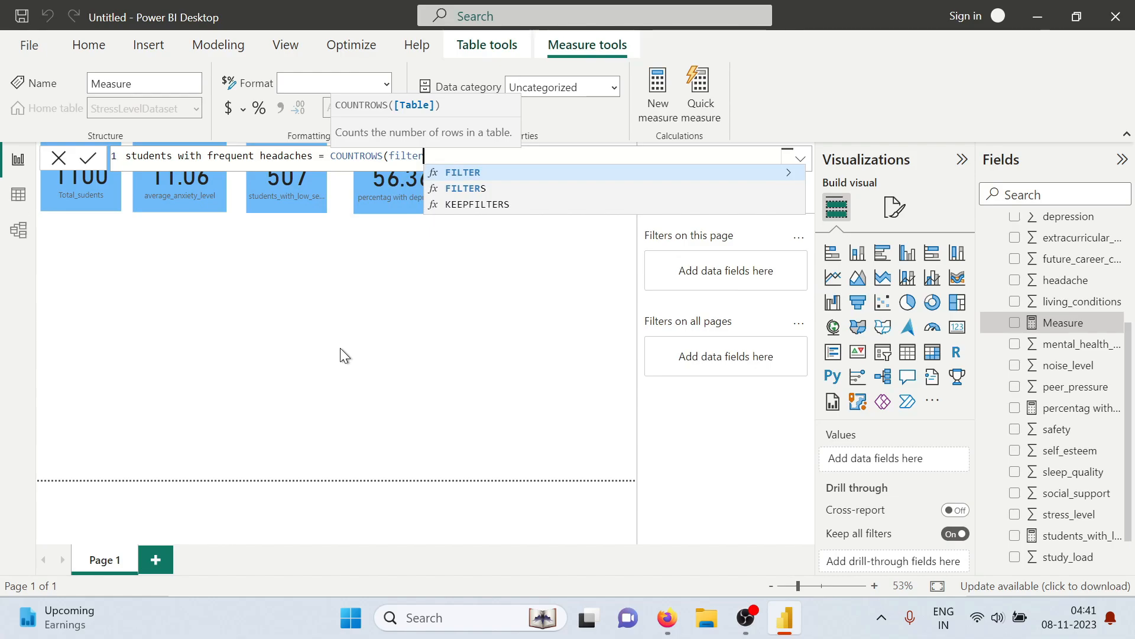
key("Tab")
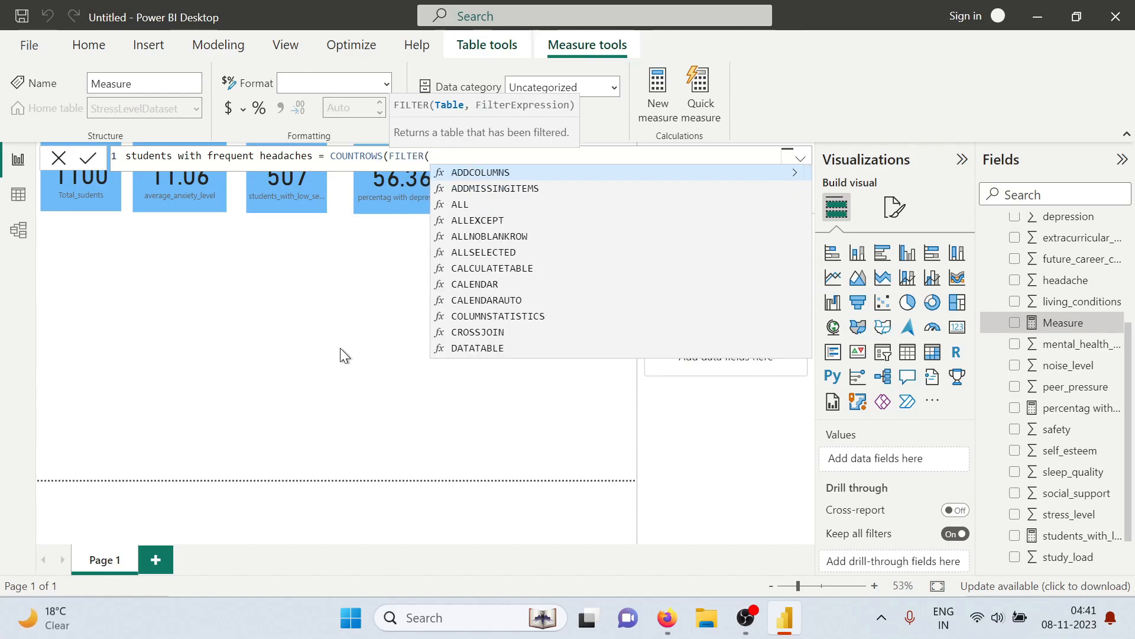
type("str")
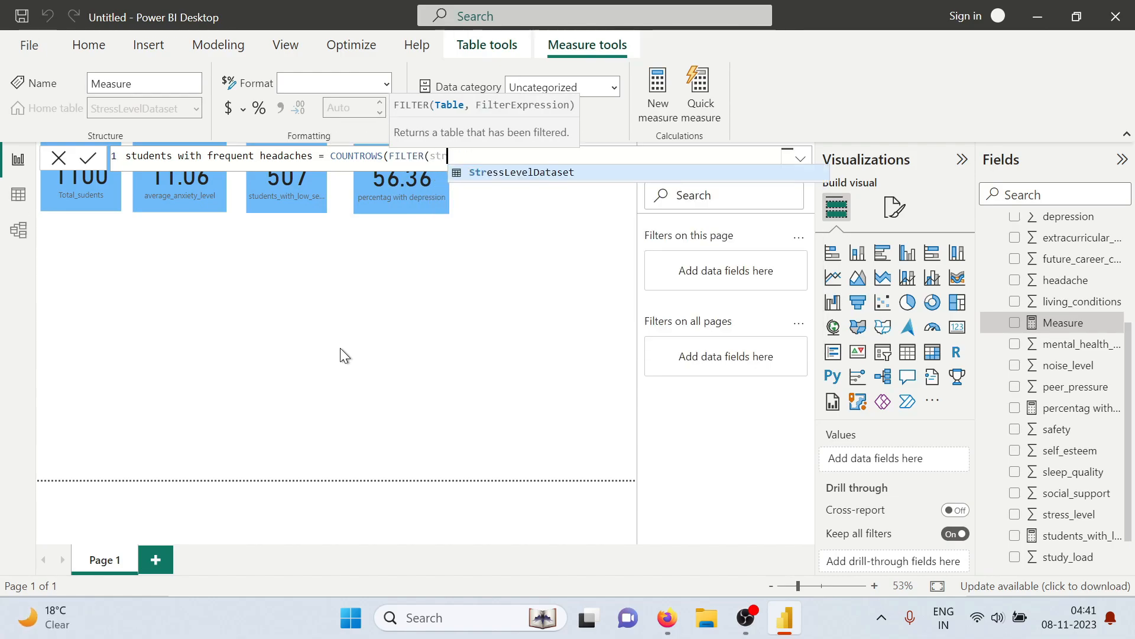
key("Tab")
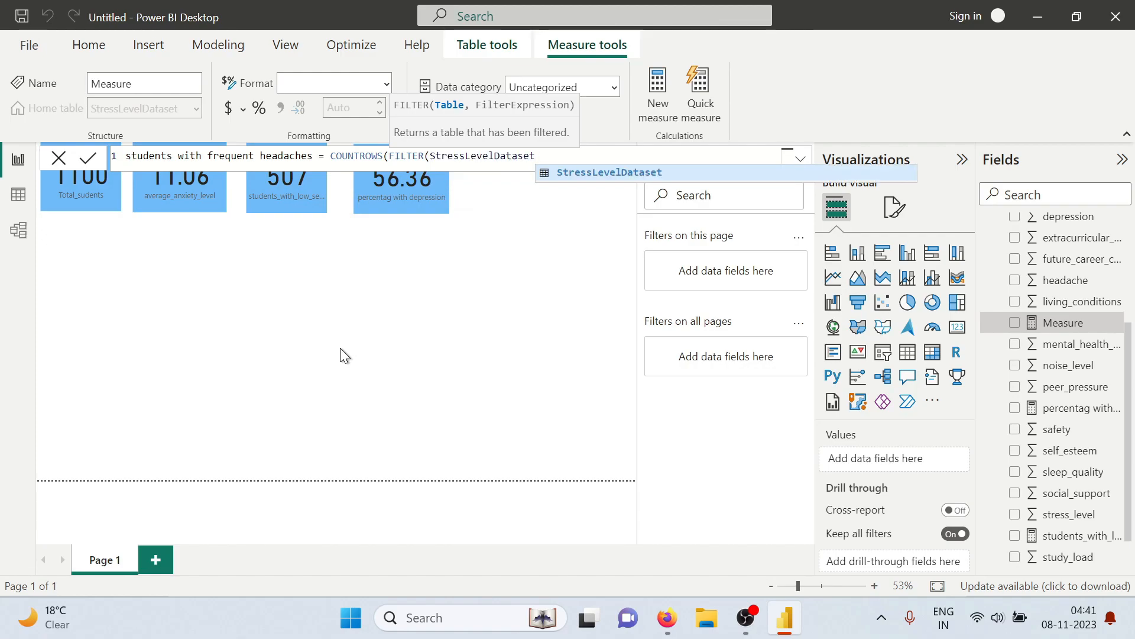
type(",")
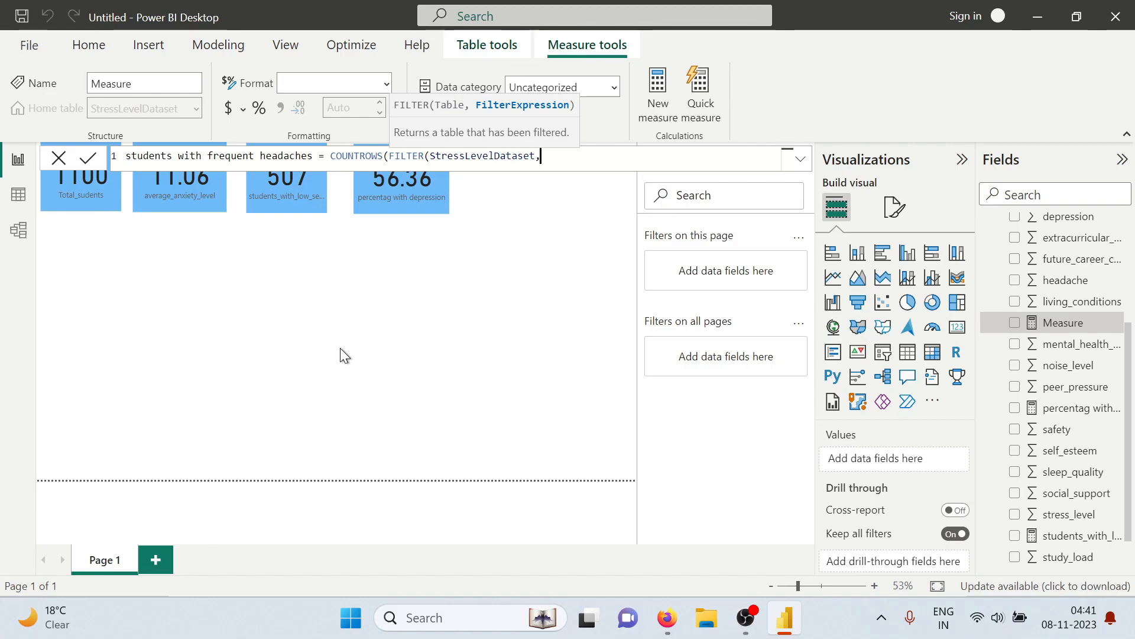
type("stres")
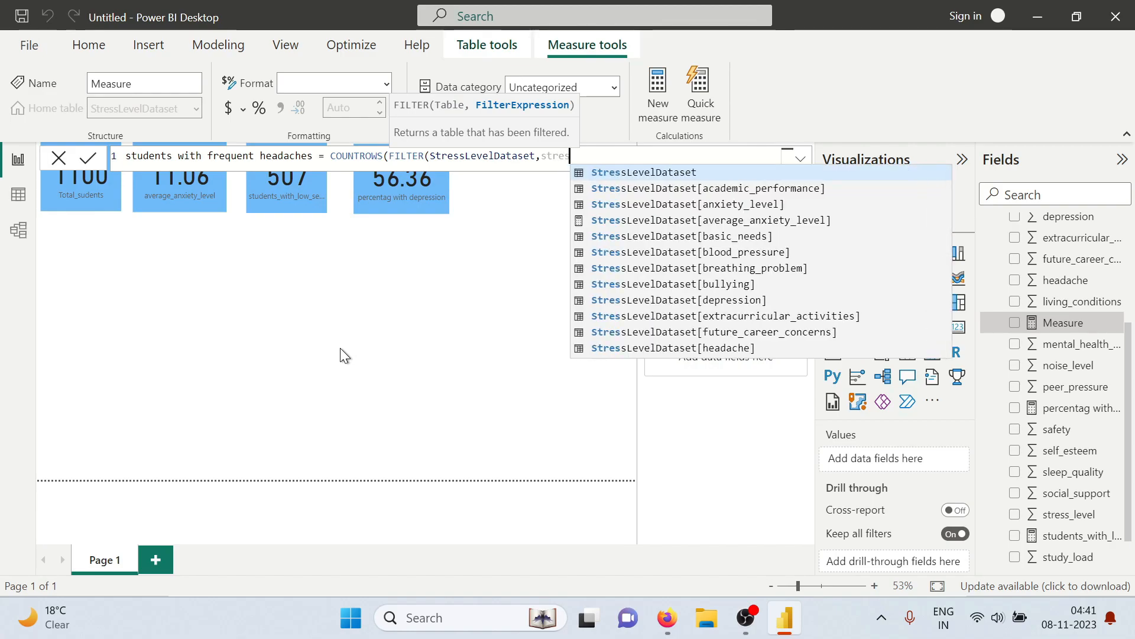
Complete the headaches measure with the filter condition StressLevelDataset[headache]>=5 and commit it
key("Tab")
type("[")
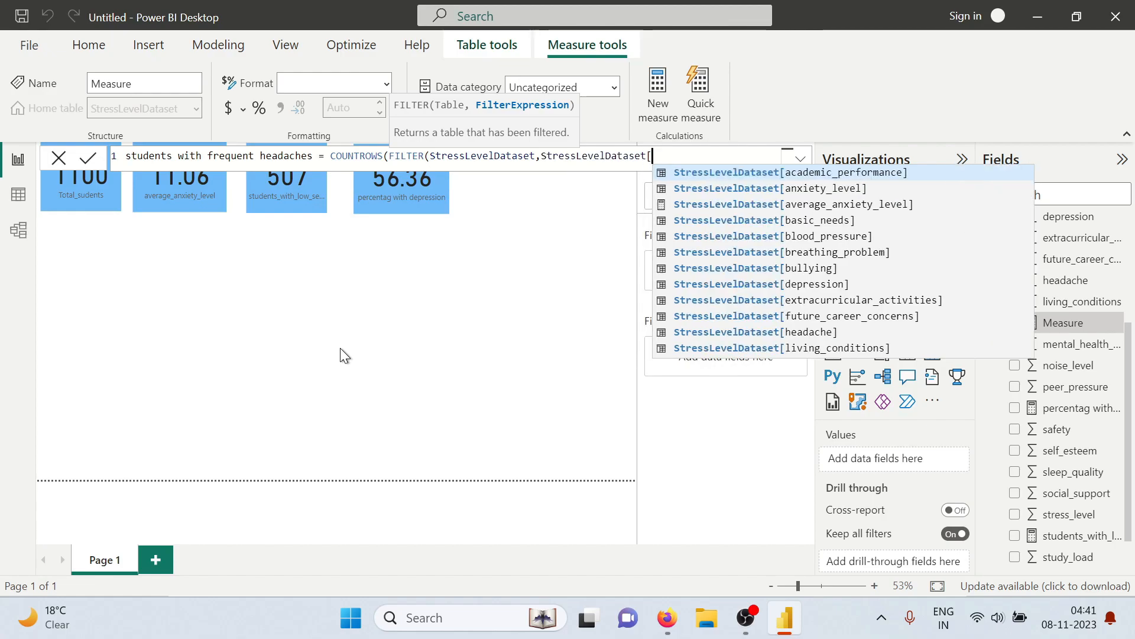
type("head")
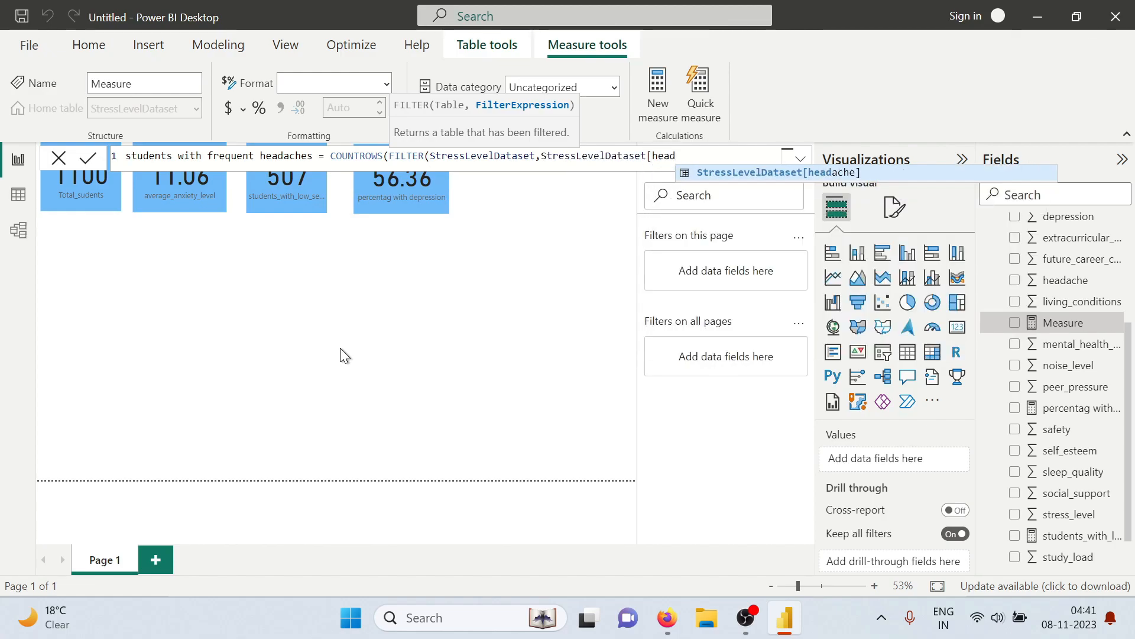
key("Tab")
type(">")
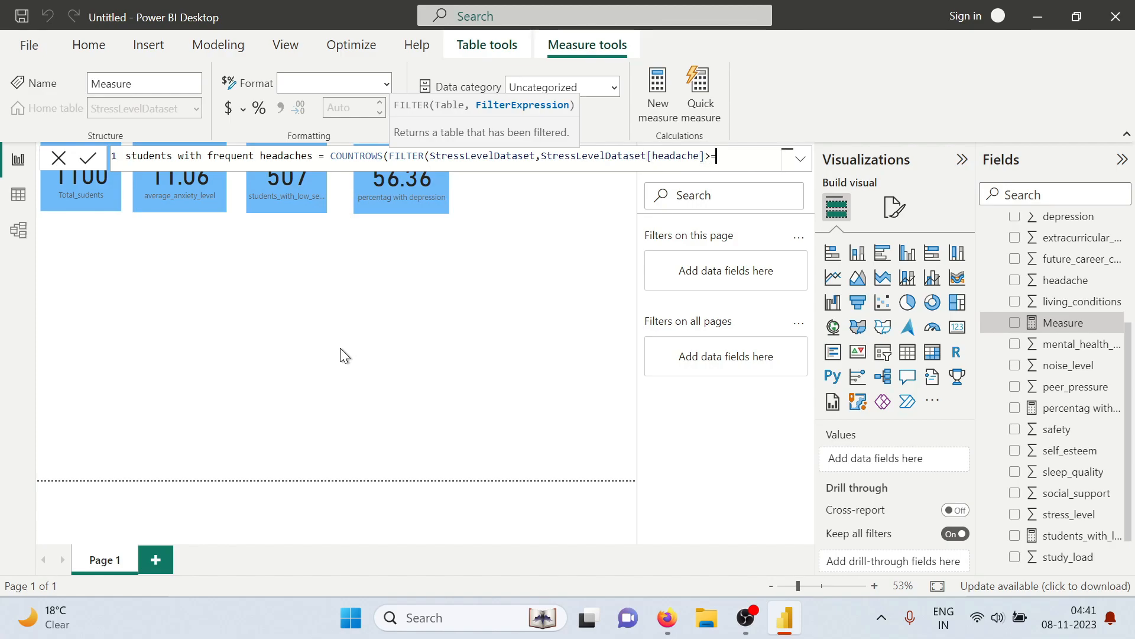
type("=5))")
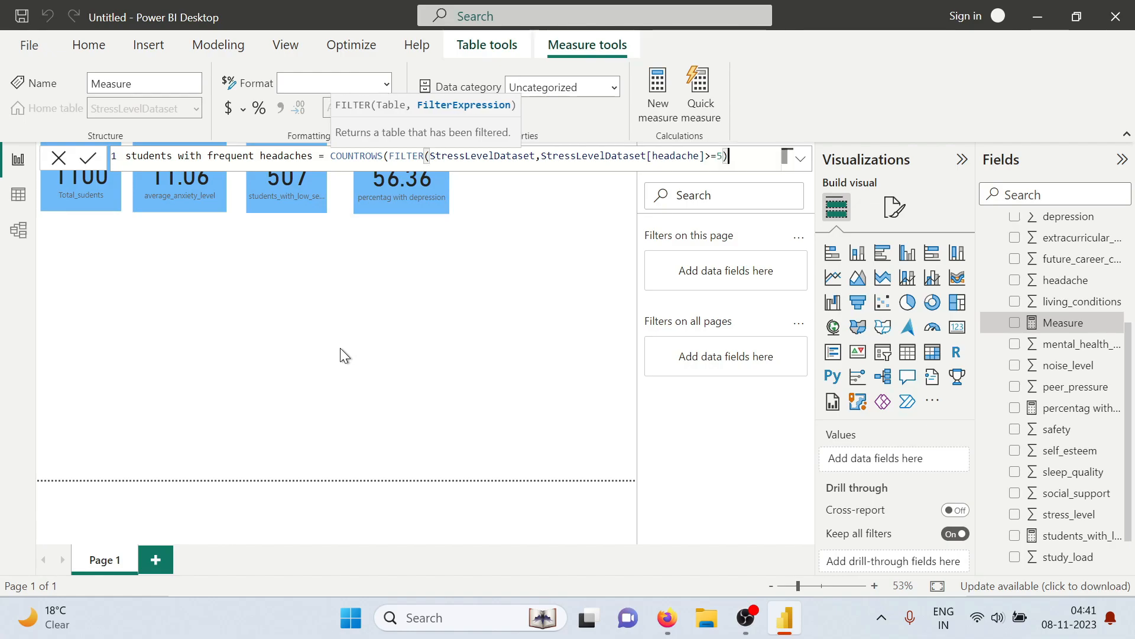
key("Return")
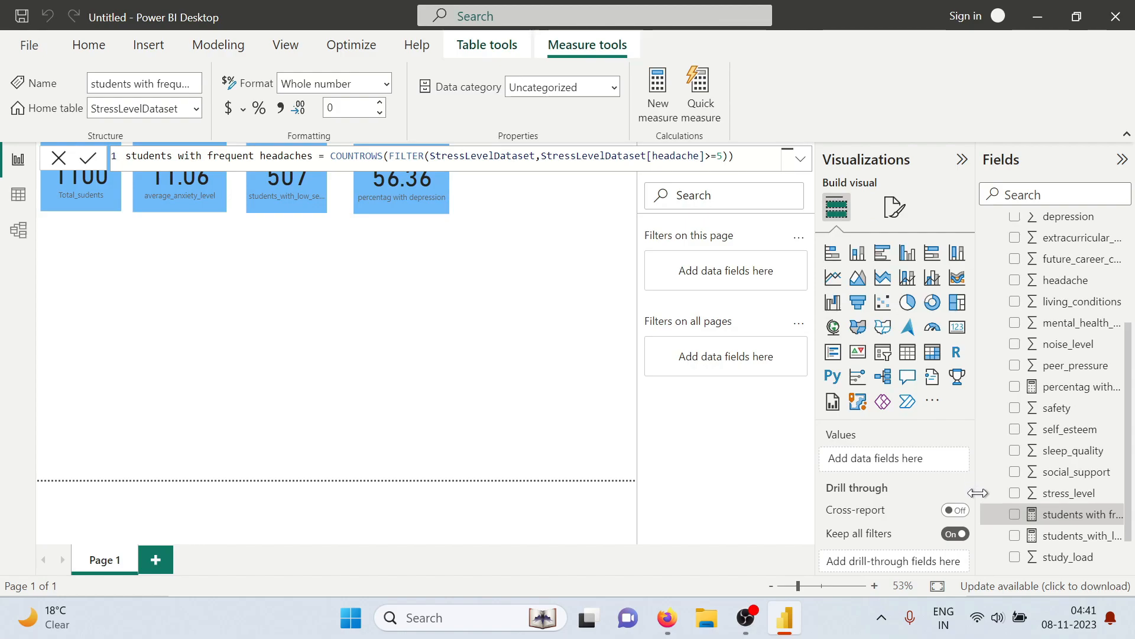
Add the students with frequent headaches measure as a card beside the percentag with depression card and copy that card's formatting onto it
left_click(1015, 515)
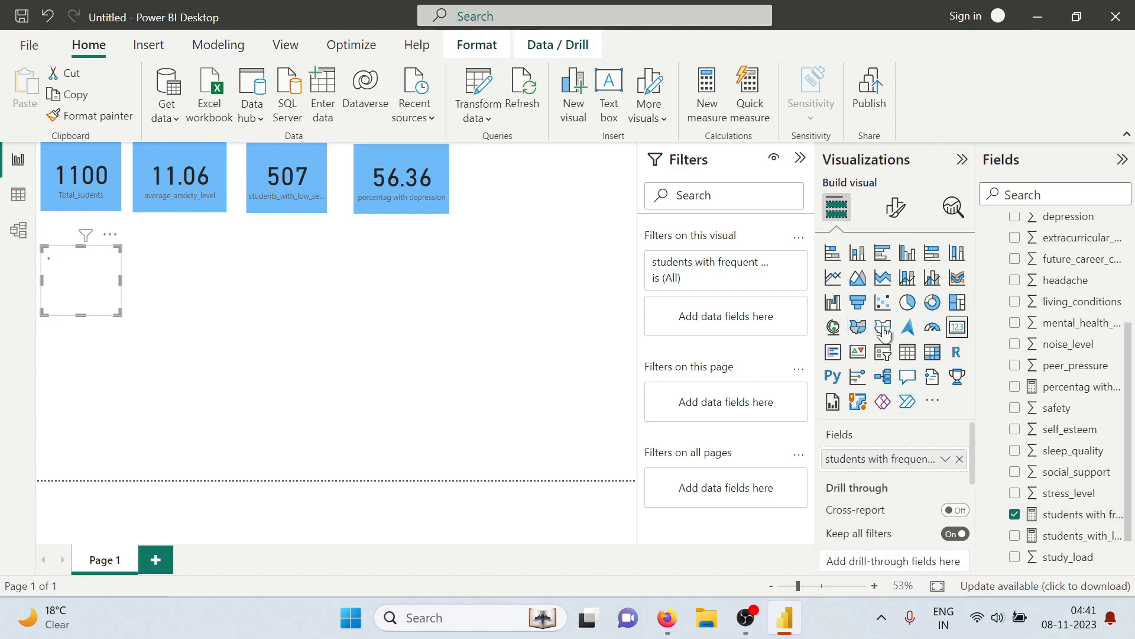
left_click_drag(133, 299, 519, 191)
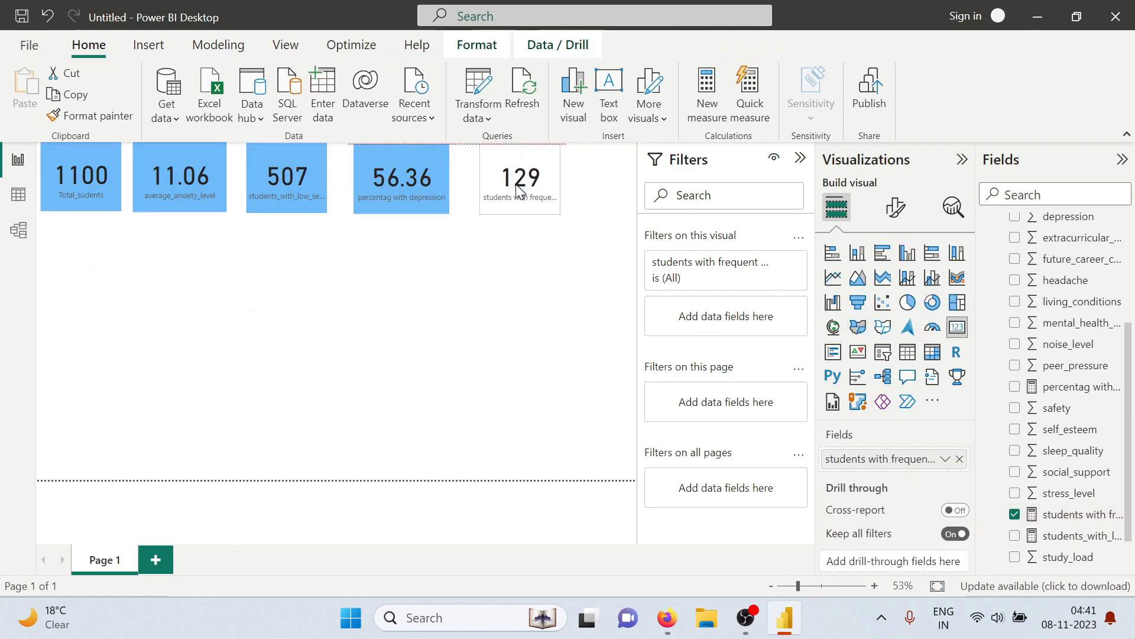
left_click(390, 197)
left_click(71, 118)
left_click(513, 194)
left_click_drag(559, 181, 513, 206)
left_click(234, 355)
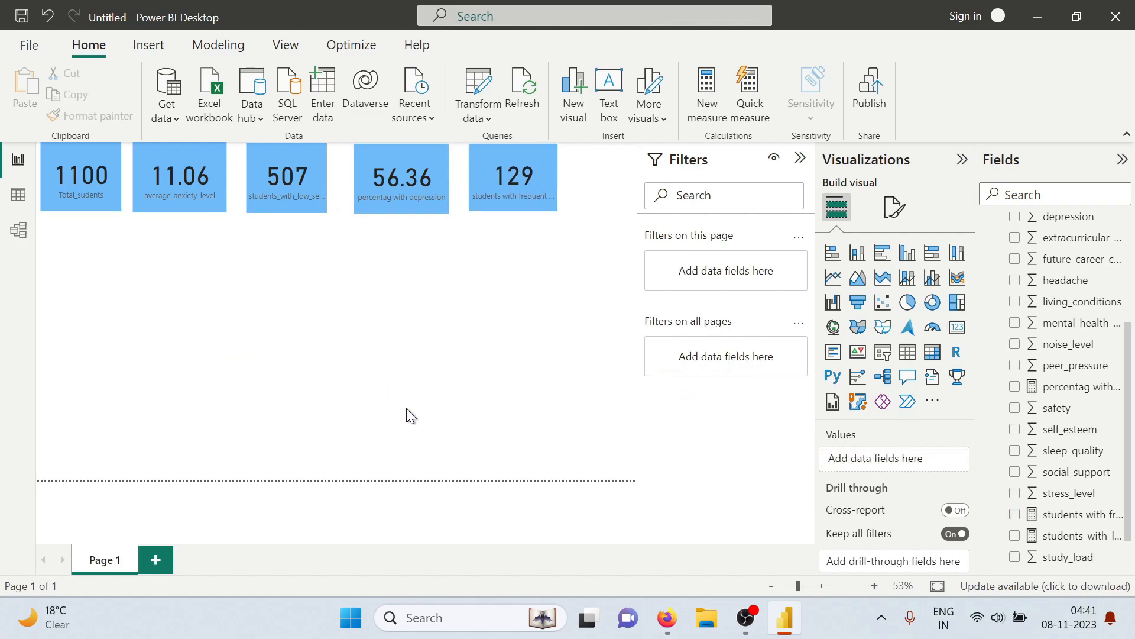
Check the sleep quality question in the tasks PDF, return to Power BI and start a measure named "students with poor sleep quality"
key("alt+Tab")
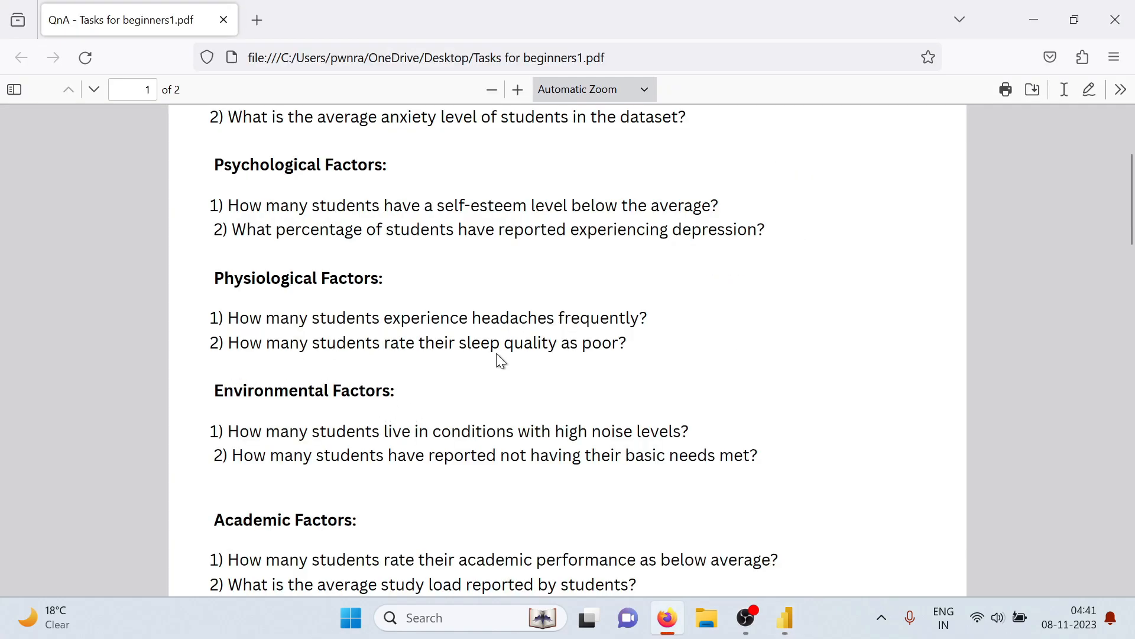
key("alt+Tab")
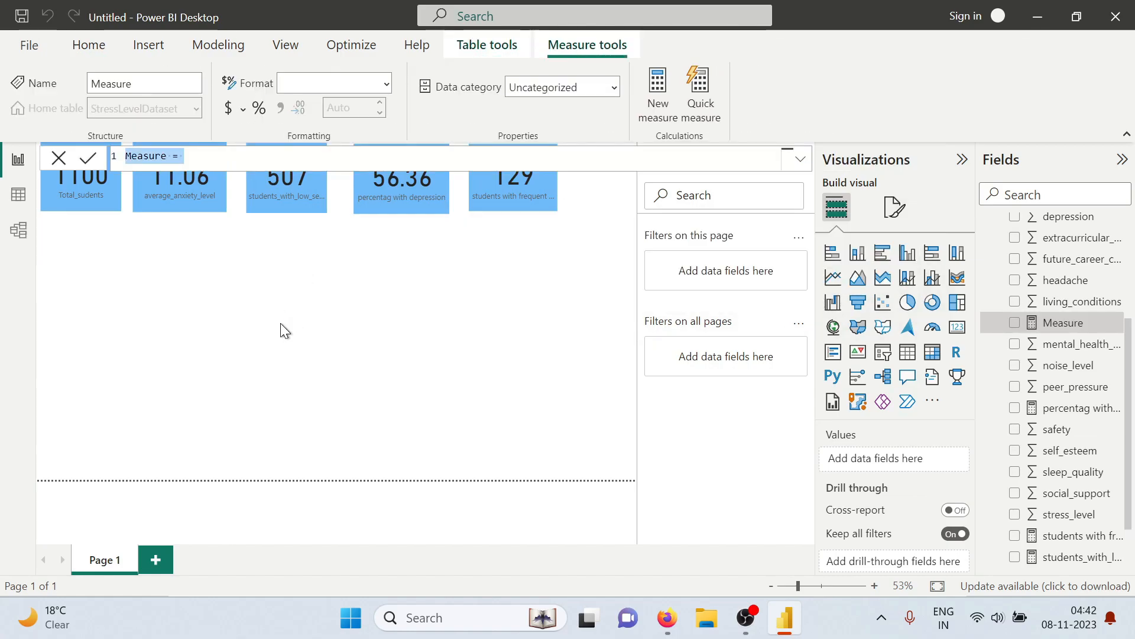
type("stud")
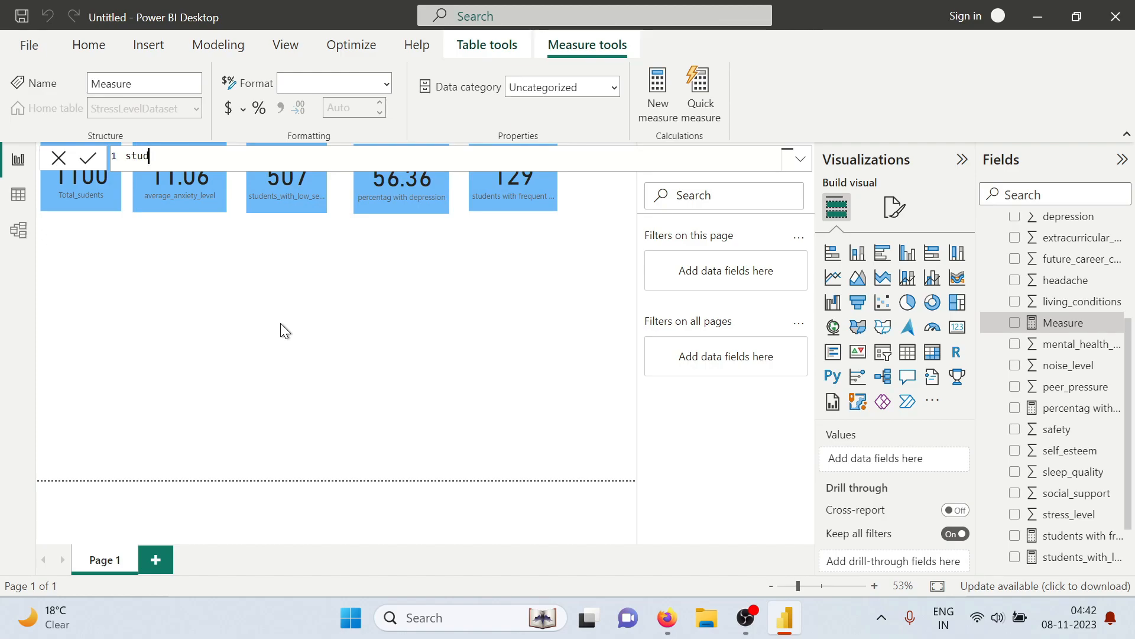
type("ents with poor sle")
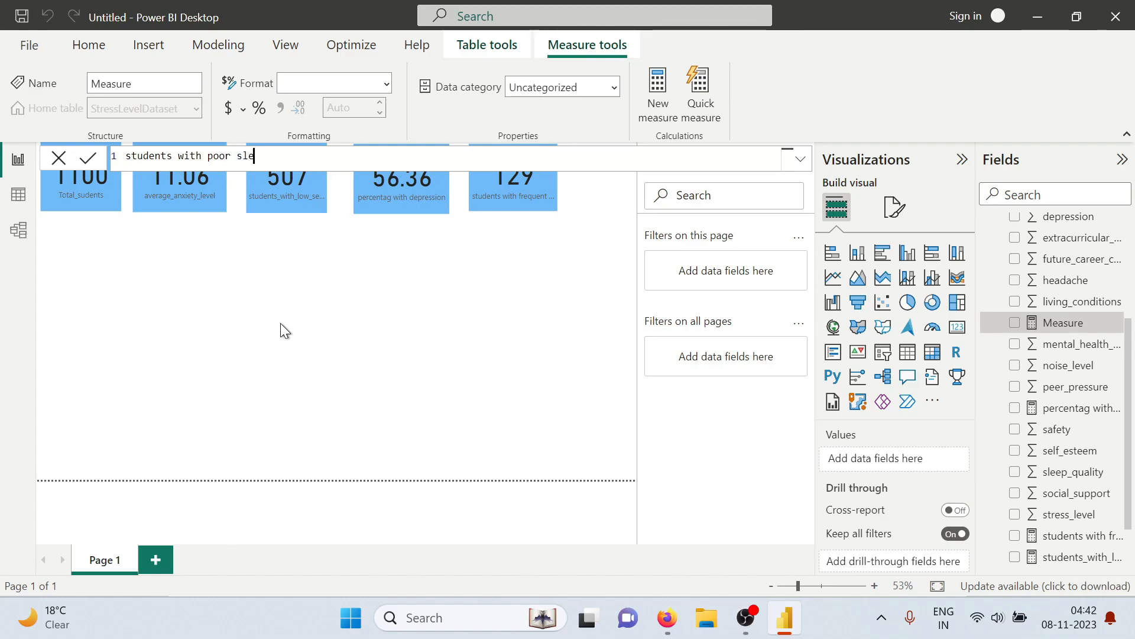
type("ep quality =")
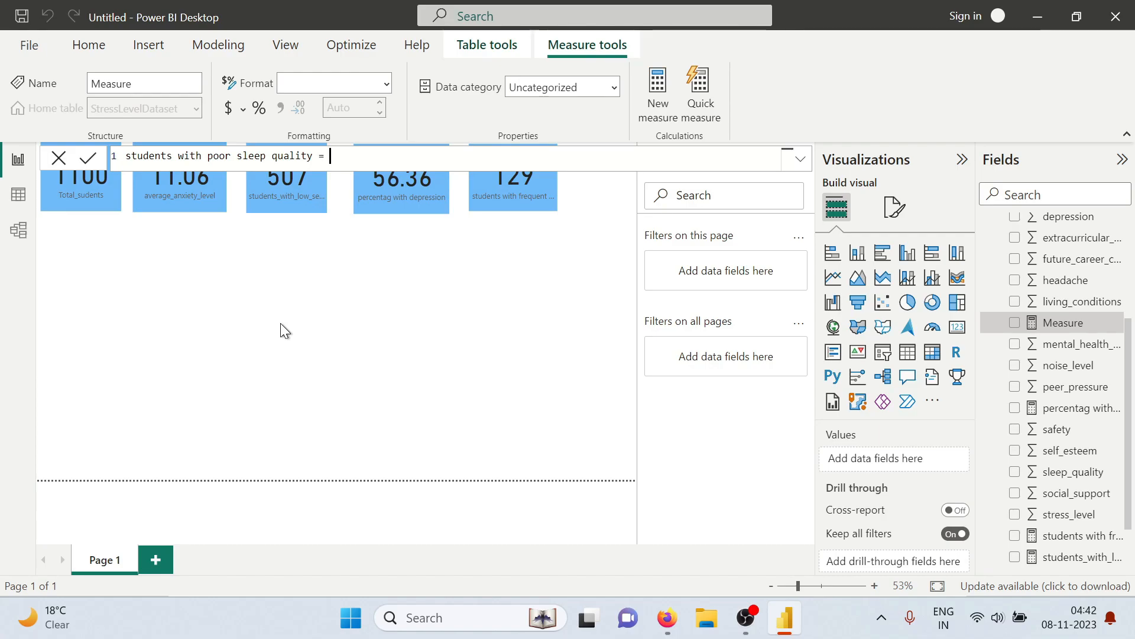
type(" count")
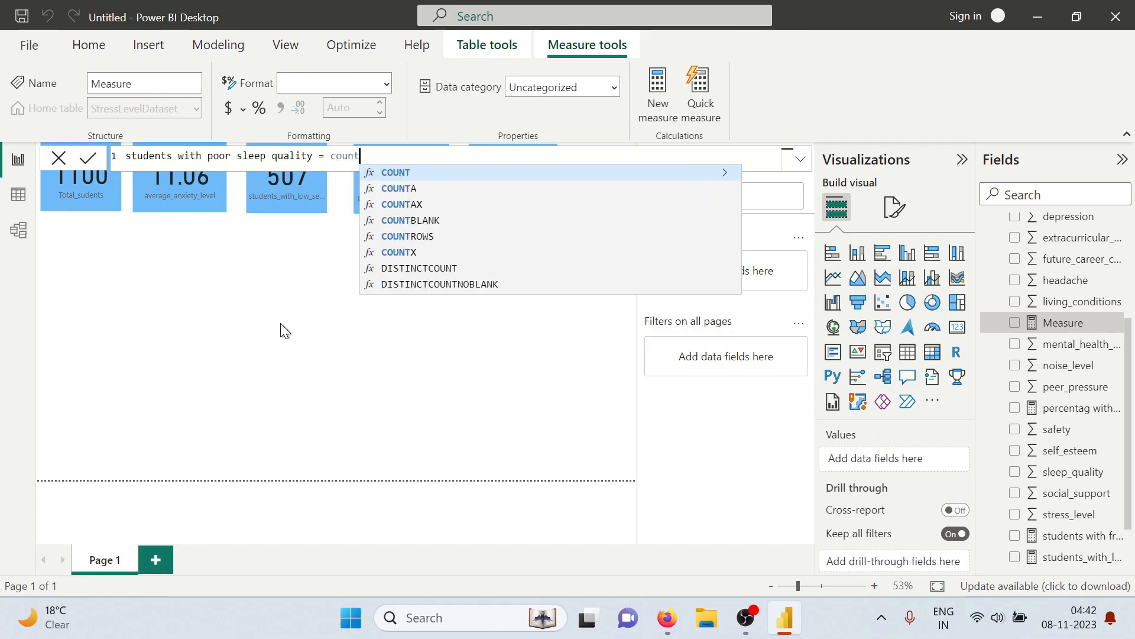
type("rows")
Begin the poor sleep quality measure's formula with COUNTROWS around a FILTER on the StressLevelDataset table
key("Tab")
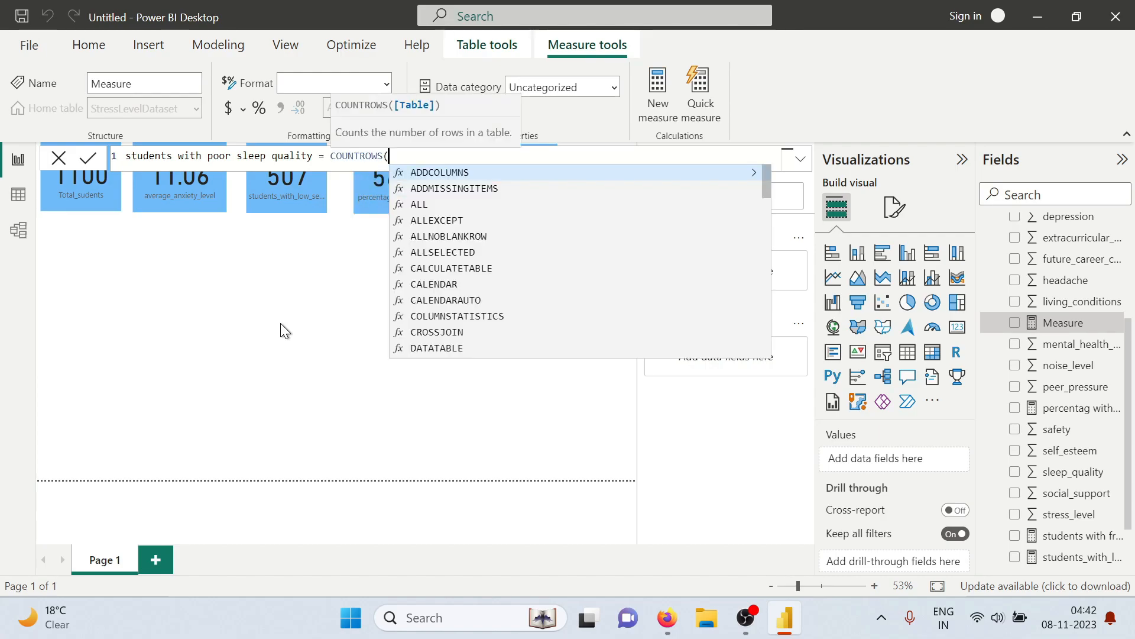
type("filt")
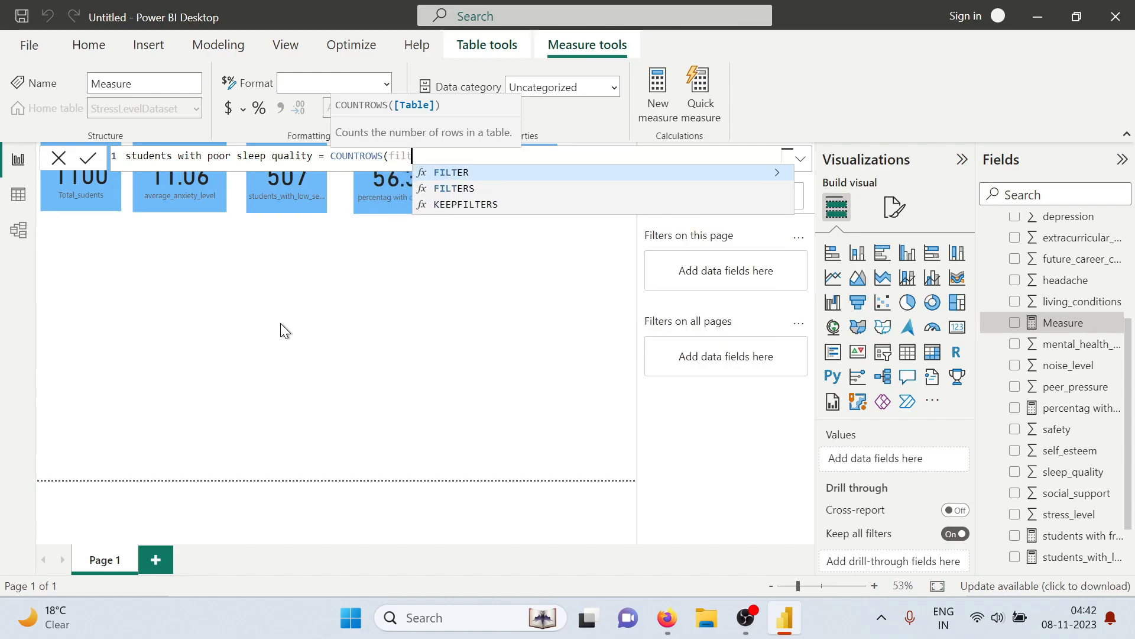
key("Tab")
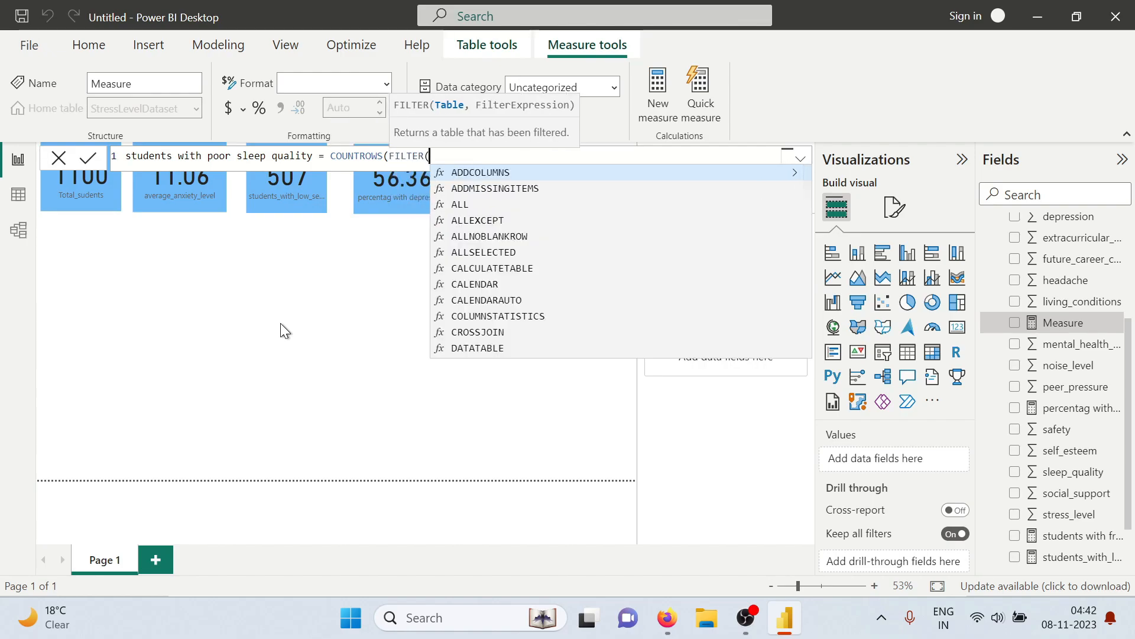
type("s")
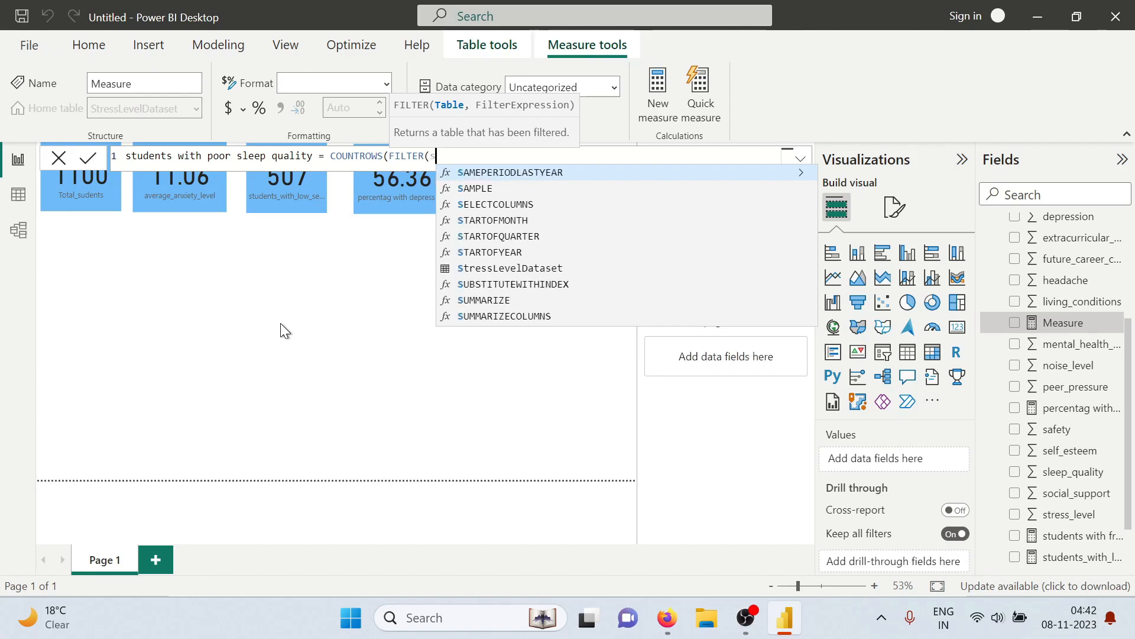
type("tressLevelDataset")
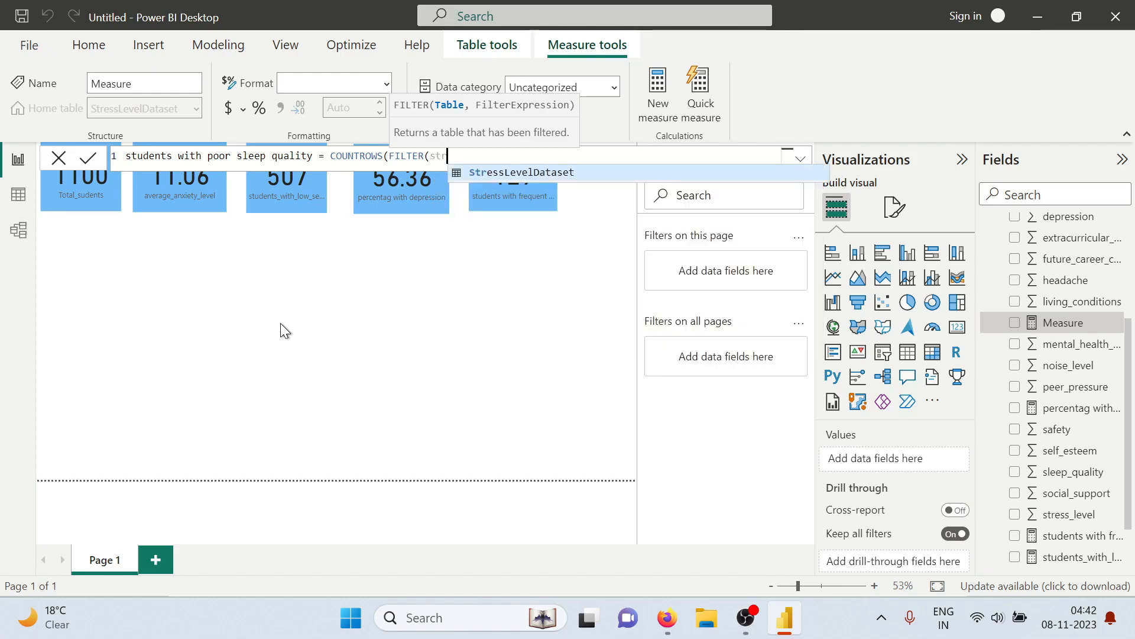
key("Tab")
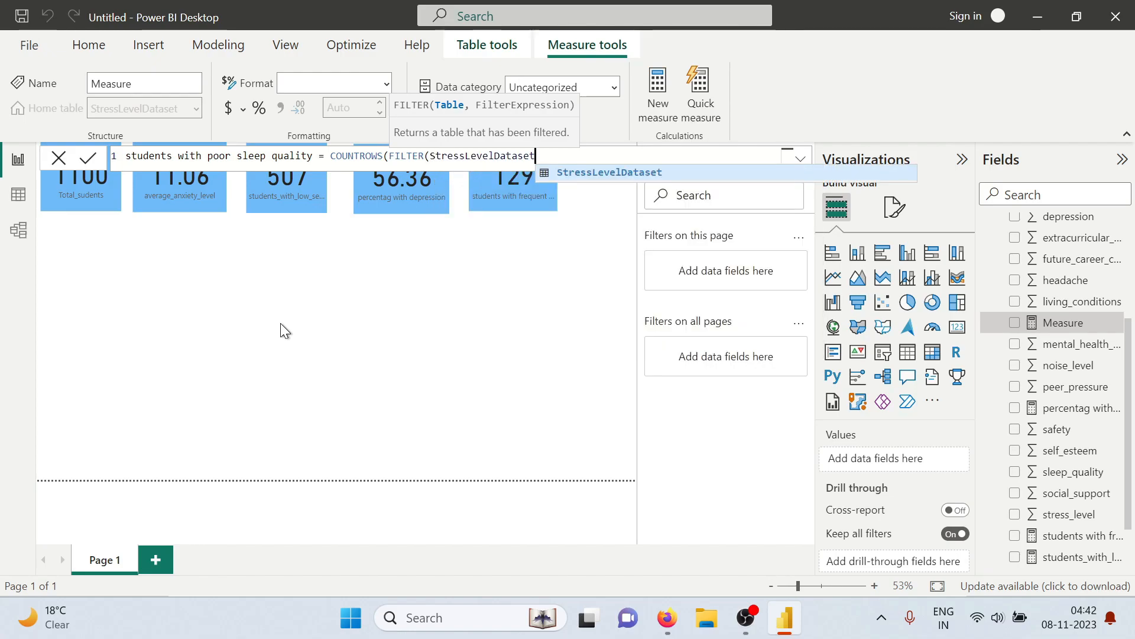
Complete the poor sleep quality measure with the filter condition StressLevelDataset[sleep_quality]<=2 and commit it
type(",")
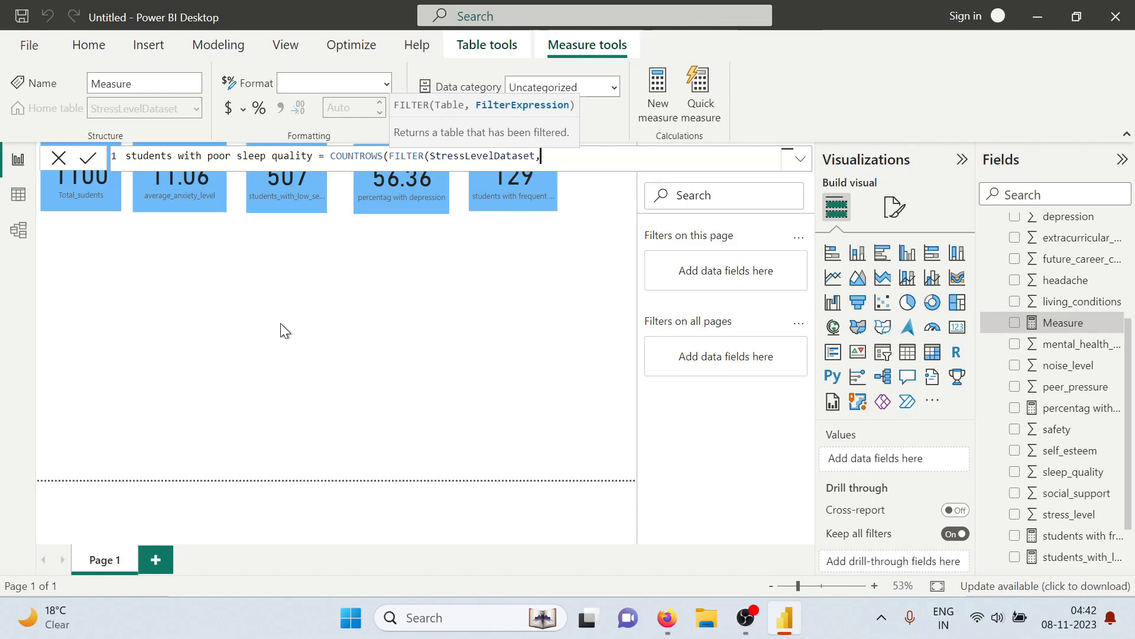
type("StressLevelDataset")
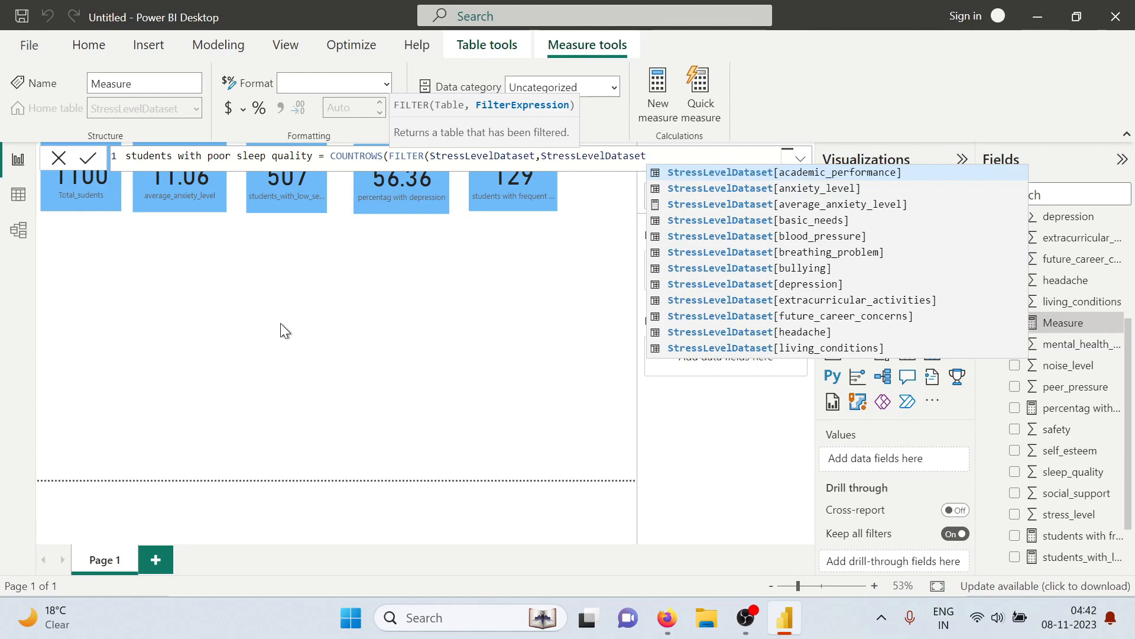
type("[slee")
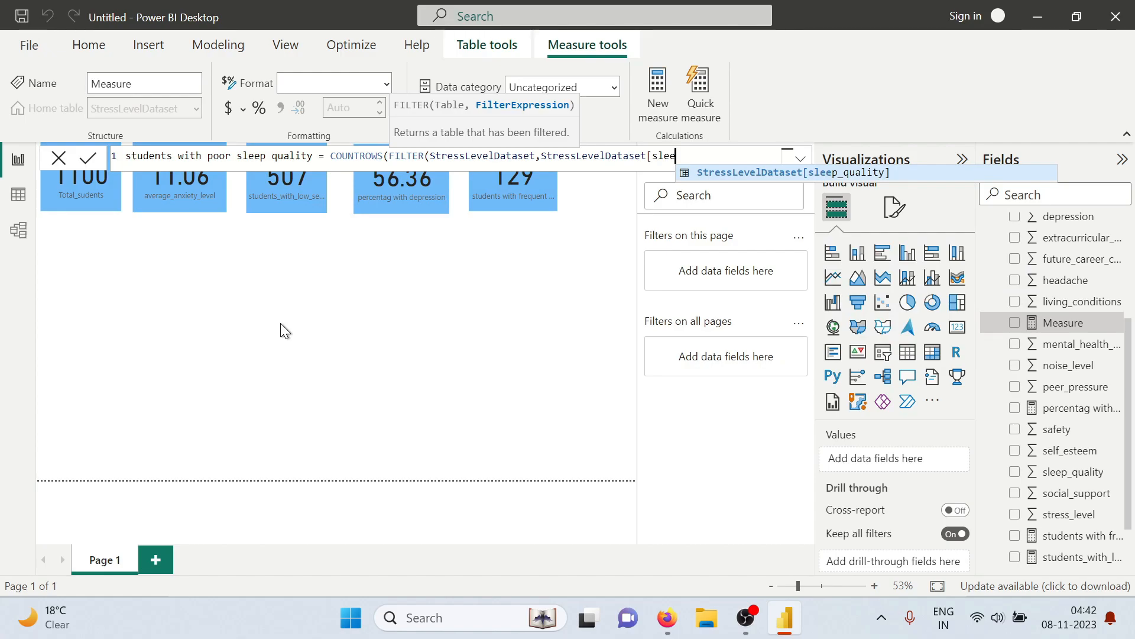
key("Tab")
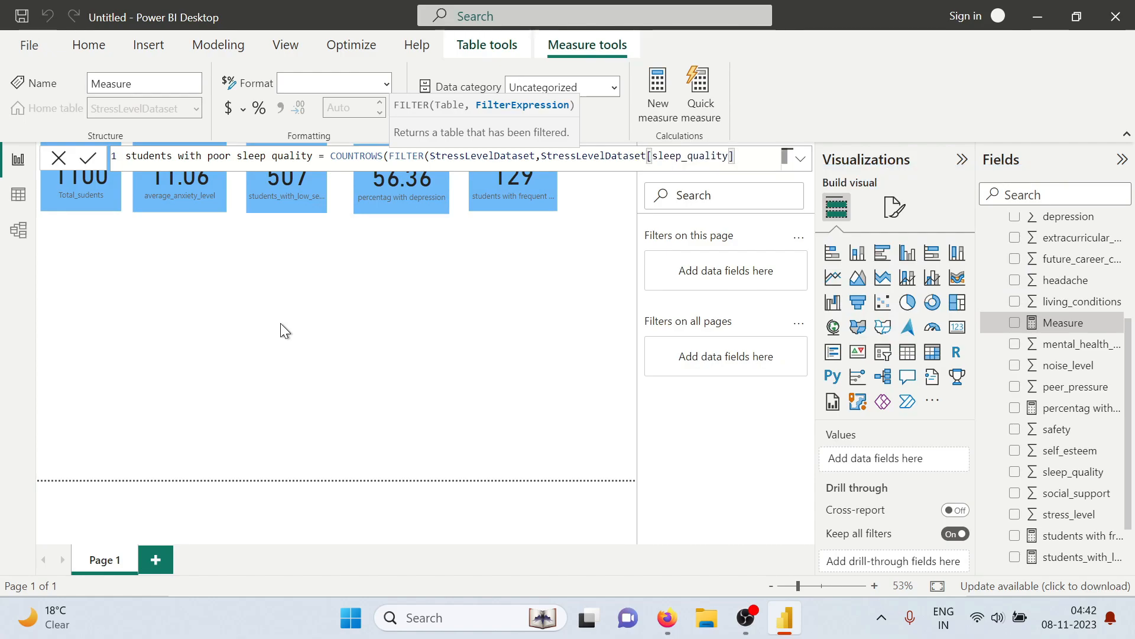
type("<")
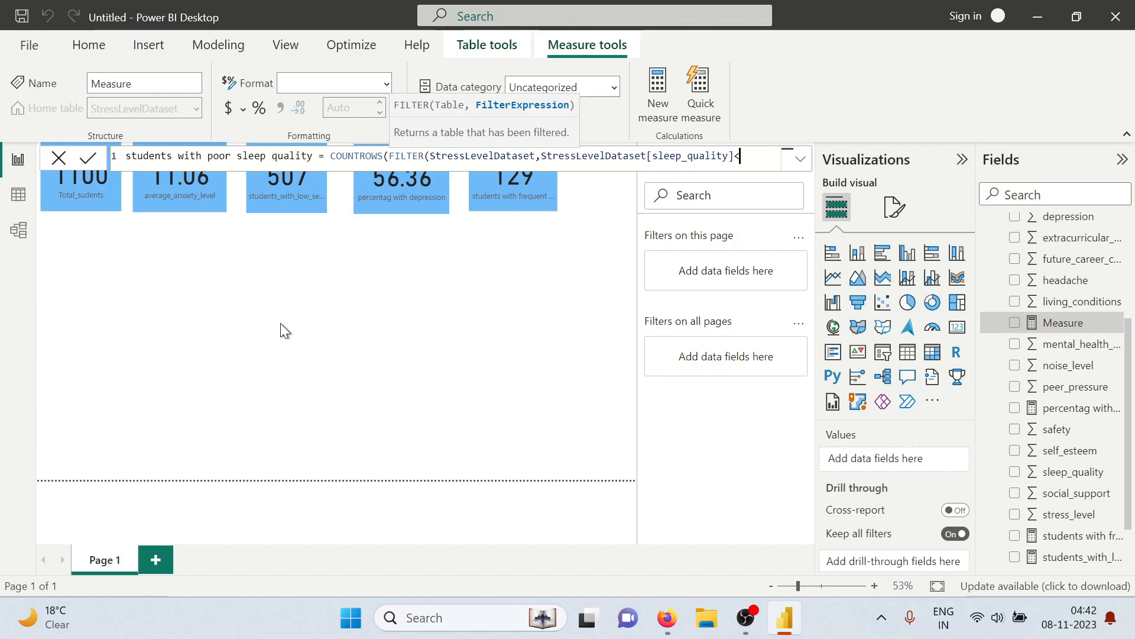
type("=2))")
key("Return")
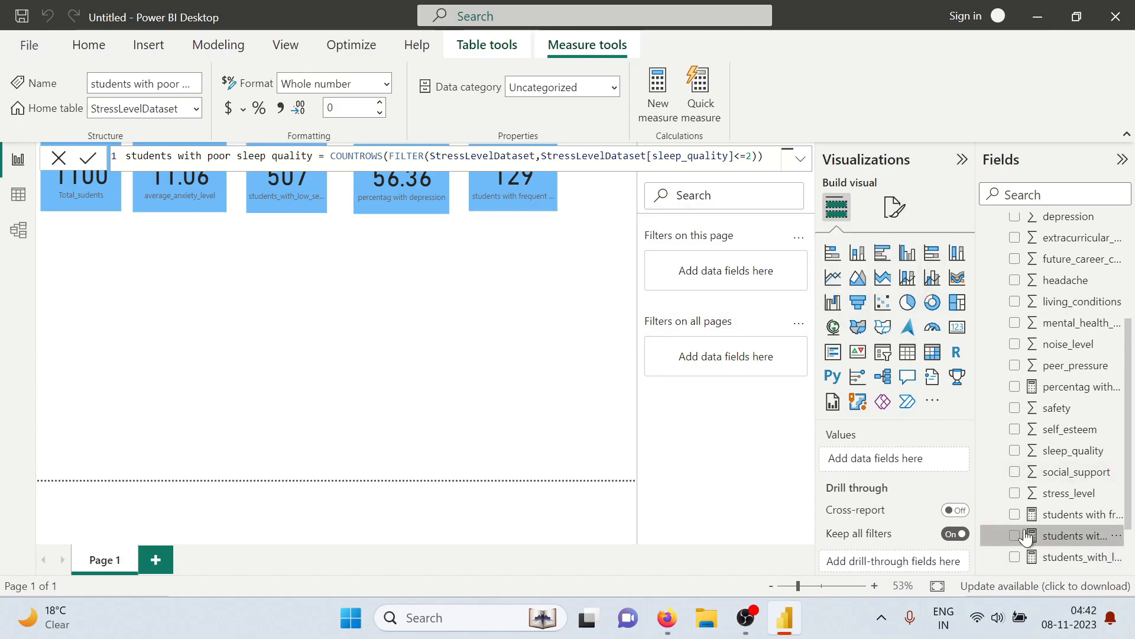
Add the students with poor sleep quality measure as a widened card below the Total_sudents card and copy that card's formatting onto it
left_click(1015, 536)
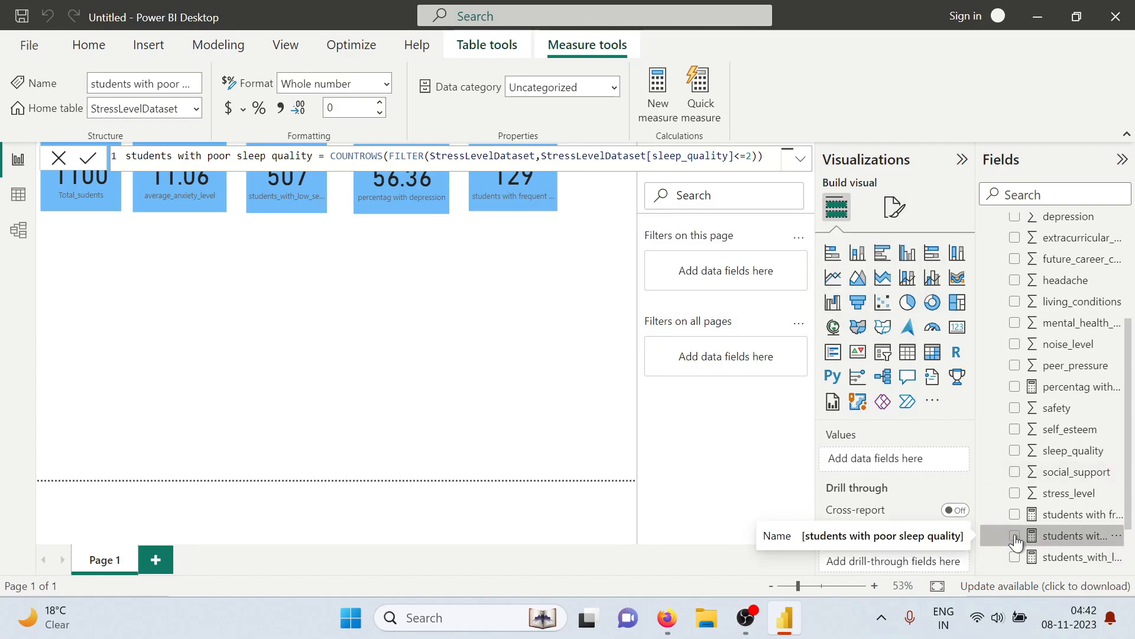
left_click(957, 326)
left_click_drag(79, 279, 82, 264)
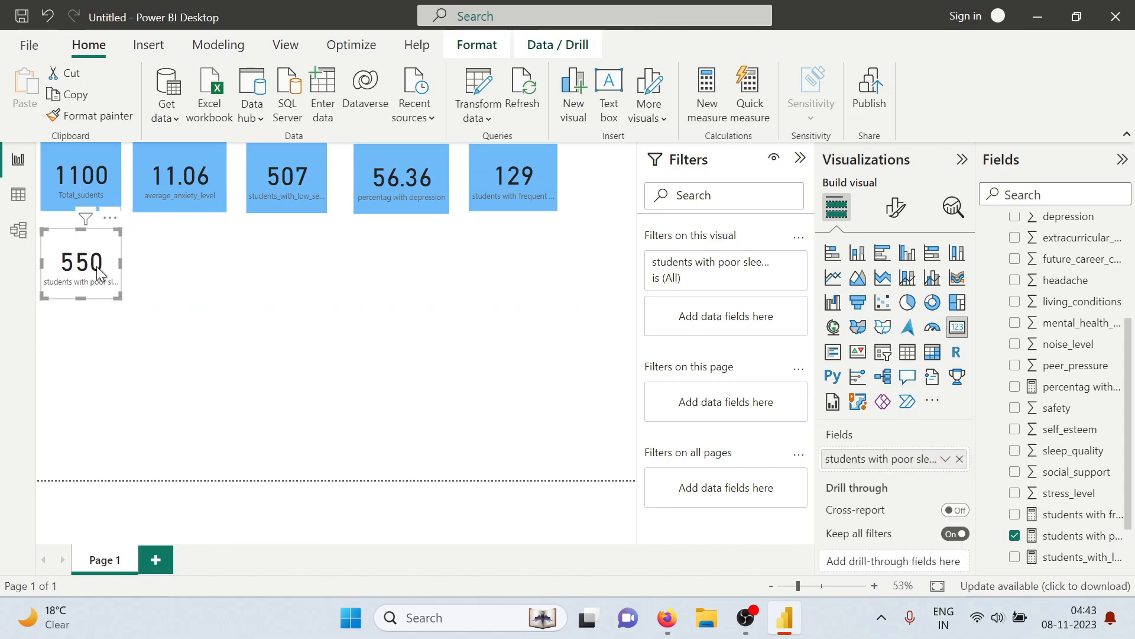
left_click_drag(121, 264, 148, 271)
left_click(75, 194)
left_click(86, 113)
left_click(119, 264)
left_click(246, 270)
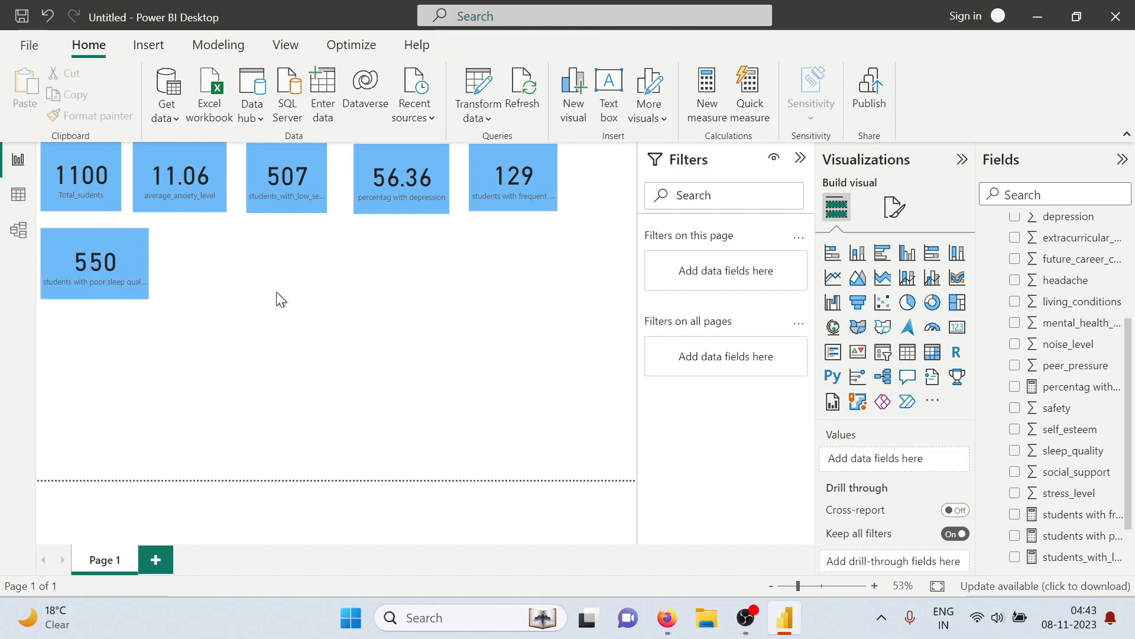
Check the noise level question in the tasks PDF, return to Power BI and start a measure named "strudents in high noise conditions"
key("alt+Tab")
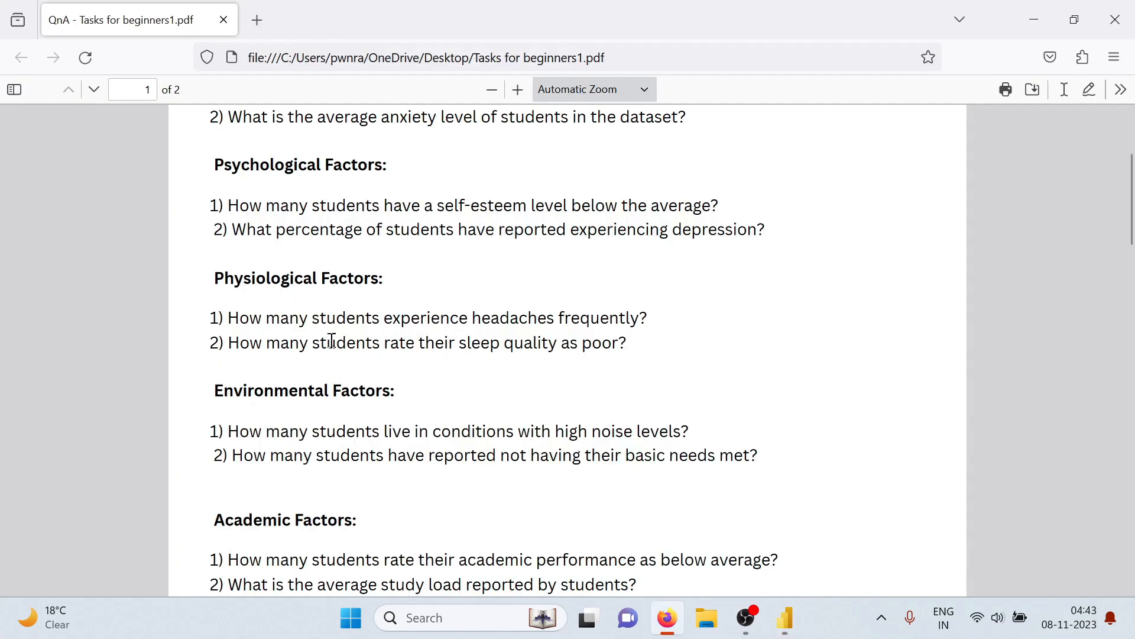
scroll(270, 408, "down", 2)
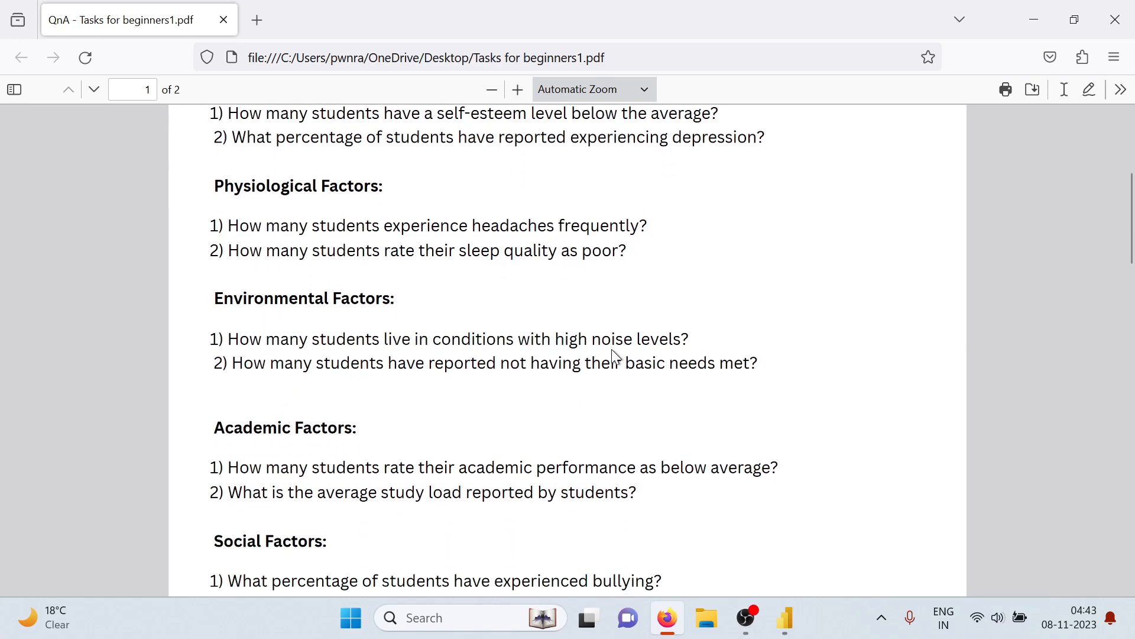
key("alt+Tab")
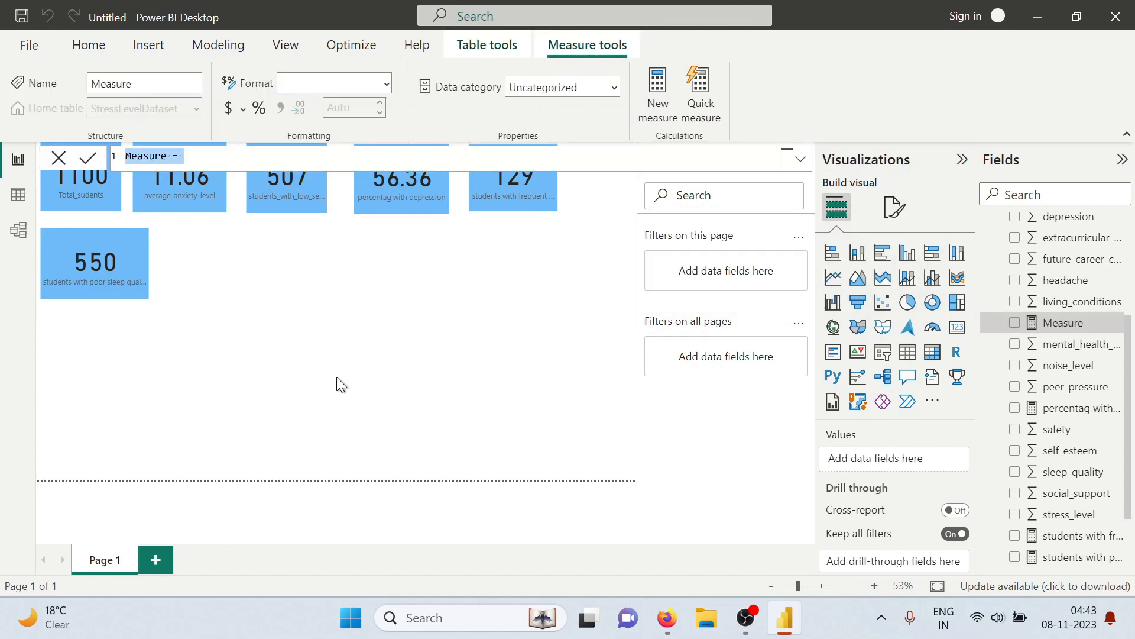
type("strudents in")
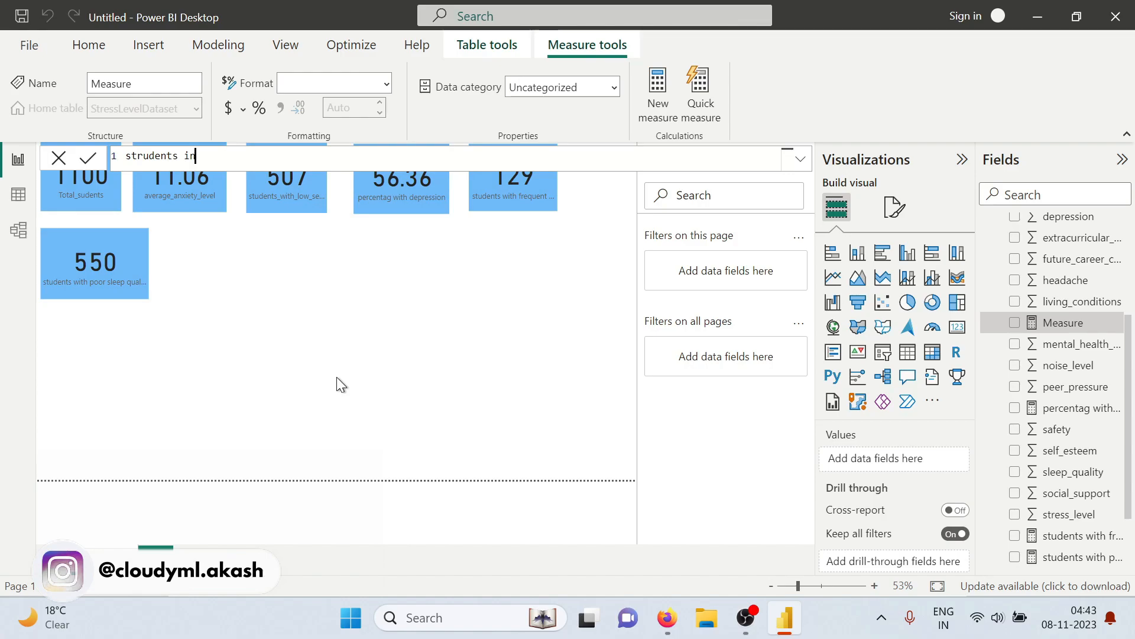
type(" high")
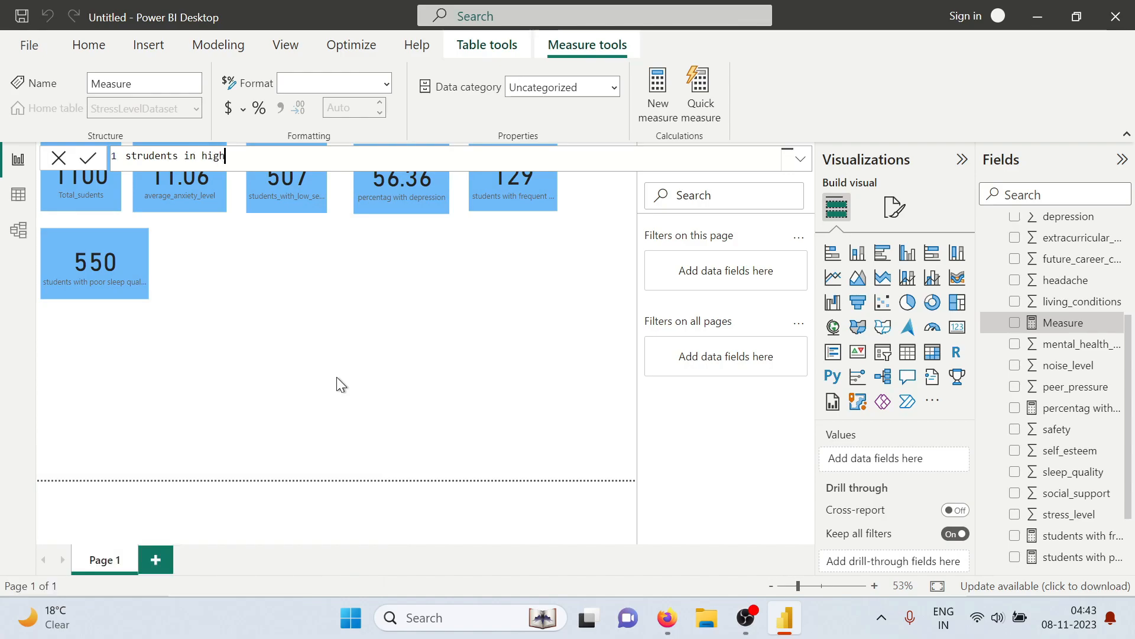
type(" noise conditions = co")
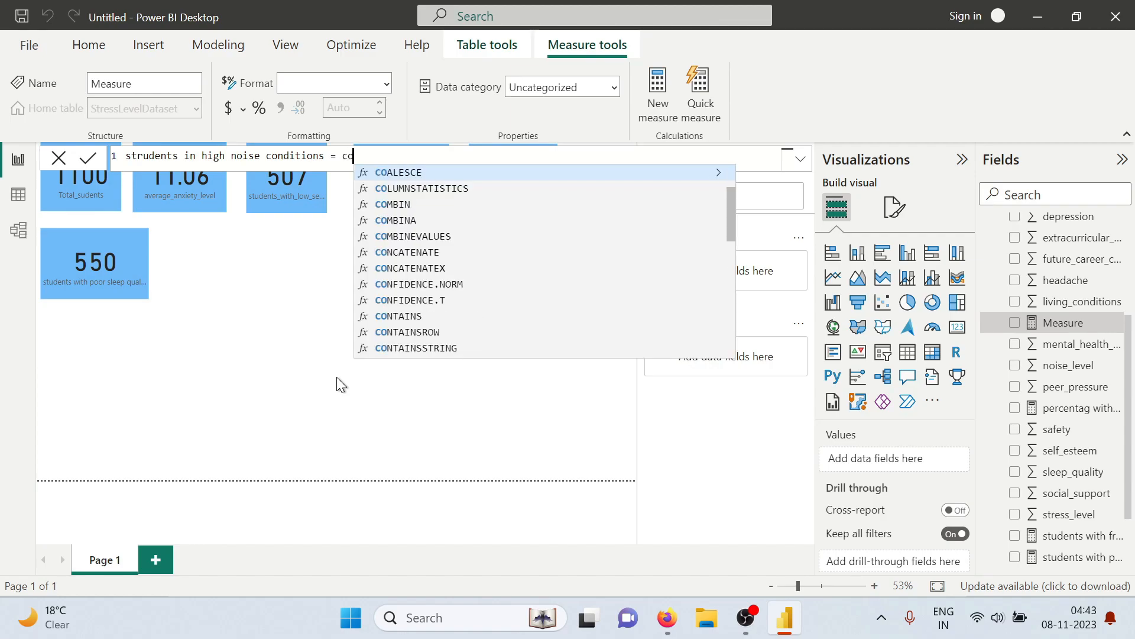
type("untr")
Begin the high noise conditions measure's formula with COUNTROWS around a FILTER on the StressLevelDataset table
key("Tab")
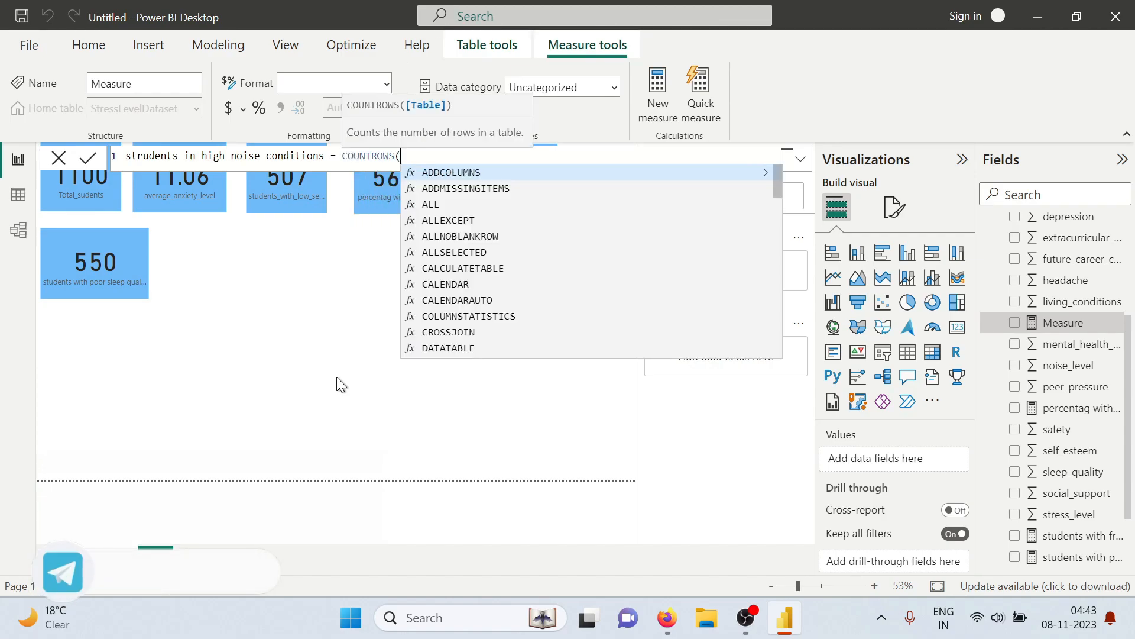
type("filt")
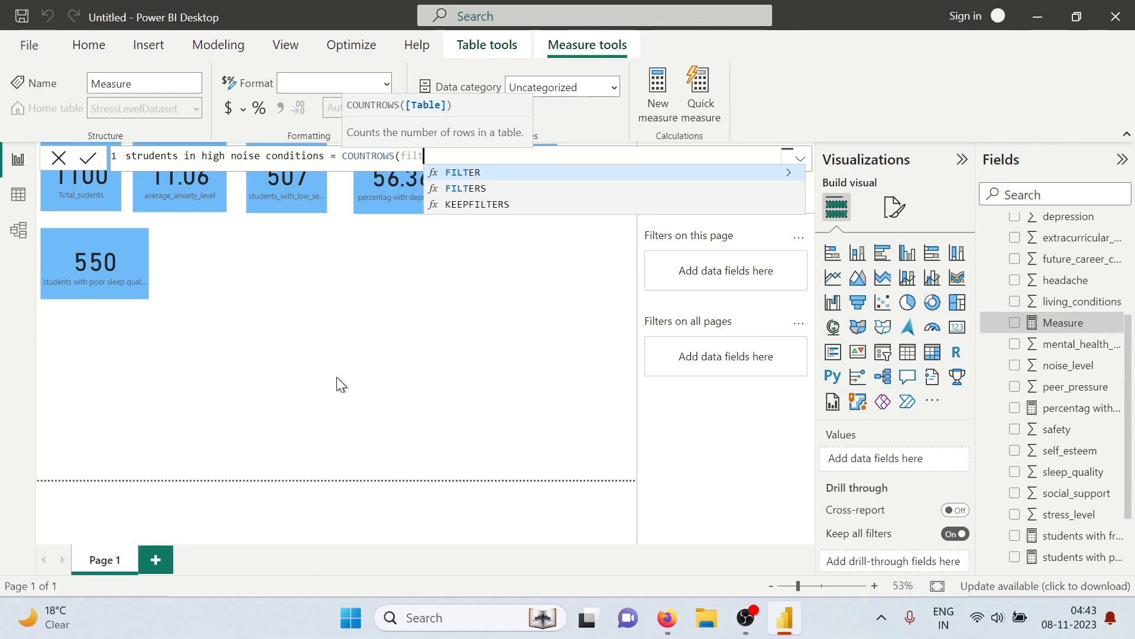
key("Tab")
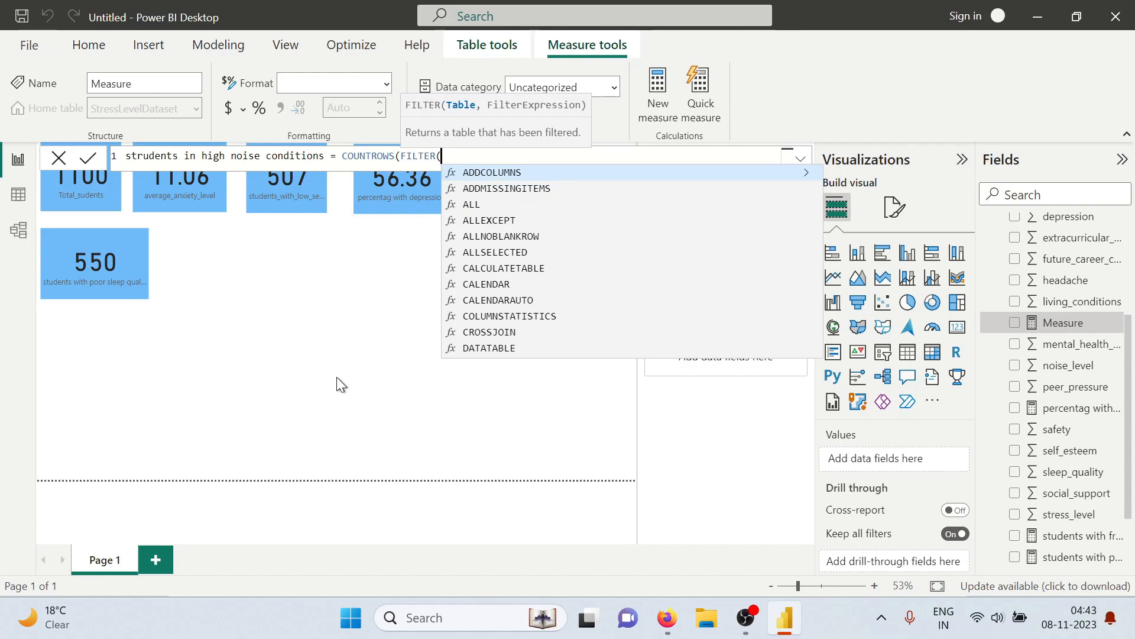
type("stressl")
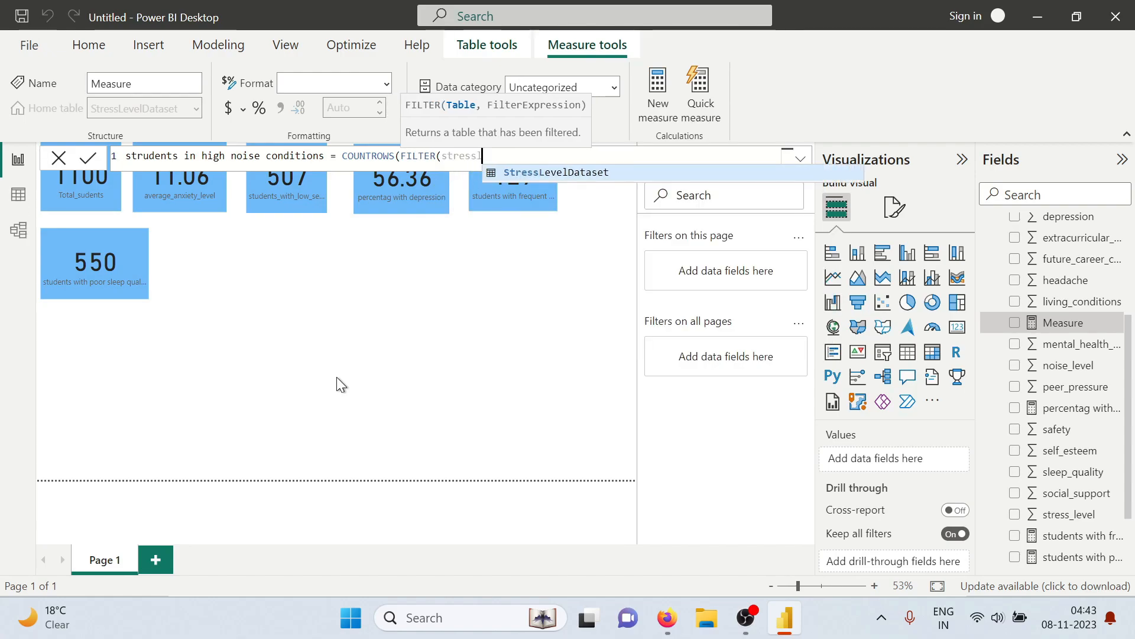
key("Tab")
Complete the high noise conditions measure with the filter condition StressLevelDataset[noise_level]>=2 and commit it
type(",stre")
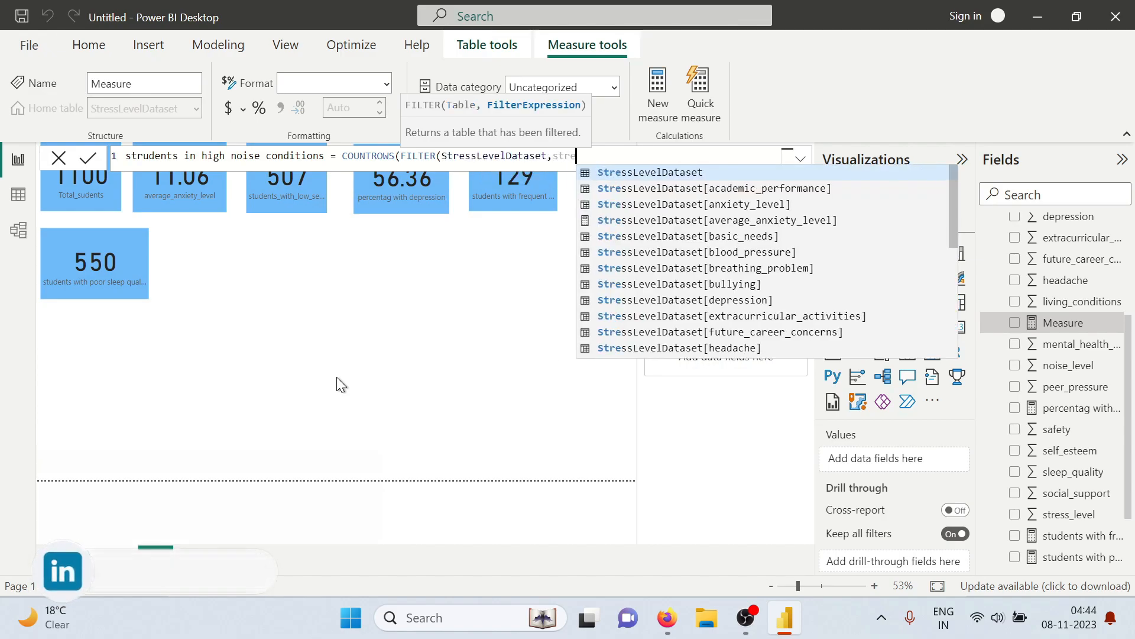
key("Tab")
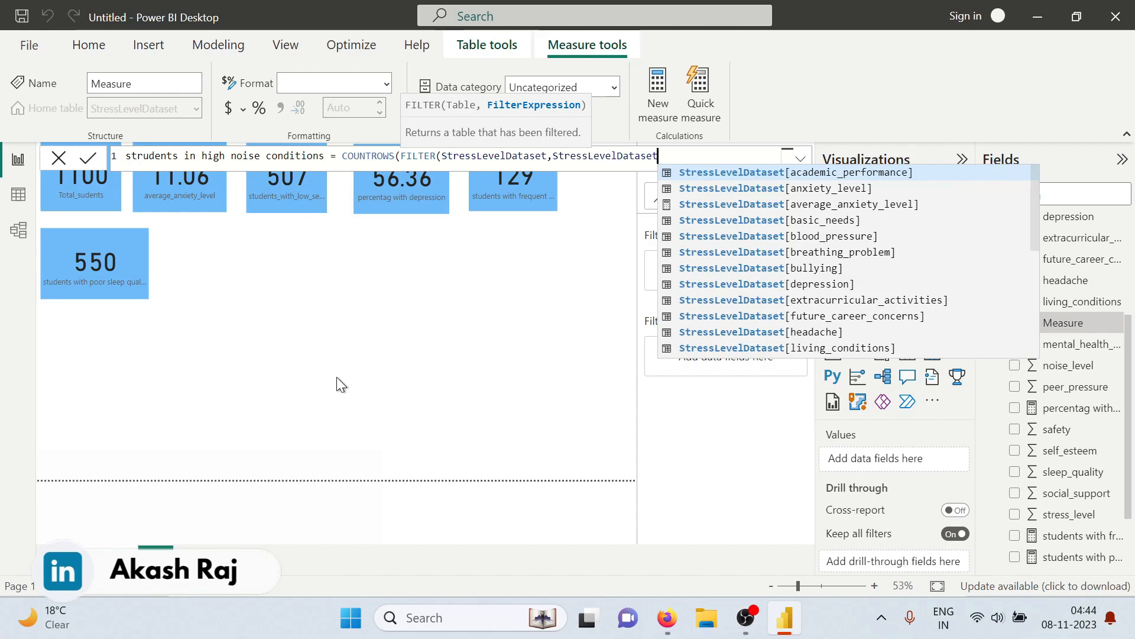
type("[n")
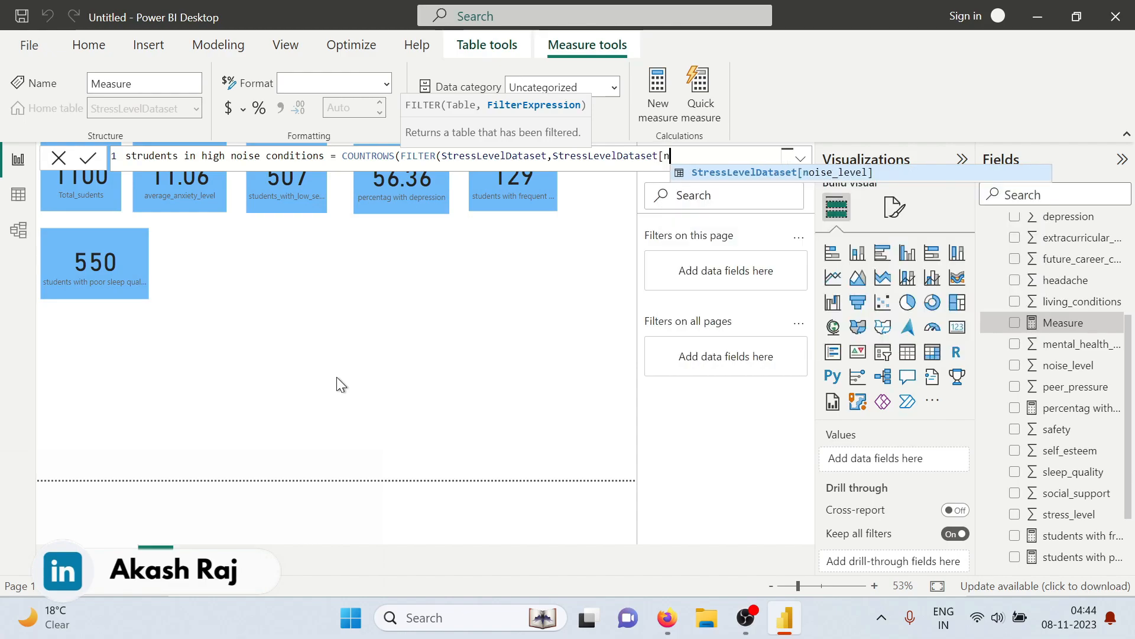
type("oise")
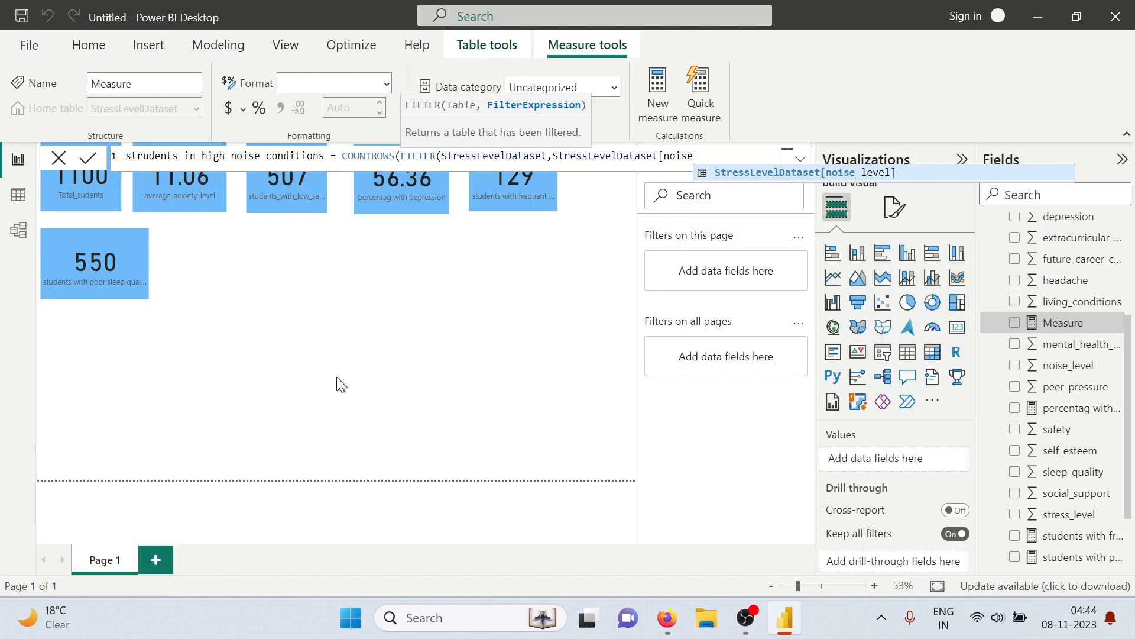
type("_lev")
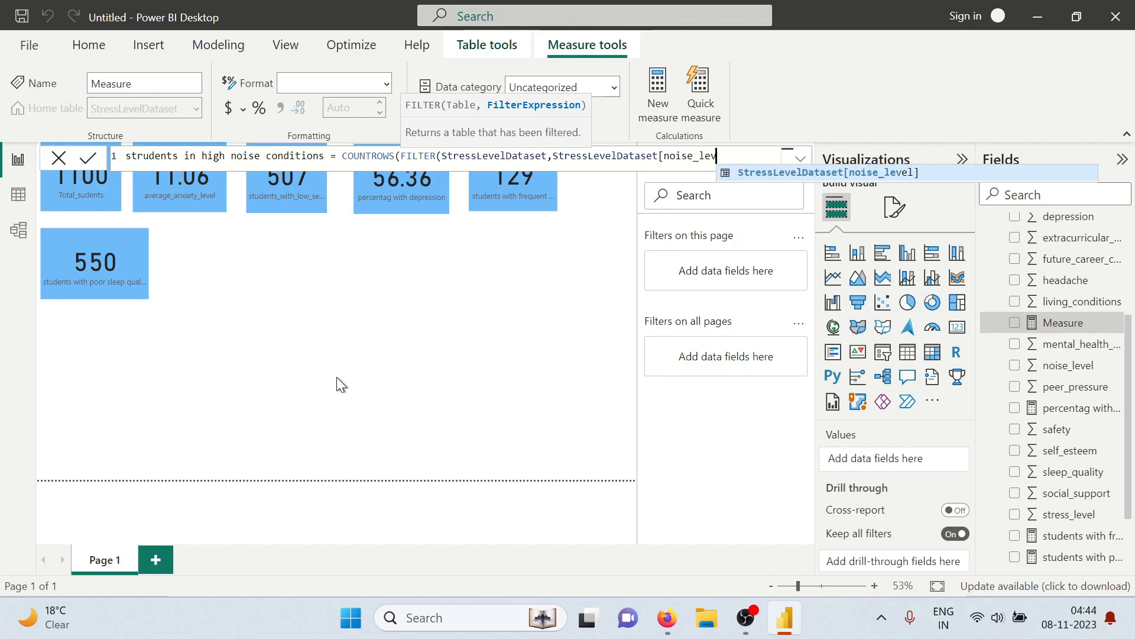
type("el")
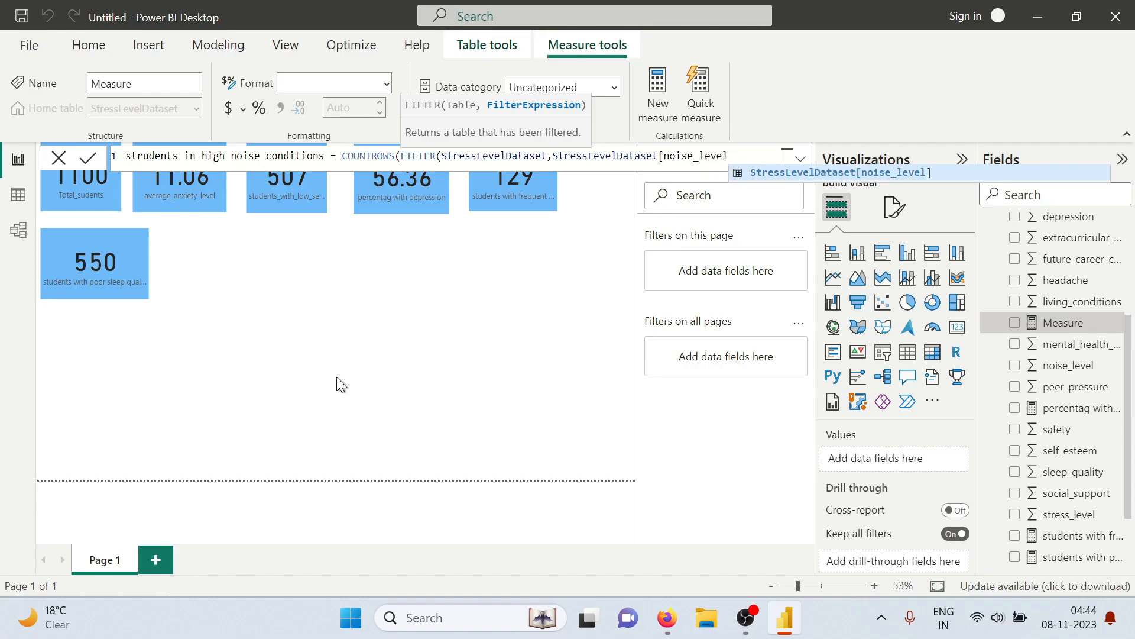
type("]>=2")
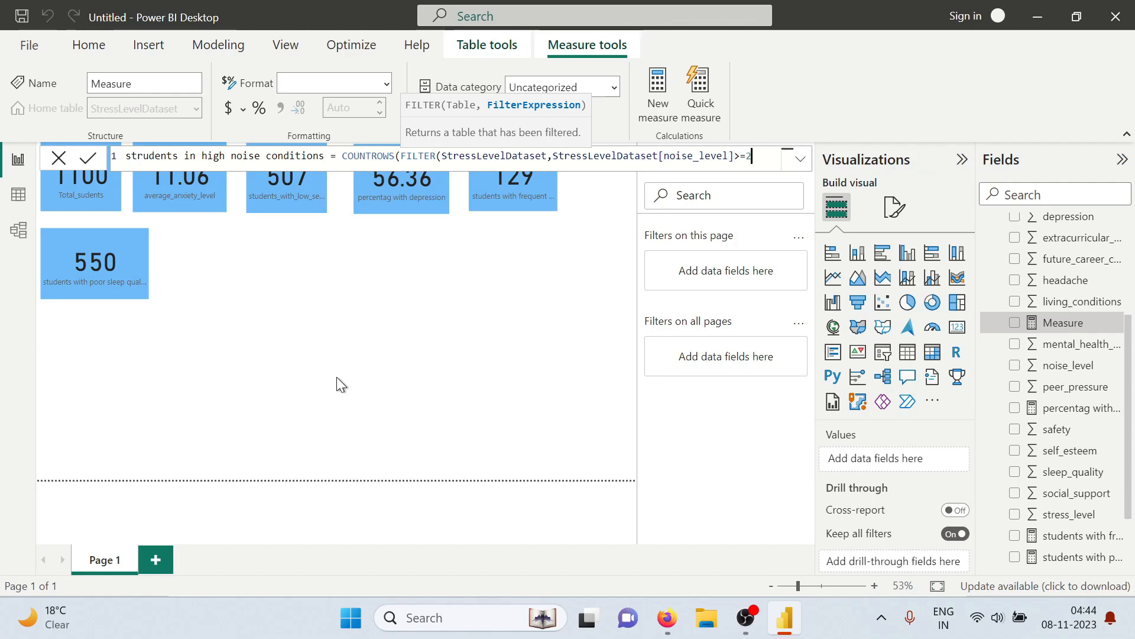
type("))")
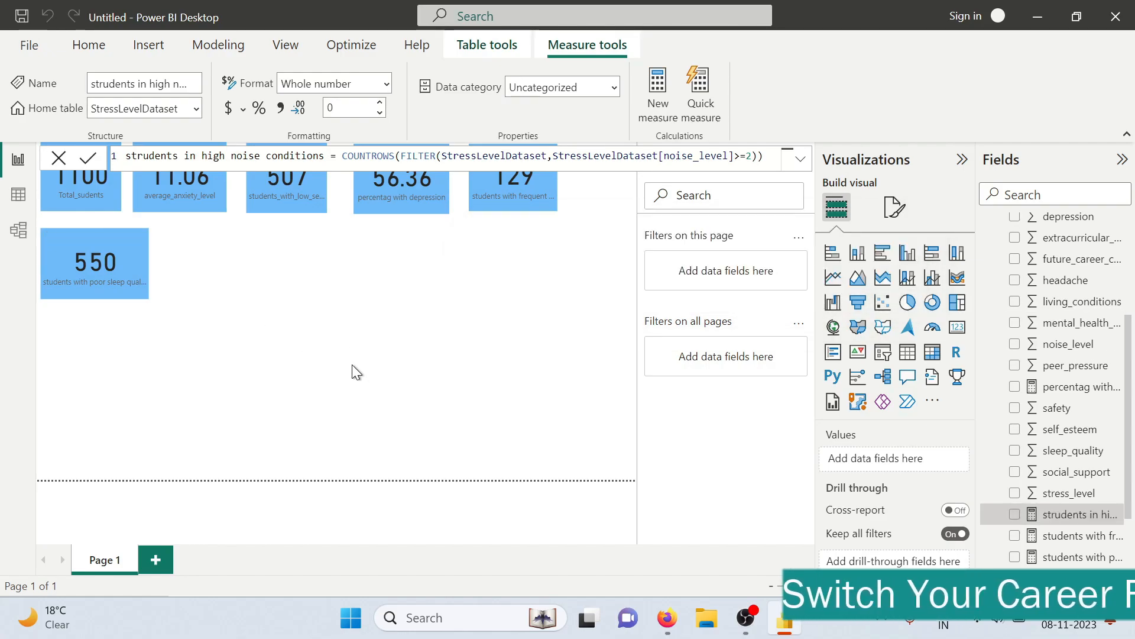
Add the "strudents in high noise conditions" measure as a card beside the poor sleep quality card
left_click(1015, 515)
left_click(958, 327)
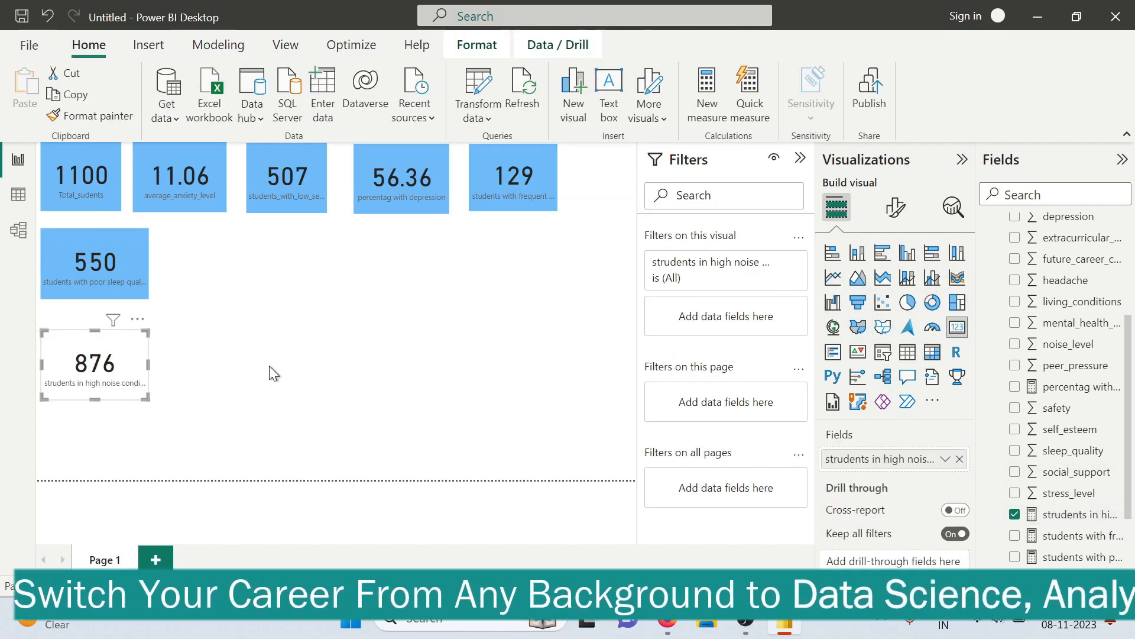
left_click_drag(118, 372, 242, 271)
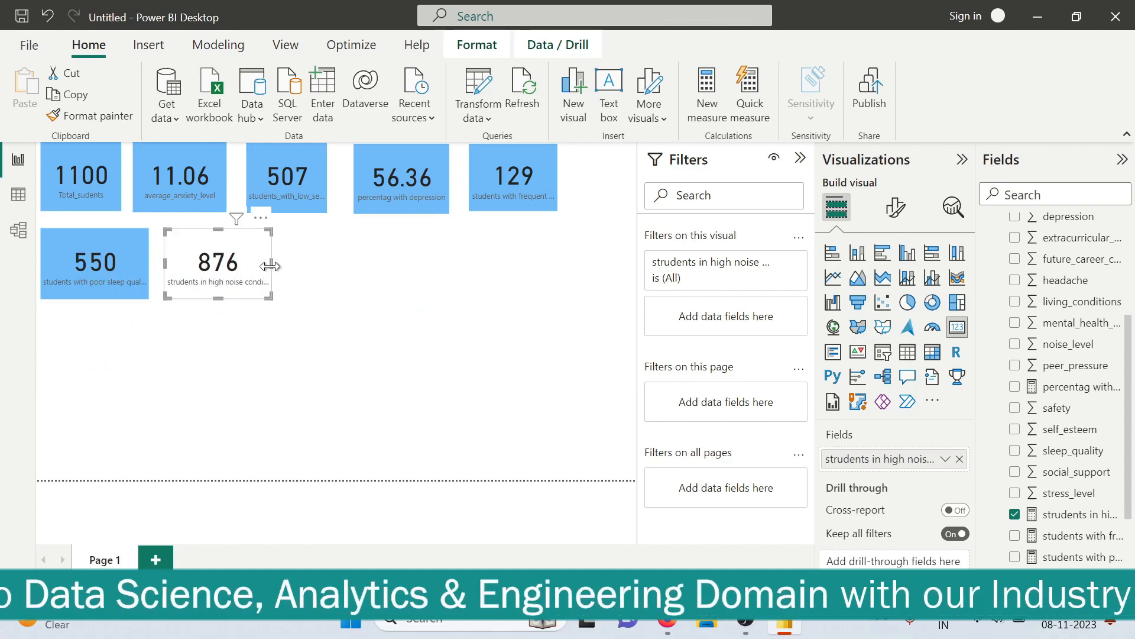
mouse_move(277, 266)
left_mouse_down()
mouse_move(294, 267)
mouse_move(272, 265)
left_mouse_up()
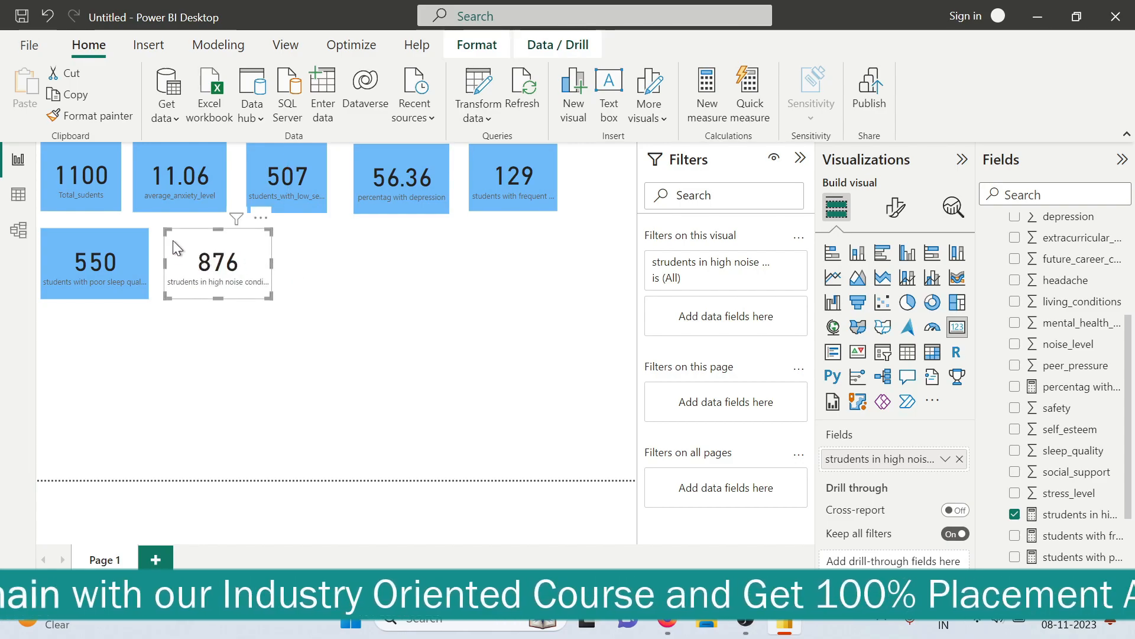
left_click(73, 115)
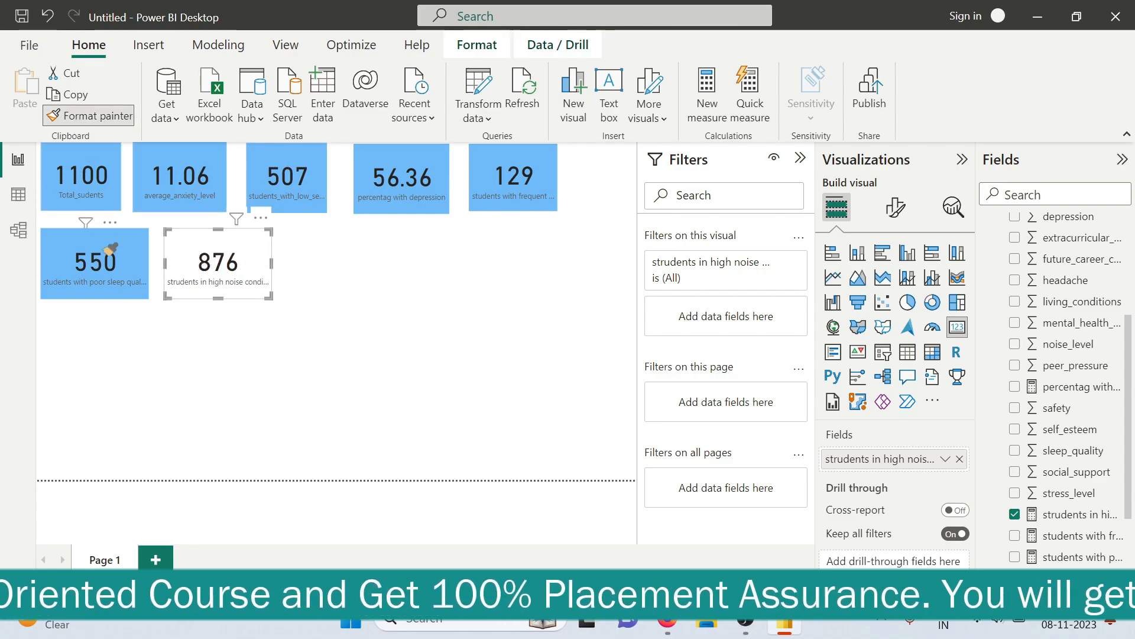
left_click(109, 265)
left_click(94, 189)
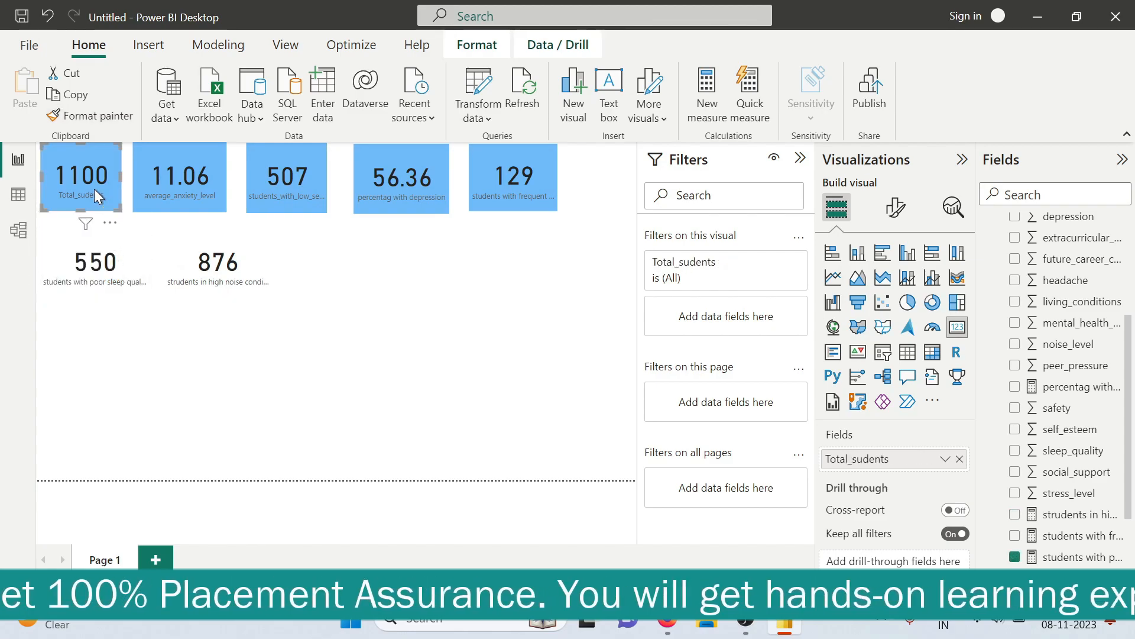
left_click(90, 116)
left_click(105, 260)
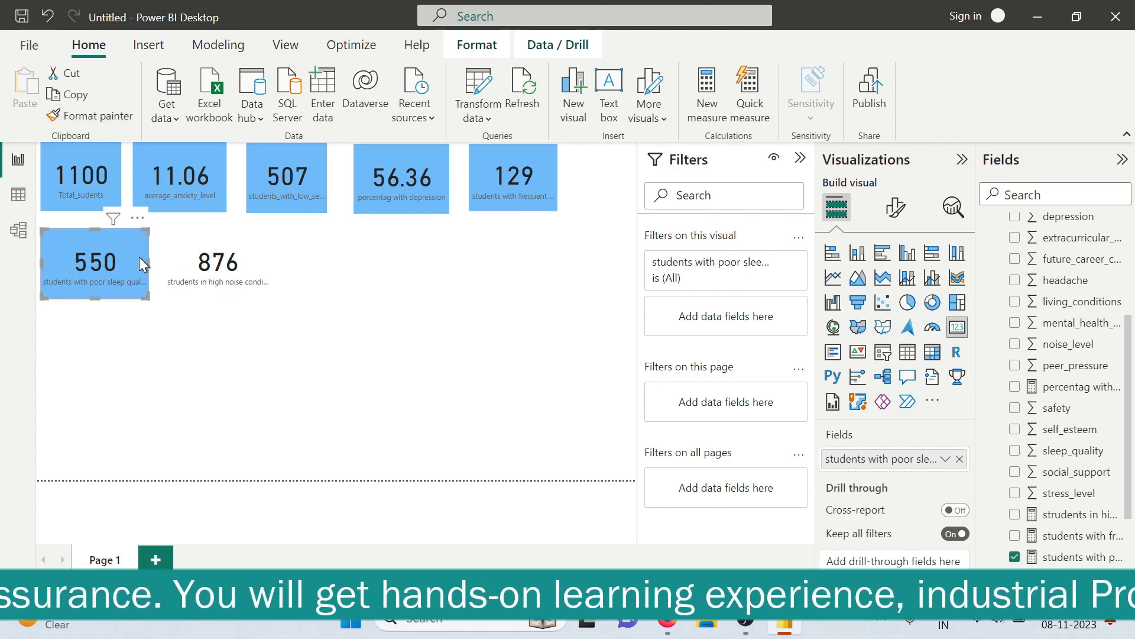
Copy the poor sleep quality card's formatting onto the high noise conditions card and deselect it
left_click(89, 116)
left_click(233, 286)
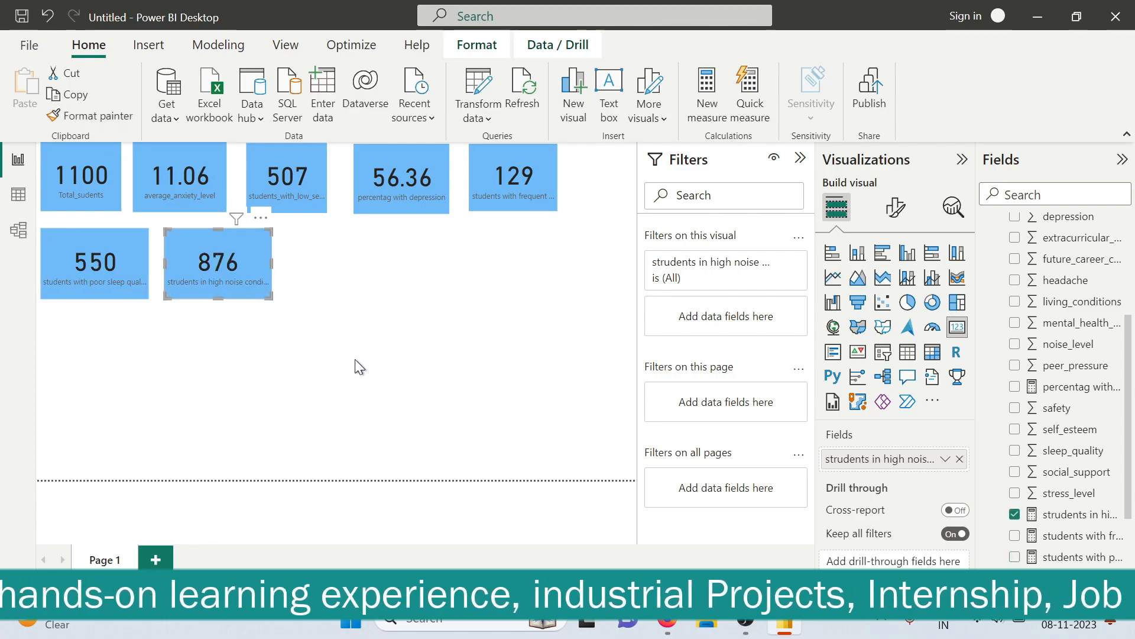
left_click(355, 359)
Check the basic needs question in the tasks PDF, return to Power BI and start a measure named "students with unmet basic needs"
key("alt+Tab")
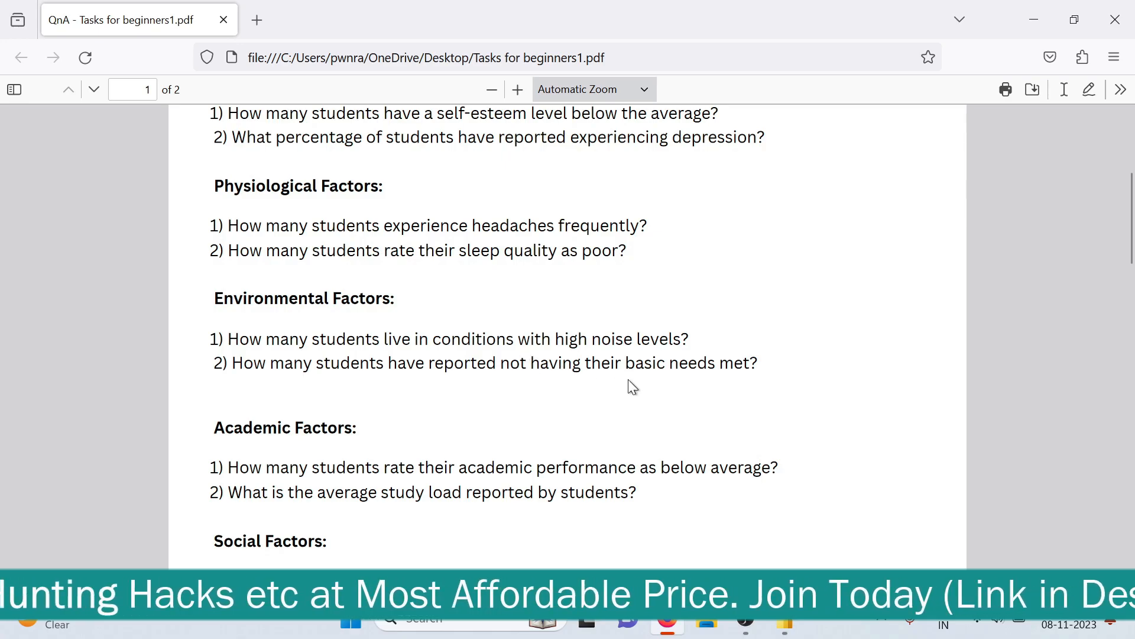
key("alt+Tab")
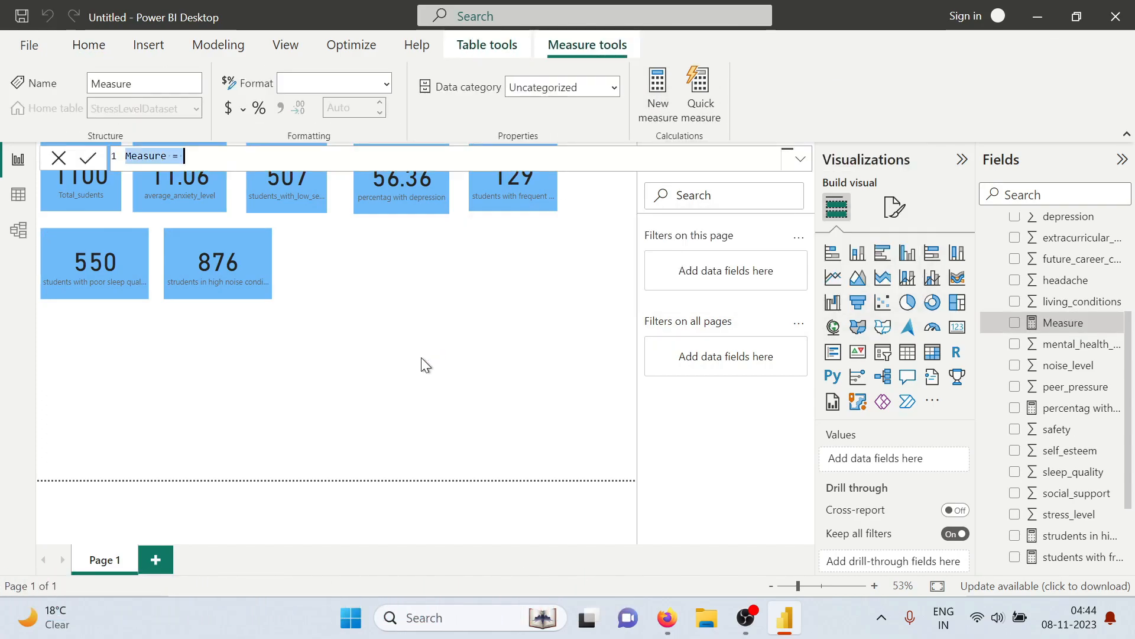
type("students")
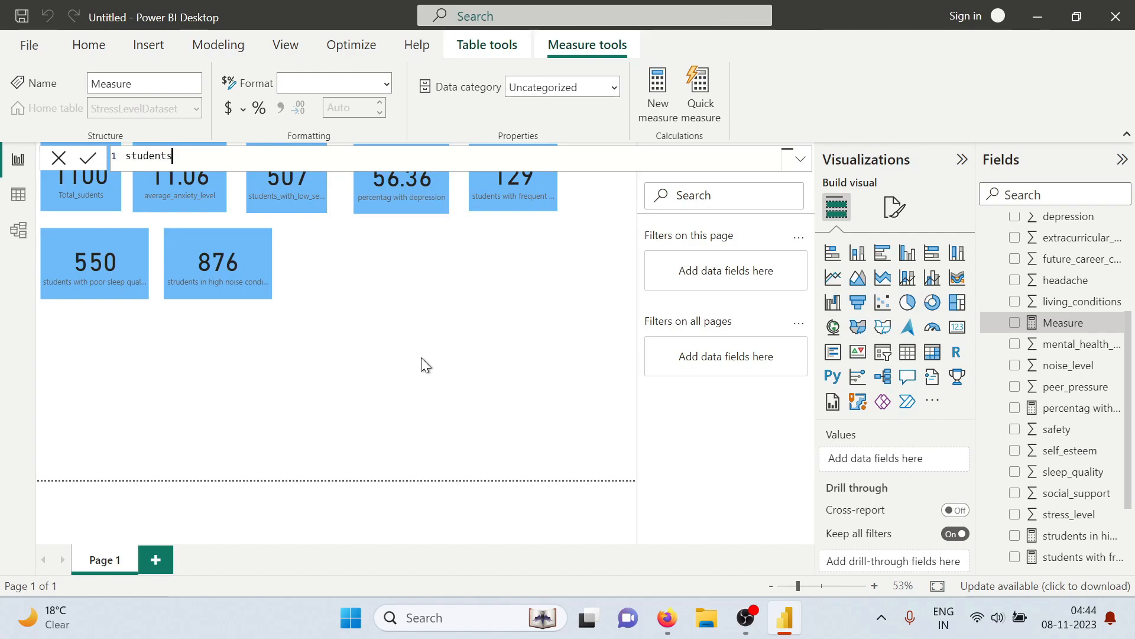
type(" with unmet basci")
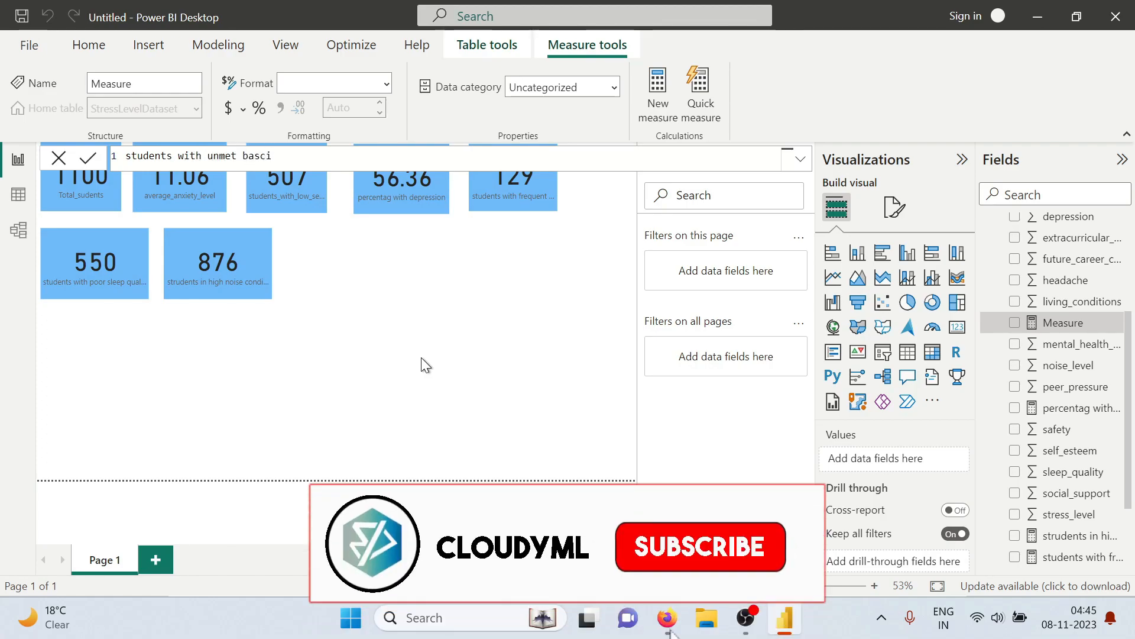
key("BackSpace")
key("BackSpace")
type("ic need")
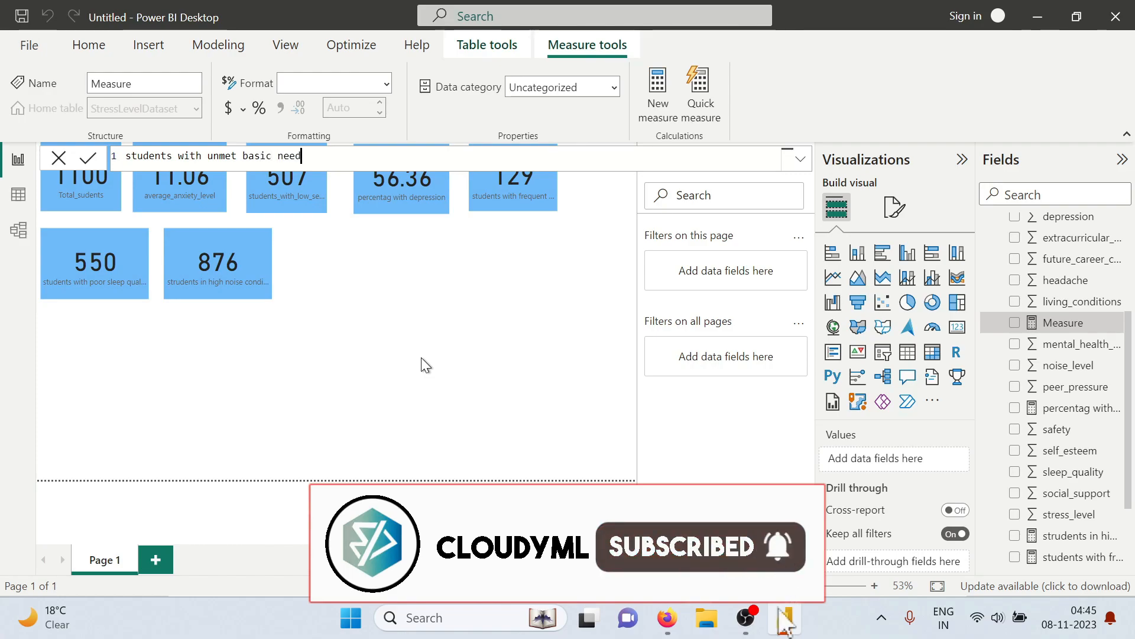
type("s =")
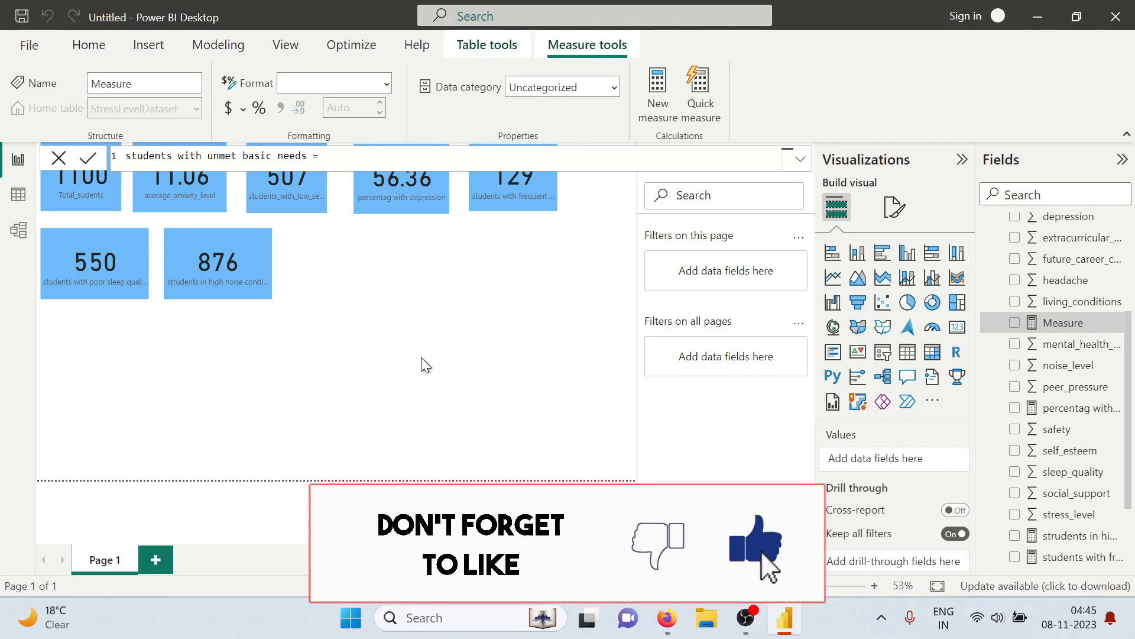
type(" coujt")
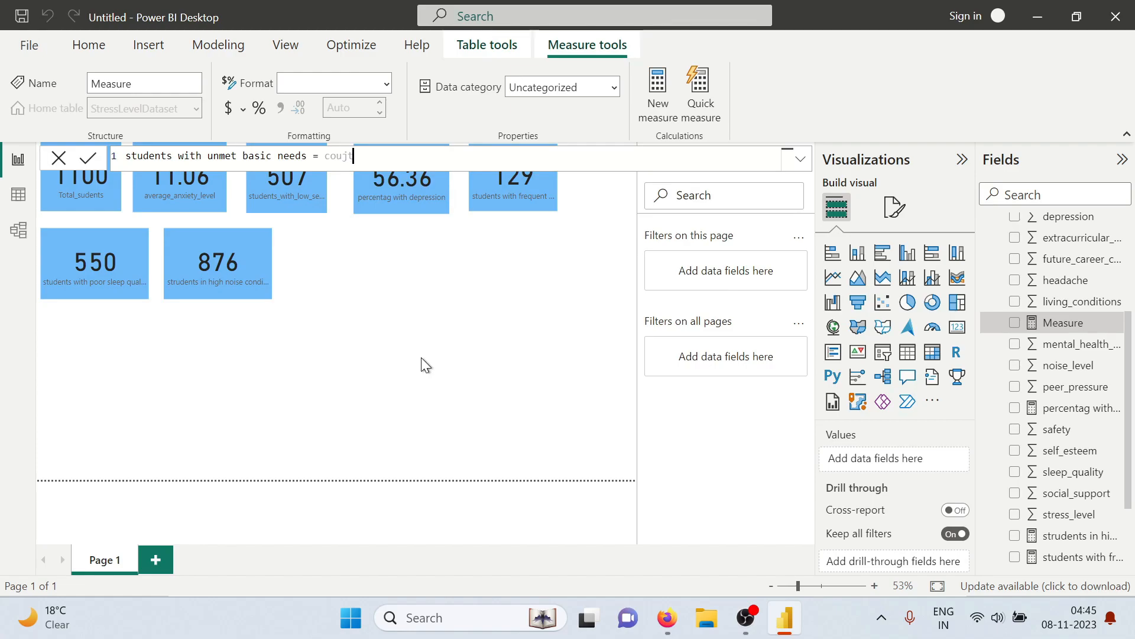
Begin the unmet basic needs measure's formula with COUNTROWS around a FILTER on the StressLevelDataset table
key("BackSpace")
key("BackSpace")
type("nt")
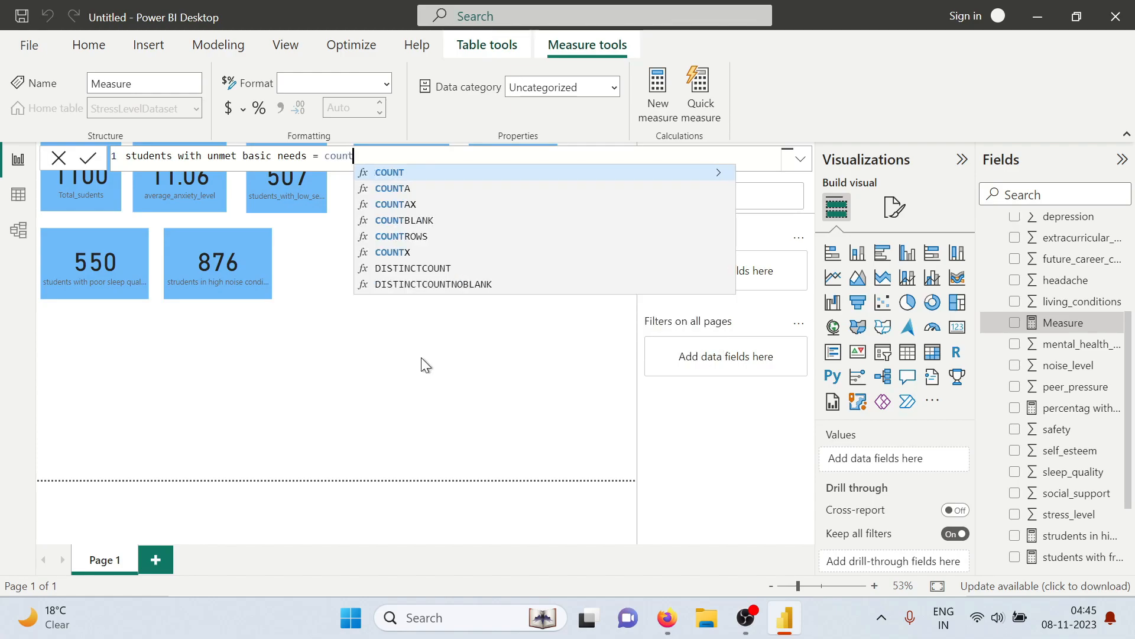
type("rows")
key("Tab")
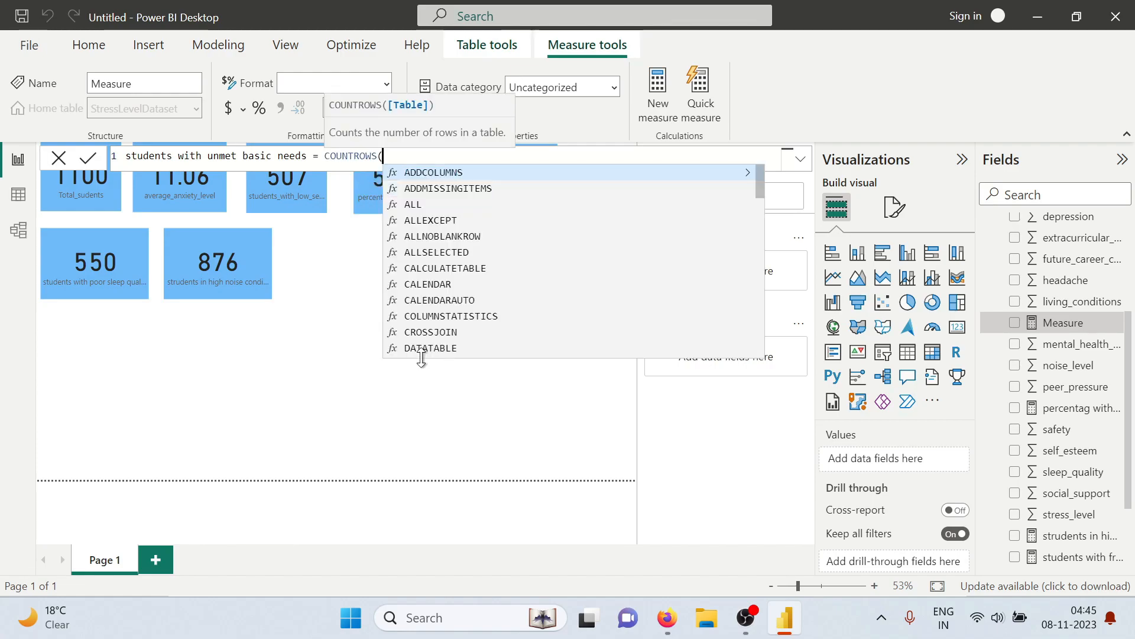
type("filter")
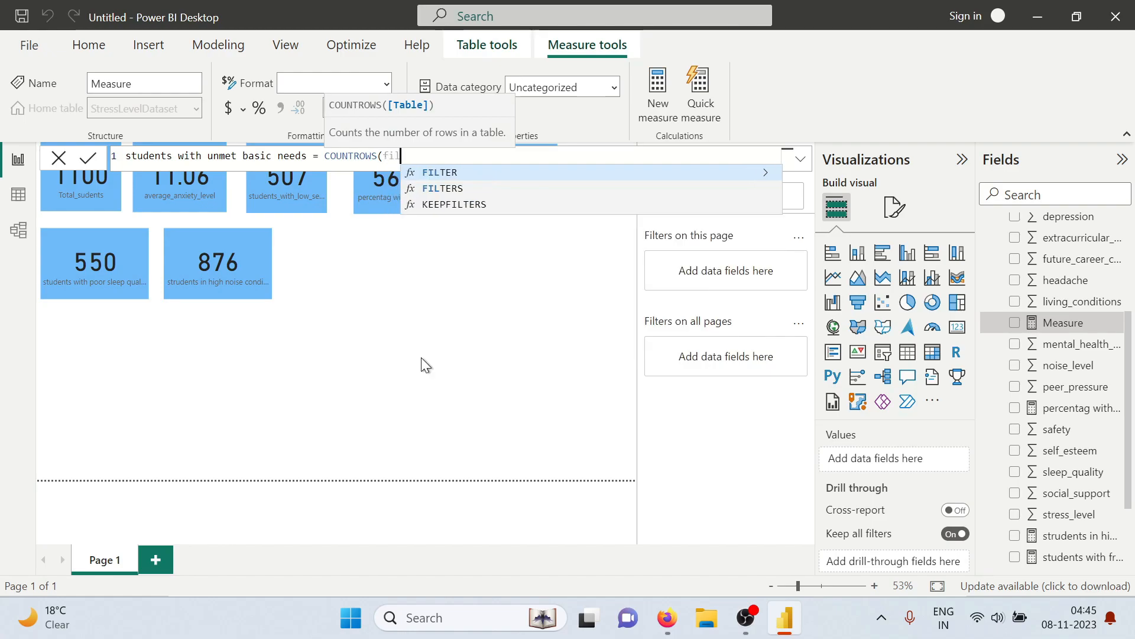
key("Tab")
type("stre")
key("Tab")
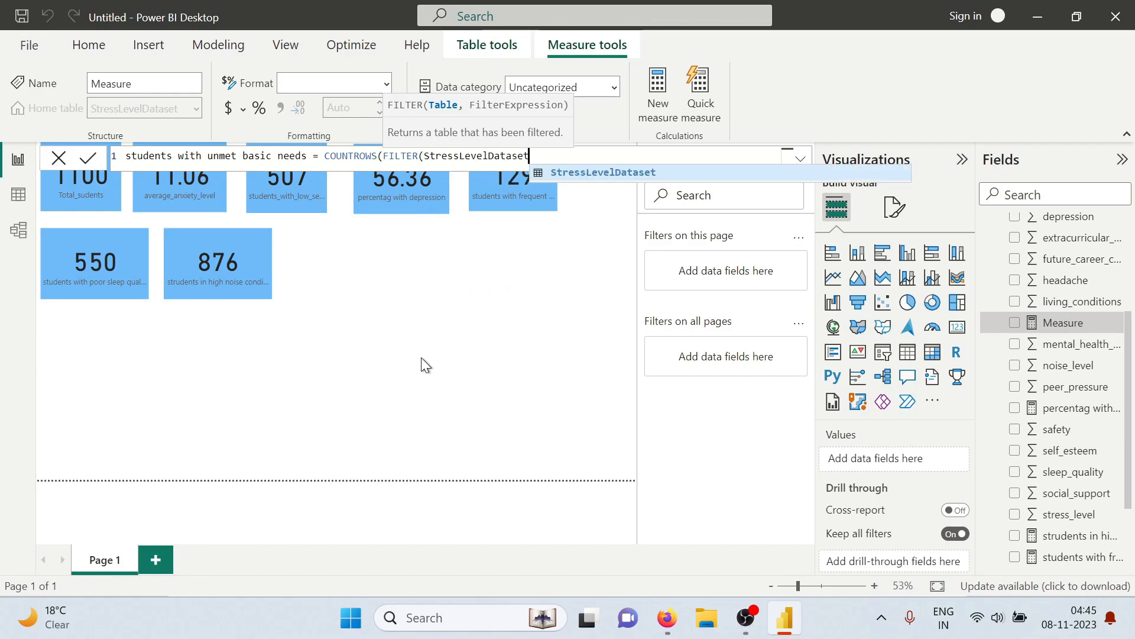
Complete the unmet basic needs measure with the filter condition StressLevelDataset[basic_needs]<=2 and commit it
type(",stre")
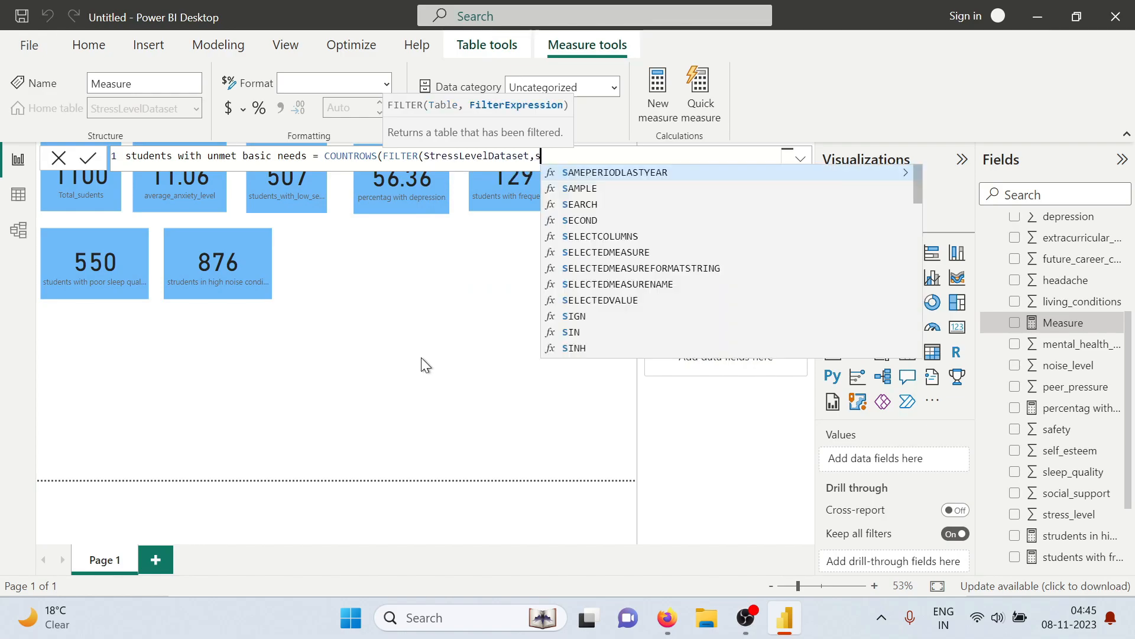
key("Tab")
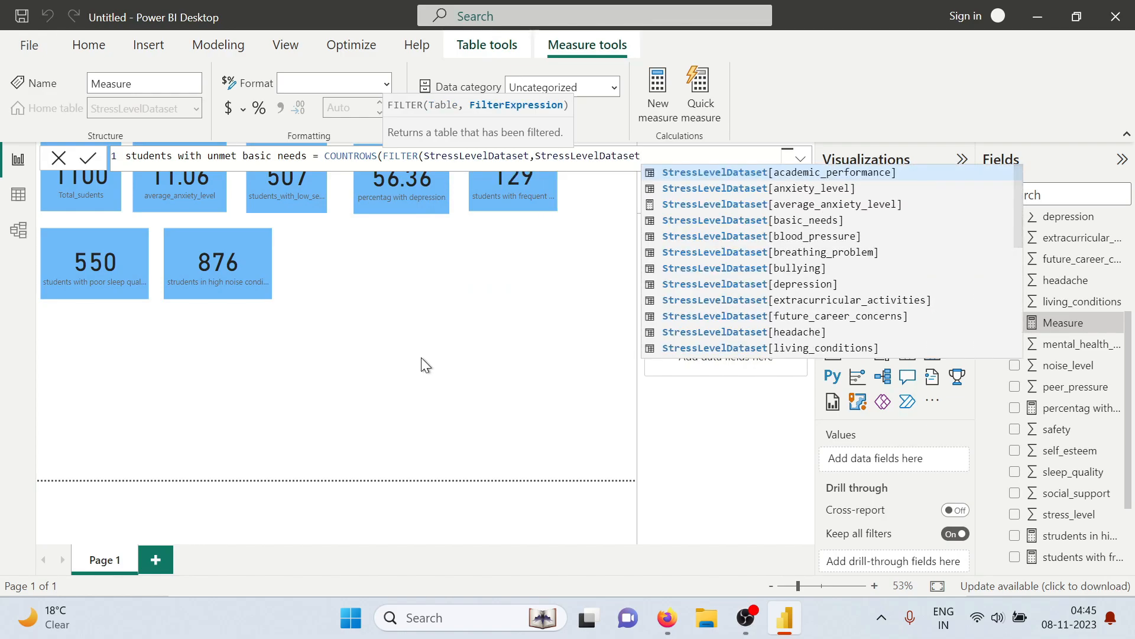
type("[basic")
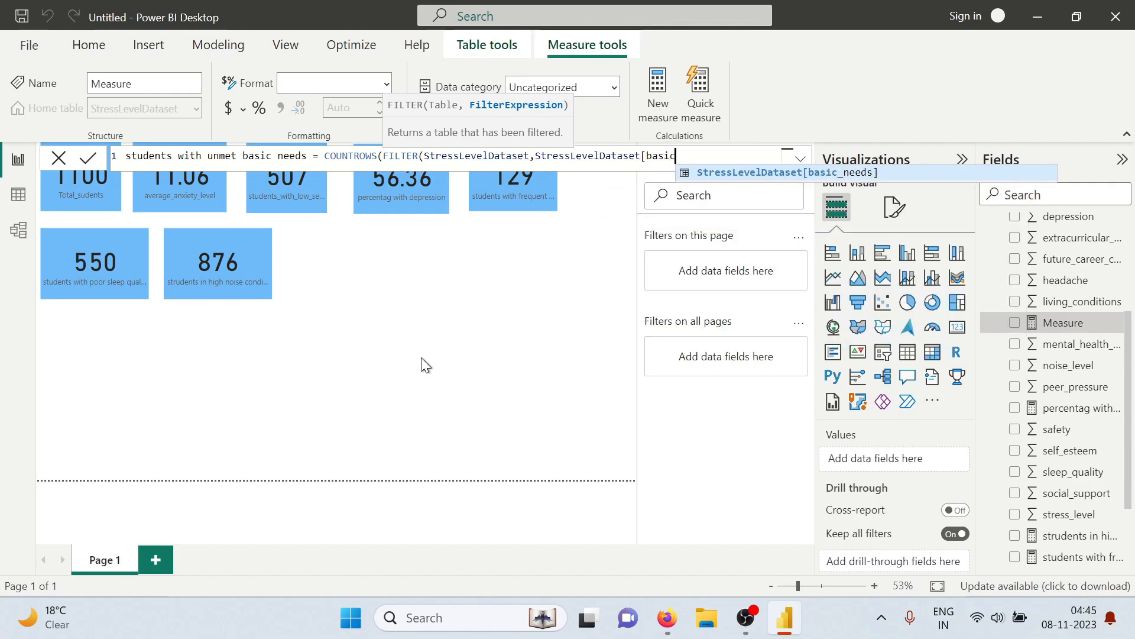
type("_needs")
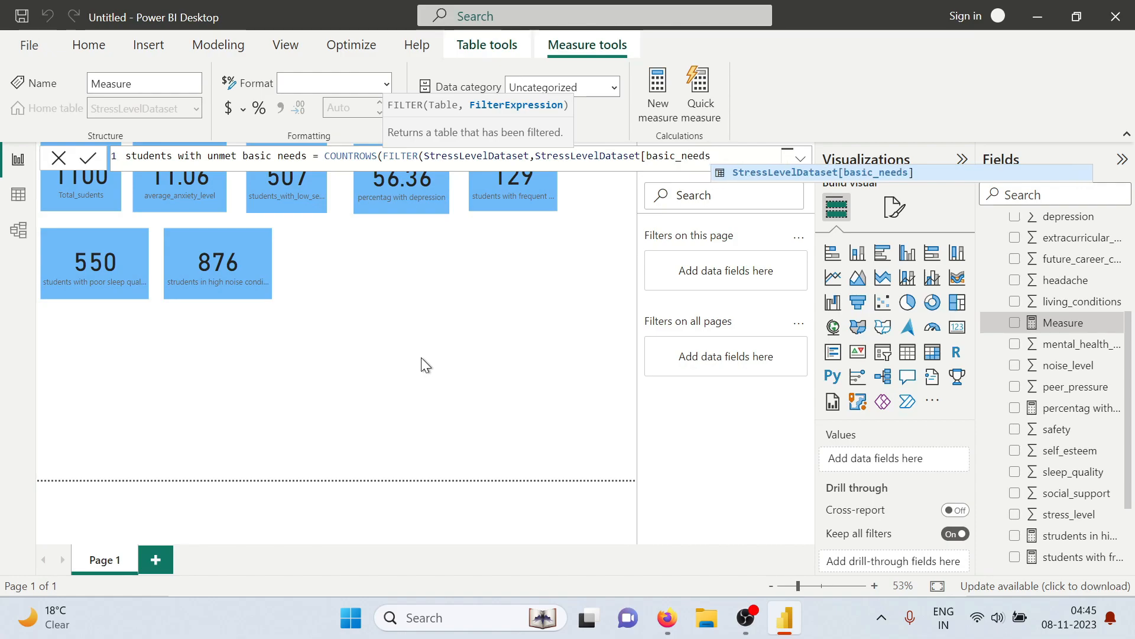
type("]<=2")
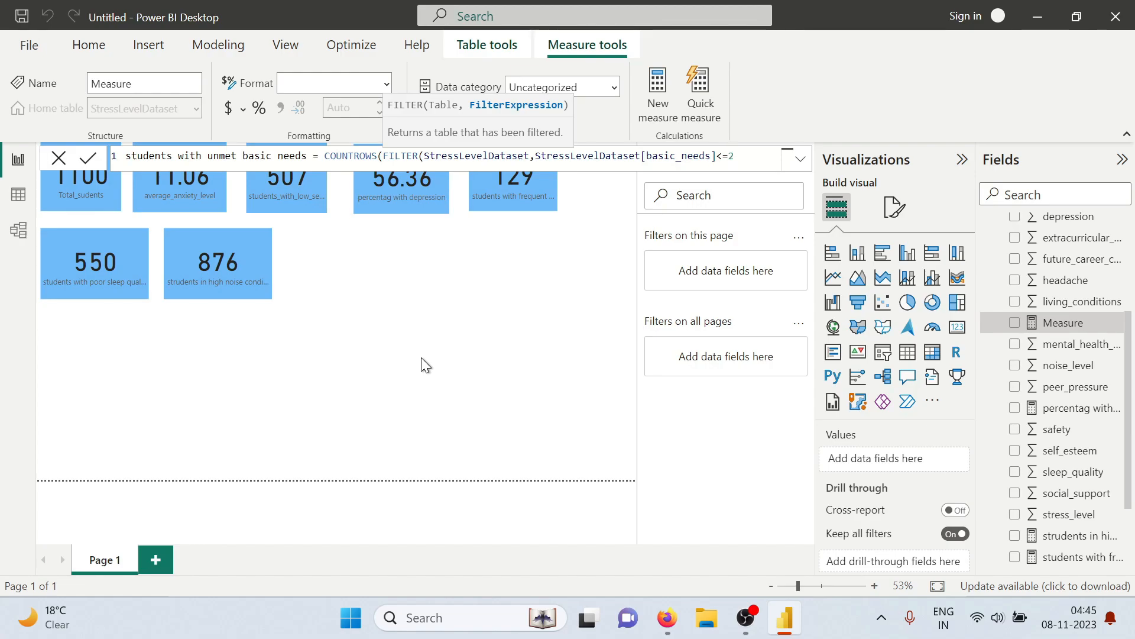
type("))")
key("Return")
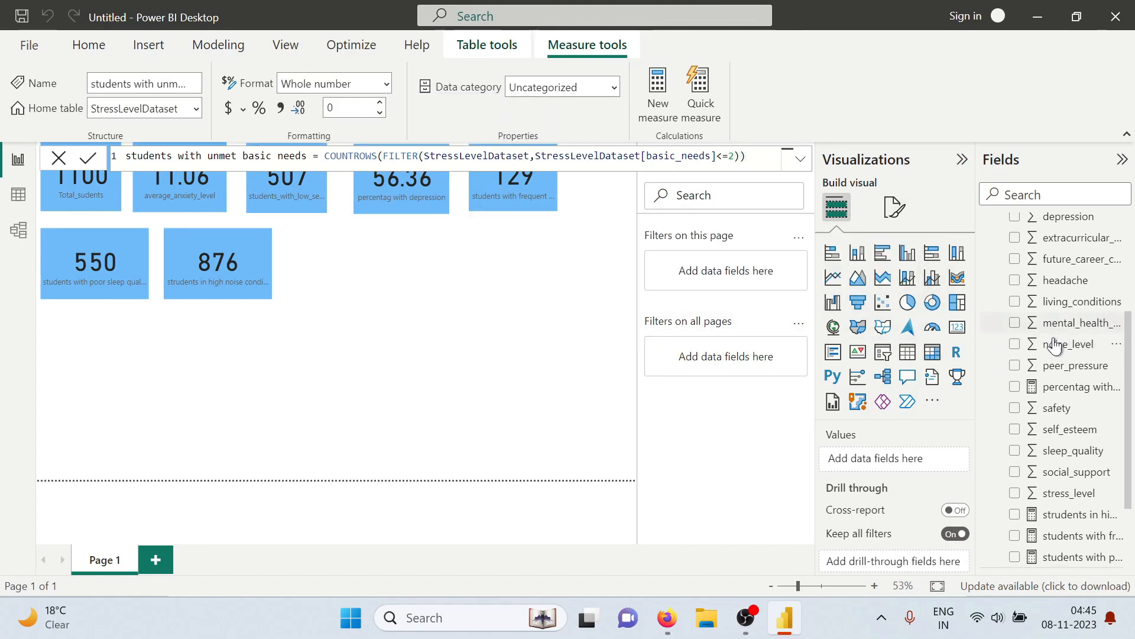
Add the unmet basic needs measure as a card beside the high noise conditions card, widened to show its full label
scroll(1049, 464, "down", 3)
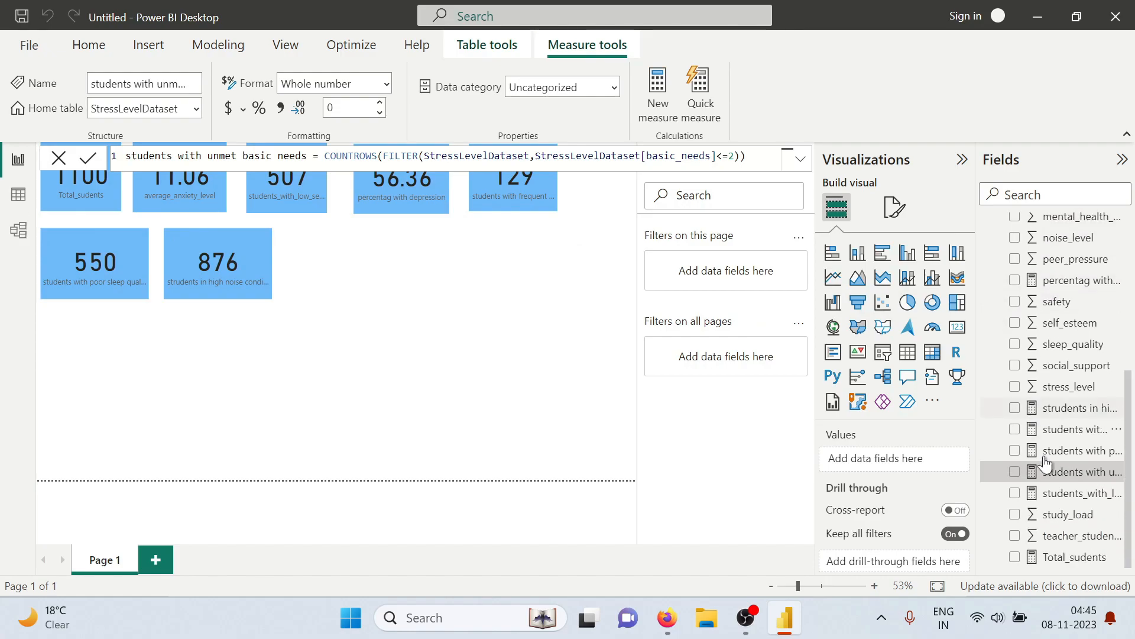
left_click(1015, 473)
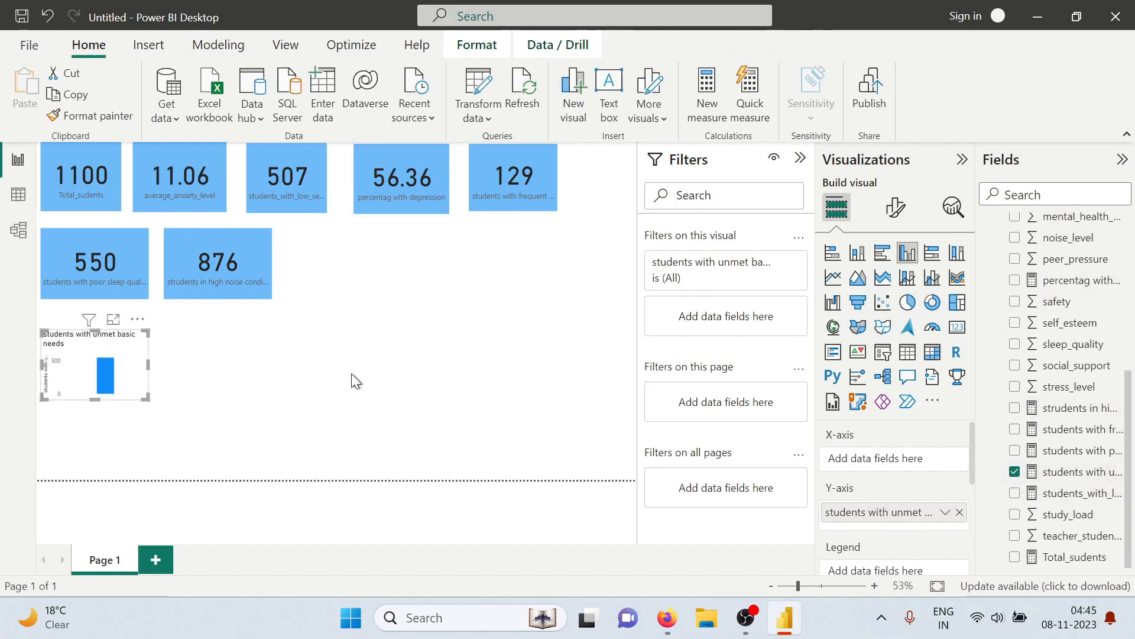
left_click_drag(73, 388, 348, 289)
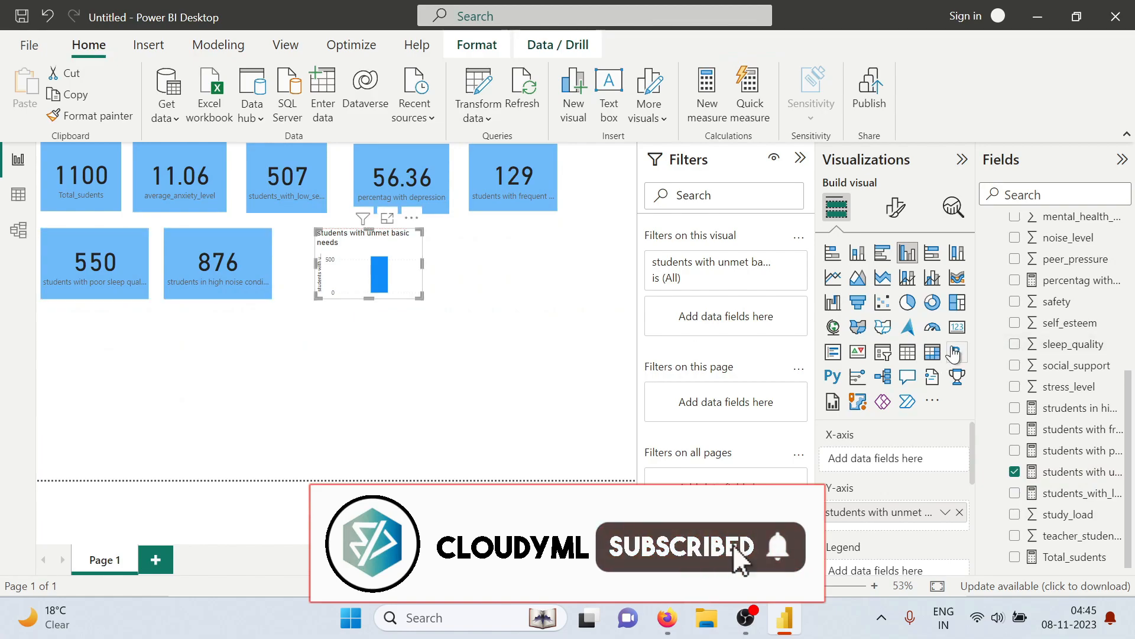
left_click(958, 327)
left_click_drag(367, 271, 434, 268)
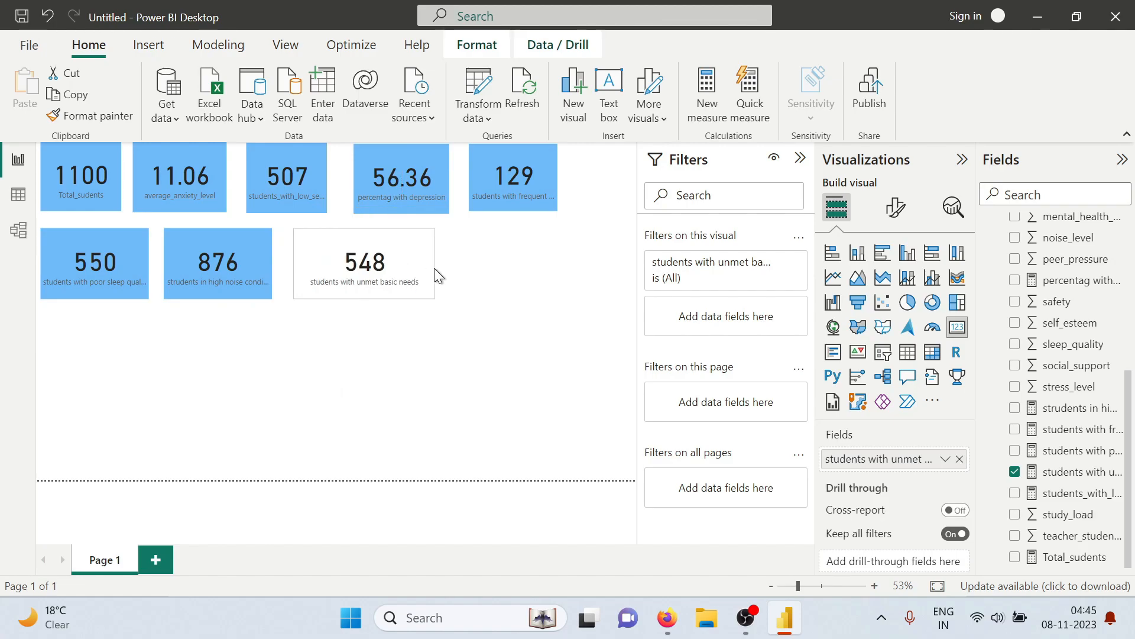
left_click(375, 283)
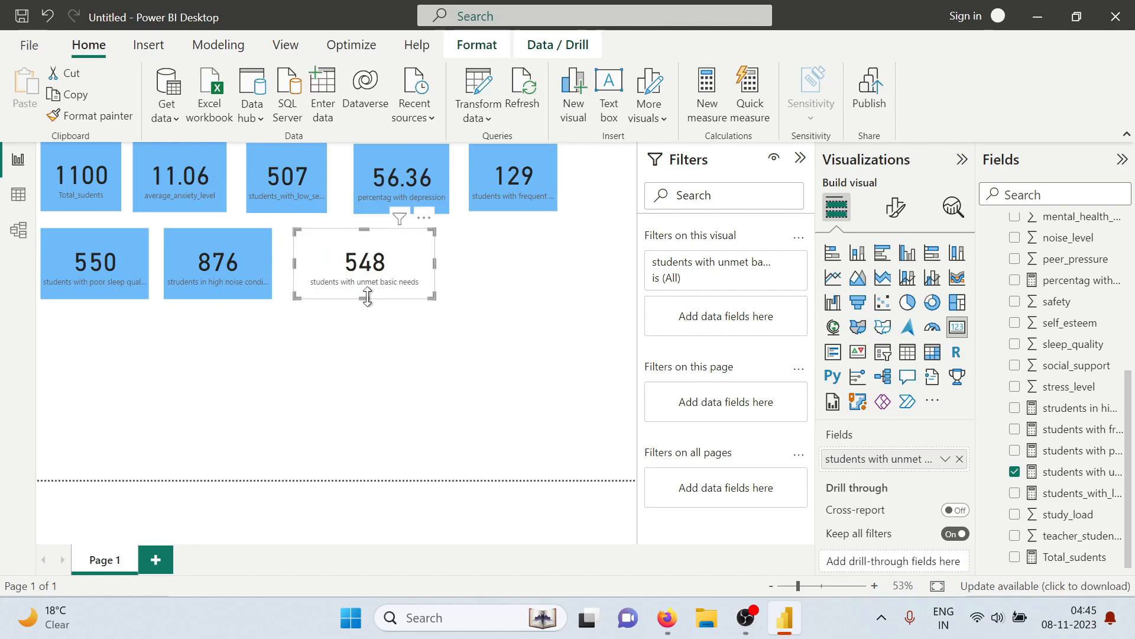
Copy the high noise conditions card's formatting onto the unmet basic needs card and nudge that card slightly closer to its neighbour
left_click(192, 268)
left_click(112, 117)
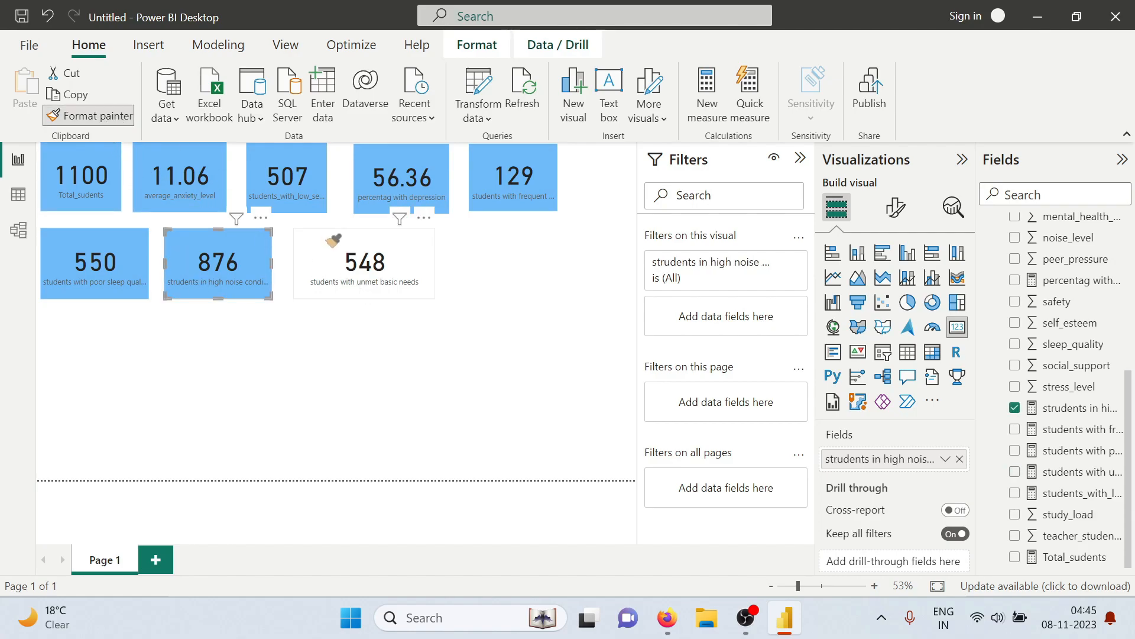
left_click(371, 287)
left_click_drag(374, 285, 368, 288)
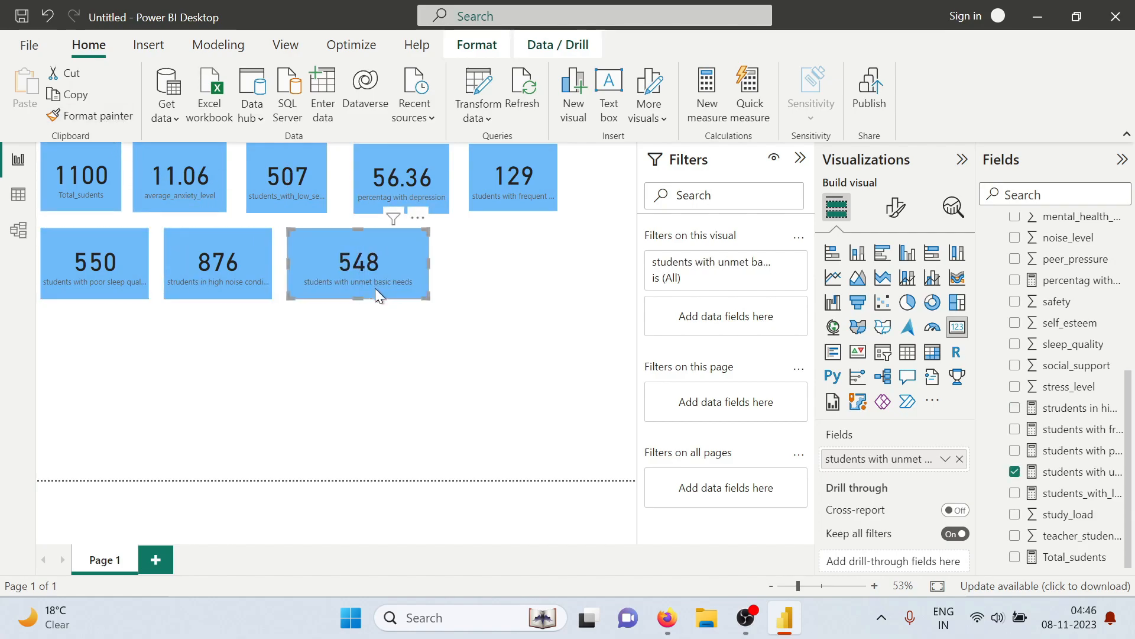
left_click(563, 436)
Check the below-average academic performance question in the tasks PDF, return to Power BI and start a measure whose name begins with "belo"
key("alt+Tab")
scroll(423, 406, "down", 2)
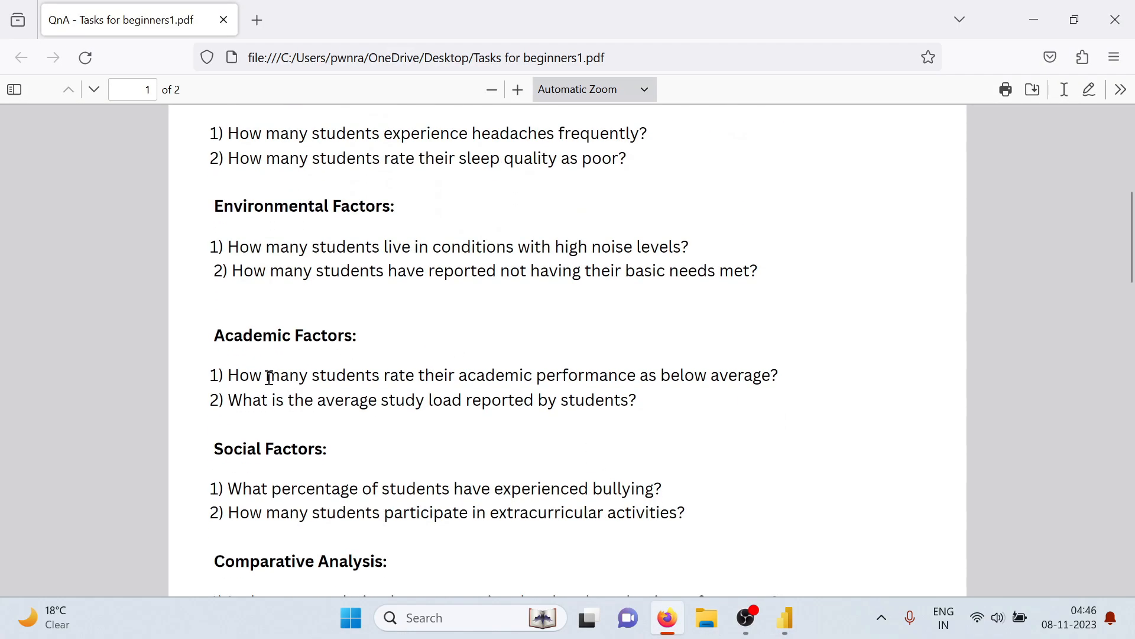
scroll(355, 366, "down", 2)
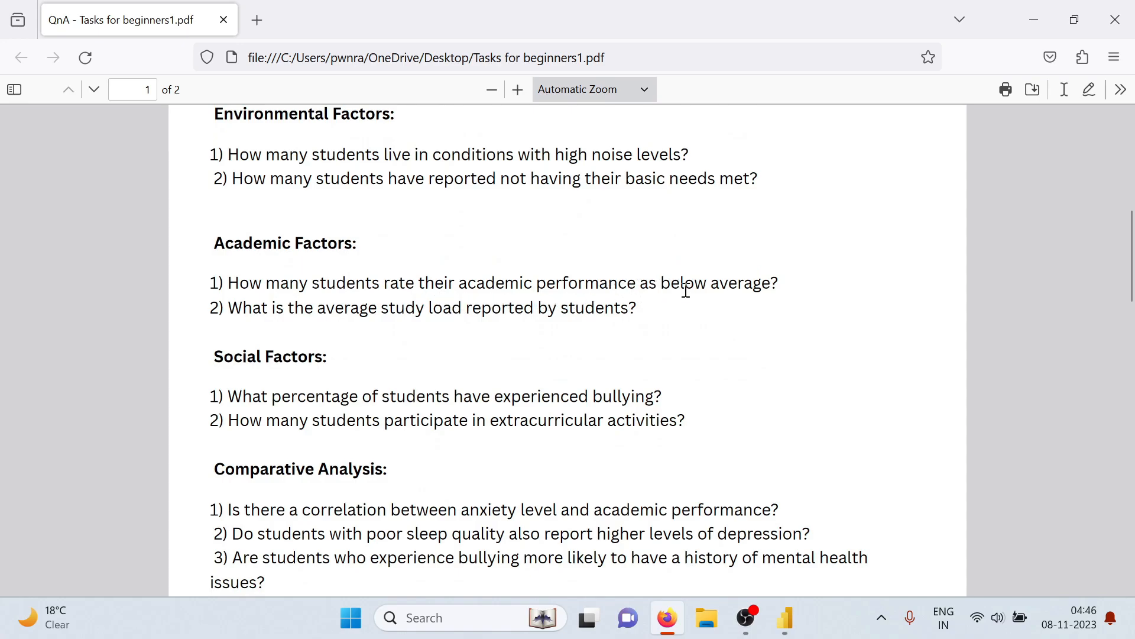
key("alt+Tab")
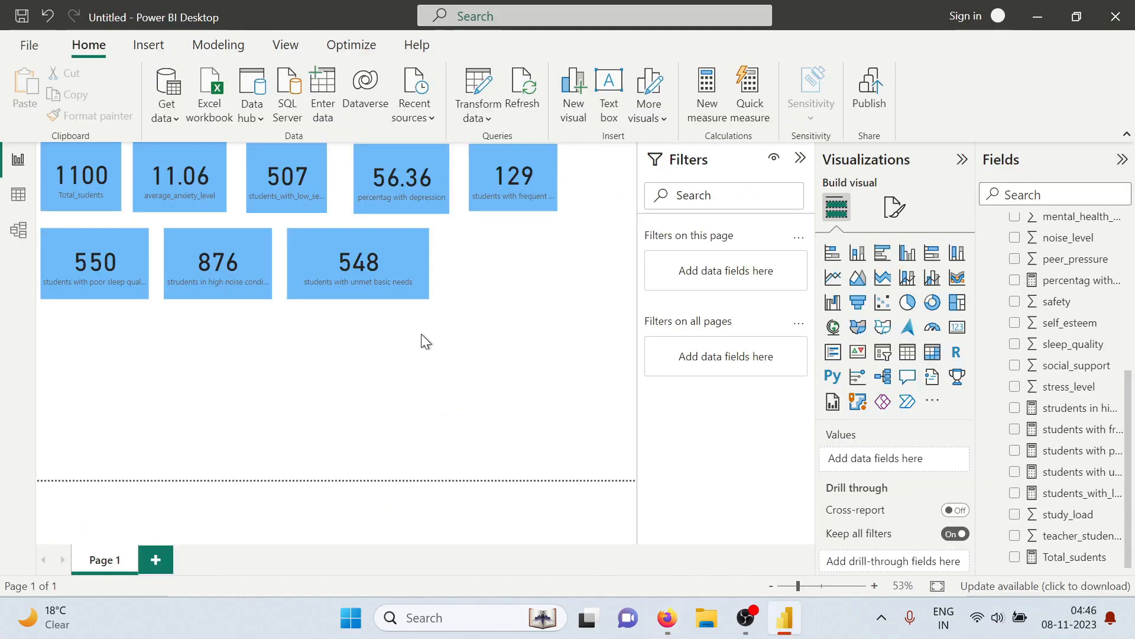
left_click(707, 112)
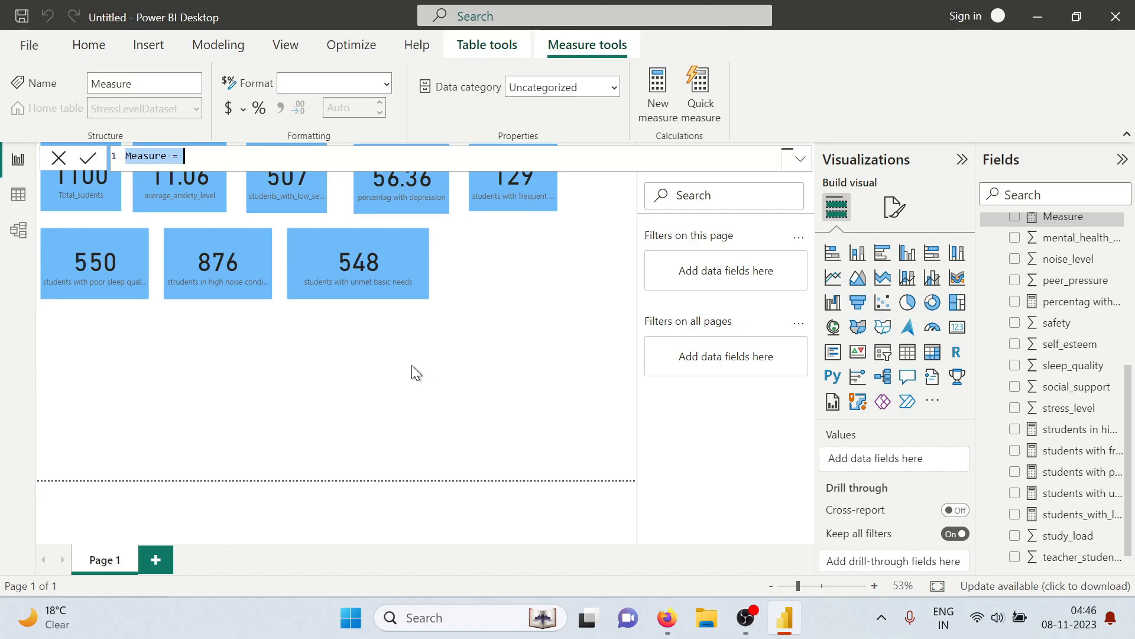
type("below ac")
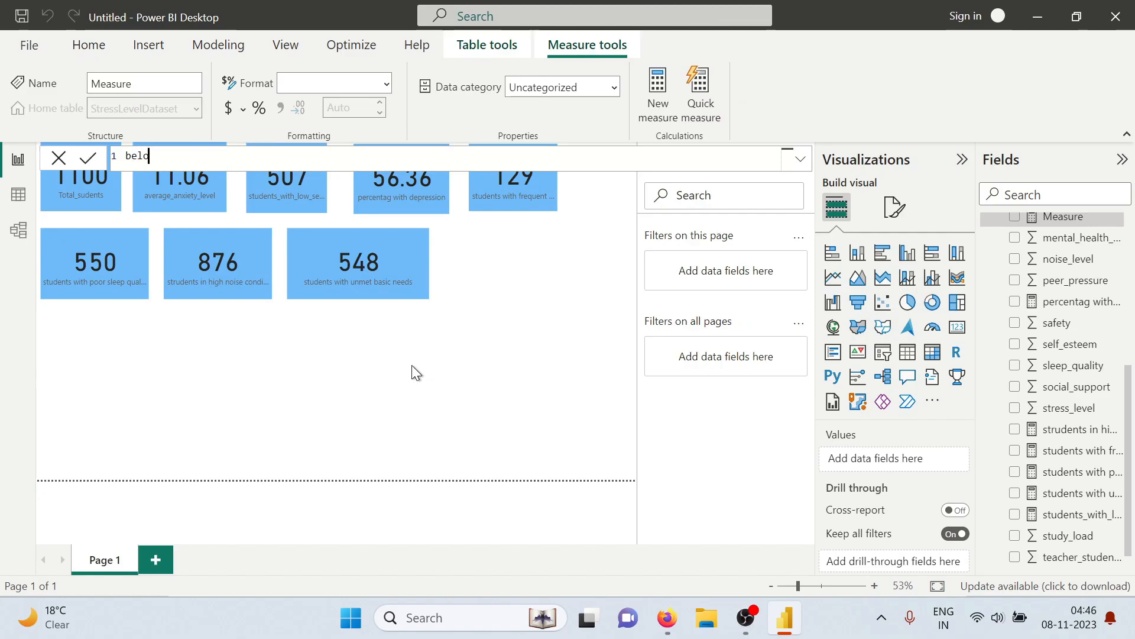
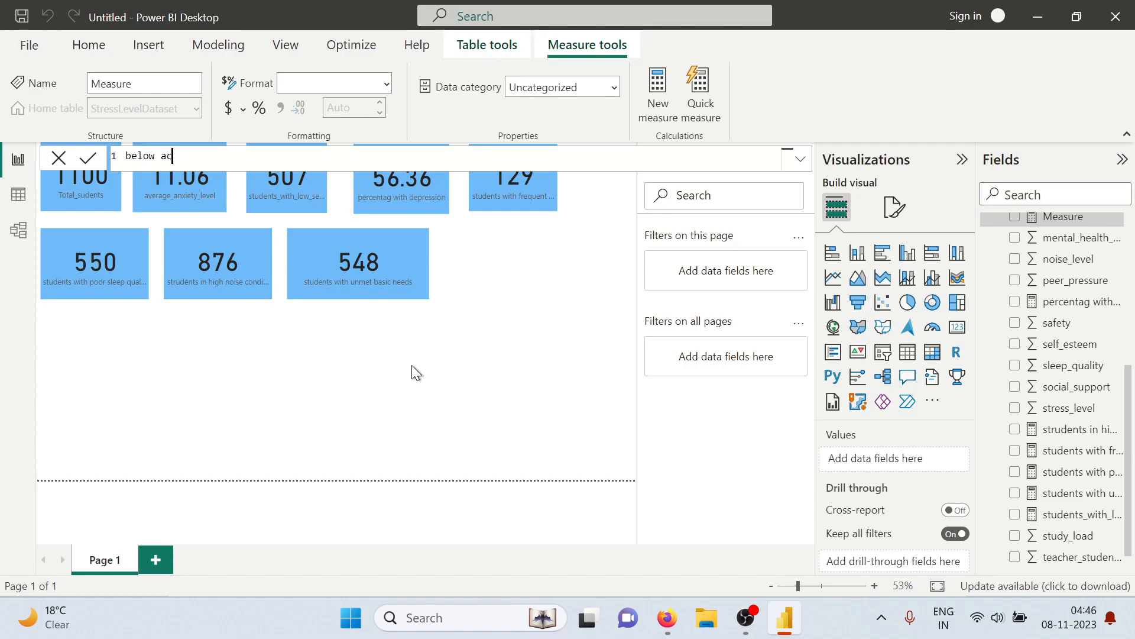
Complete the new measure's name as "below average academic performance", followed by an equals sign
key("BackSpace")
type("verage aca")
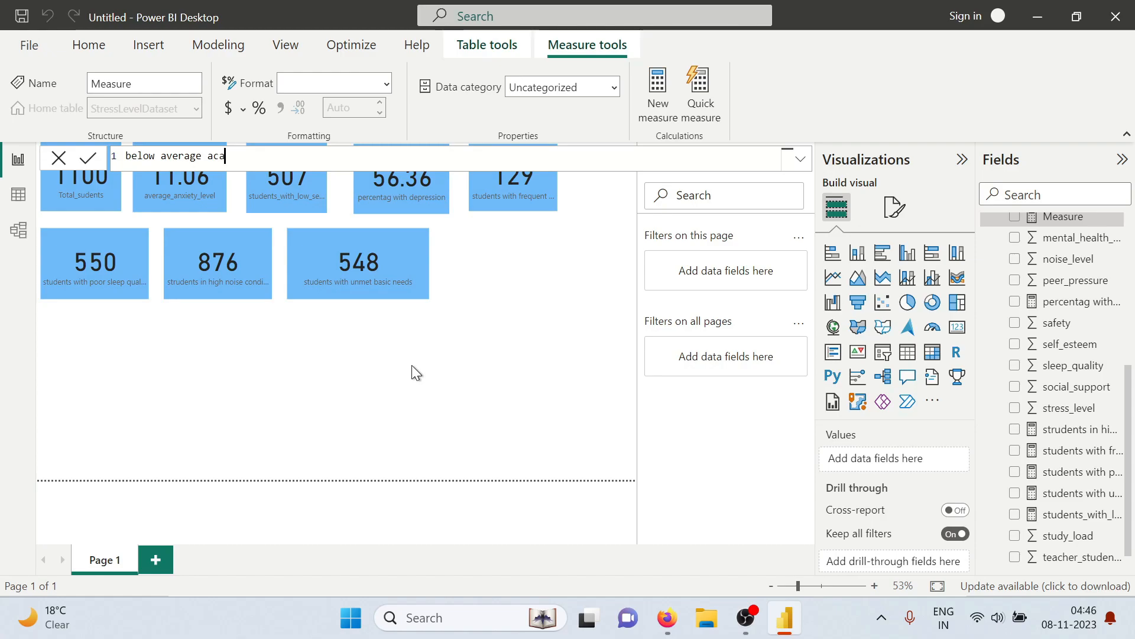
type("demic per")
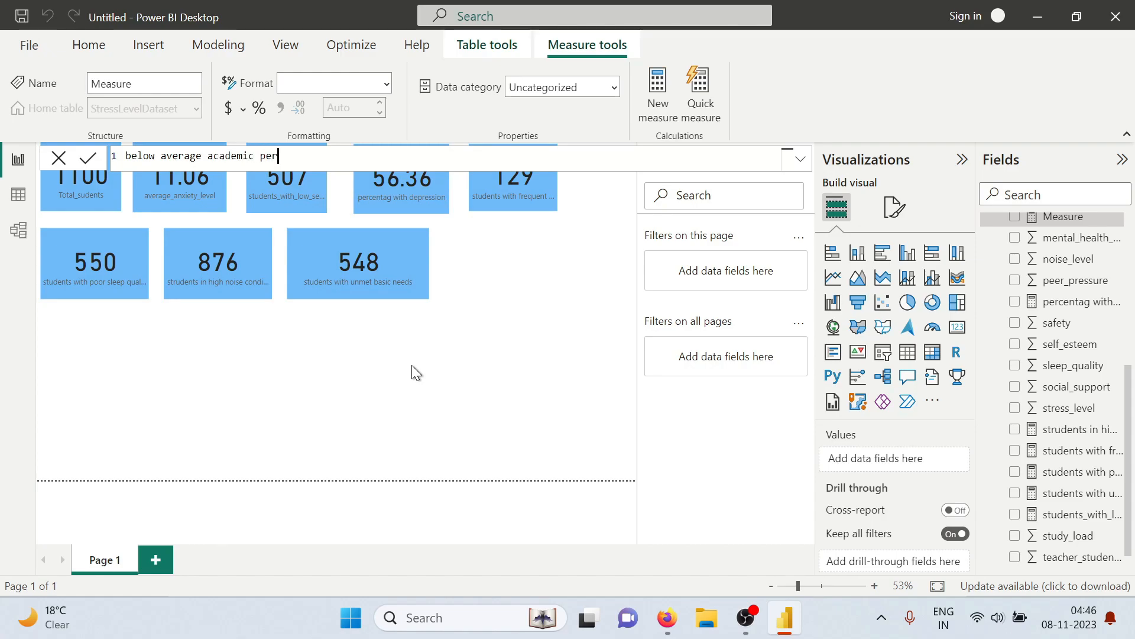
type("formance = ")
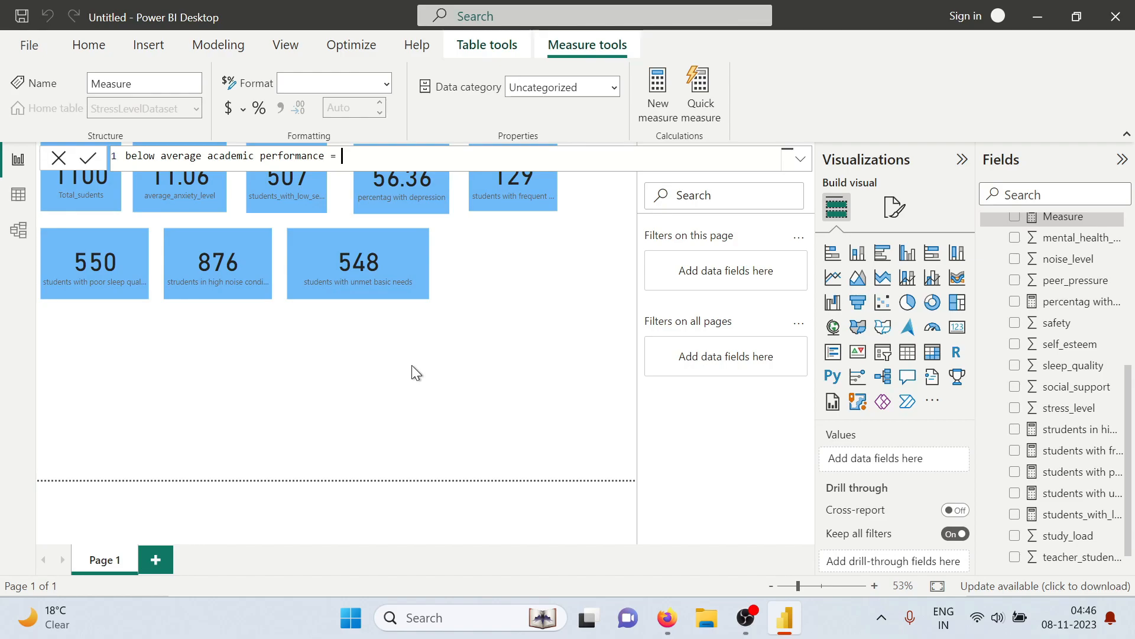
type("count")
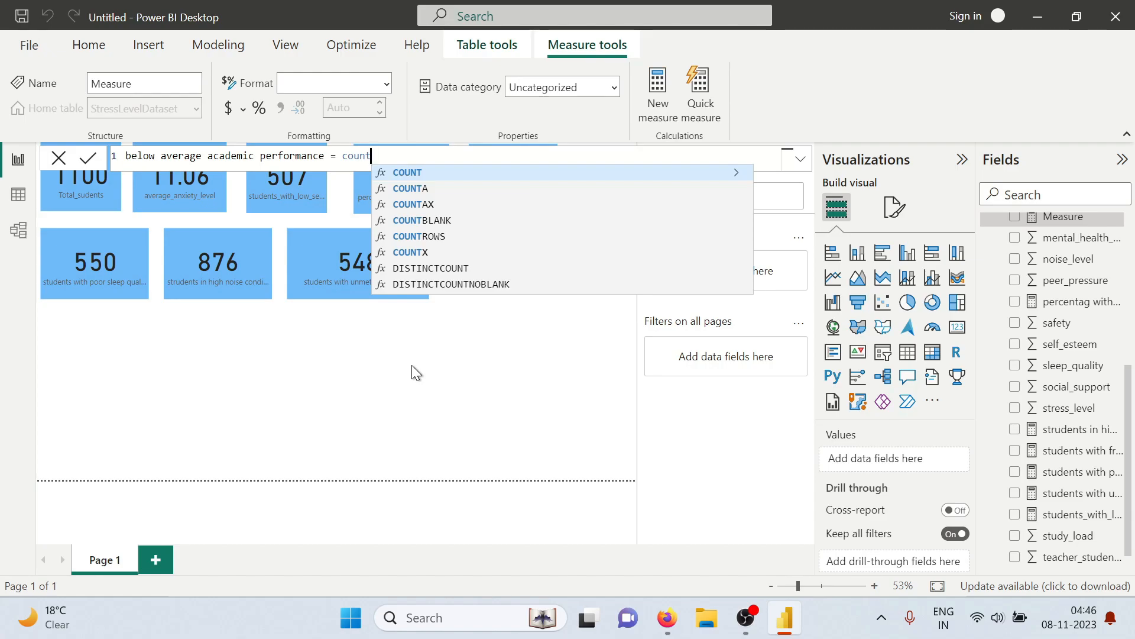
type("ro")
Begin the below average academic performance formula with COUNTROWS around a FILTER on the StressLevelDataset table
key("Tab")
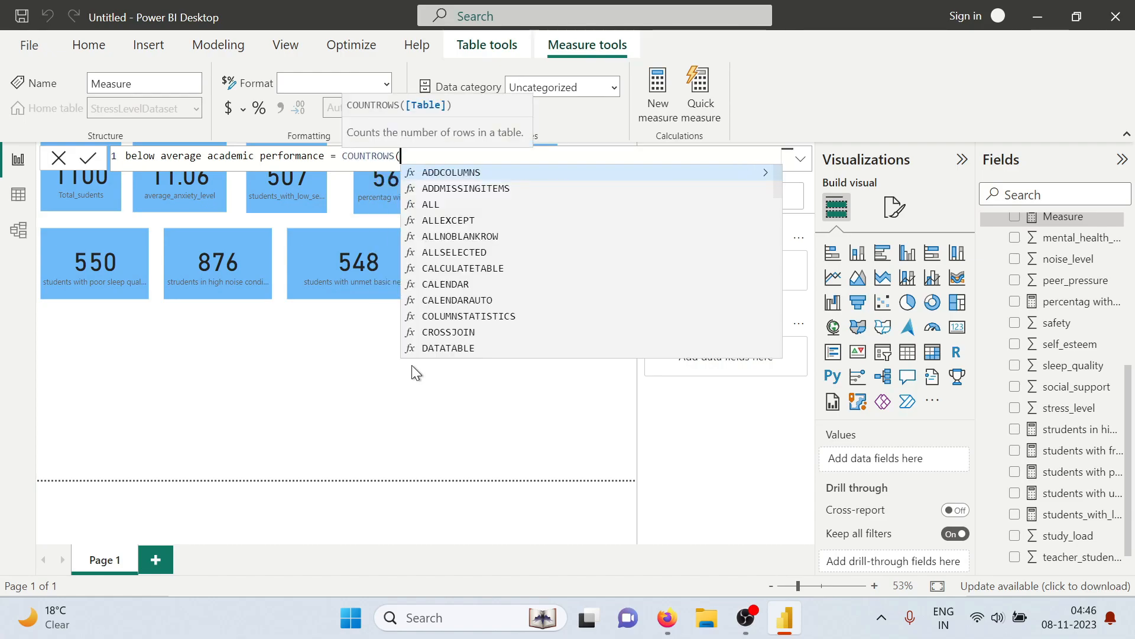
type("d")
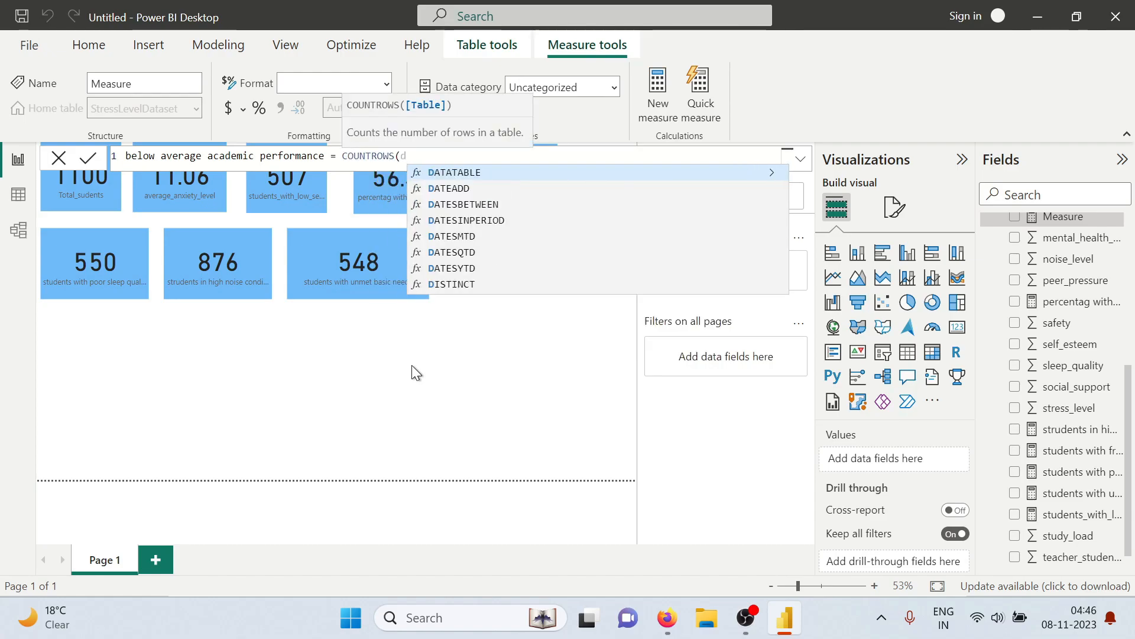
key("BackSpace")
type("fil")
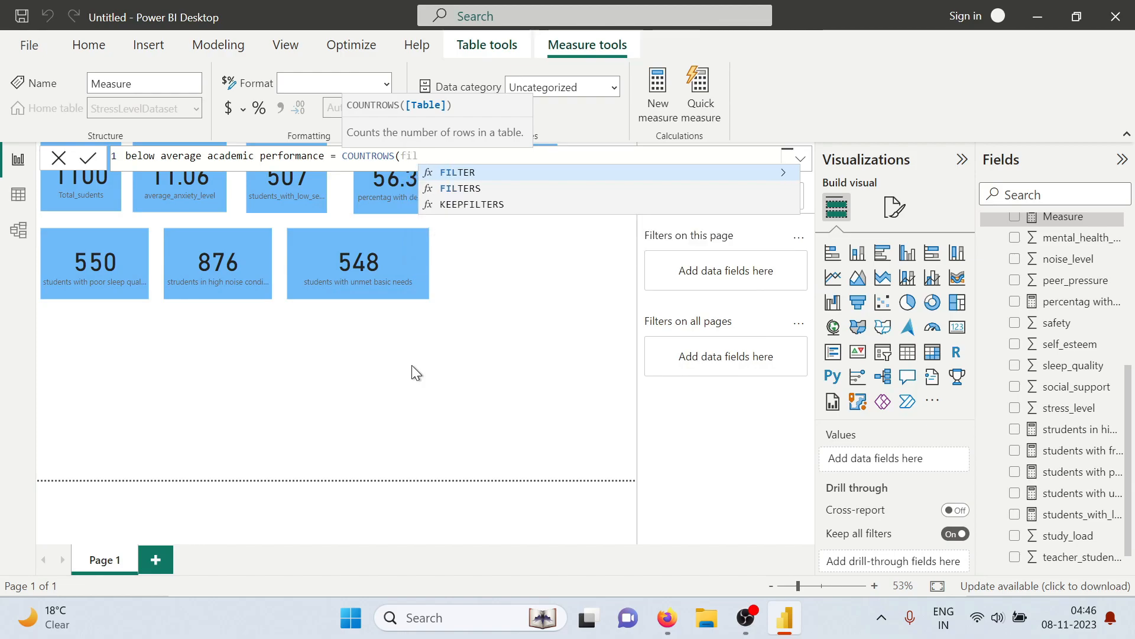
key("Tab")
type("s")
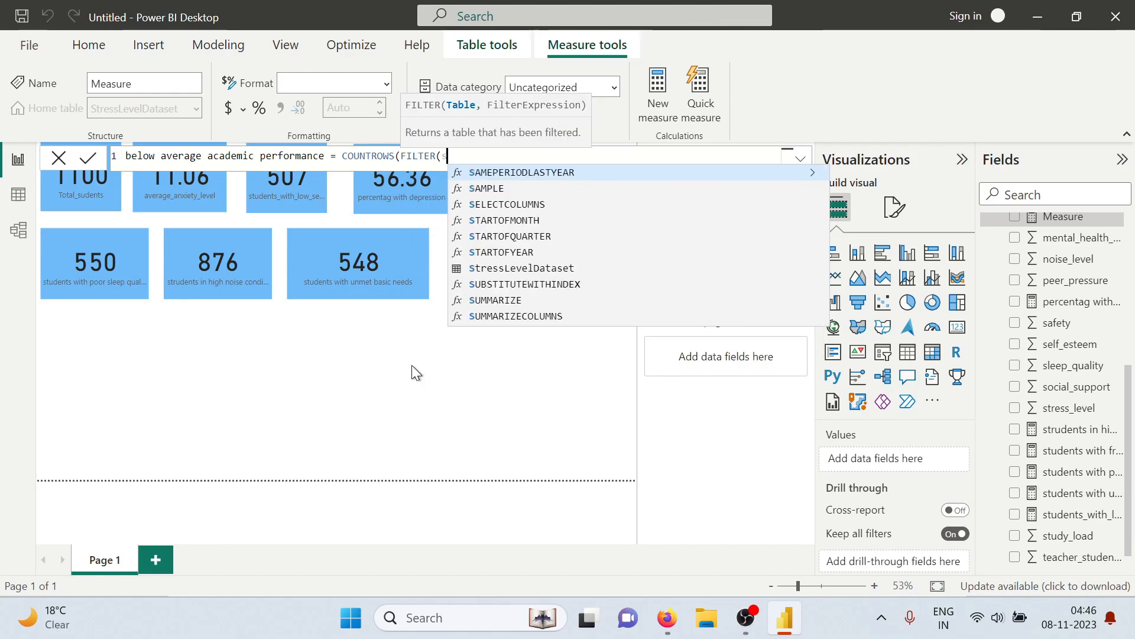
type("tre")
key("Tab")
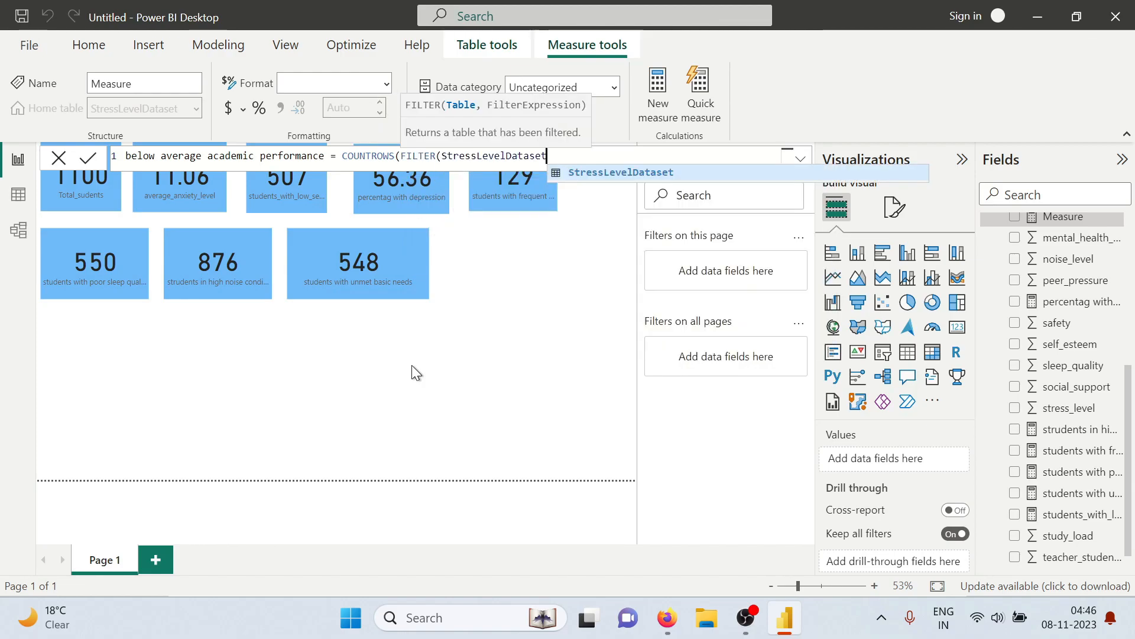
Complete the measure with the filter condition StressLevelDataset[academic_performance]<3, close both functions and commit it
type(",stre")
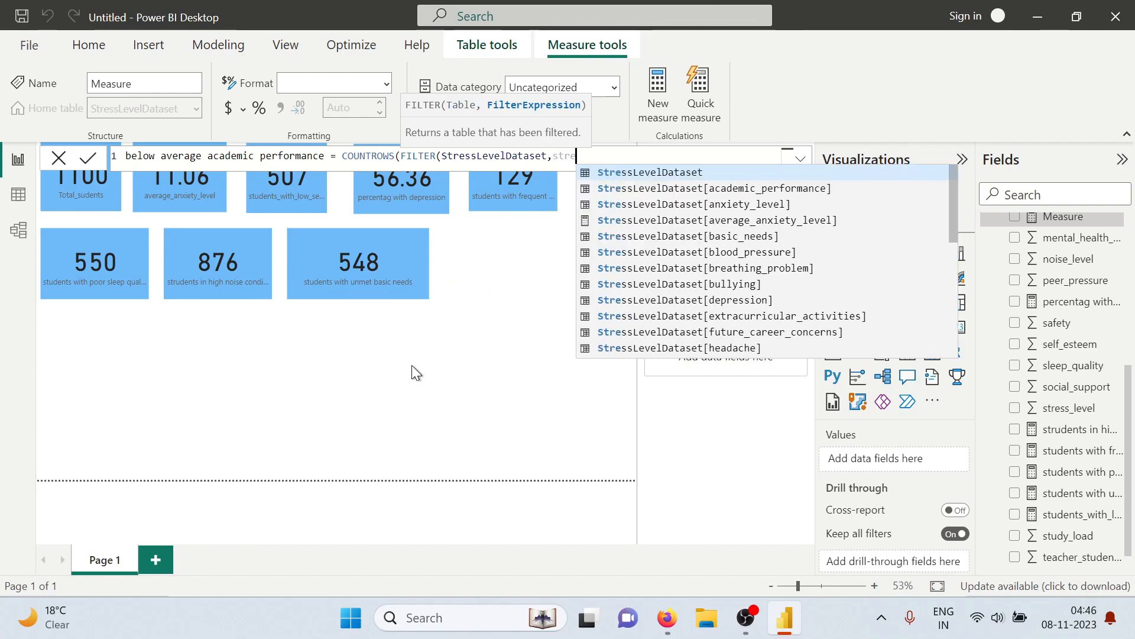
key("Tab")
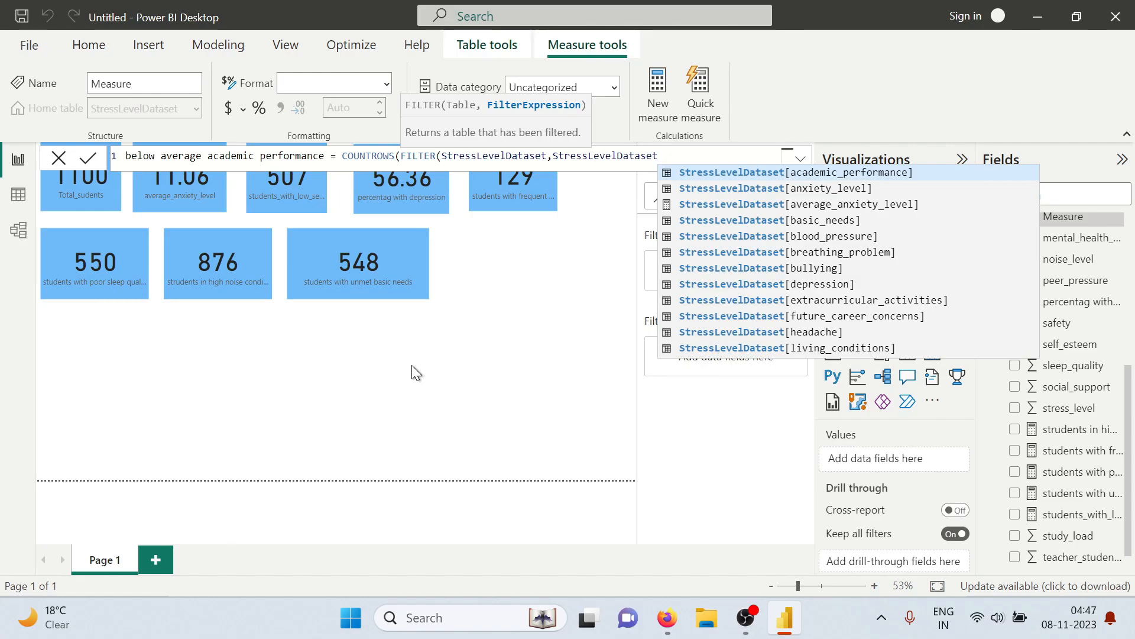
type("[")
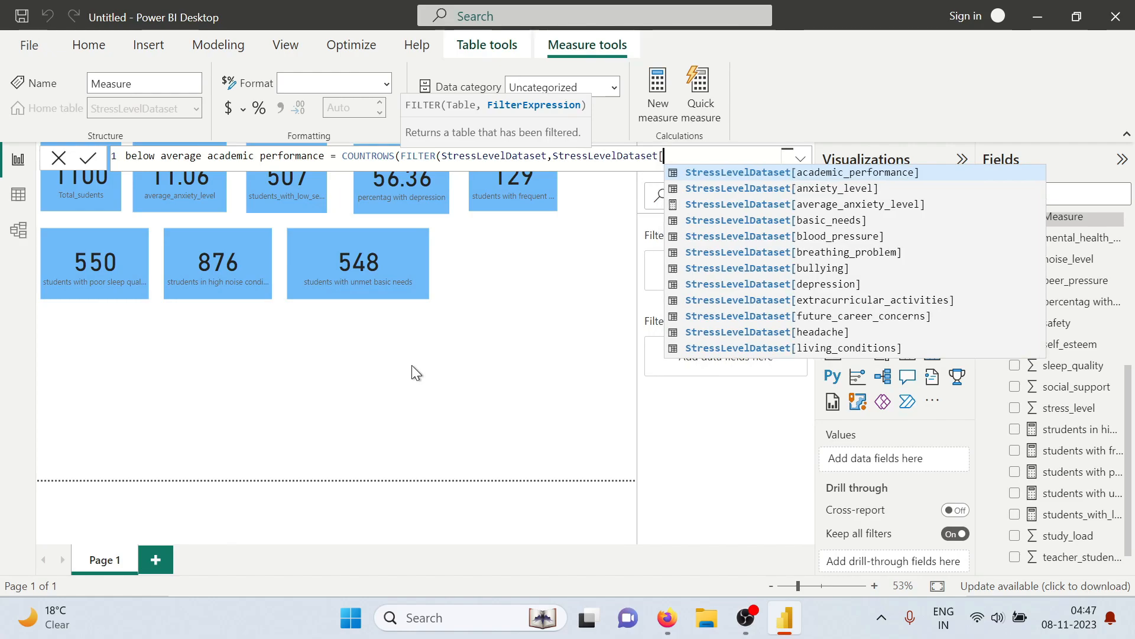
type("ac")
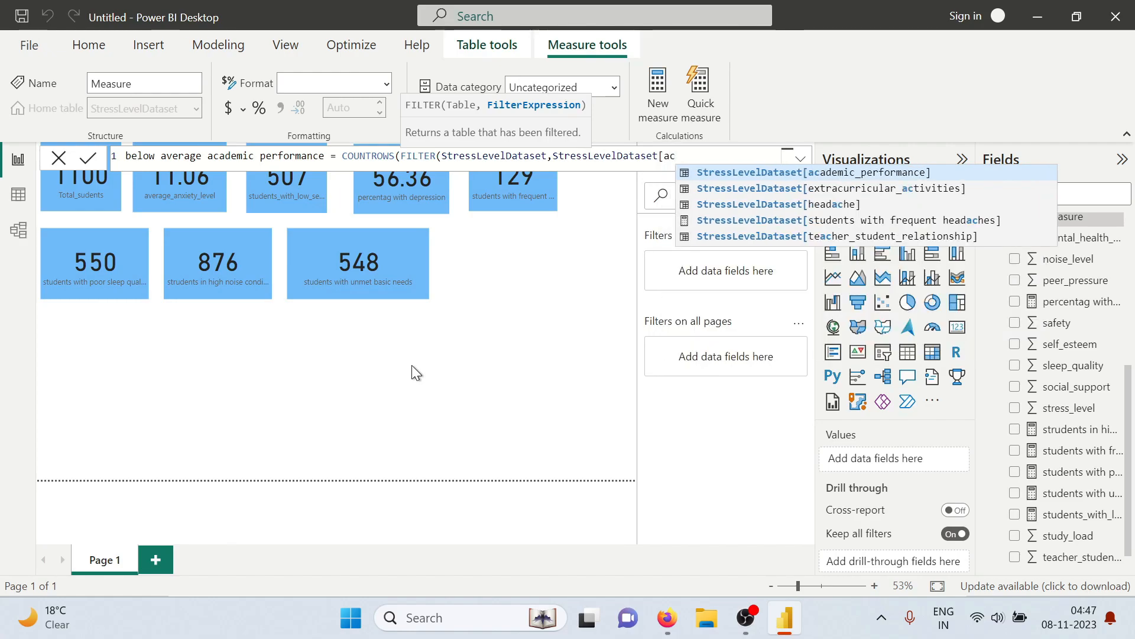
key("Tab")
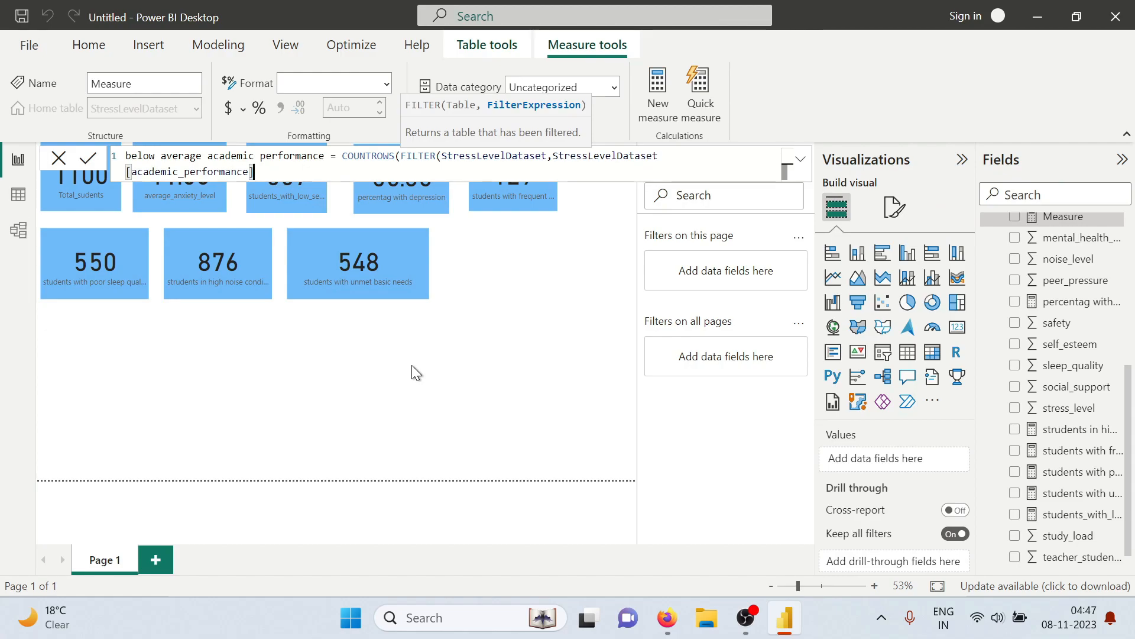
type("<")
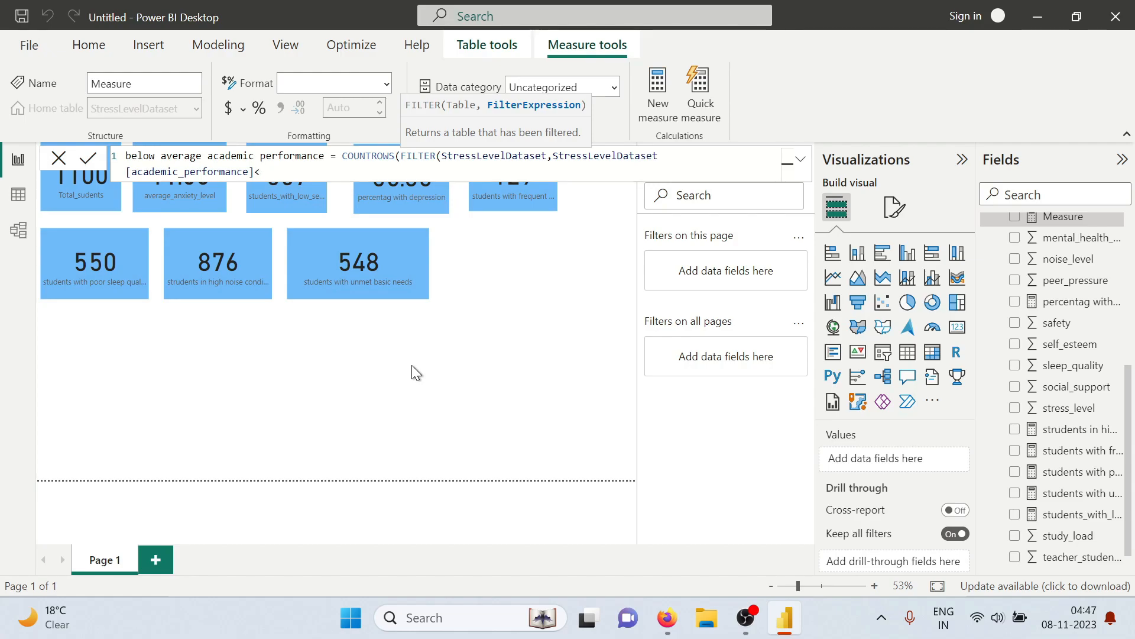
type("3))")
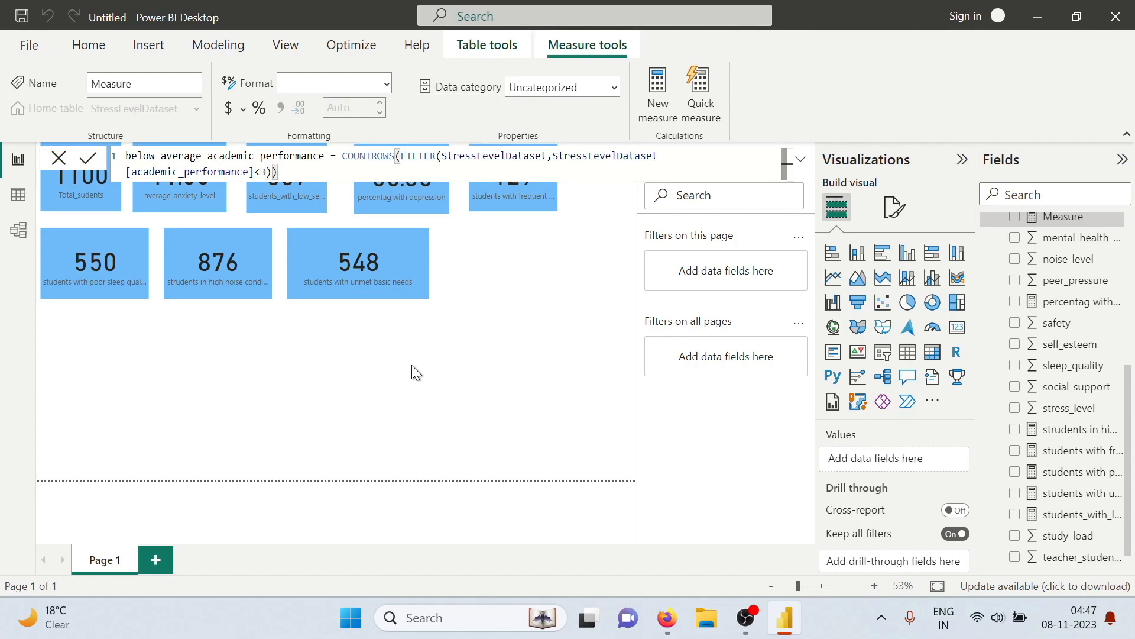
key("Return")
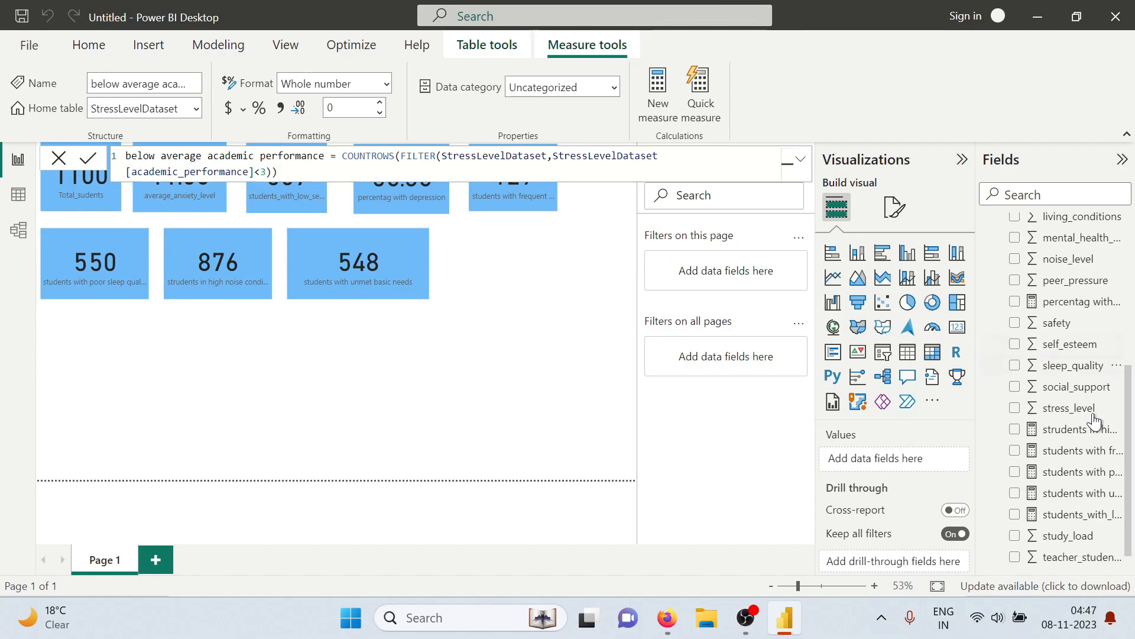
Add the below average academic performance measure as a card beside the unmet basic needs card, widened to show its full label
scroll(1032, 378, "down", 1)
scroll(1063, 485, "up", 5)
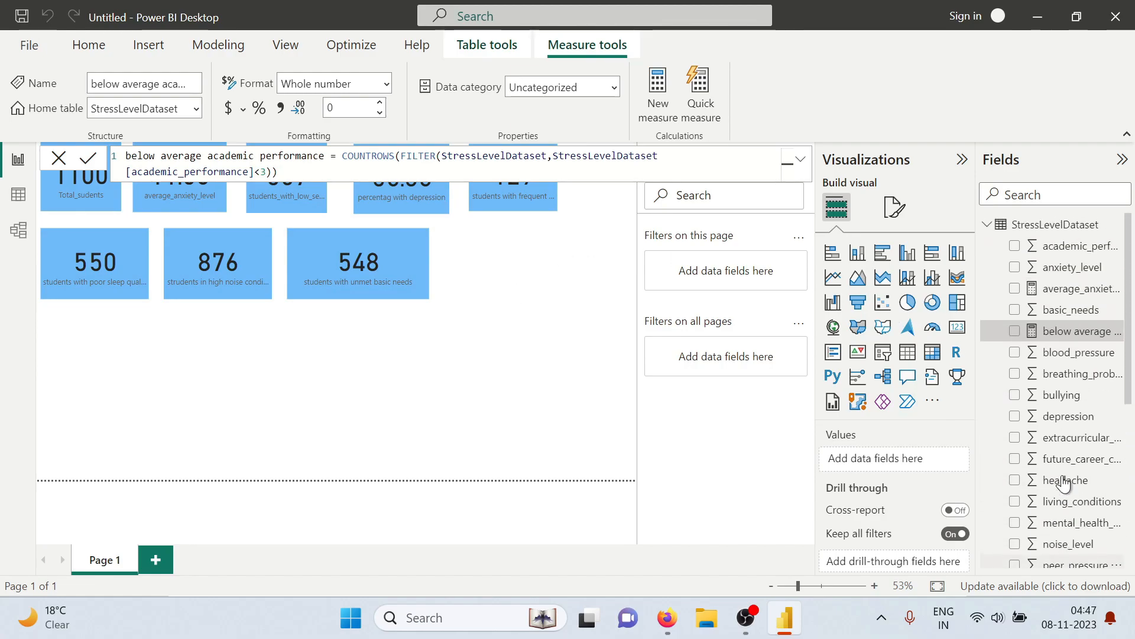
left_click(1015, 334)
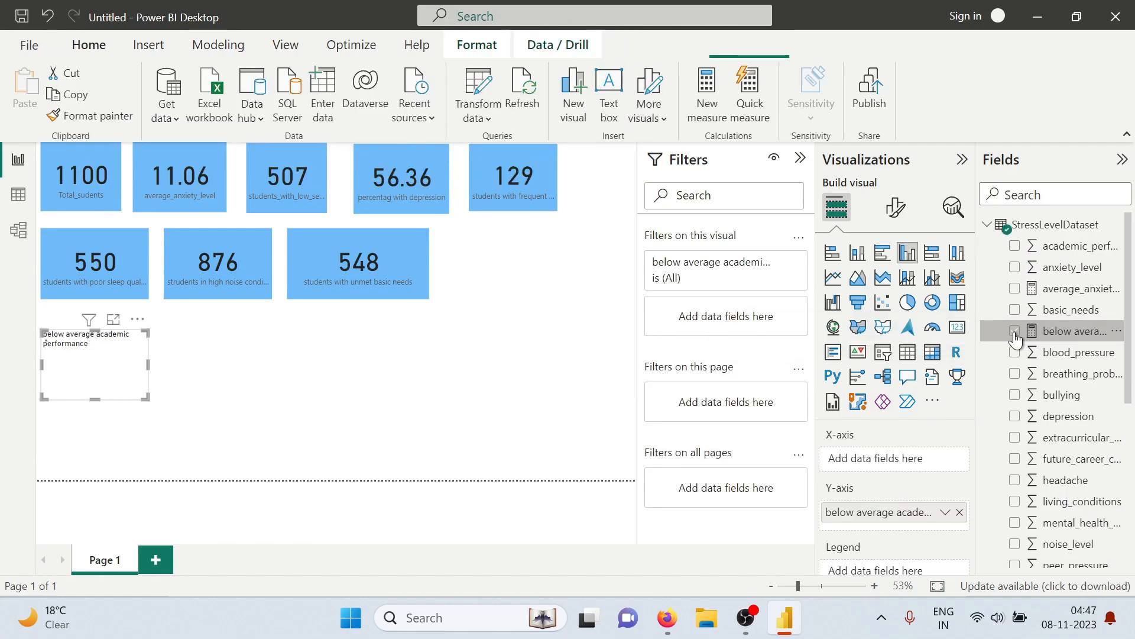
left_click_drag(108, 364, 517, 289)
left_click(957, 327)
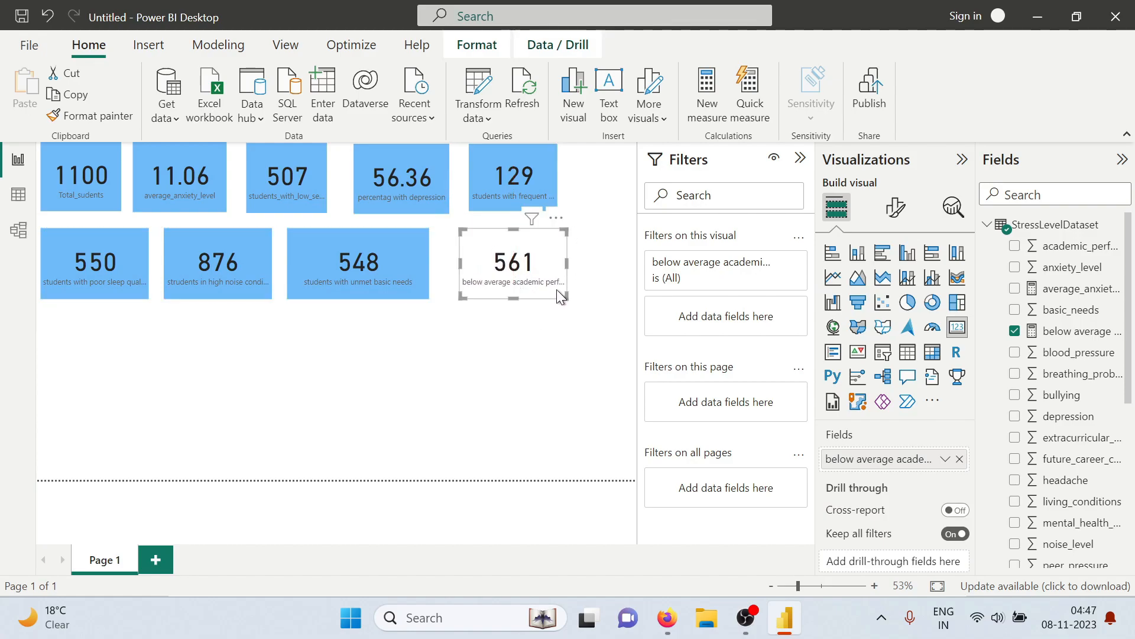
left_click_drag(572, 265, 606, 267)
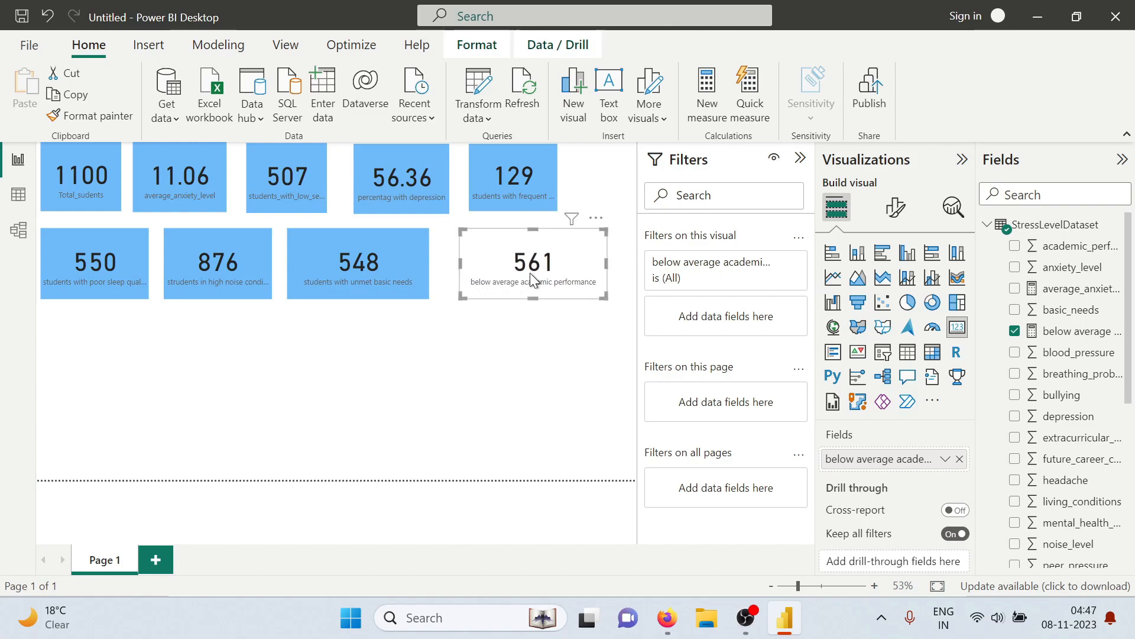
left_click_drag(535, 281, 531, 283)
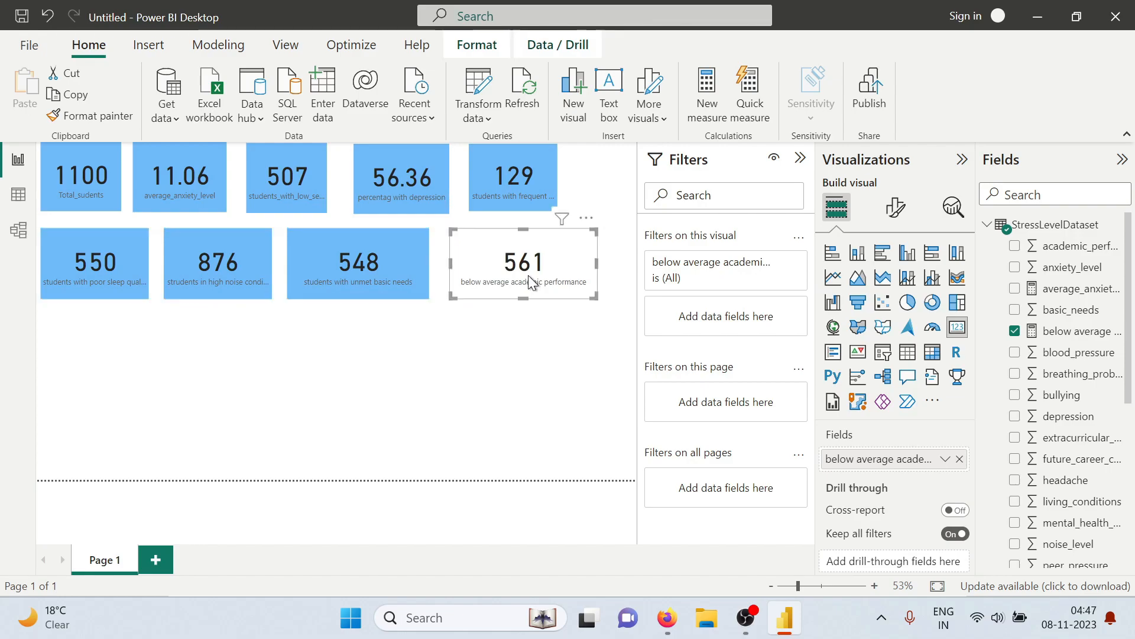
Copy the unmet basic needs card's formatting onto the below average academic performance card and clear the selection
left_click(388, 269)
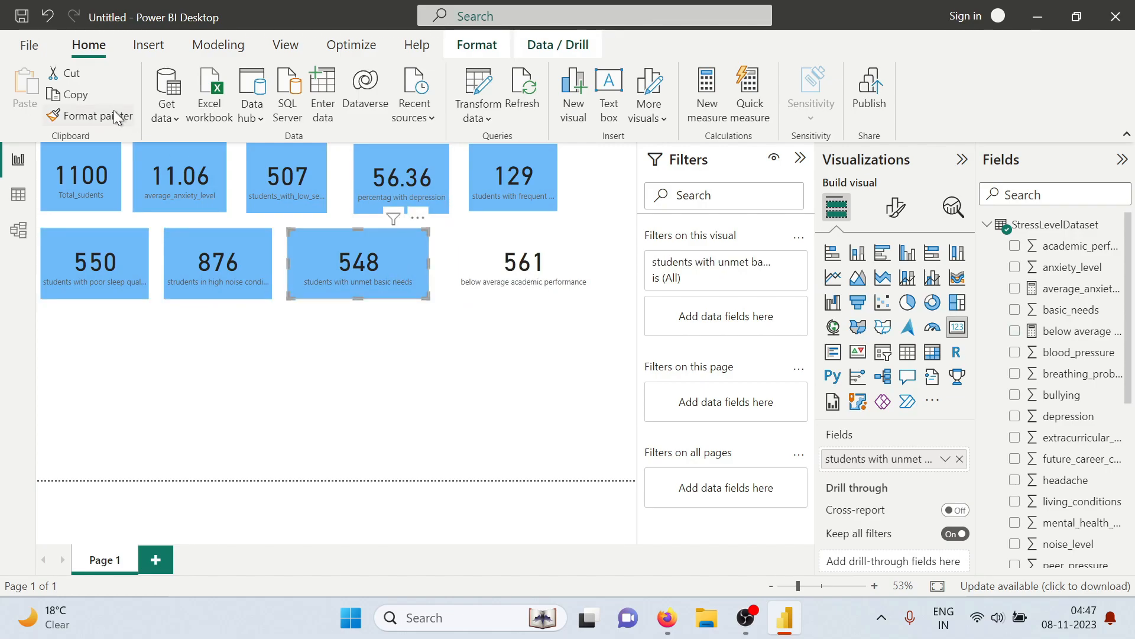
left_click(122, 117)
left_click(523, 262)
left_click(438, 379)
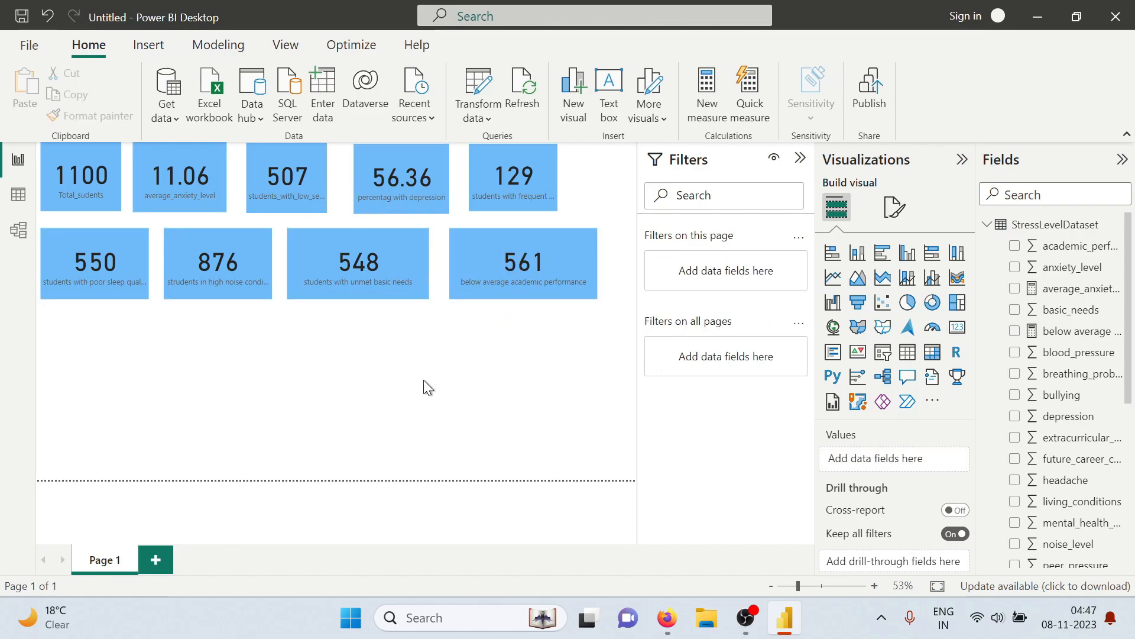
Check the average study load question in the tasks PDF, return to Power BI and start a measure named average_study_load
key("alt+Tab")
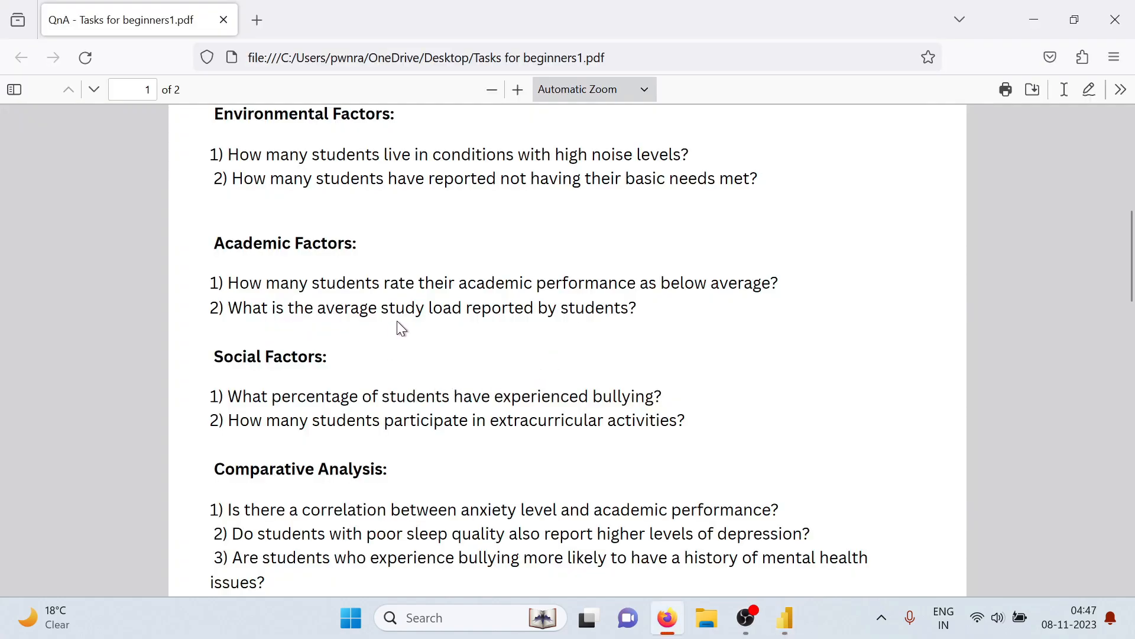
key("alt+Tab")
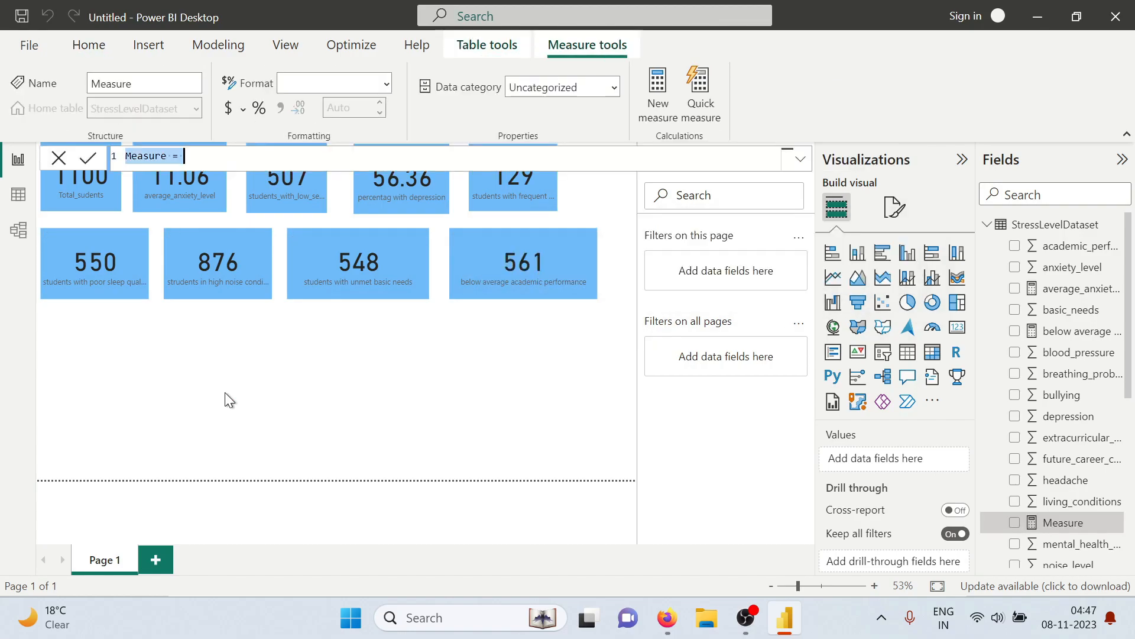
type("average")
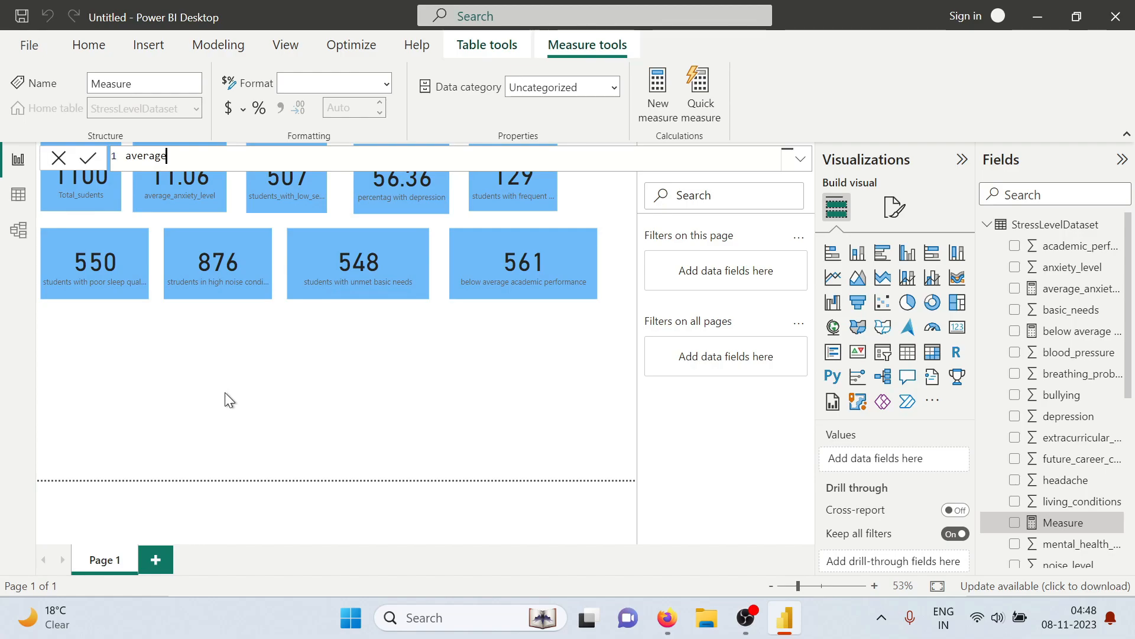
type("_study_load =")
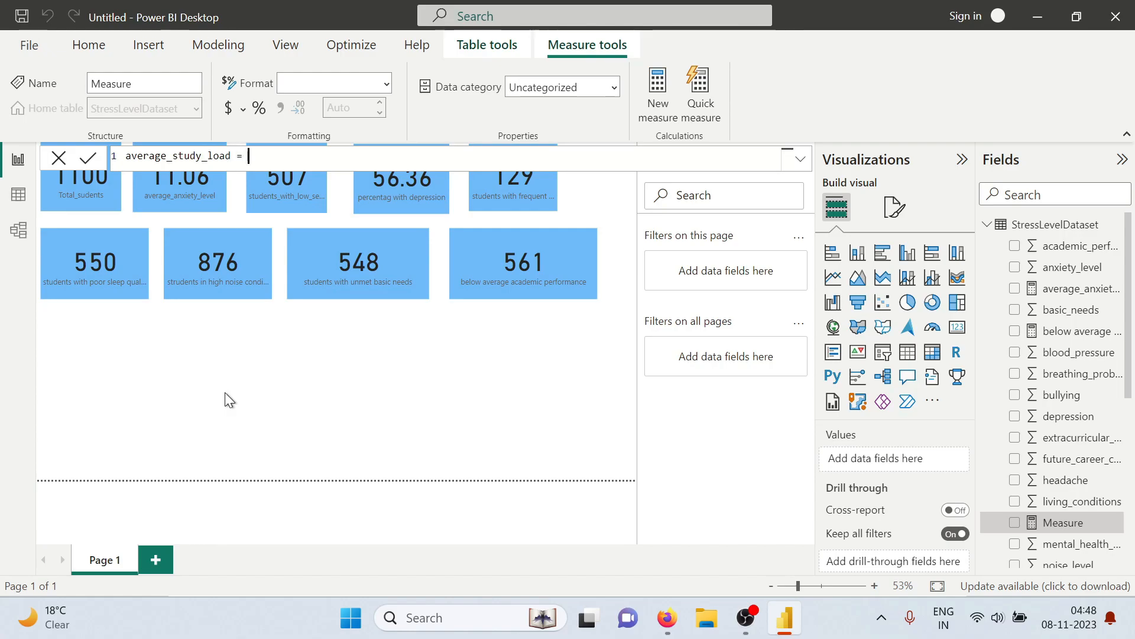
type(" aver")
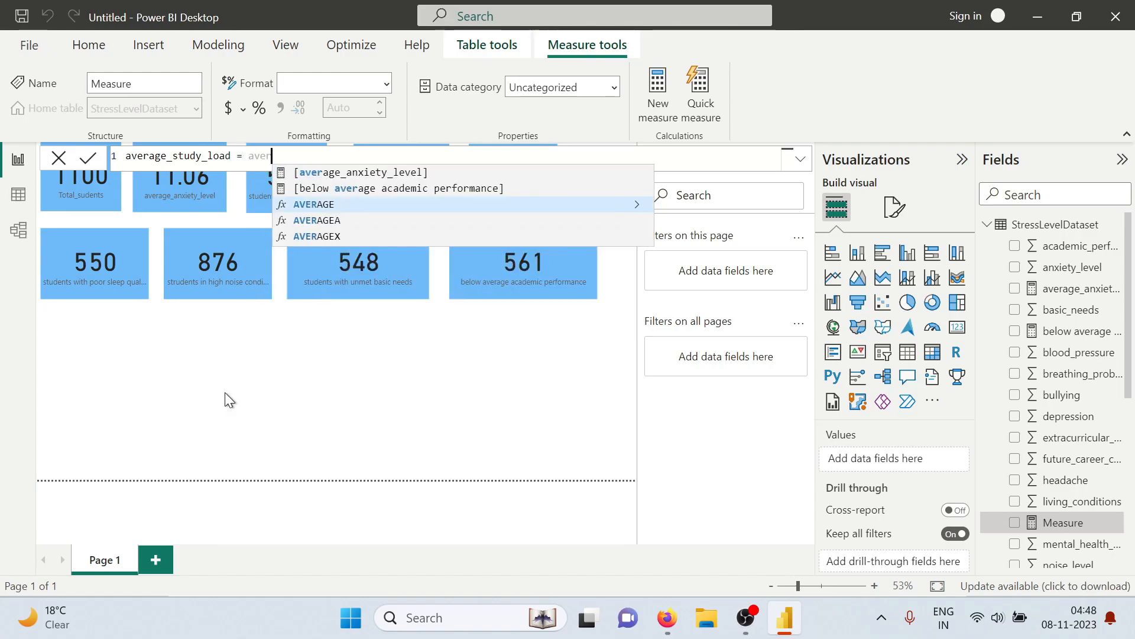
Define the average_study_load measure as AVERAGE(StressLevelDataset[study_load]) and commit it
key("Tab")
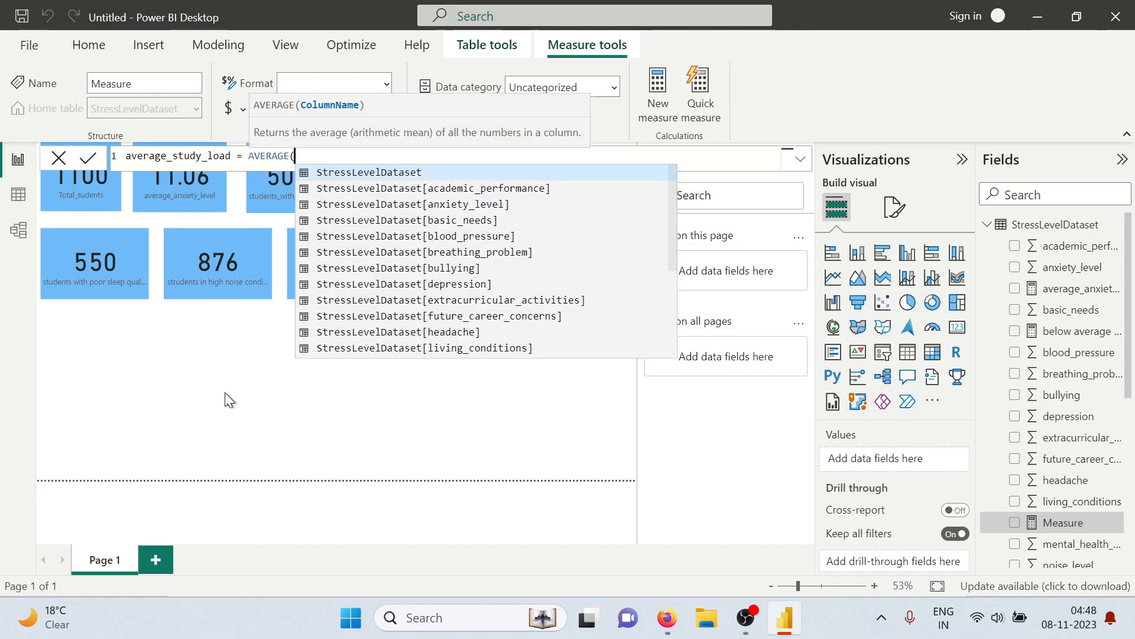
type("StressLevelDataset")
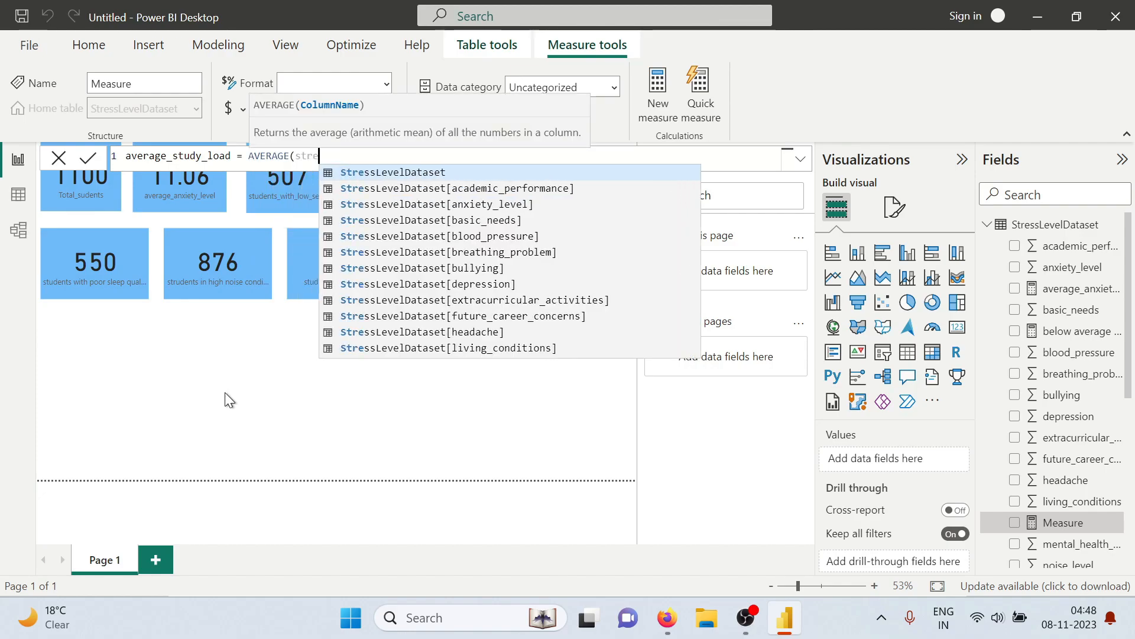
key("Tab")
type("[")
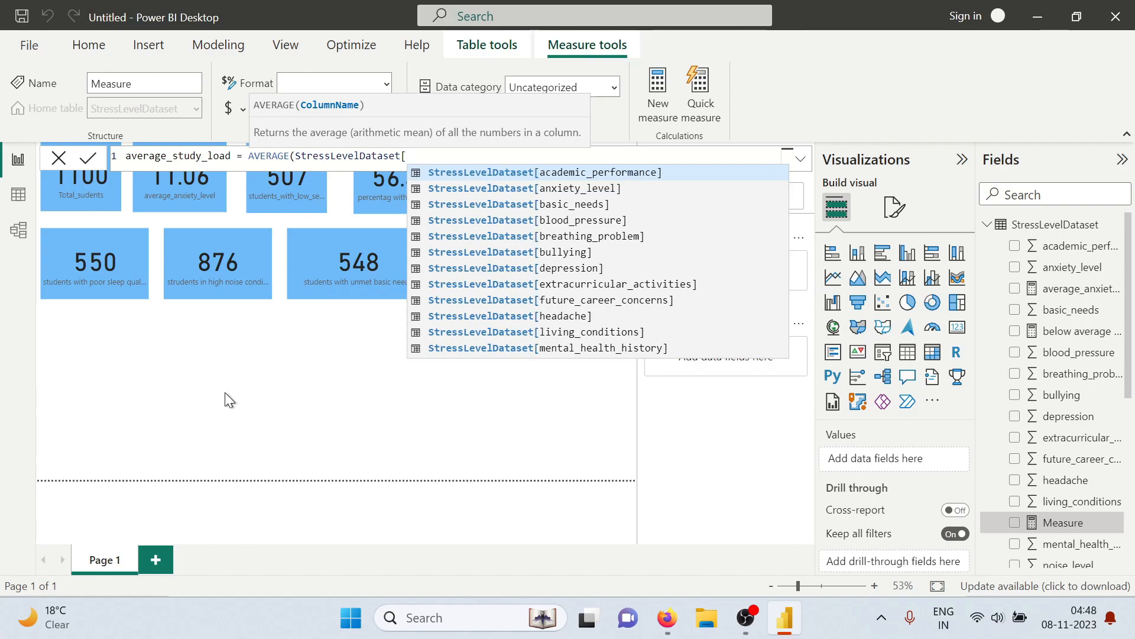
type("sty")
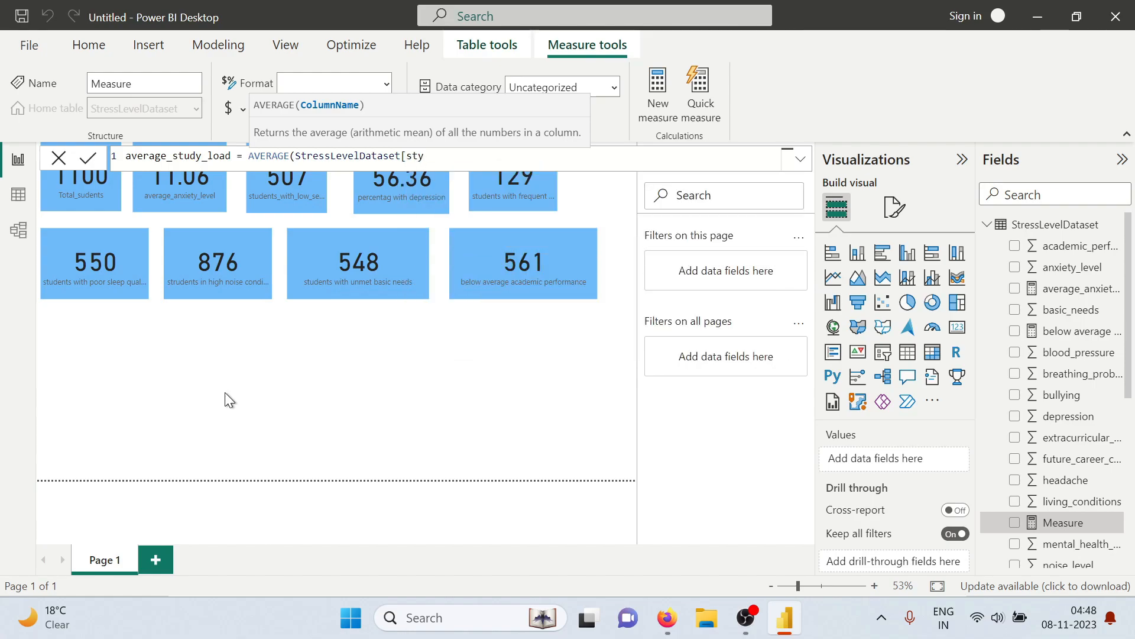
key("BackSpace")
type("udy")
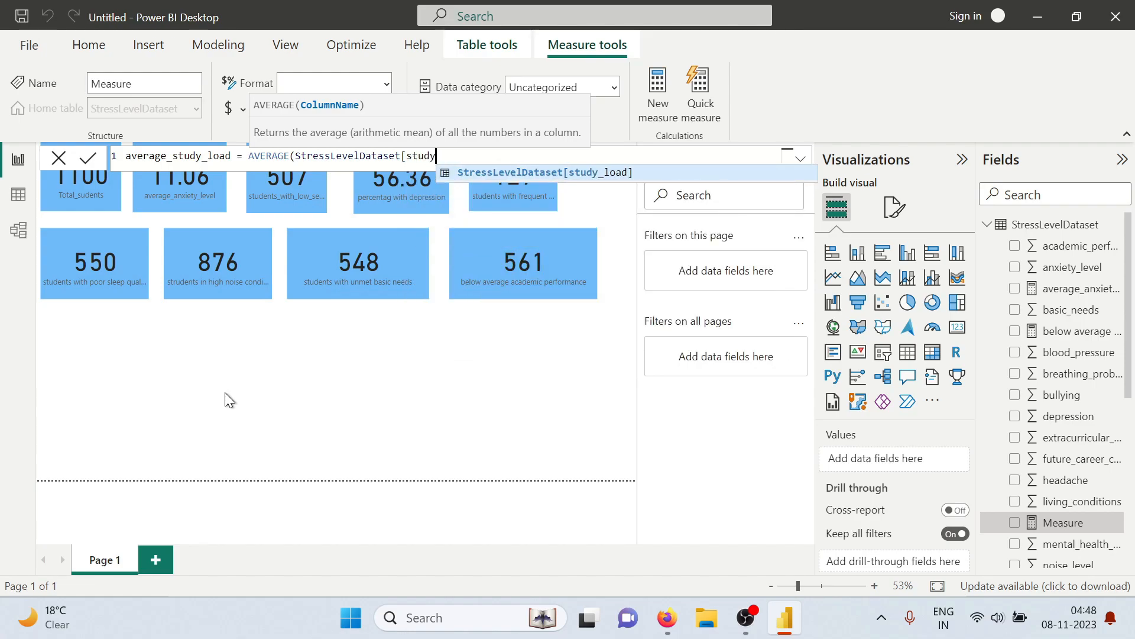
key("Tab")
type("))")
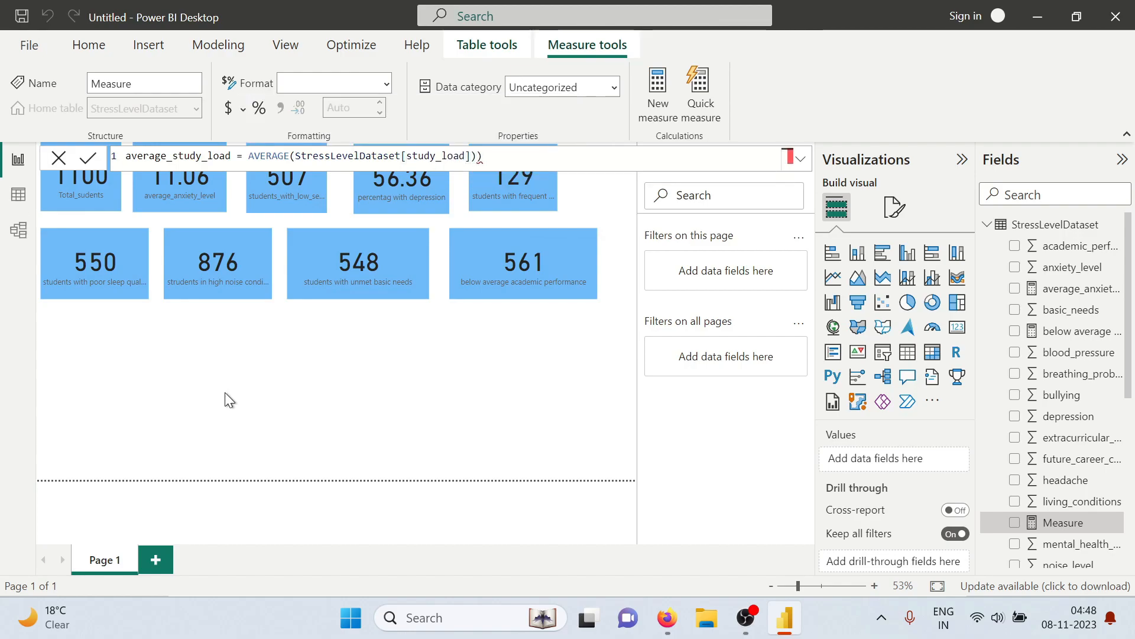
key("BackSpace")
key("Return")
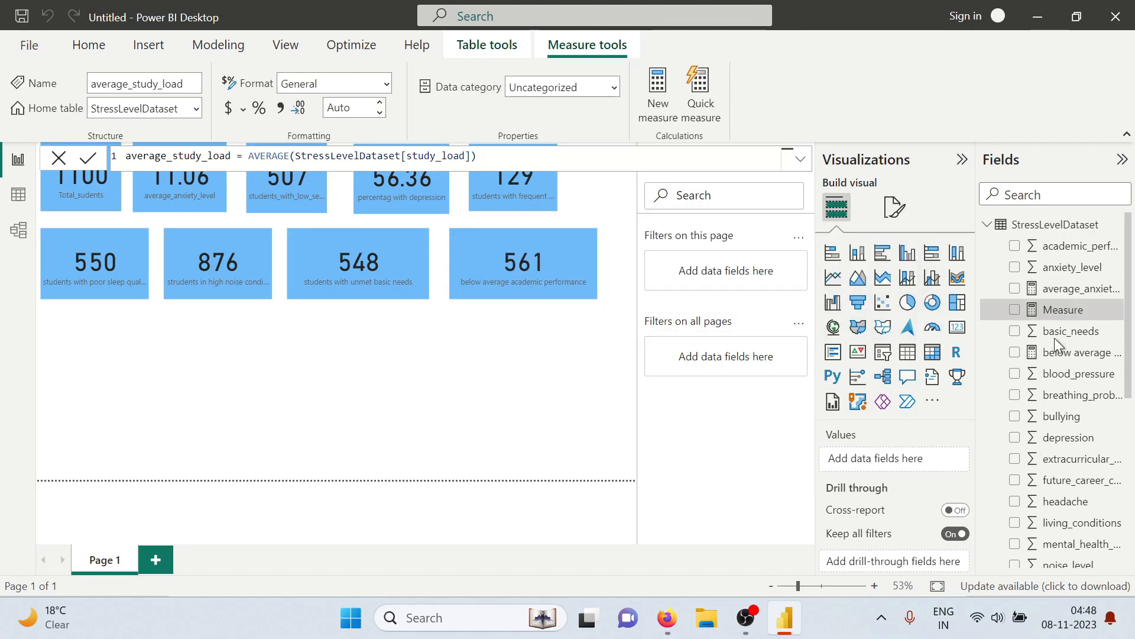
Add the average_study_load measure as a card and place it just below the poor sleep quality card
left_click(1015, 311)
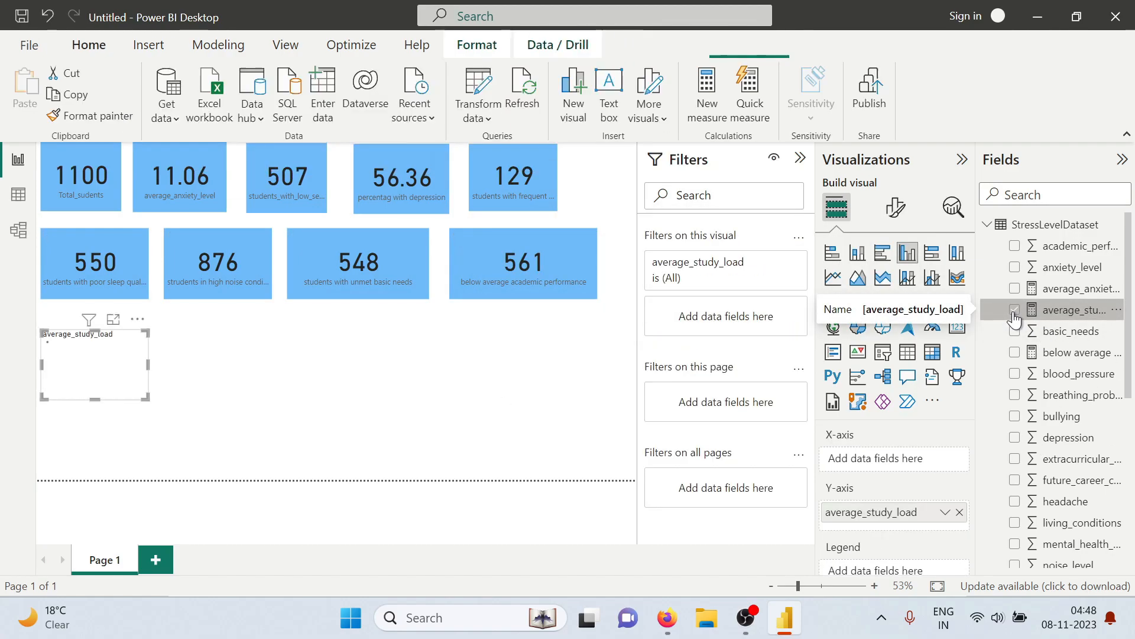
left_click(957, 327)
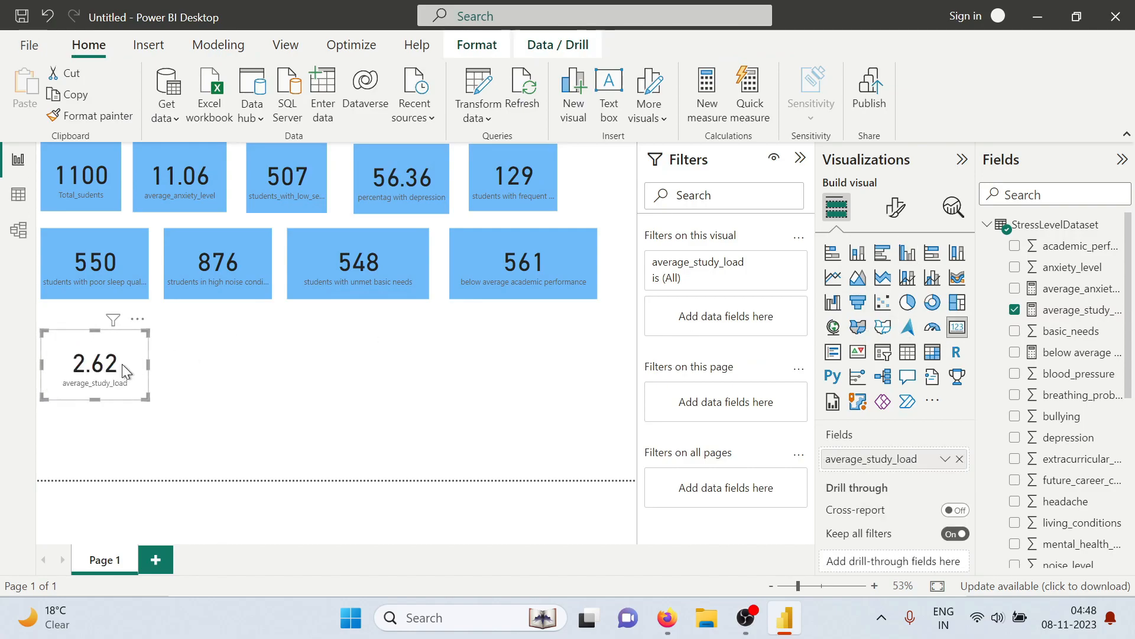
left_click_drag(122, 364, 122, 354)
Copy the poor sleep quality card's formatting onto the average_study_load card, move it slightly up and clear the selection
left_click(101, 265)
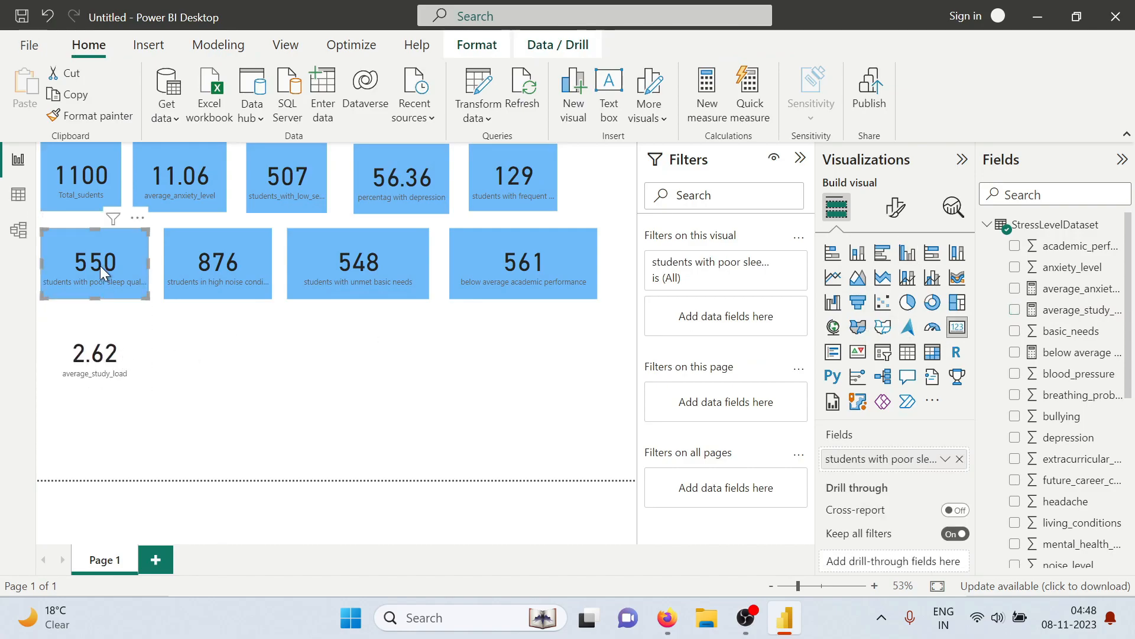
left_click(86, 117)
left_click(89, 350)
left_click(227, 355)
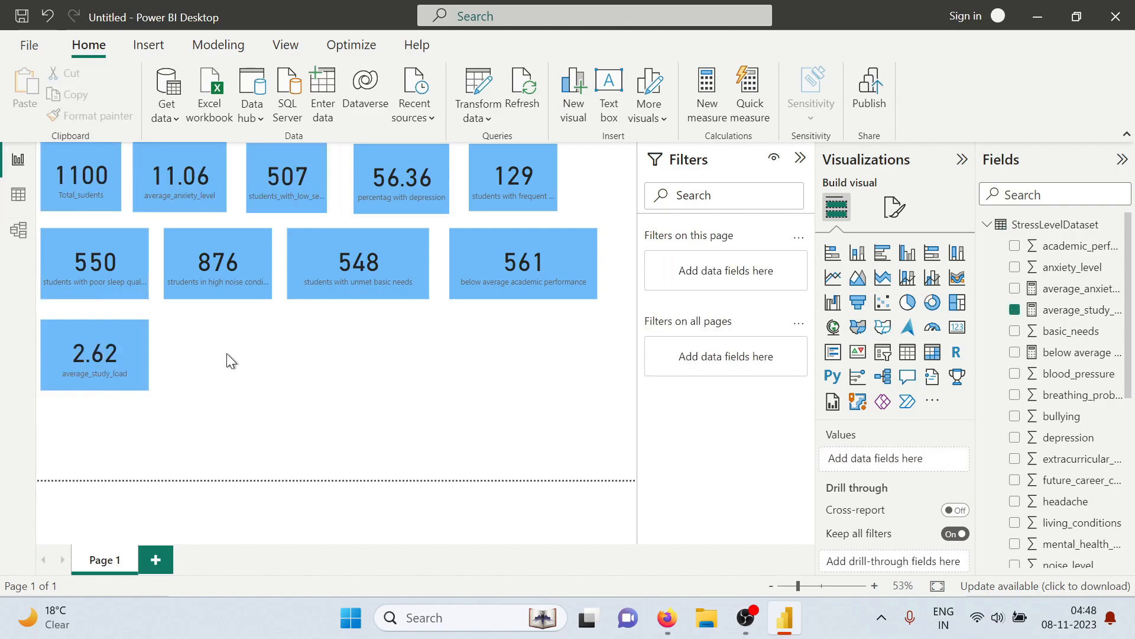
left_click_drag(123, 358, 123, 348)
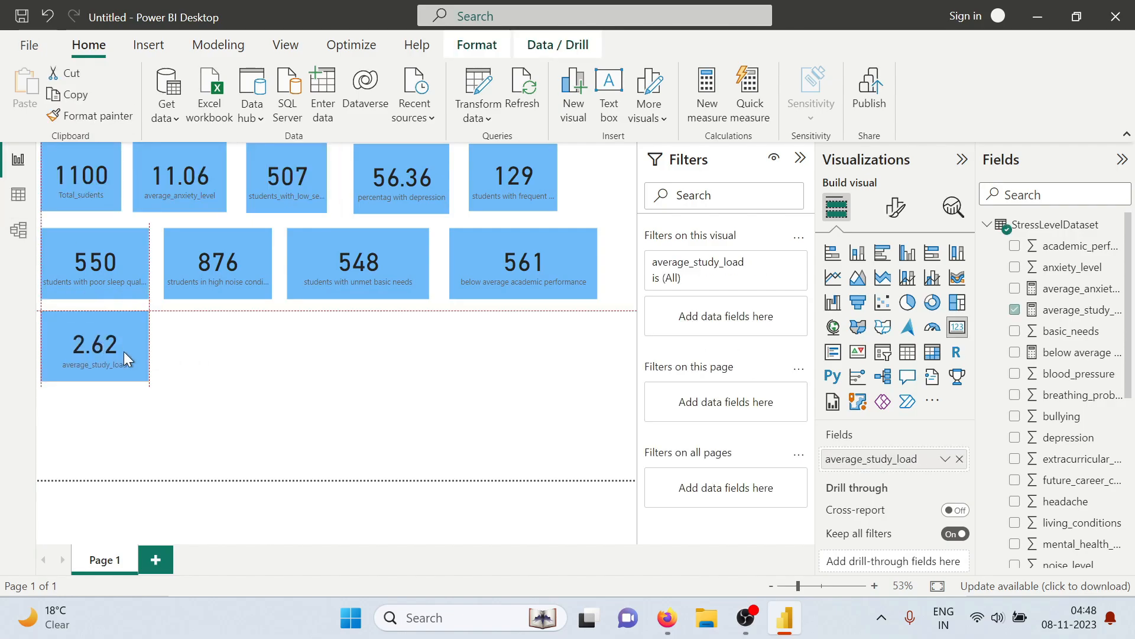
left_click(296, 382)
Check the bullying percentage question under Social Factors in the tasks PDF and return to Power BI
key("alt+Tab")
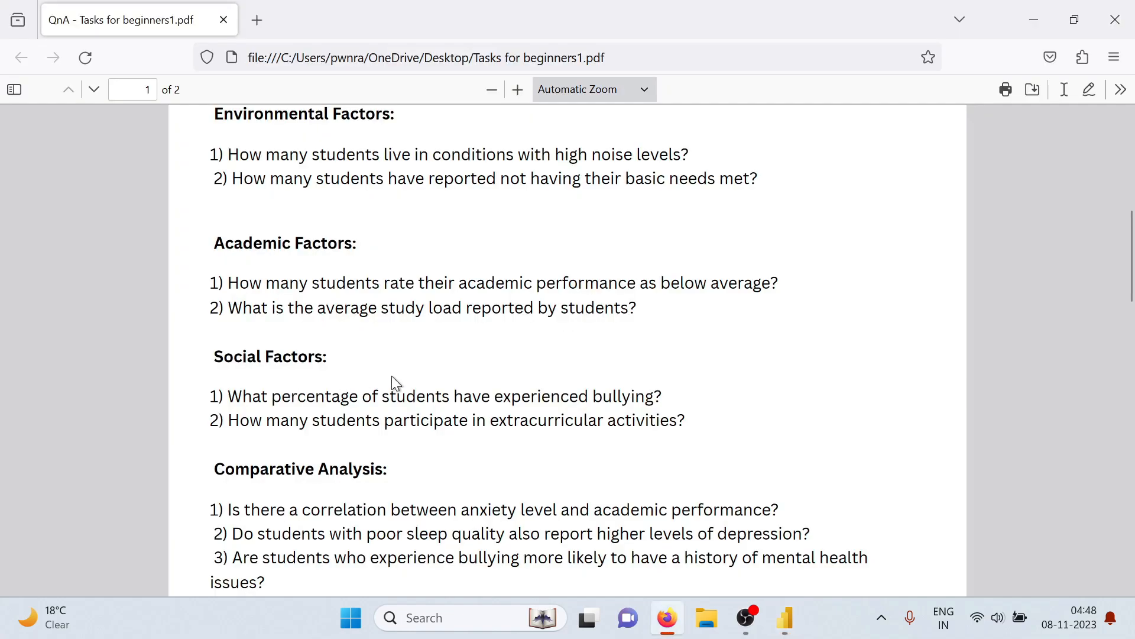
scroll(381, 391, "down", 3)
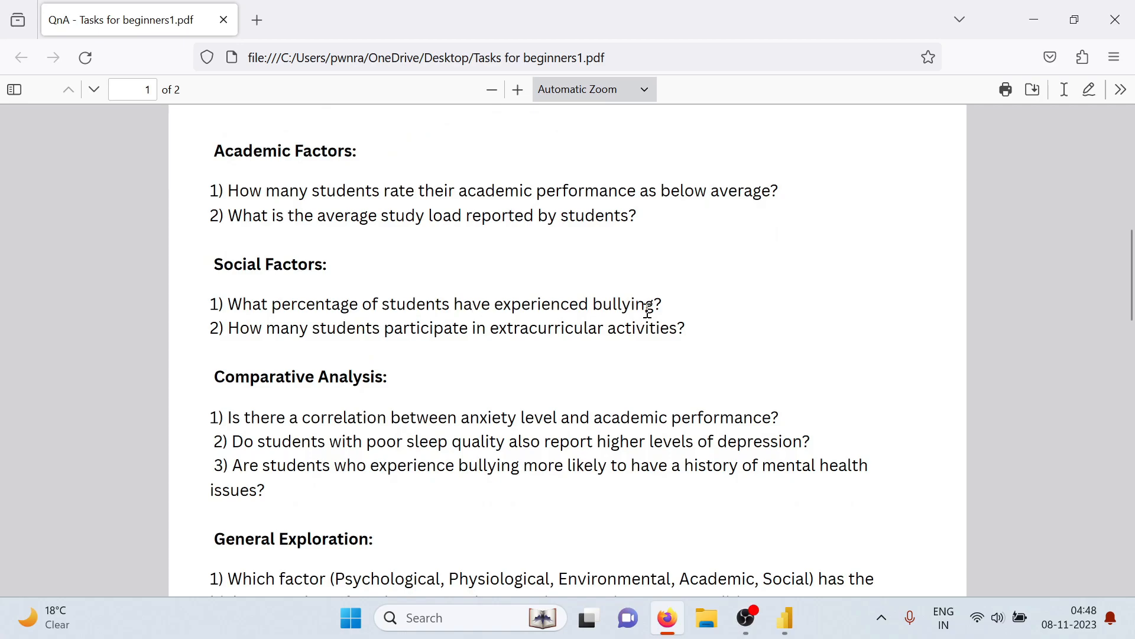
key("alt+Tab")
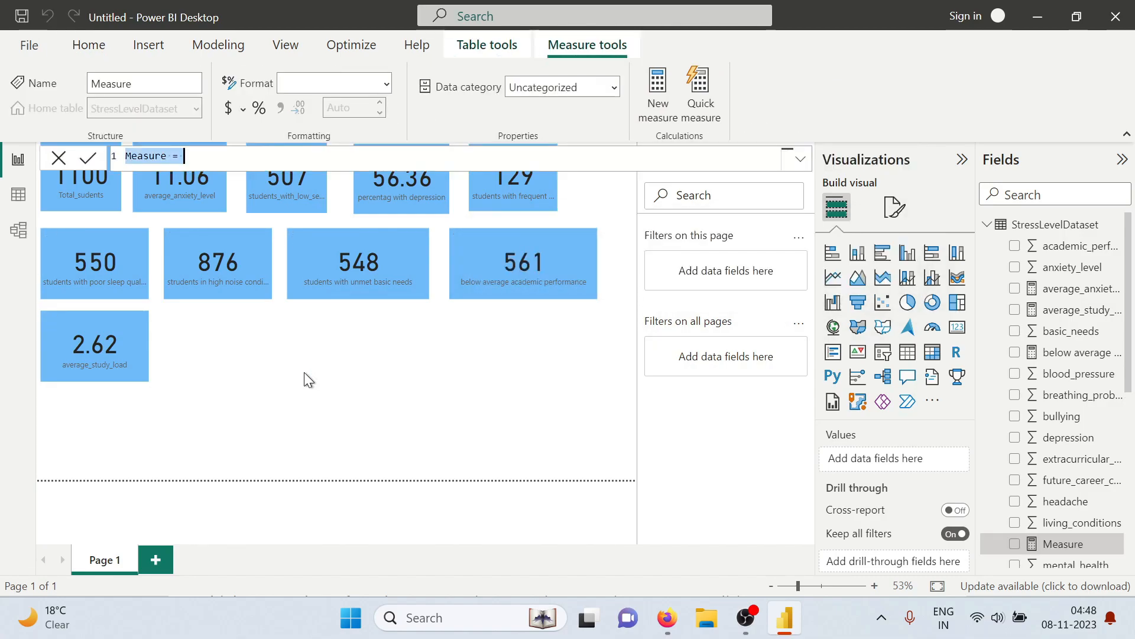
Start a new measure named percentage of bullying, replacing the default measure name
key("BackSpace")
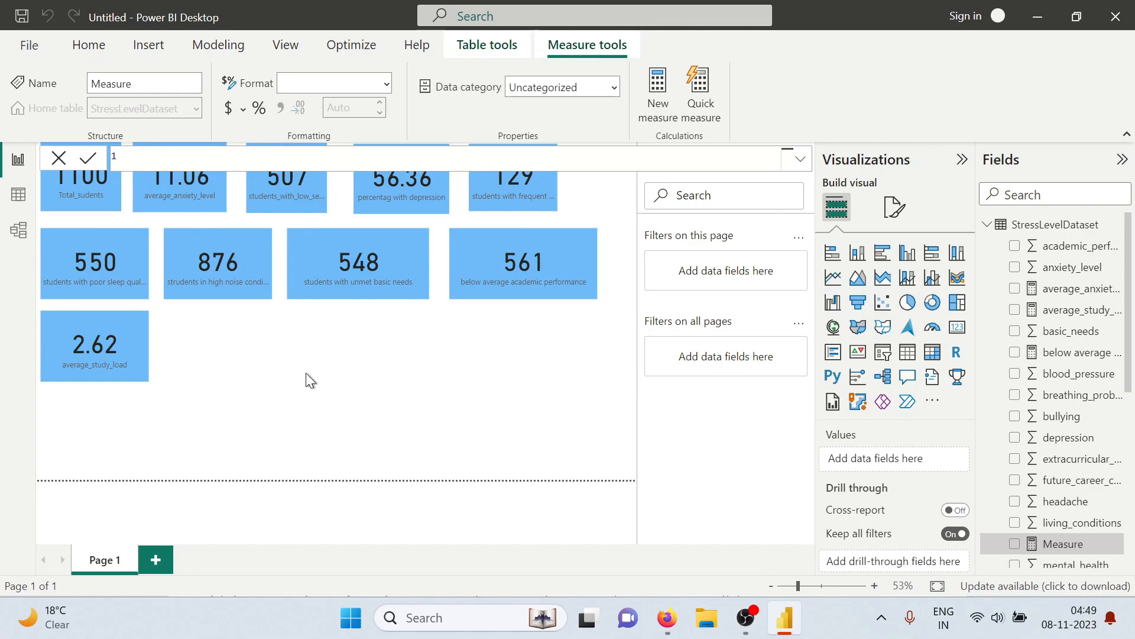
type("percentage o")
key("BackSpace")
key("BackSpace")
key("BackSpace")
key("BackSpace")
type("of bullying =")
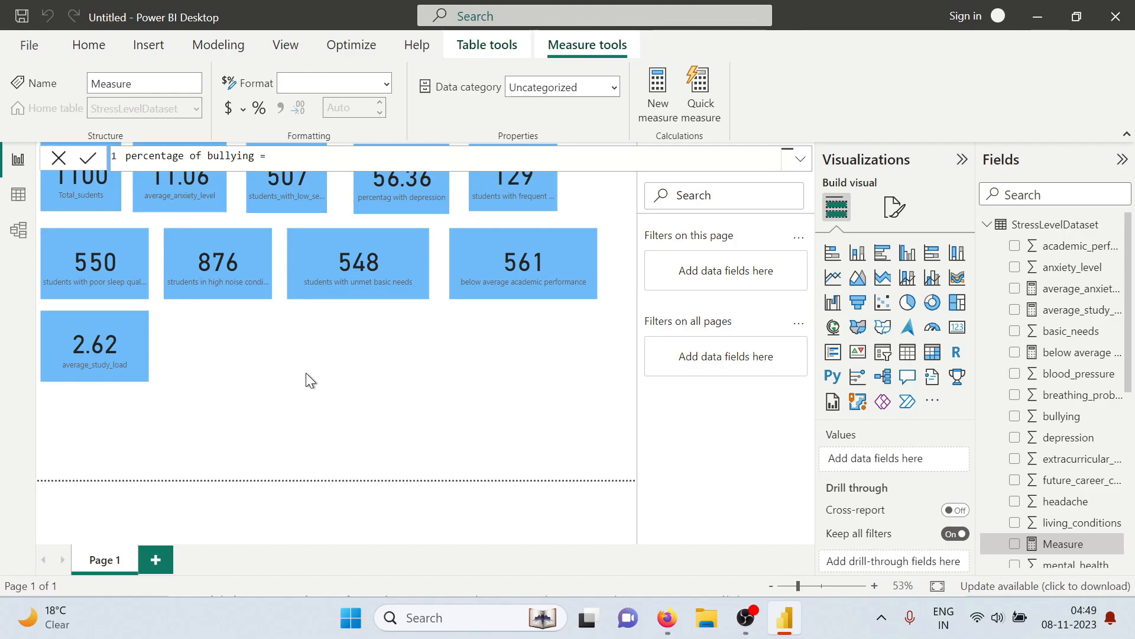
type(" divide")
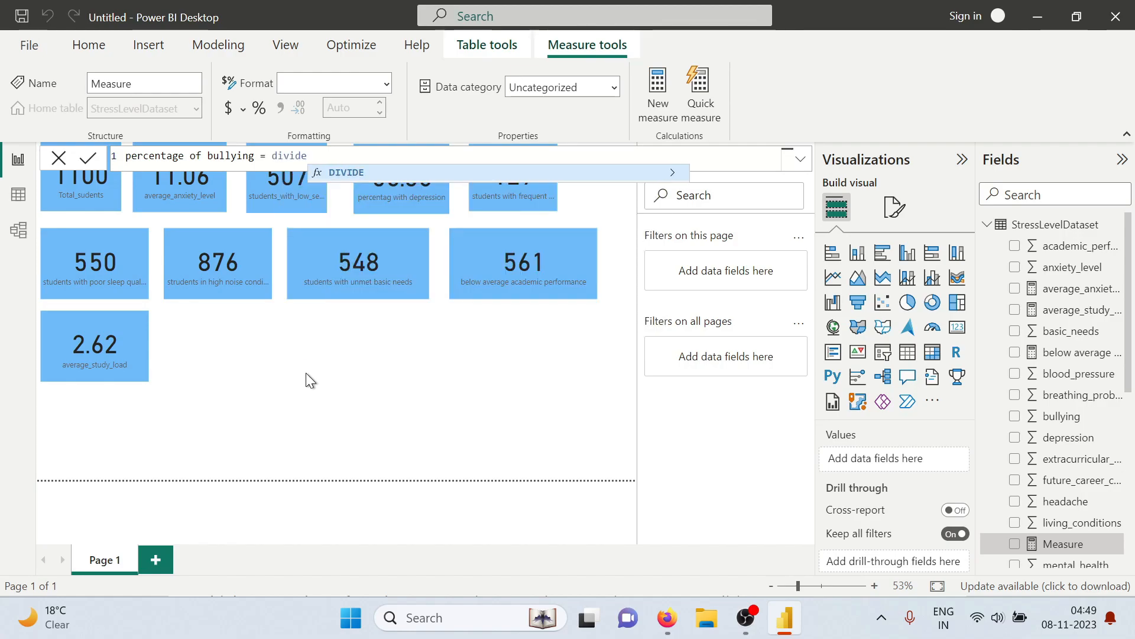
Begin the percentage of bullying formula with DIVIDE, using COUNTROWS of a FILTER on StressLevelDataset as the numerator
key("Tab")
type("countr")
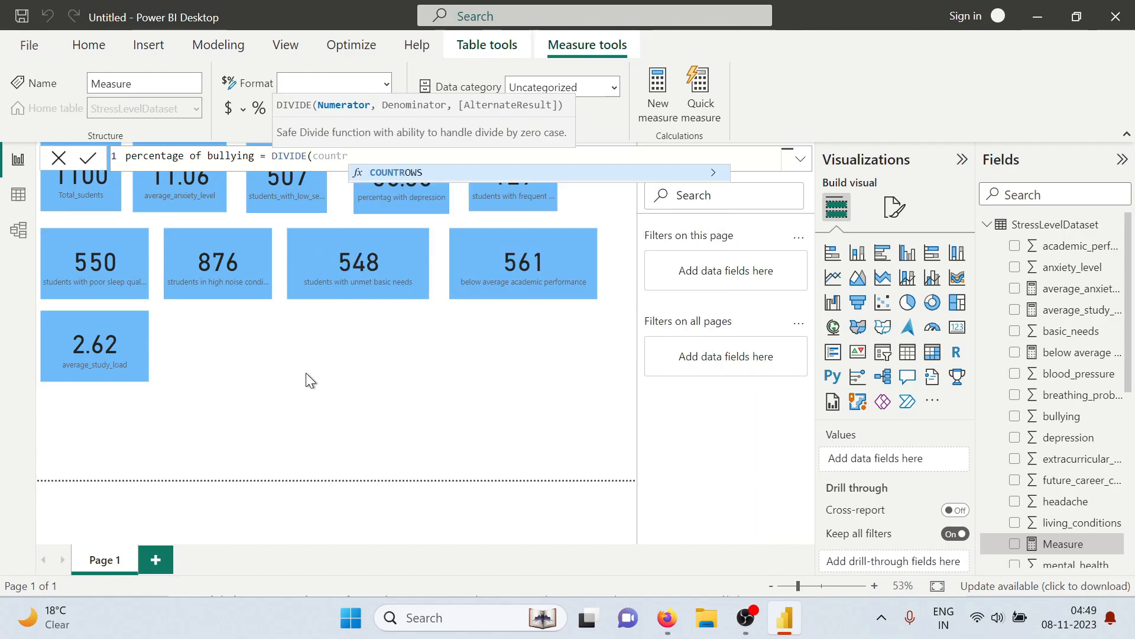
key("Tab")
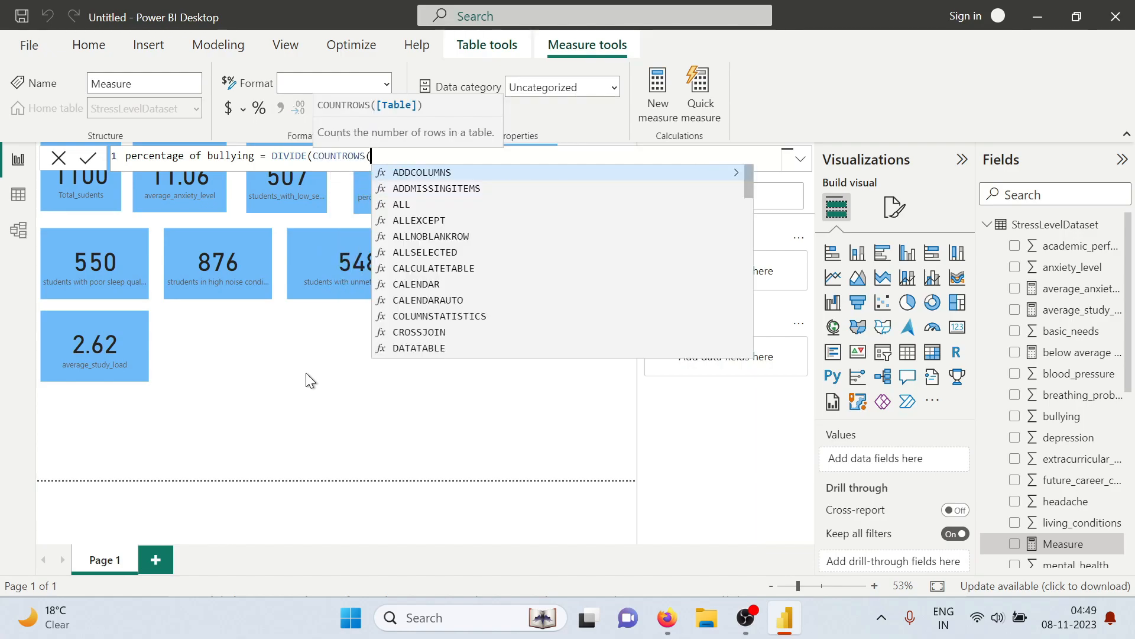
type("filt")
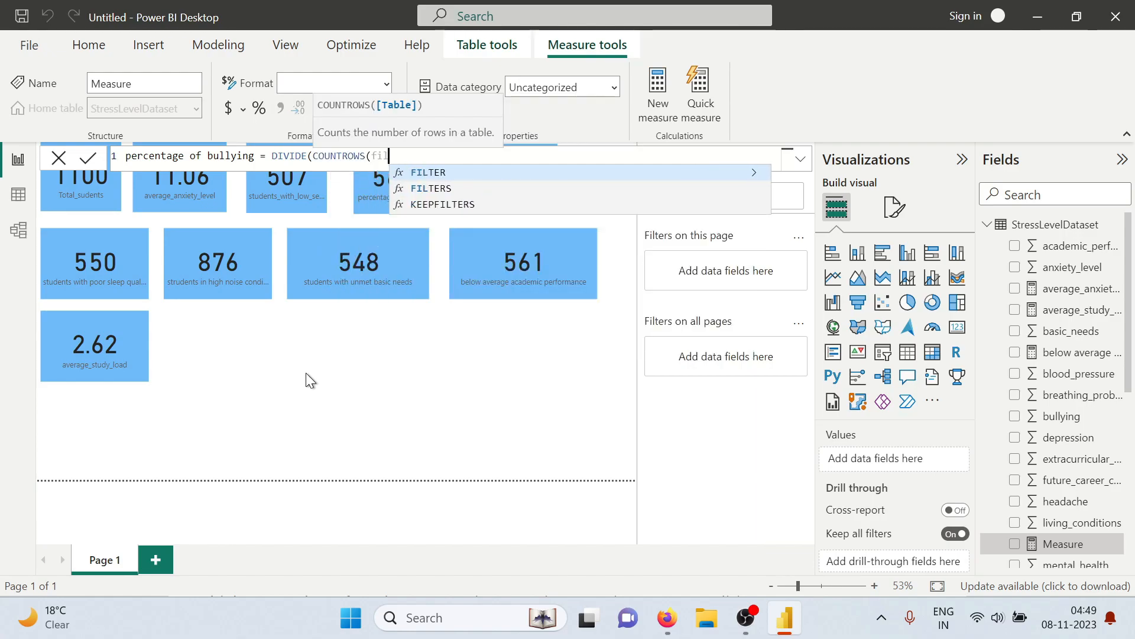
key("Tab")
type("stre")
key("Tab")
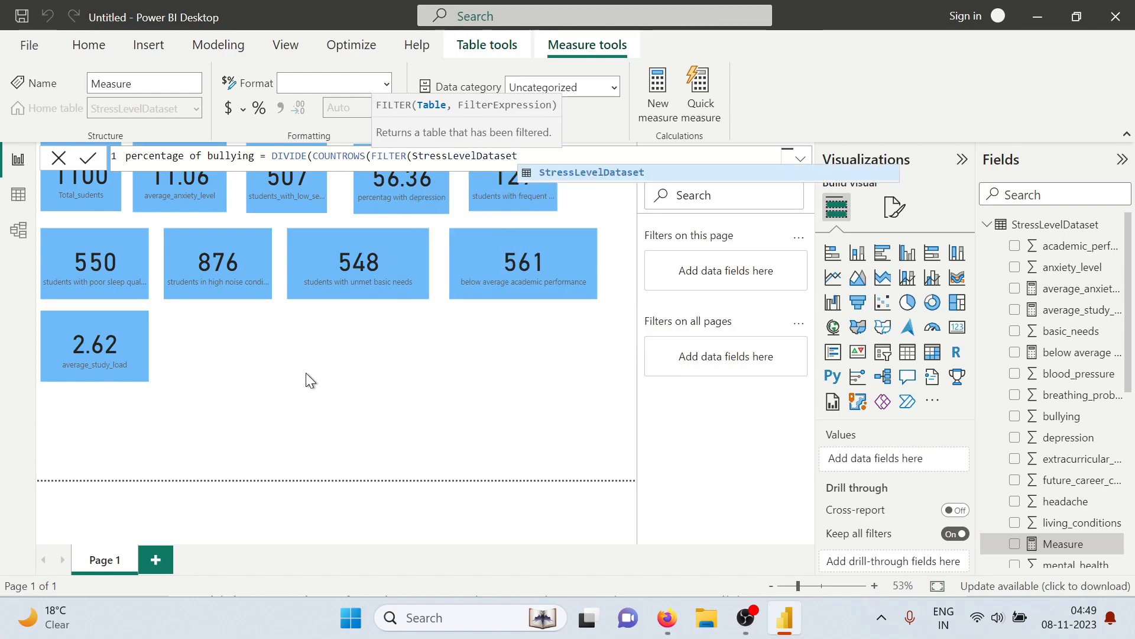
Add the filter condition StressLevelDataset[bullying]>=3, close FILTER and COUNTROWS, and move on to the denominator
type(",stre")
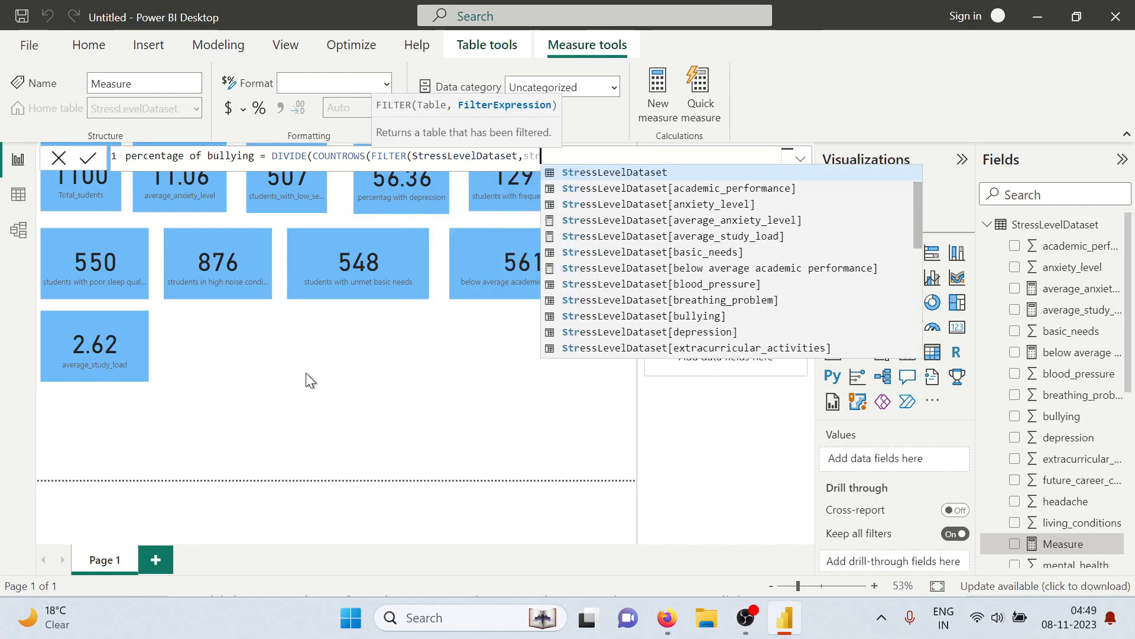
key("Tab")
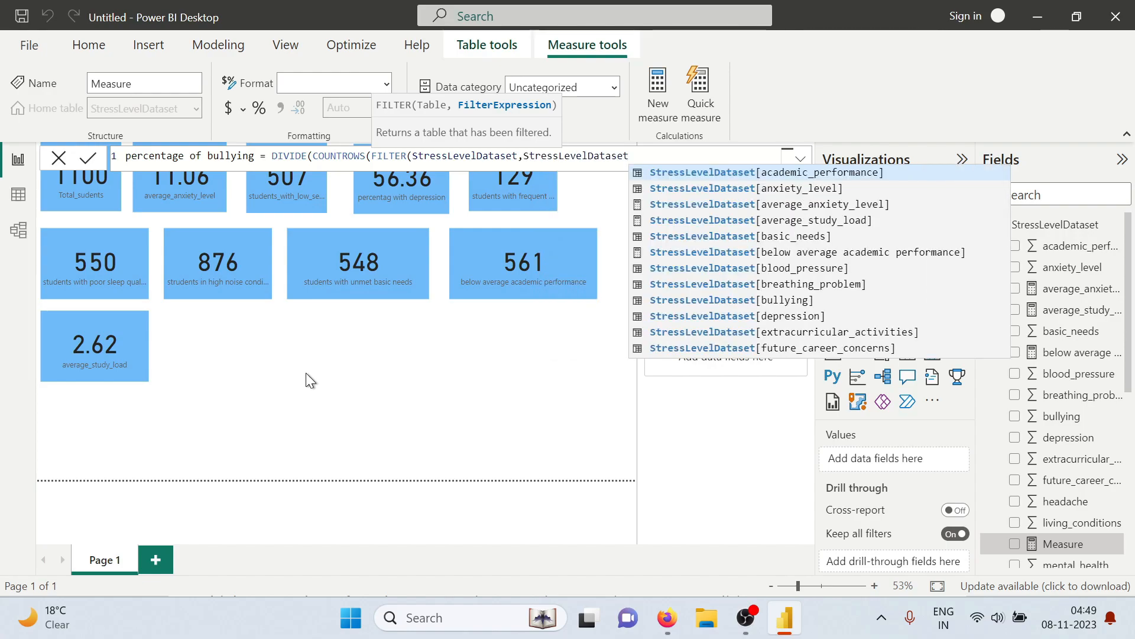
type("[")
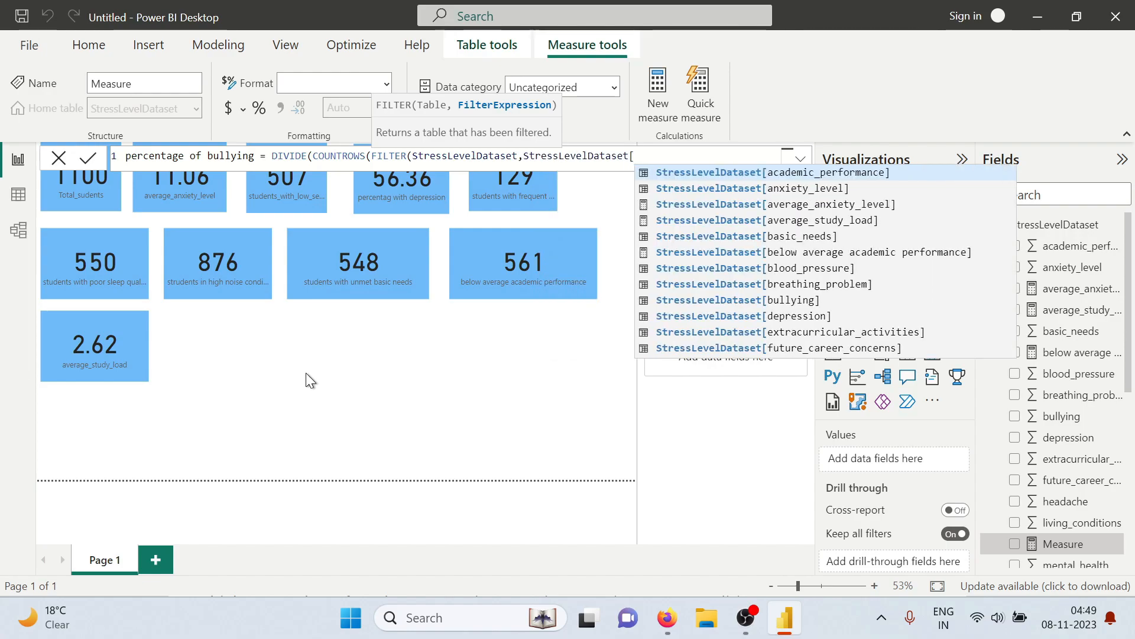
type("bully")
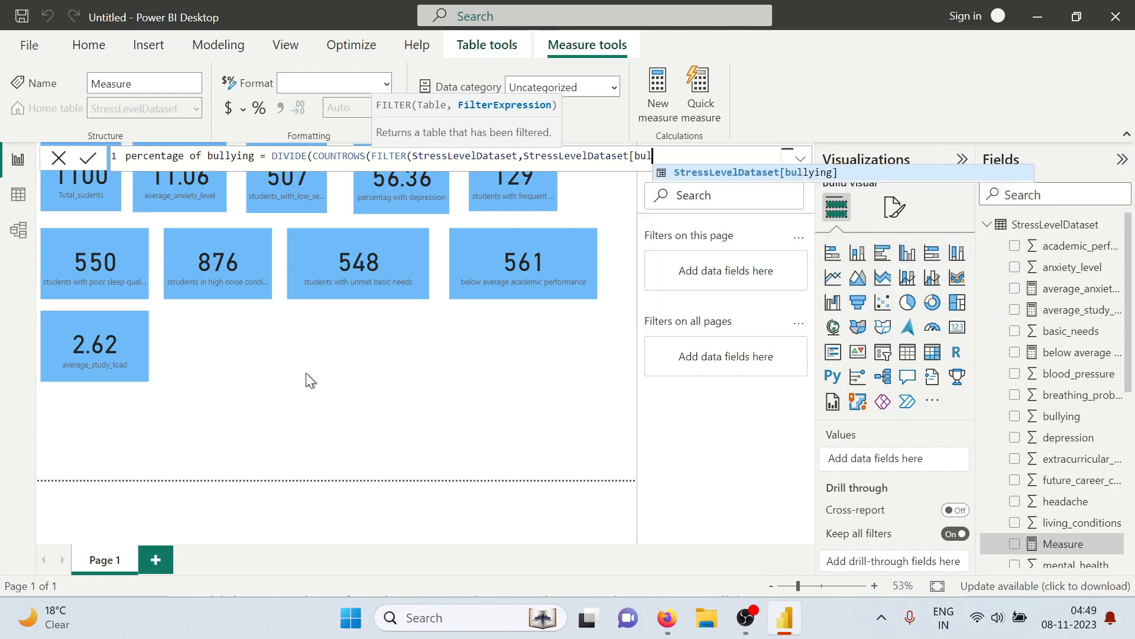
type("ing")
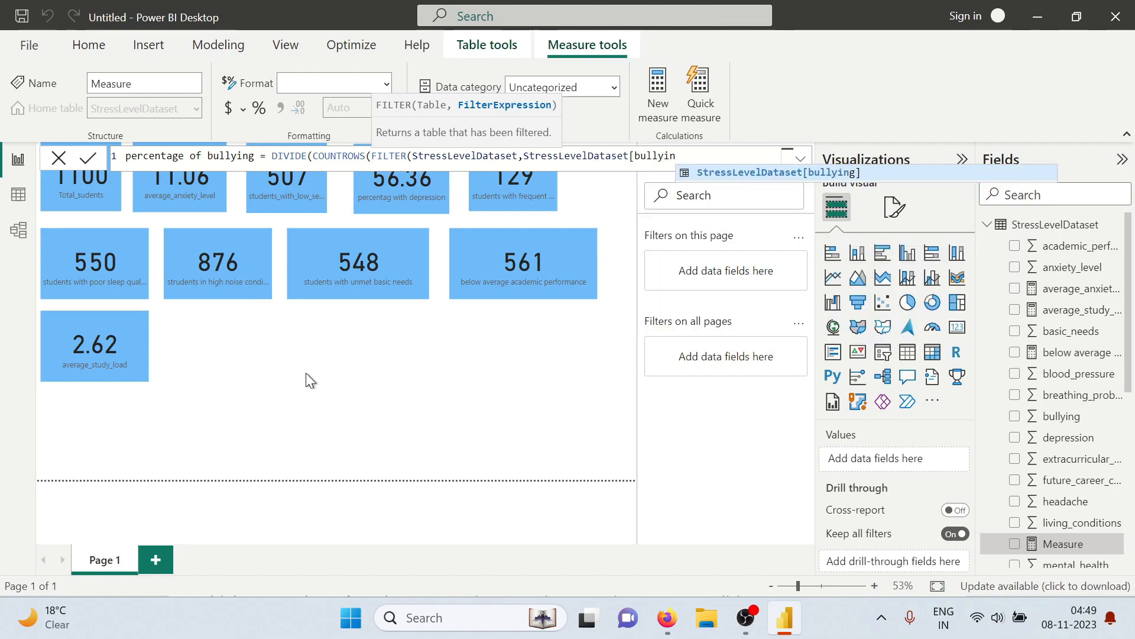
type("]")
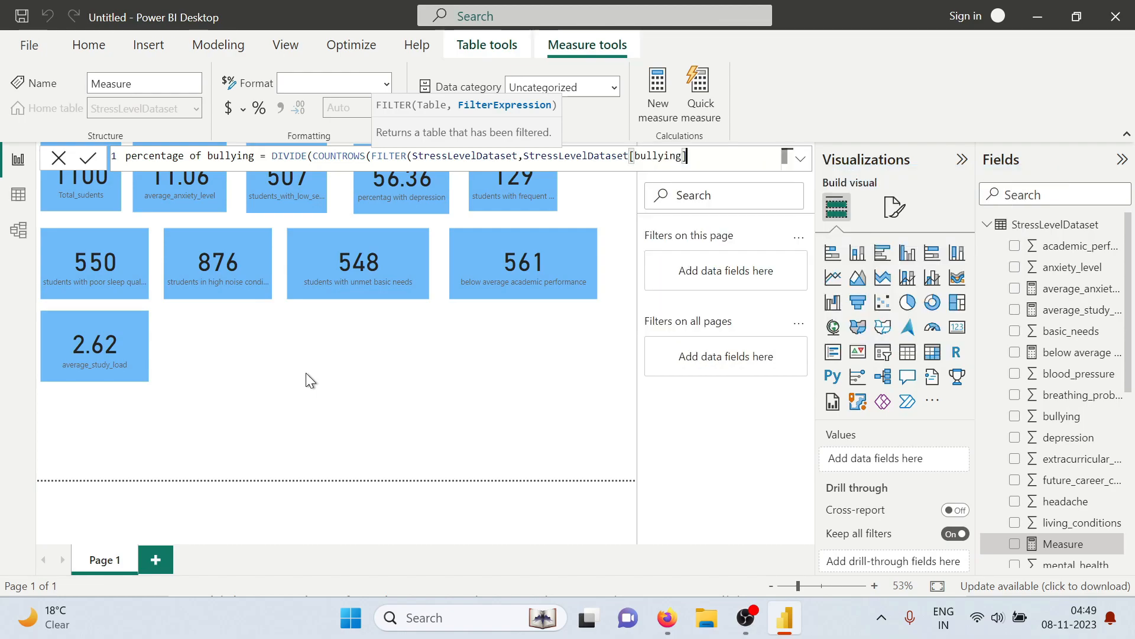
type(">=3)),")
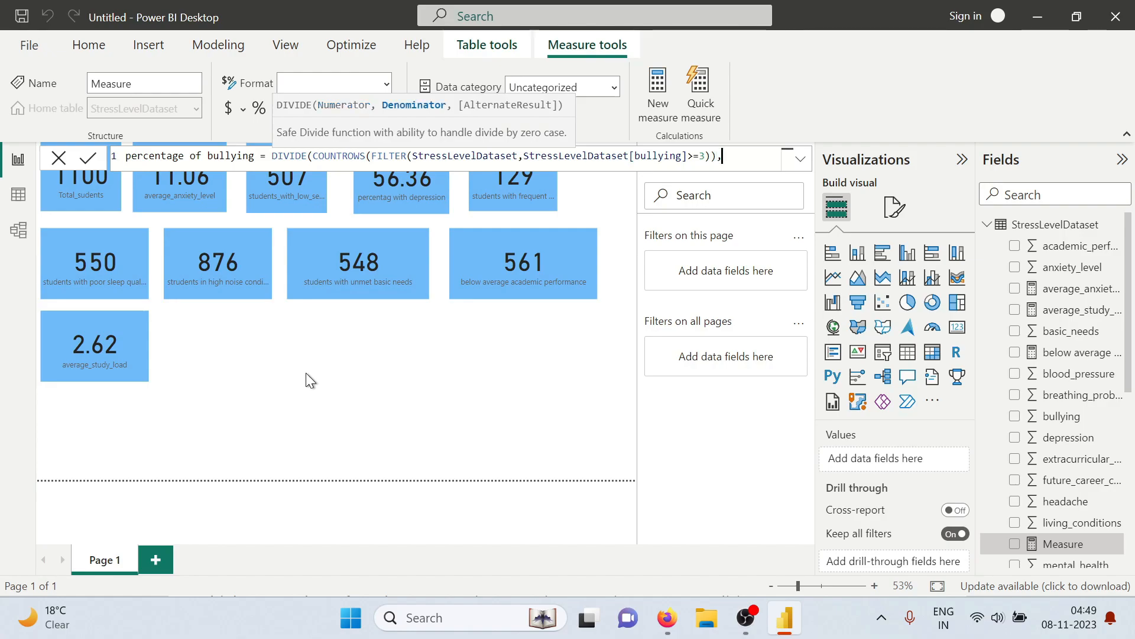
type("count")
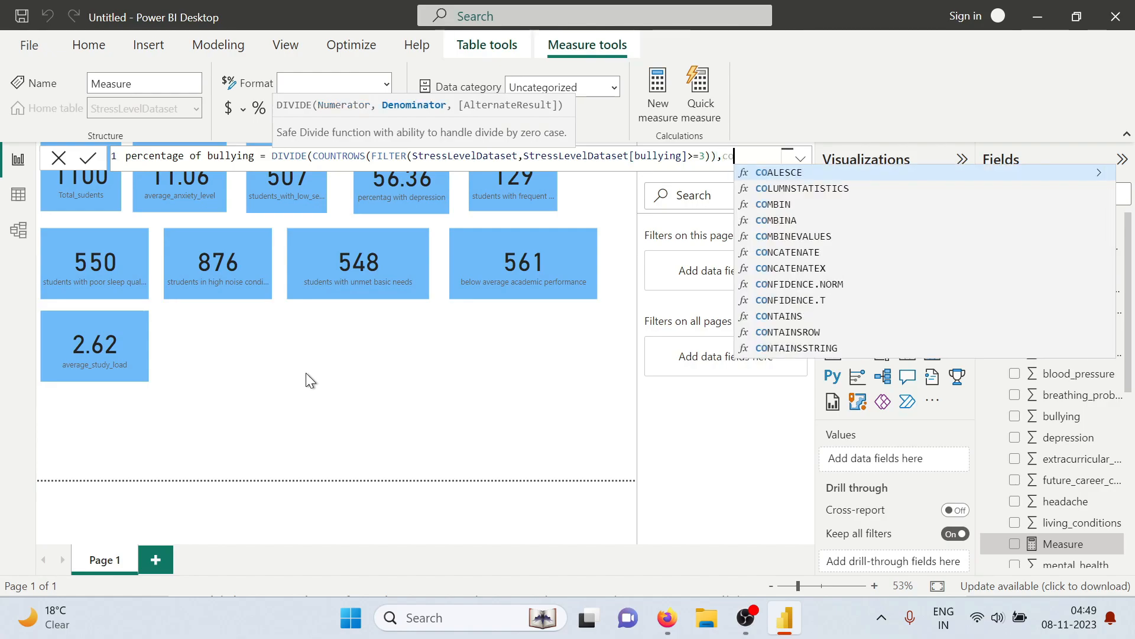
Complete the percentage of bullying formula with COUNTROWS(StressLevelDataset) as the denominator, multiply the result by 100, and commit the measure
type("rows(")
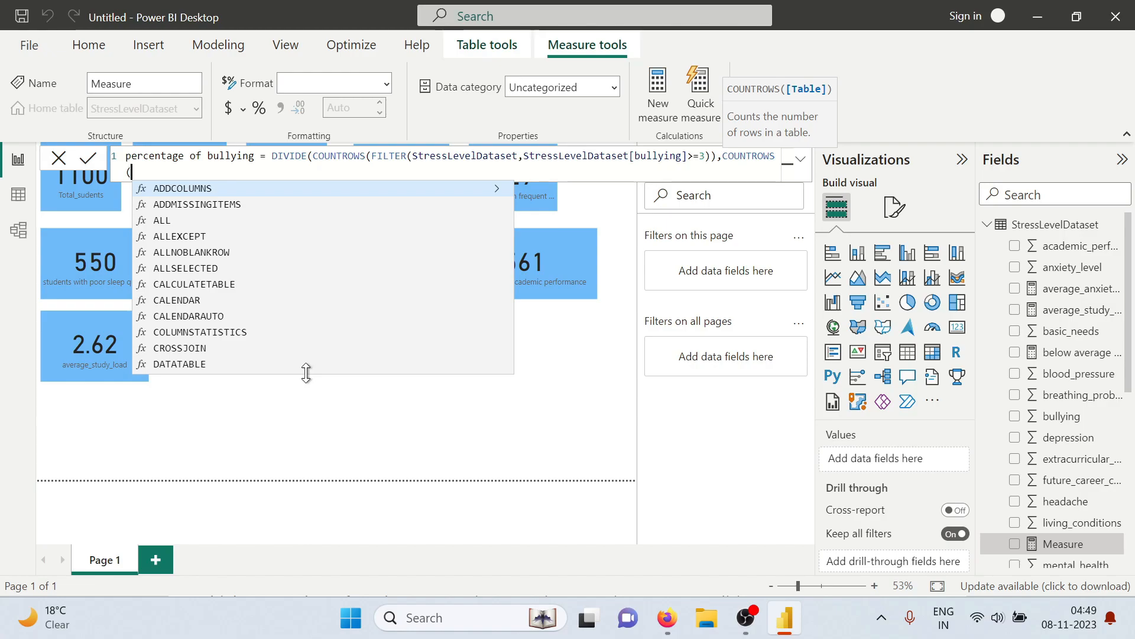
type("stre")
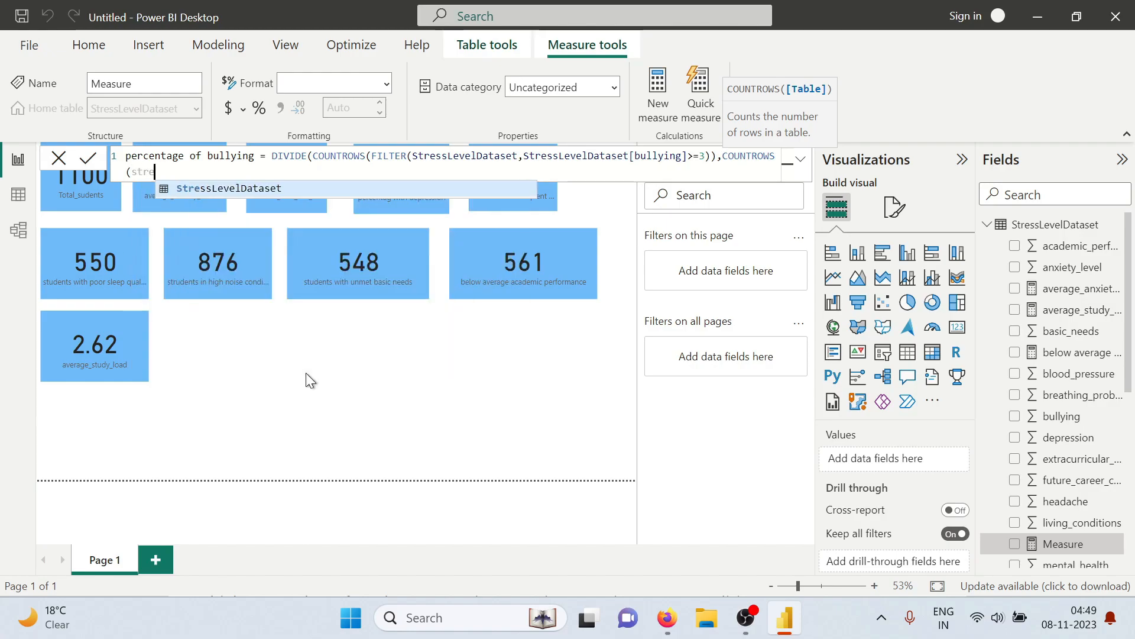
key("Tab")
type(")")
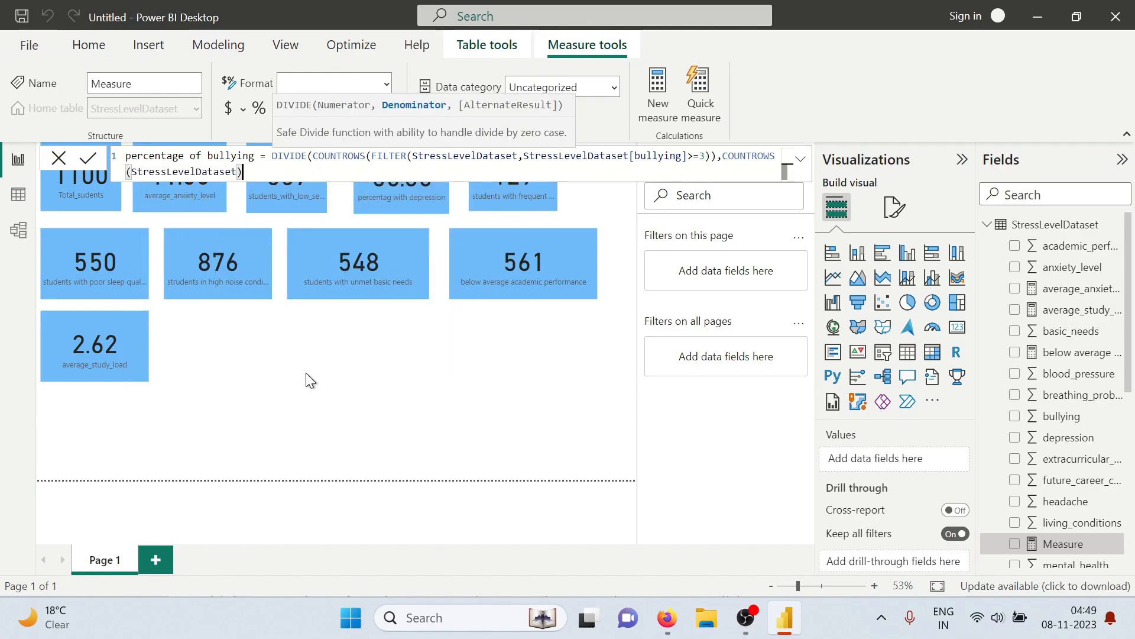
type(")*")
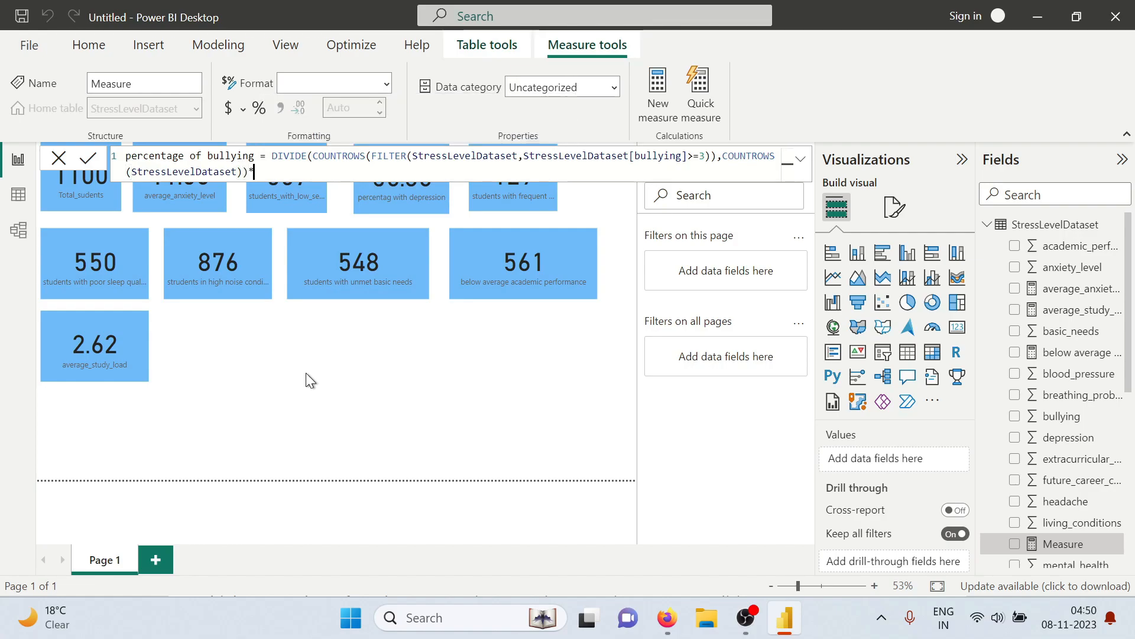
type("100")
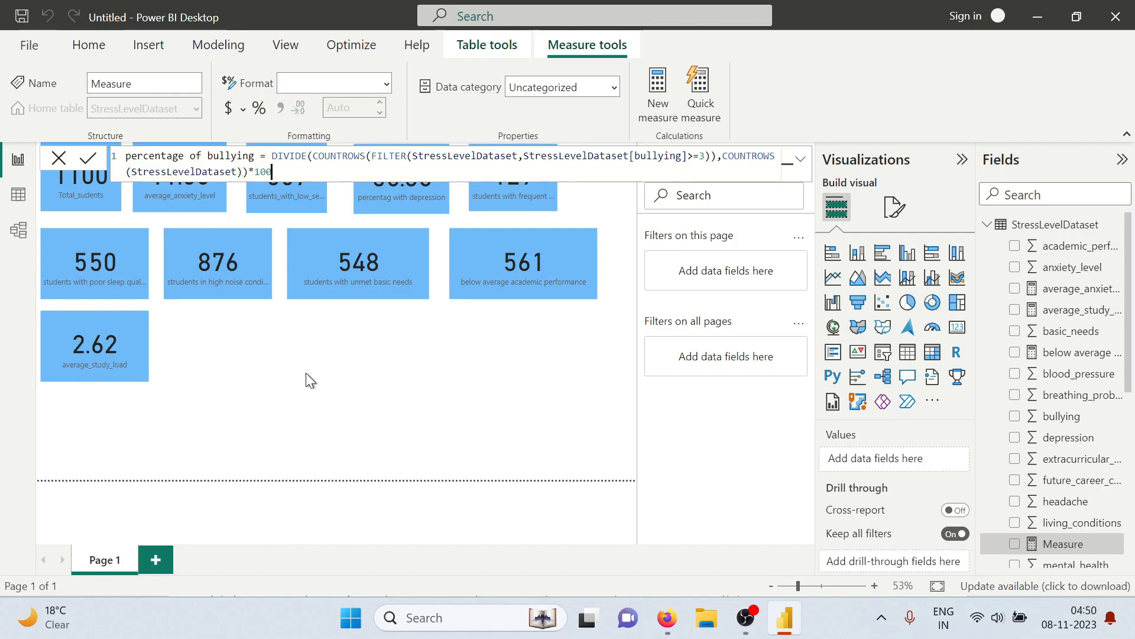
key("Return")
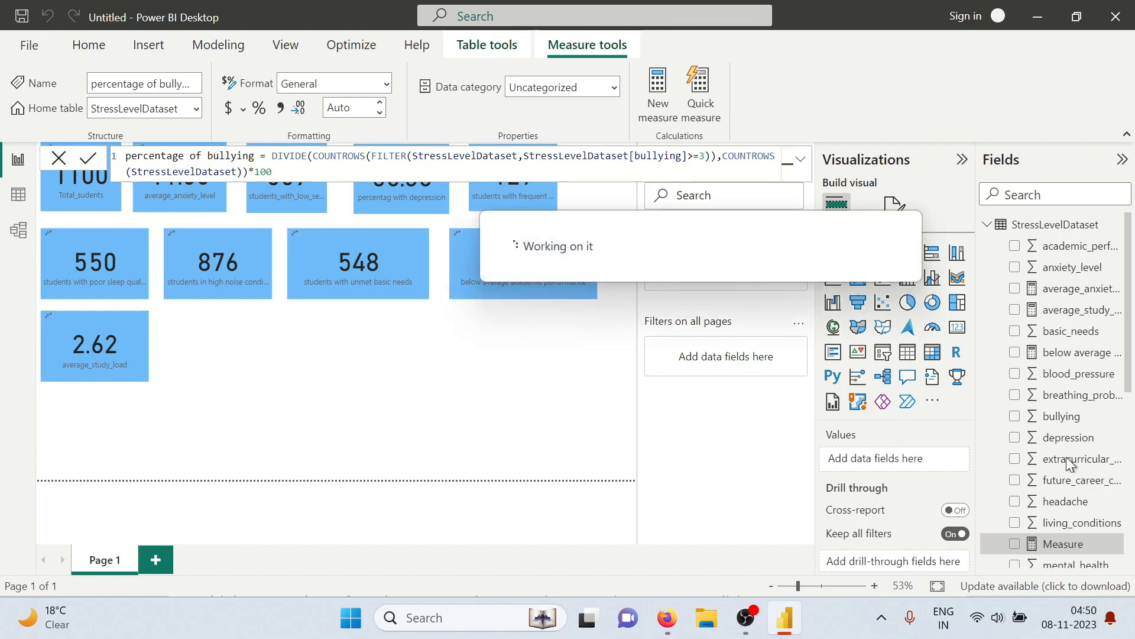
Show the percentage of bullying measure as a card placed beside the average_study_load card
scroll(1069, 438, "down", 5)
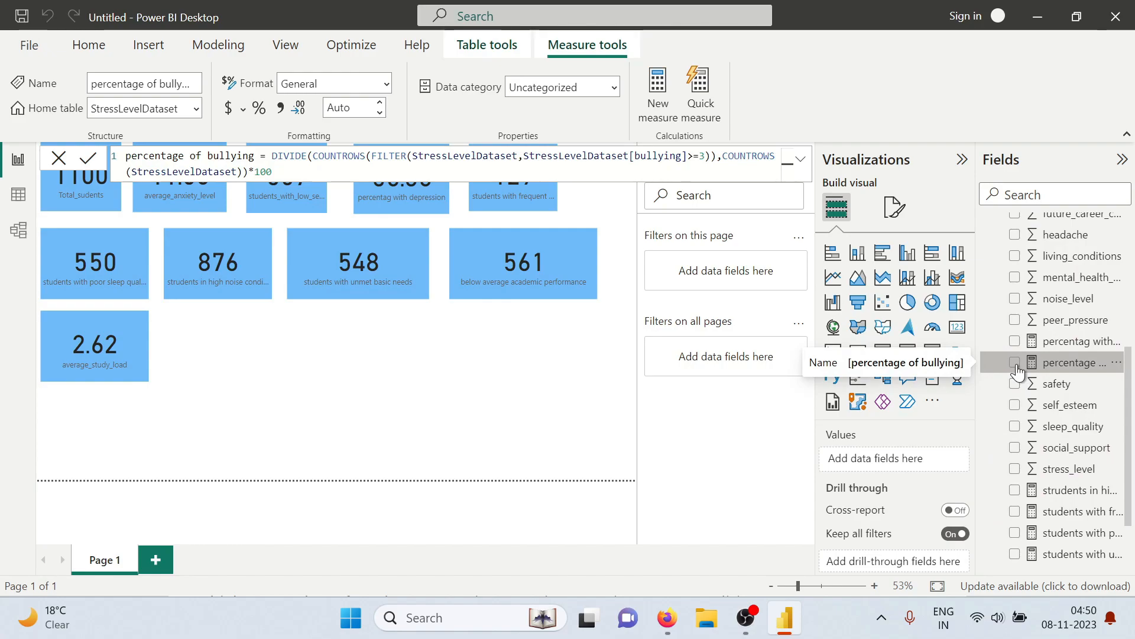
left_click(1015, 362)
left_click_drag(120, 456, 253, 339)
left_click(957, 327)
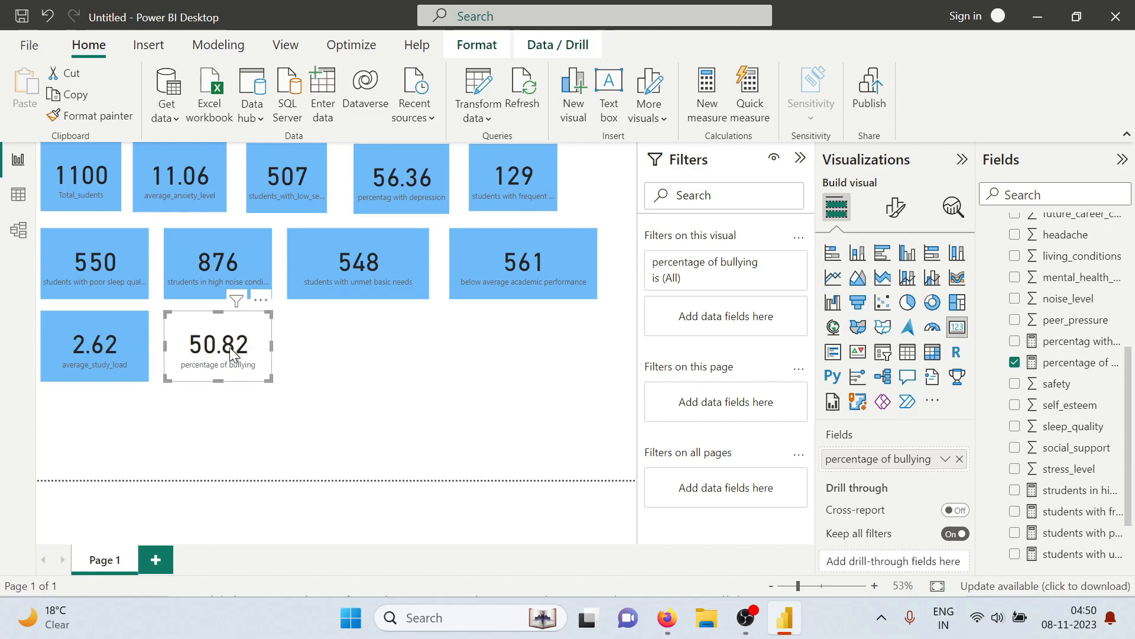
Copy the average_study_load card's formatting onto the percentage of bullying card and deselect it
left_click(119, 338)
left_click(79, 119)
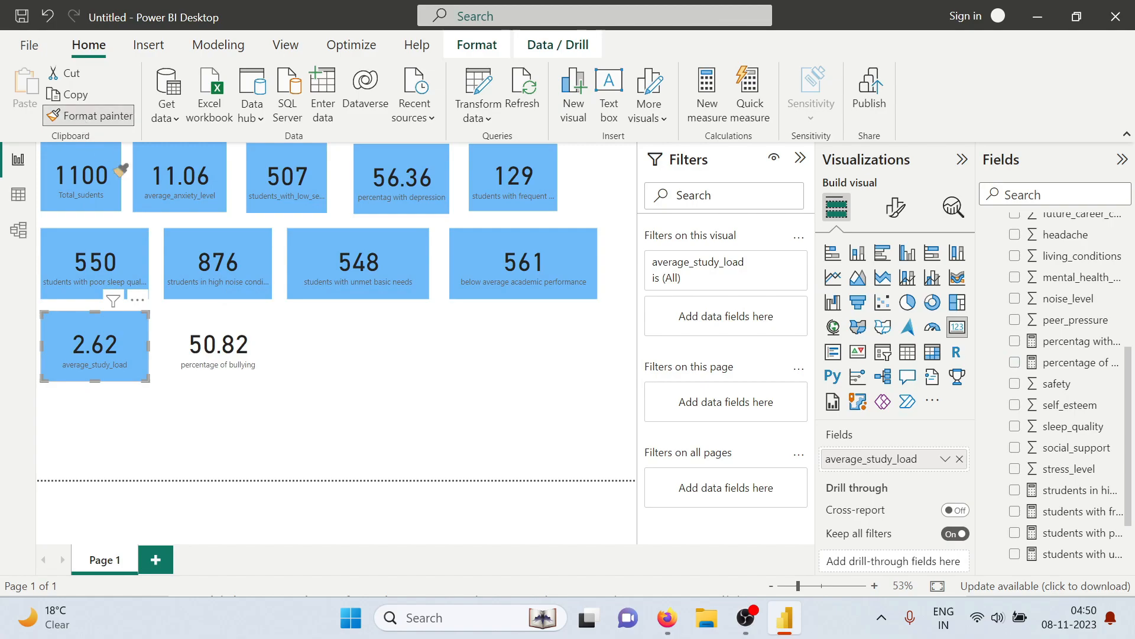
left_click(218, 348)
left_click(368, 377)
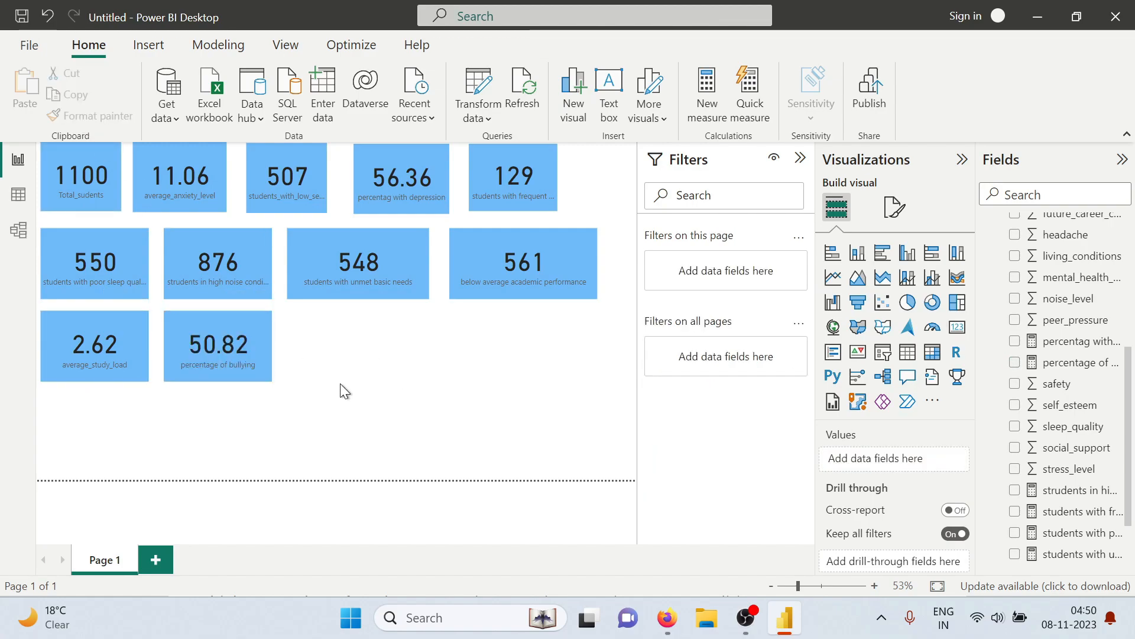
Check the extracurricular question in the tasks PDF, return to Power BI, and start a new measure named students participating in extracurricular activities
key("alt+Tab")
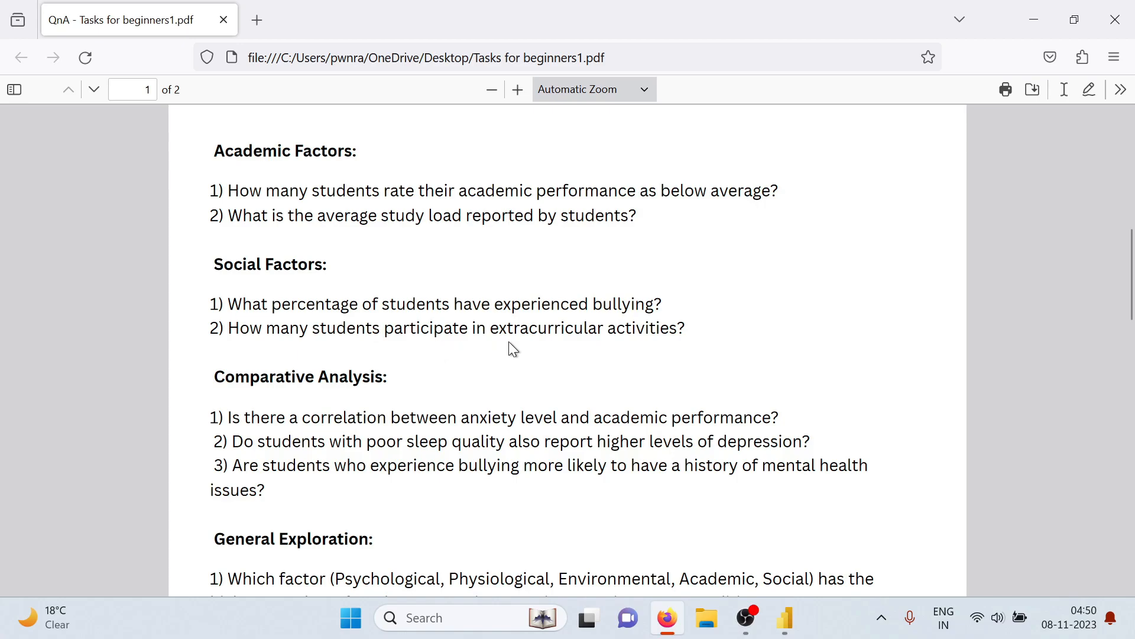
key("alt+Tab")
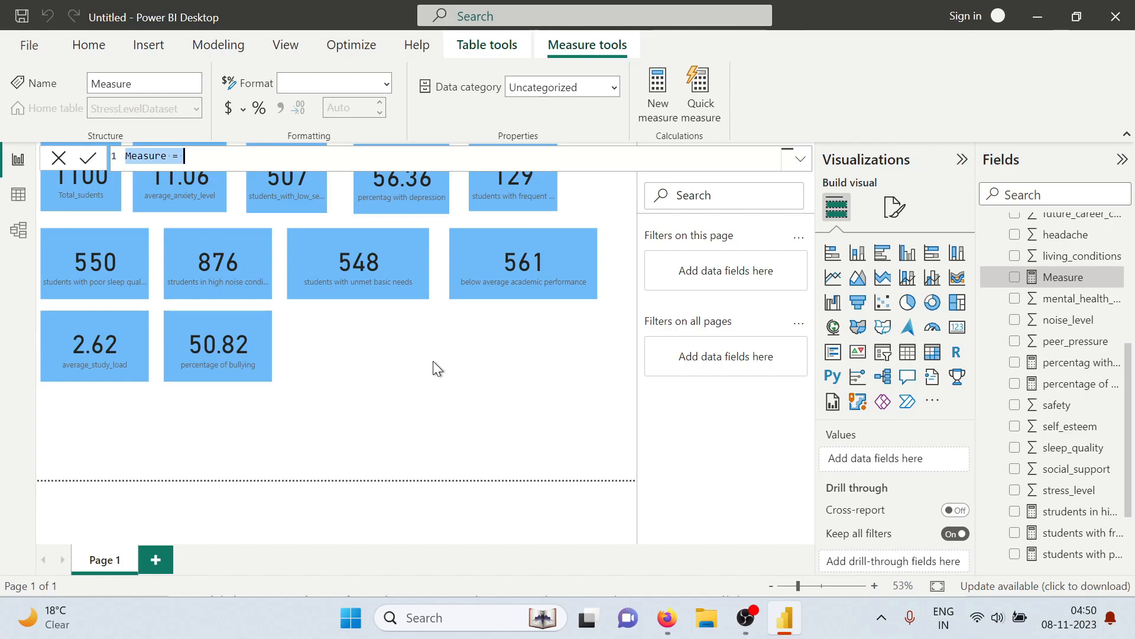
type("student")
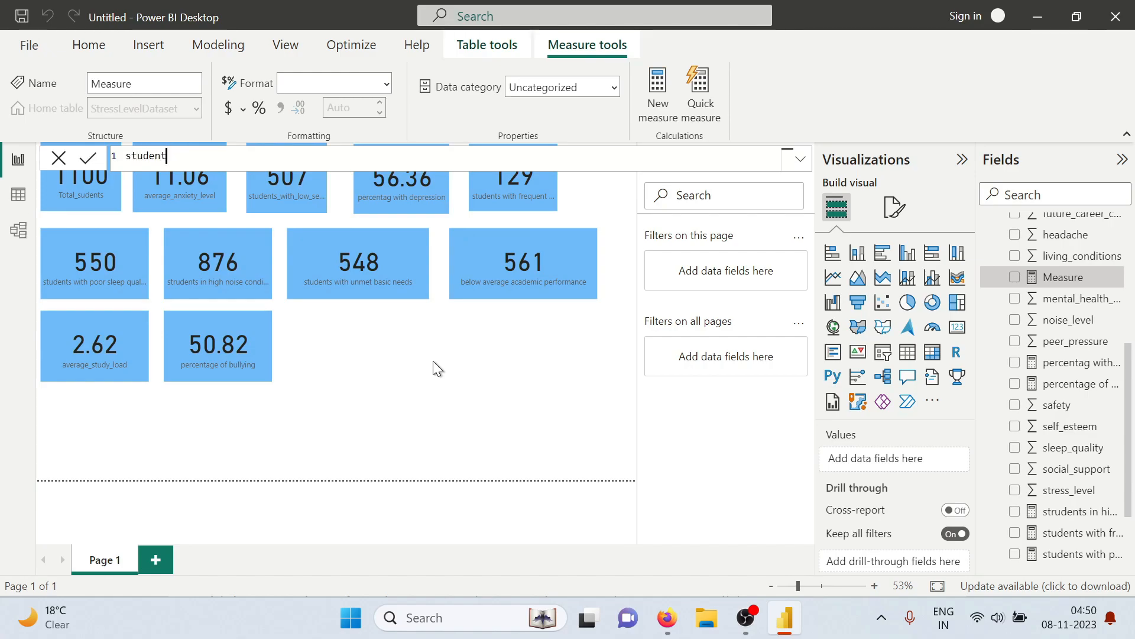
type("s participa")
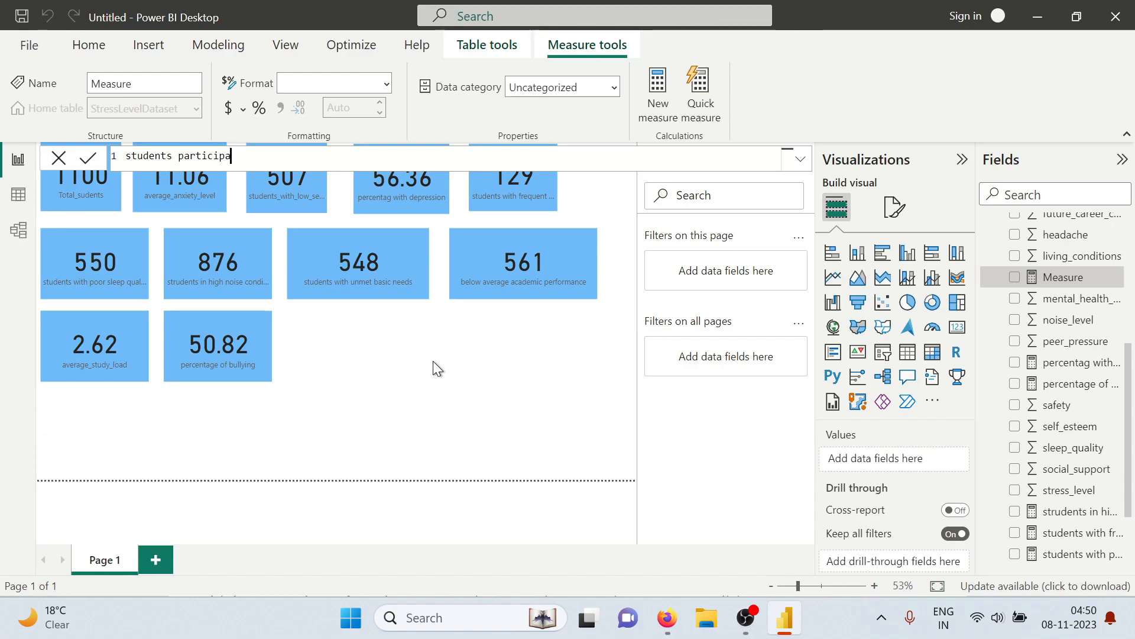
type("ting in extracurru")
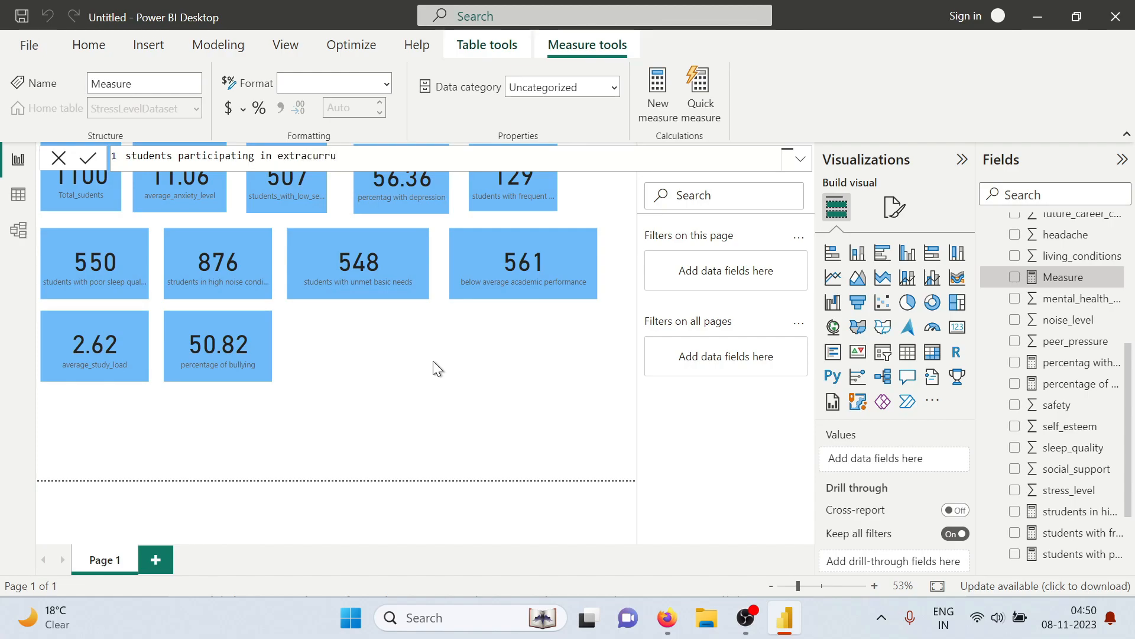
key("BackSpace")
type("icular activ")
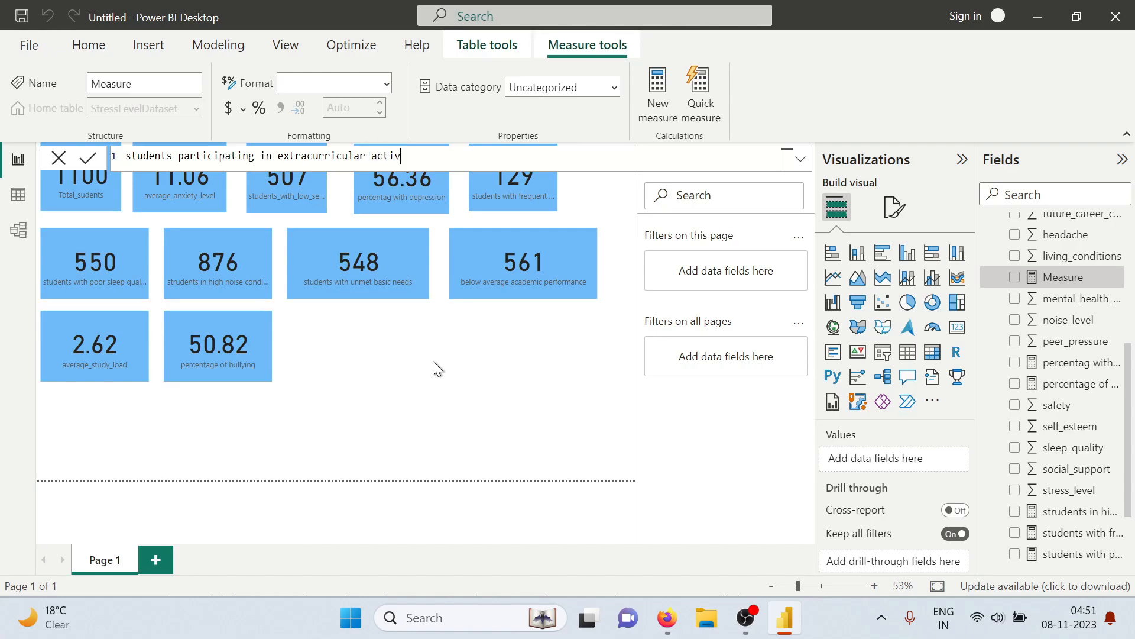
type("ities ")
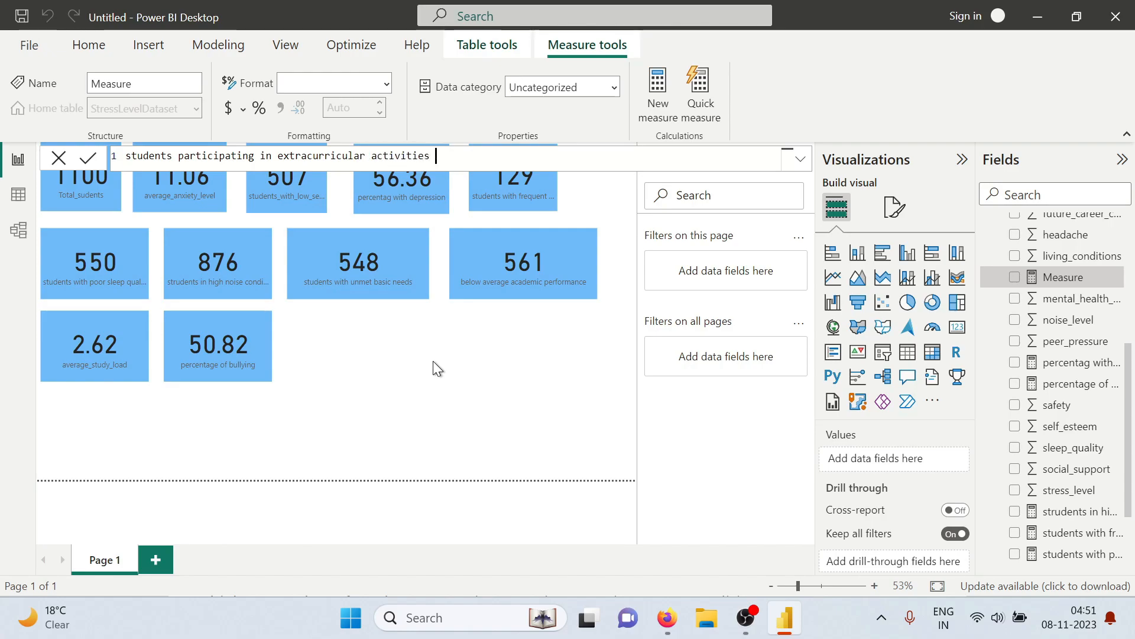
type("= co")
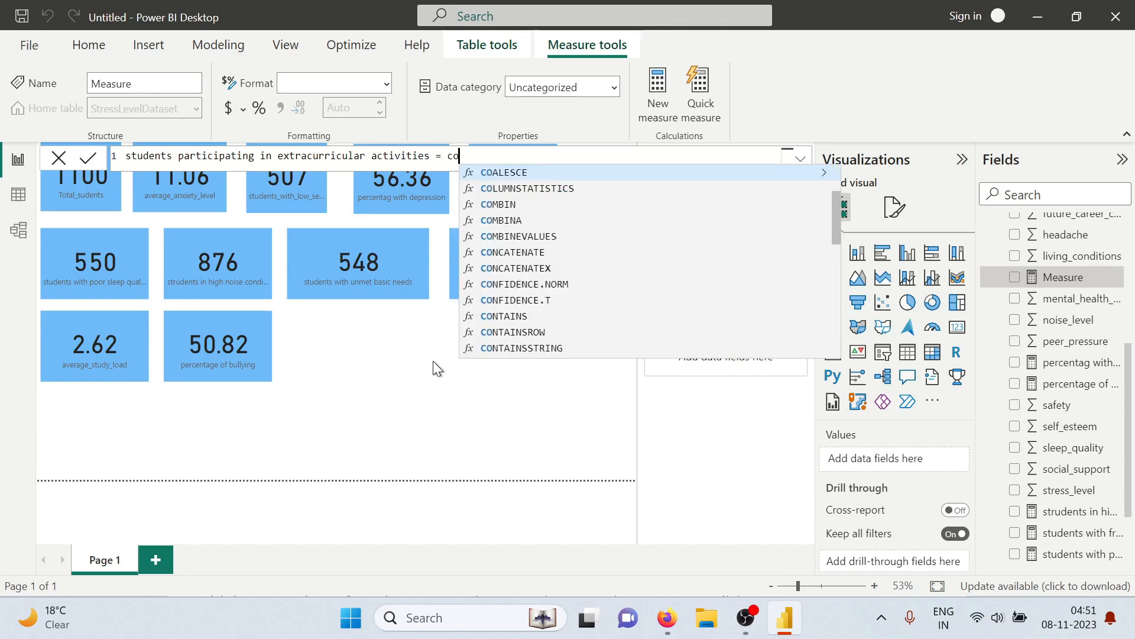
type("untrow")
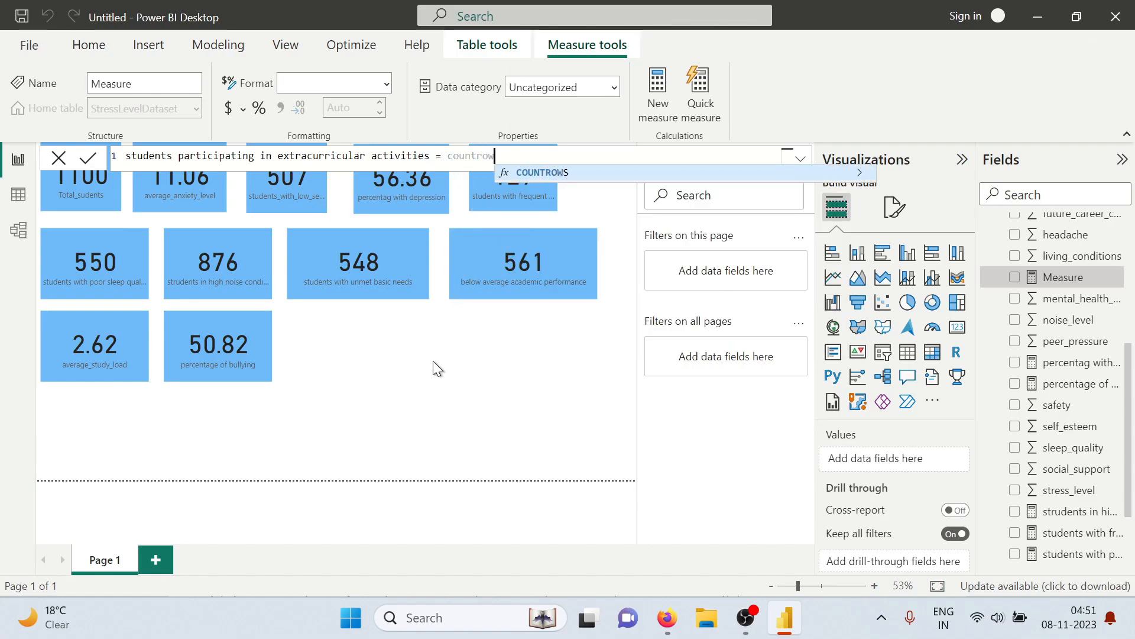
Begin the extracurricular measure's formula with COUNTROWS of a FILTER on the StressLevelDataset table
key("Tab")
type("fil")
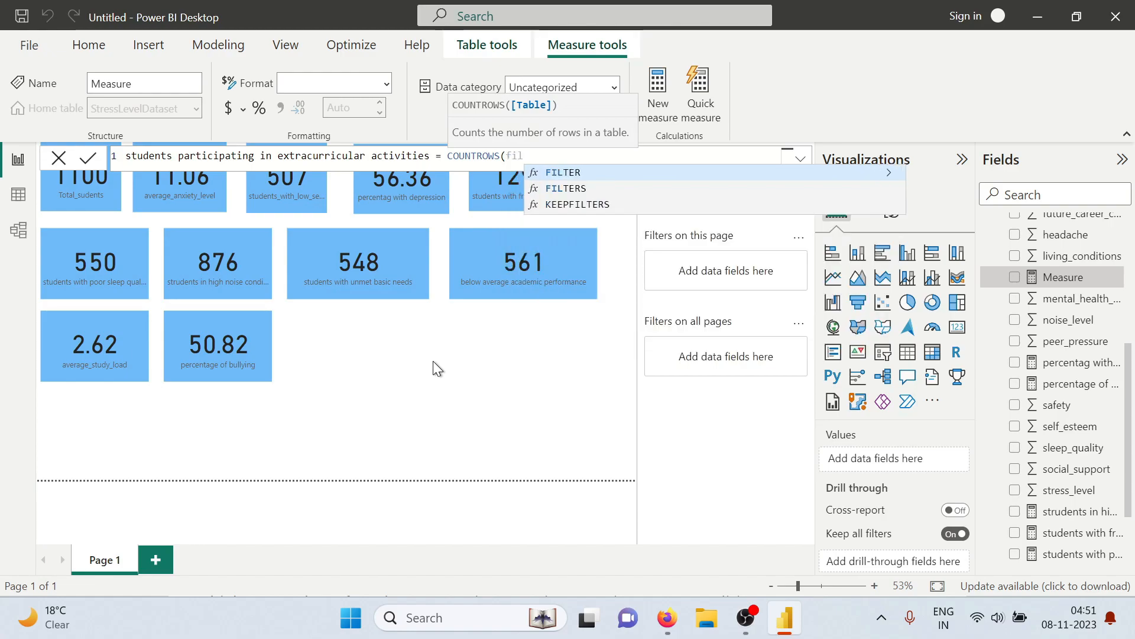
key("Tab")
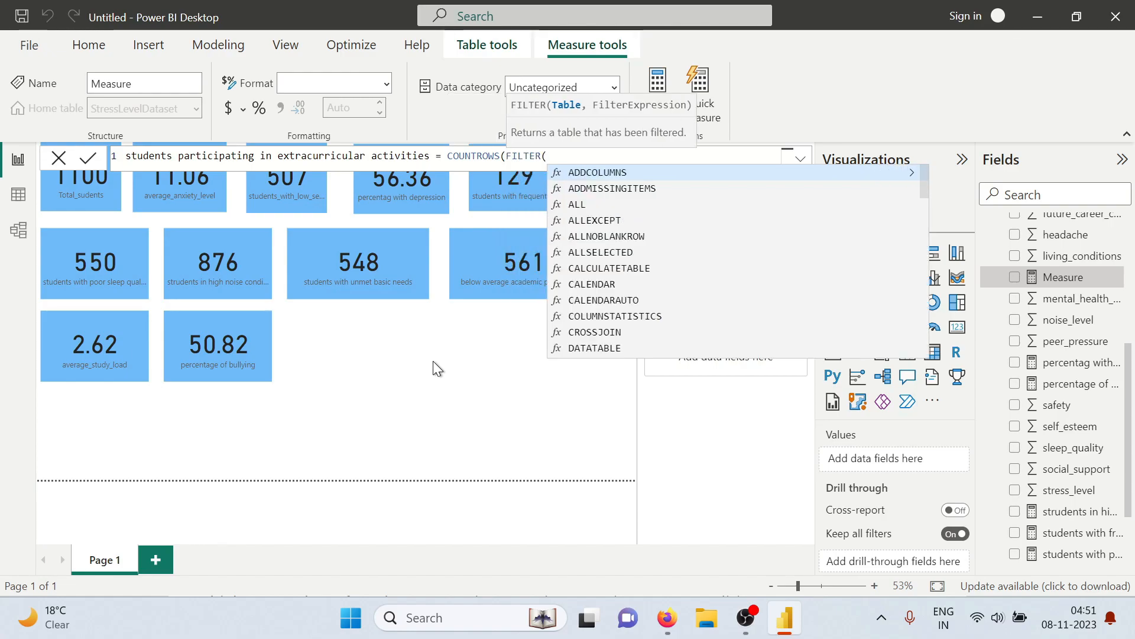
type("str")
key("Tab")
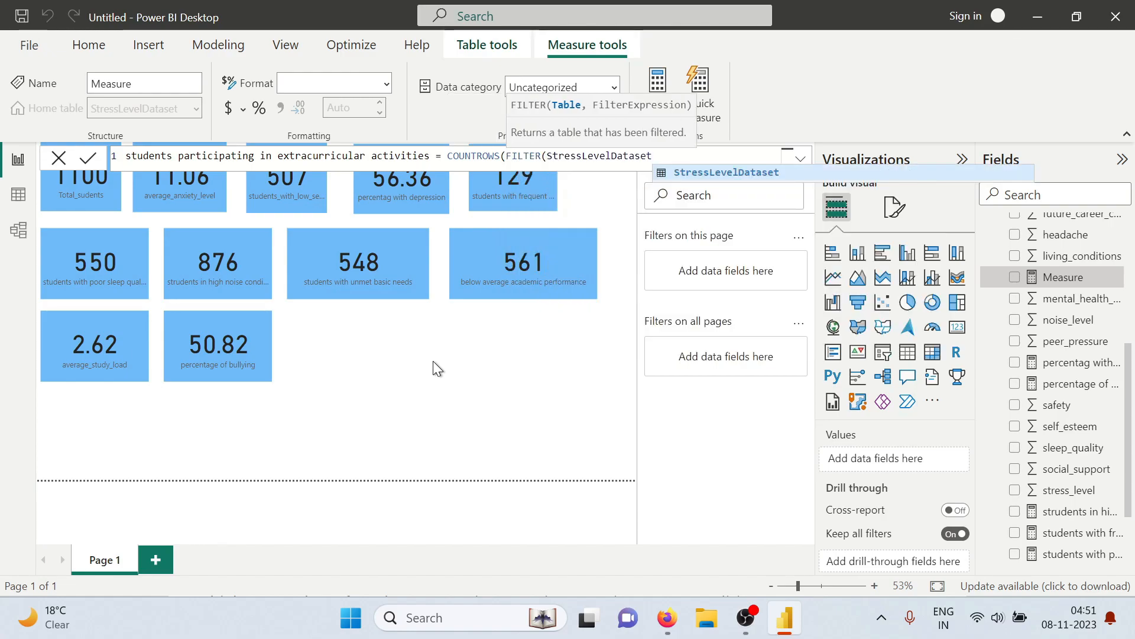
Add the filter condition StressLevelDataset[extracurricular_activities]>=2, close both functions, and commit the measure
type(",s")
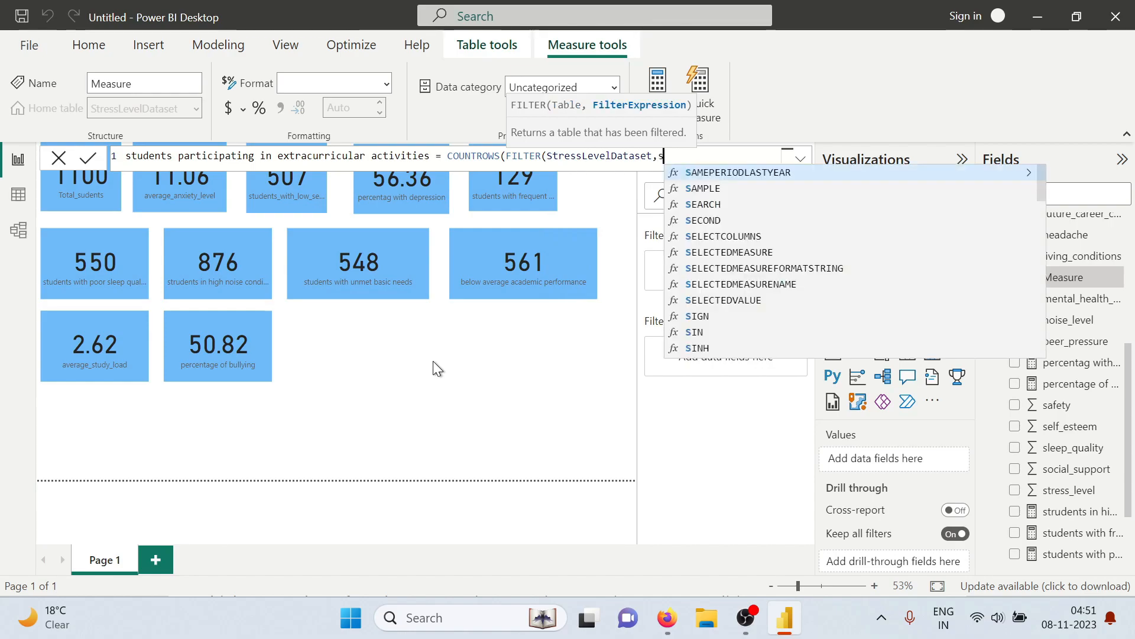
type("tre")
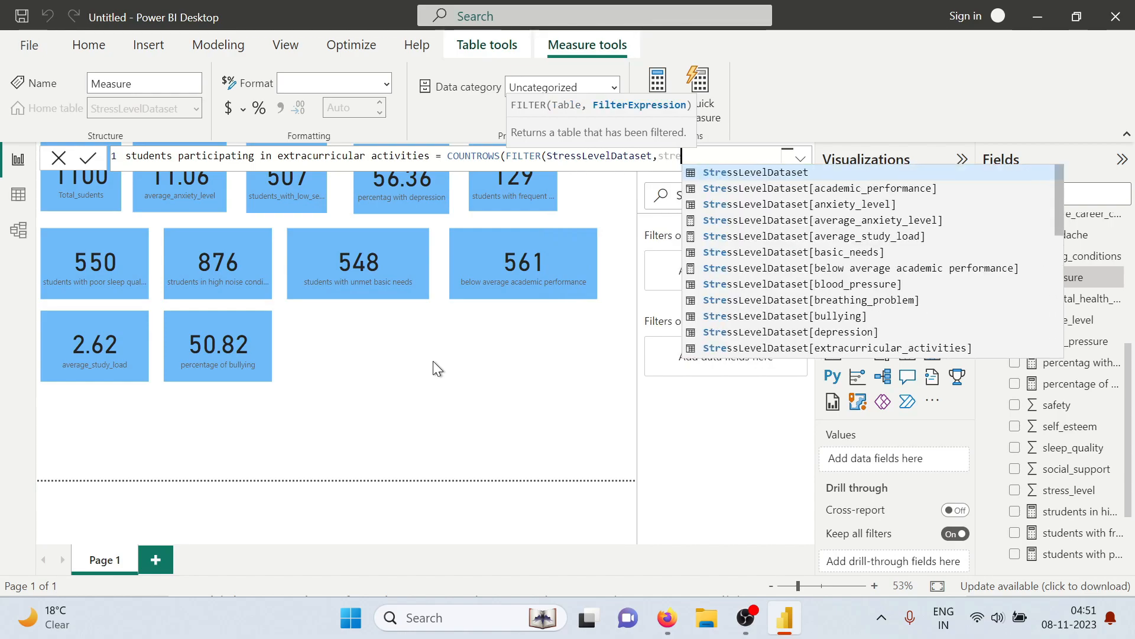
key("Tab")
type("[e")
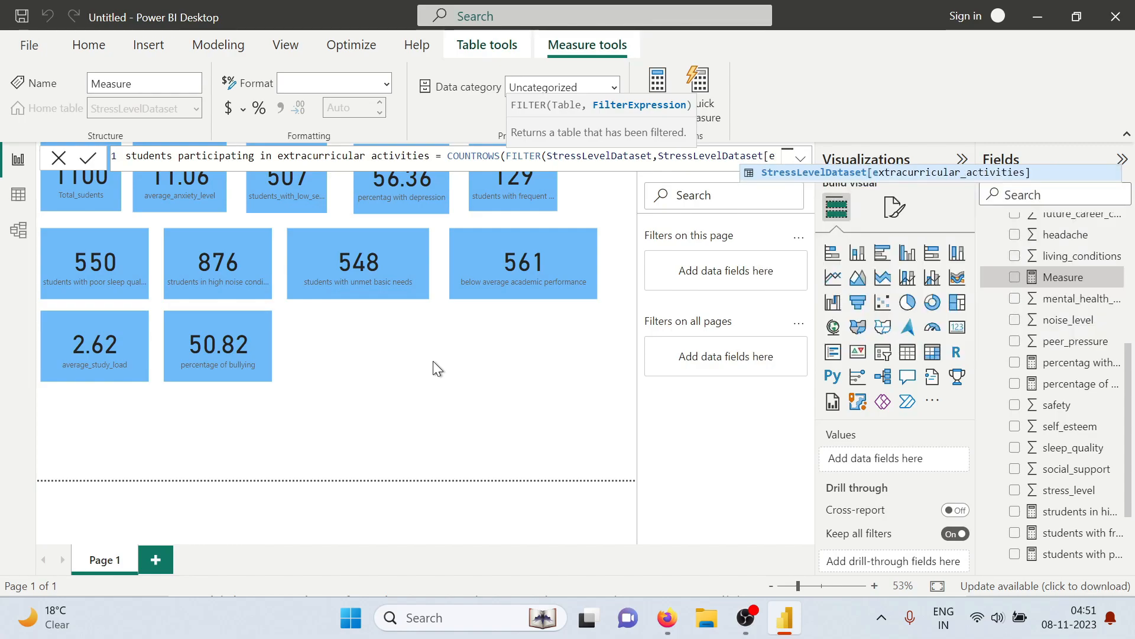
key("Tab")
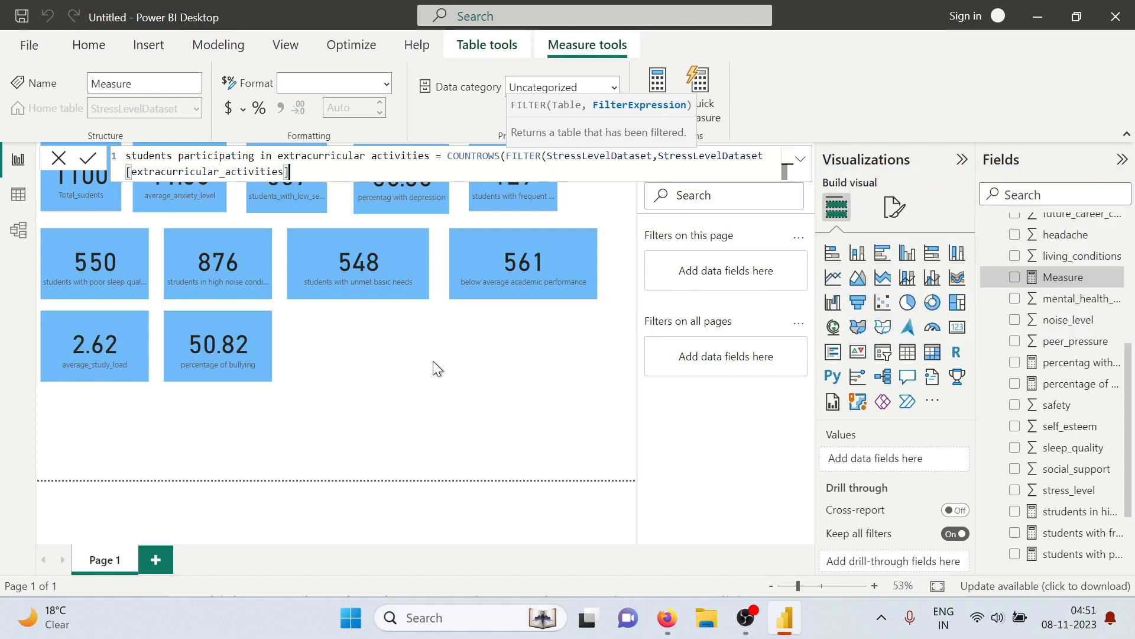
type(">")
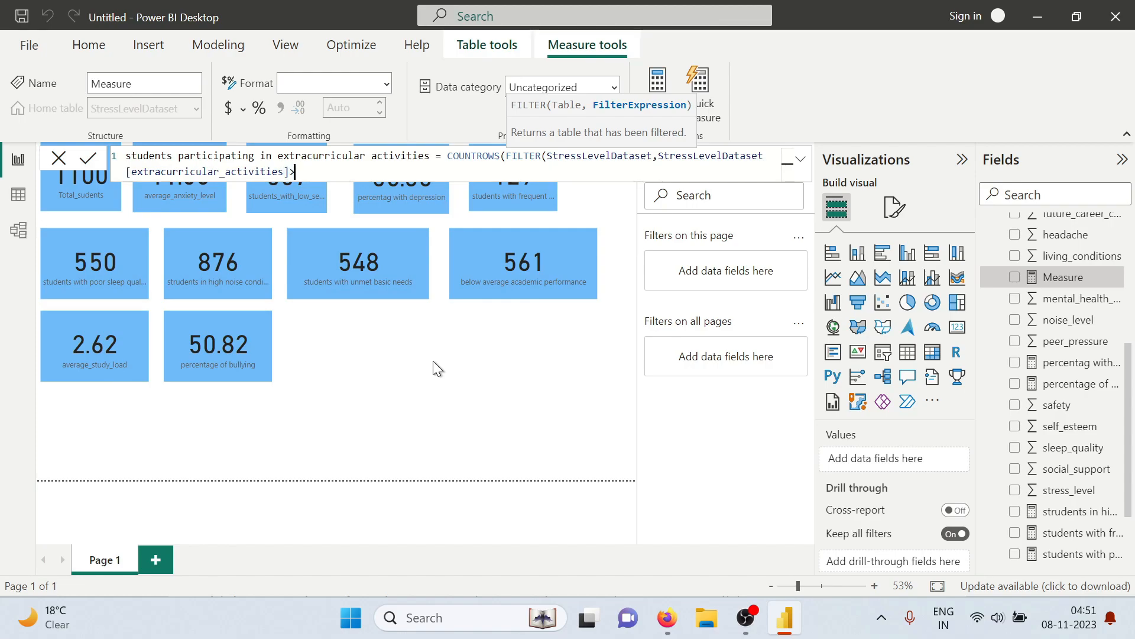
type("=2))")
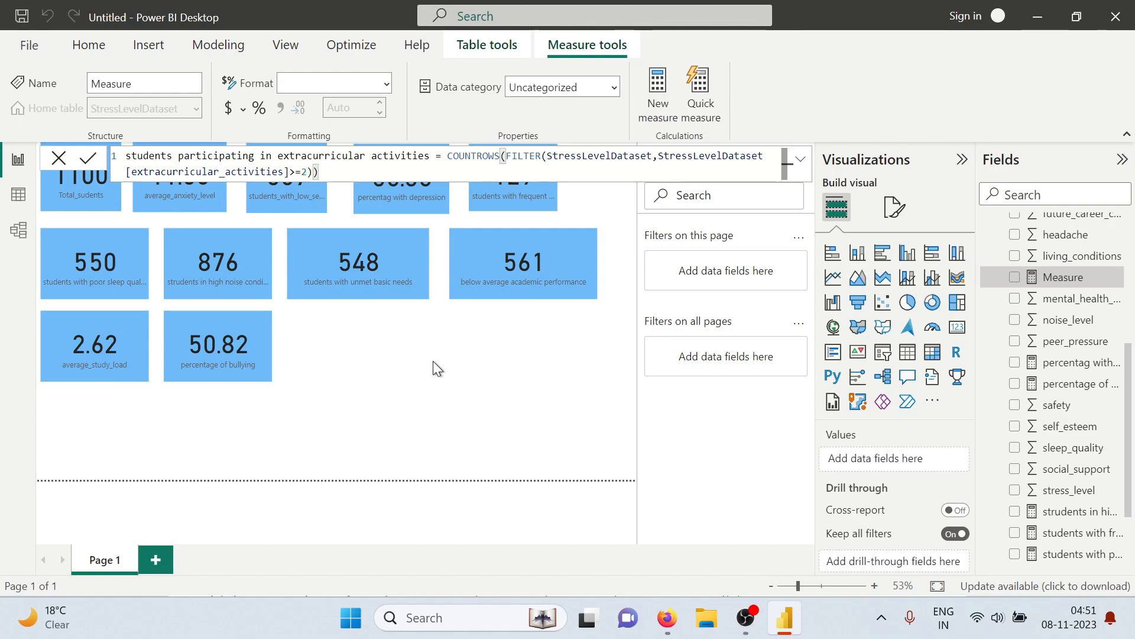
key("Return")
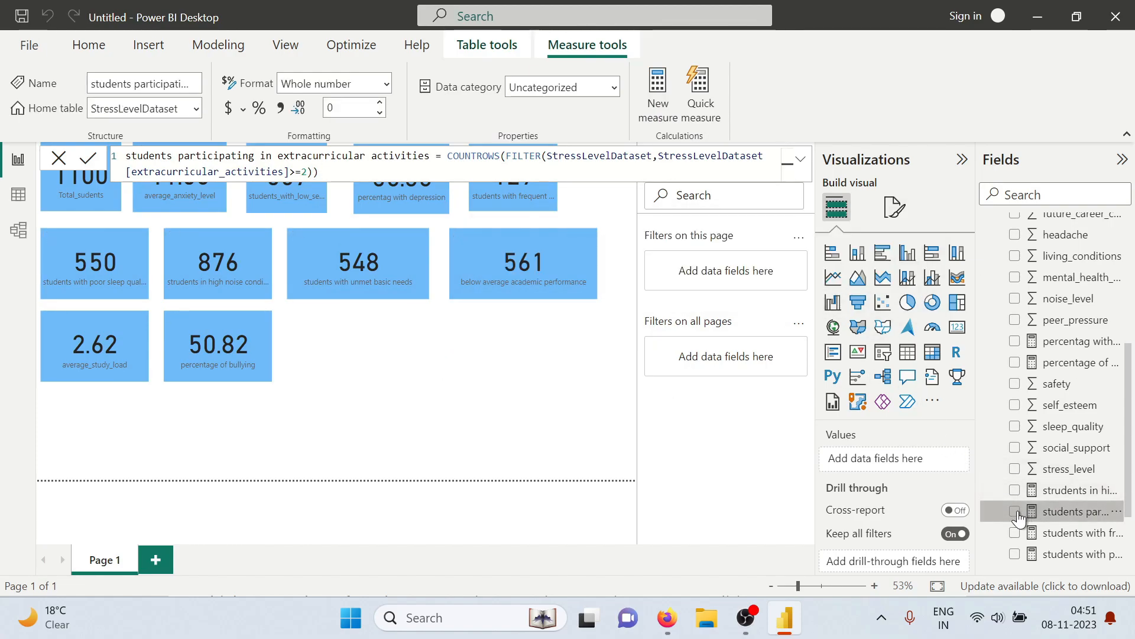
Show the students participating in extracurricular activities measure as a card placed beside the percentage of bullying card
left_click(1015, 512)
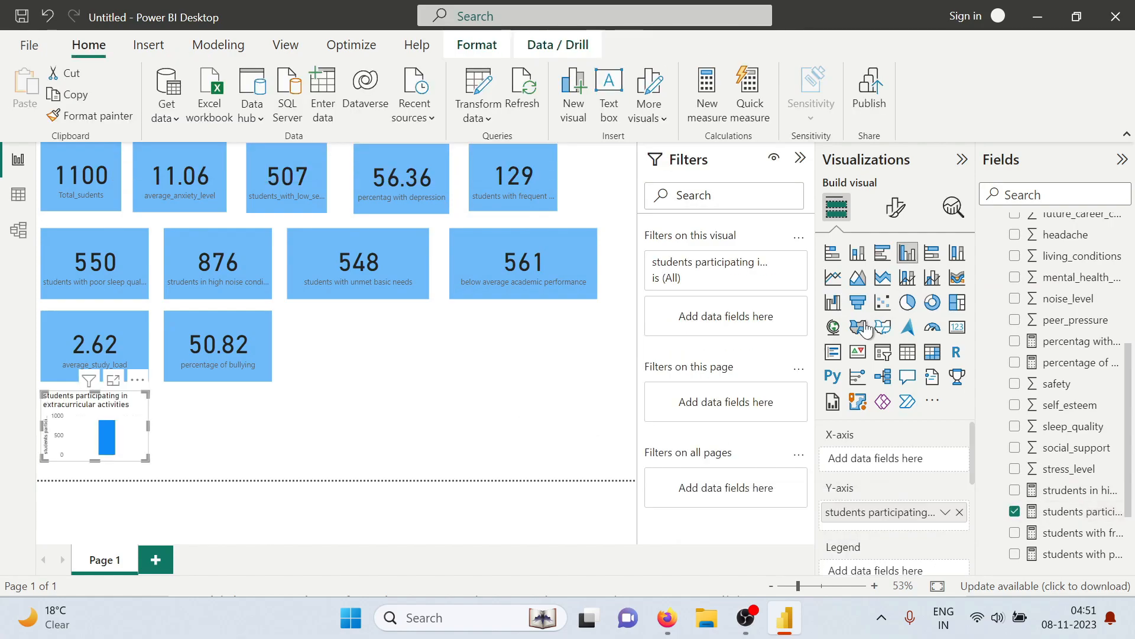
left_click(957, 326)
left_click_drag(121, 421, 371, 342)
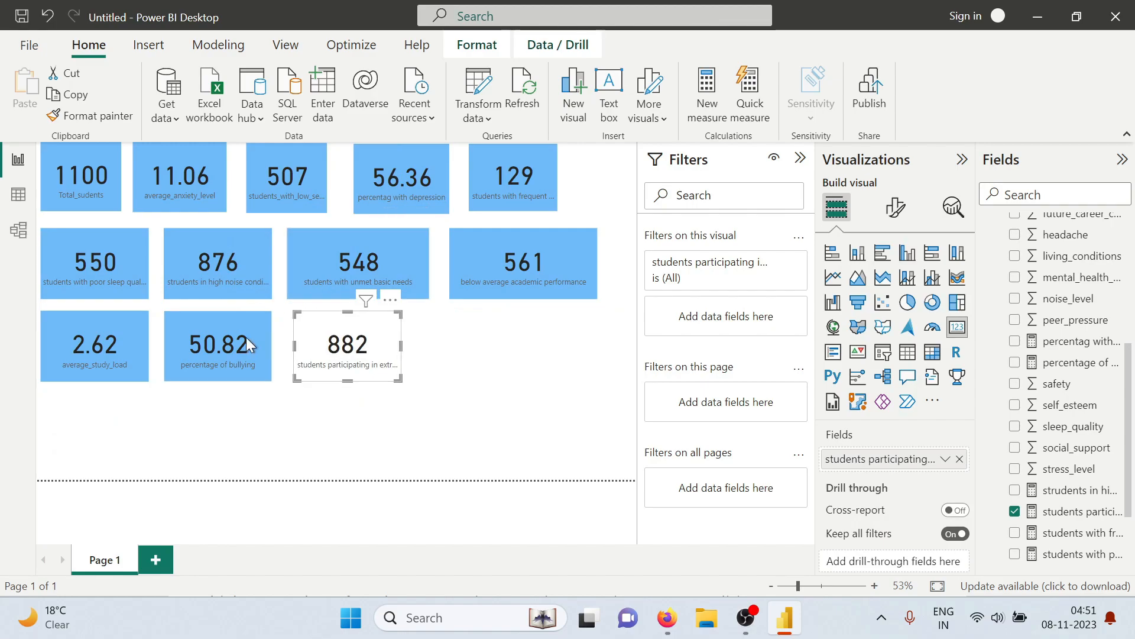
Copy the percentage of bullying card's formatting onto the extracurricular activities card and widen that card to fit its full label
left_click(231, 349)
left_click(88, 113)
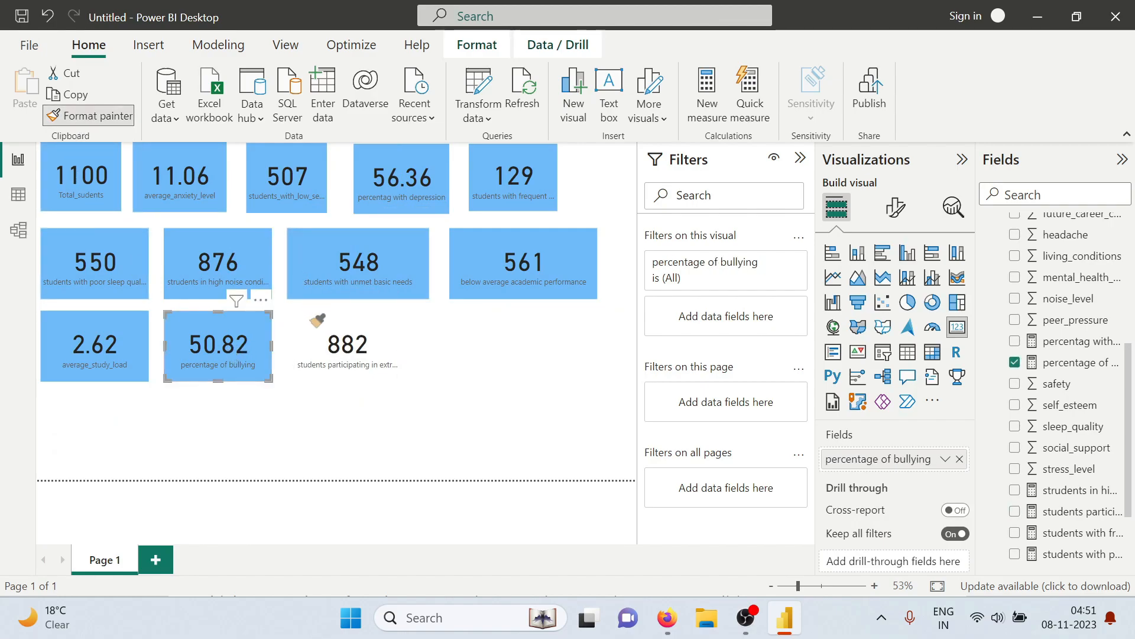
left_click(331, 349)
left_click_drag(400, 351, 466, 351)
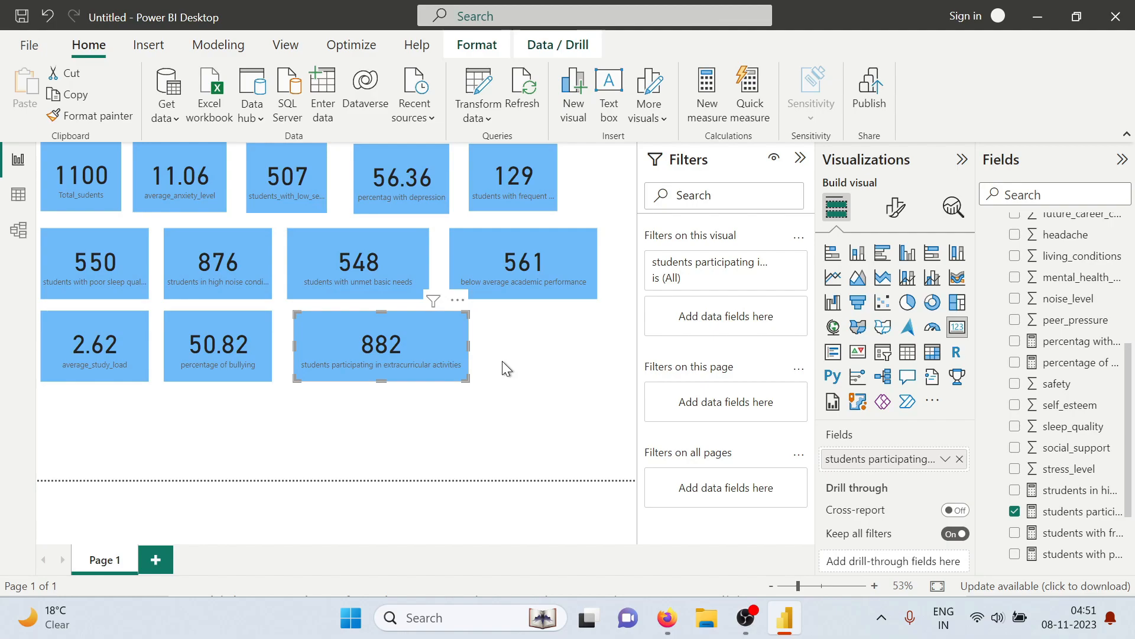
left_click(508, 369)
Switch to the tasks PDF in Firefox and read the Comparative Analysis questions
key("alt+Tab")
key("Tab")
key("Tab")
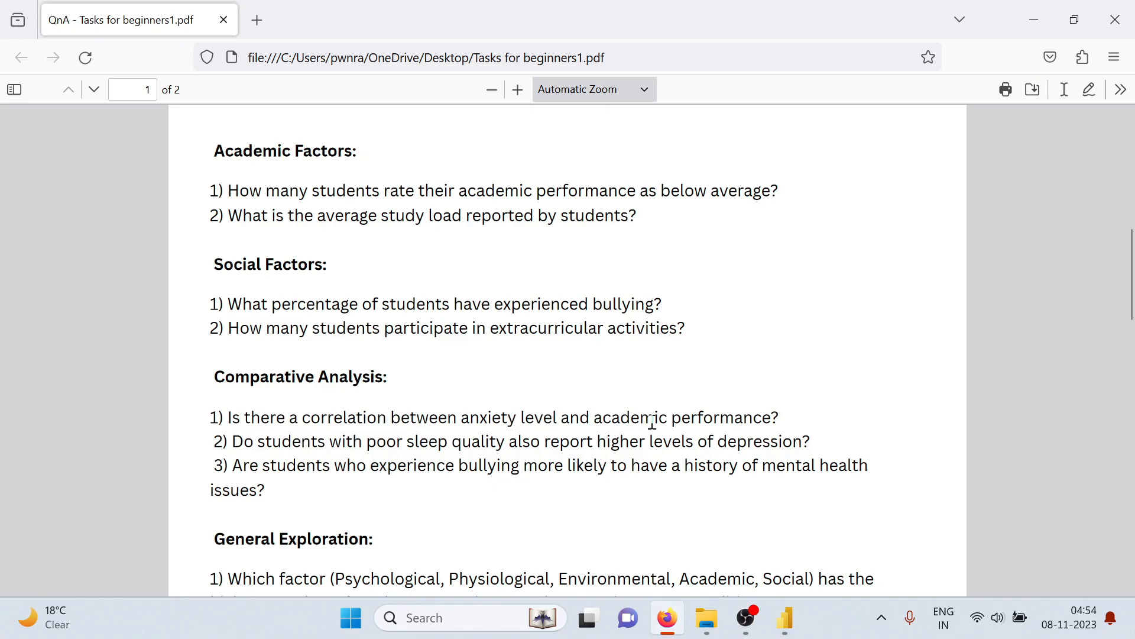
Switch to Power BI Desktop, add a second report page, and insert an empty scatter chart on it
key("alt+Tab")
key("alt+Tab")
key("alt+Tab")
key("alt+Tab")
key("alt+Tab")
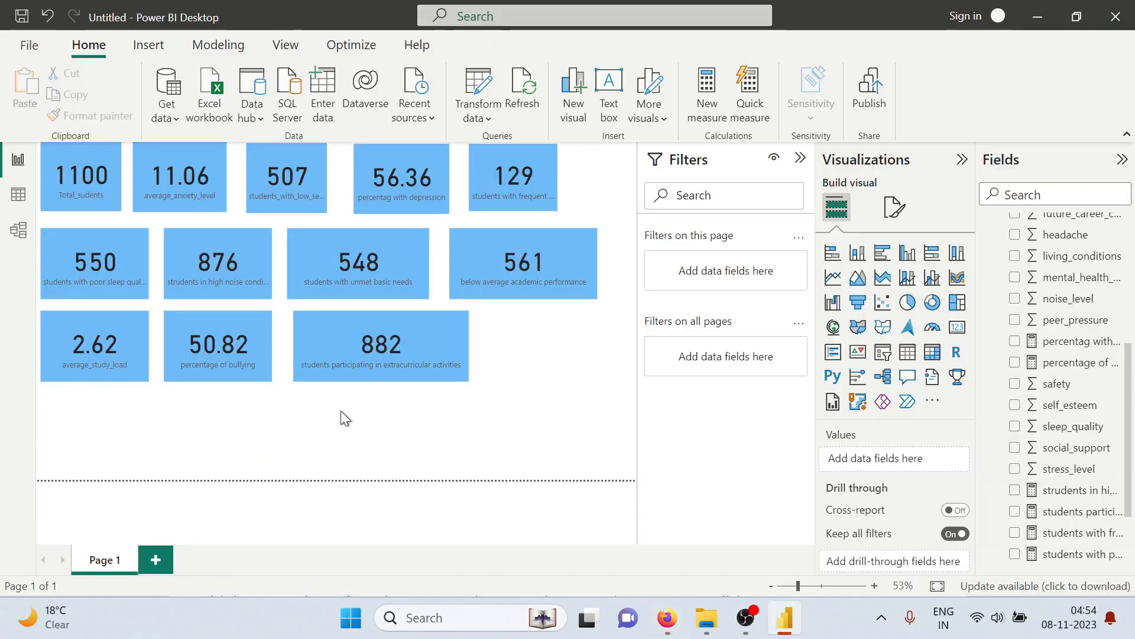
left_click(160, 565)
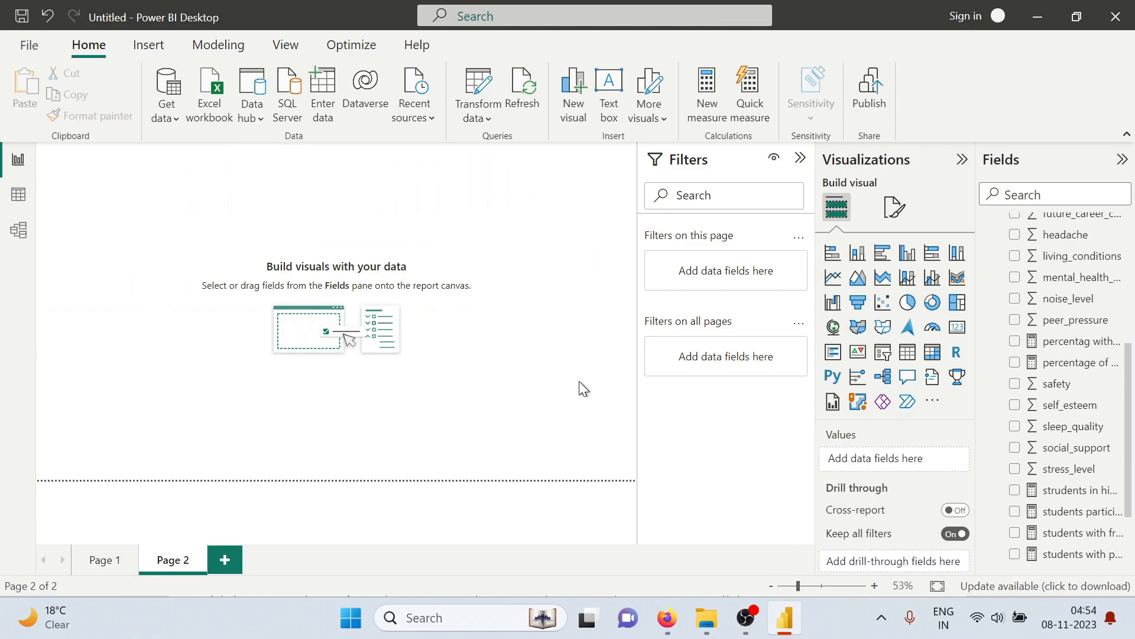
left_click(883, 303)
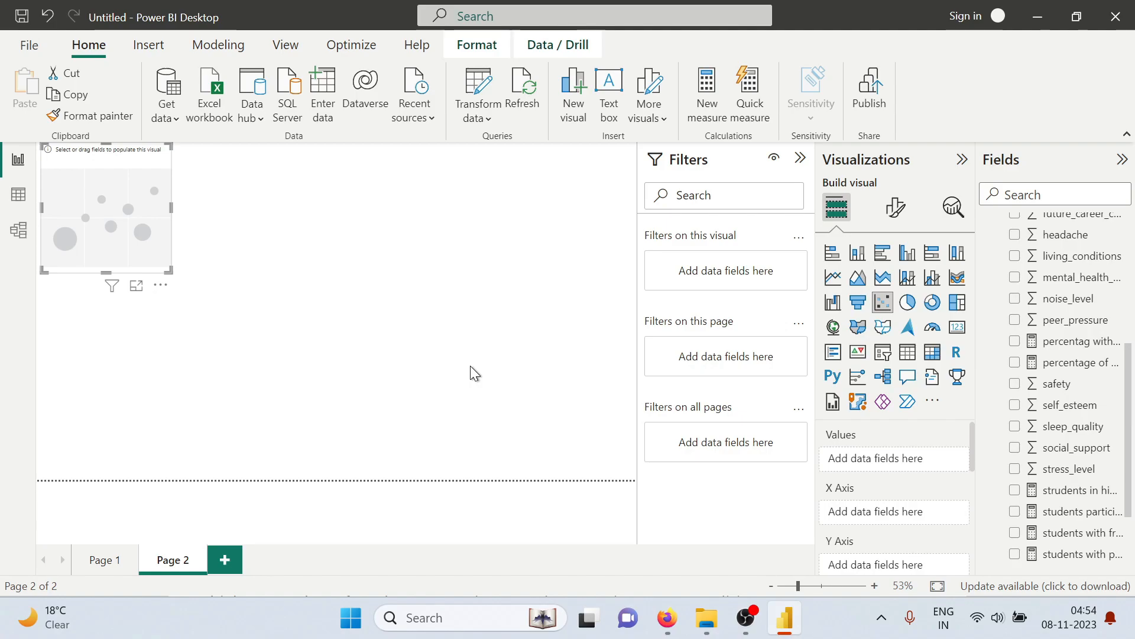
Assign academic_performance to the scatter chart's X axis and anxiety_level to its Y axis
scroll(1069, 381, "up", 3)
scroll(1069, 381, "up", 4)
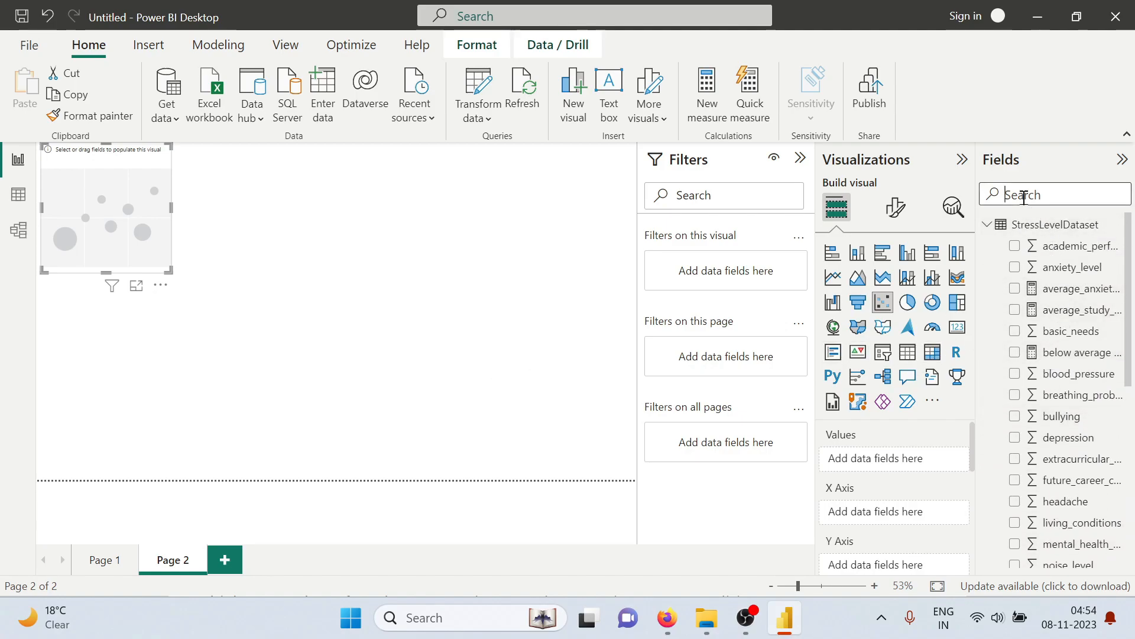
type("ac")
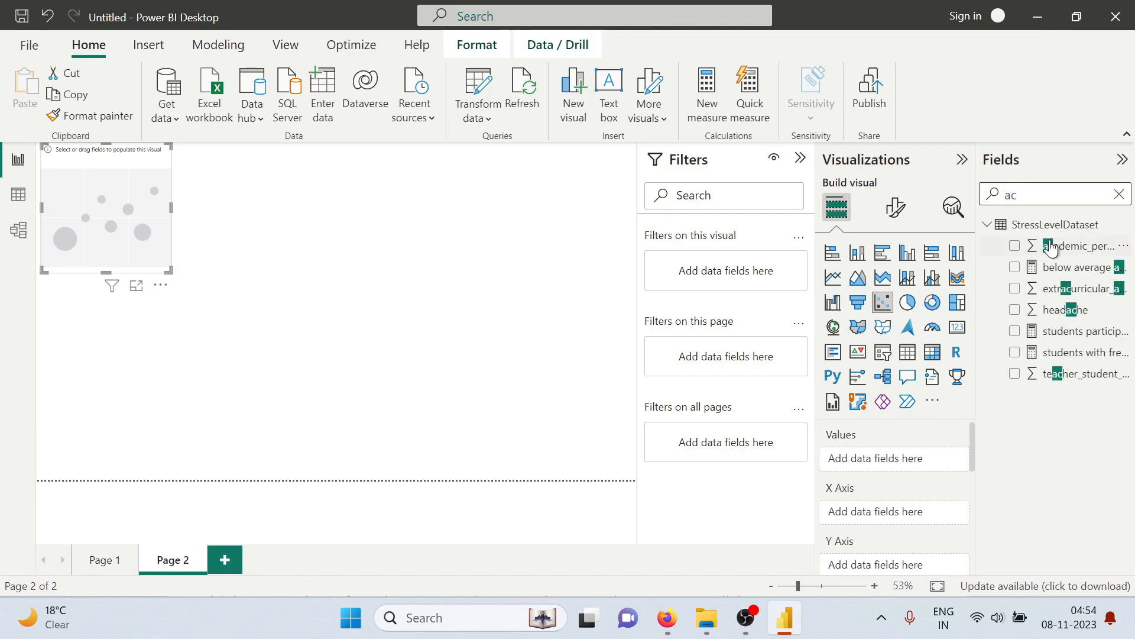
left_click(1014, 247)
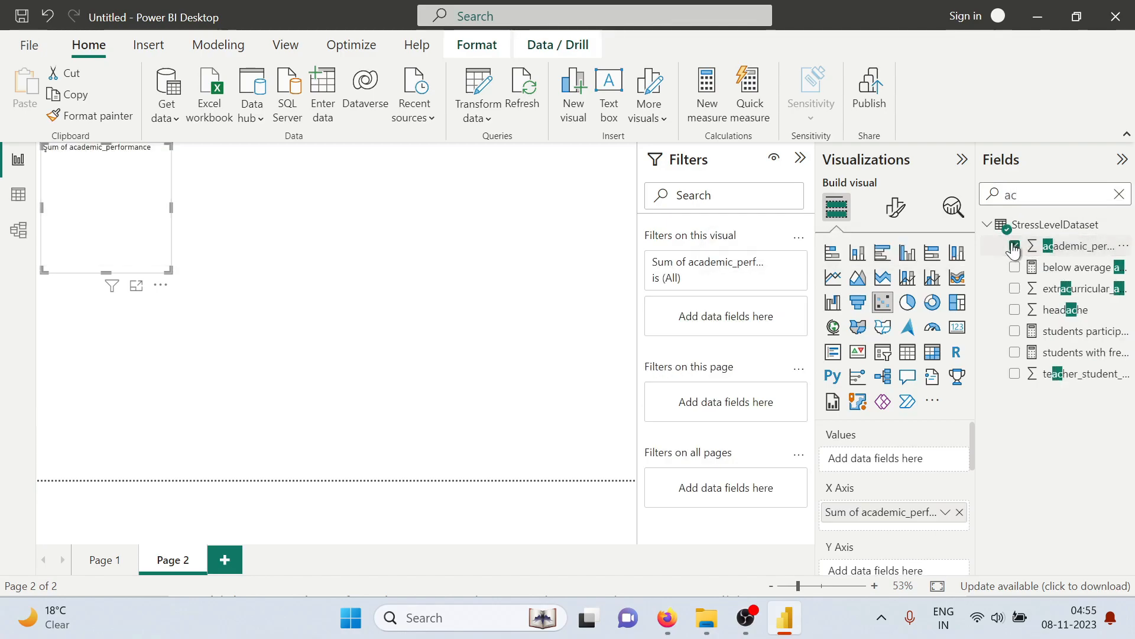
left_click(1119, 196)
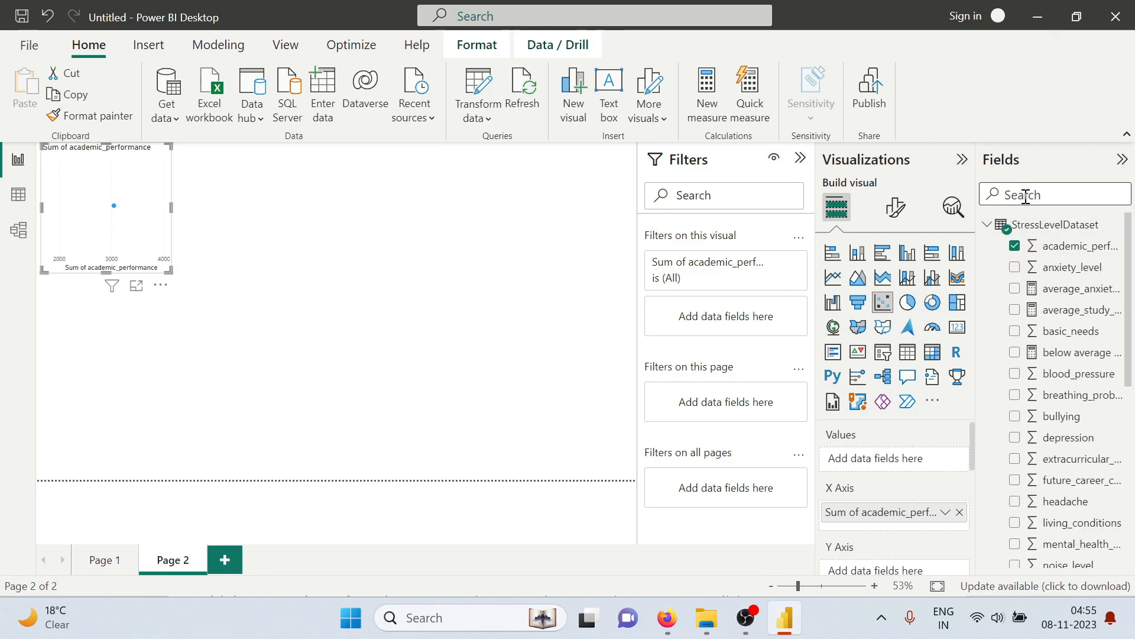
left_click(1018, 270)
Summarize anxiety_level on the Y axis as Average and set academic_performance on the X axis to Don't summarize
scroll(926, 445, "down", 2)
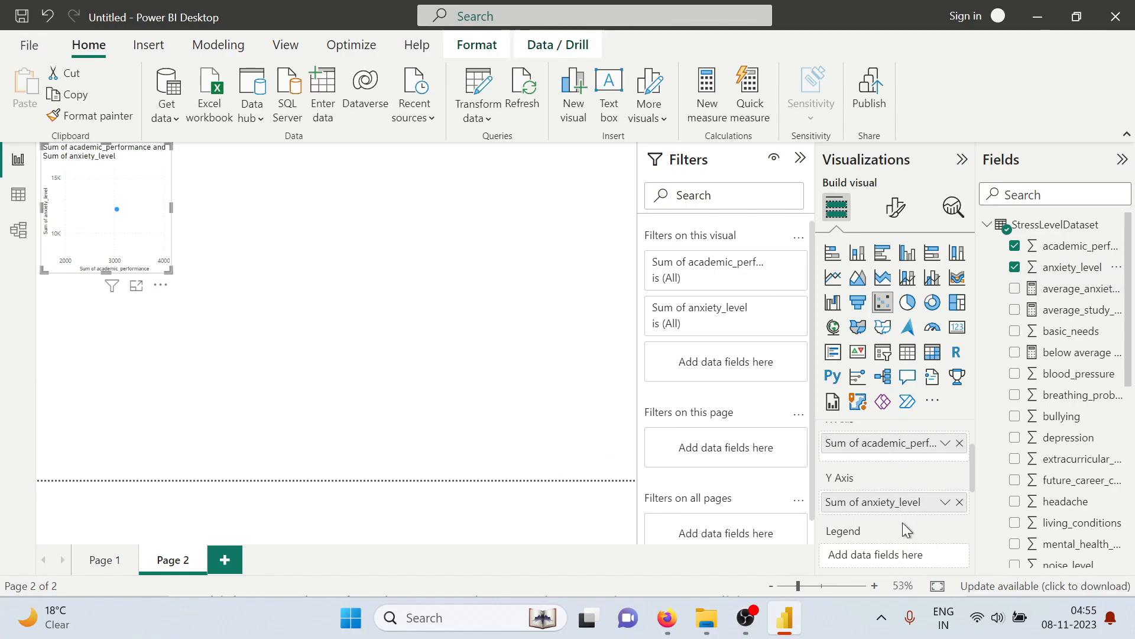
left_click(945, 503)
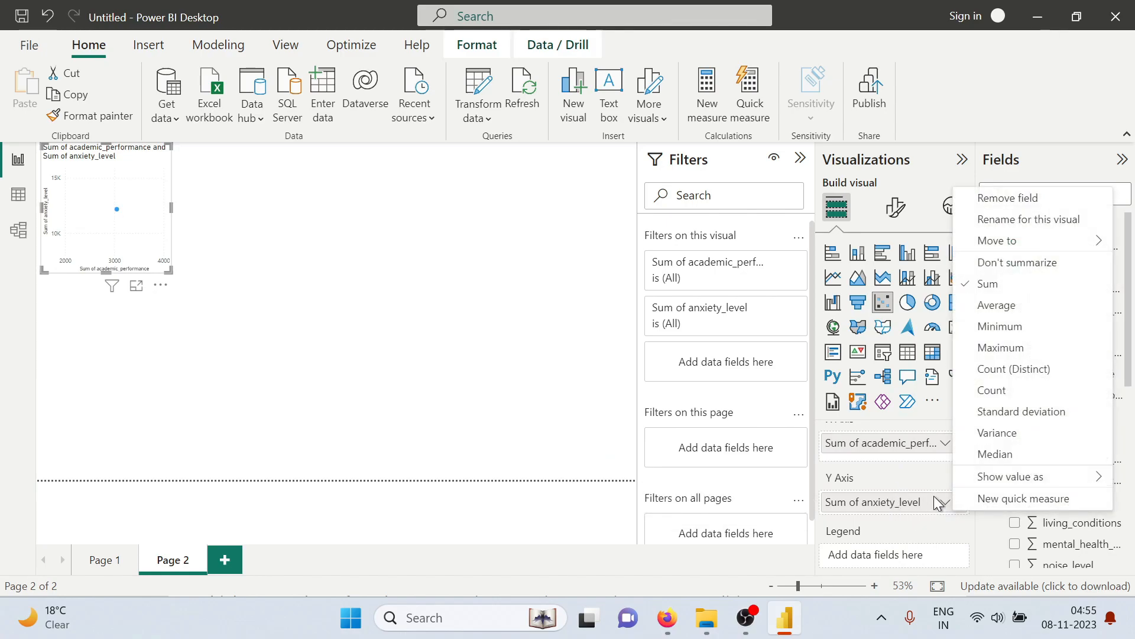
left_click(1015, 306)
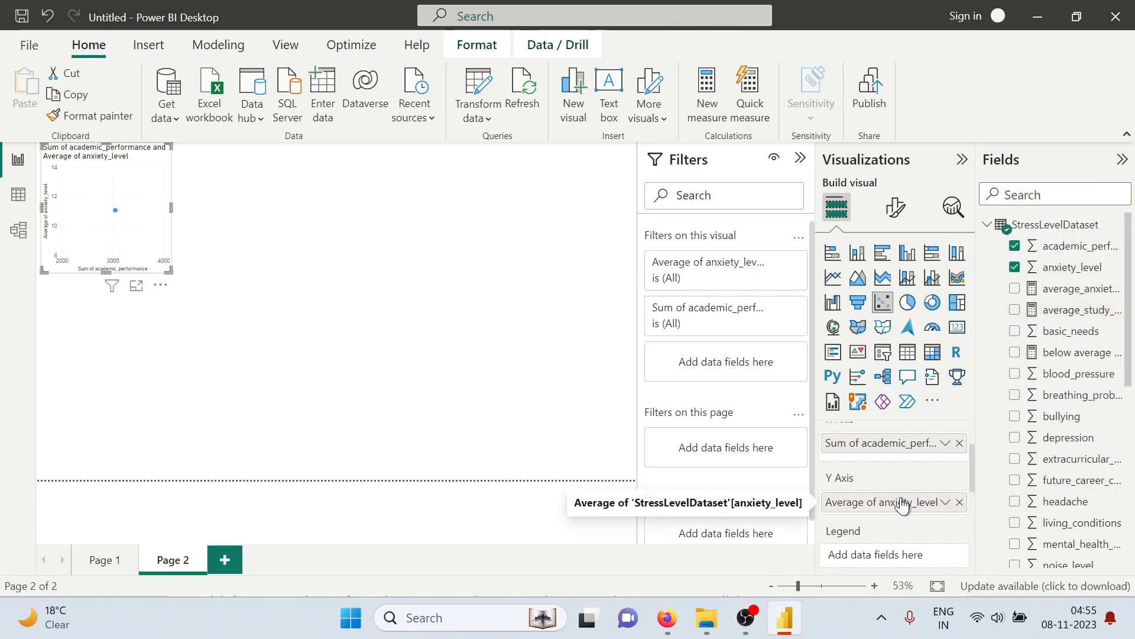
left_click(945, 444)
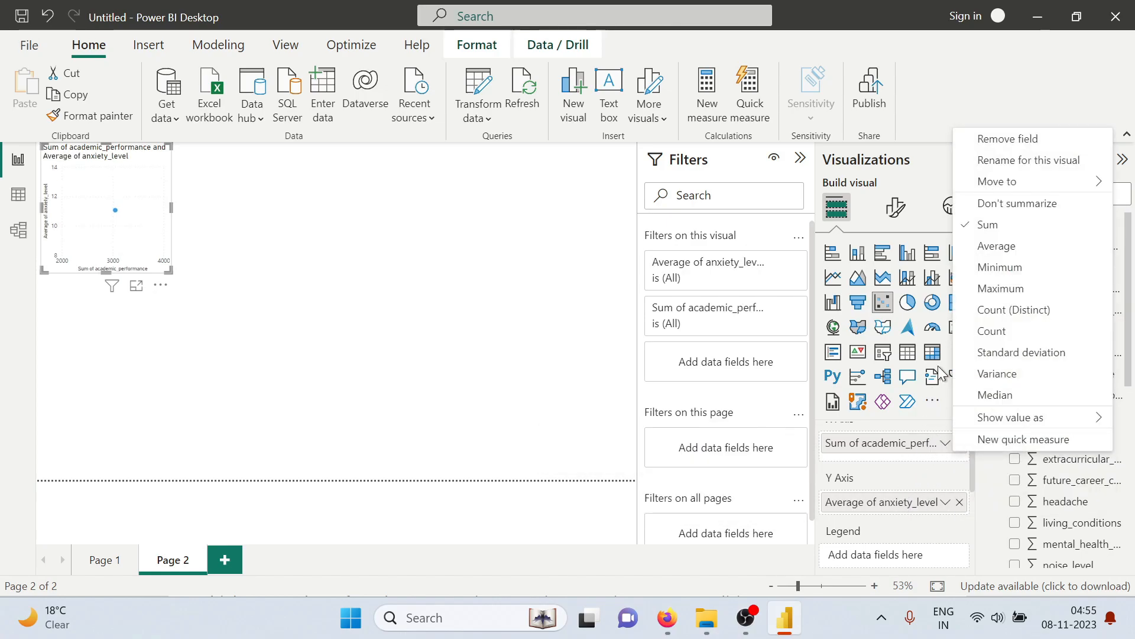
left_click(999, 202)
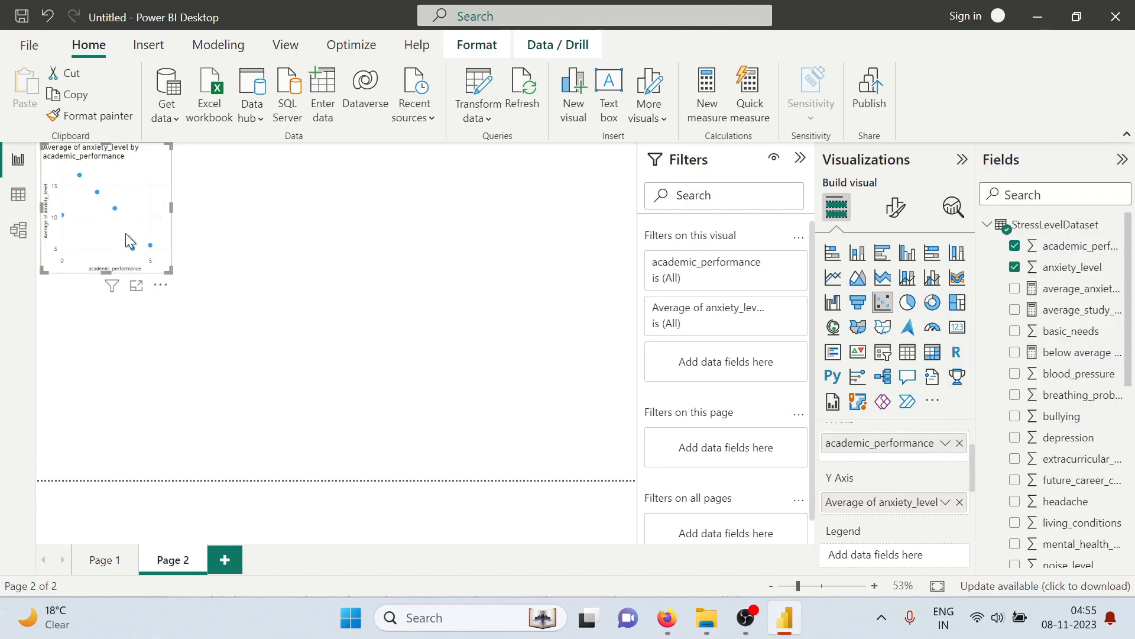
Move the scatter chart lower on the page and turn on its trend line
left_click_drag(131, 262, 127, 431)
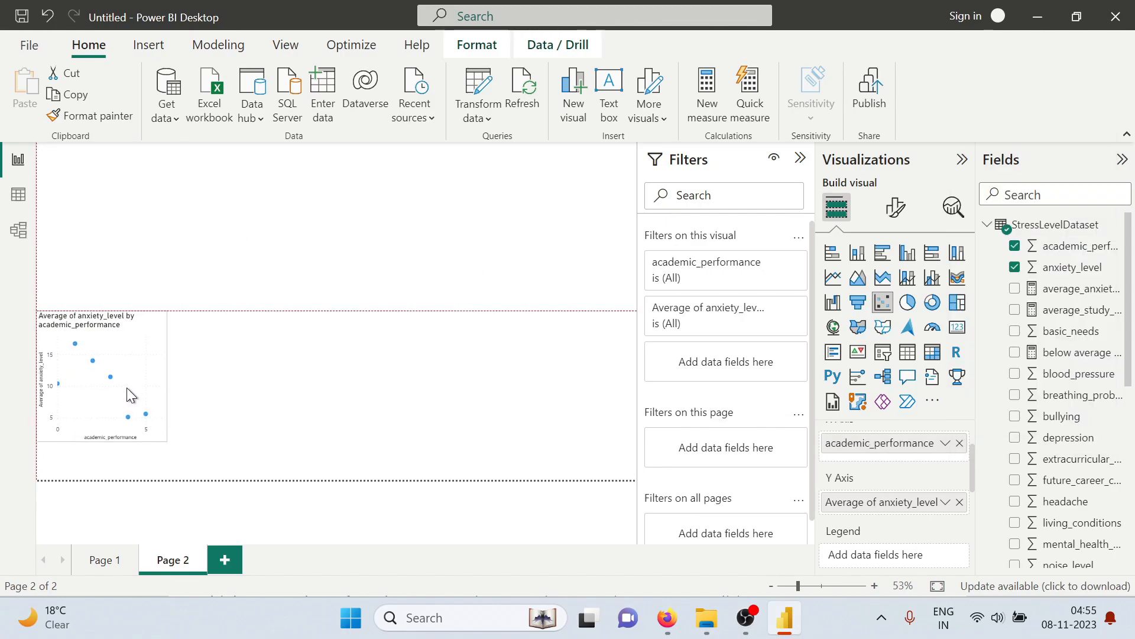
left_click(953, 207)
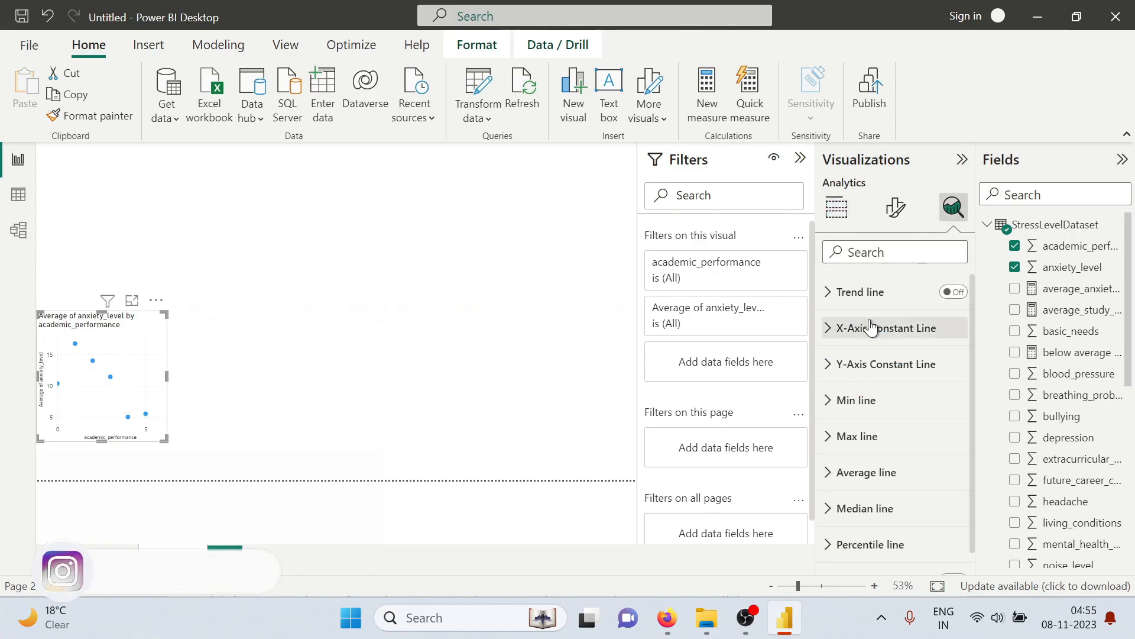
left_click(953, 292)
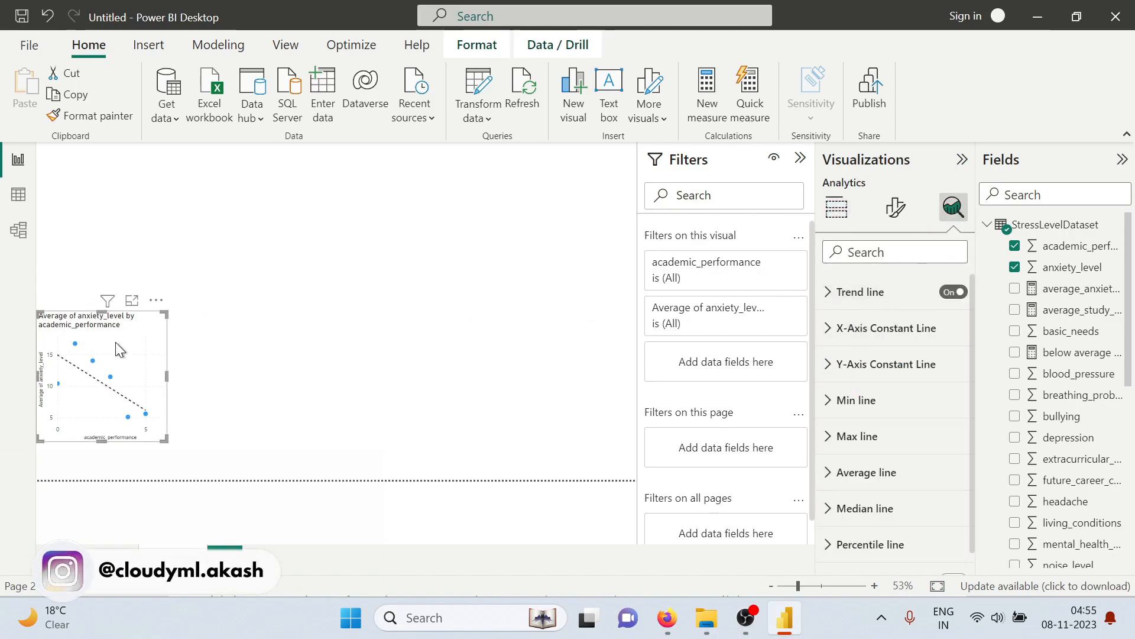
Move the scatter chart back up along the page's left edge and enlarge it in height and width
left_click_drag(115, 331, 112, 188)
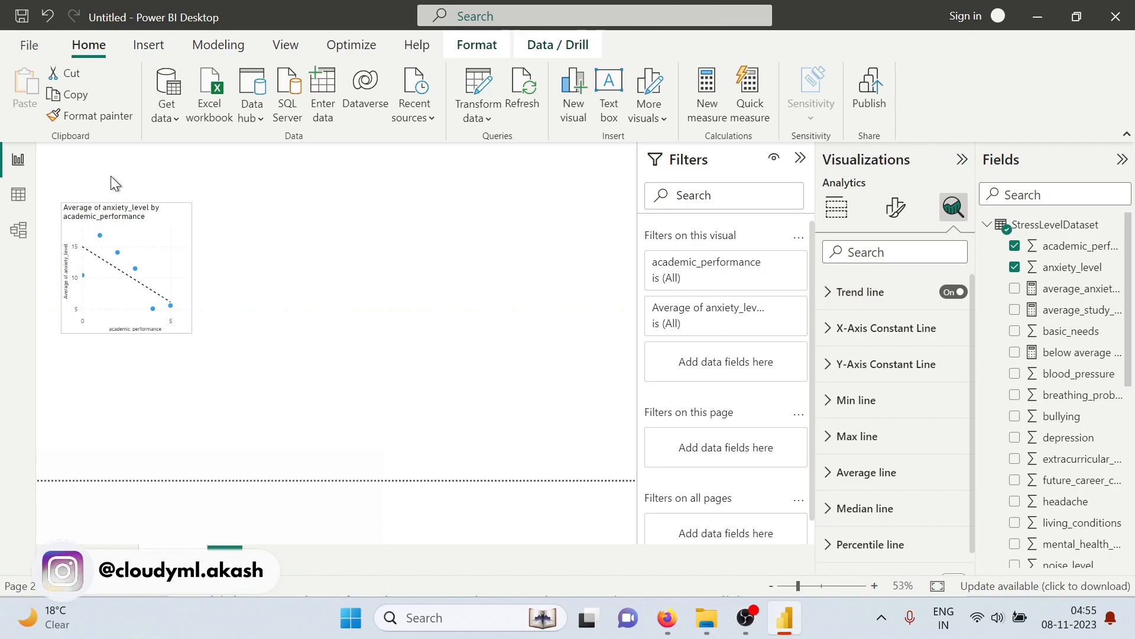
left_click_drag(167, 233, 188, 233)
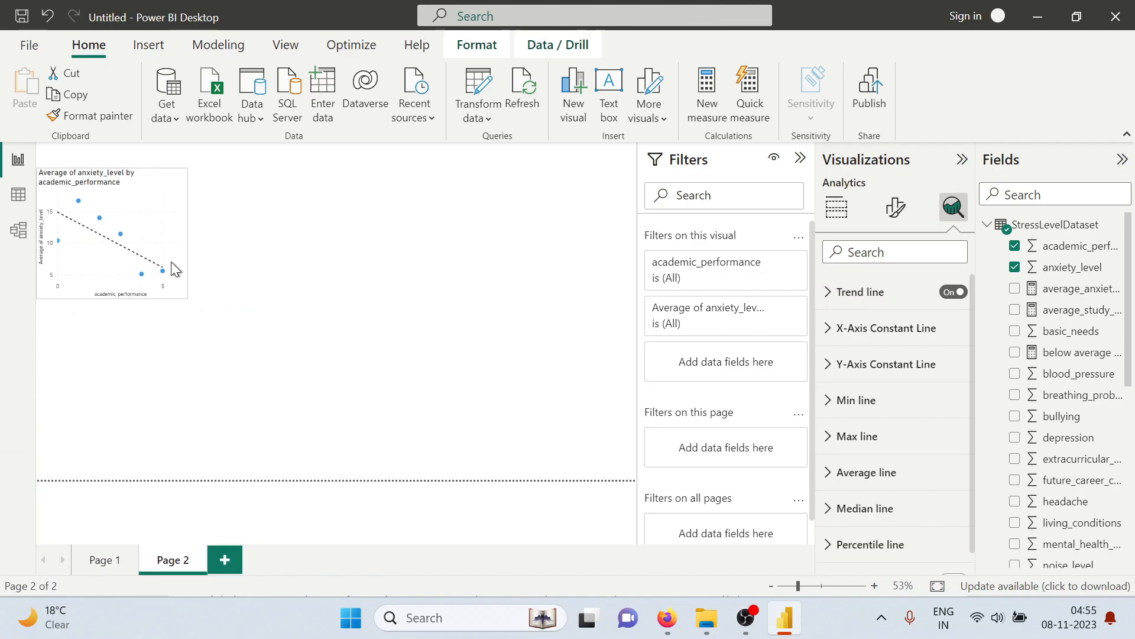
left_click_drag(111, 298, 110, 424)
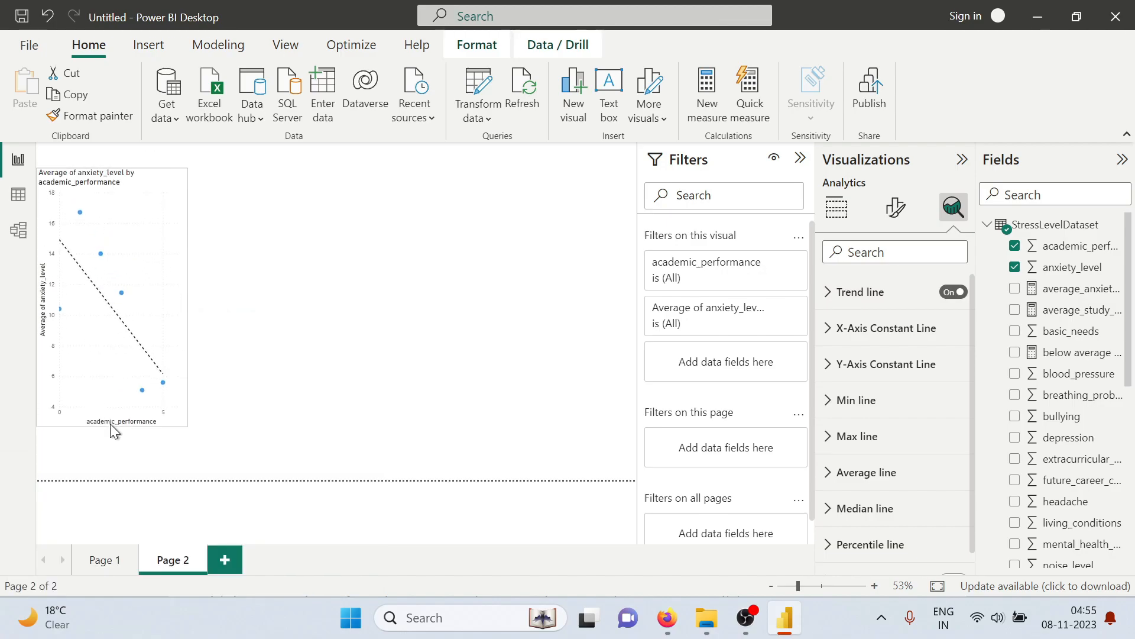
left_click_drag(188, 296, 206, 296)
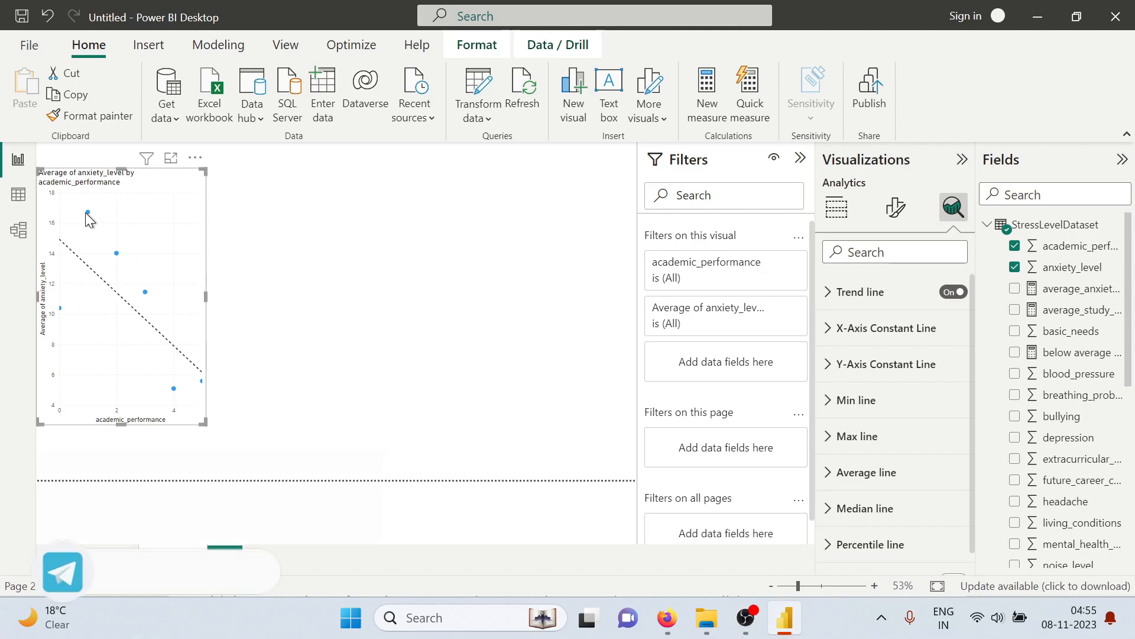
Inspect the scatter chart's data points for average anxiety level, widening the chart to reach the point at academic_performance 5
mouse_move(88, 213)
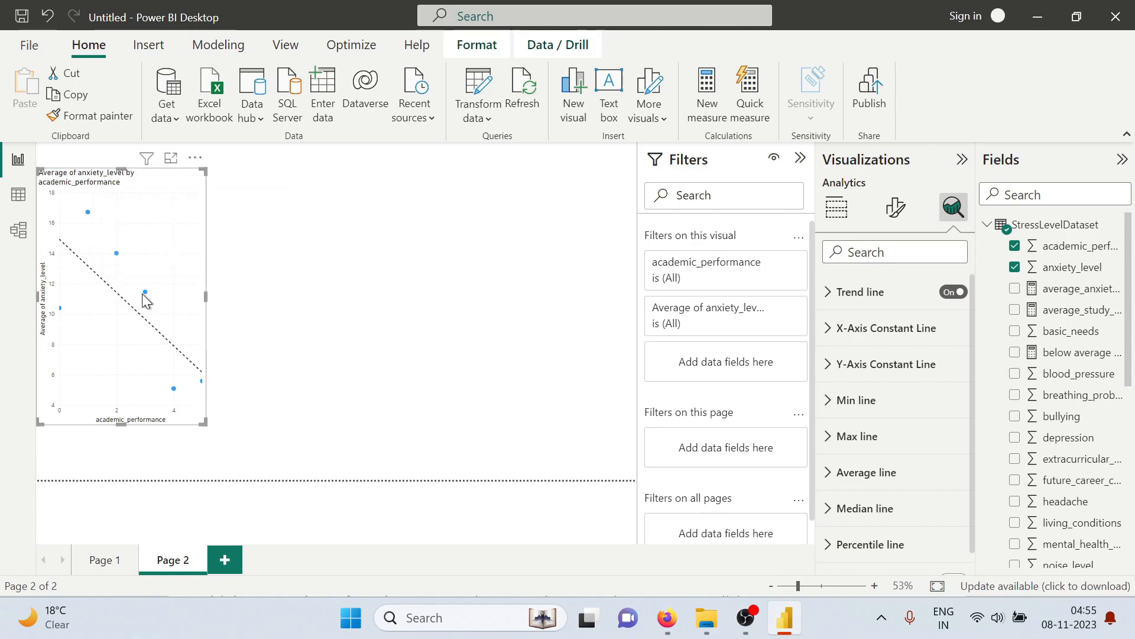
mouse_move(143, 292)
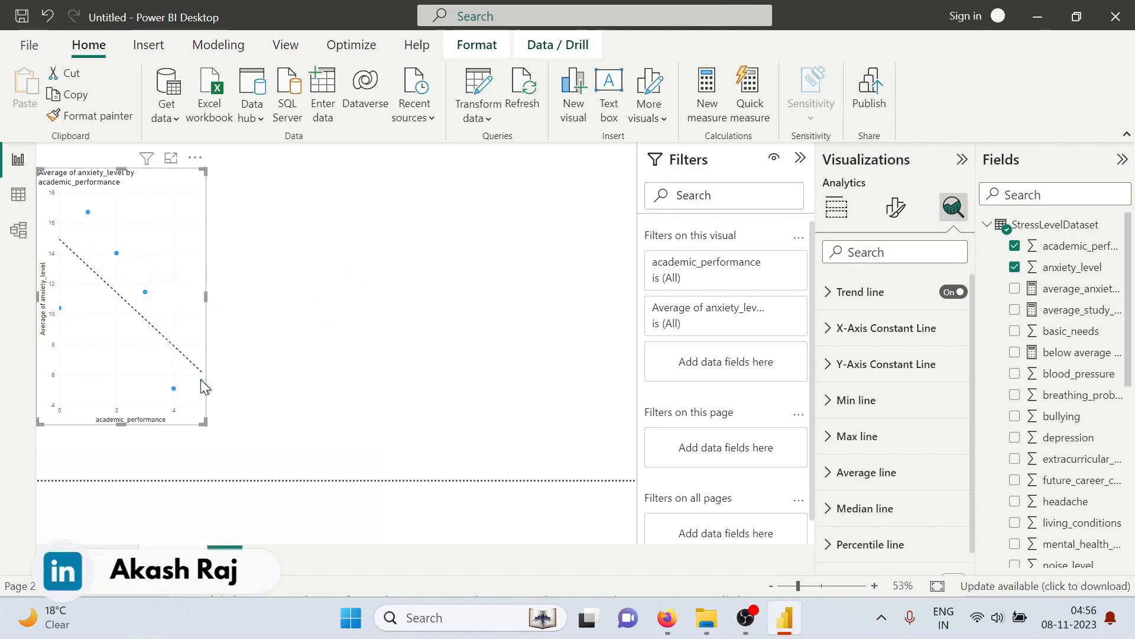
left_click_drag(202, 385, 290, 301)
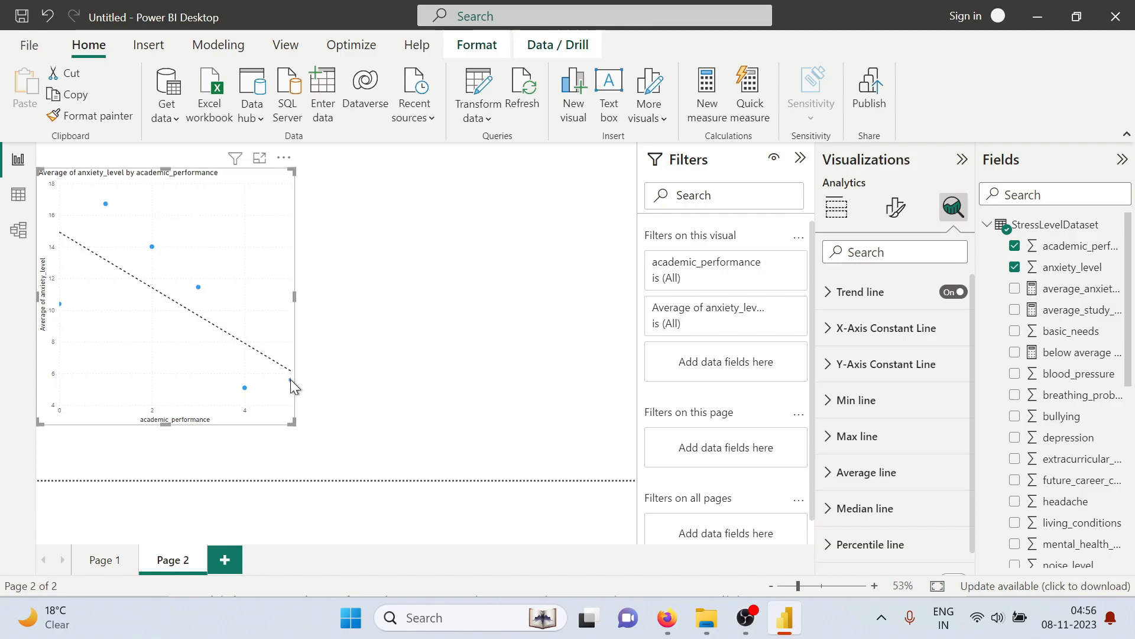
mouse_move(291, 379)
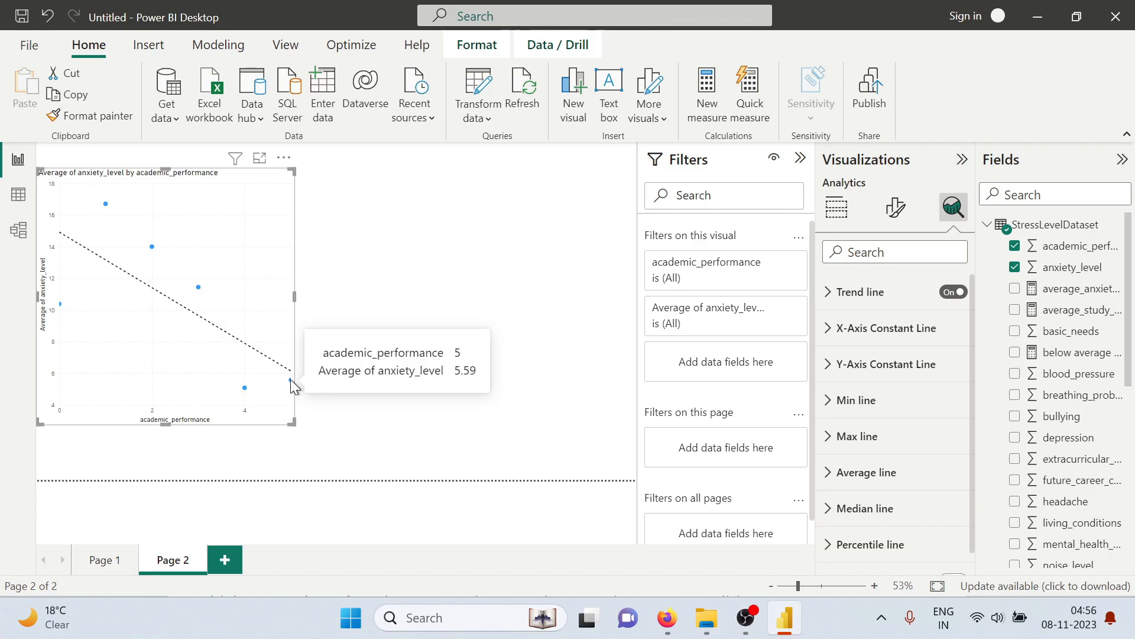
left_click(310, 308)
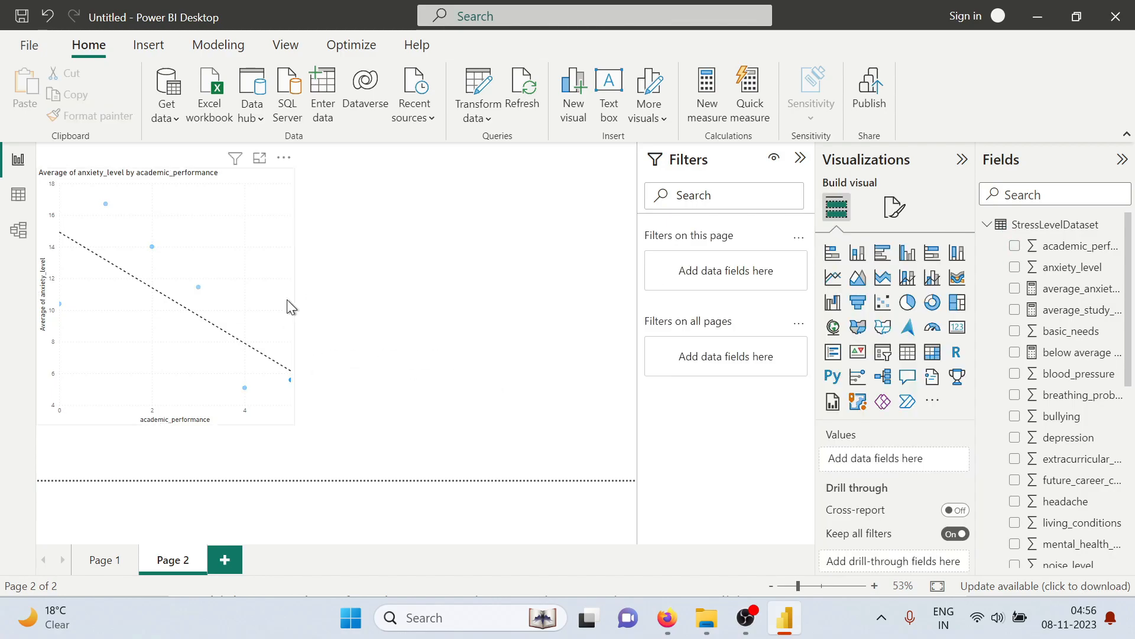
left_click(268, 304)
Narrow the anxiety scatter chart and shift it slightly down the page
left_click_drag(294, 296, 213, 299)
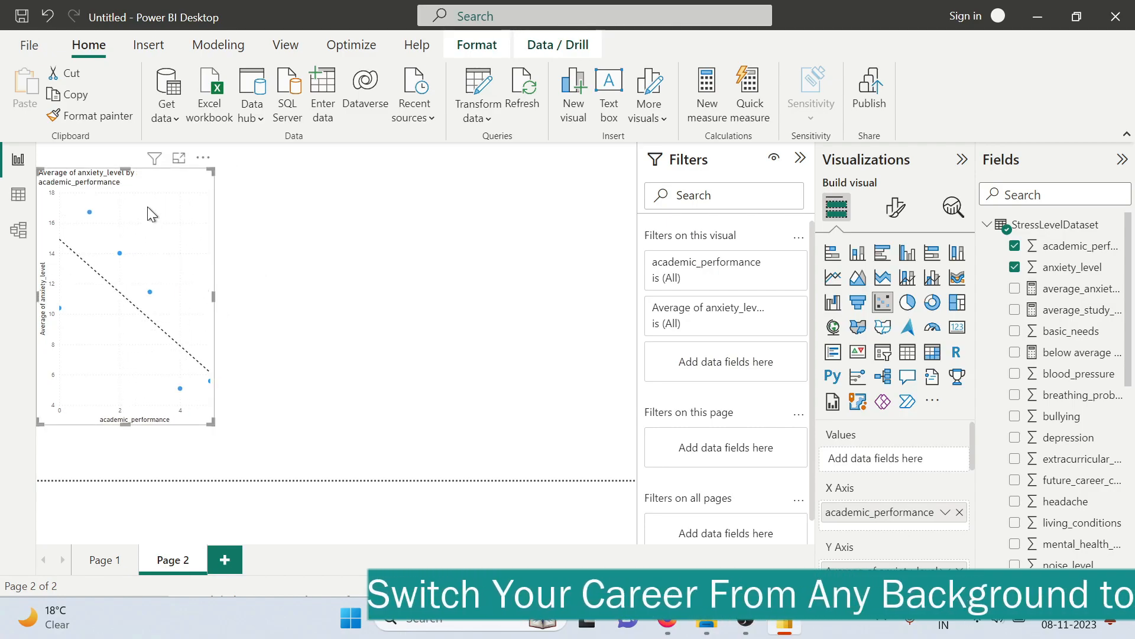
left_click_drag(147, 208, 147, 244)
left_click(355, 246)
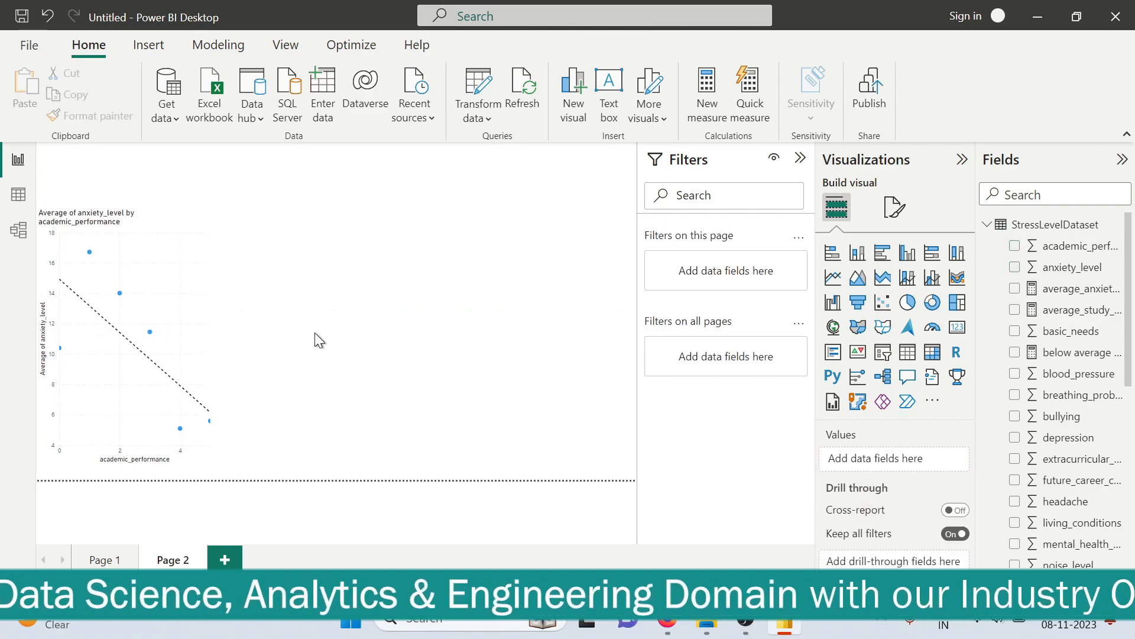
Check the PDF's question on sleep quality and depression, and place a new empty scatter chart beside the anxiety chart in Power BI
key("alt+Tab")
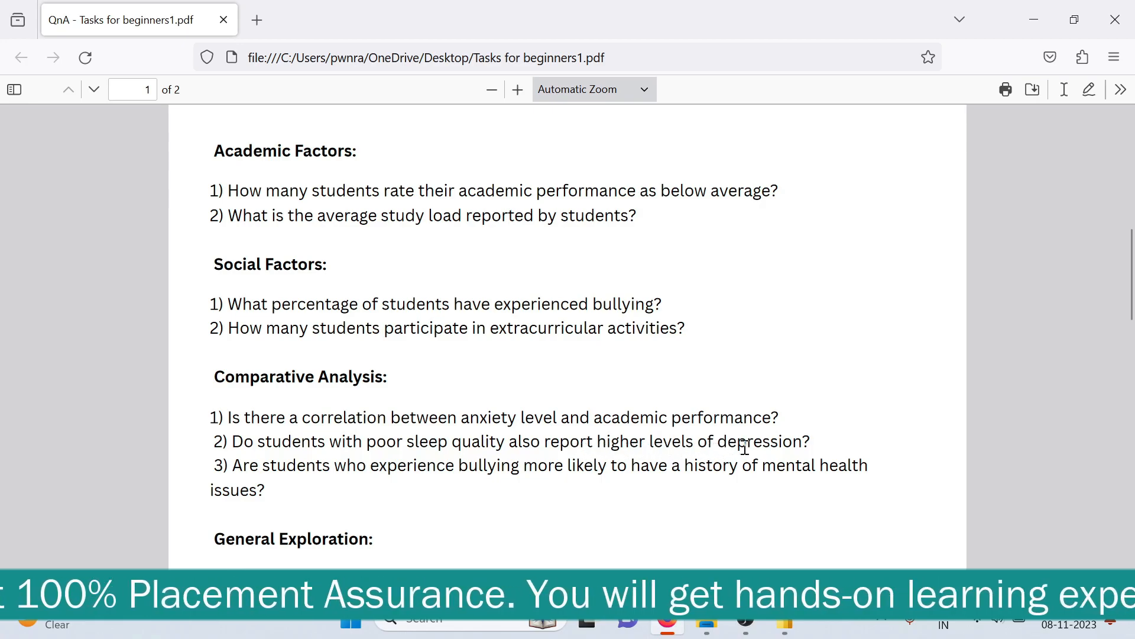
key("alt+Tab")
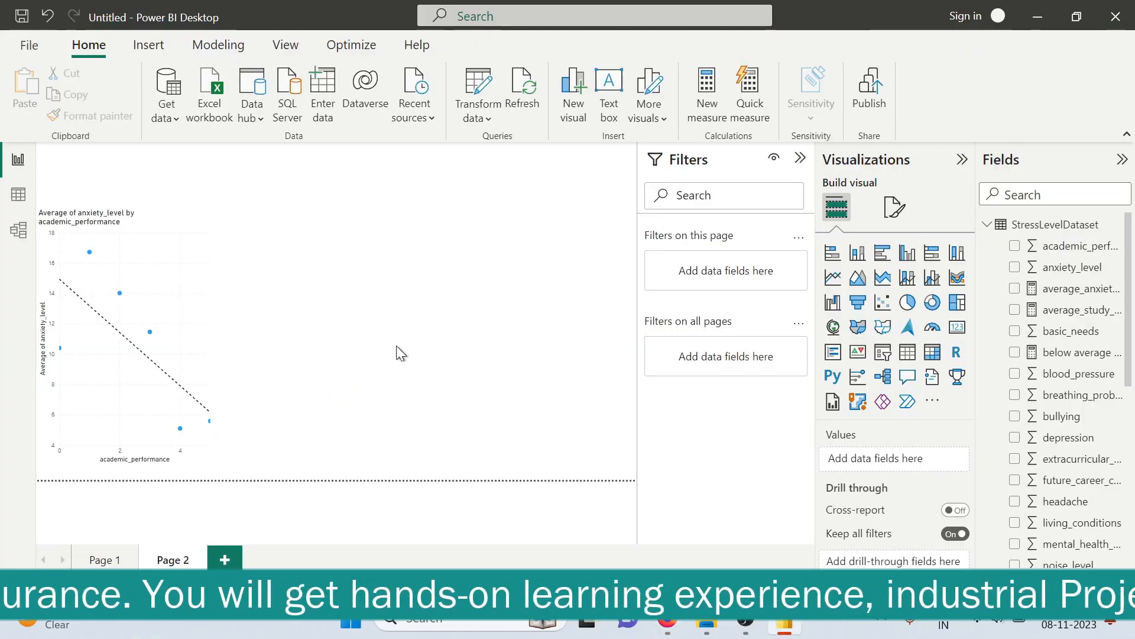
left_click(885, 305)
left_click_drag(356, 311, 385, 315)
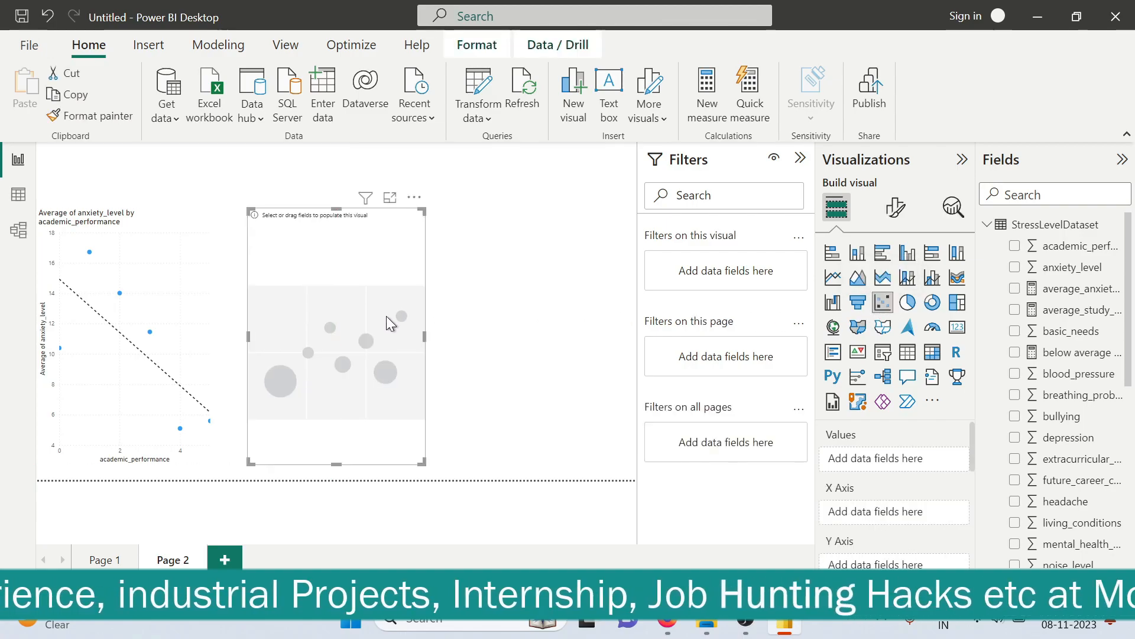
Reread the sleep quality question in the PDF and add sleep_quality to the new scatter chart's X axis in Power BI
key("alt+Tab")
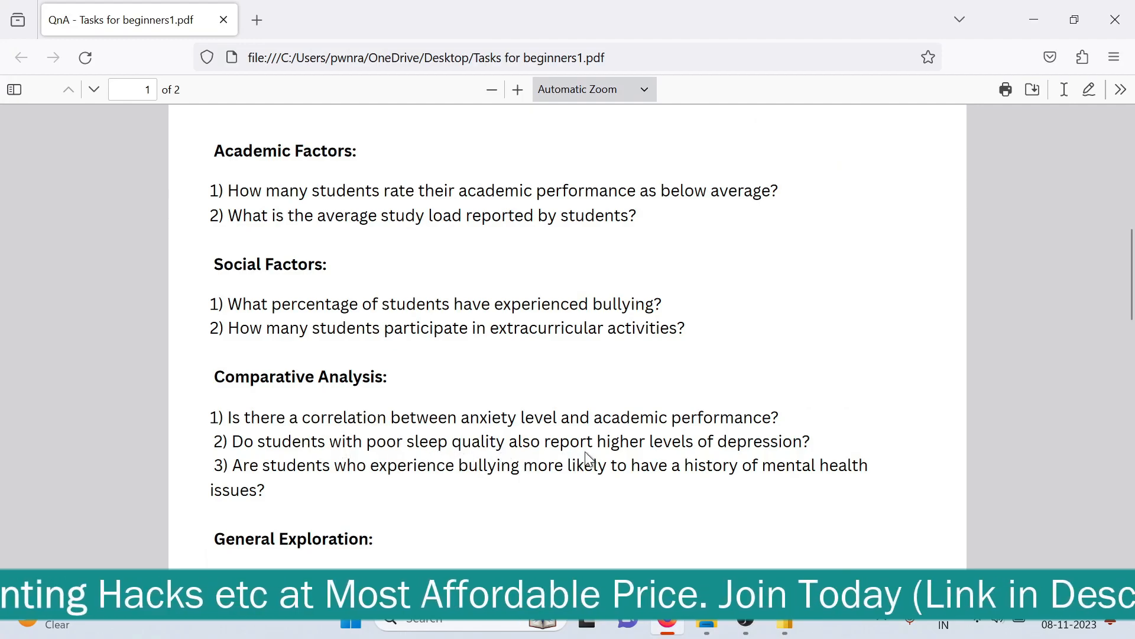
key("alt+Tab")
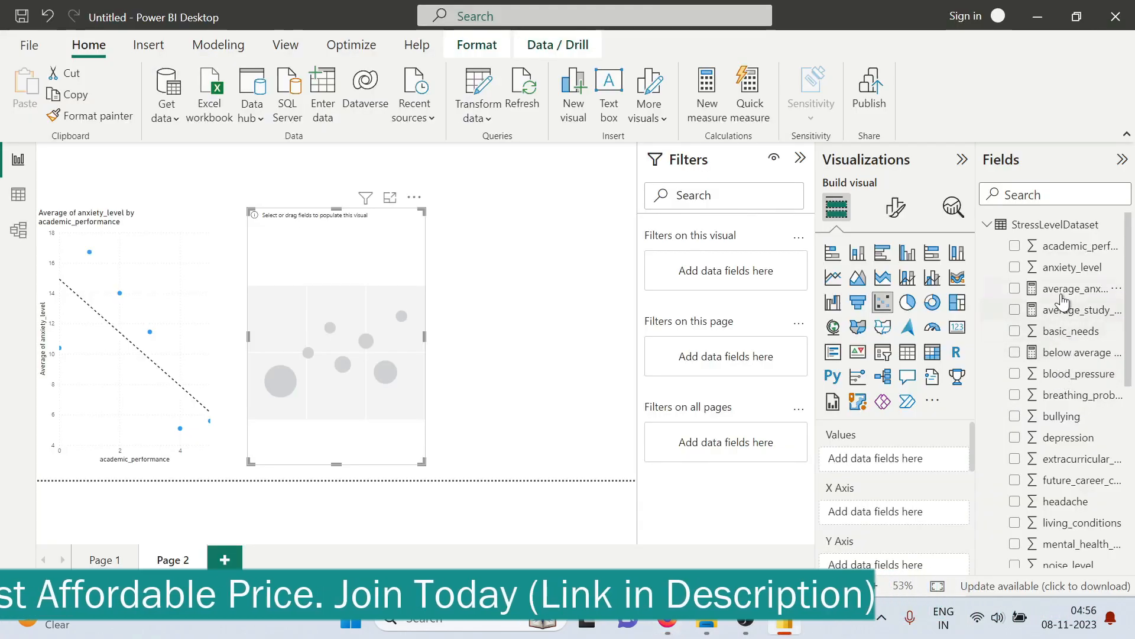
scroll(1064, 349, "down", 2)
scroll(1059, 370, "up", 2)
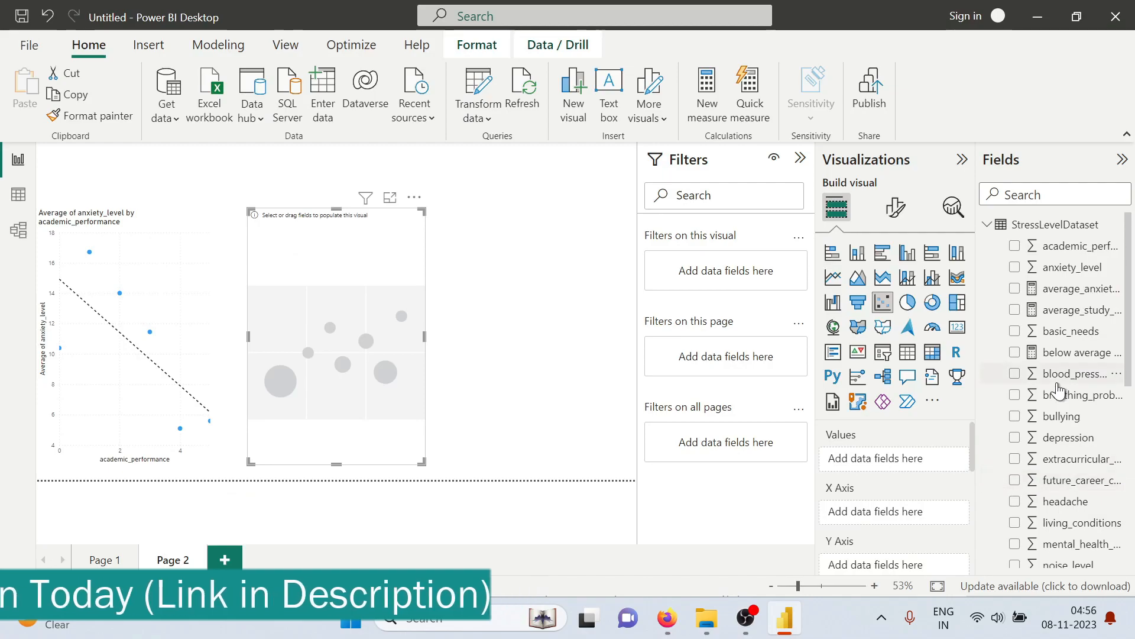
scroll(1054, 371, "down", 5)
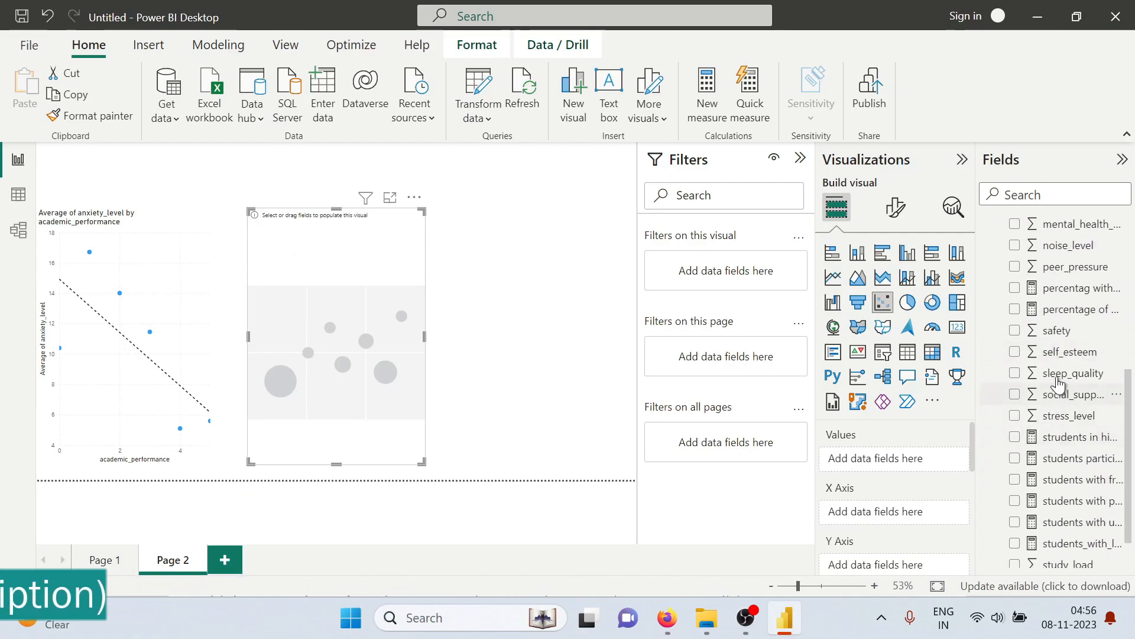
scroll(1046, 420, "down", 1)
scroll(1044, 402, "up", 1)
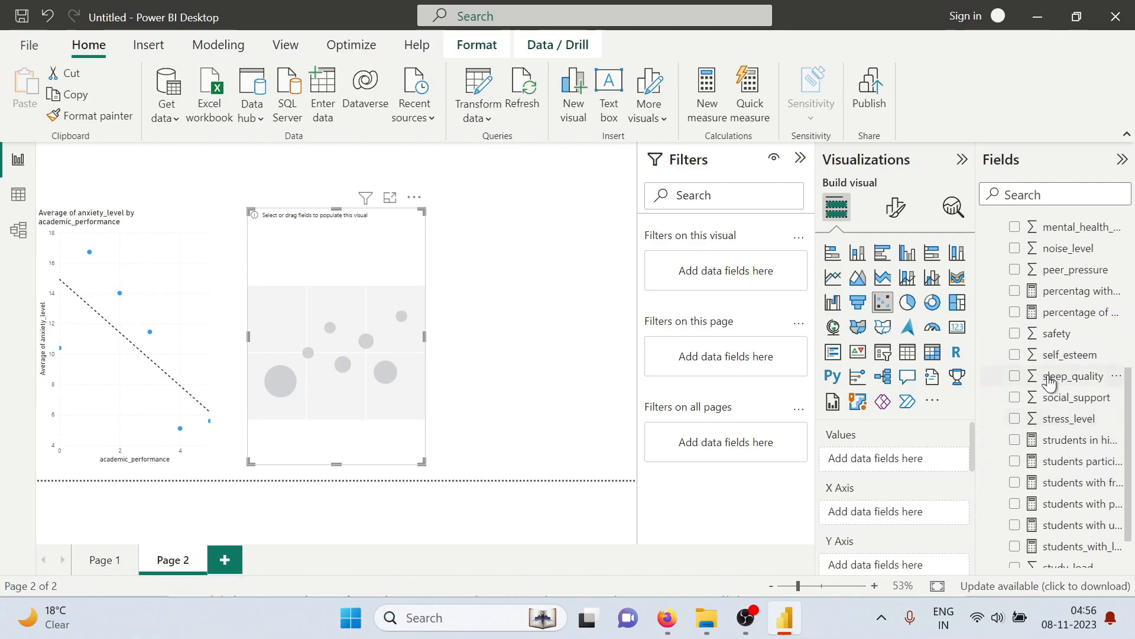
left_click(1032, 379)
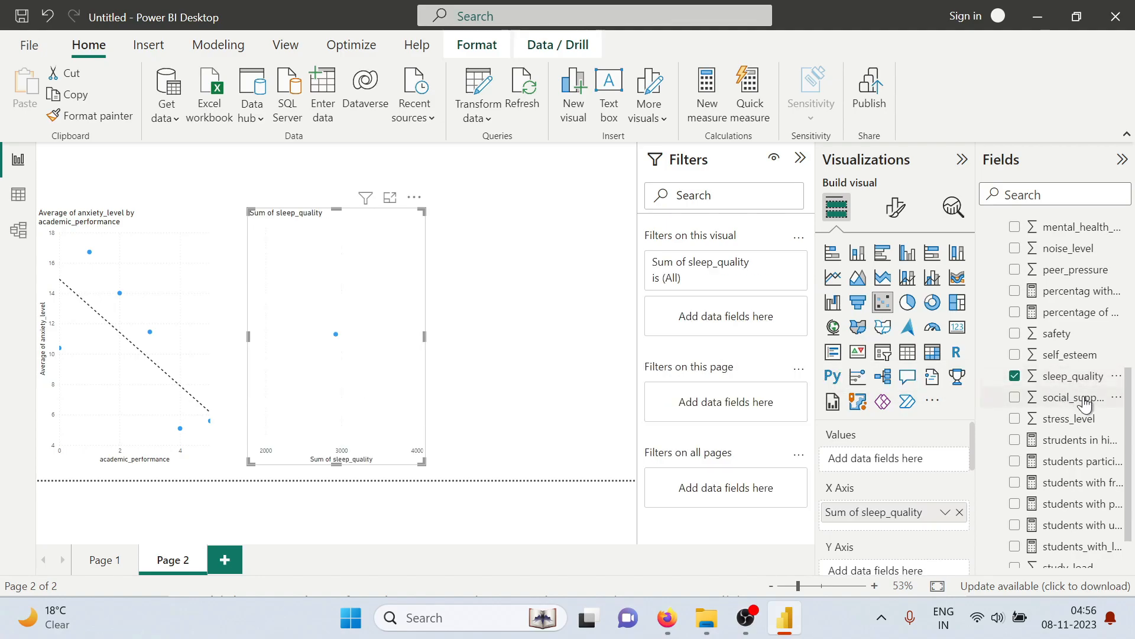
Plot depression as an average on the new scatter chart's Y axis and set sleep_quality on the X axis to Don't summarize
scroll(1083, 413, "down", 1)
scroll(1079, 431, "up", 5)
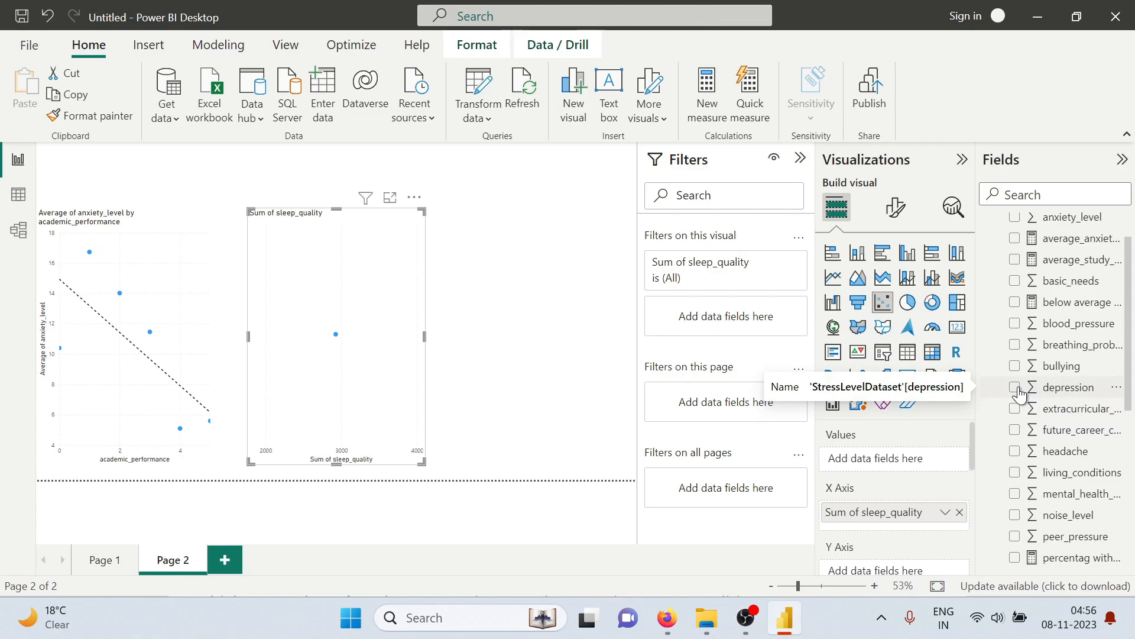
left_click(1026, 387)
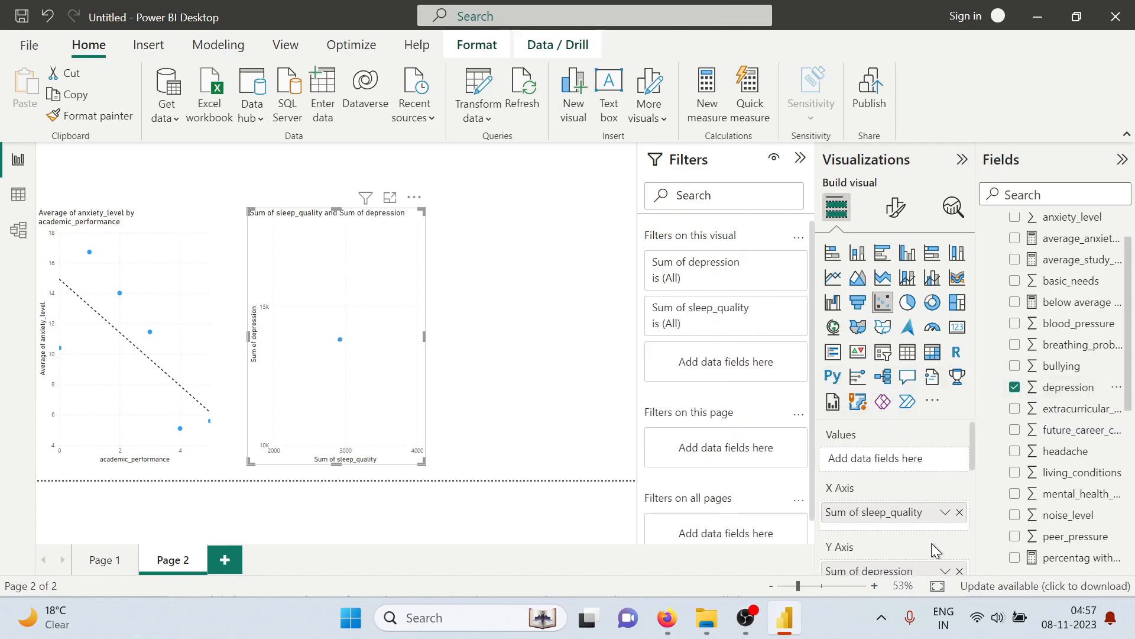
left_click(944, 571)
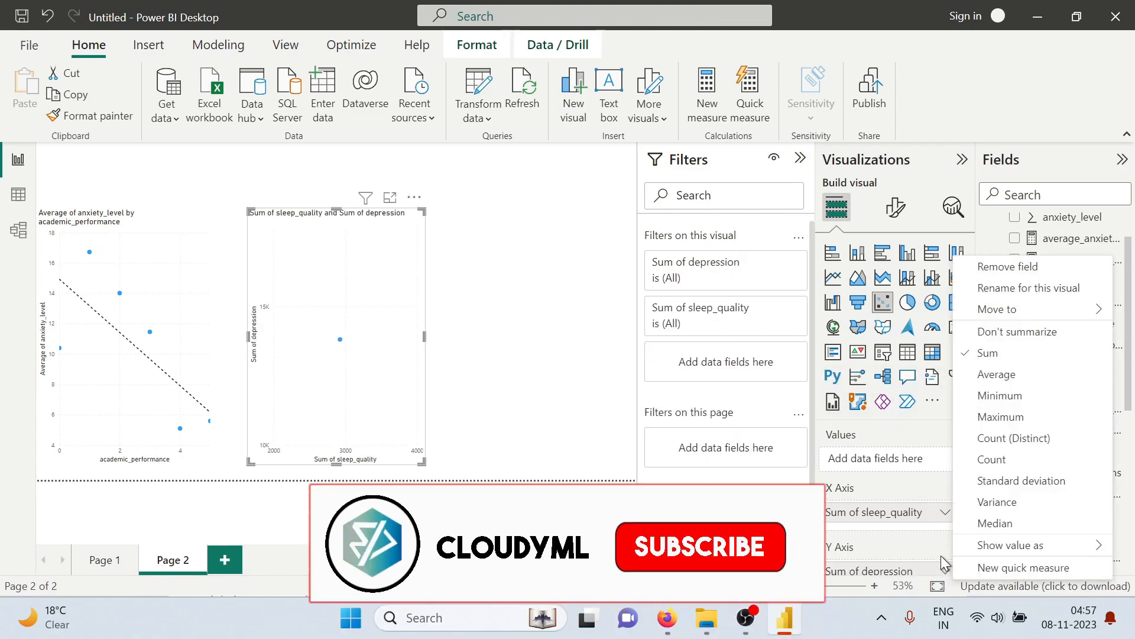
left_click(992, 376)
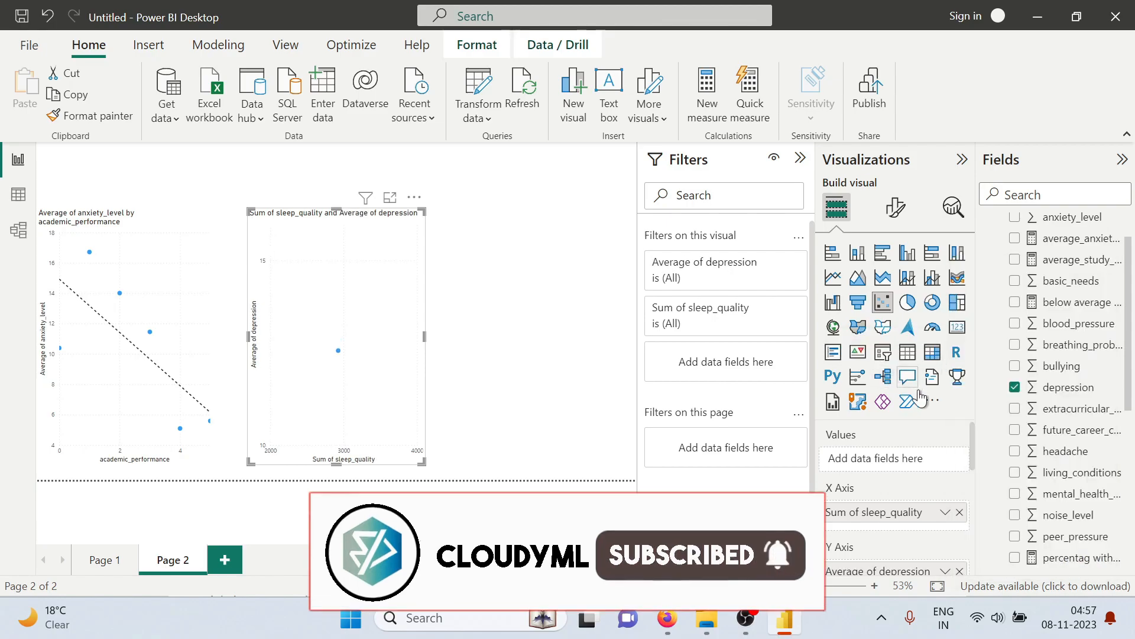
left_click(945, 512)
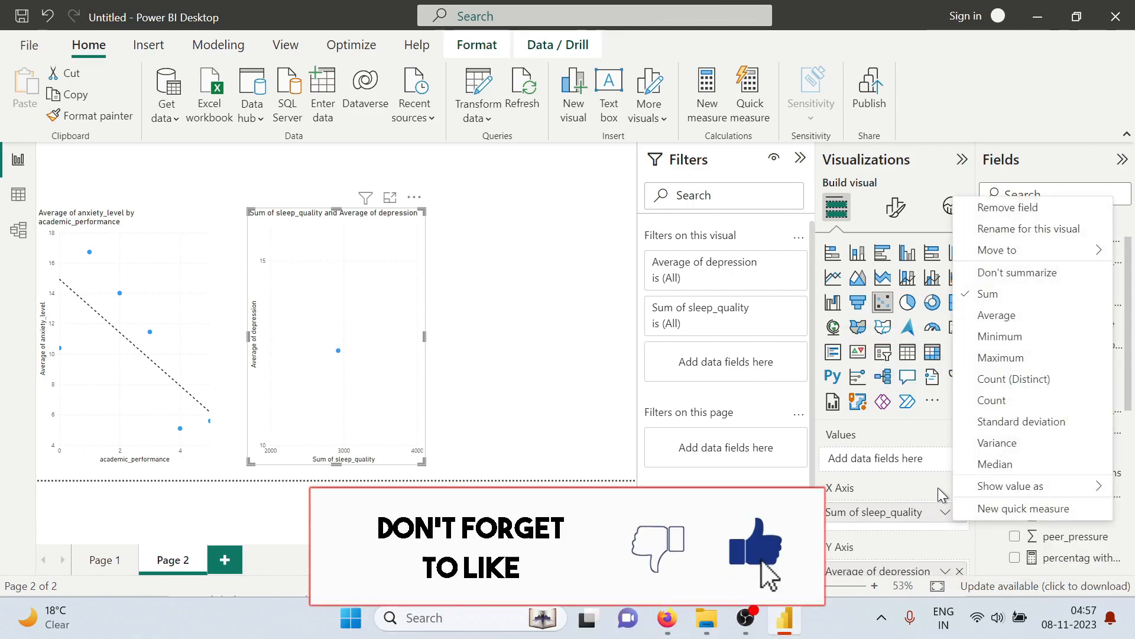
left_click(985, 275)
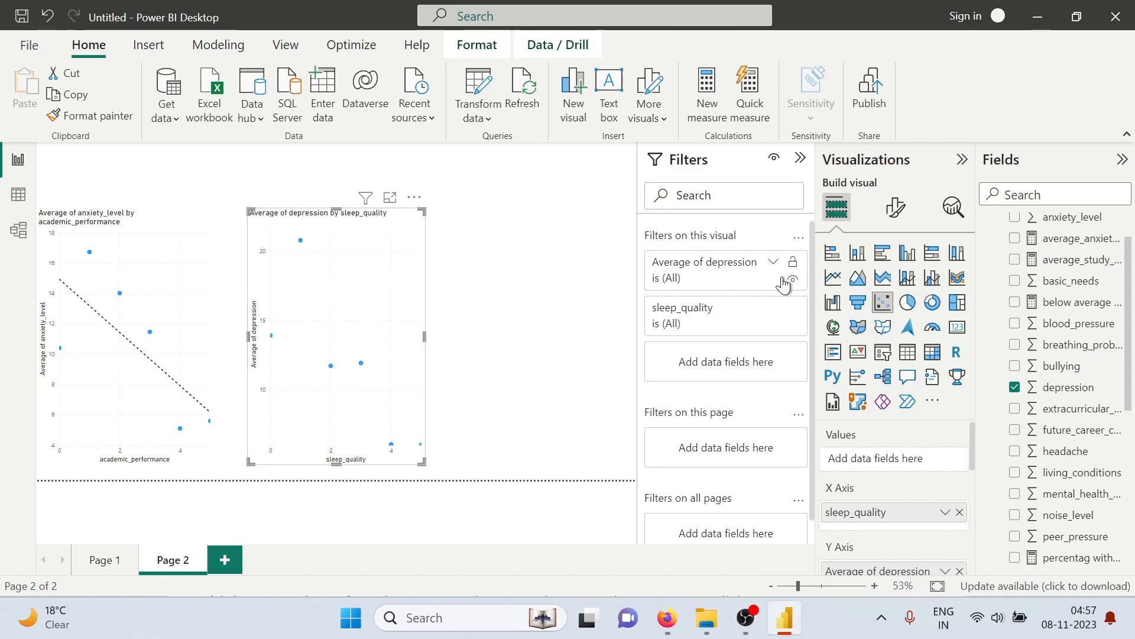
Turn on the trend line for the average depression by sleep_quality scatter chart
left_click(946, 216)
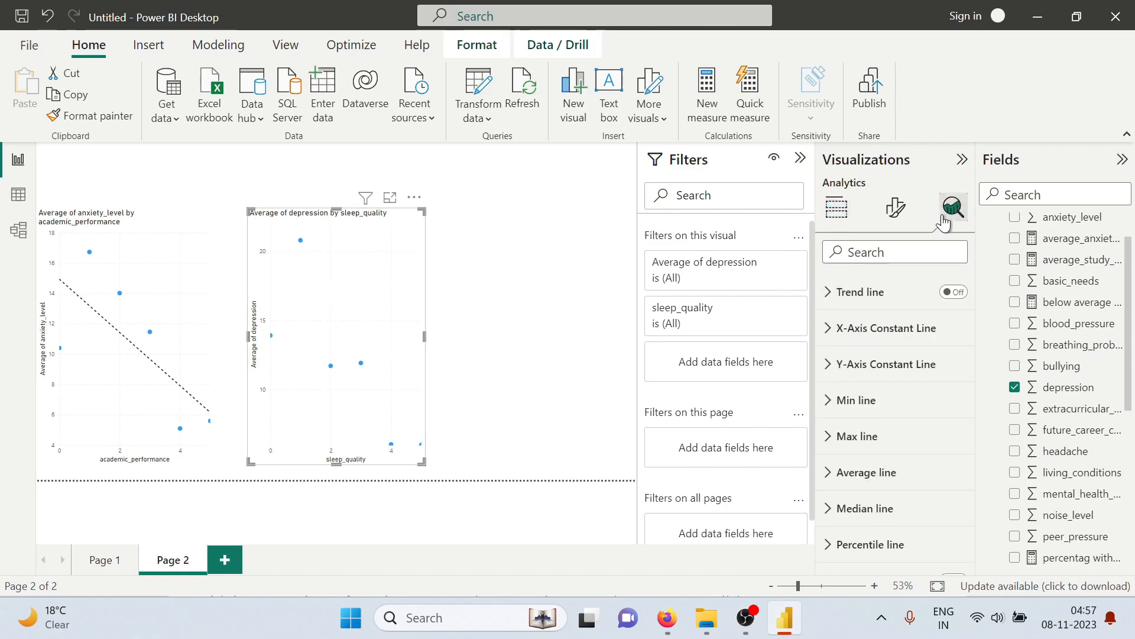
left_click(953, 292)
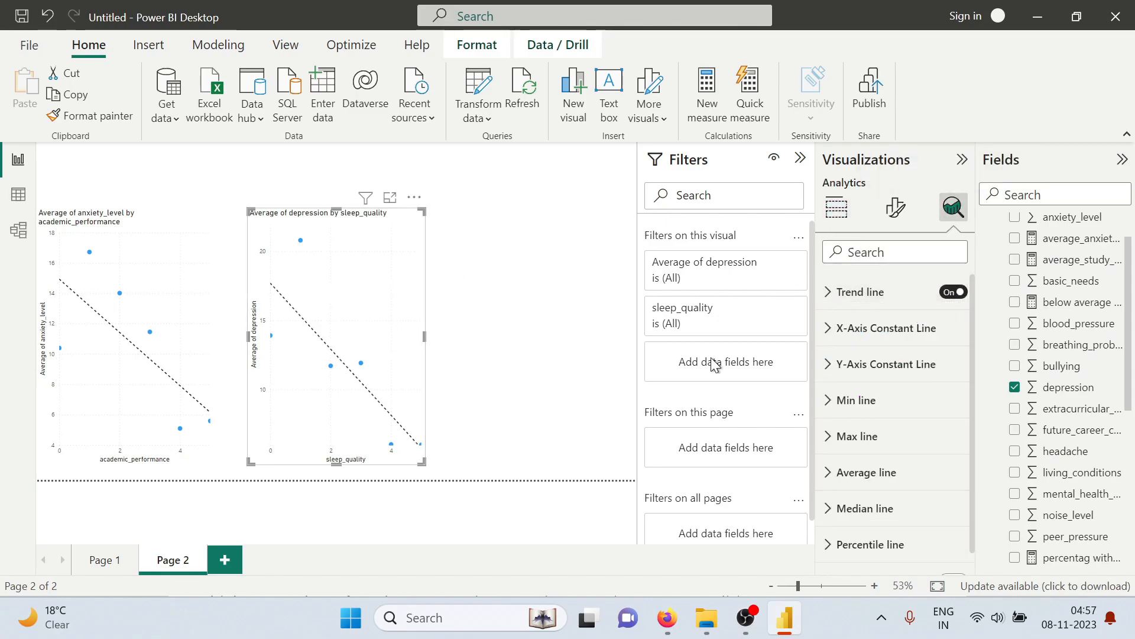
left_click(494, 296)
Inspect the depression scatter chart's data points, including sleep_quality 4, to compare average depression across sleep quality levels
left_click_drag(372, 293, 372, 297)
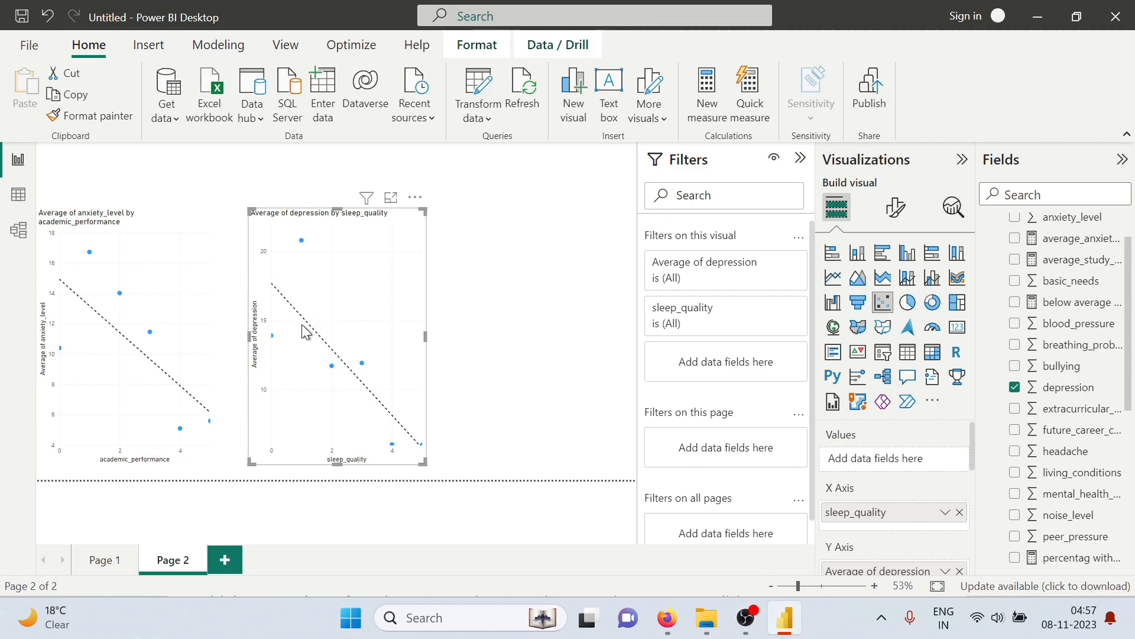
mouse_move(330, 366)
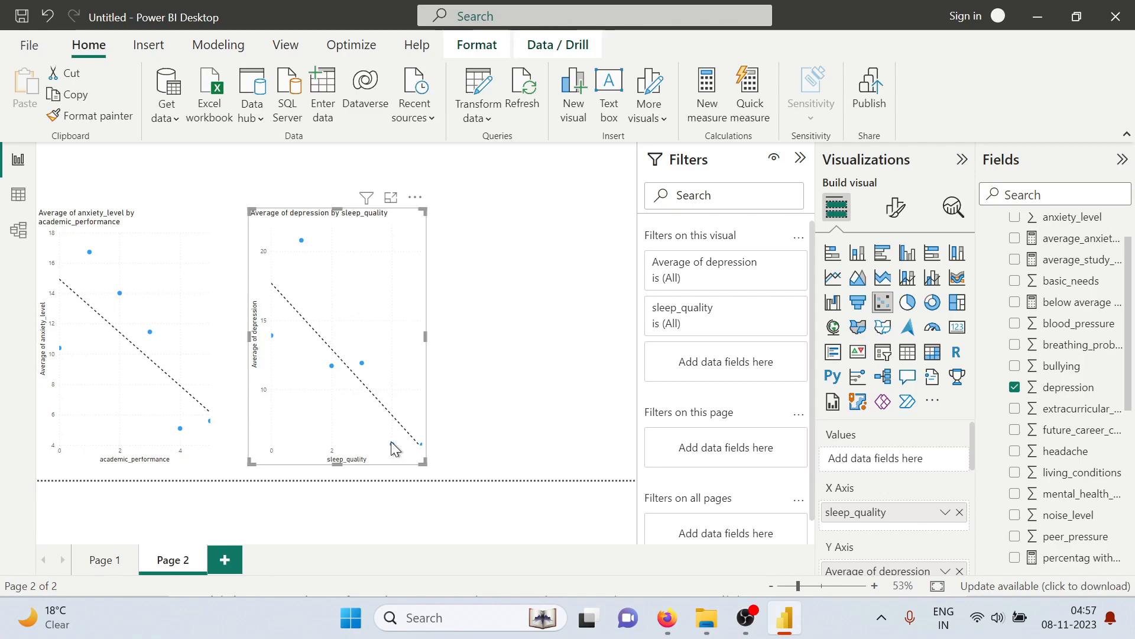
mouse_move(392, 445)
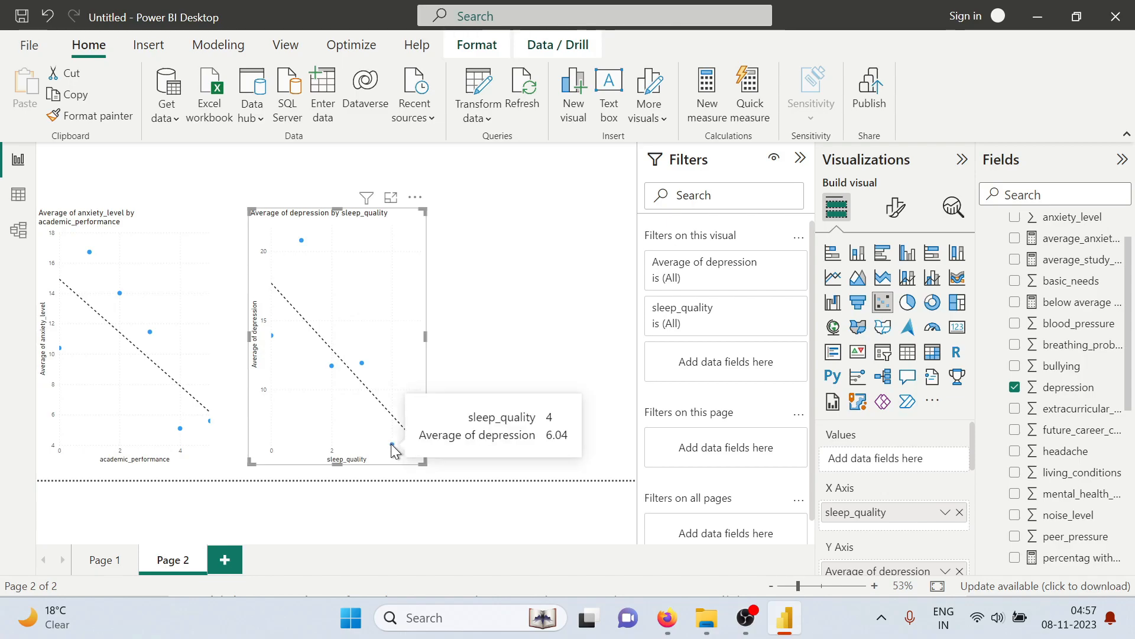
left_click(493, 300)
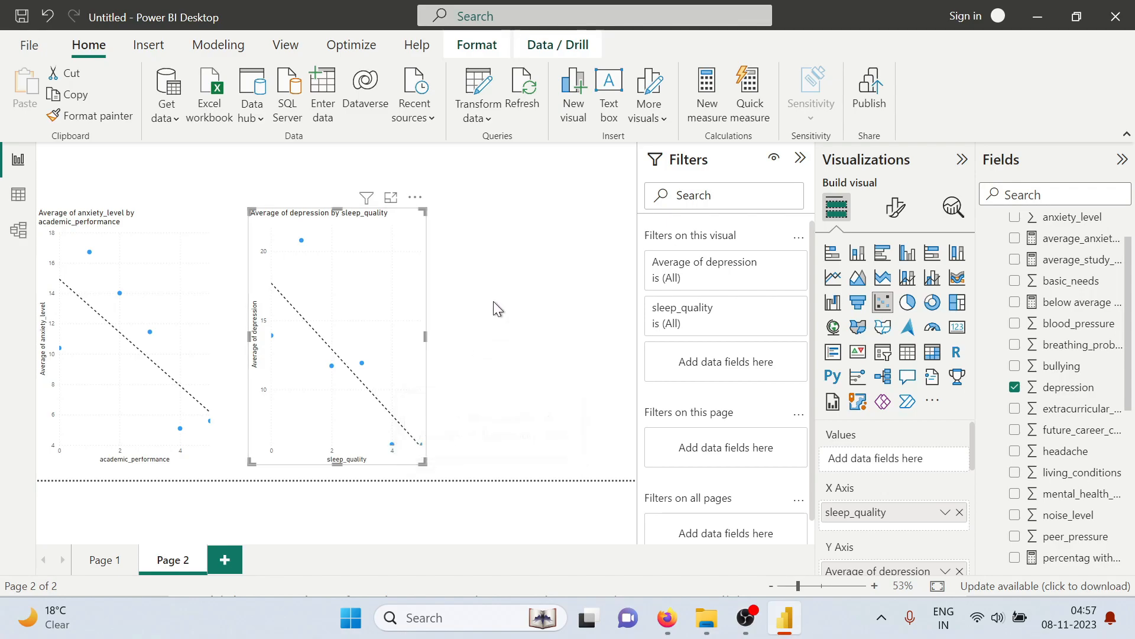
left_click(195, 288)
left_click(362, 286)
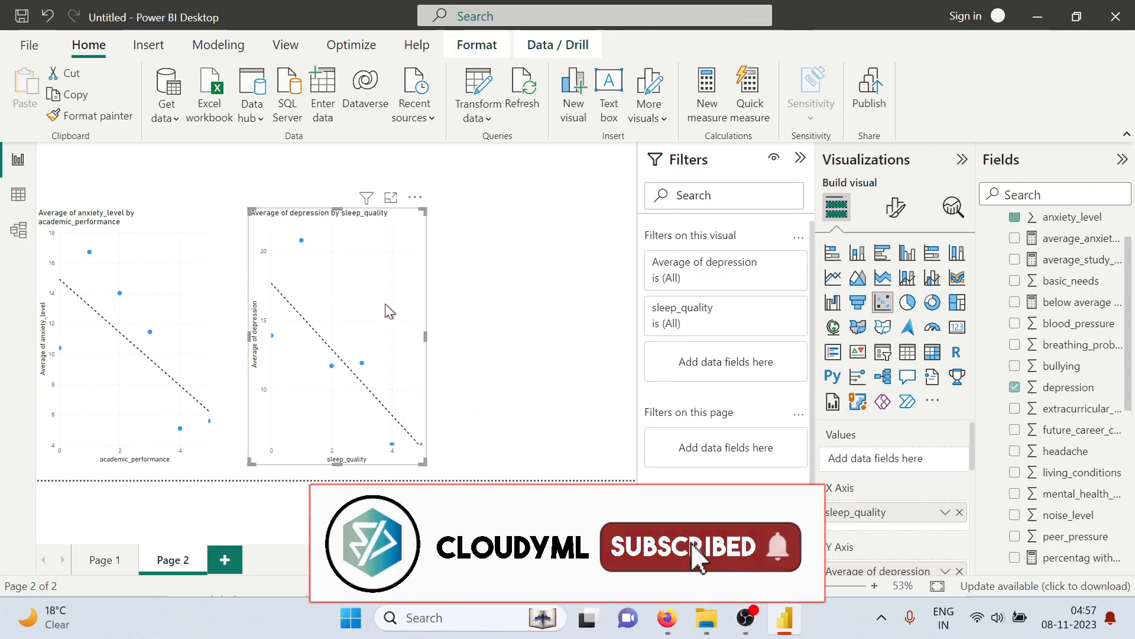
left_click(562, 322)
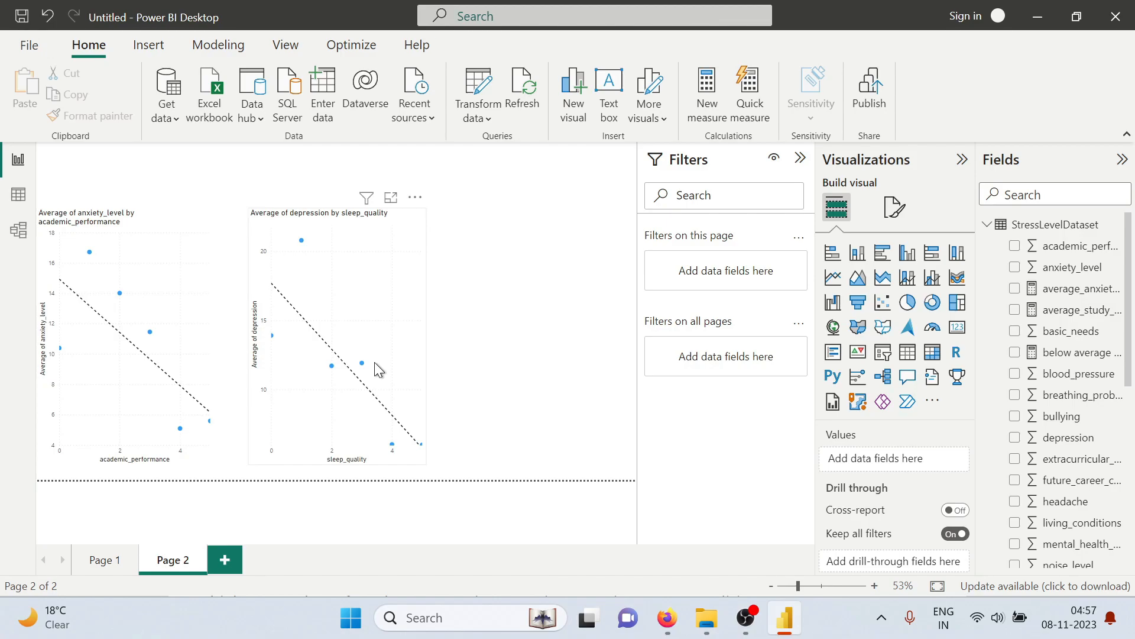
Read the PDF's question on bullying and mental health history, and add an empty line and clustered column chart to Page 2 in Power BI
key("alt+Tab")
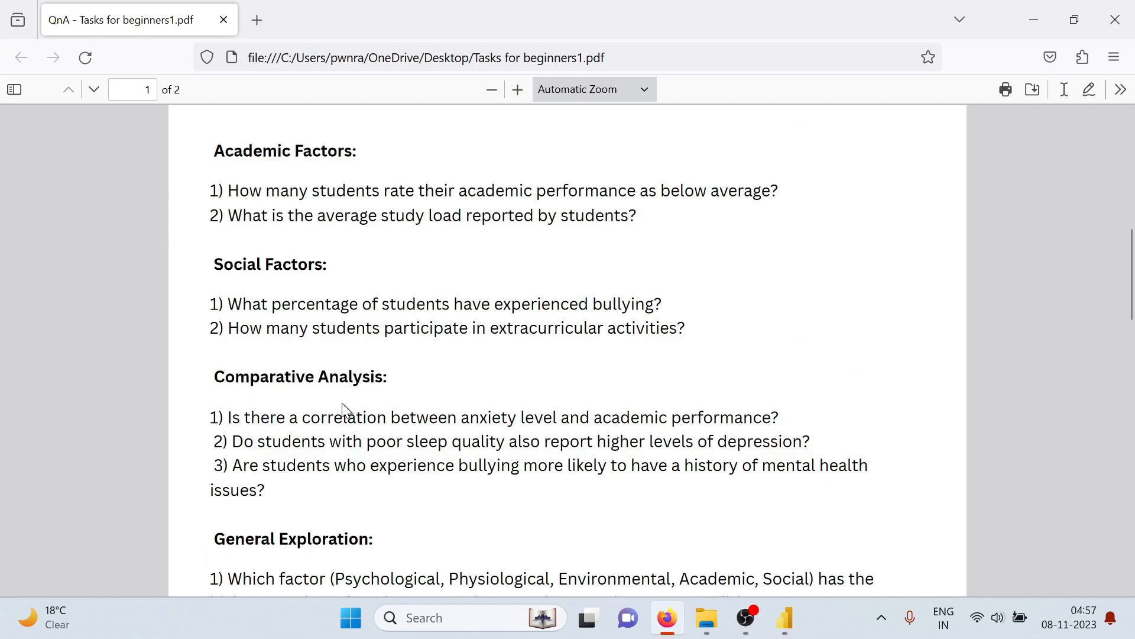
scroll(343, 411, "down", 3)
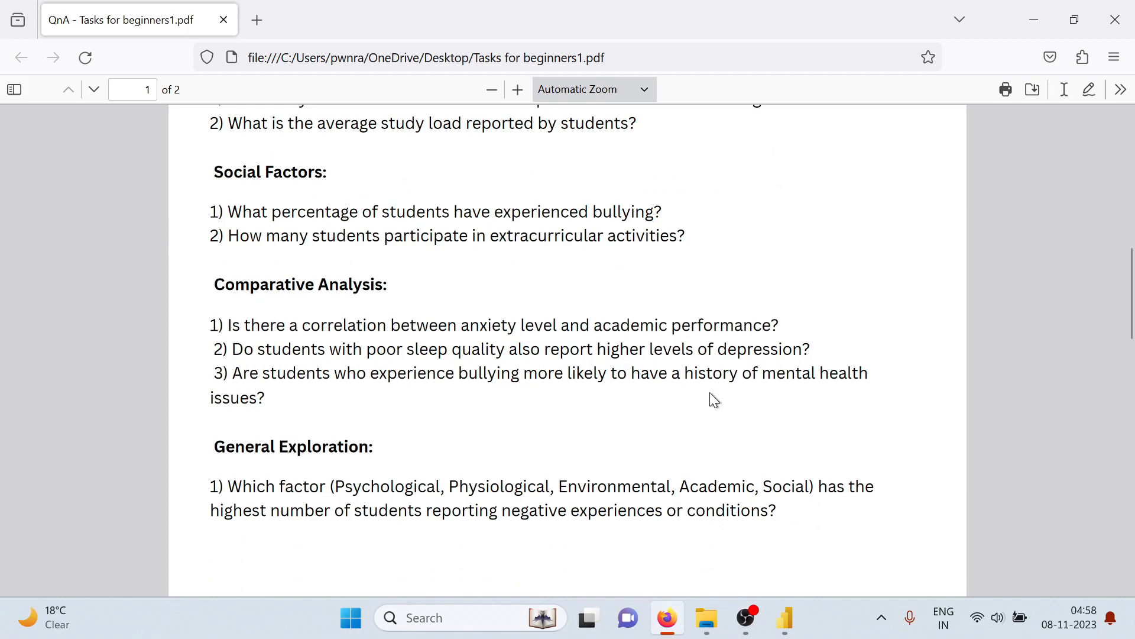
key("alt+Tab")
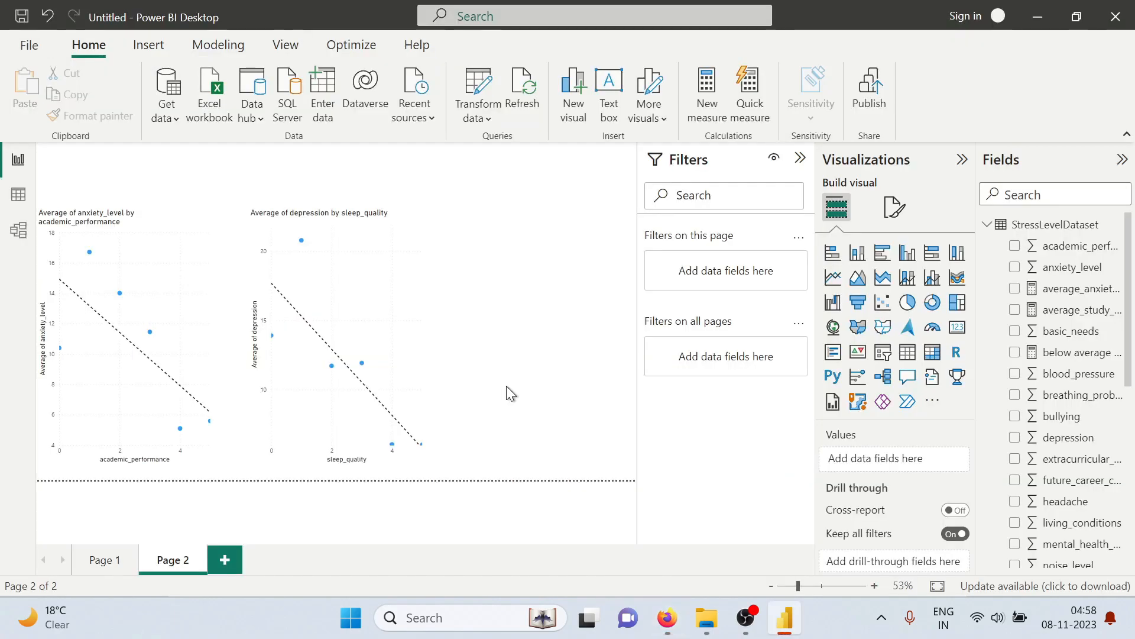
left_click(384, 356)
left_click(593, 344)
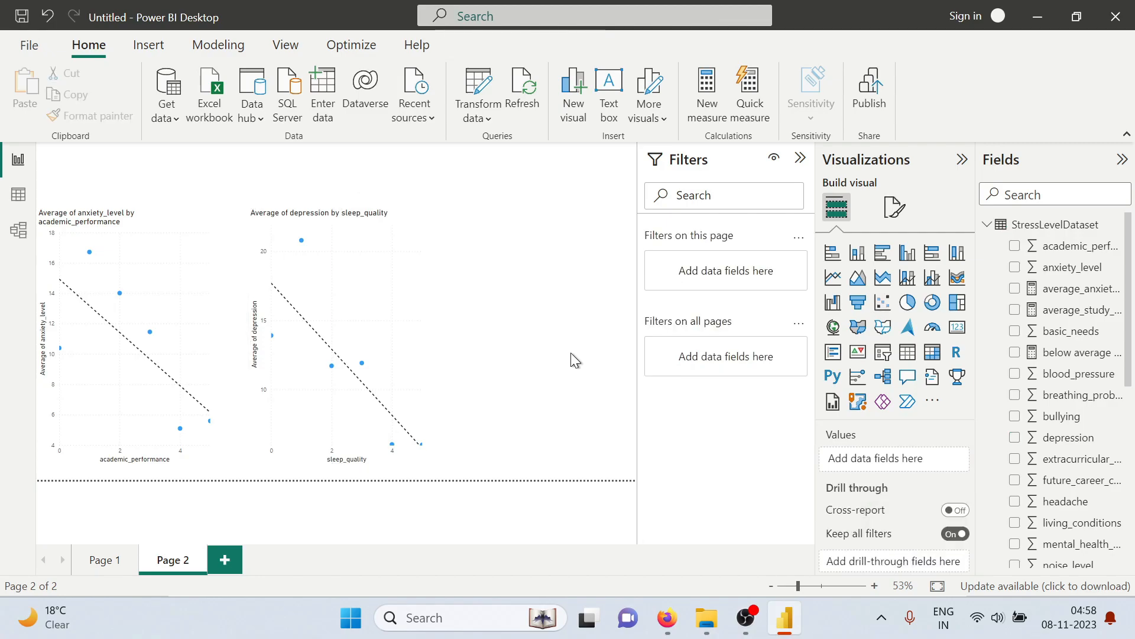
left_click(932, 277)
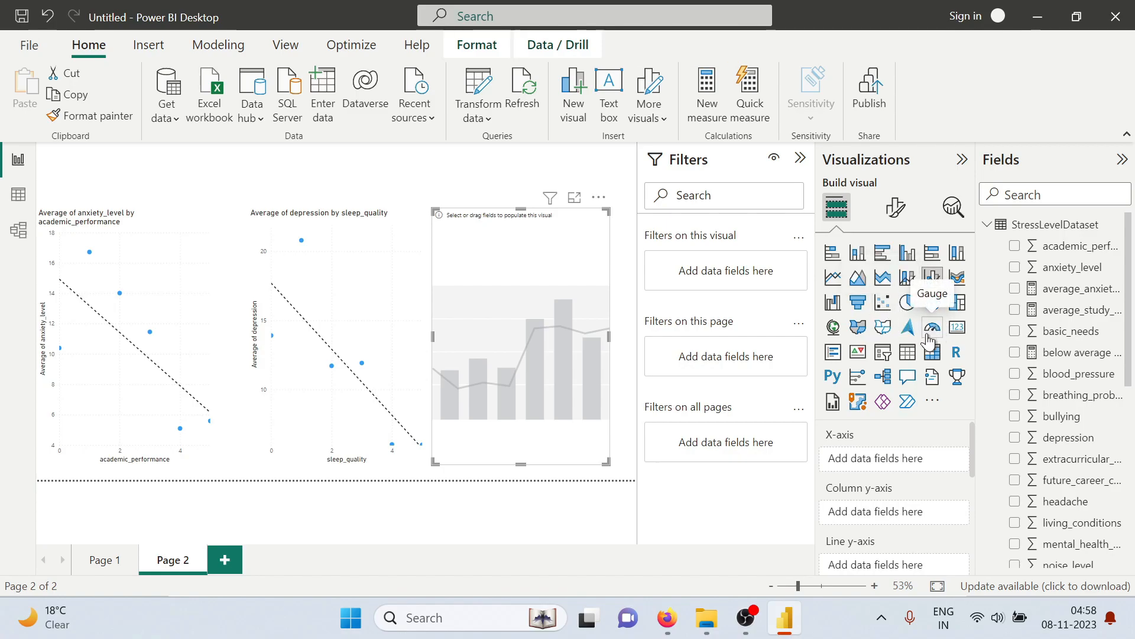
Assign mental_health_history to the new column chart's X-axis and bullying to its Column y-axis
scroll(1064, 340, "down", 2)
scroll(1070, 342, "up", 2)
scroll(1071, 341, "down", 5)
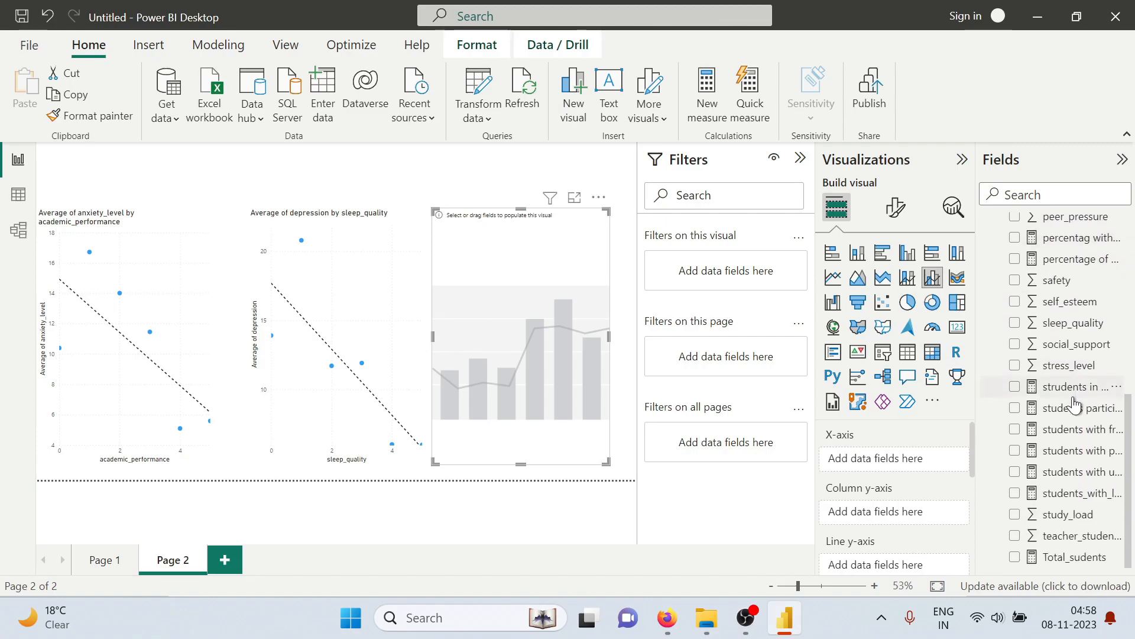
scroll(1074, 405, "up", 4)
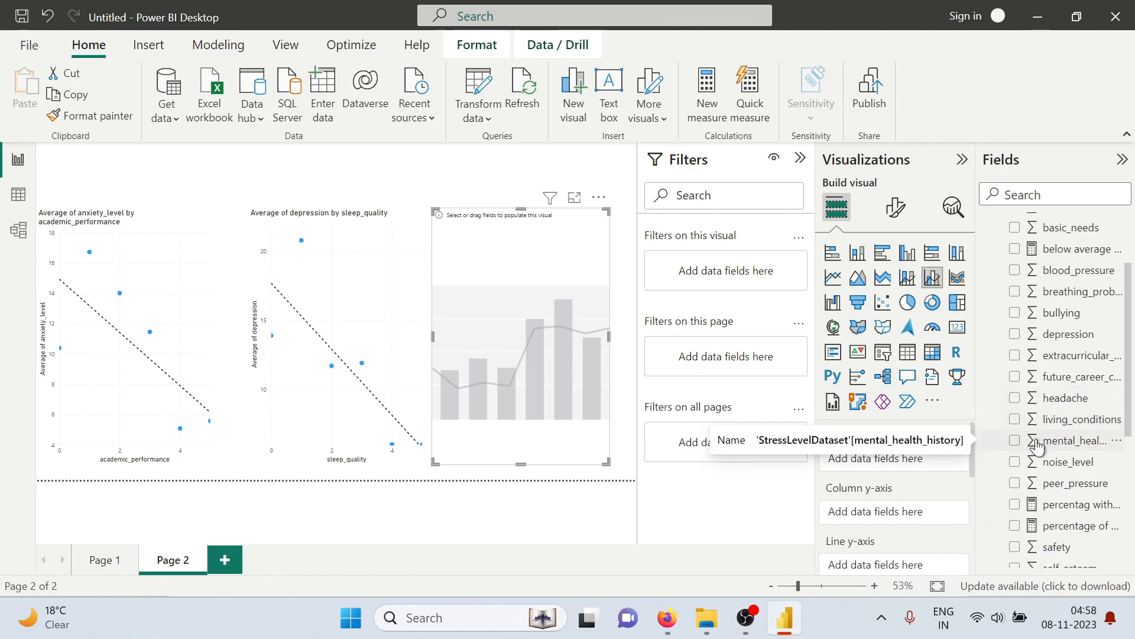
left_click_drag(1035, 445, 892, 445)
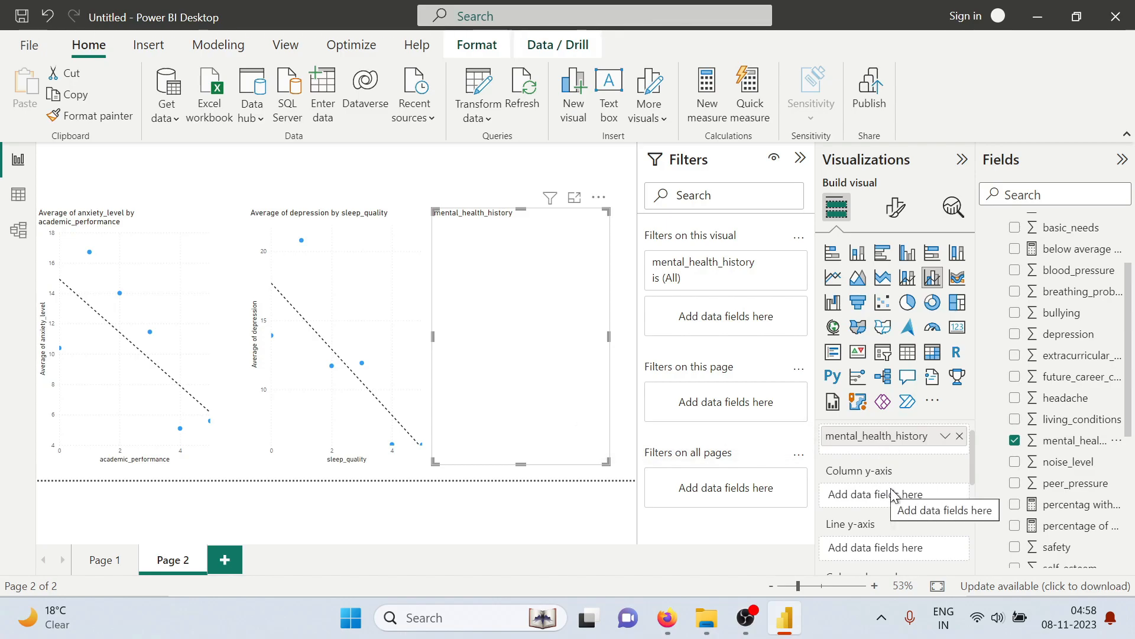
left_click_drag(1062, 312, 926, 485)
left_click_drag(1056, 322, 910, 496)
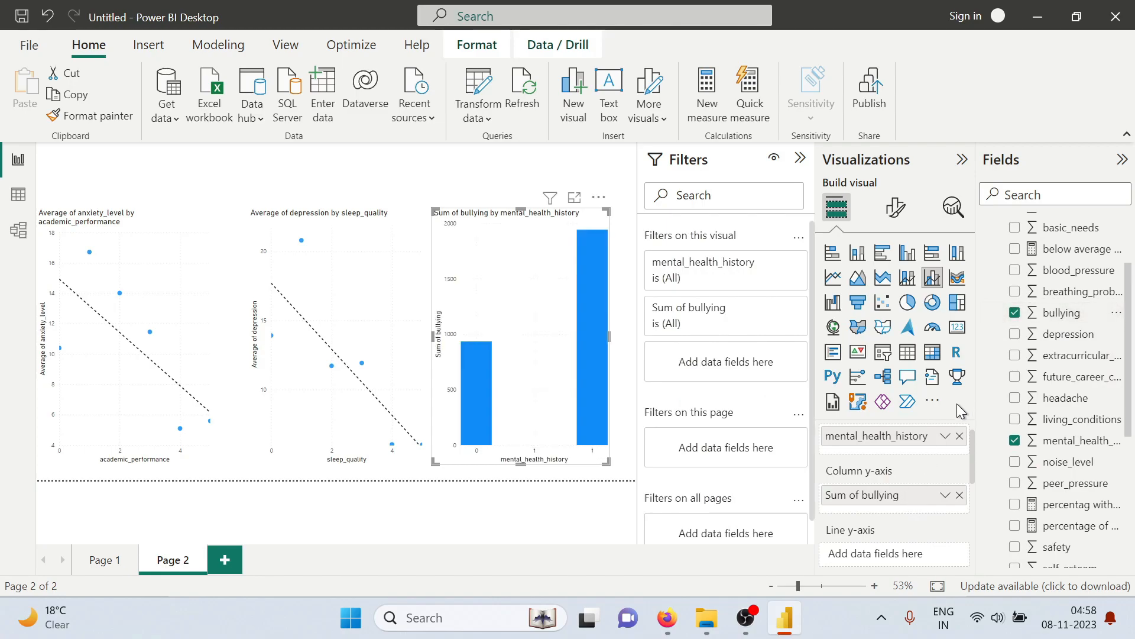
Compare the sum of bullying in the column chart's bars for mental_health_history 0 and 1
mouse_move(593, 237)
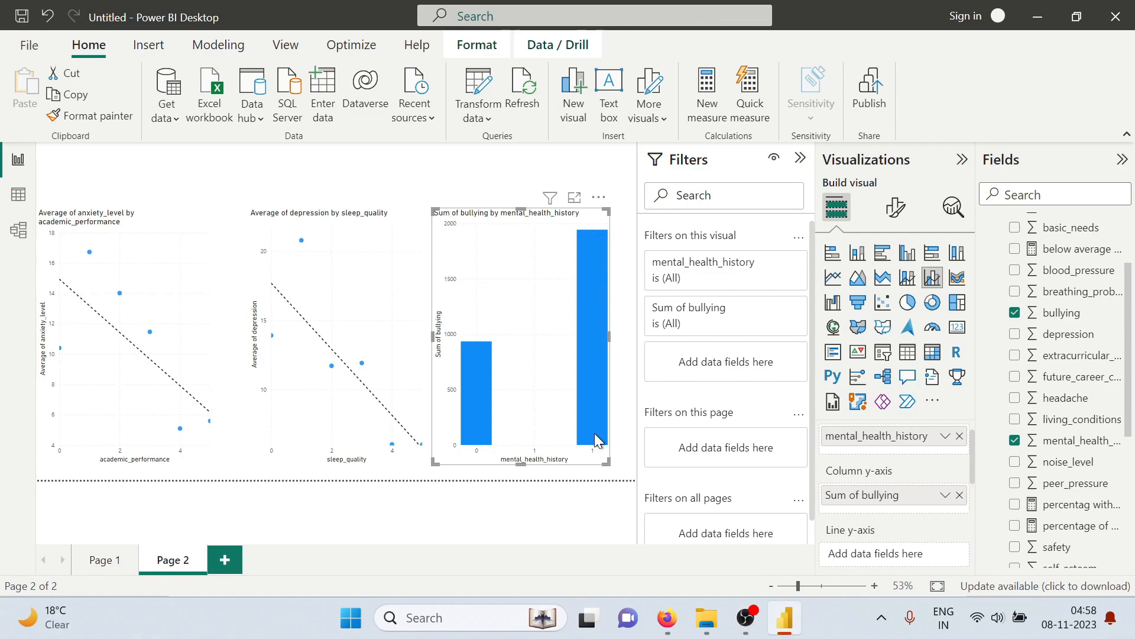
mouse_move(591, 441)
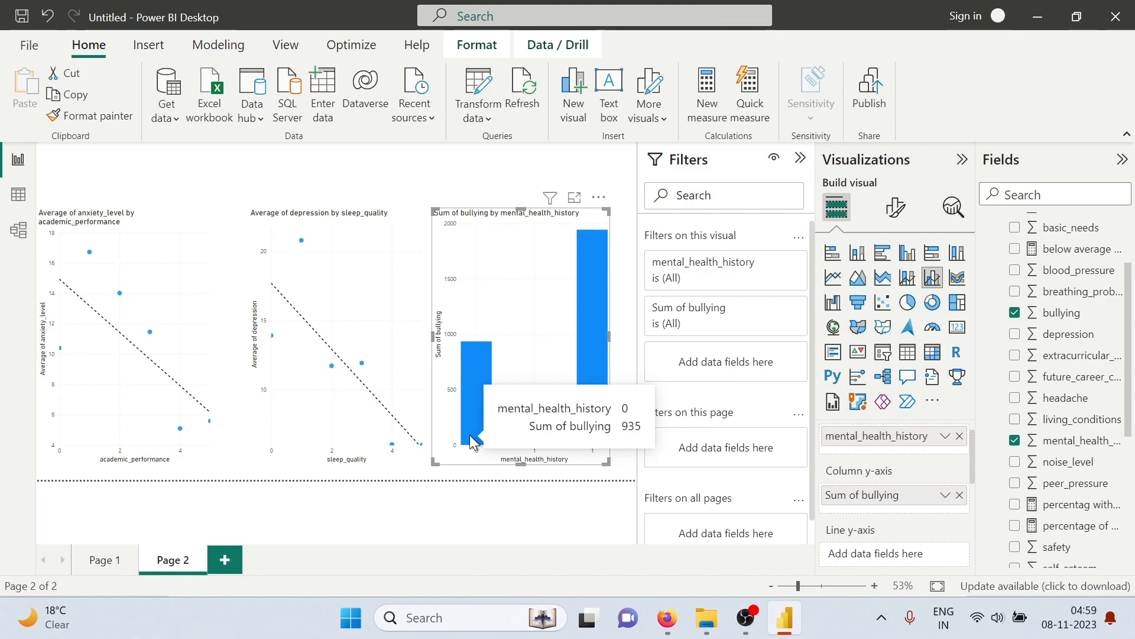
left_click(477, 180)
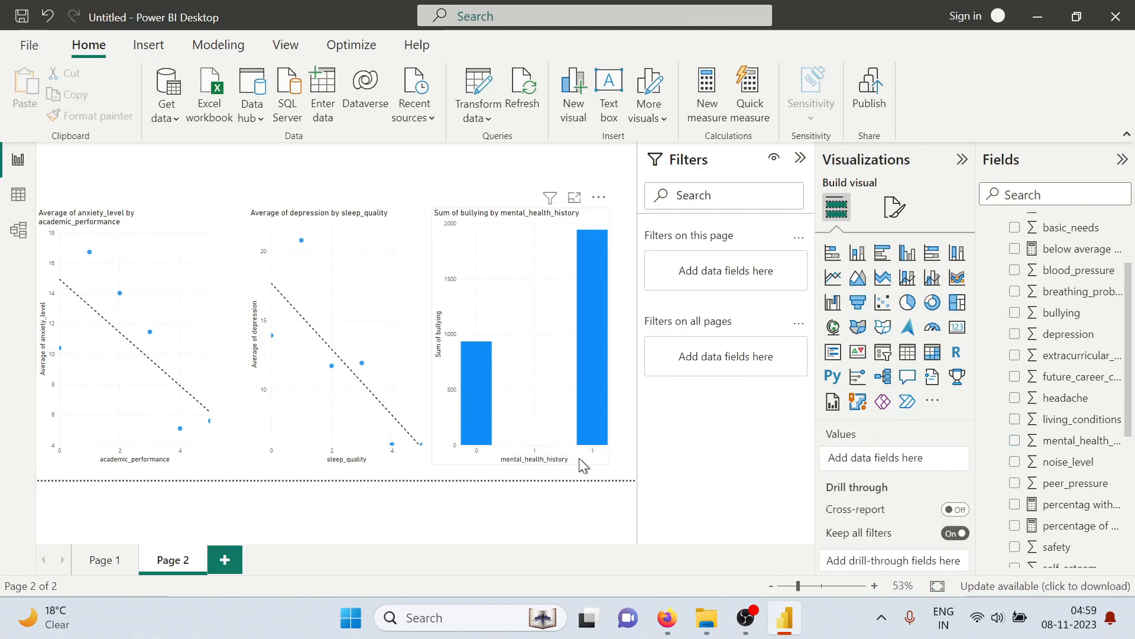
Read the General Exploration questions in the PDF, and add a third page to the report in Power BI
key("alt+Tab")
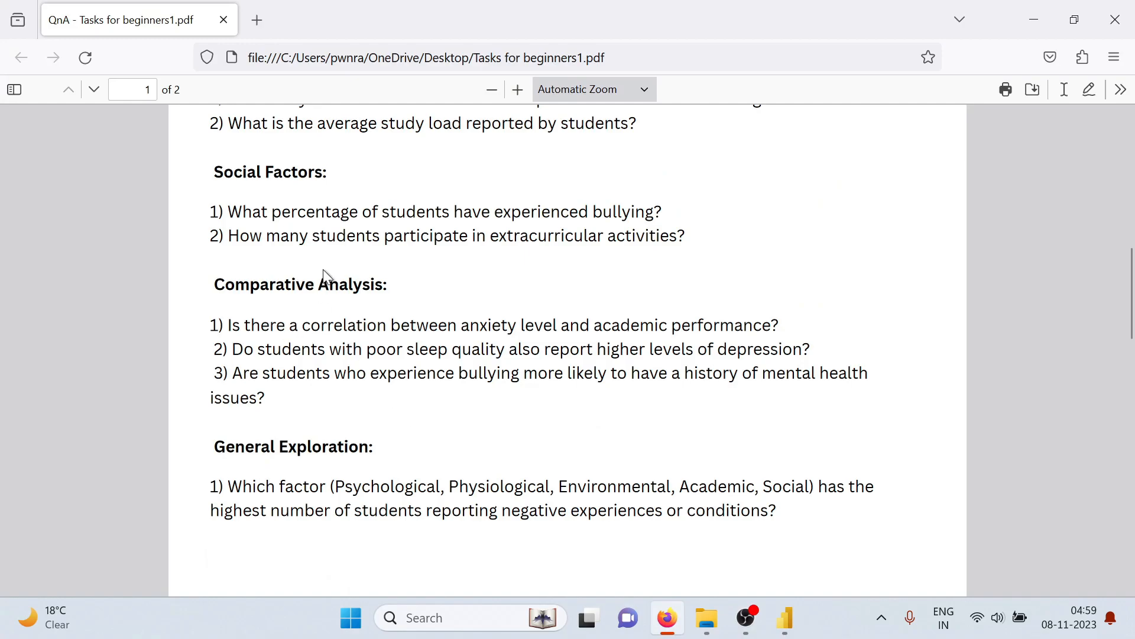
scroll(429, 338, "down", 5)
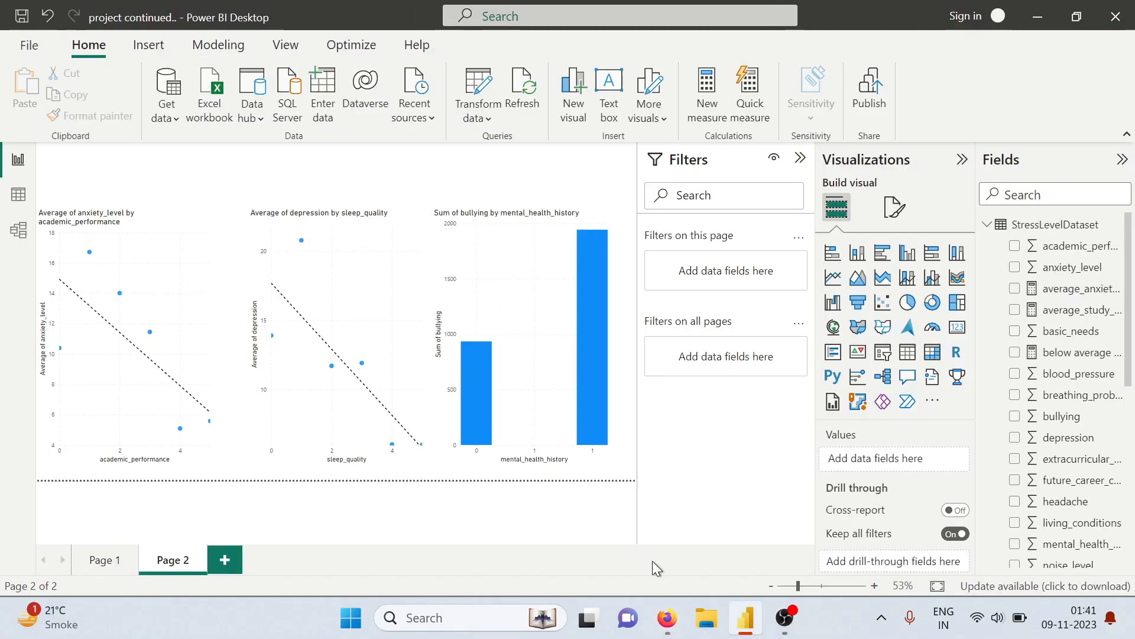
key("alt+Tab")
key("alt+Tab")
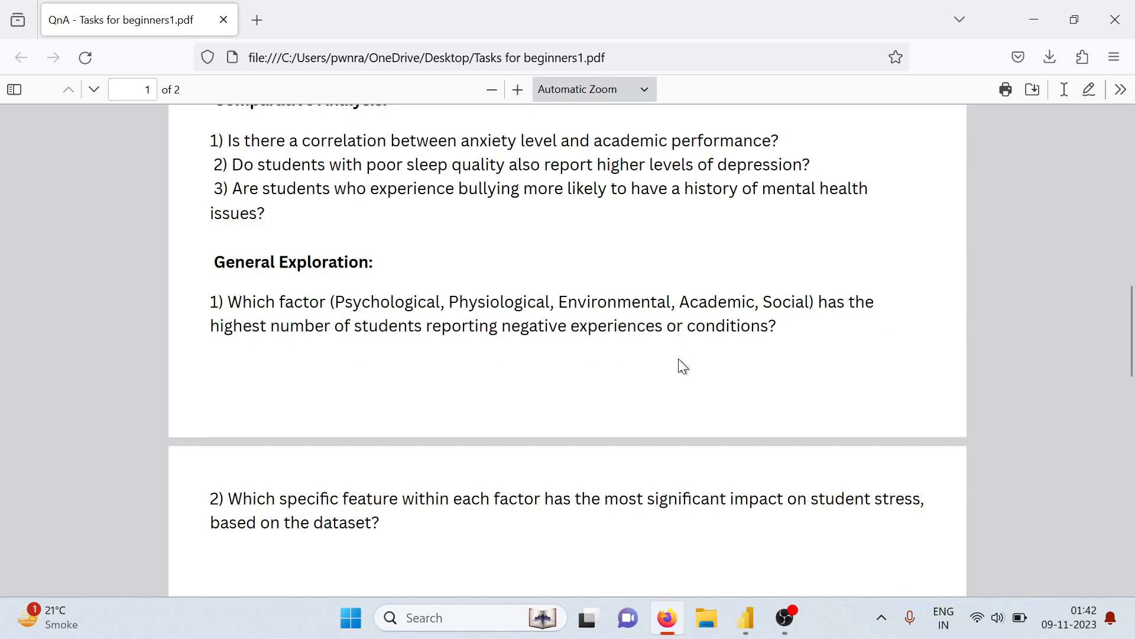
left_click(746, 617)
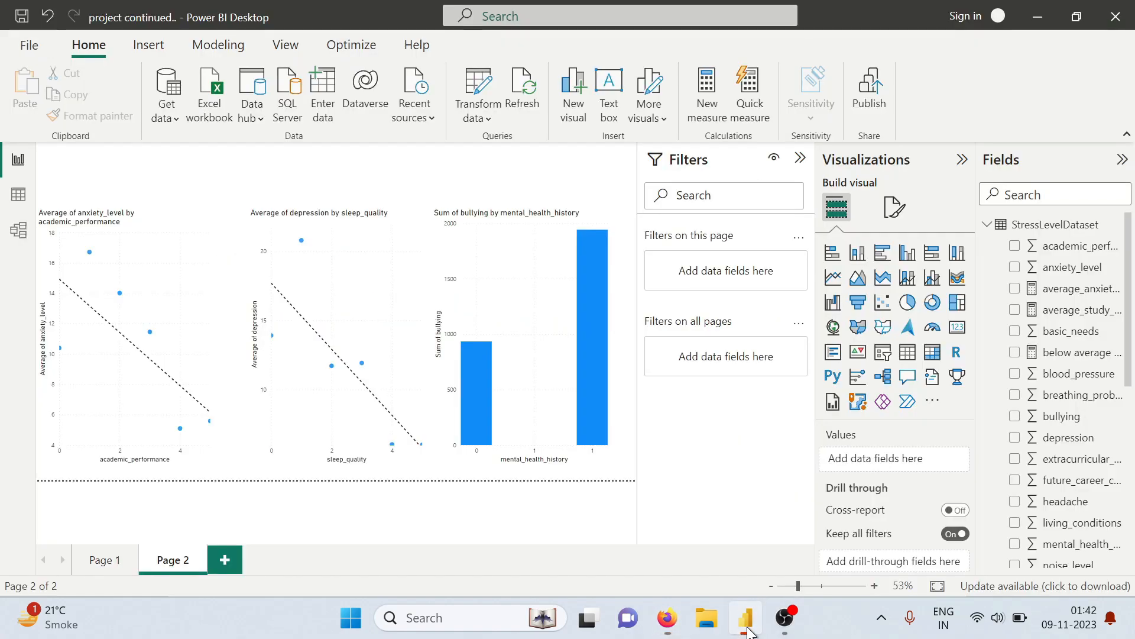
left_click(233, 565)
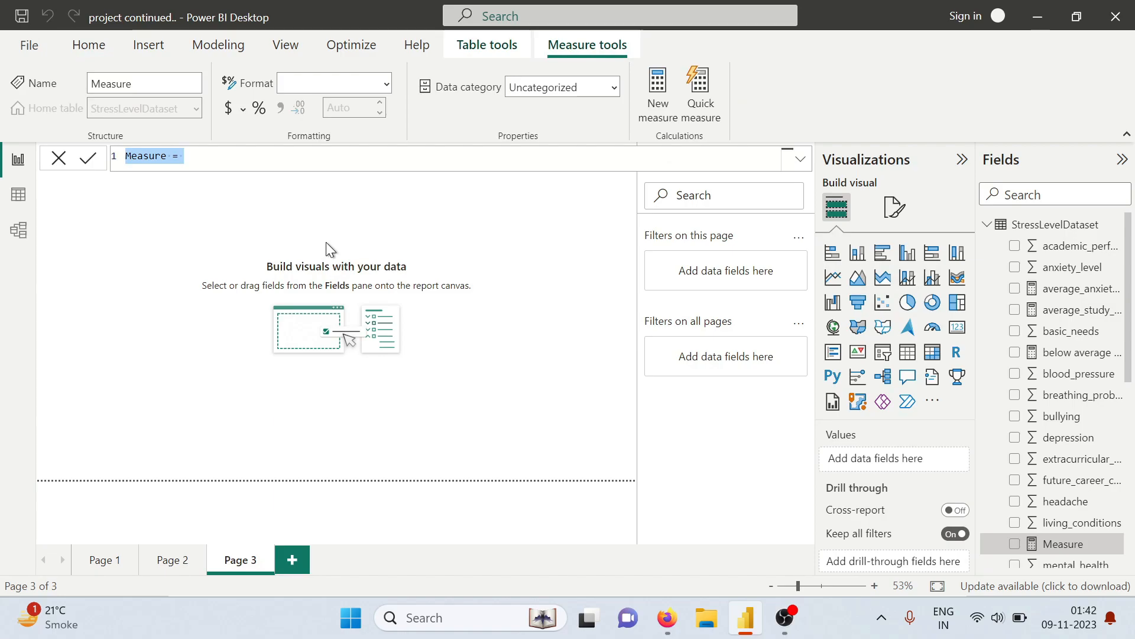
Name the new measure "psychological negative experience" in its formula
type("Psychol")
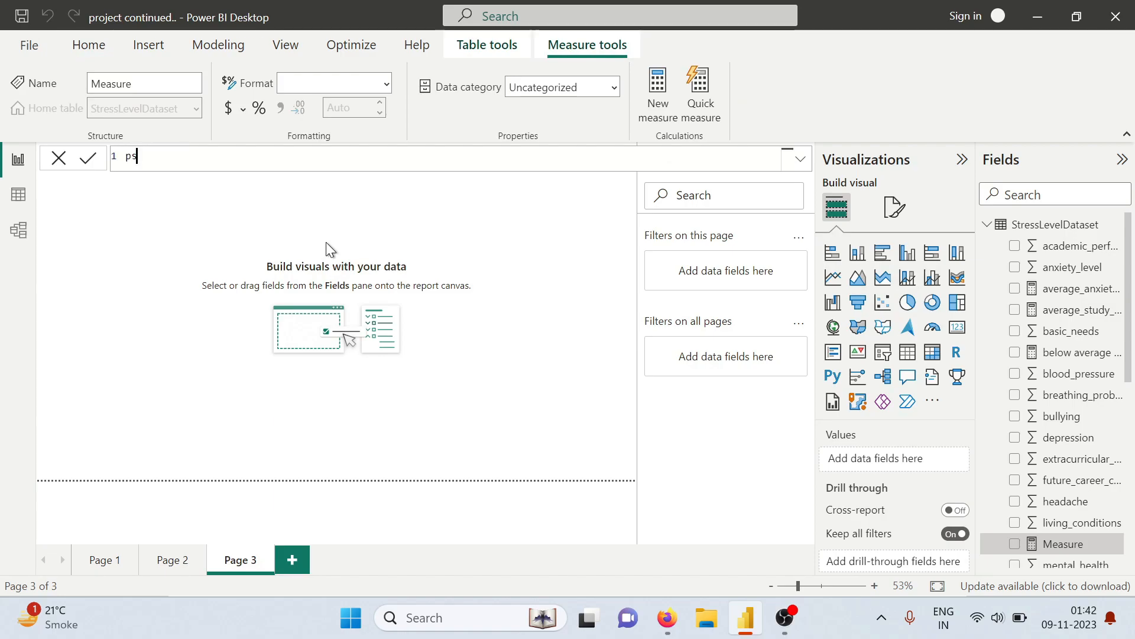
type("ogi")
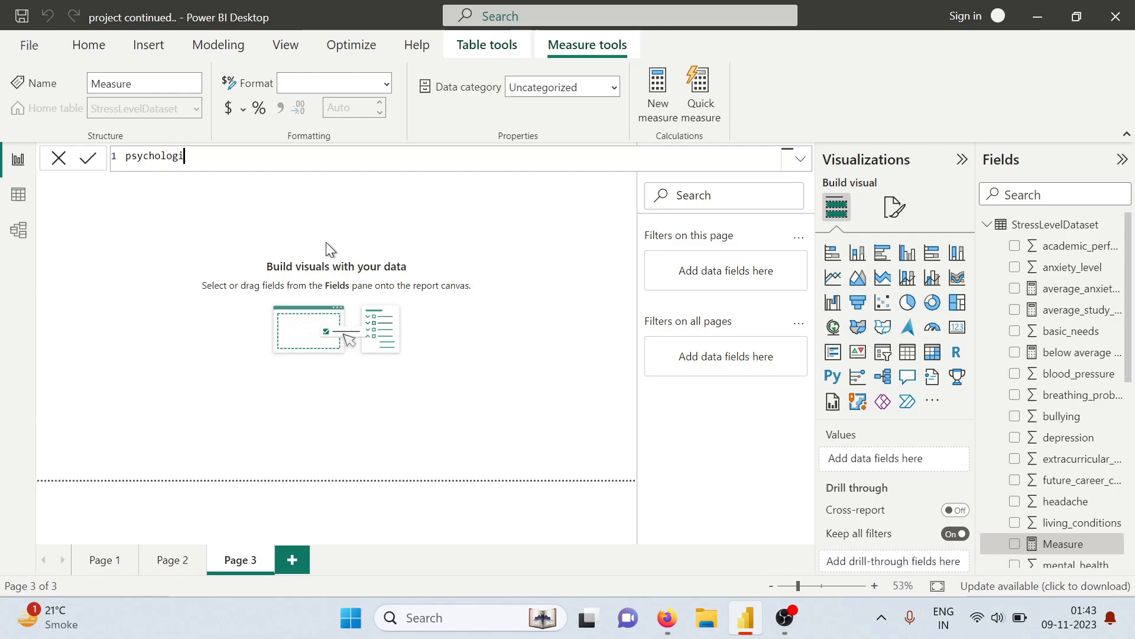
type("cal negative expere")
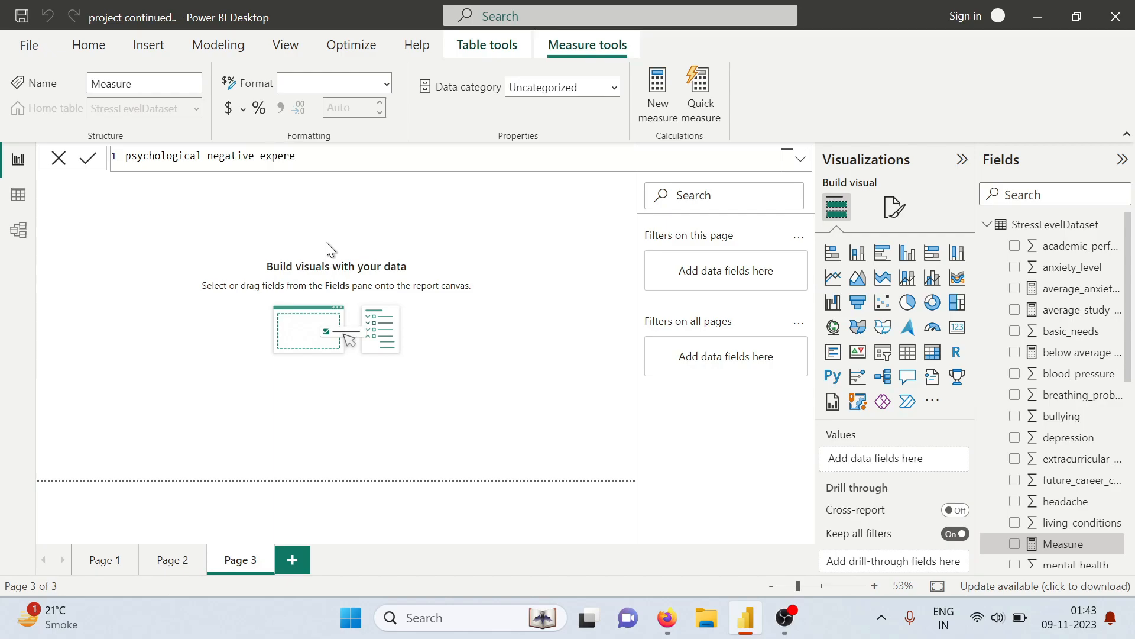
key("BackSpace")
type("ience = count")
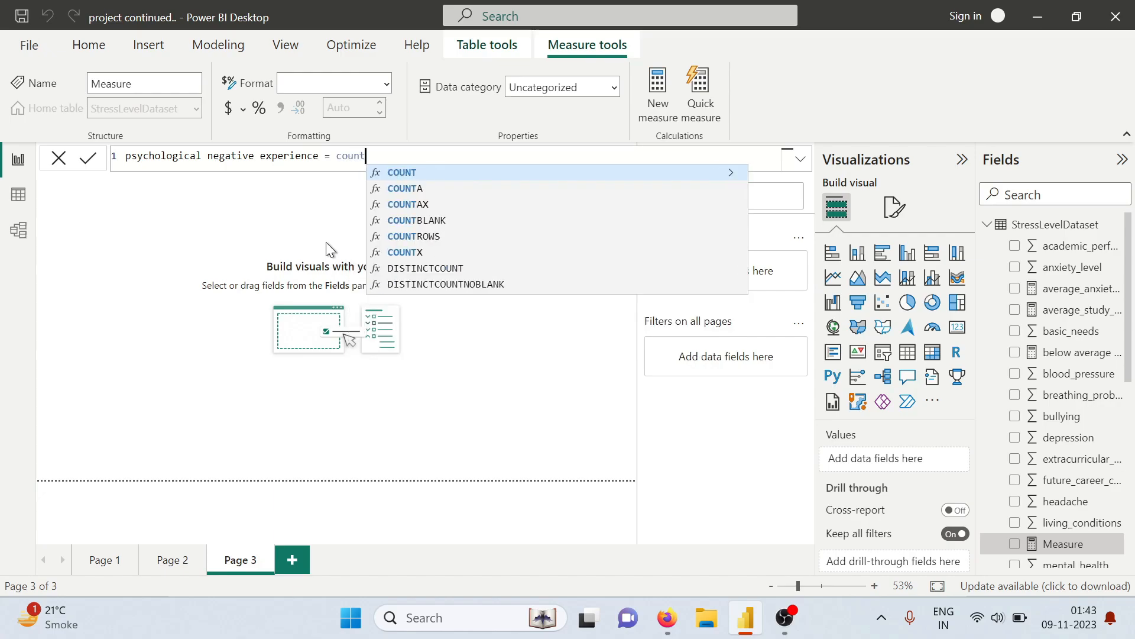
type("ro")
Begin the measure's expression as COUNTROWS(FILTER( with StressLevelDataset as the table to filter
key("Tab")
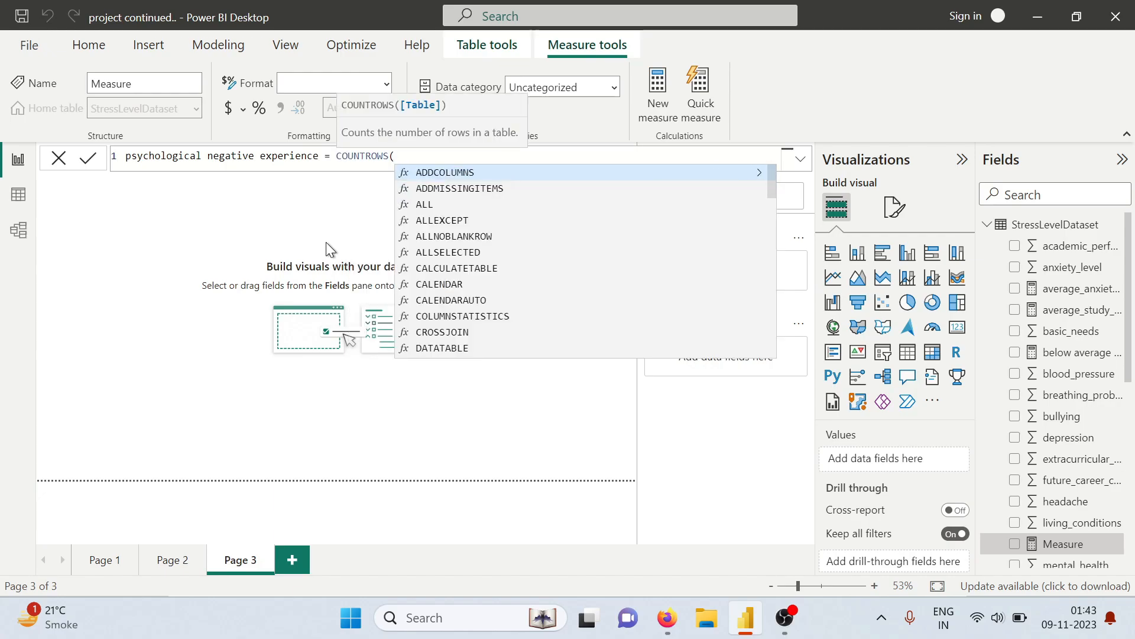
type("filte")
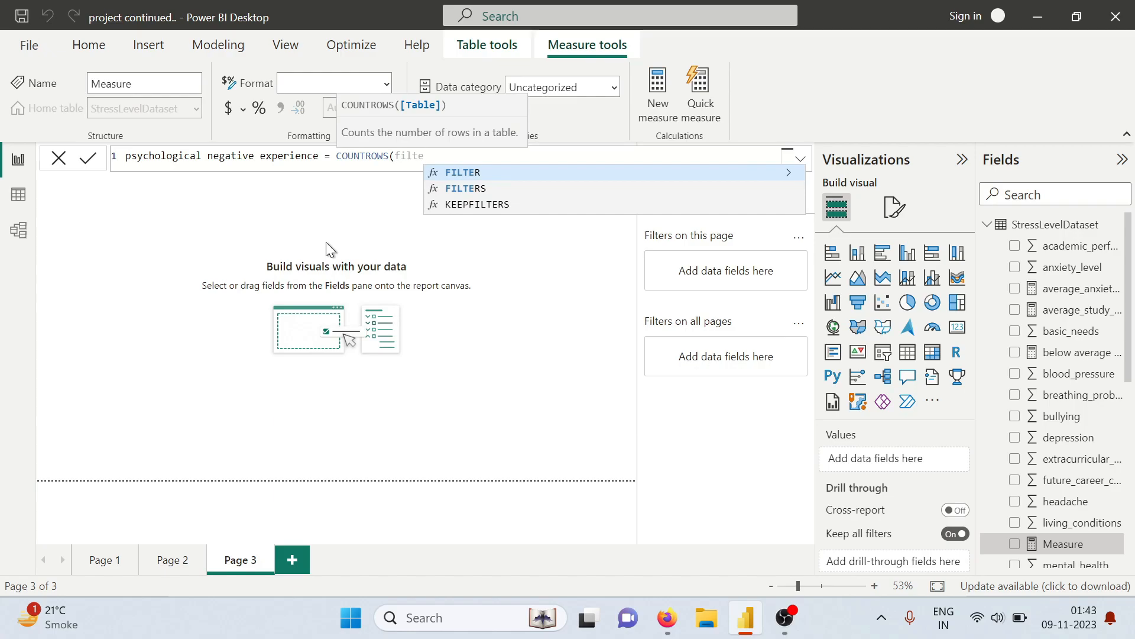
key("Tab")
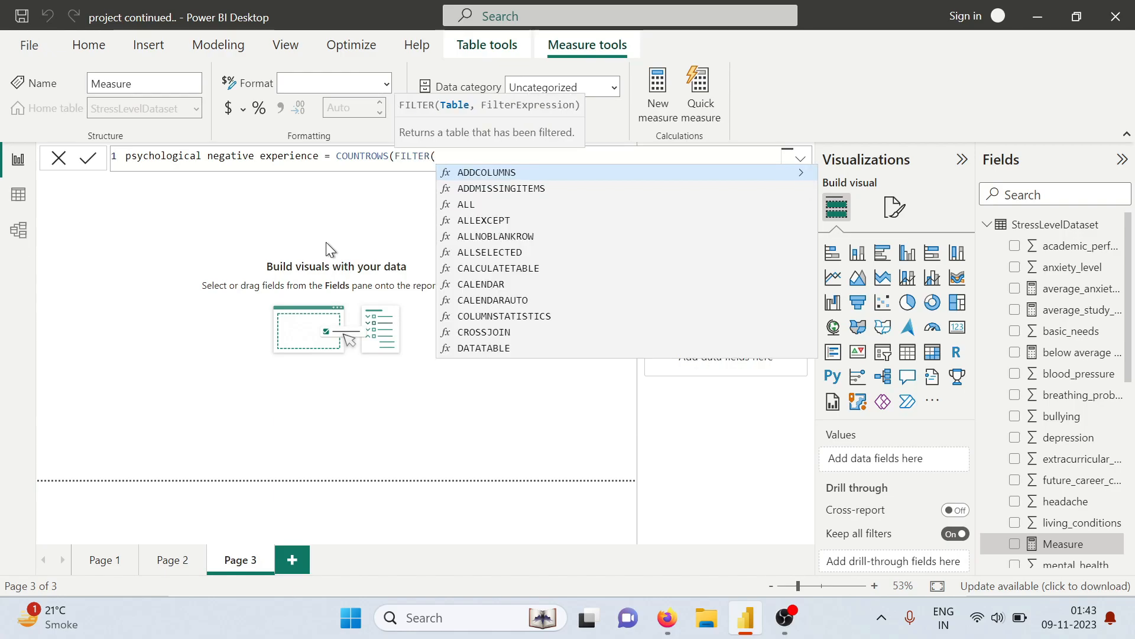
type("str")
key("Tab")
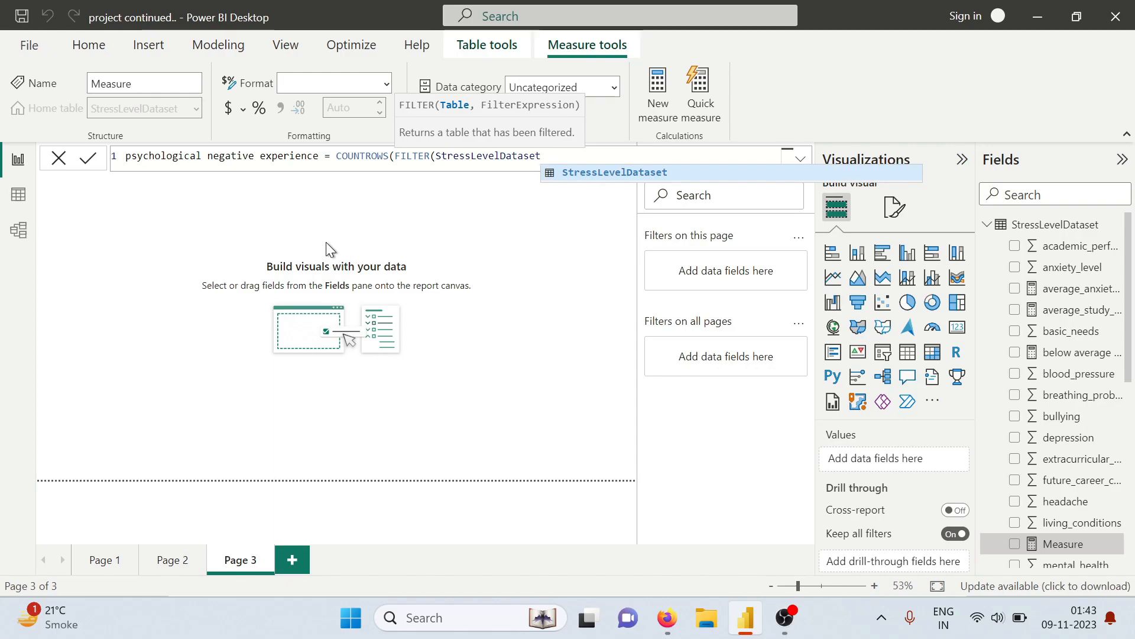
Add StressLevelDataset[anxiety_level]>10 as the first condition of the measure's FILTER expression
type(",stre")
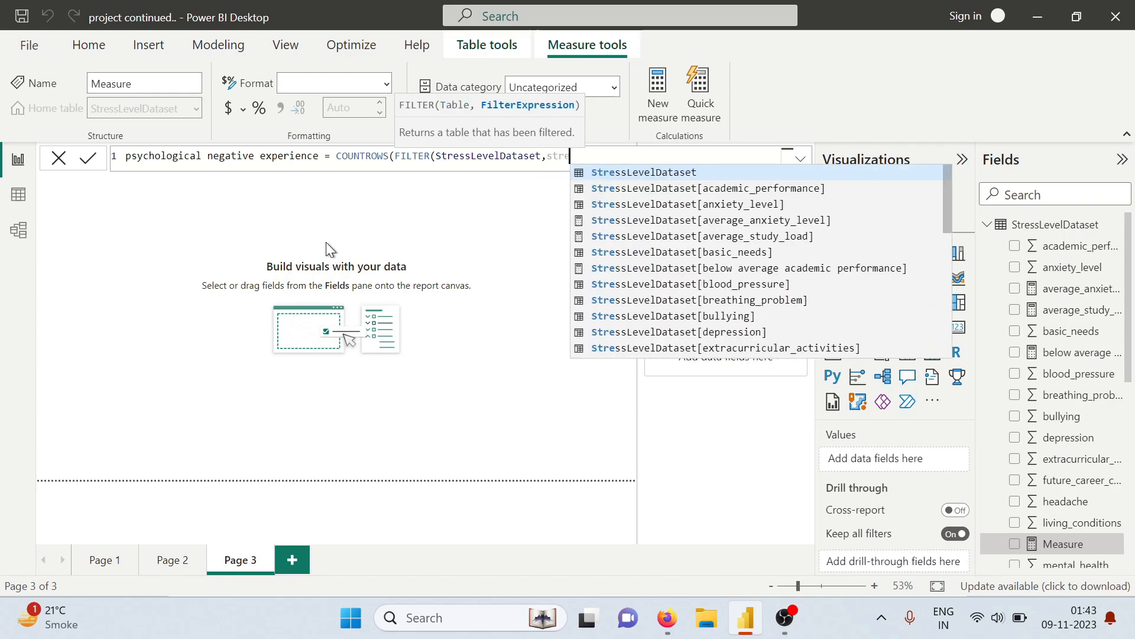
key("Tab")
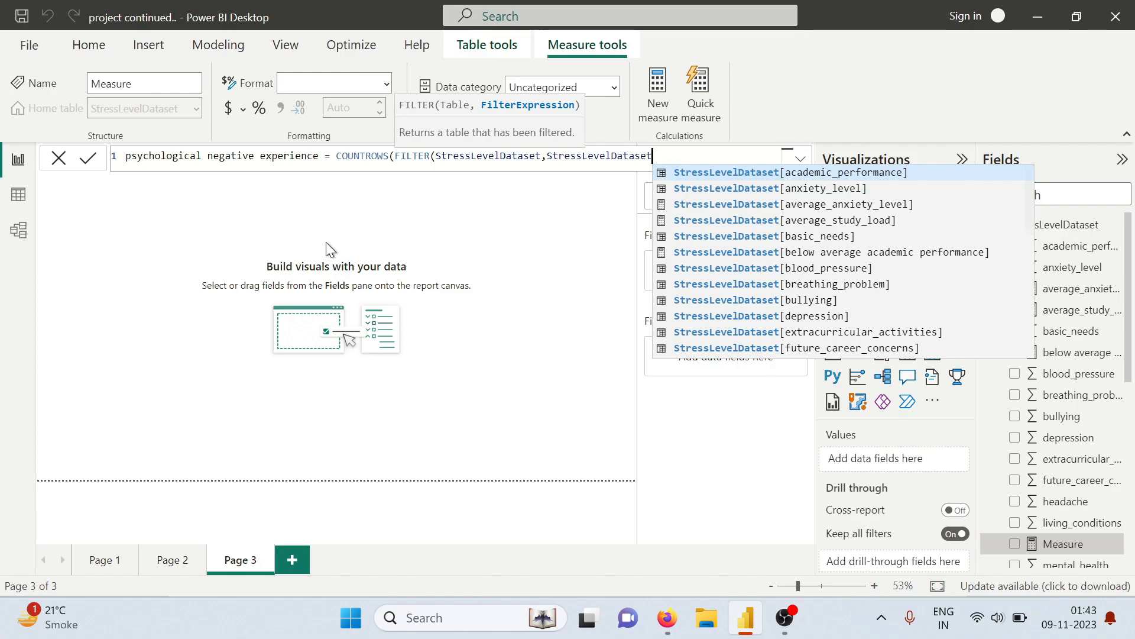
type("[")
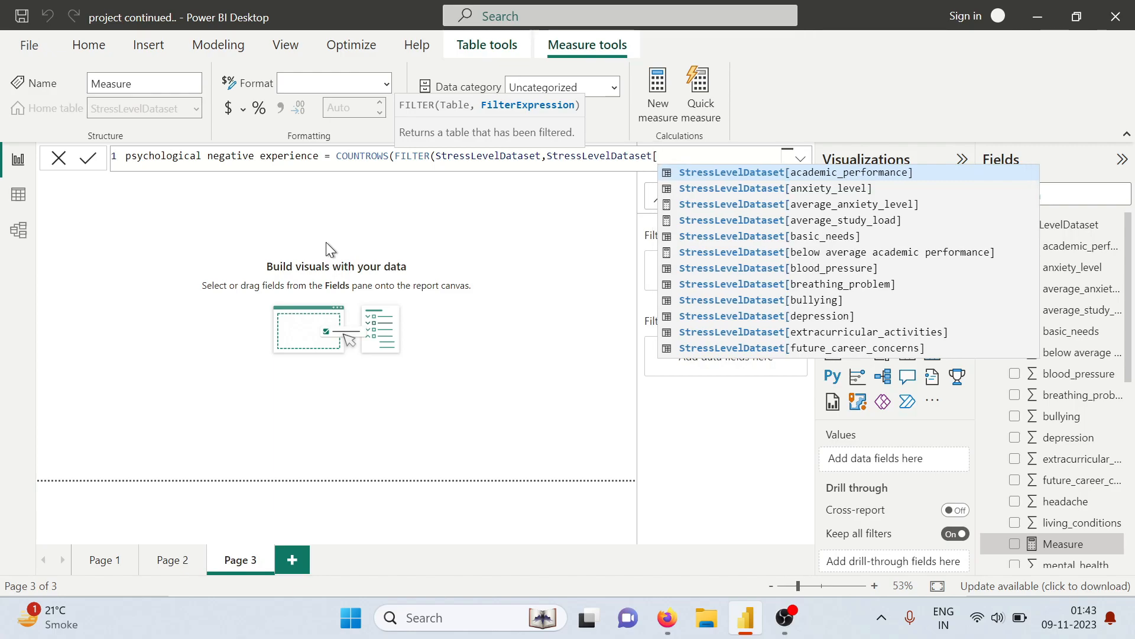
type("an")
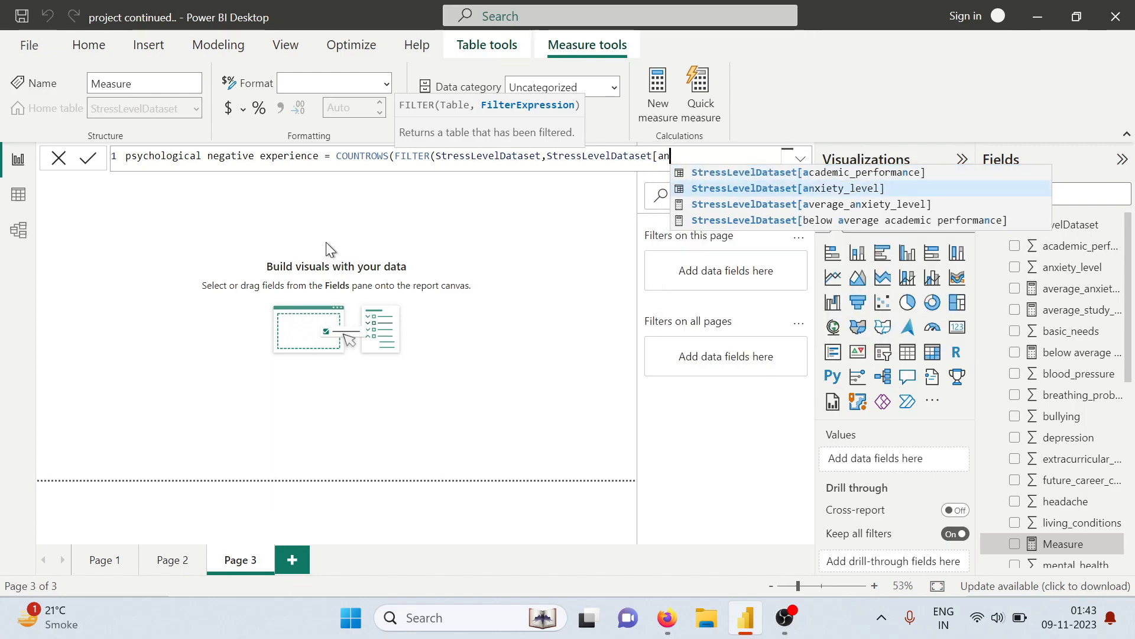
type("xiet")
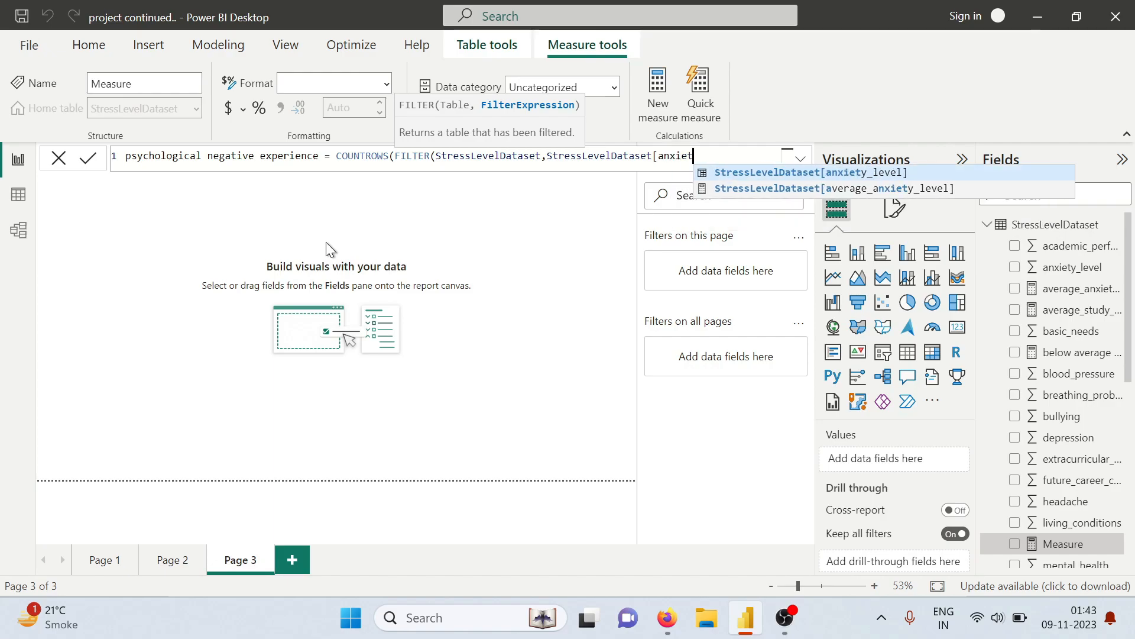
key("Tab")
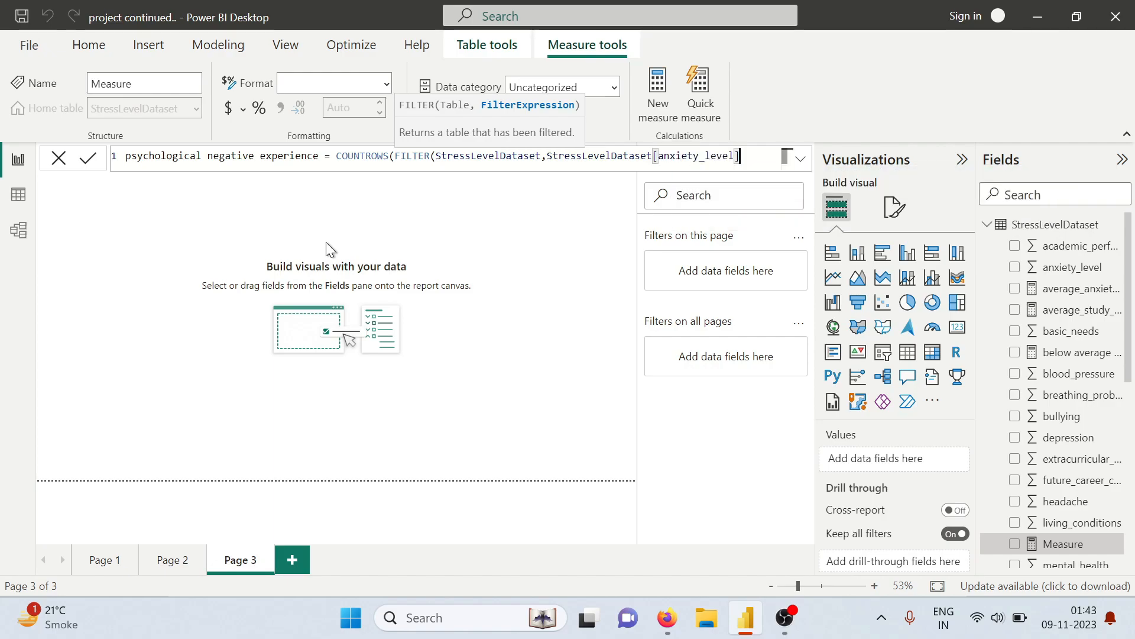
type(">10")
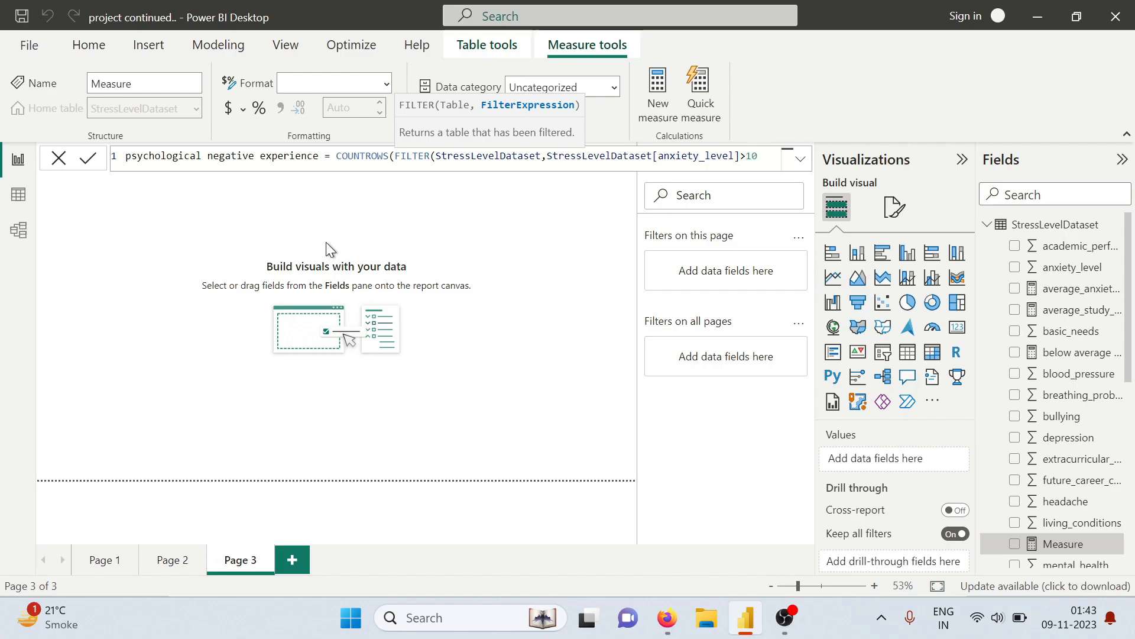
type("&&")
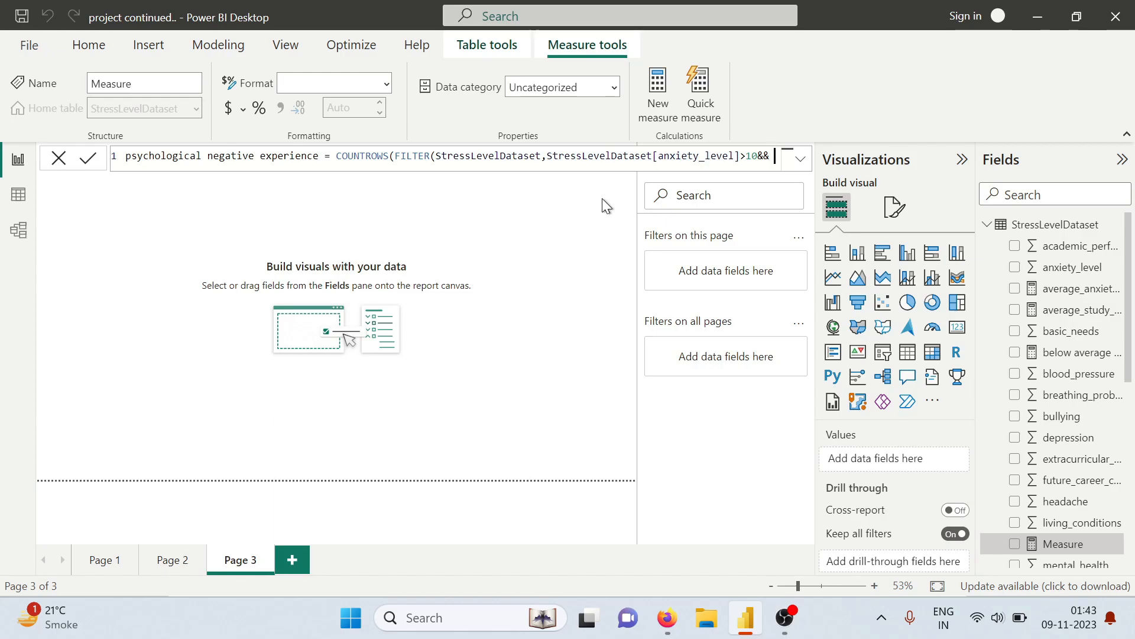
Append the condition StressLevelDataset[self_esteem]<15 to the measure's filter, joined with &&
type("stre")
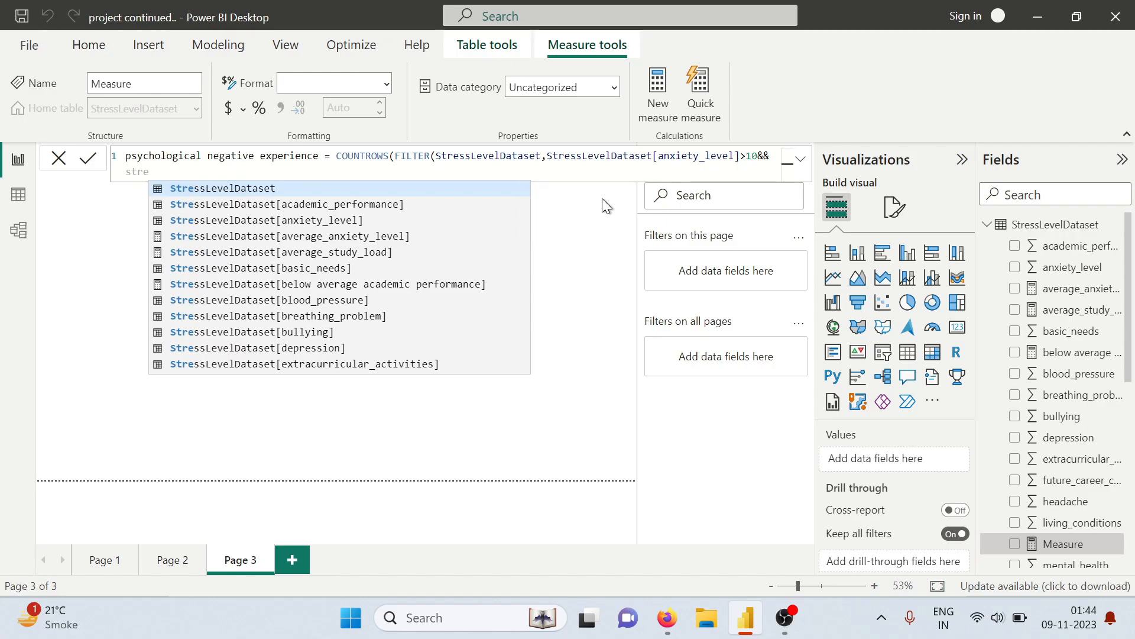
key("Tab")
type("[")
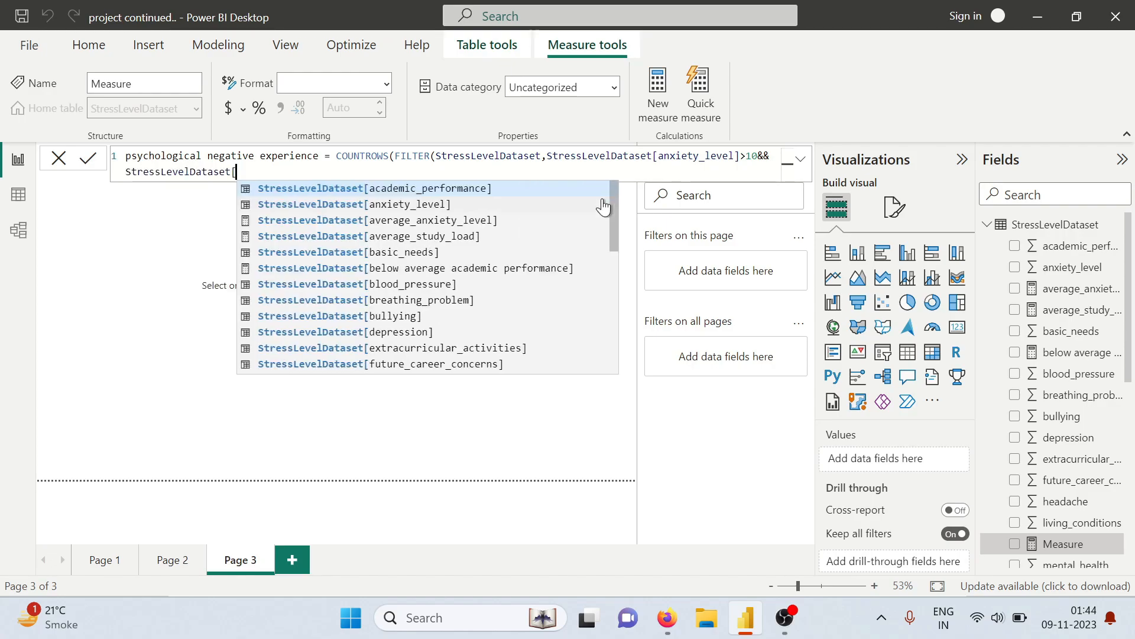
type("sel")
key("Tab")
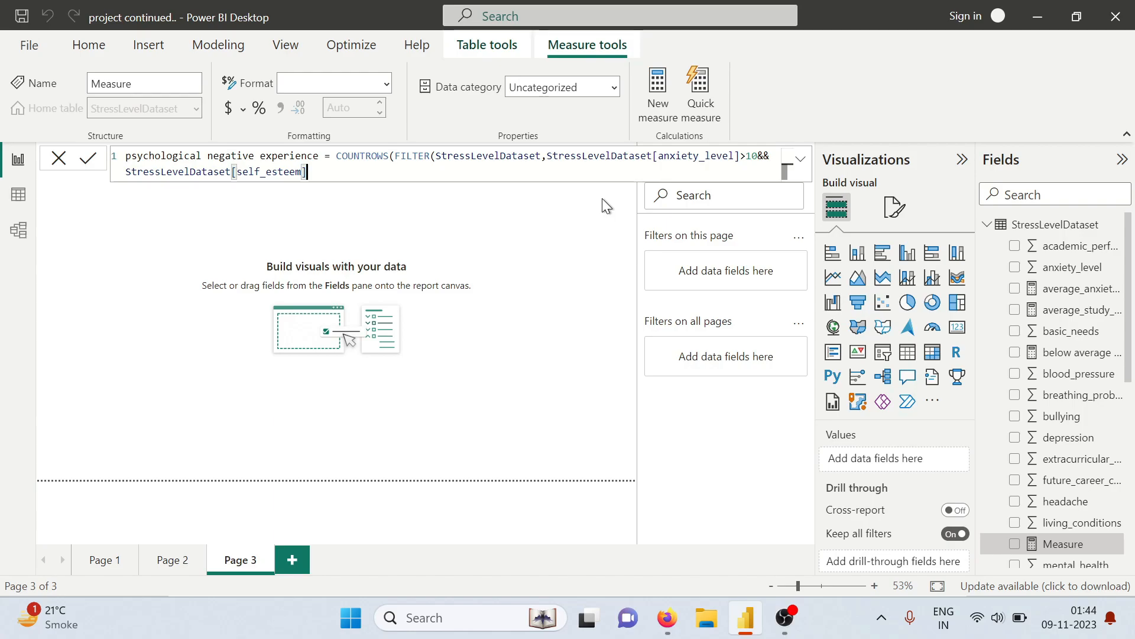
type("<15")
type(" &&")
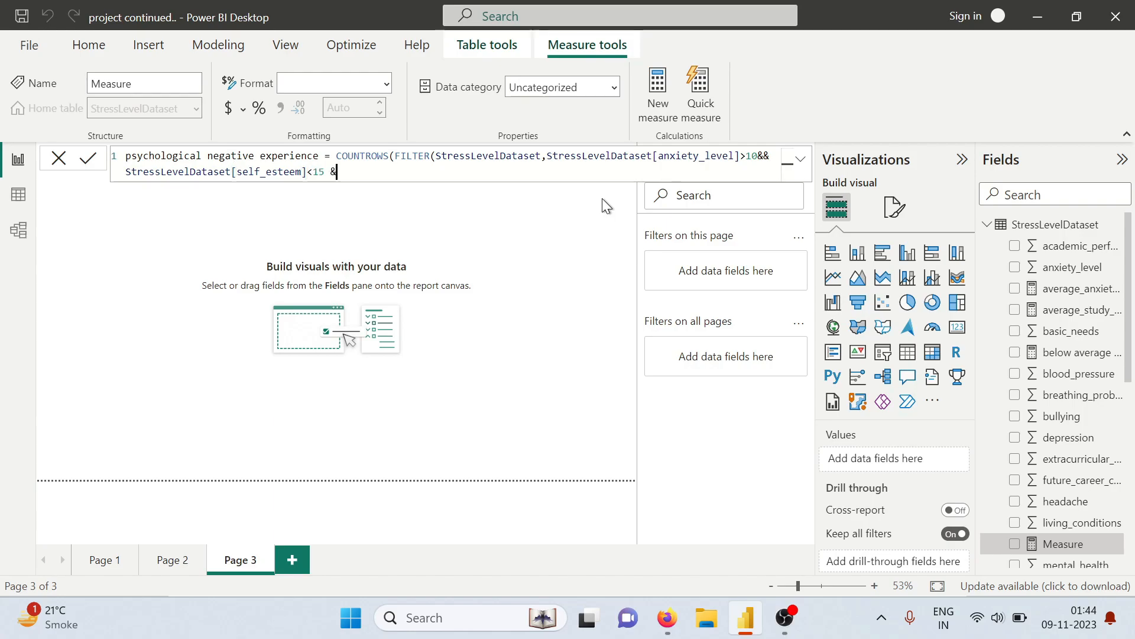
type(" stre")
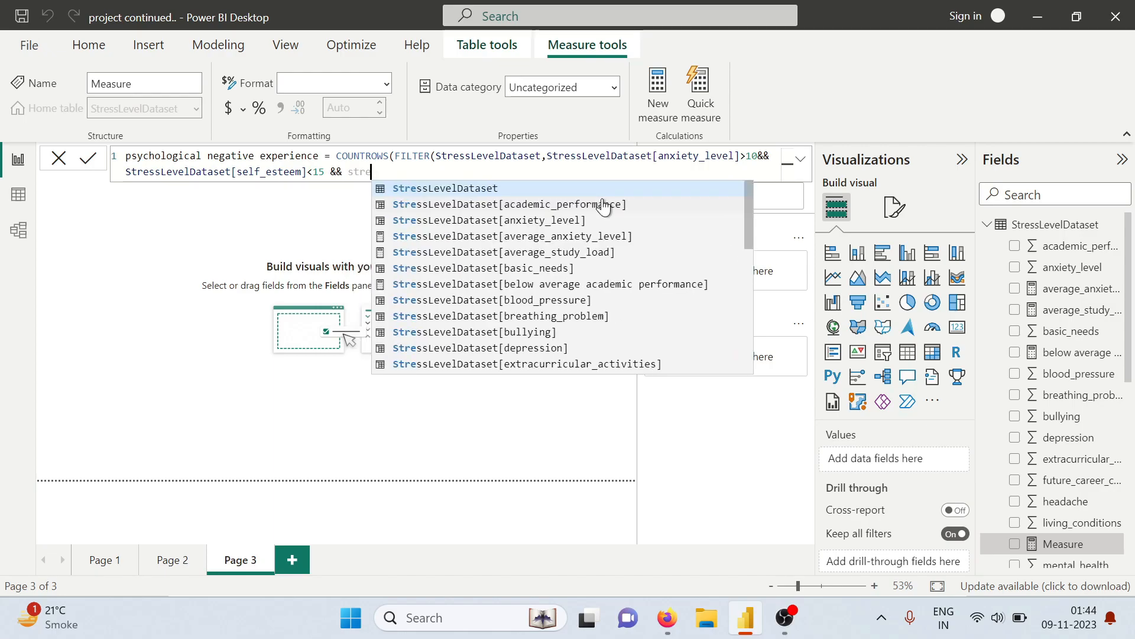
Append the condition StressLevelDataset[mental_health_history]=1 to the measure's filter, joined with &&
key("Tab")
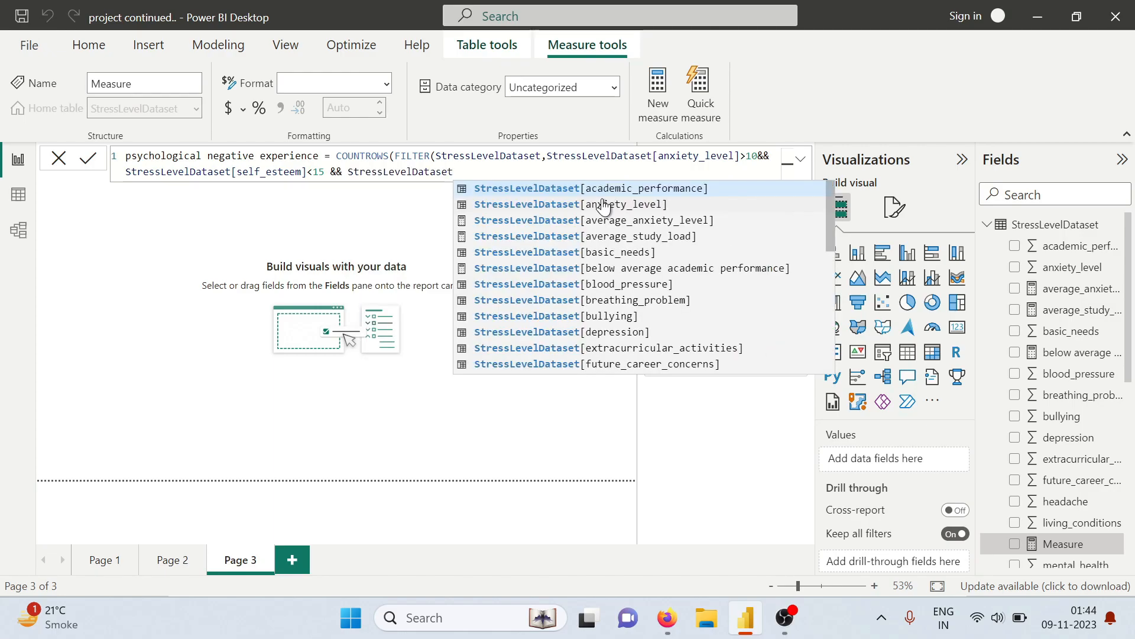
type("[")
type("ment")
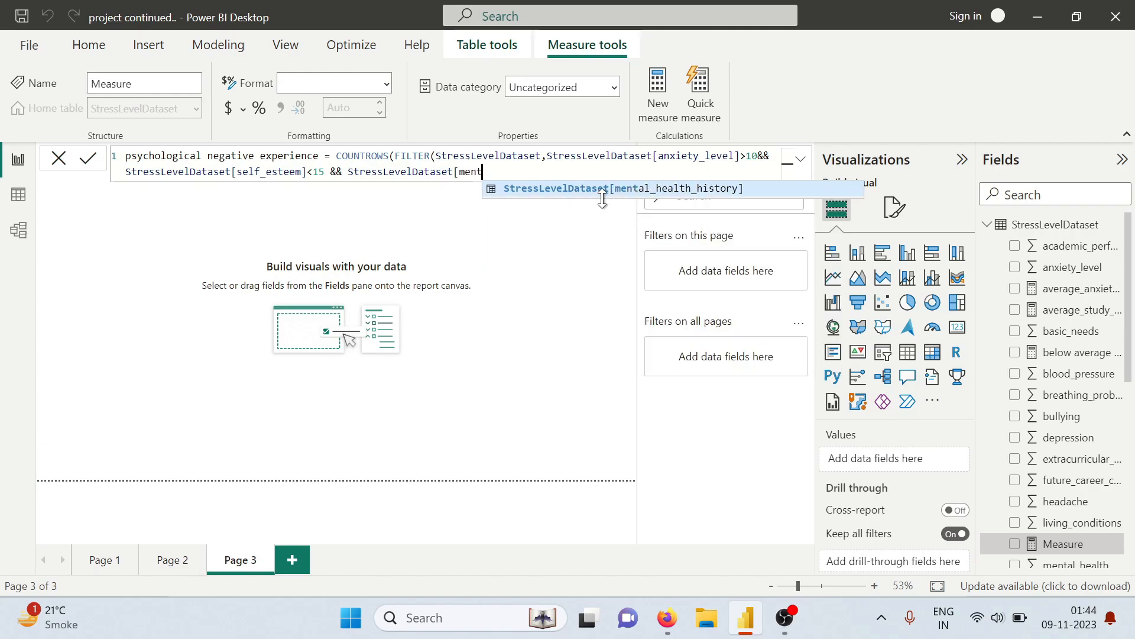
key("Tab")
type("=")
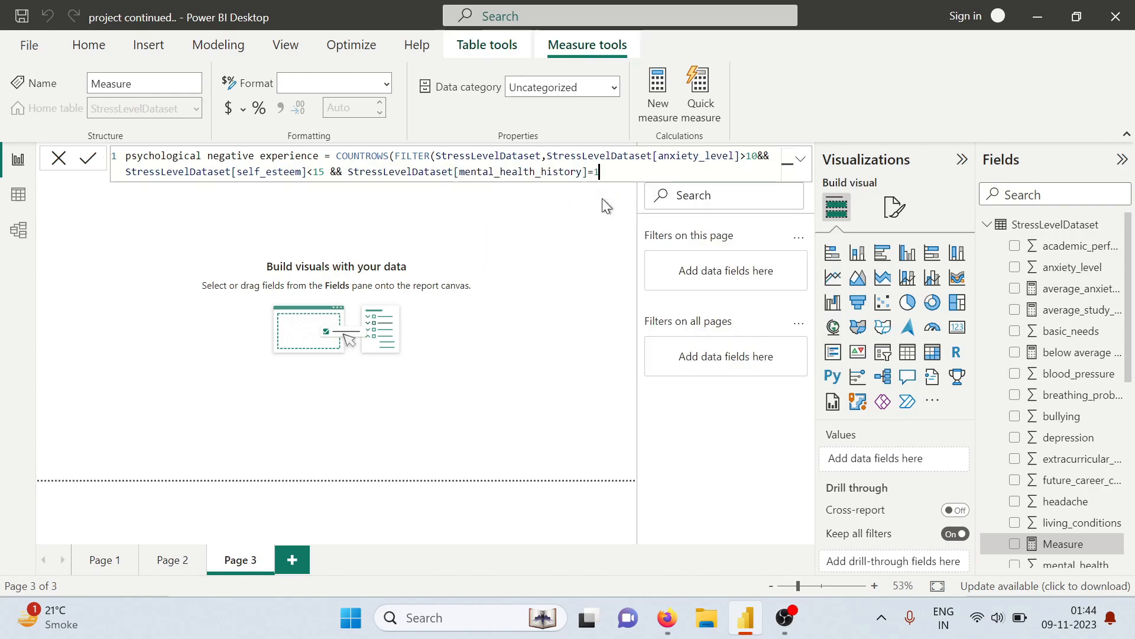
type("1 && st")
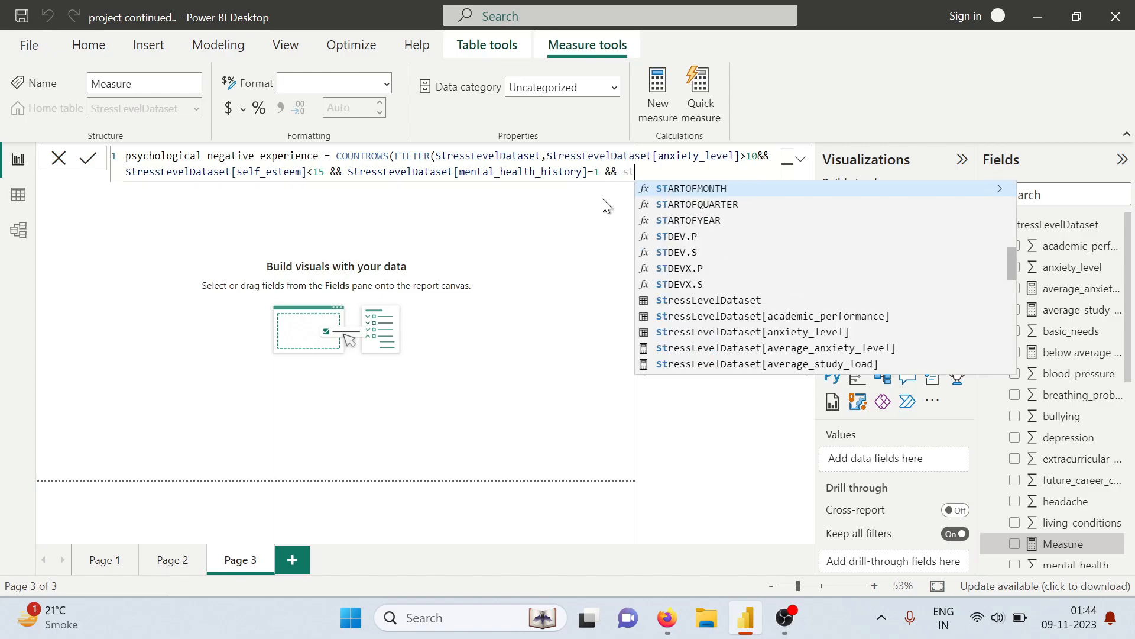
type("ressLevelDataset")
Append StressLevelDataset[depression]>15 as the last filter condition, close both functions and commit the measure
key("Tab")
type("[depre")
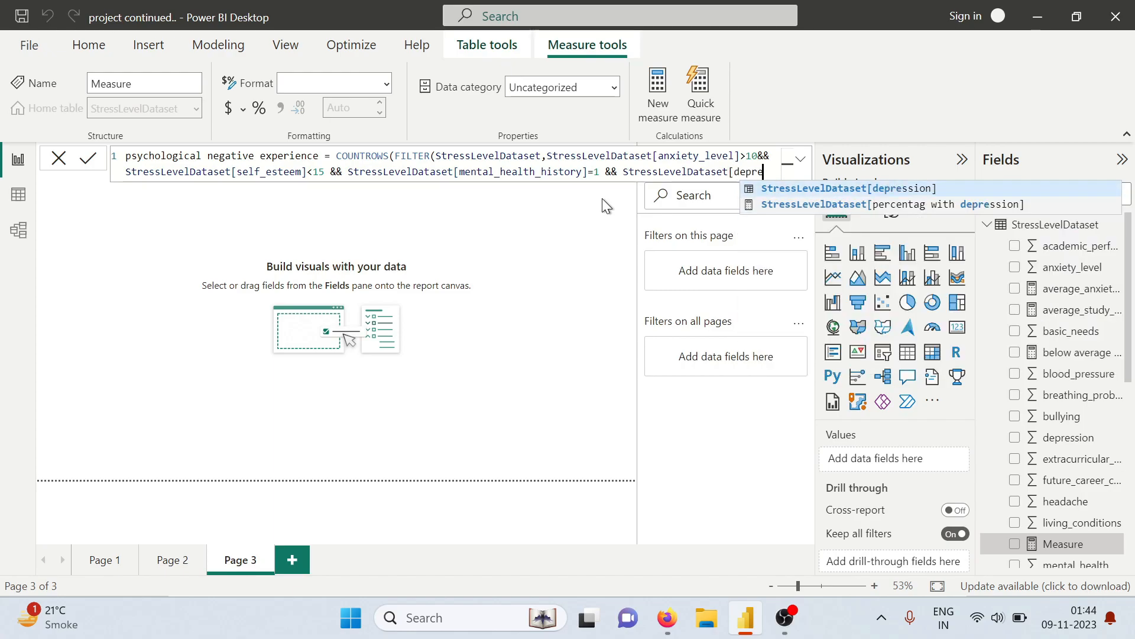
key("Tab")
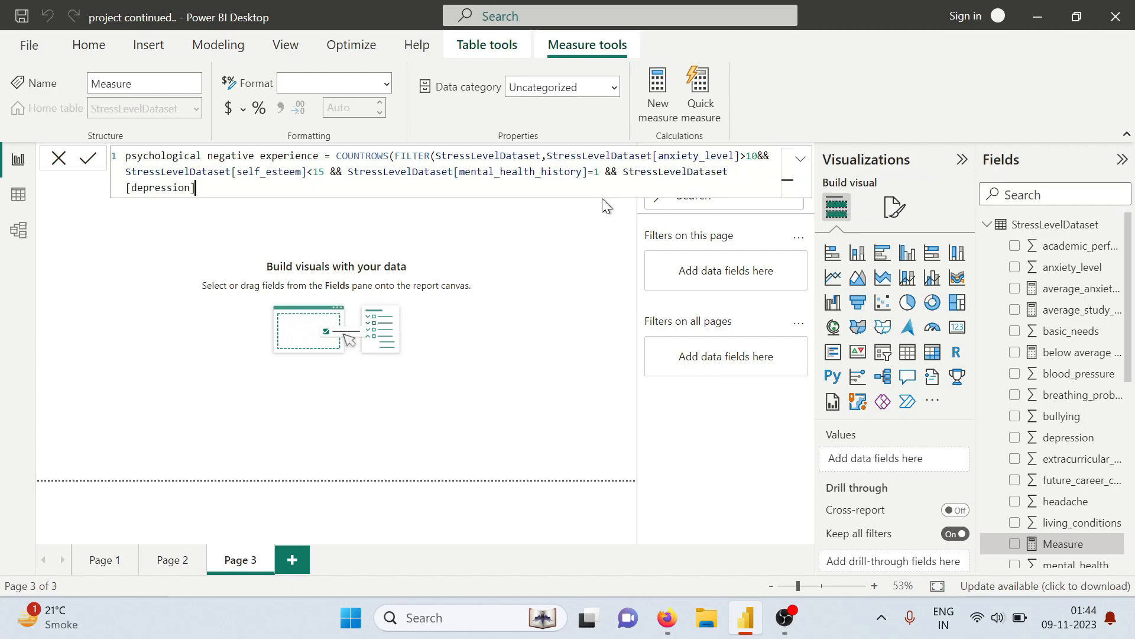
type(">15))")
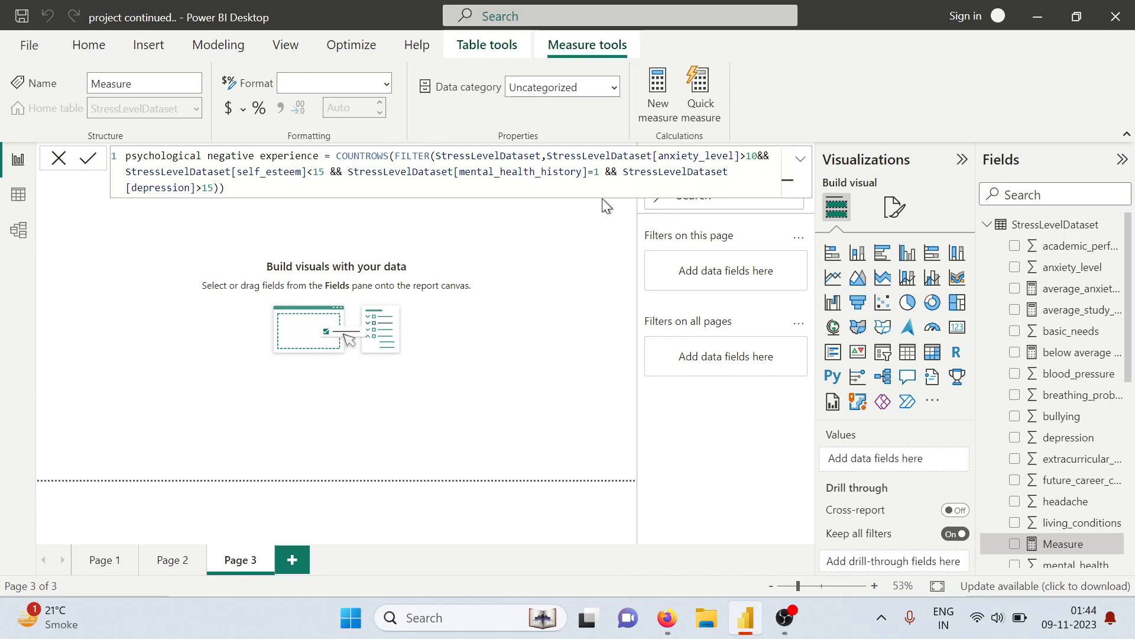
key("Return")
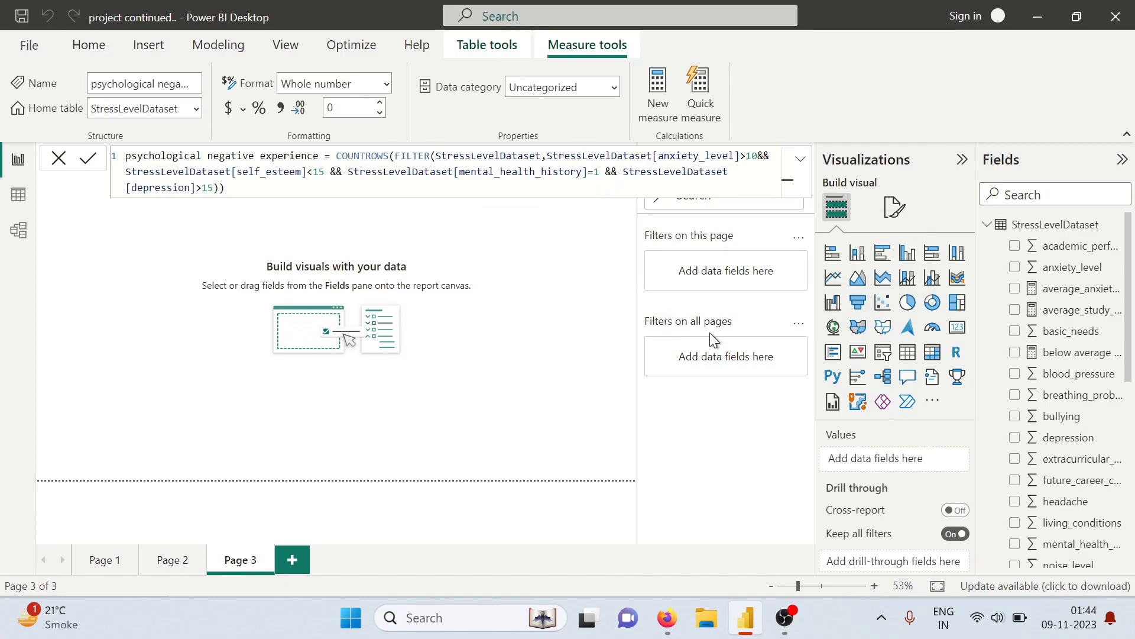
Show the psychological negative experience measure as a card on Page 3 and reduce the card's height
scroll(1022, 385, "down", 5)
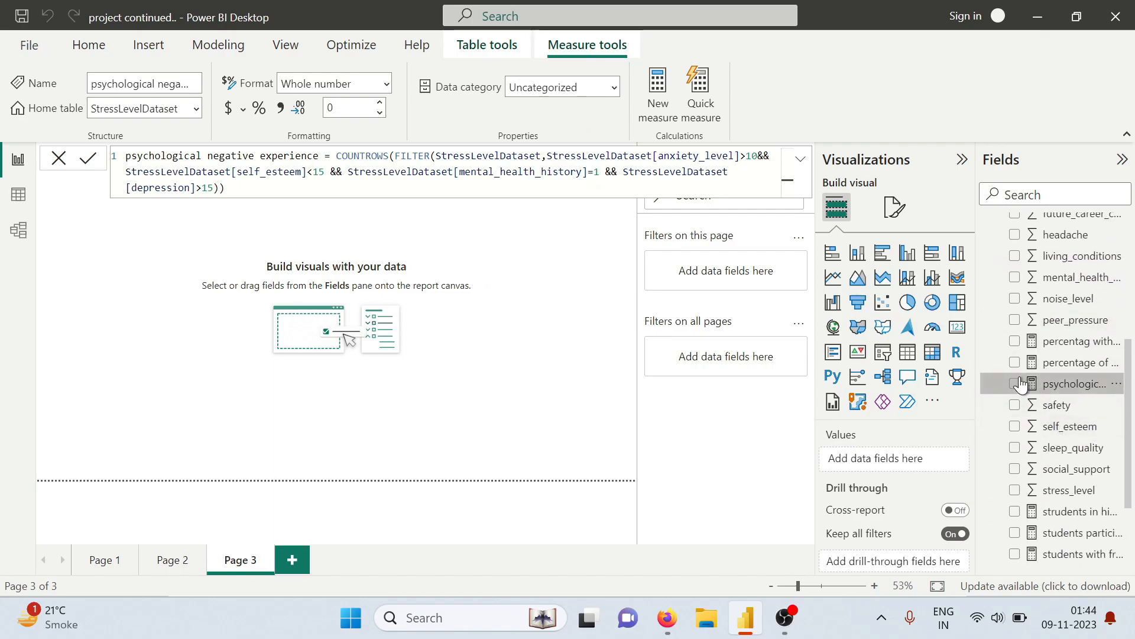
left_click(1015, 384)
left_click(957, 327)
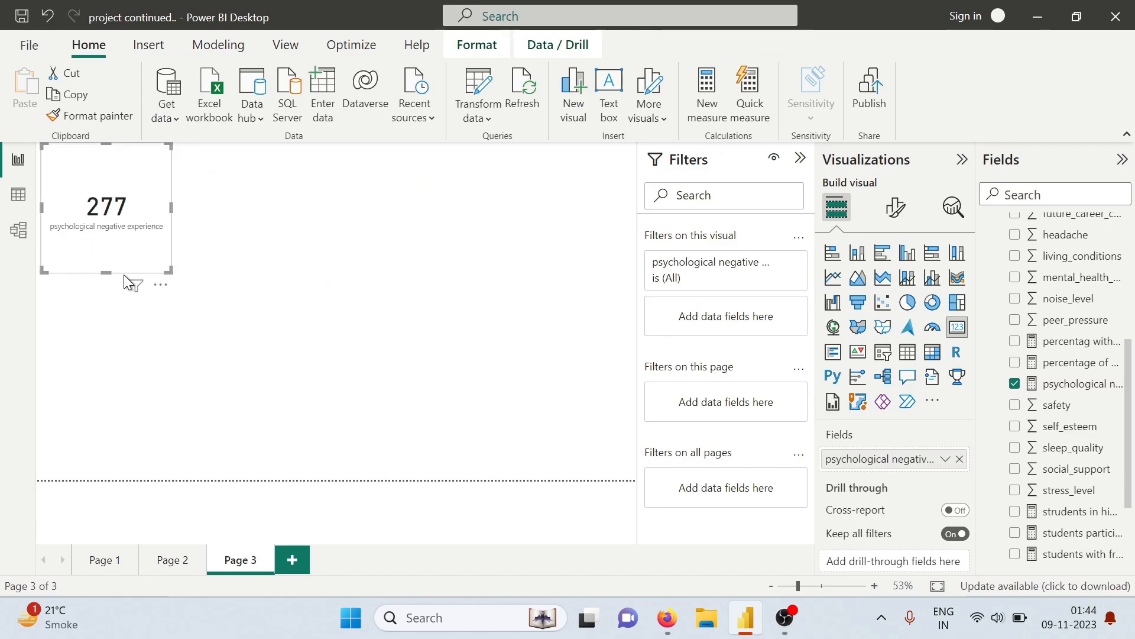
left_click_drag(107, 272, 107, 218)
left_click(421, 249)
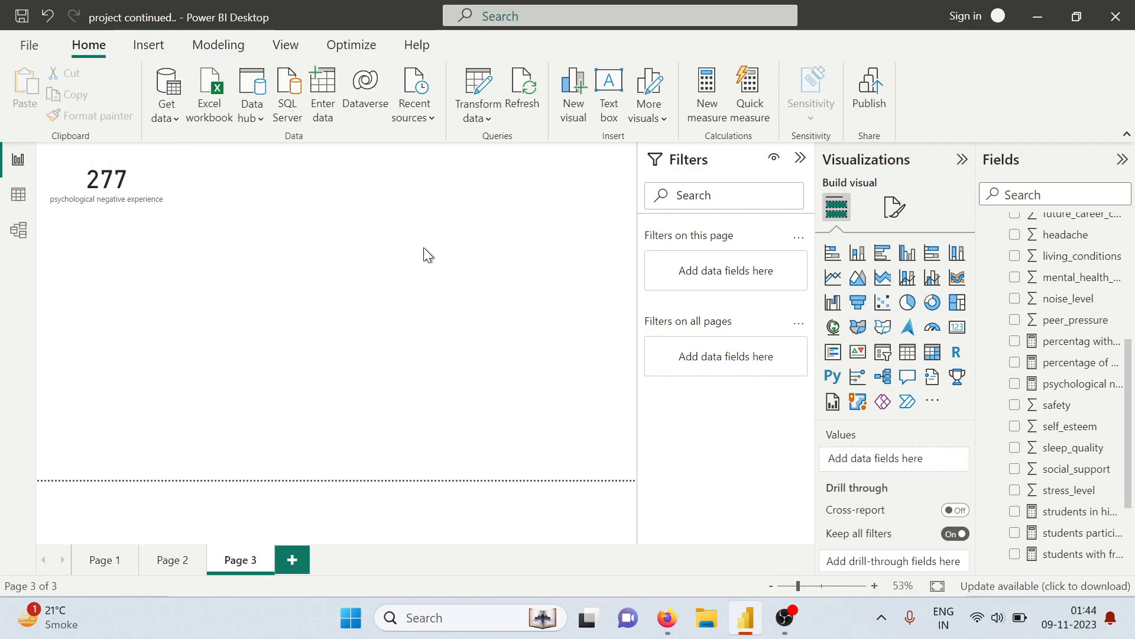
Create a new measure in StressLevelDataset and name it physiological negative experience
left_click(707, 100)
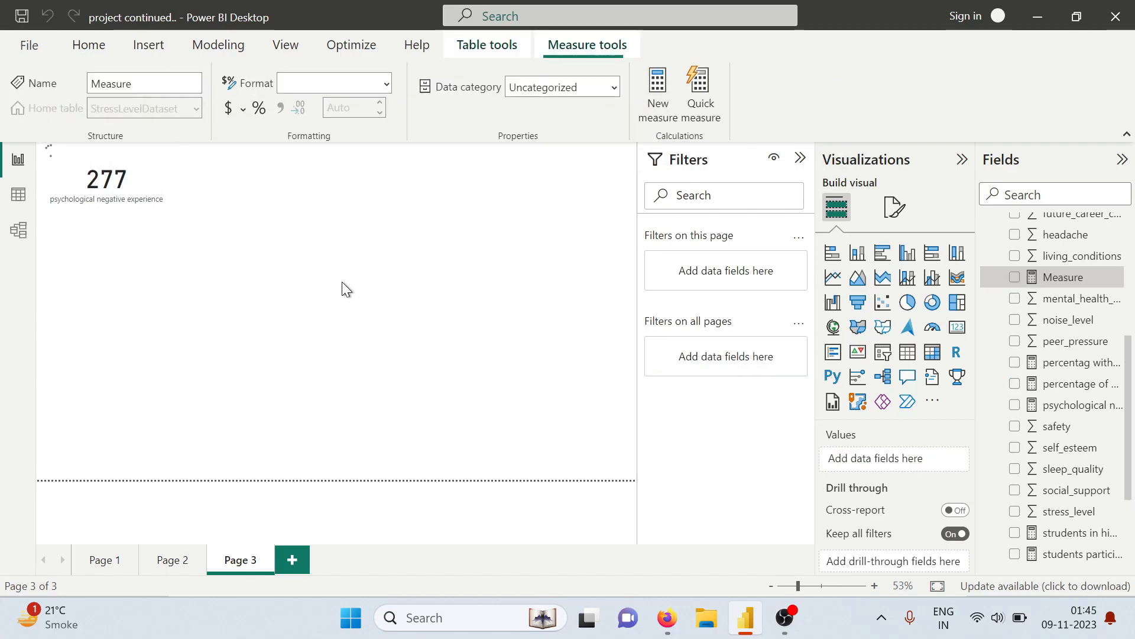
key("BackSpace")
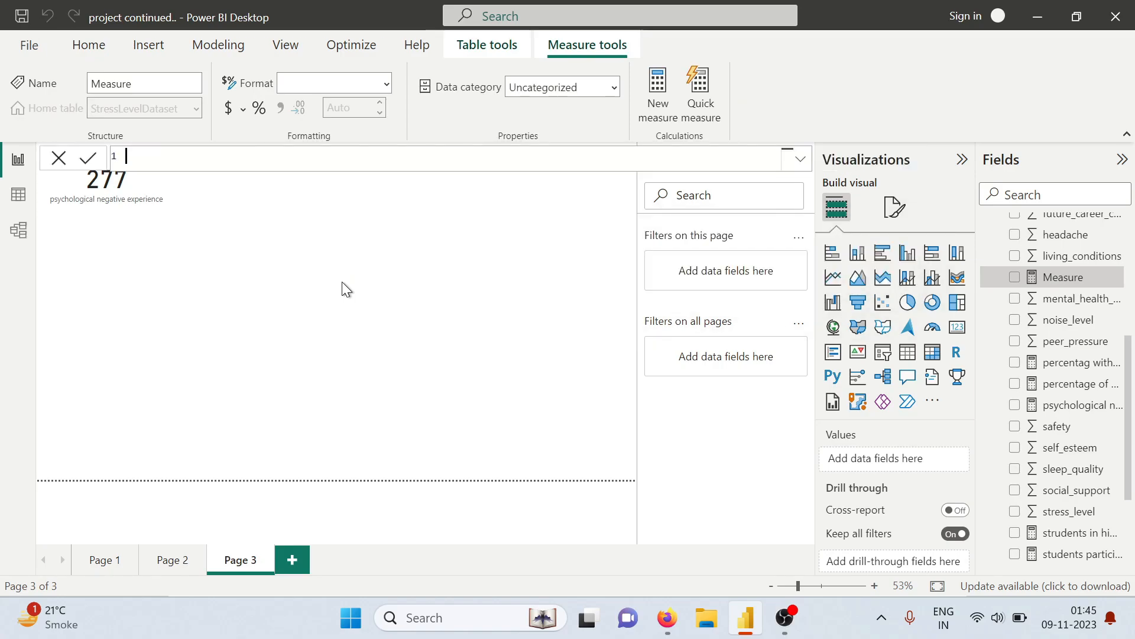
type("ph")
type("u")
type("ysji")
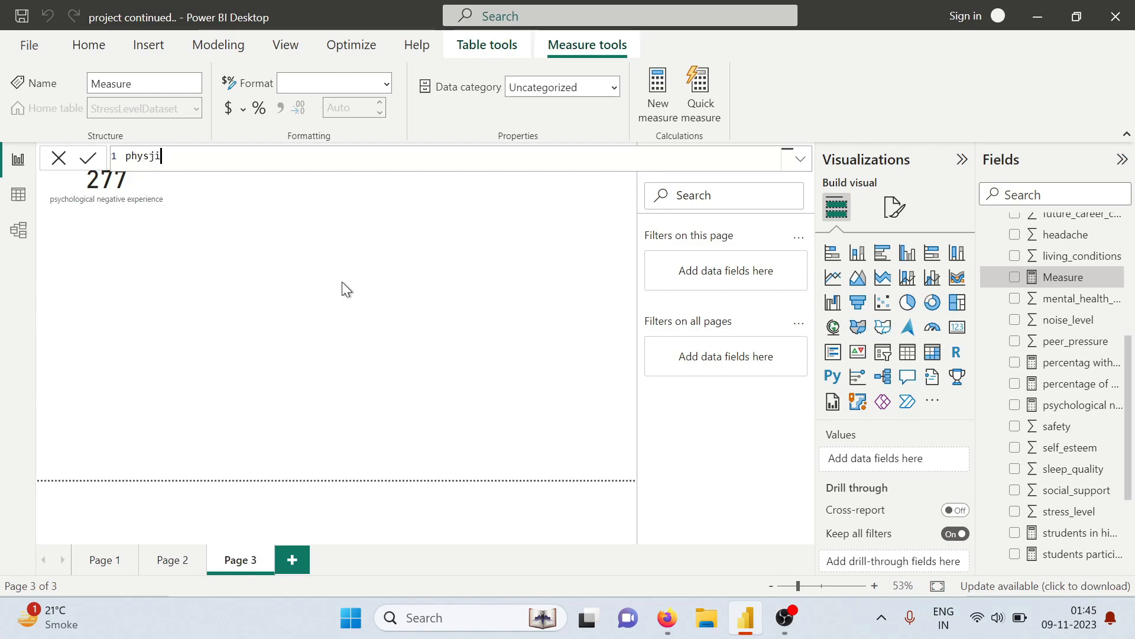
key("BackSpace")
key("BackSpace")
type("iological neg")
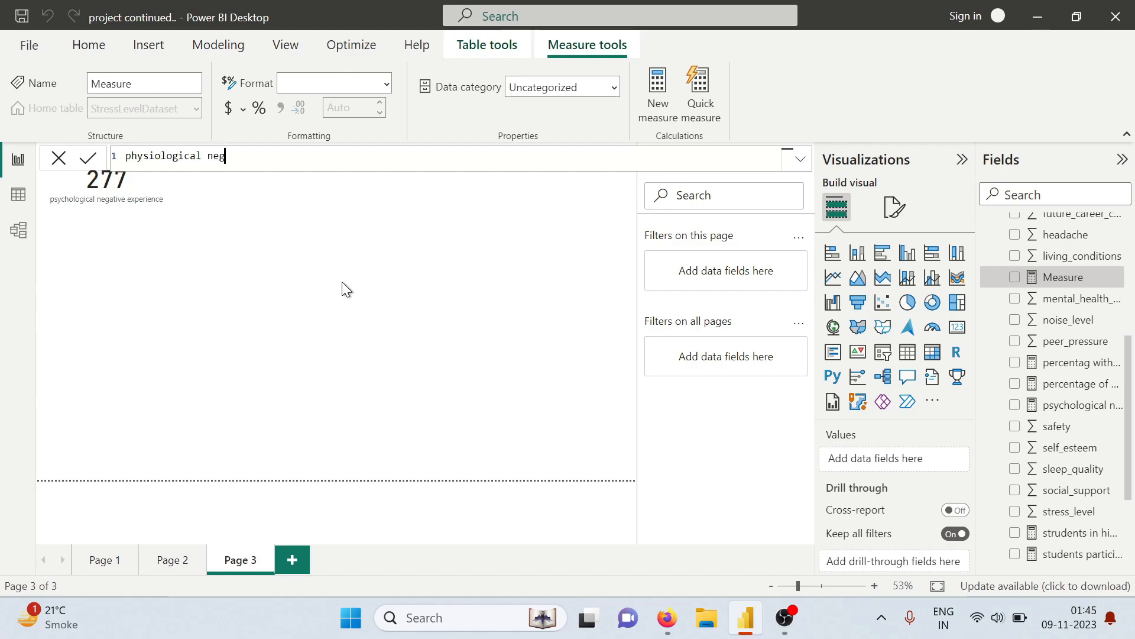
type("ative e")
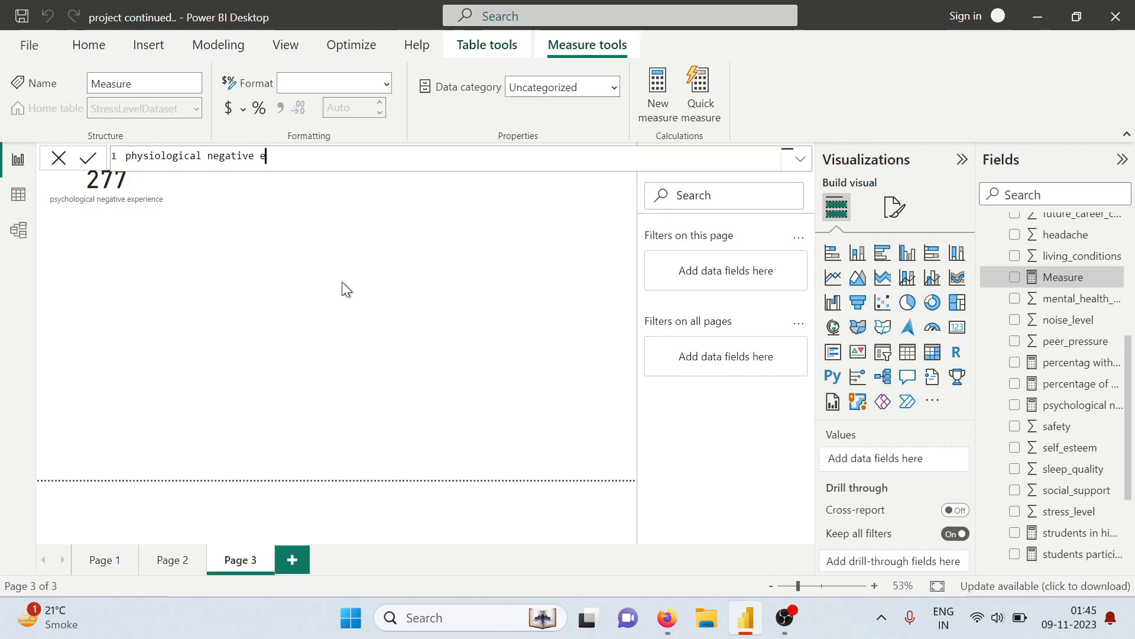
type("xperien")
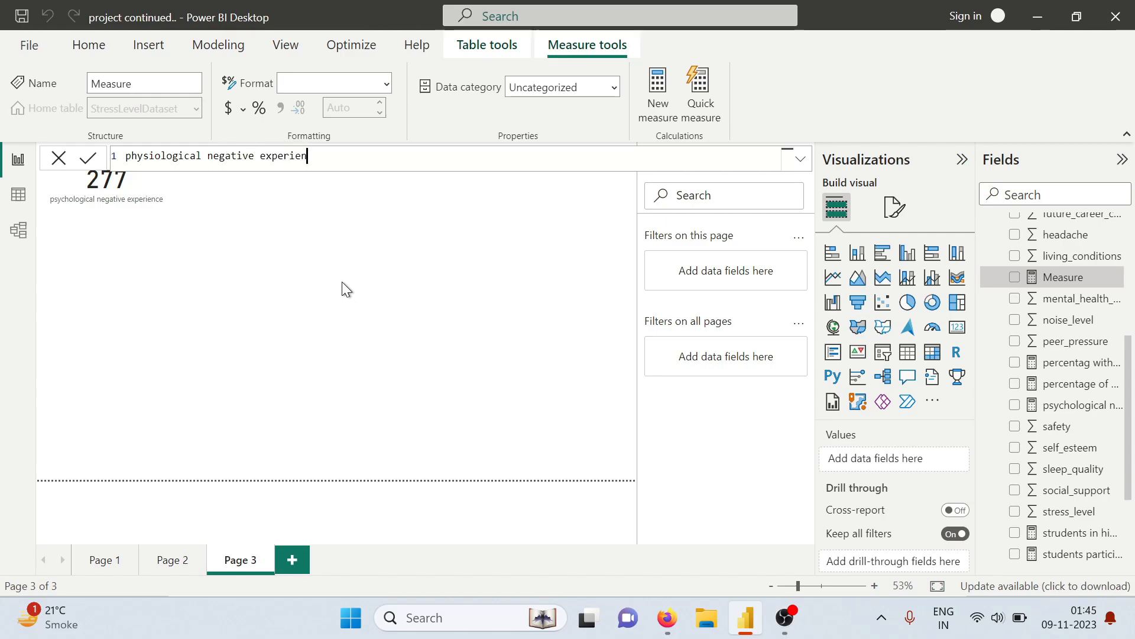
type("ce = ")
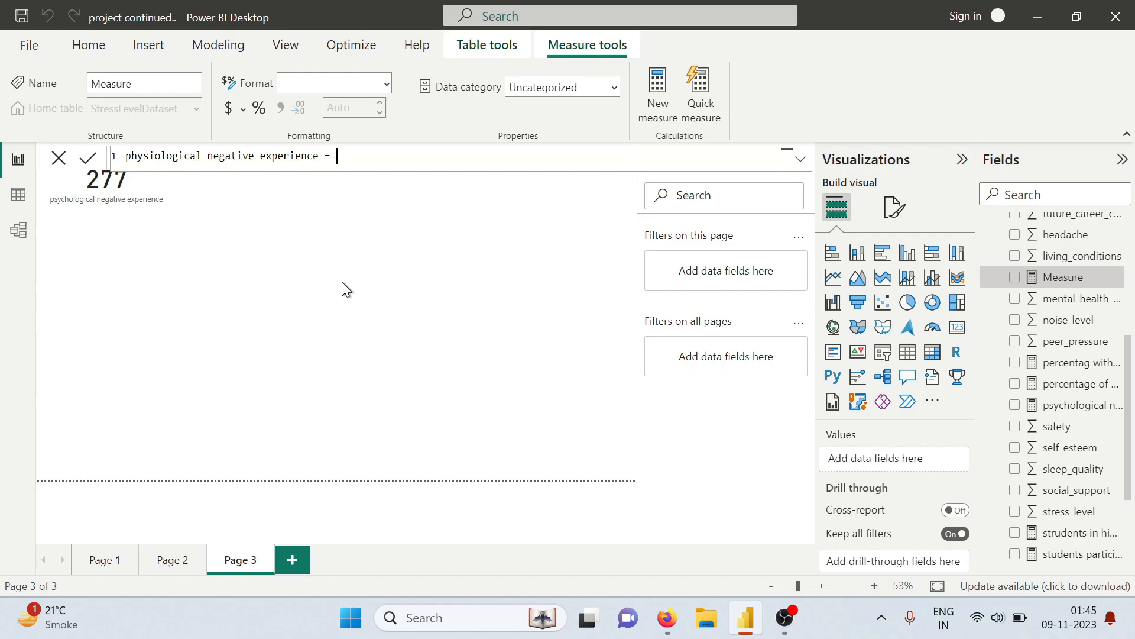
type("countr")
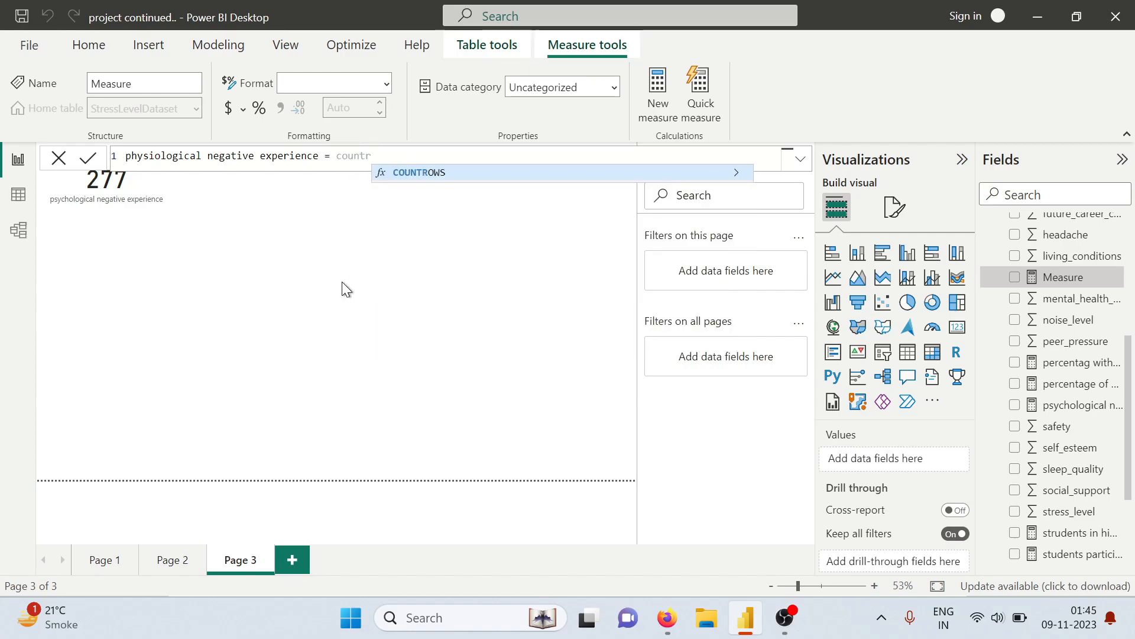
Begin the physiological negative experience formula with COUNTROWS(FILTER(StressLevelDataset, so it counts filtered rows
key("Tab")
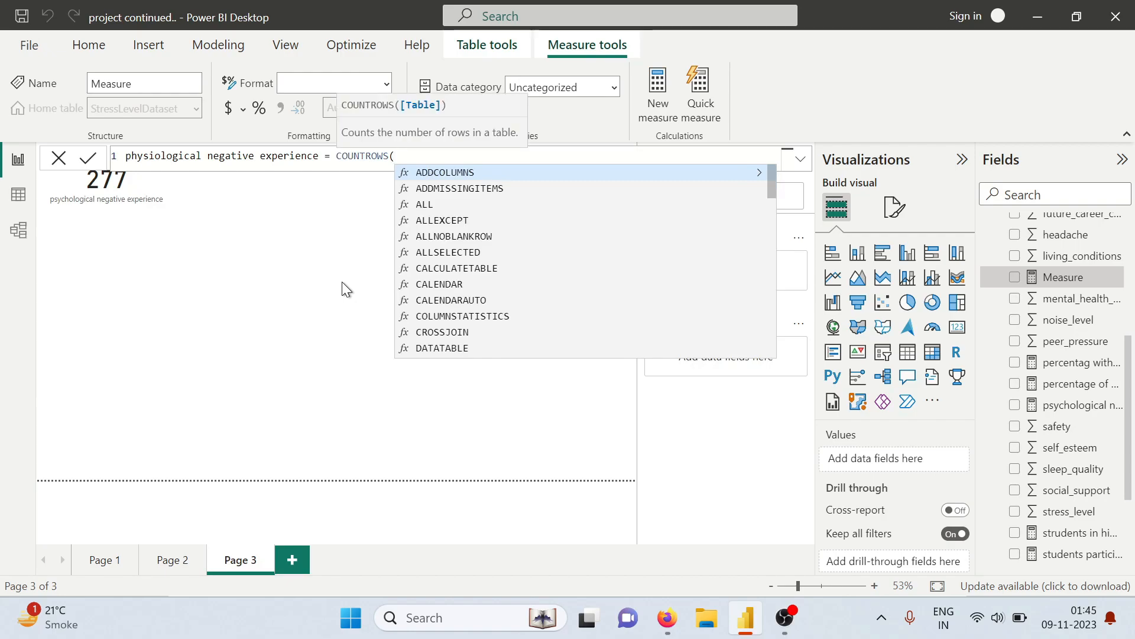
type("fil")
key("Tab")
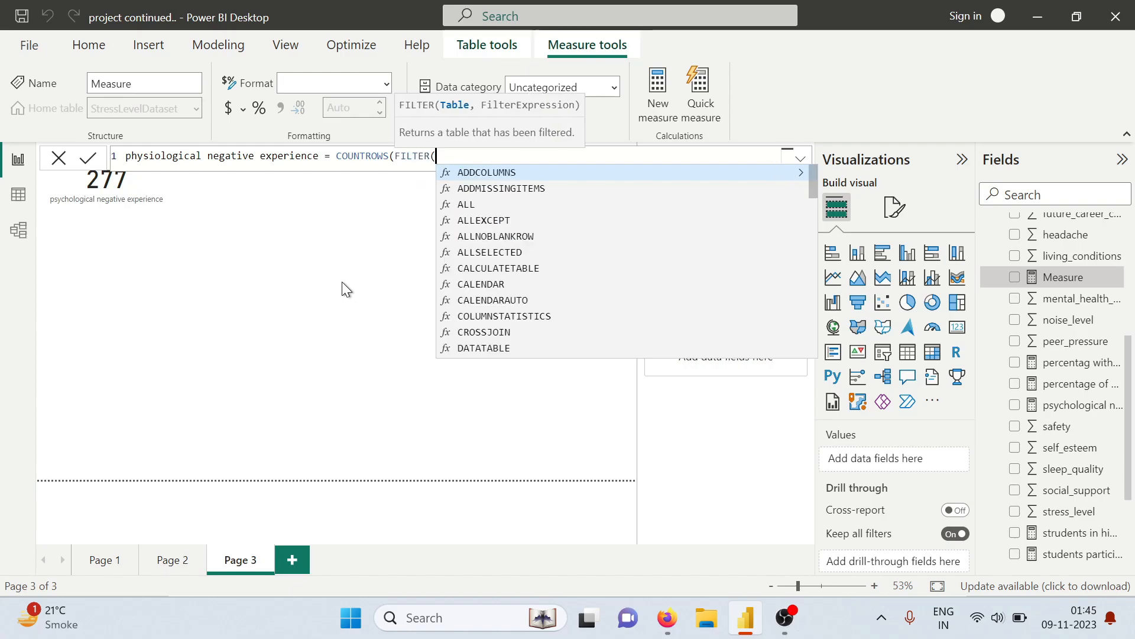
type("s")
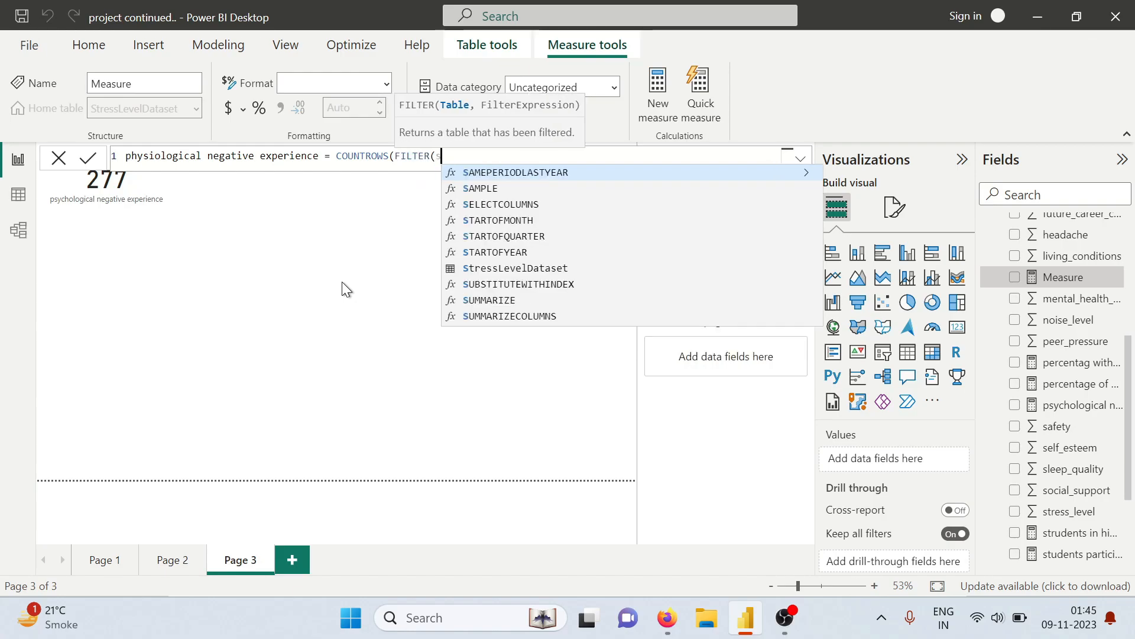
type("tre")
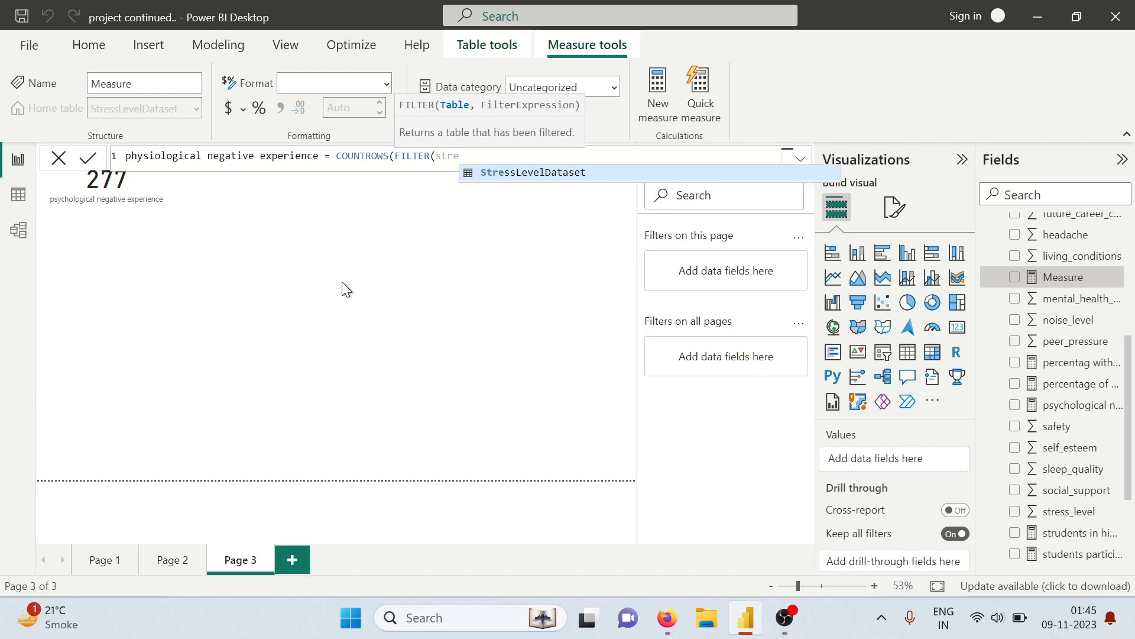
key("Tab")
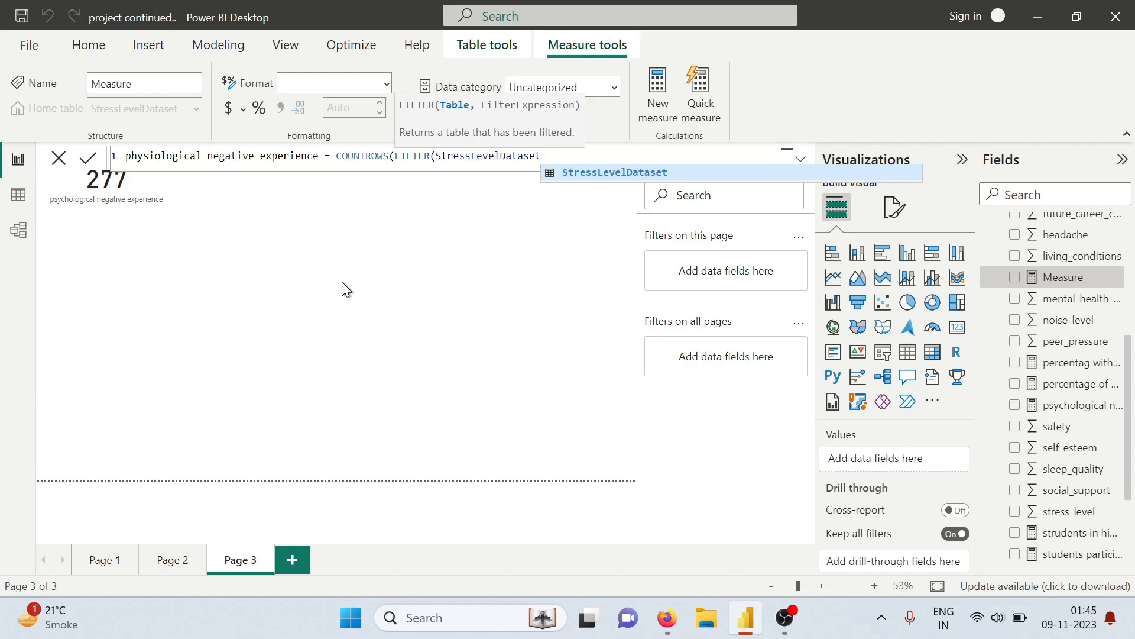
type(",stre")
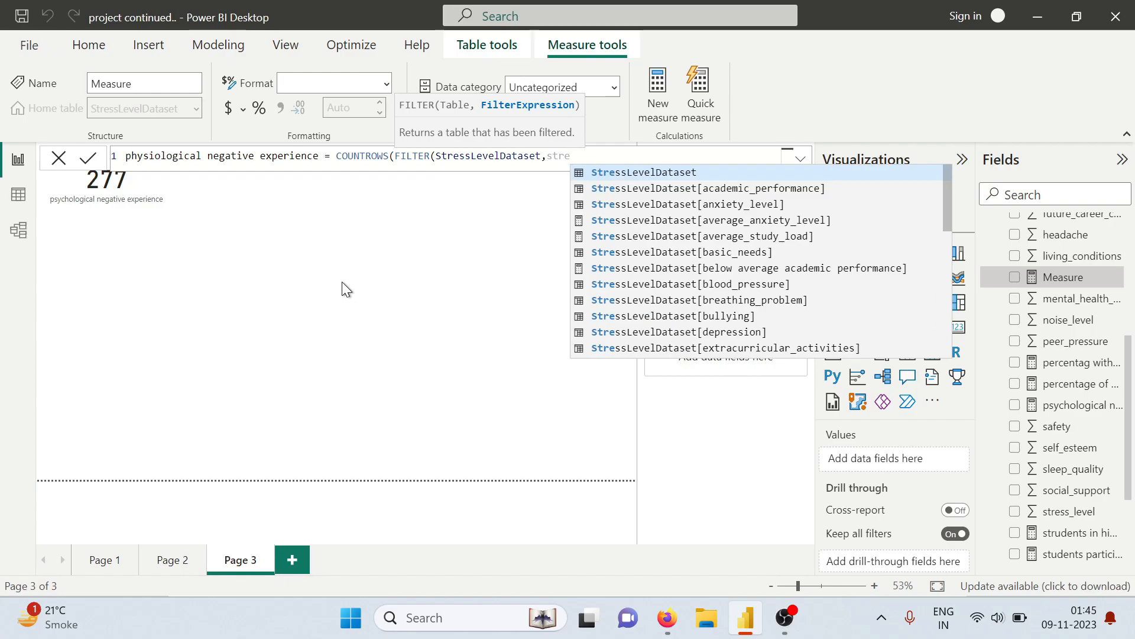
Enter StressLevelDataset[headache]>3 as the first filter condition of the physiological measure
key("Tab")
type("[hed")
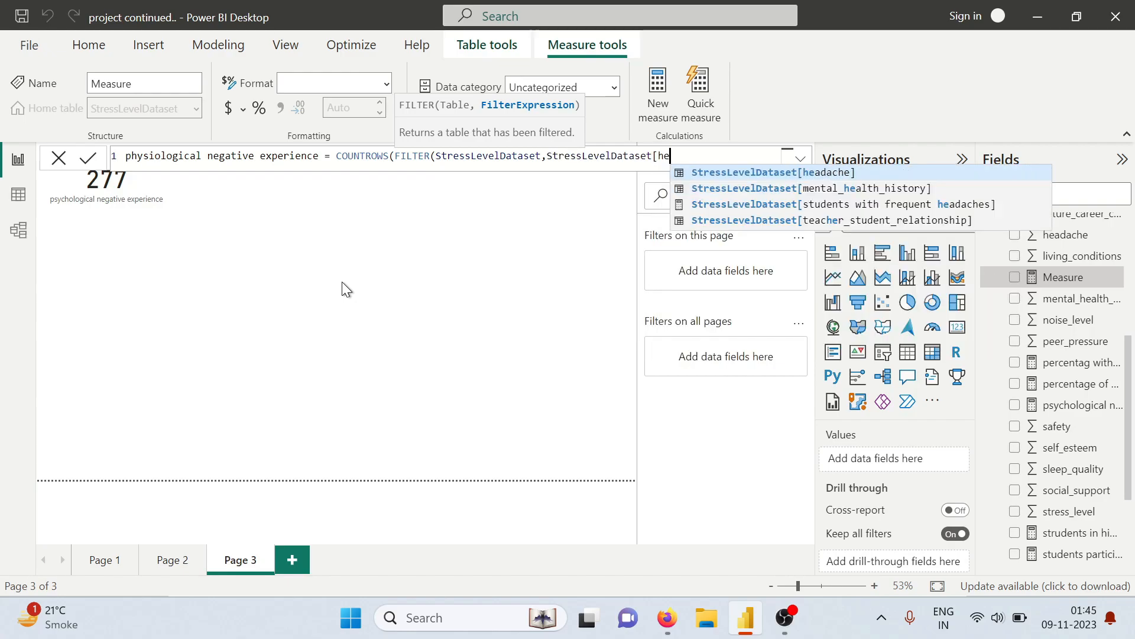
key("BackSpace")
type("ad")
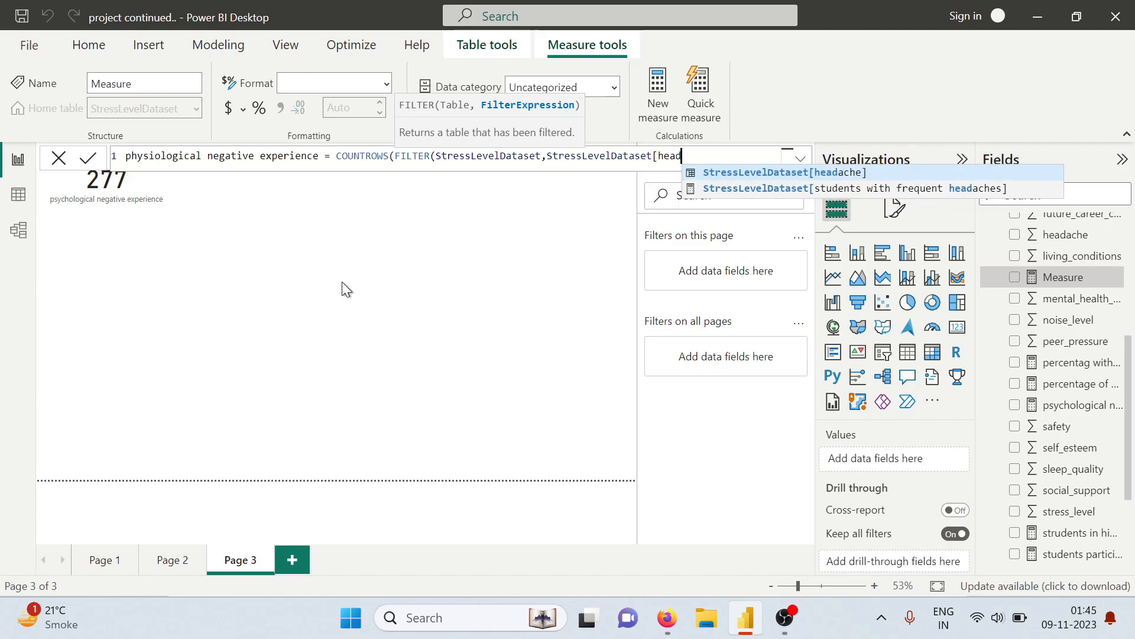
key("Tab")
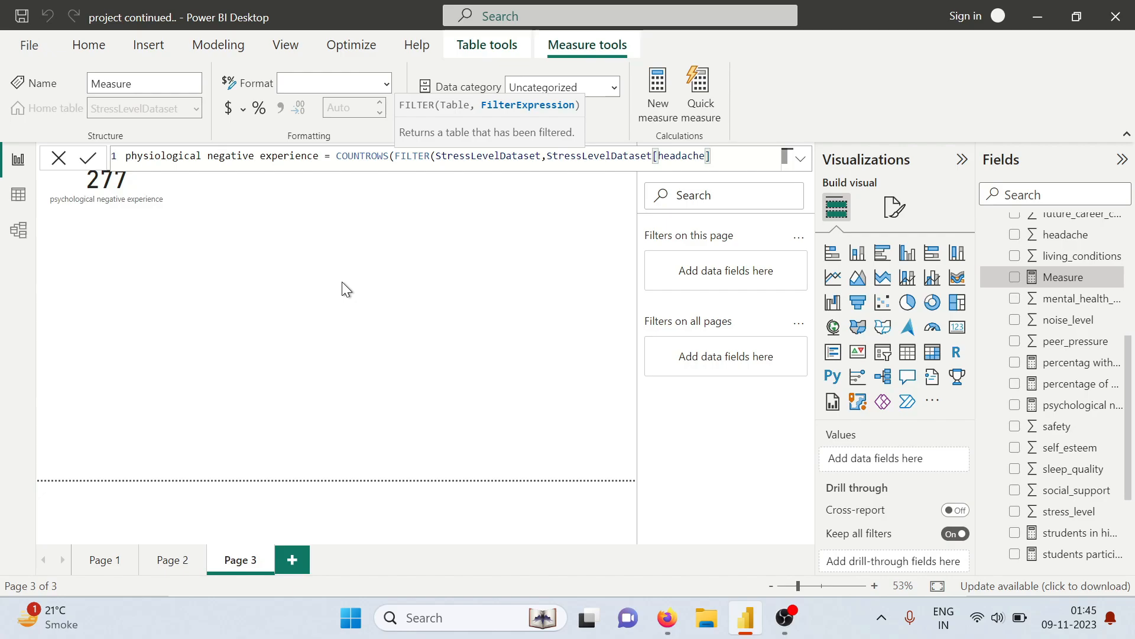
type(">3 &&")
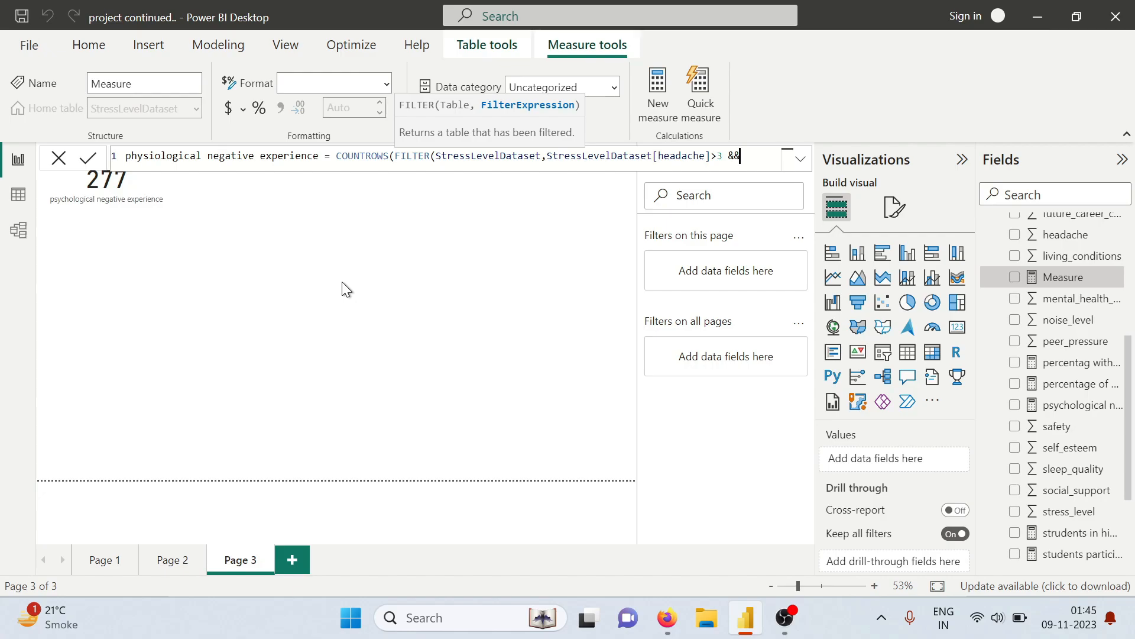
type(" str")
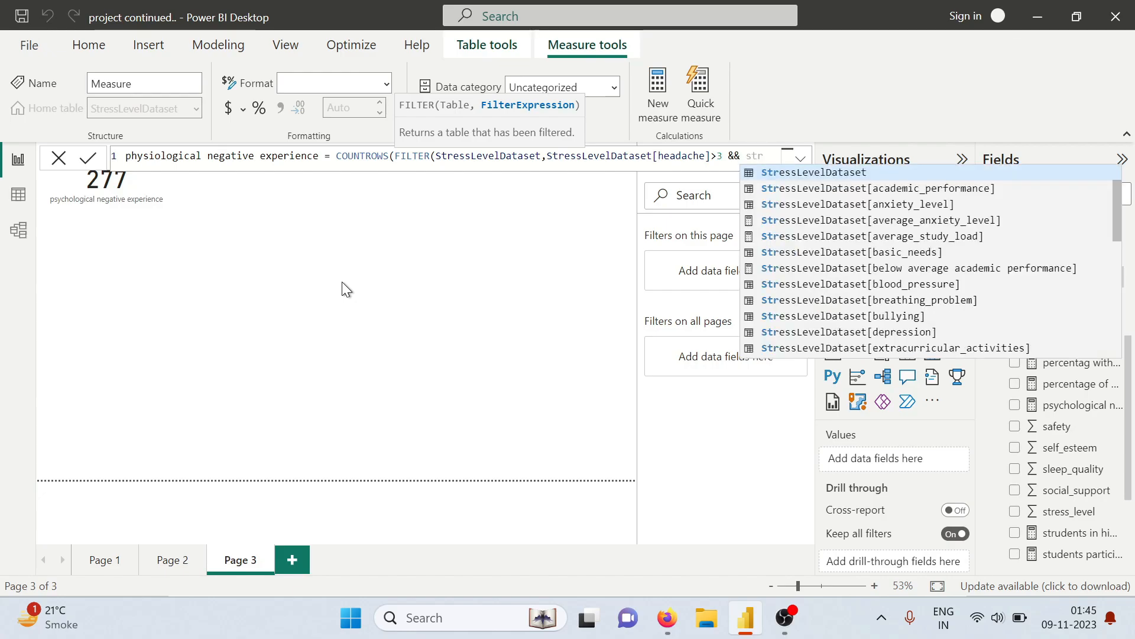
Append the condition StressLevelDataset[blood_pressure]>2 to the physiological measure's filter, joined with &&
key("Tab")
type("[")
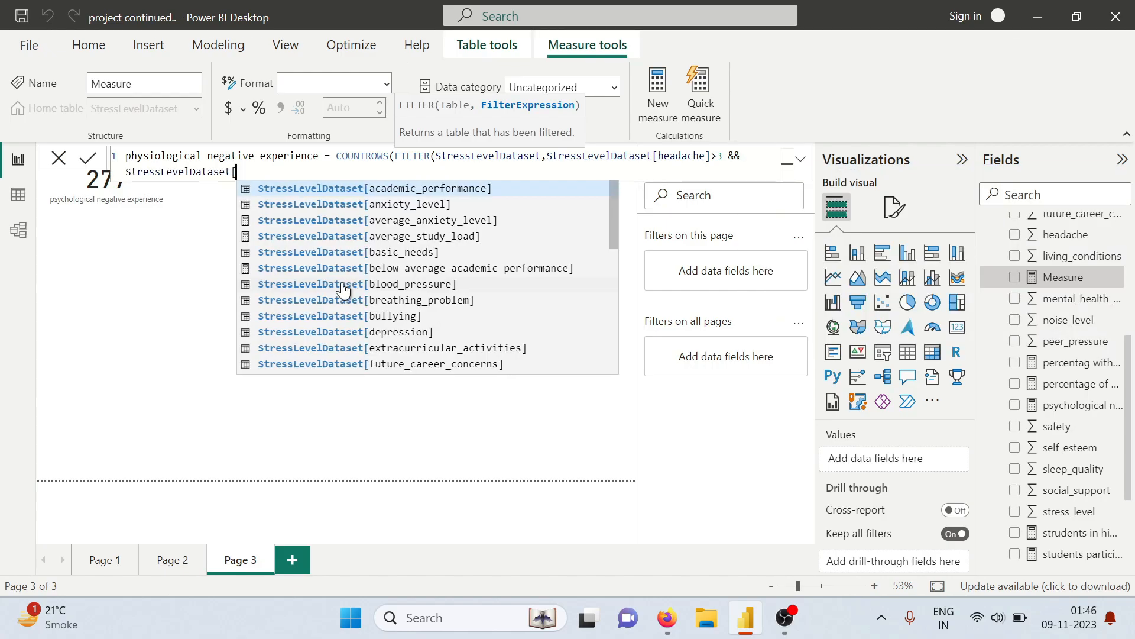
type("bloo")
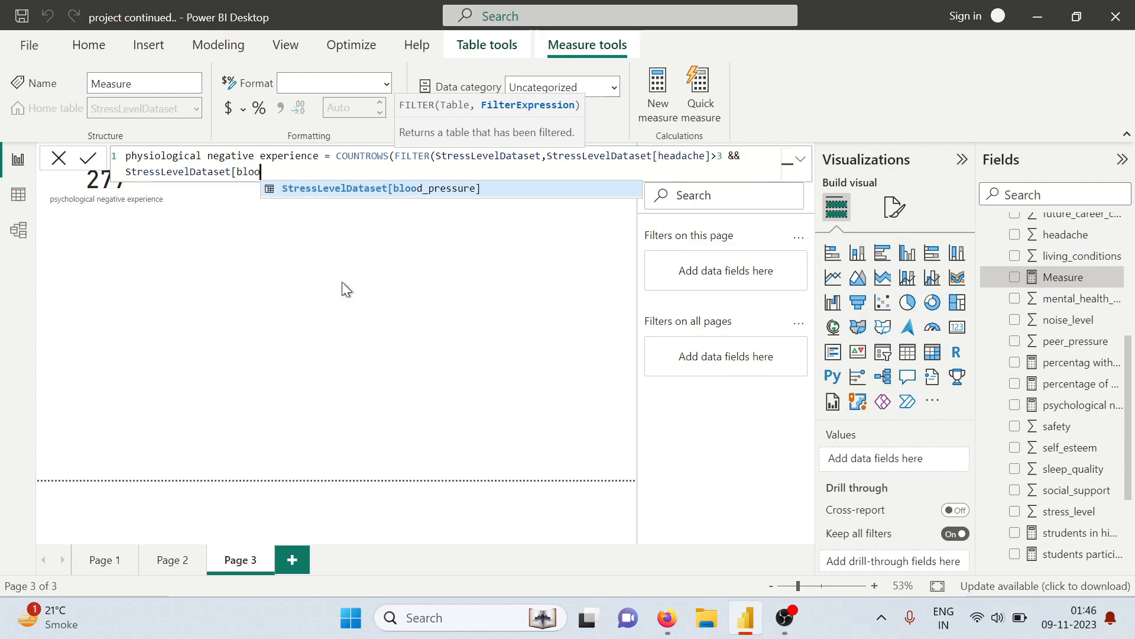
key("Tab")
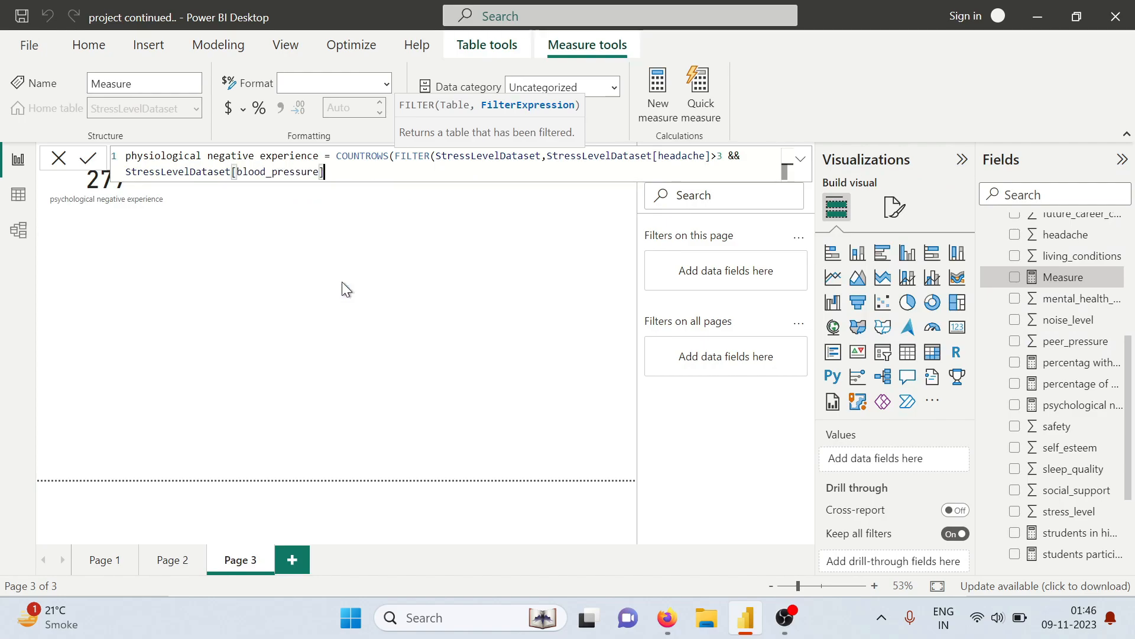
type(">2")
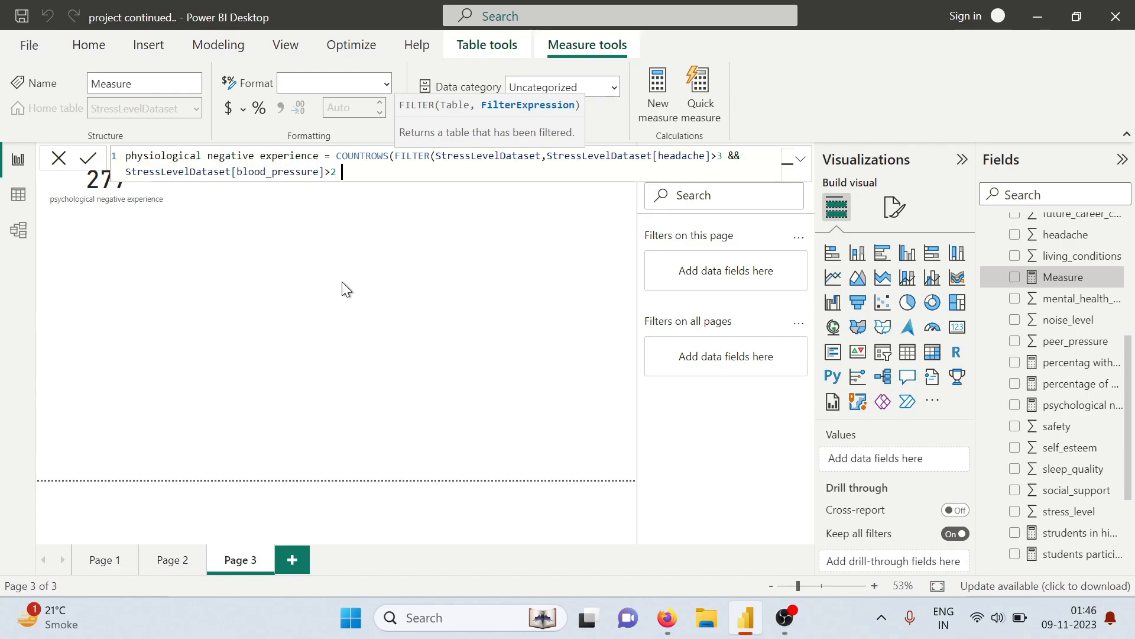
type(" && stre")
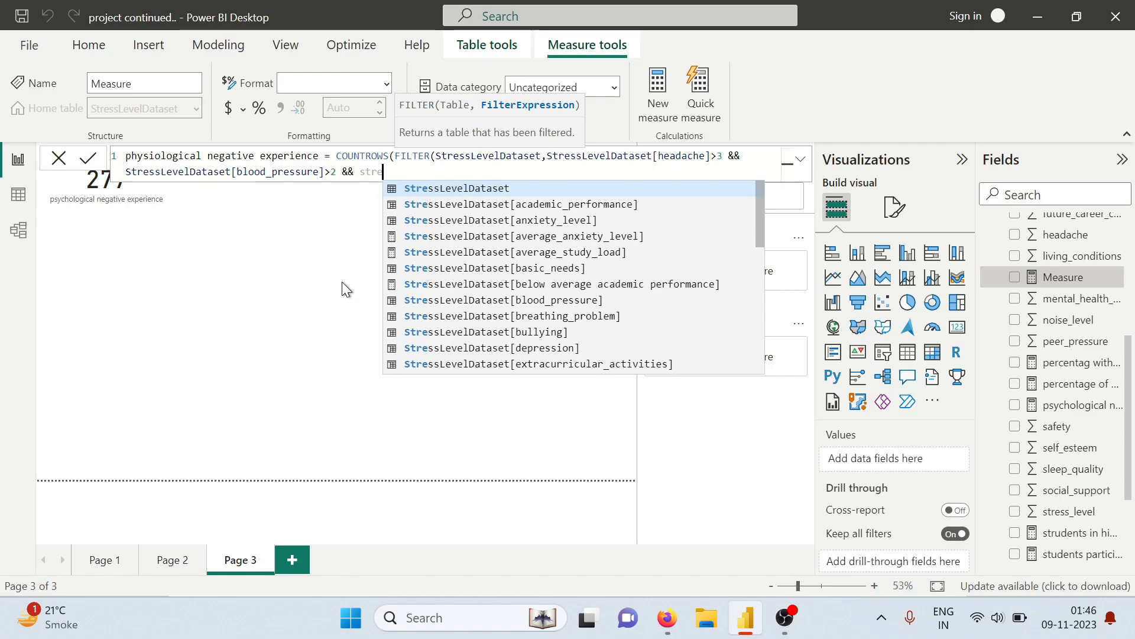
Append the condition StressLevelDataset[sleep_quality]<3 to the physiological measure's filter with &&, followed by another && operator
key("Tab")
type("[")
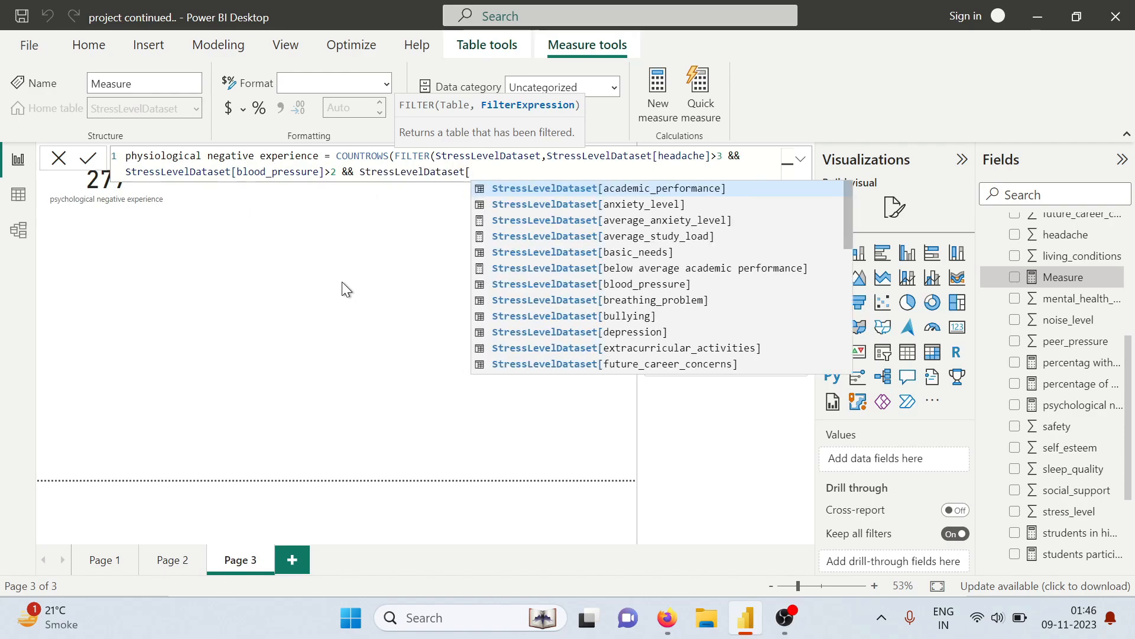
type("sle")
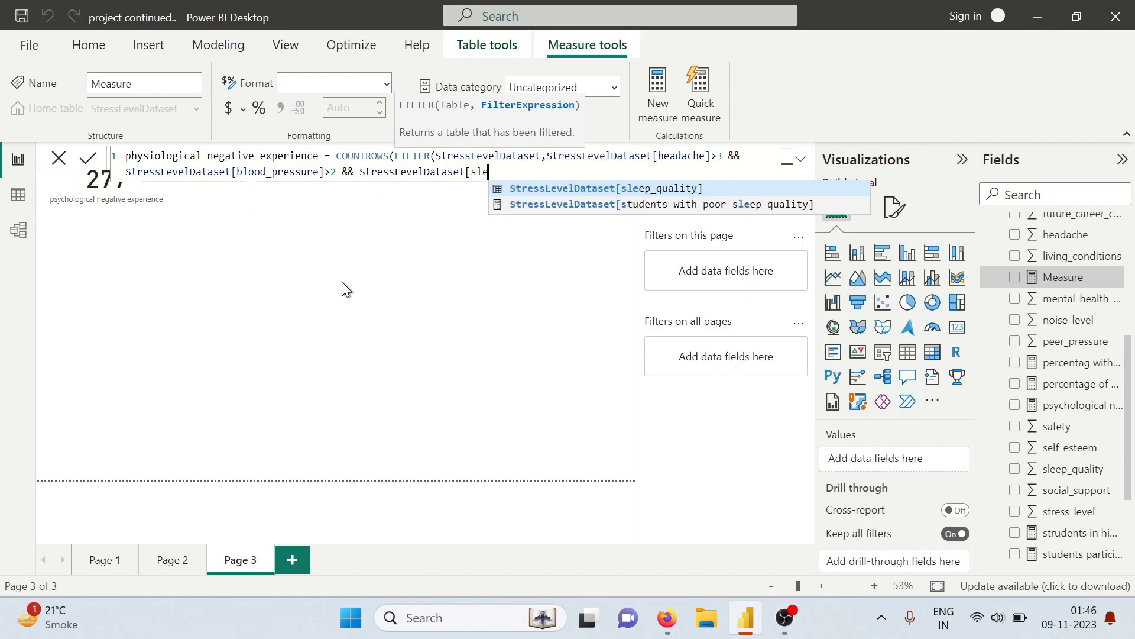
key("Tab")
type("<")
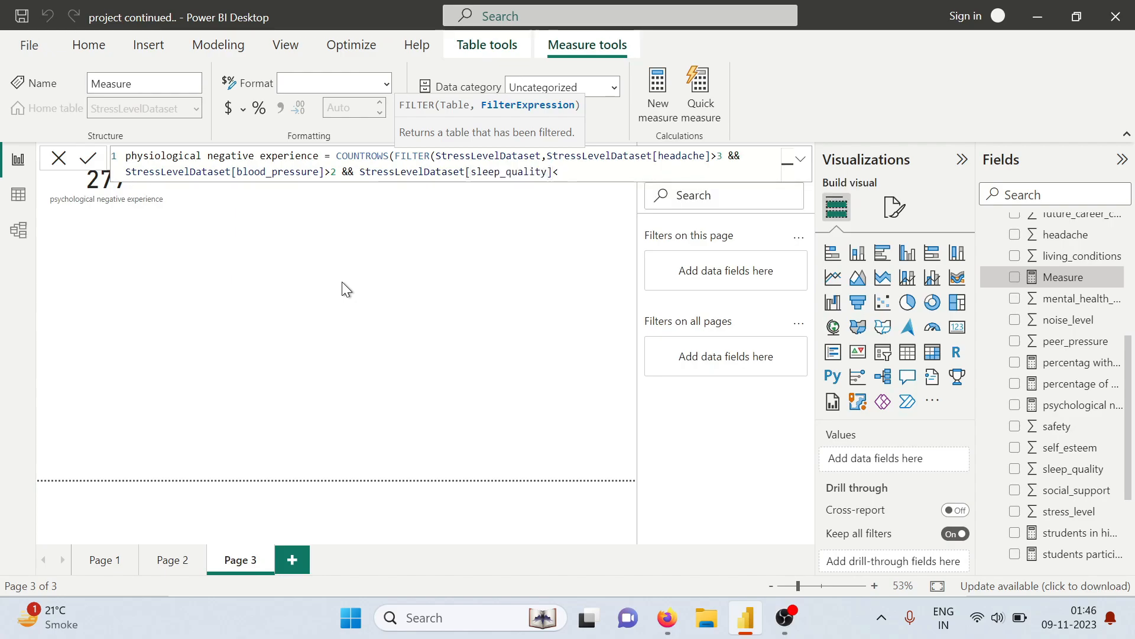
type("3&& ")
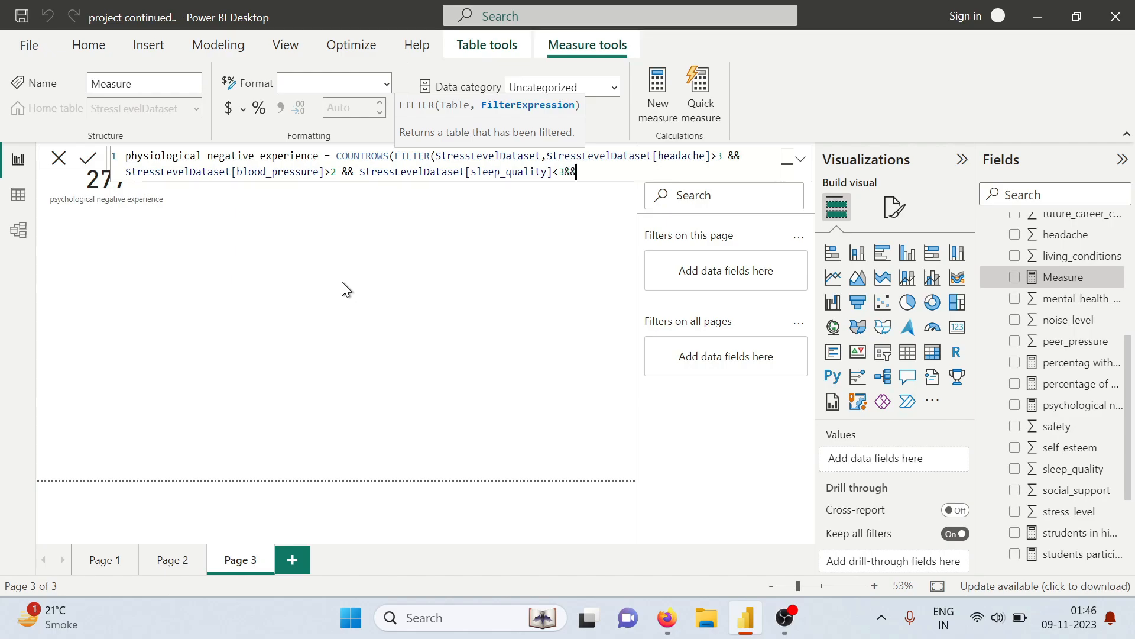
type("s")
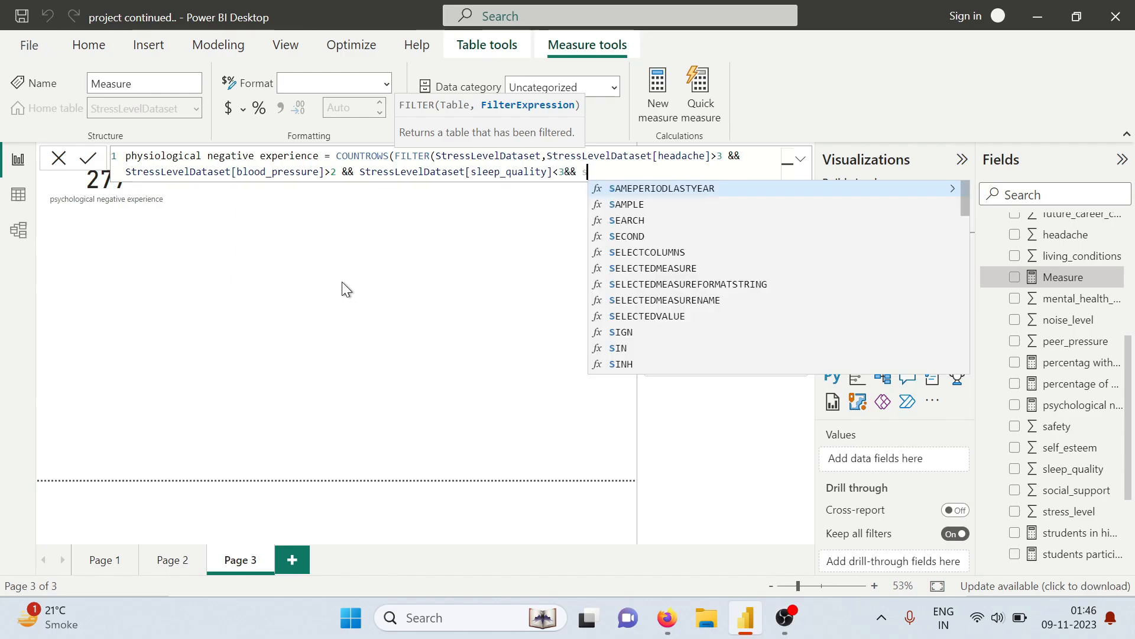
type("tre")
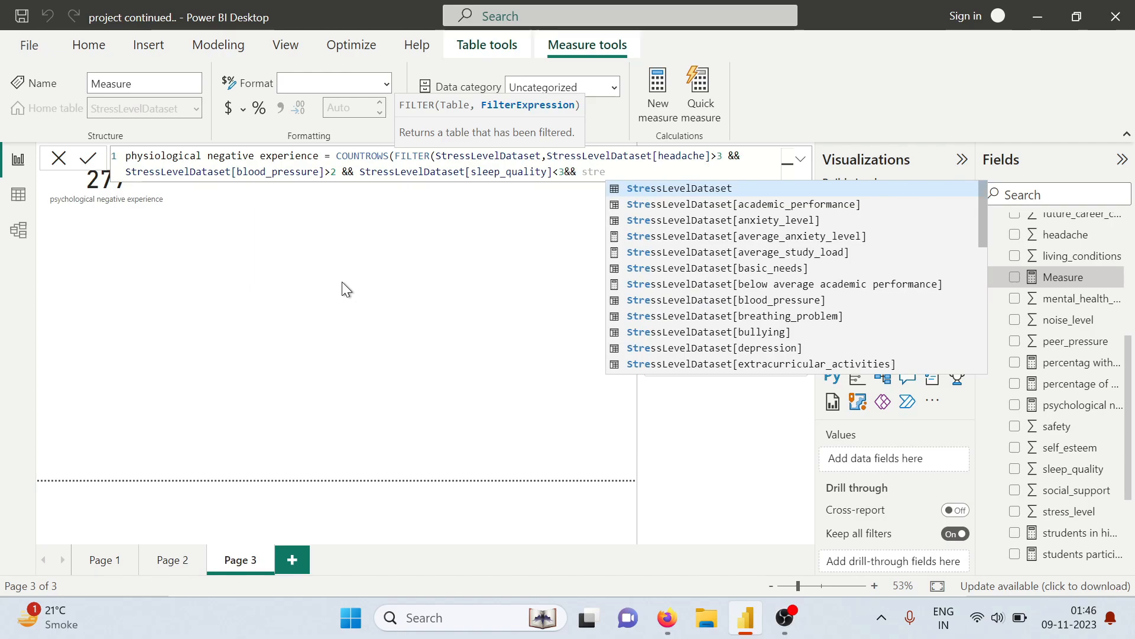
Add StressLevelDataset[breathing_problem]>3 as the last filter condition, close both functions and commit the physiological measure
key("Down")
key("Down")
key("Down")
key("Down")
key("Down")
key("Down")
key("Down")
key("Down")
key("Tab")
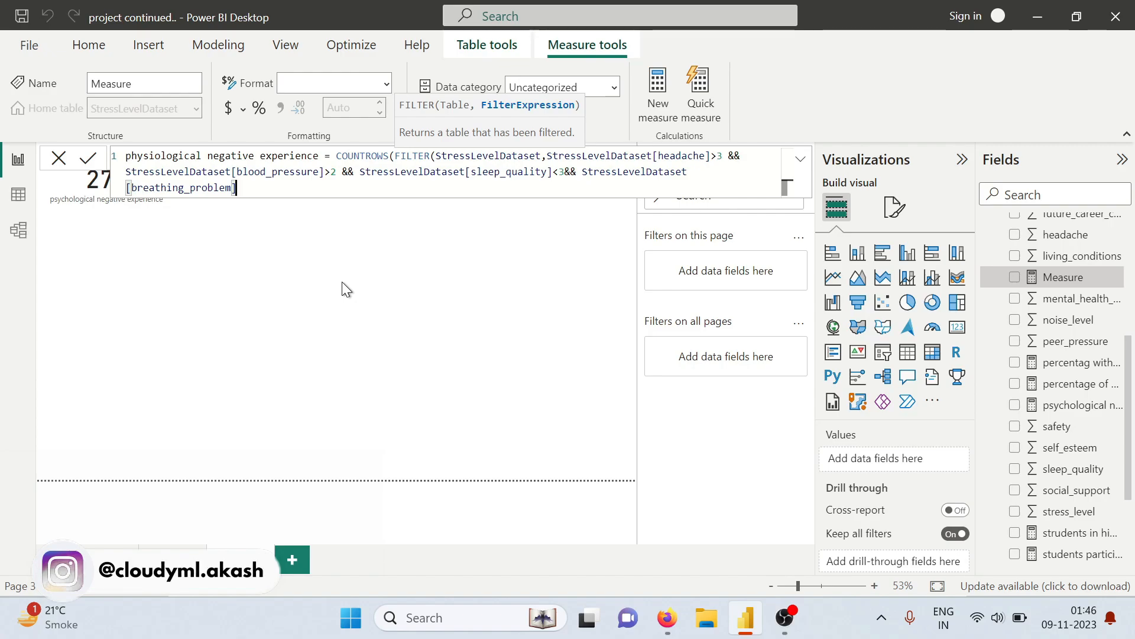
type(">3")
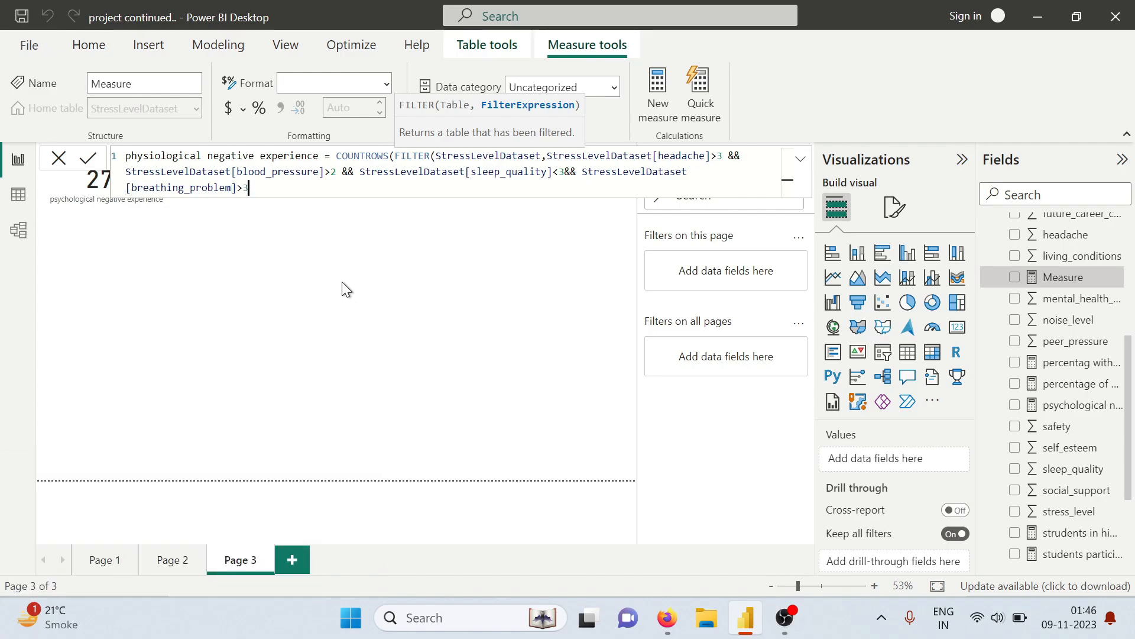
type("))")
key("Return")
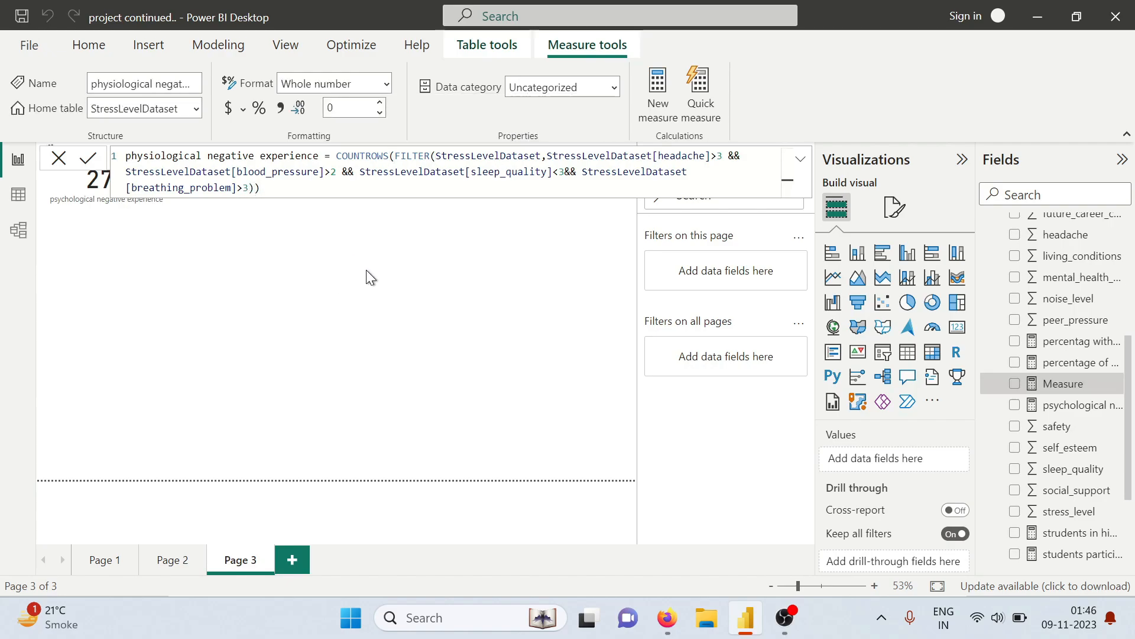
Show the physiological negative experience measure as a card on Page 3, placed beside the psychological negative experience card
left_click(1014, 385)
left_click(959, 335)
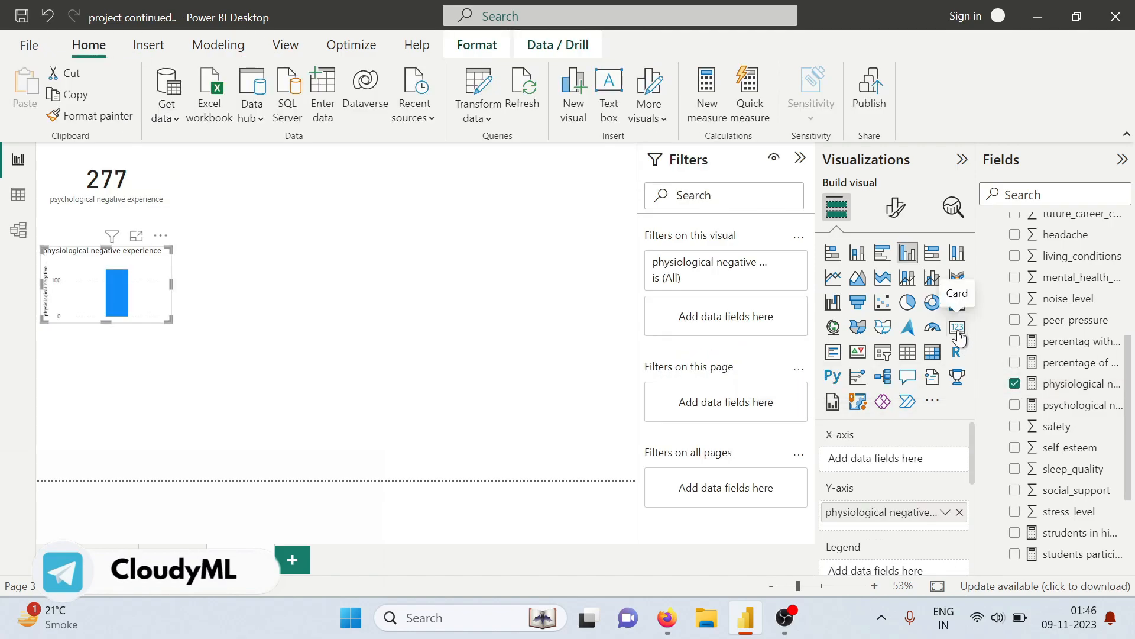
left_click_drag(142, 286, 254, 206)
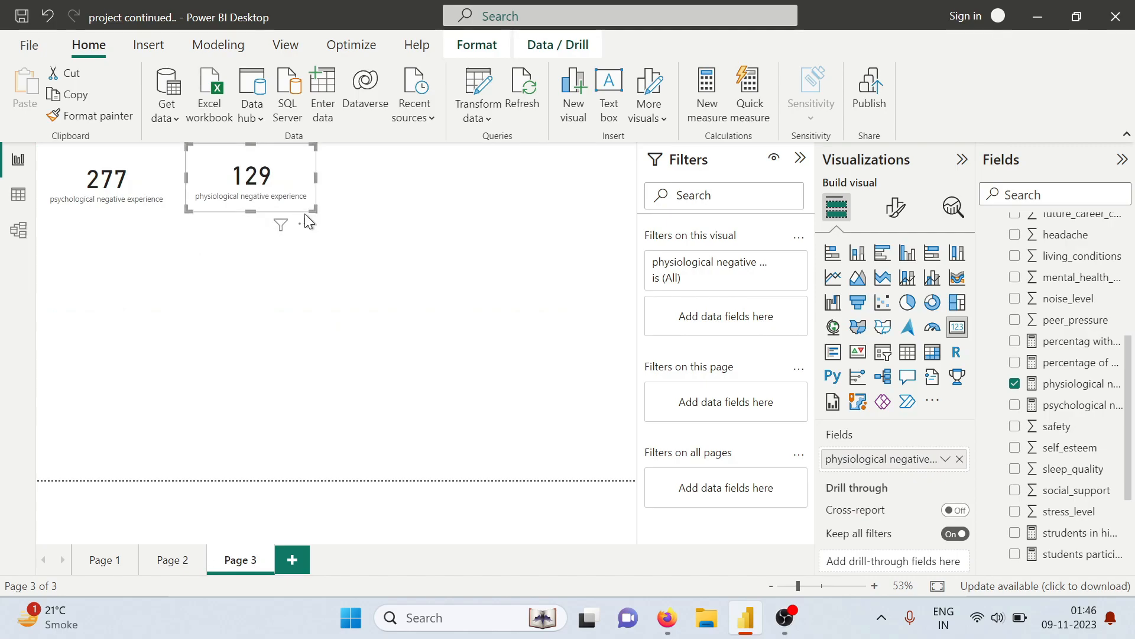
left_click(369, 200)
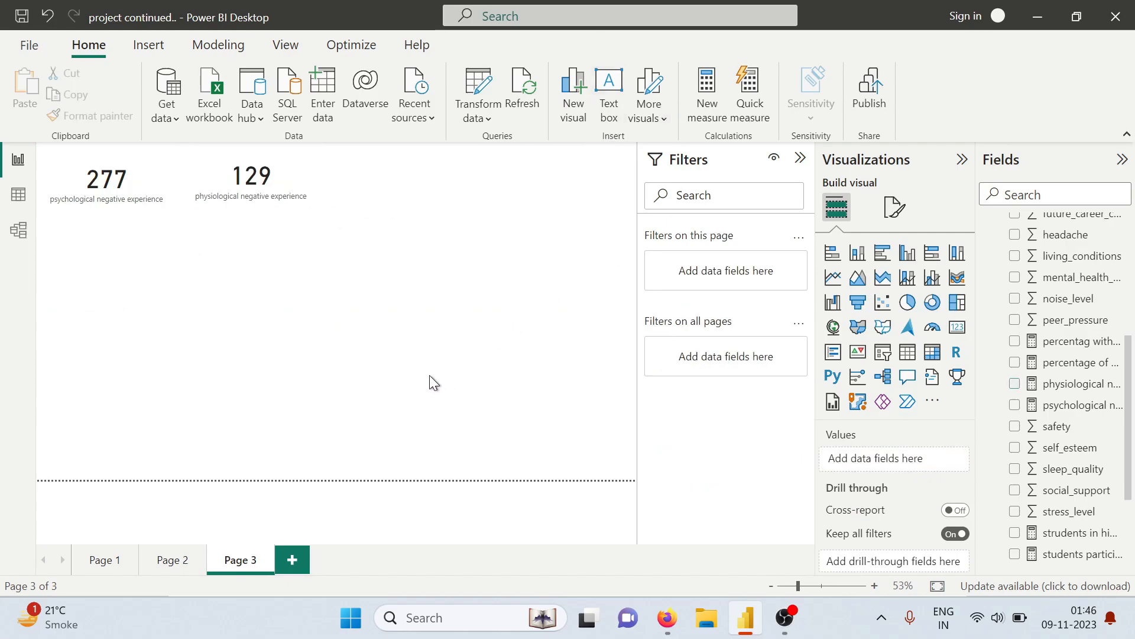
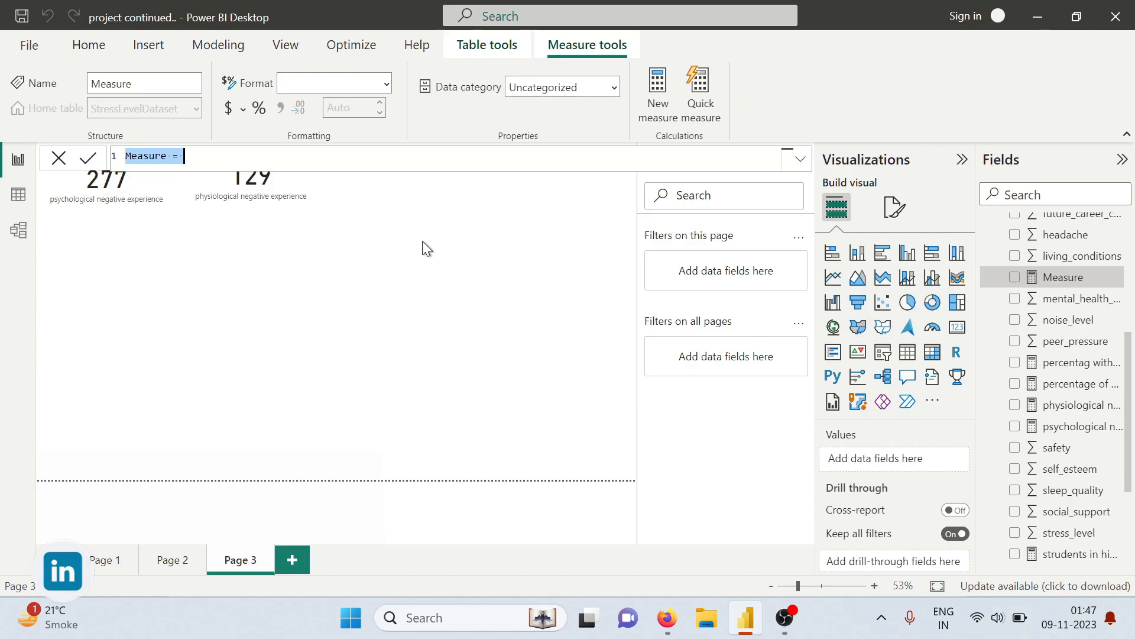
Name the new measure environmental negative experience in its formula
type("environmental negative experience = count")
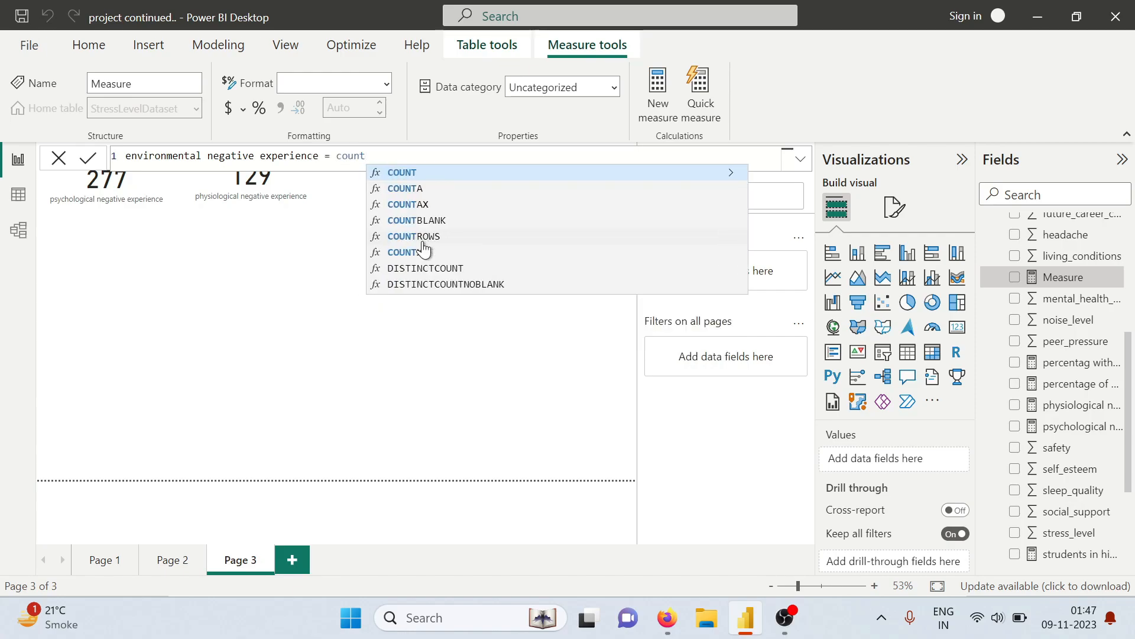
type("roe")
Begin the environmental measure's expression with COUNTROWS wrapping a FILTER over the StressLevelDataset table
key("Return")
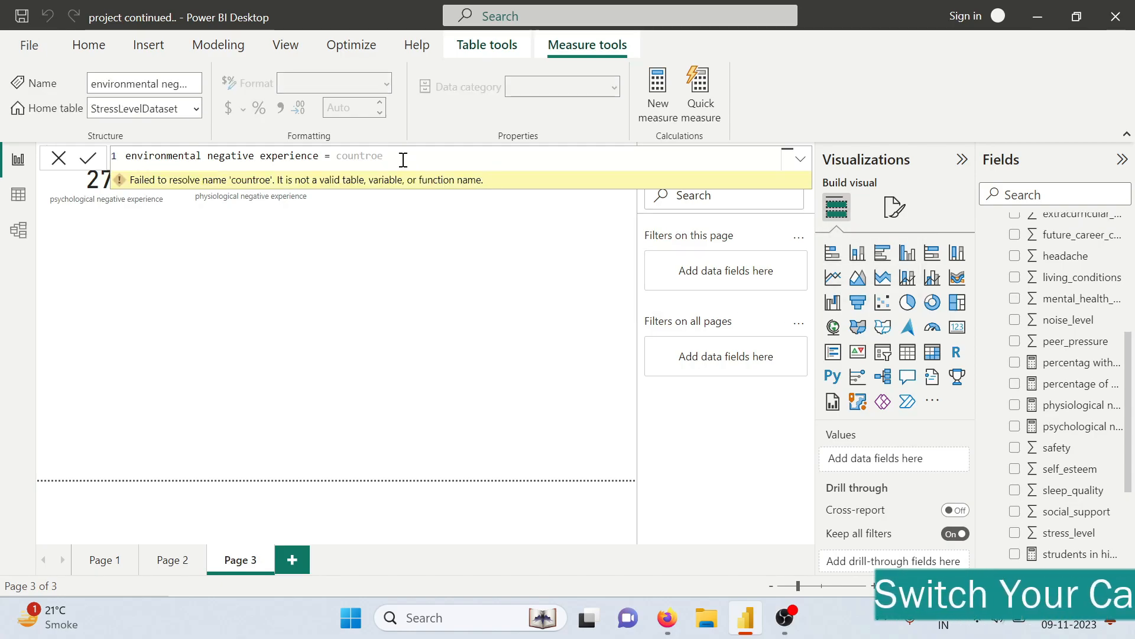
key("BackSpace")
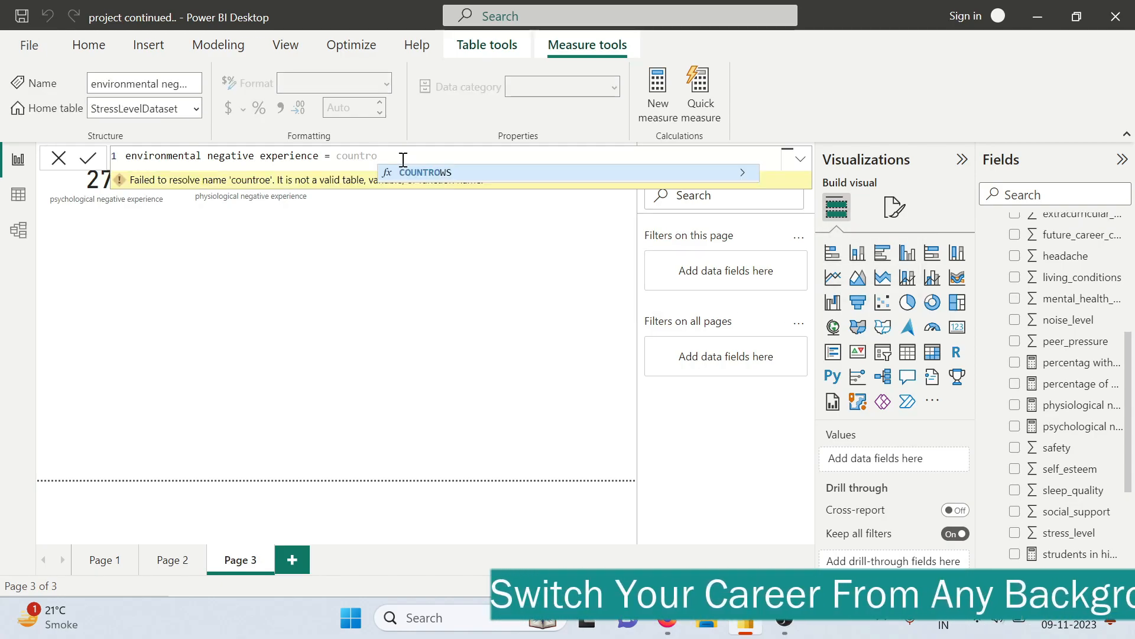
key("Tab")
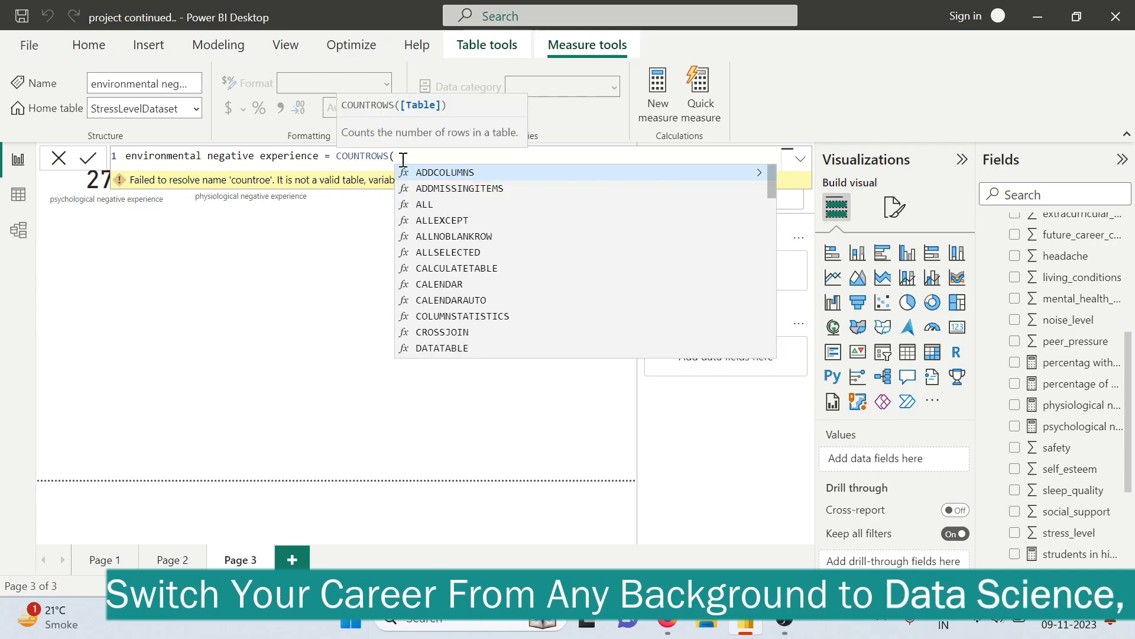
type("filter")
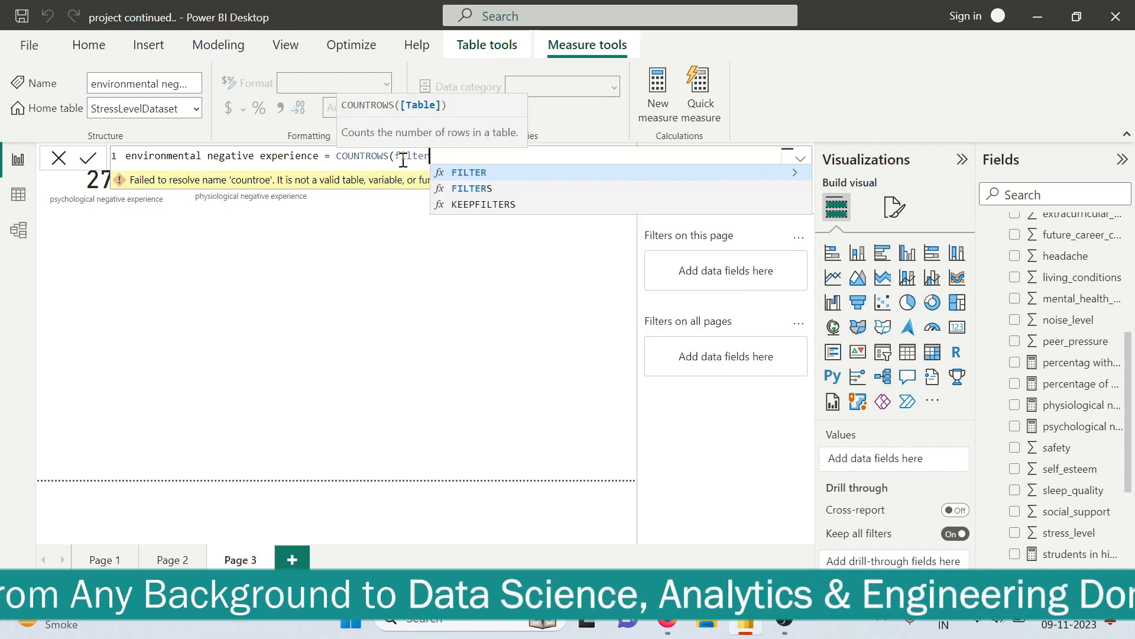
key("Tab")
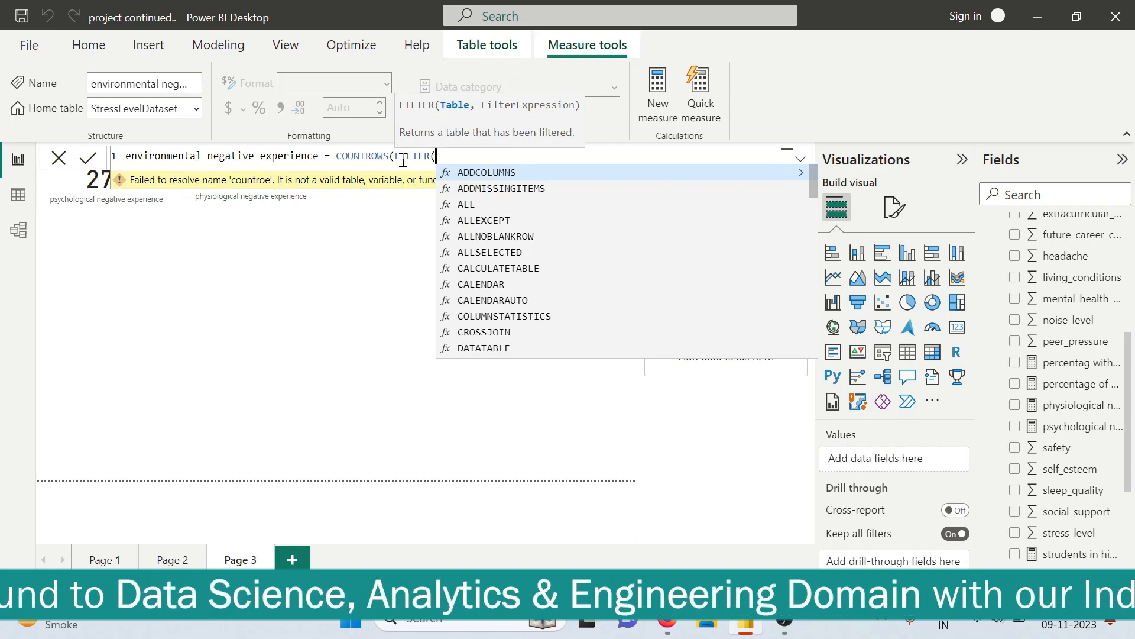
type("stressLevelDataset")
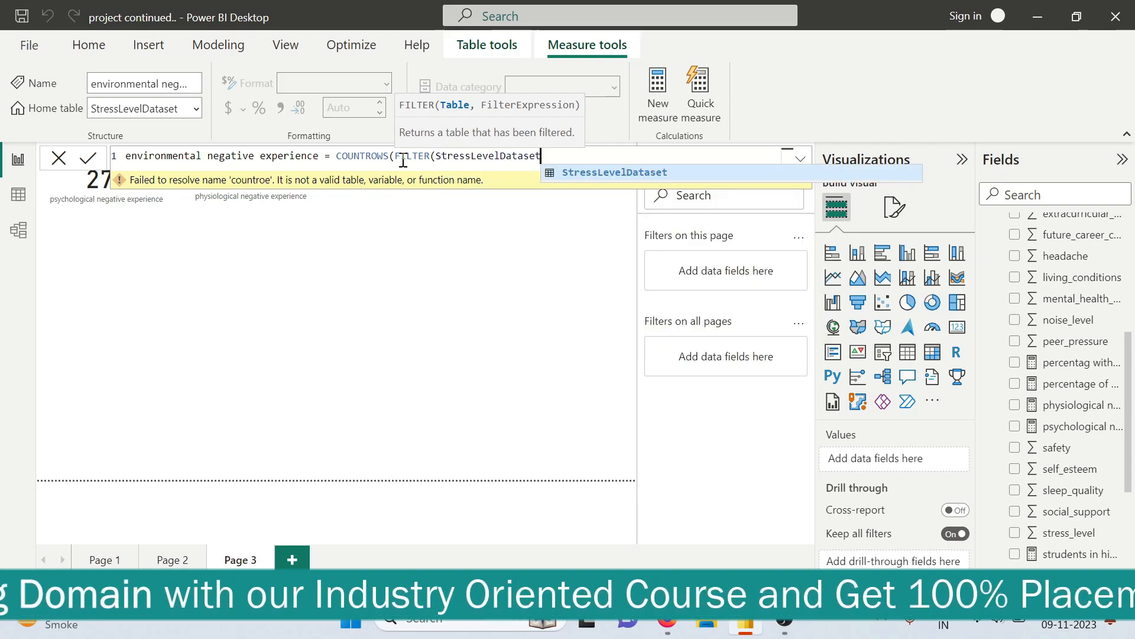
type(",stre")
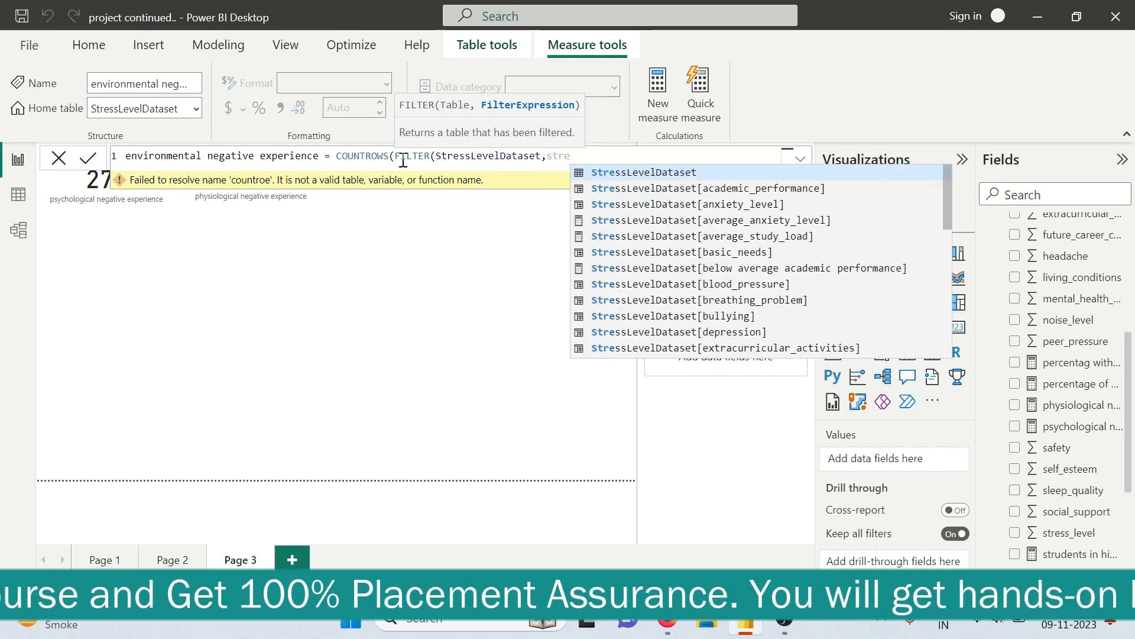
Add StressLevelDataset[noise_level]>3 as the first filter condition of the environmental measure, followed by &&
key("Tab")
type("[")
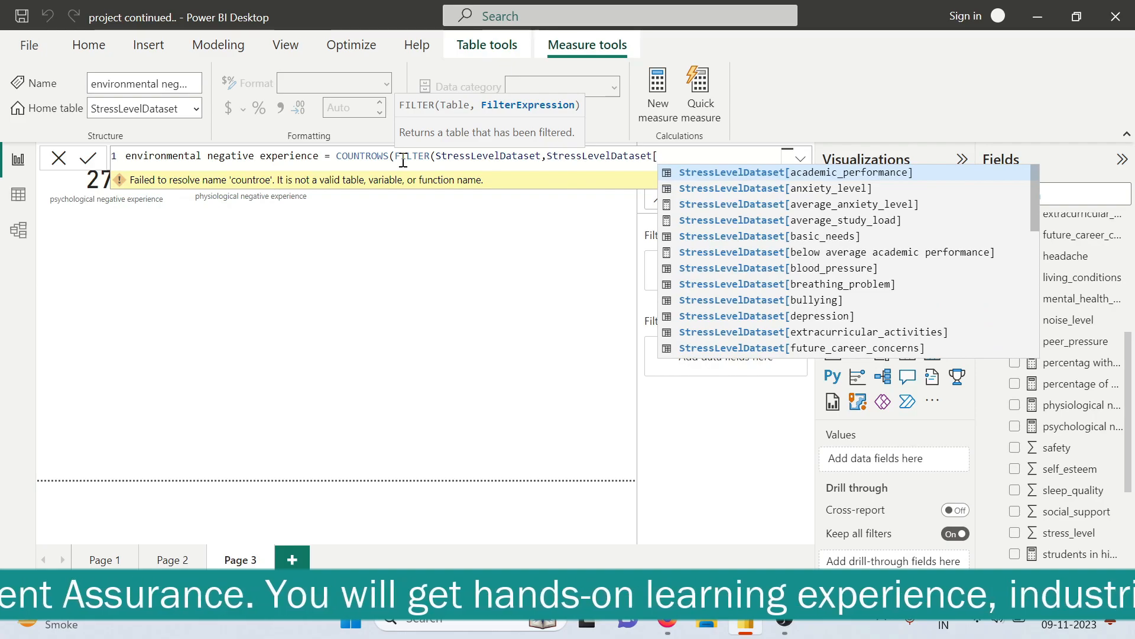
type("nois")
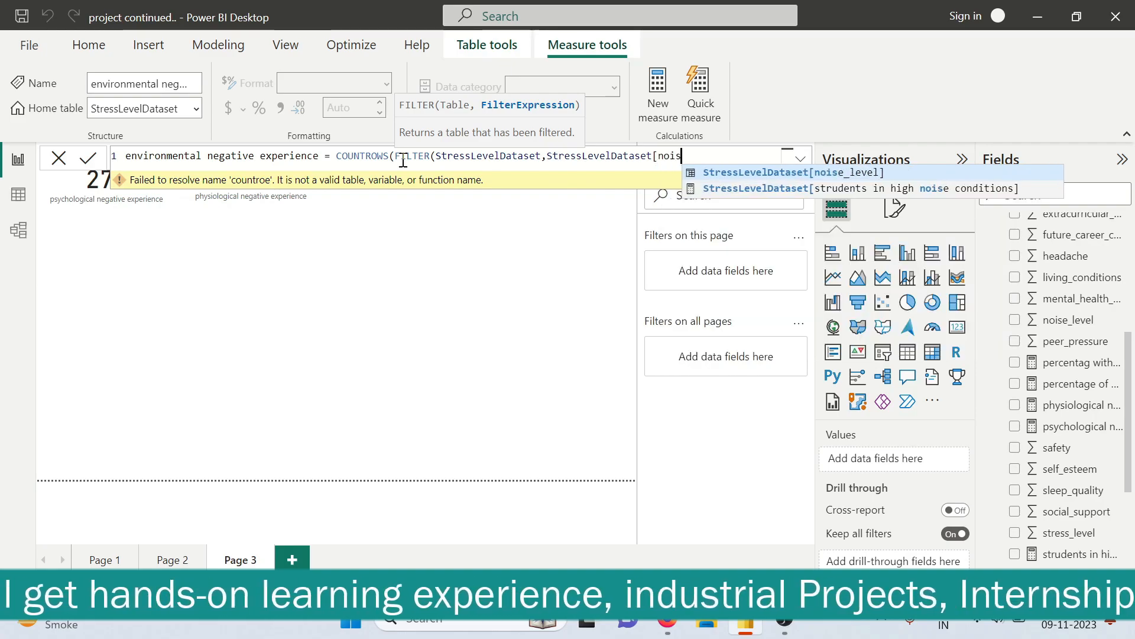
key("Tab")
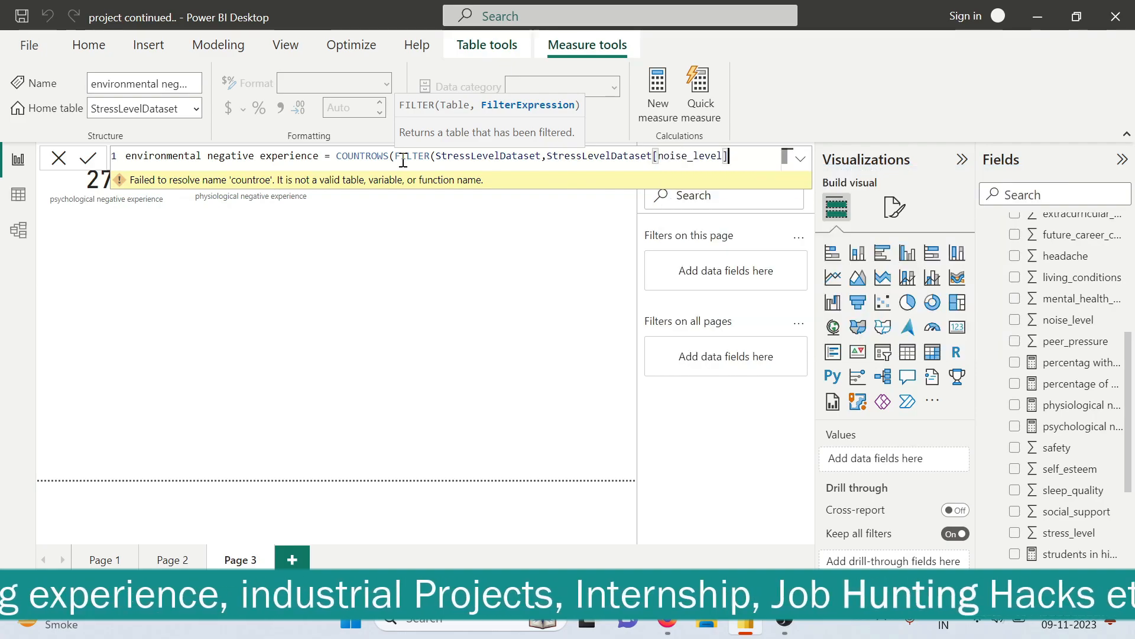
type(">3")
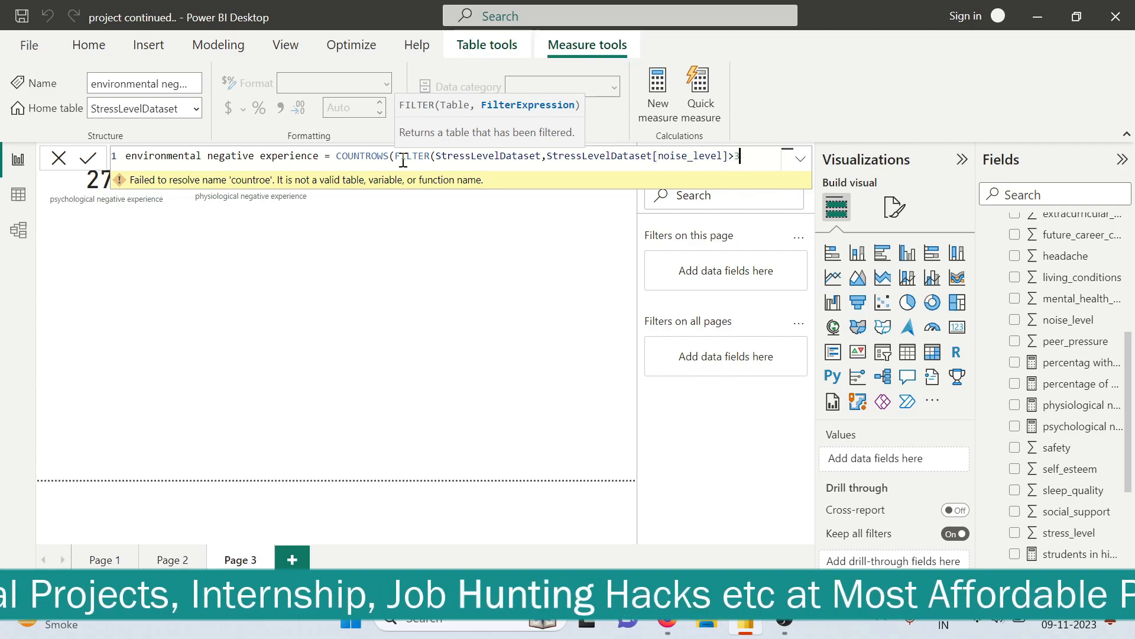
type(" &&")
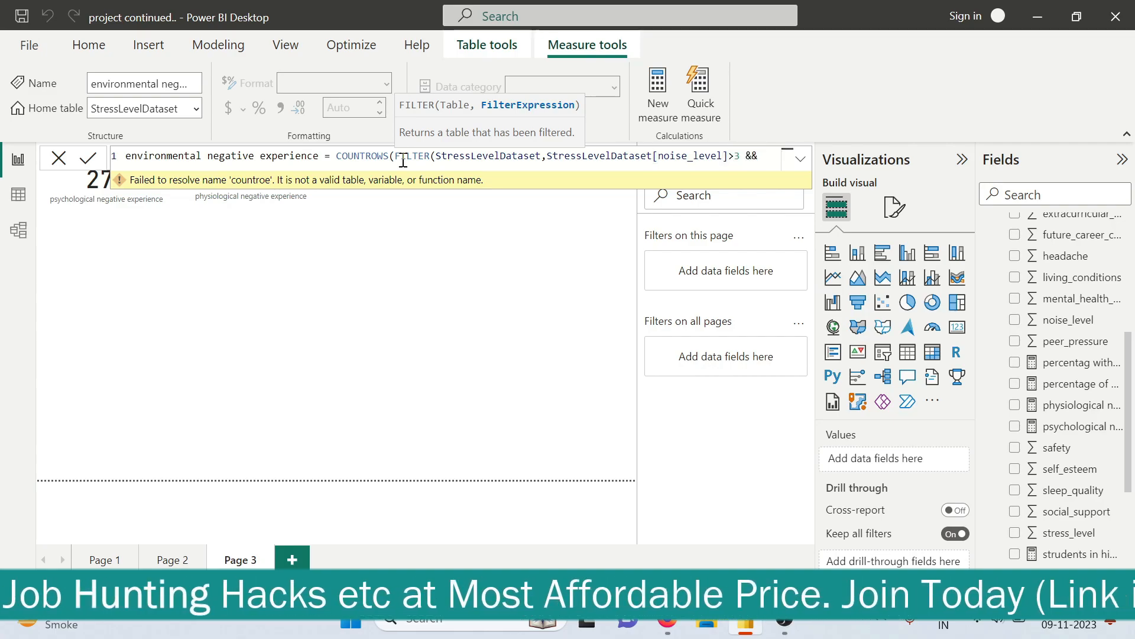
Add the condition StressLevelDataset[living_conditions]<3 on a new line of the environmental measure's filter, followed by &&
key("shift+Return")
type("str")
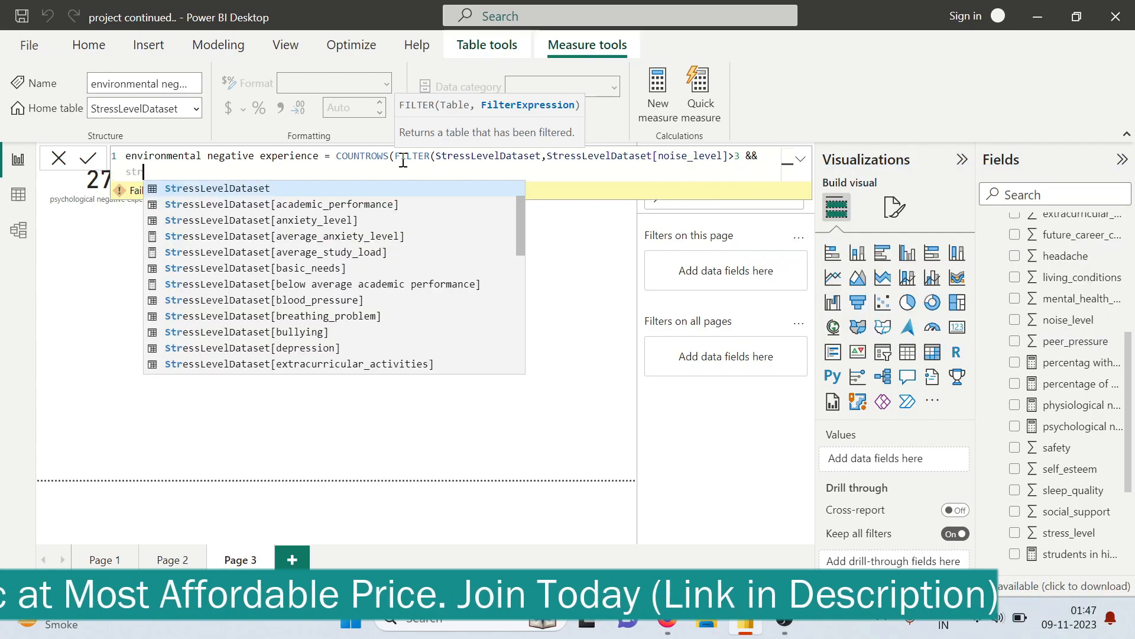
type("e")
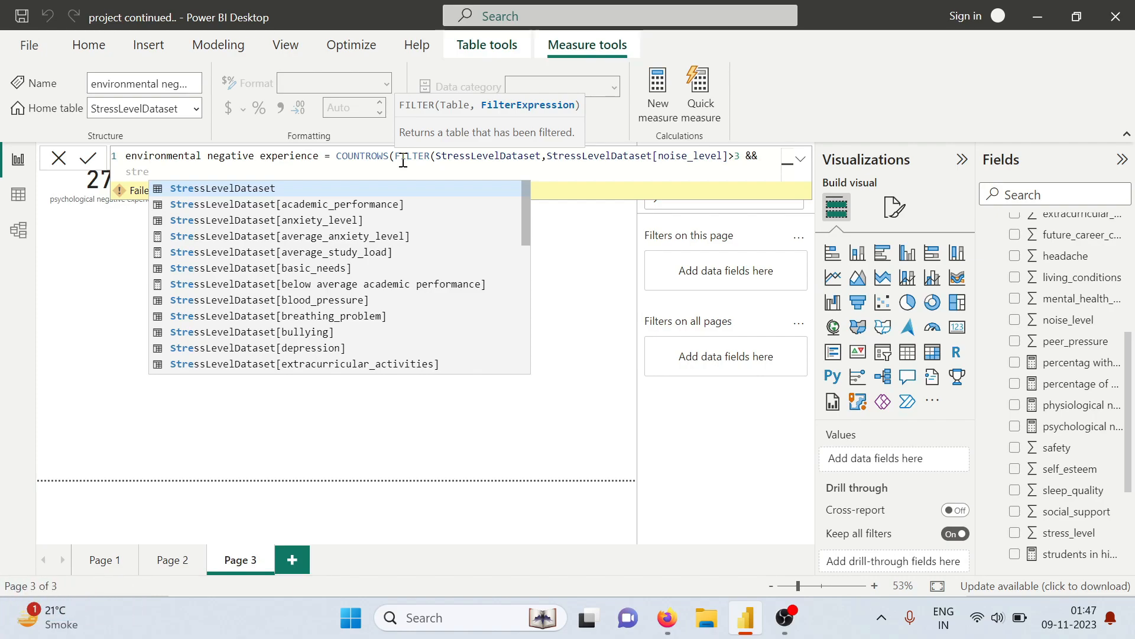
type("ssl")
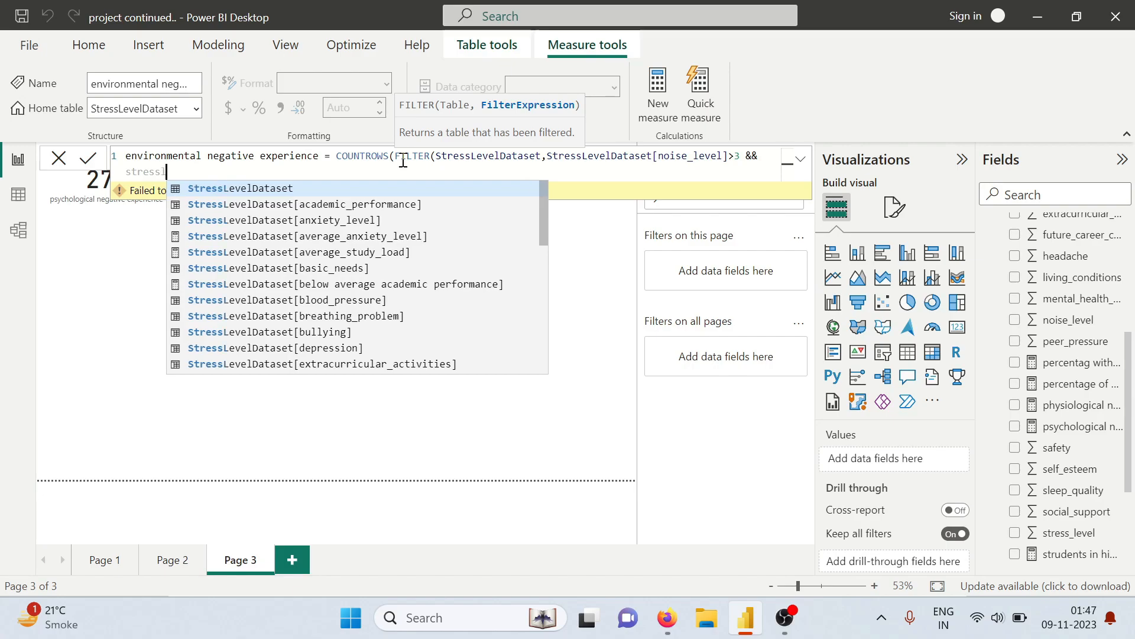
key("Tab")
type("[l")
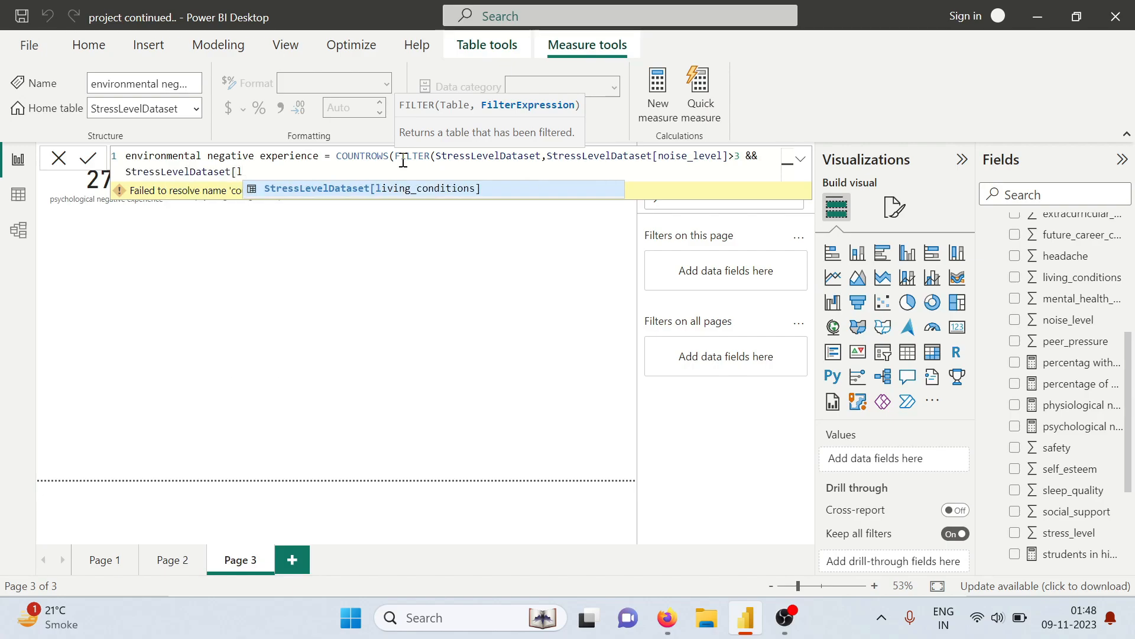
key("Tab")
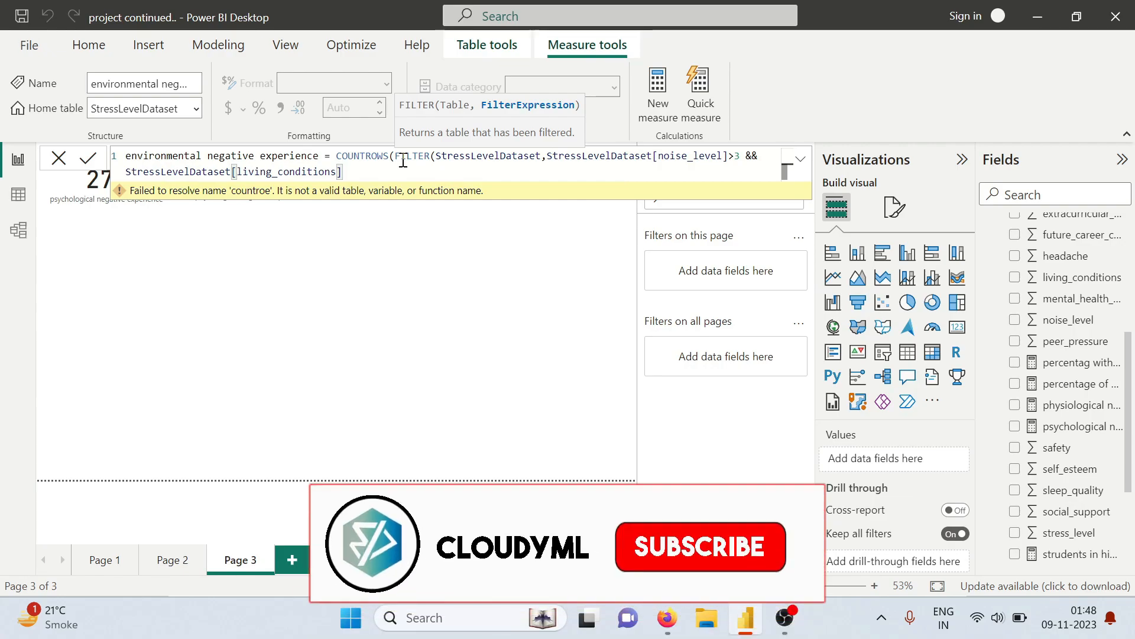
type("<")
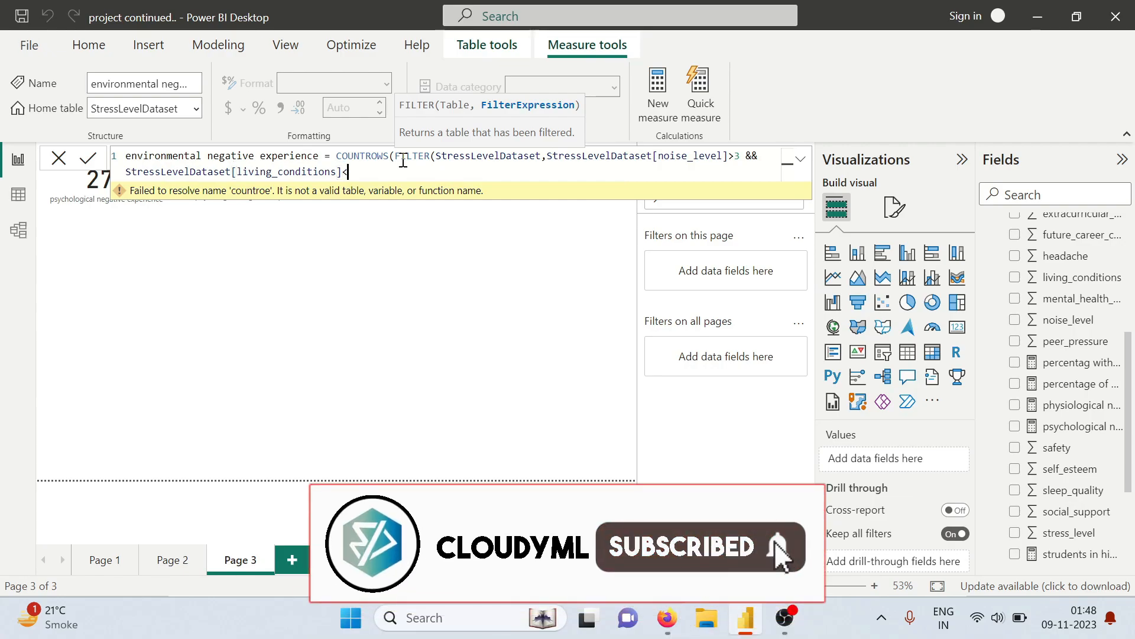
type("3 &&")
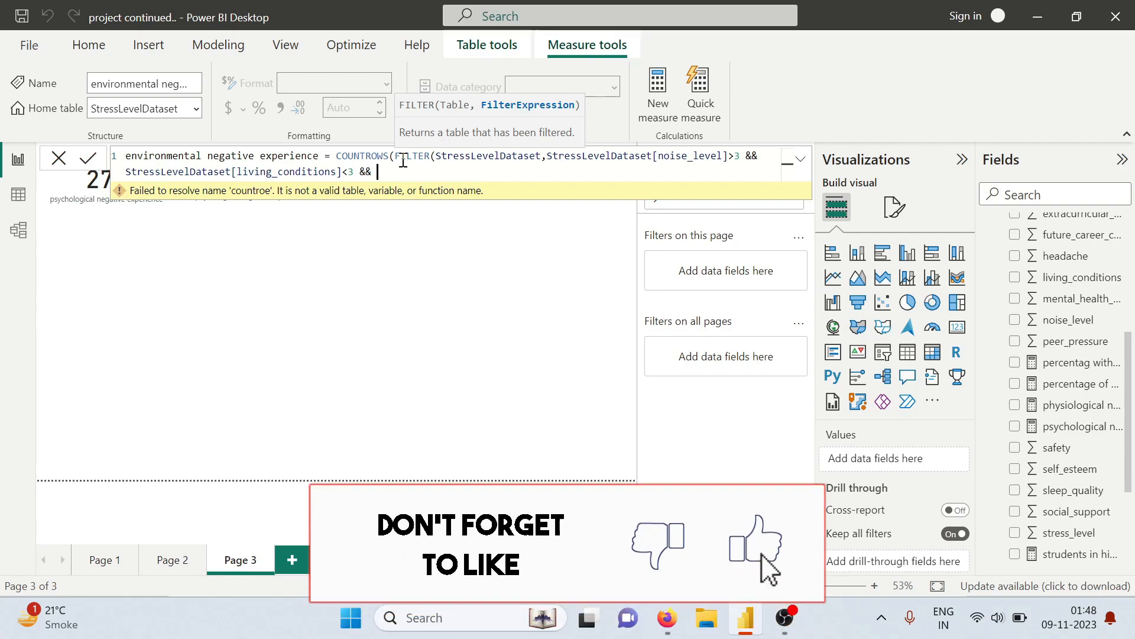
type(" stre")
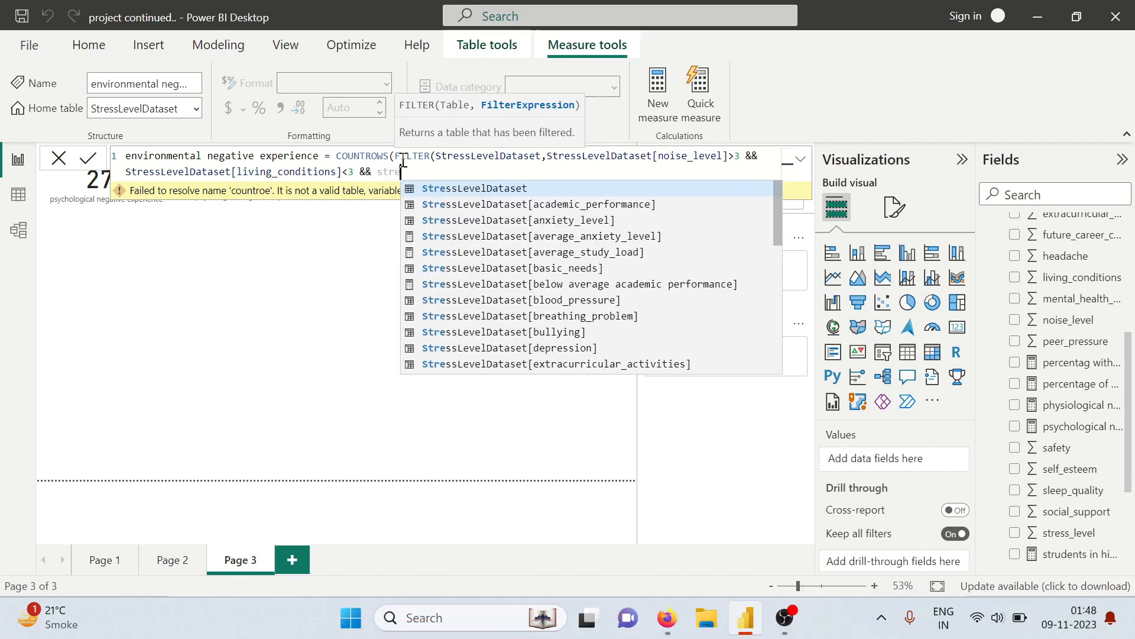
Add the condition StressLevelDataset[safety]<2 to the environmental measure's filter, followed by &&
key("Tab")
type("[")
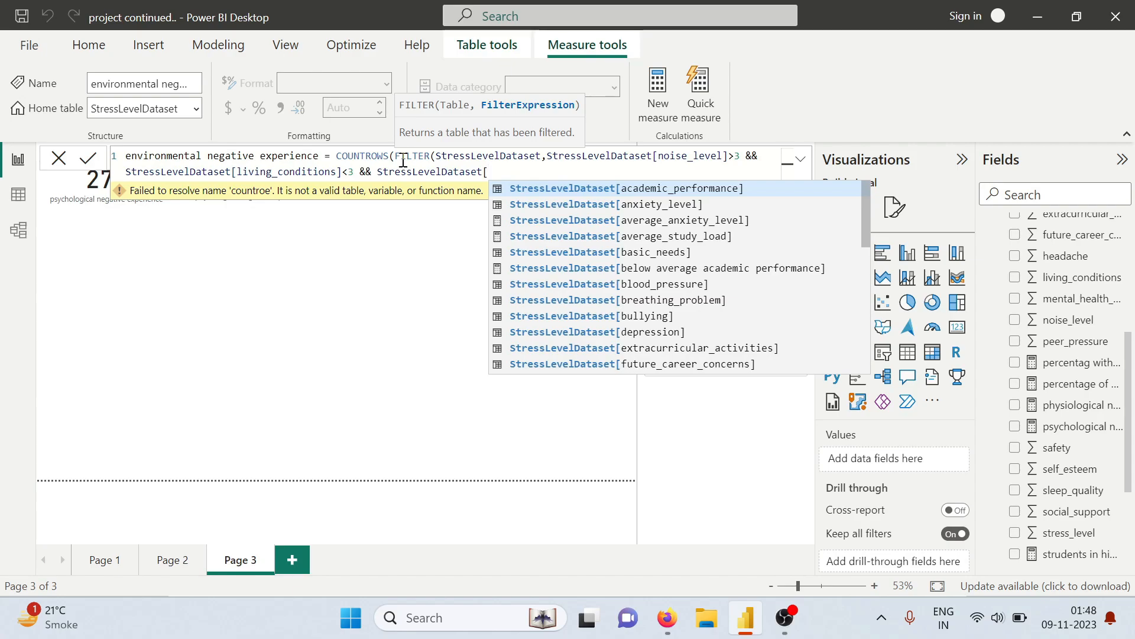
type("saf")
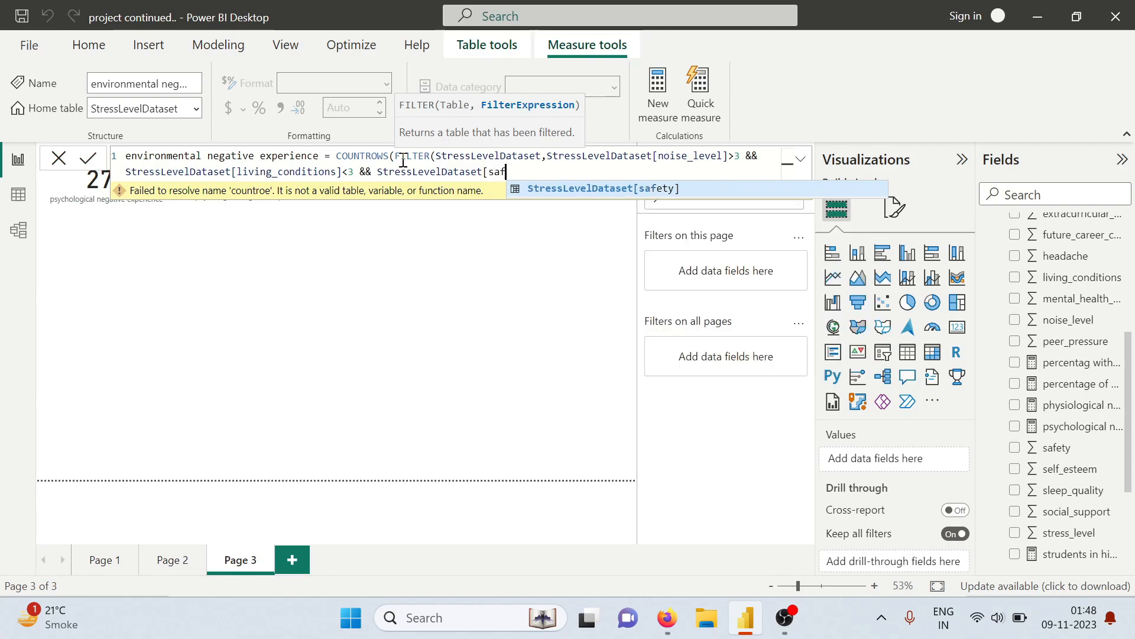
key("Tab")
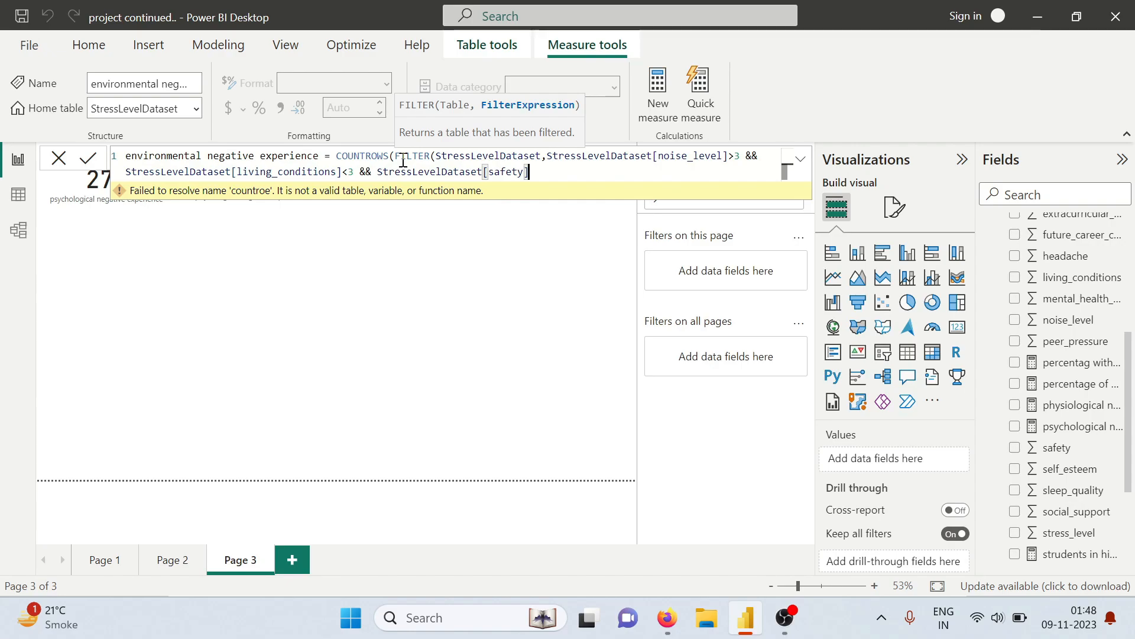
type("<2 &&")
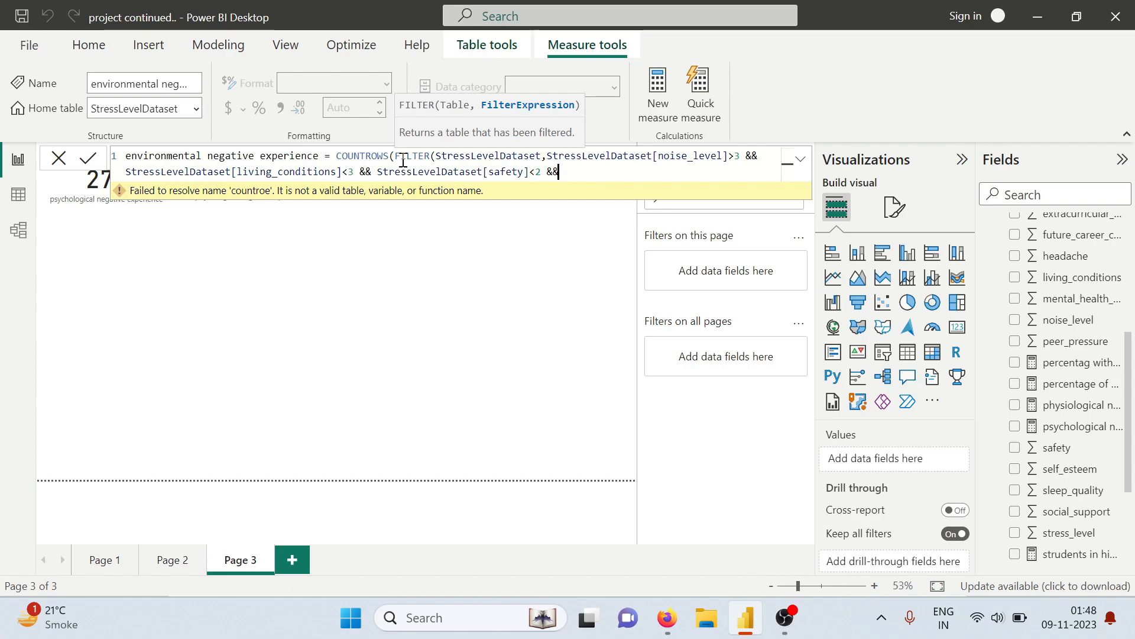
Add StressLevelDataset[basic_needs]<3 as the last filter condition, close both functions and commit the environmental measure
type("stree")
key("BackSpace")
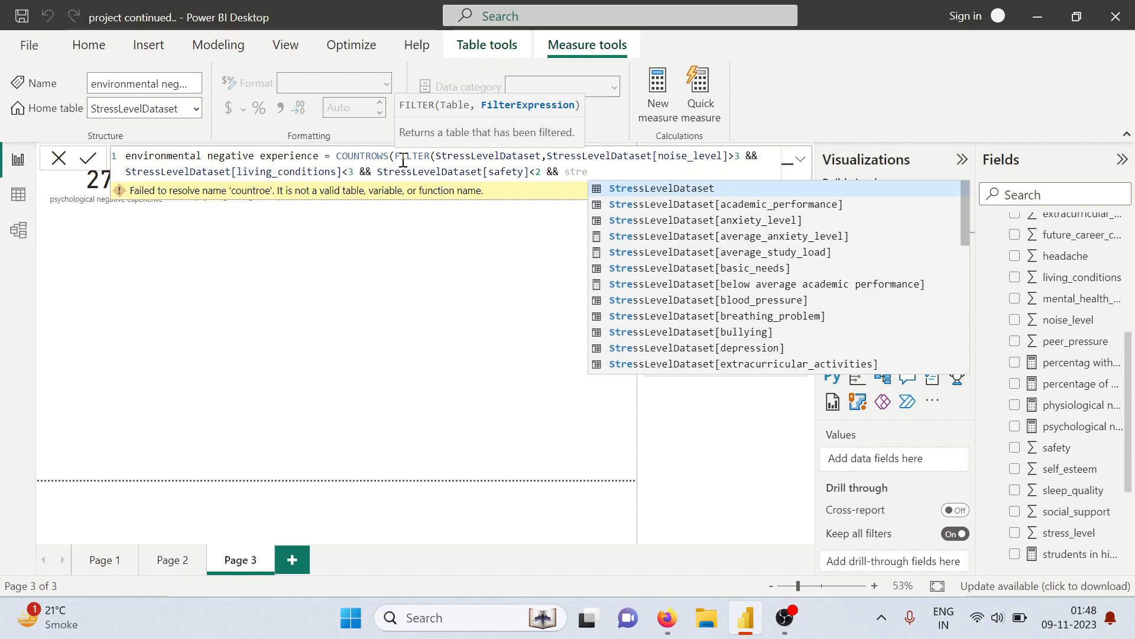
key("Tab")
type("[b")
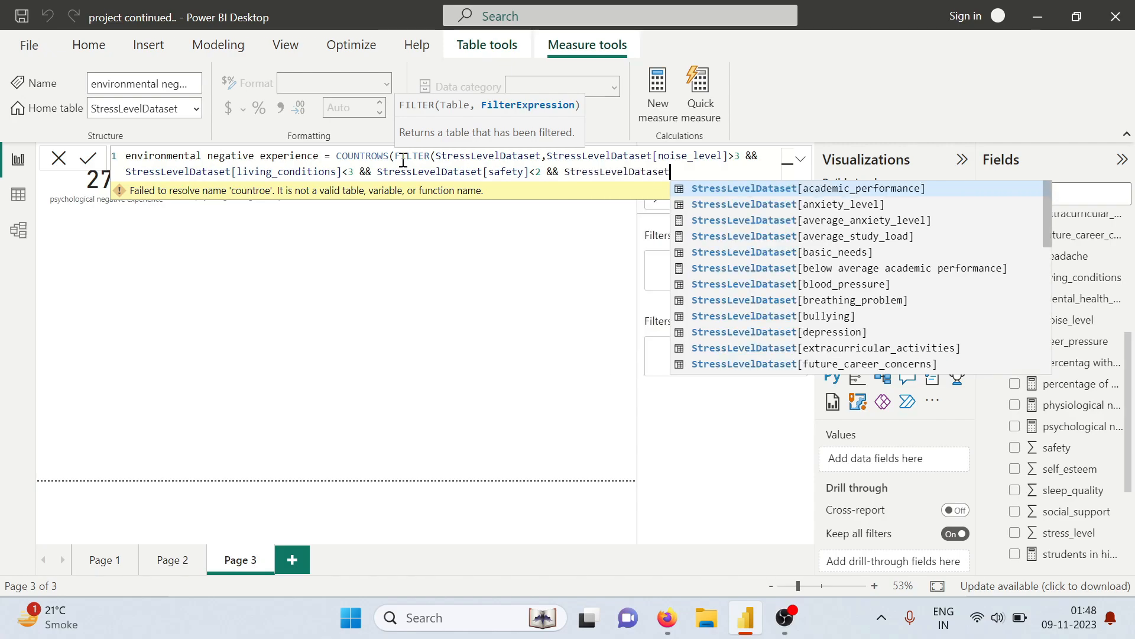
type("a")
key("Tab")
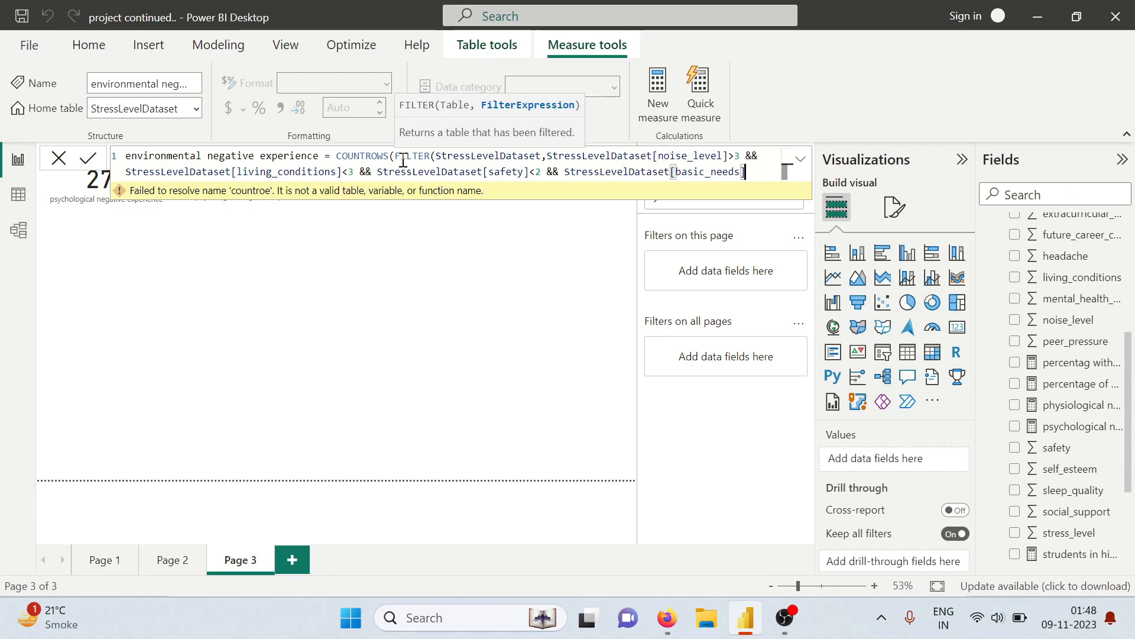
type("<3")
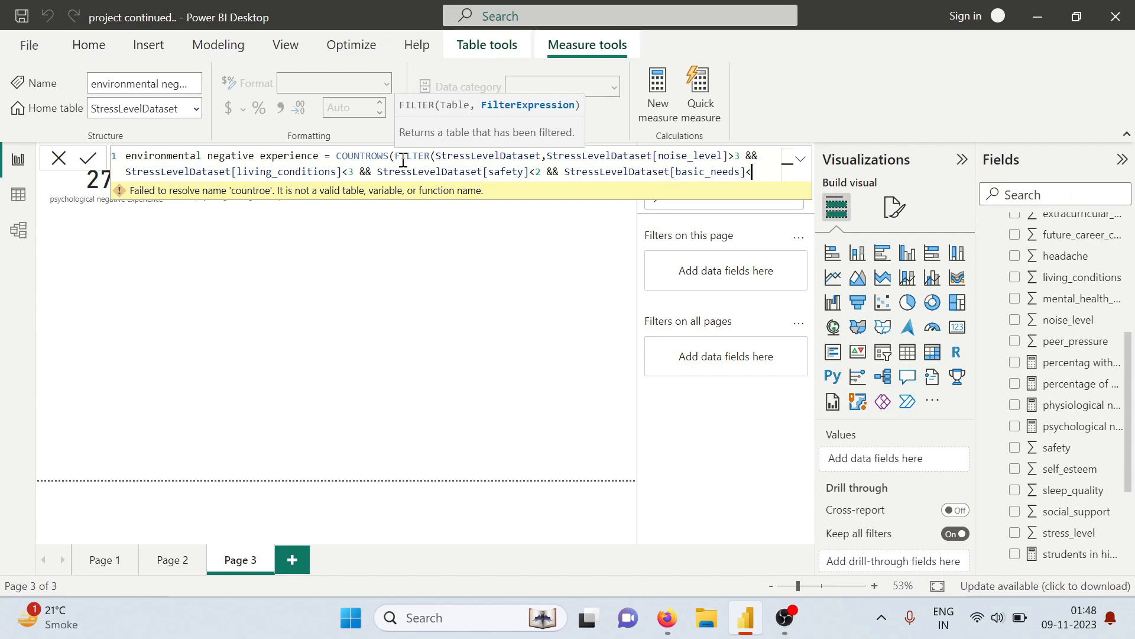
type("))")
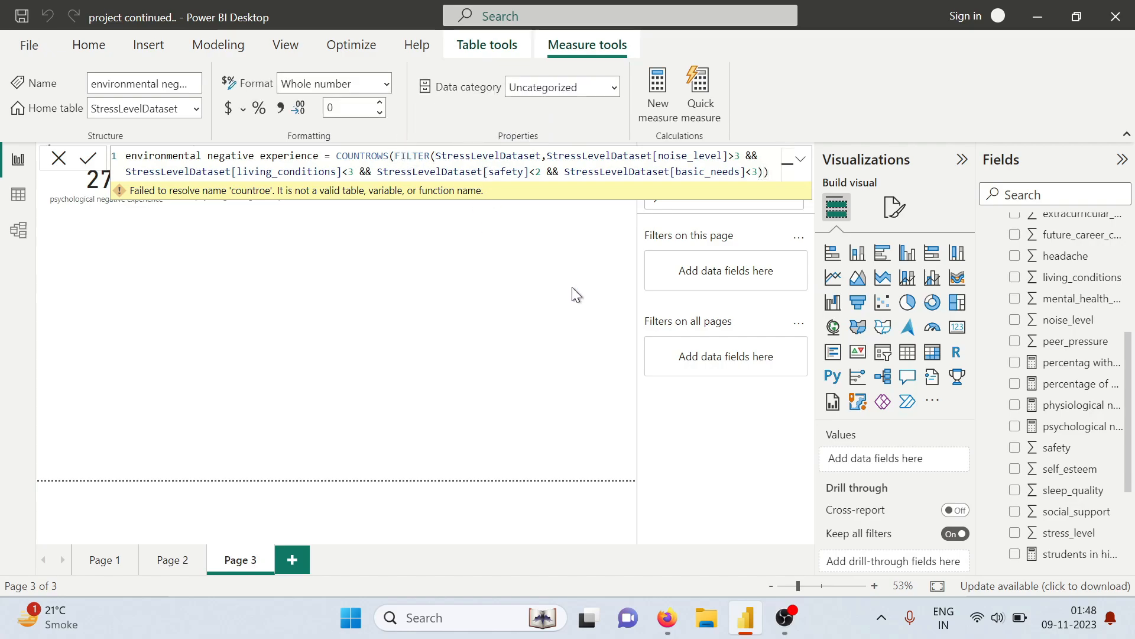
Show the environmental negative experience measure as a card on Page 3, placed beside the physiological negative experience card
scroll(1049, 376, "down", 3)
scroll(1050, 376, "up", 6)
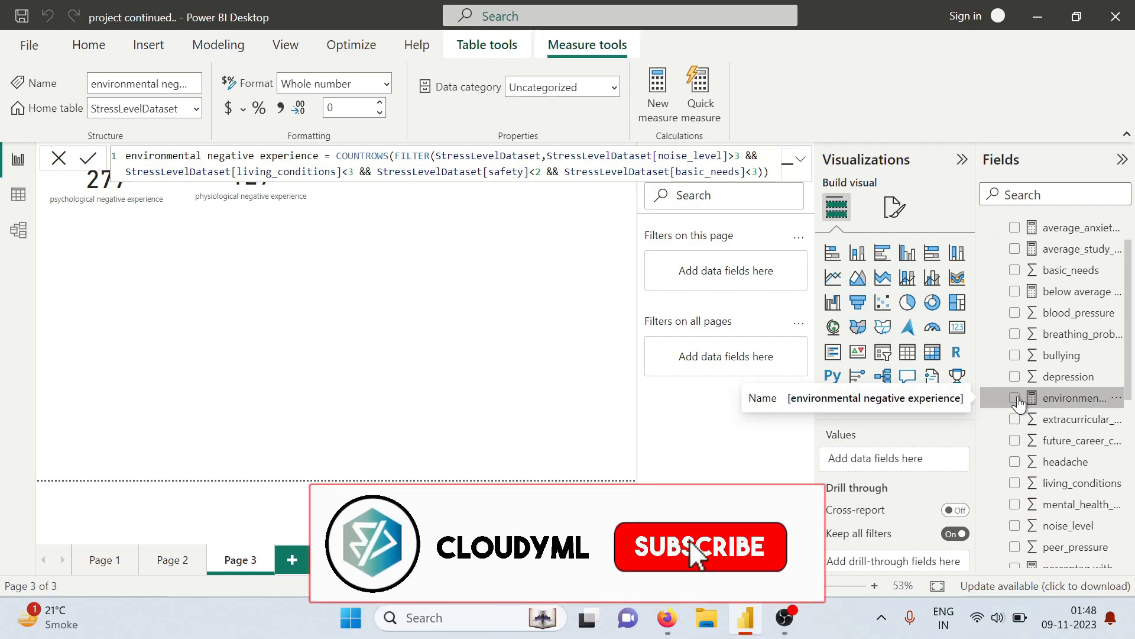
left_click(1015, 398)
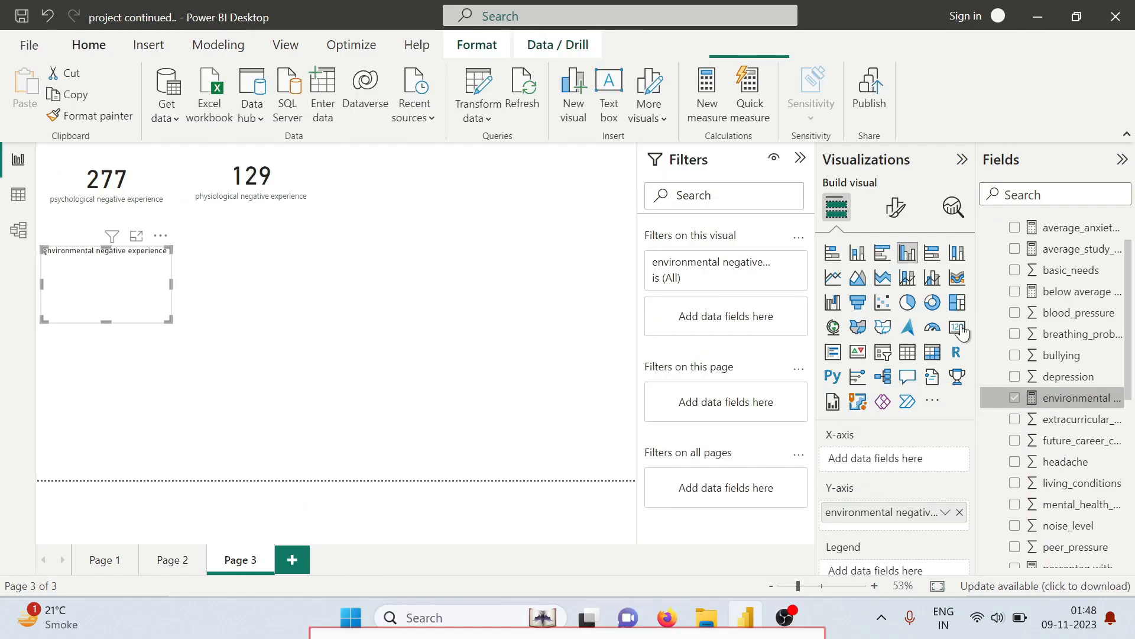
left_click(957, 327)
left_click_drag(135, 263, 424, 165)
left_click_drag(407, 219, 406, 211)
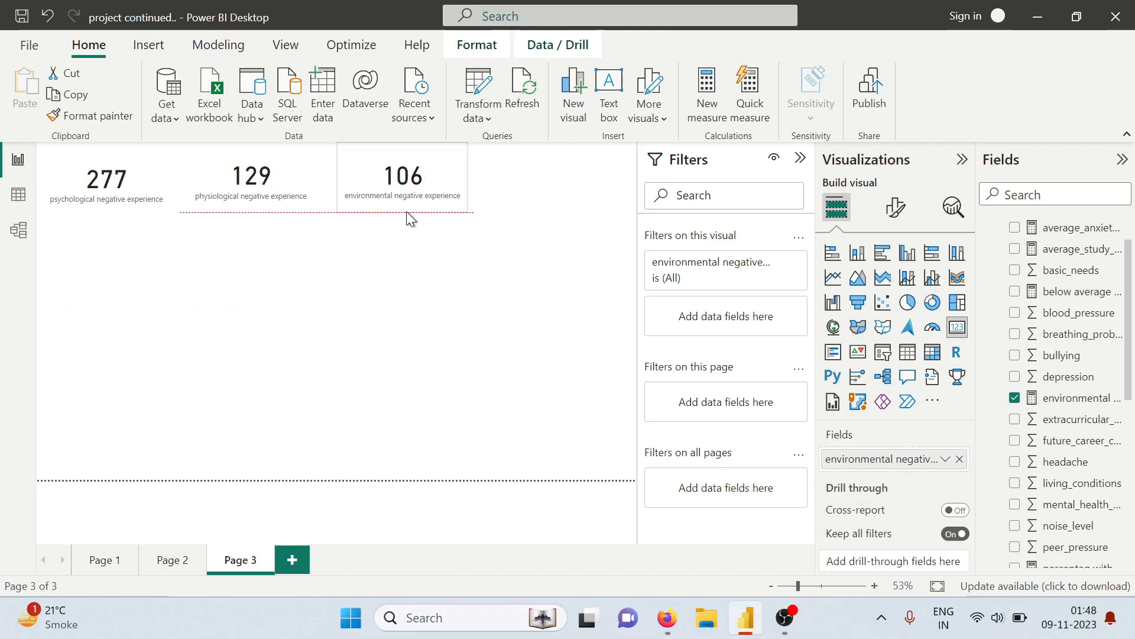
Create a new measure in StressLevelDataset named academic negative experience, ready for its formula after the equals sign
left_click(395, 281)
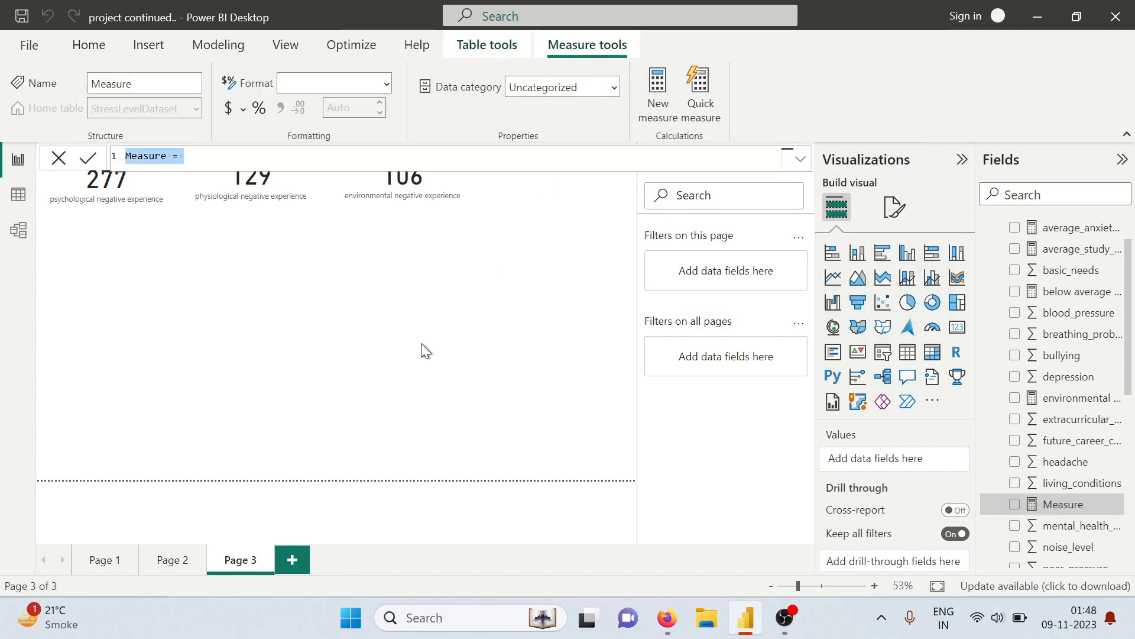
type("academic negati")
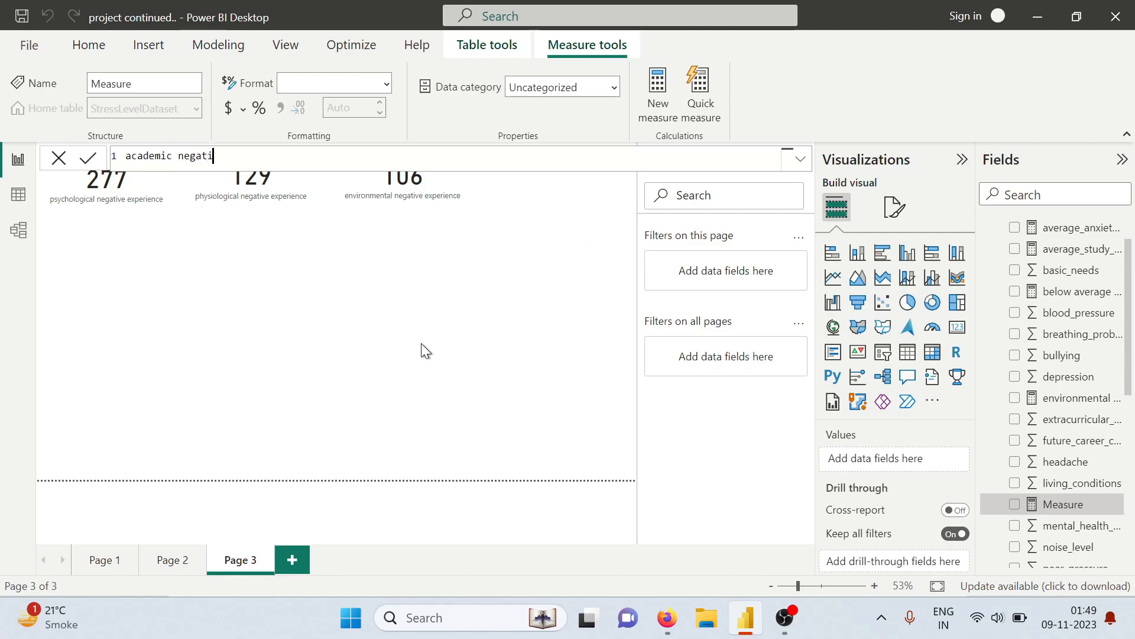
type("ve experien")
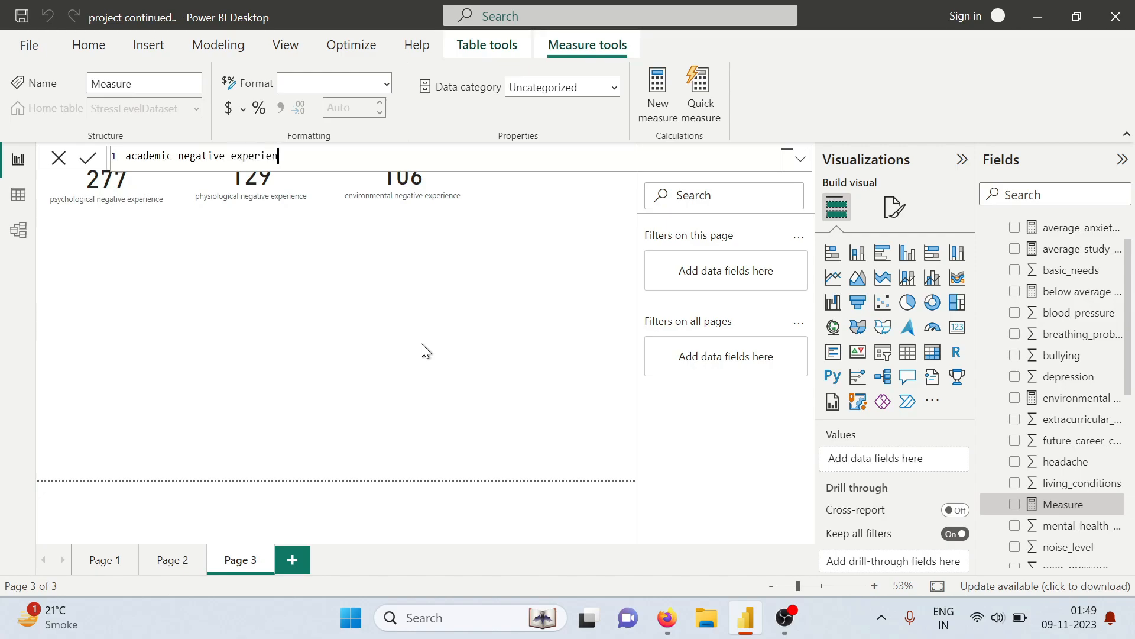
type("ce = countro")
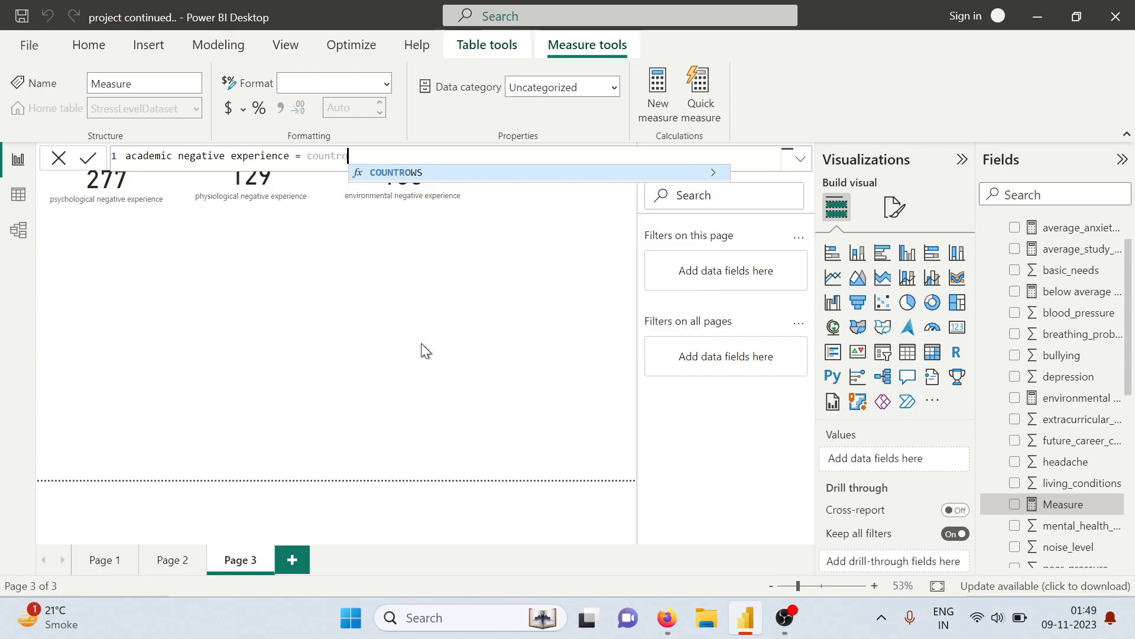
Begin the academic measure's formula with COUNTROWS(FILTER(StressLevelDataset, so the filter conditions can follow
key("Tab")
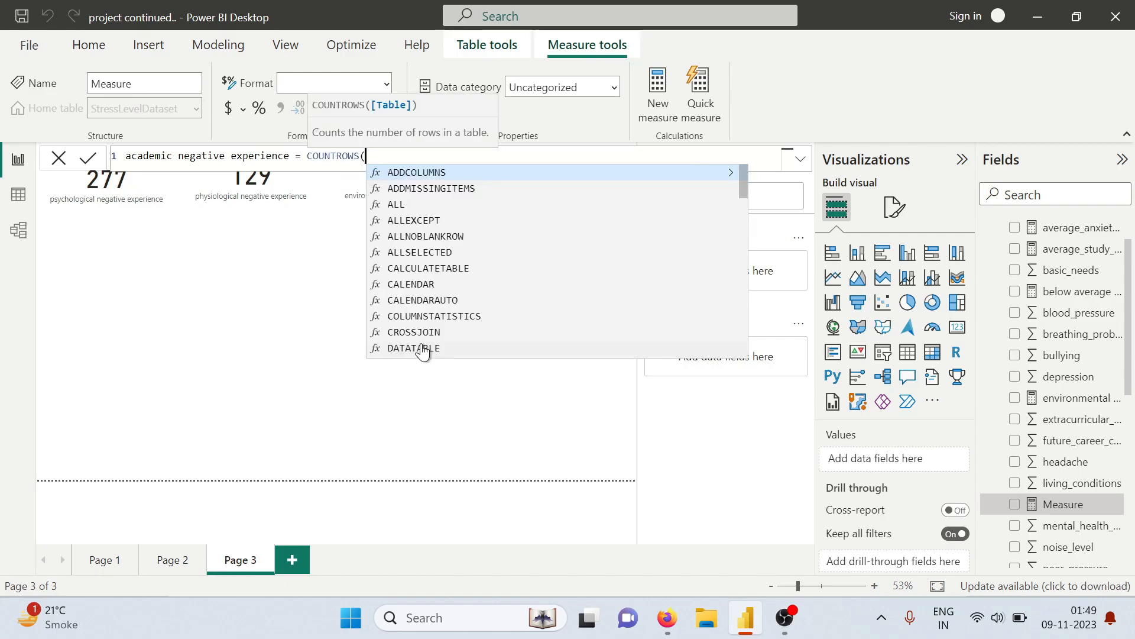
type("filt")
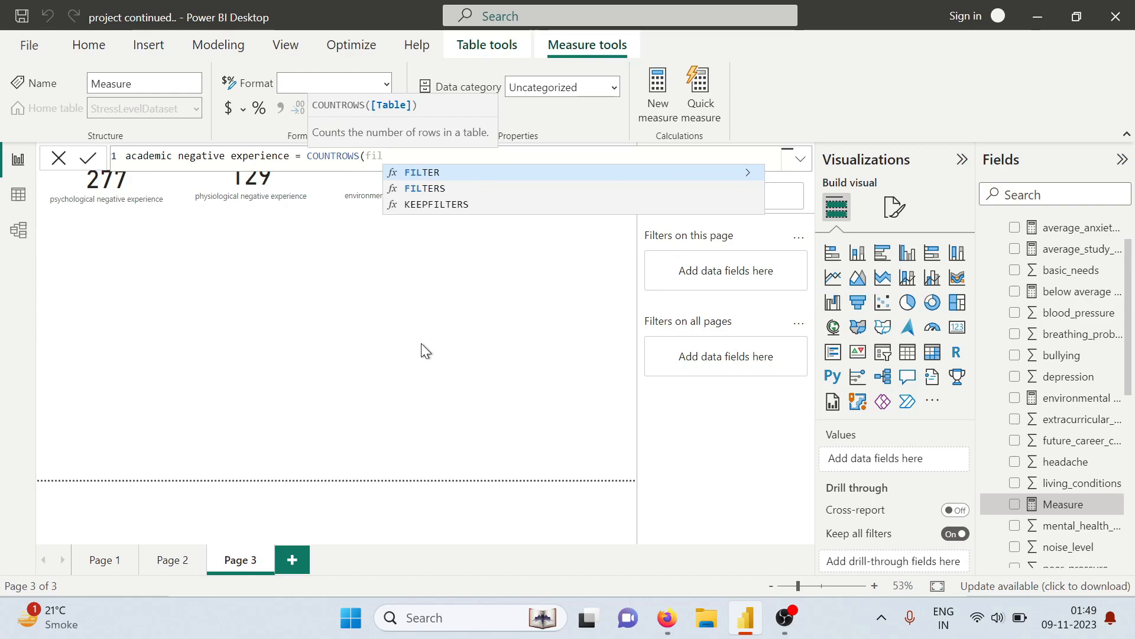
key("Tab")
type("st")
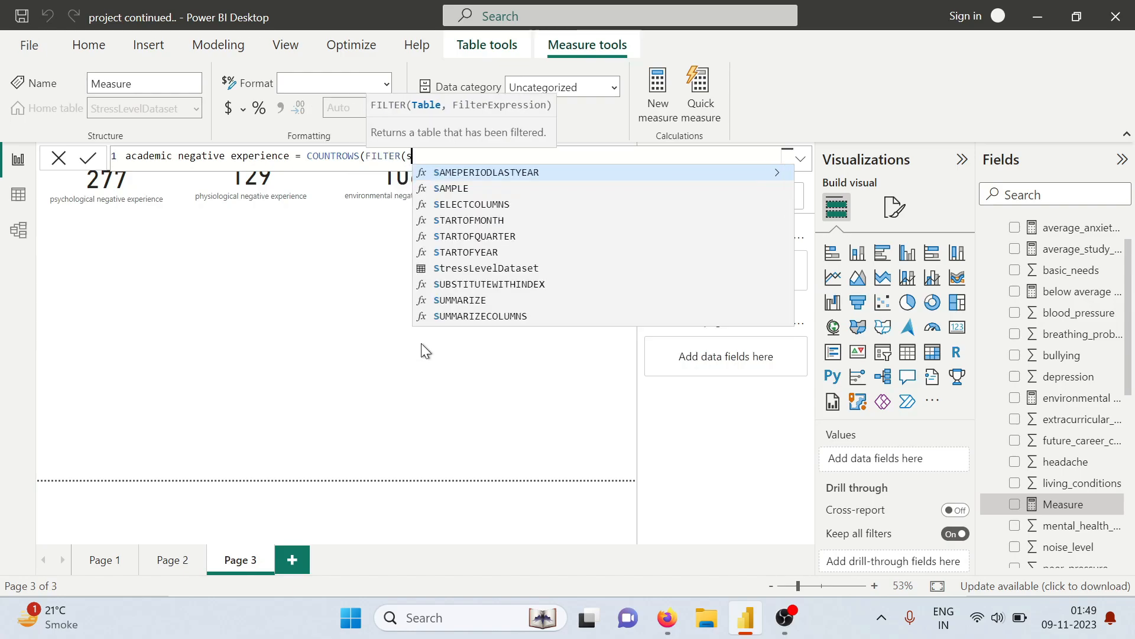
key("Tab")
type(",")
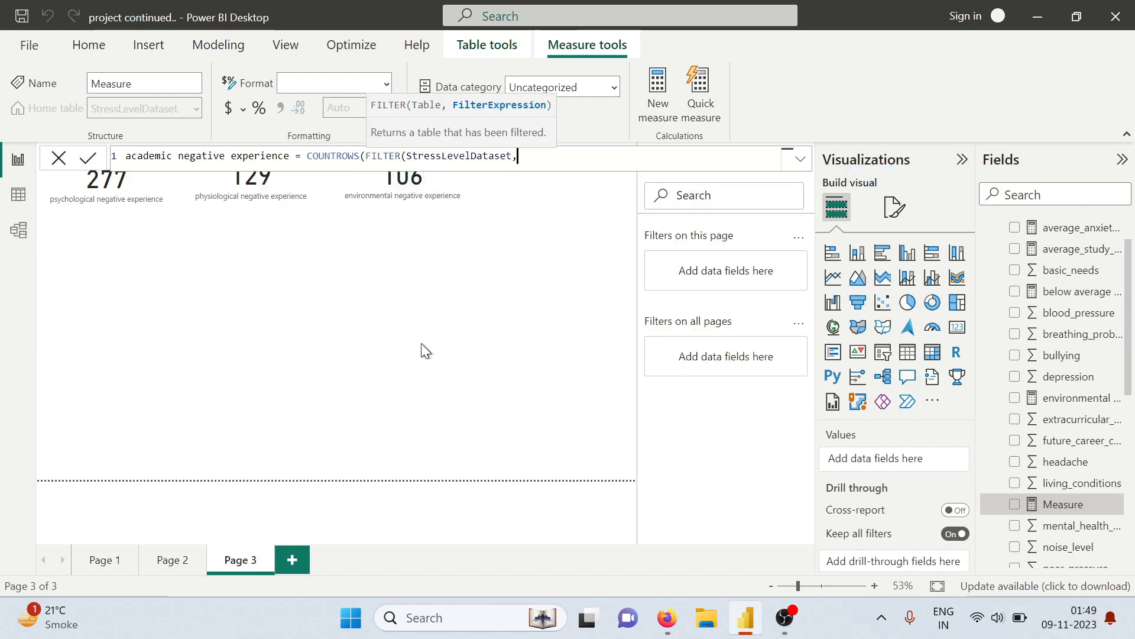
type("stre")
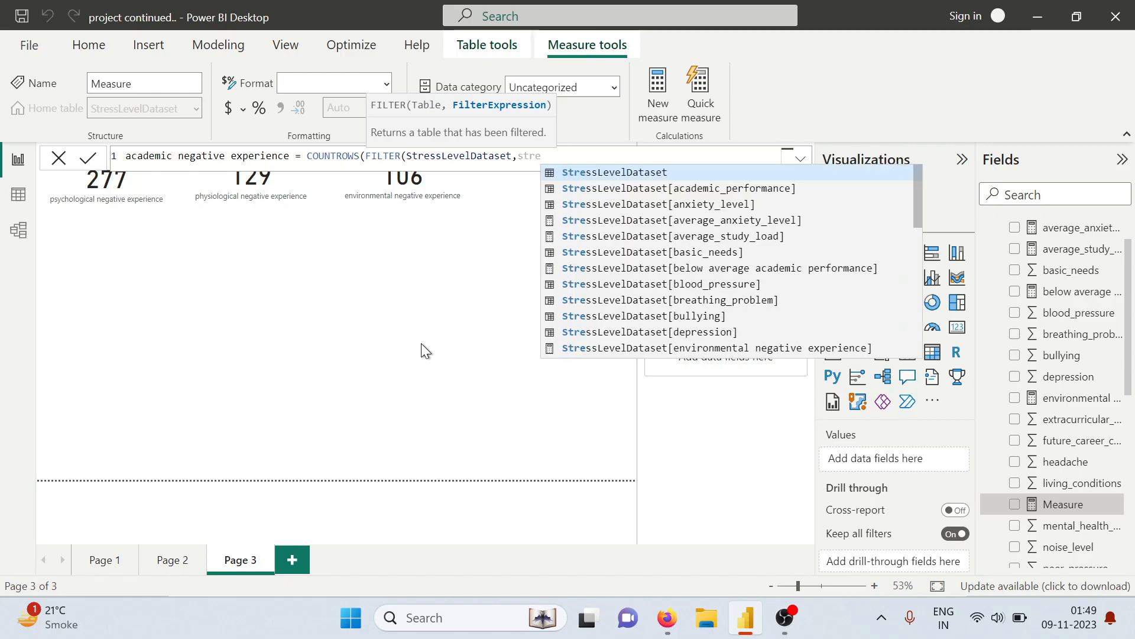
Add the condition StressLevelDataset[academic_performance]<3 followed by &&, and begin a second StressLevelDataset column reference for the study load
key("Tab")
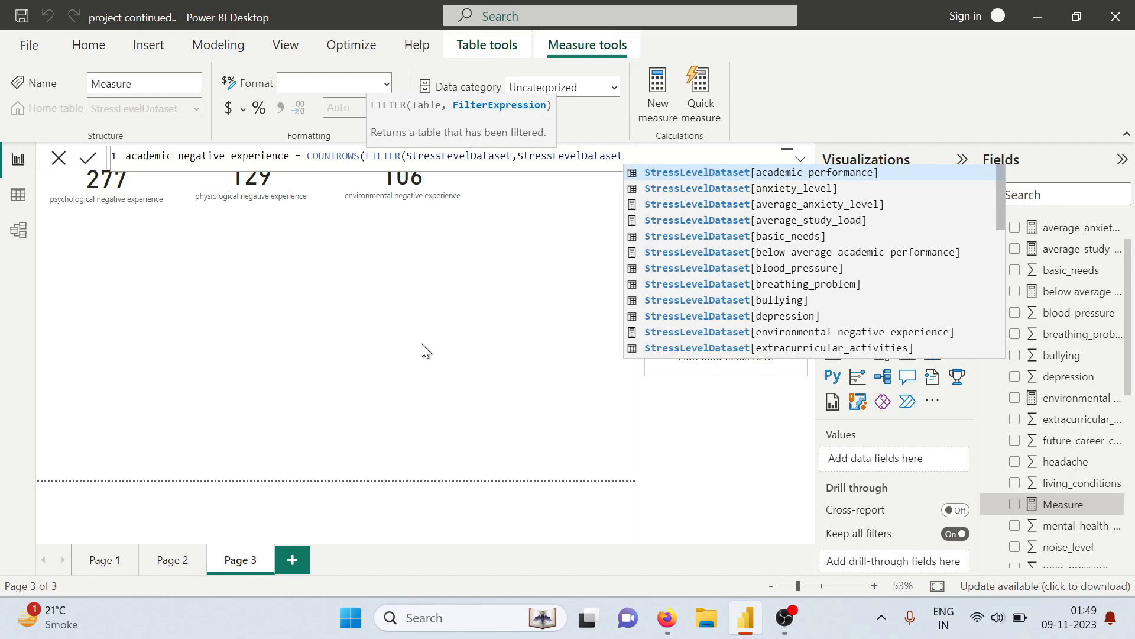
type("[ac")
key("Tab")
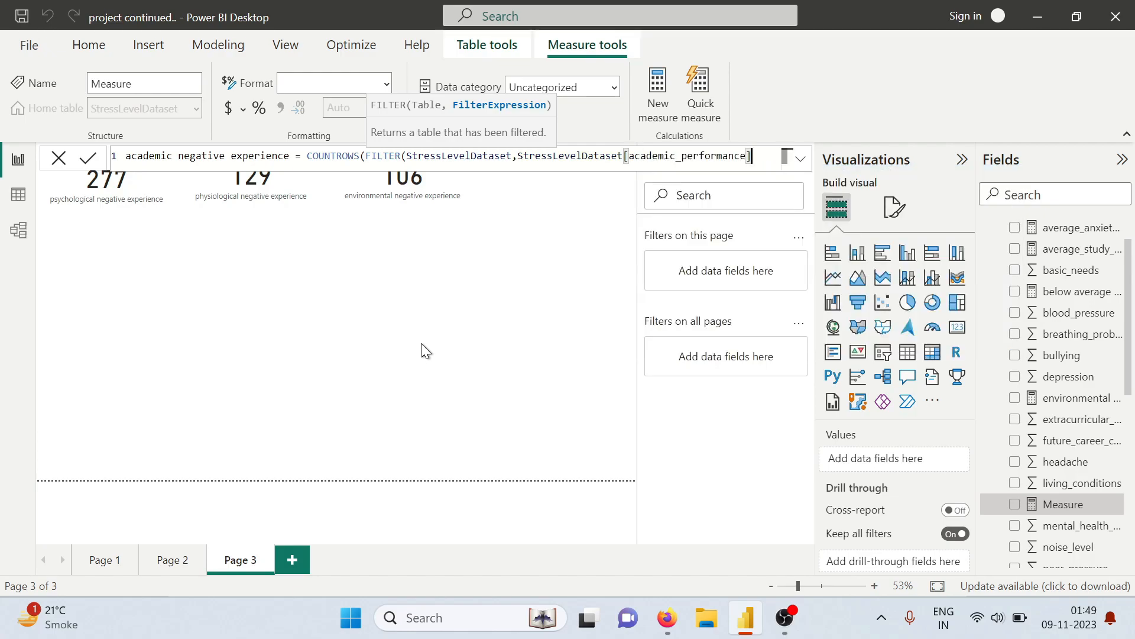
type("<")
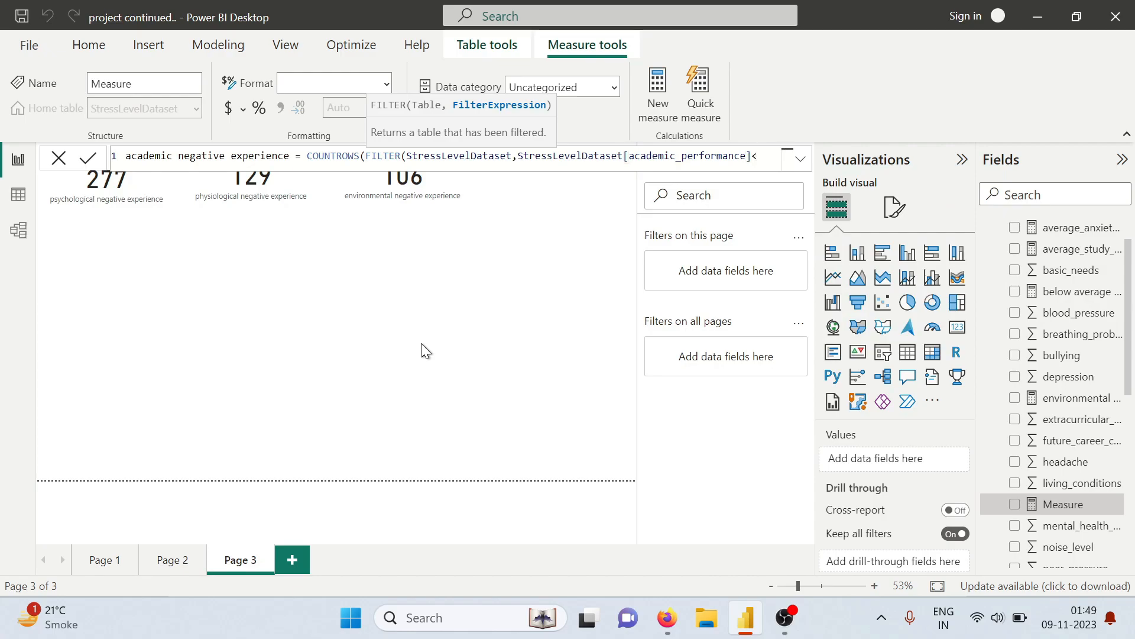
type("3 && stre")
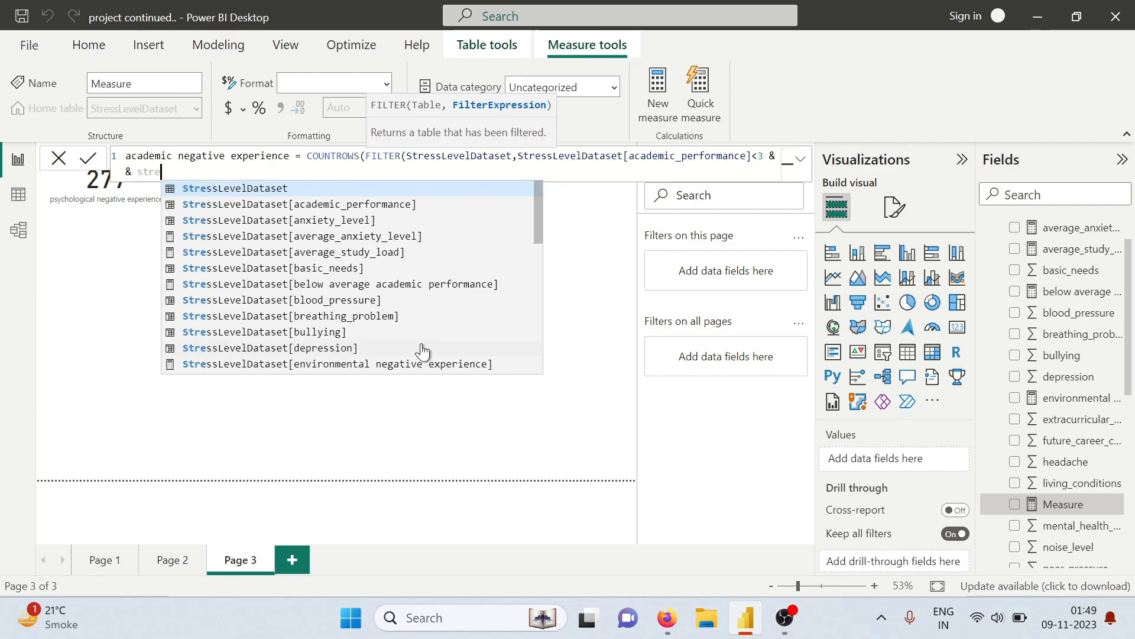
key("Tab")
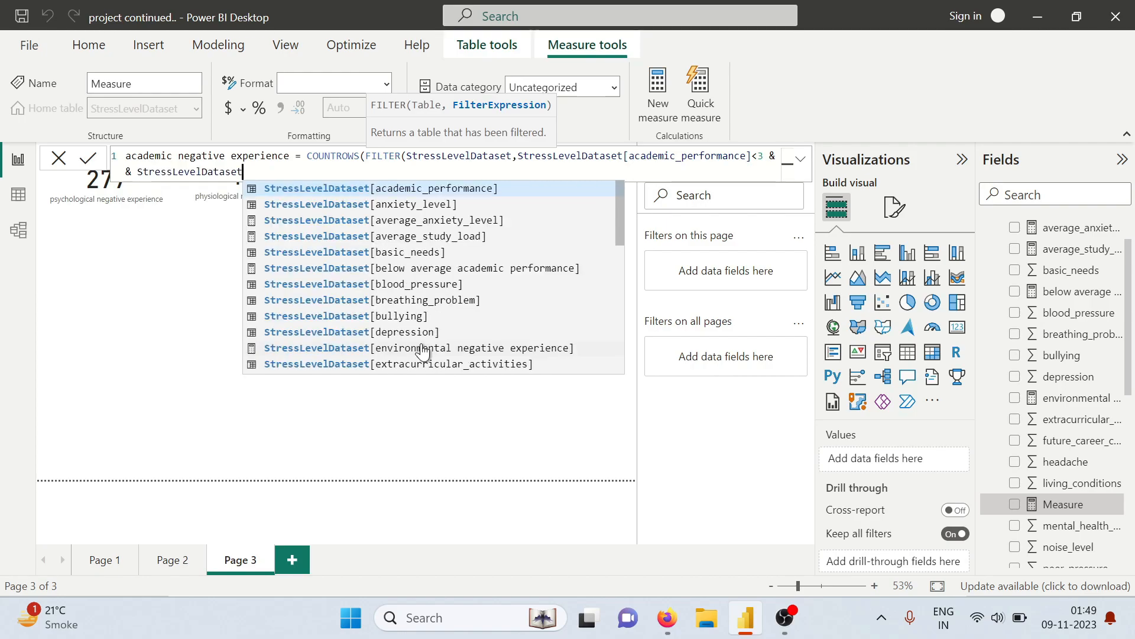
type("[stu")
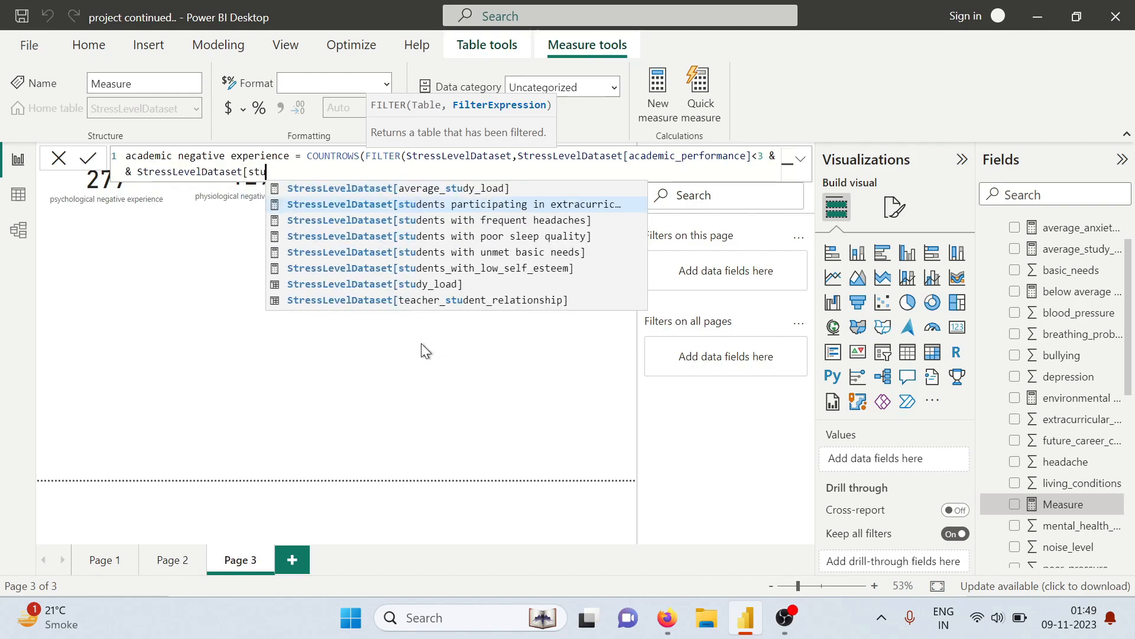
key("Tab")
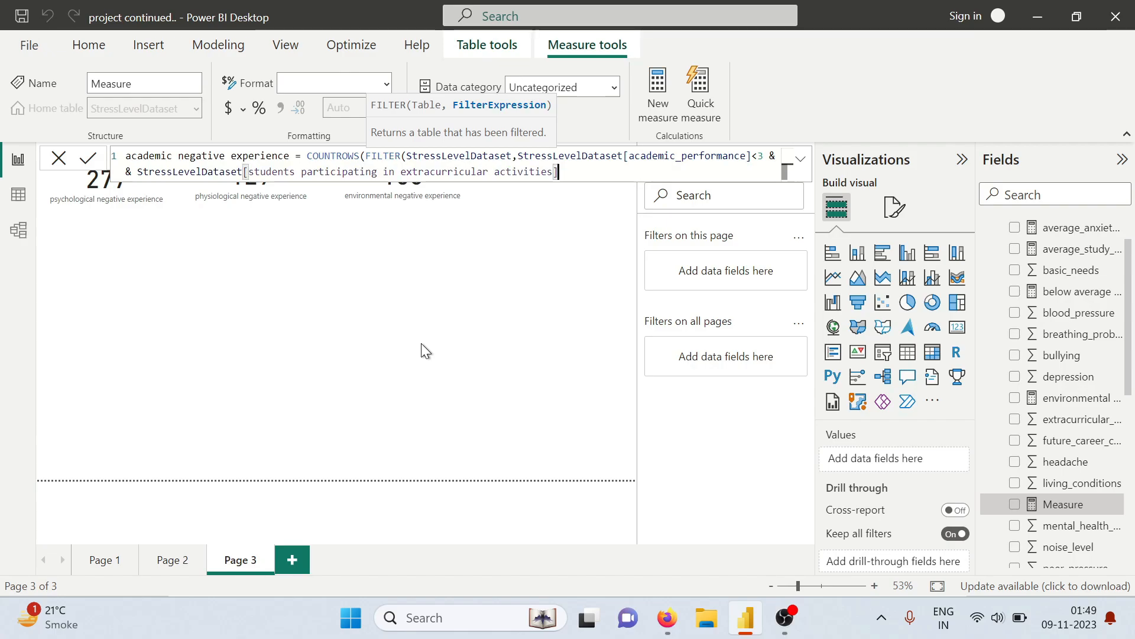
left_click(554, 171)
key("BackSpace")
key("BackSpace")
key("BackSpace")
key("BackSpace")
key("BackSpace")
key("BackSpace")
key("BackSpace")
key("BackSpace")
key("BackSpace")
key("BackSpace")
key("BackSpace")
key("BackSpace")
key("BackSpace")
key("BackSpace")
key("BackSpace")
key("BackSpace")
key("BackSpace")
key("BackSpace")
key("BackSpace")
key("BackSpace")
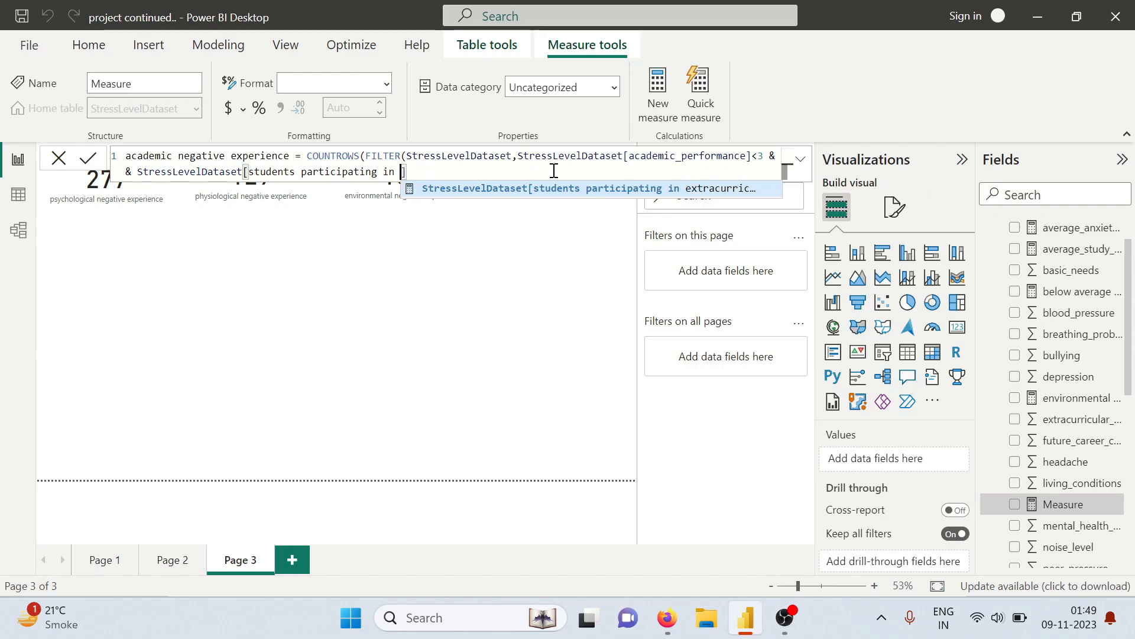
key("BackSpace")
key("BackSpace")
key("BackSpace")
key("BackSpace")
key("BackSpace")
key("BackSpace")
key("BackSpace")
key("BackSpace")
key("BackSpace")
key("BackSpace")
key("BackSpace")
key("BackSpace")
key("BackSpace")
key("BackSpace")
key("BackSpace")
key("BackSpace")
key("BackSpace")
key("BackSpace")
key("BackSpace")
key("BackSpace")
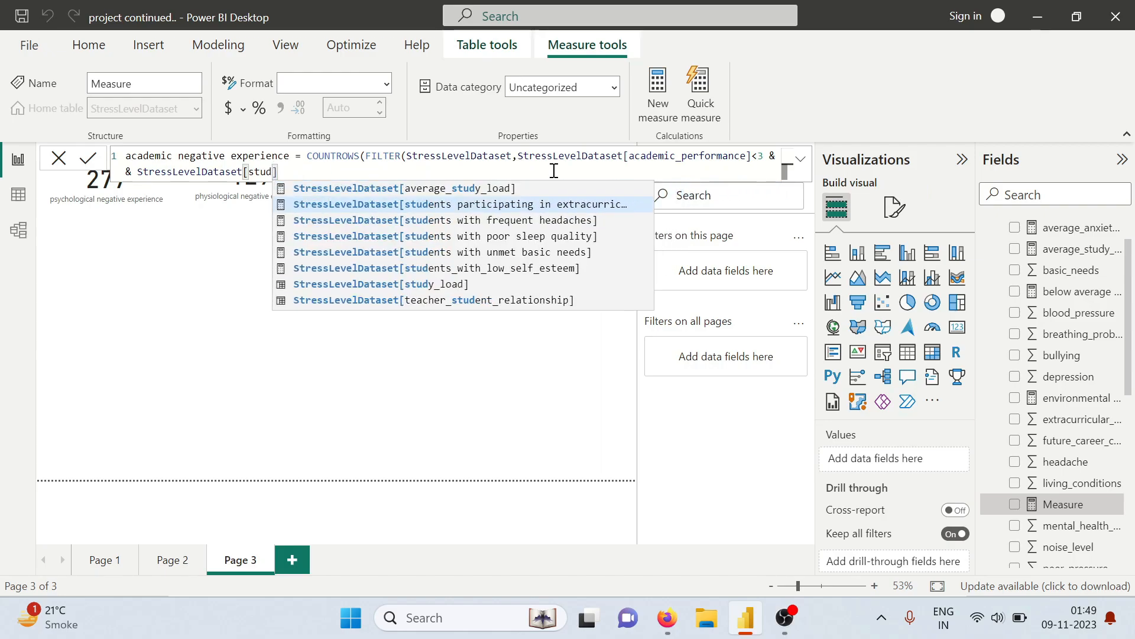
Complete the second condition of the academic measure's filter as StressLevelDataset[average_study_load]>3, followed by &&
key("Up")
key("Tab")
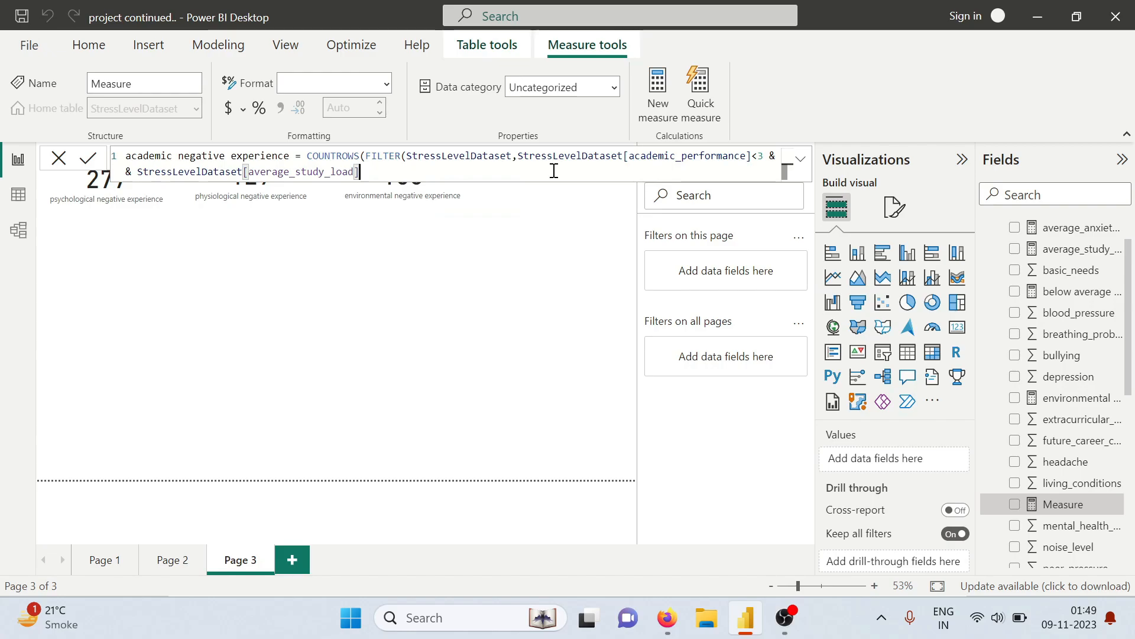
type(">3 &&")
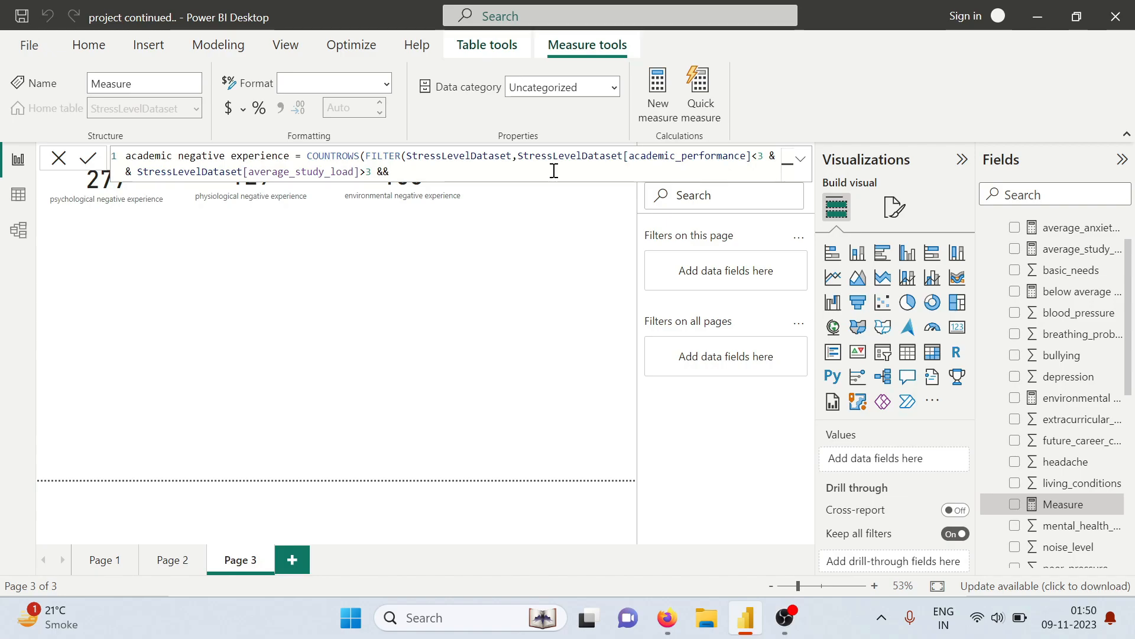
Add the condition StressLevelDataset[teacher_student_relationship]<3 to the academic measure's filter, followed by &&
type("s")
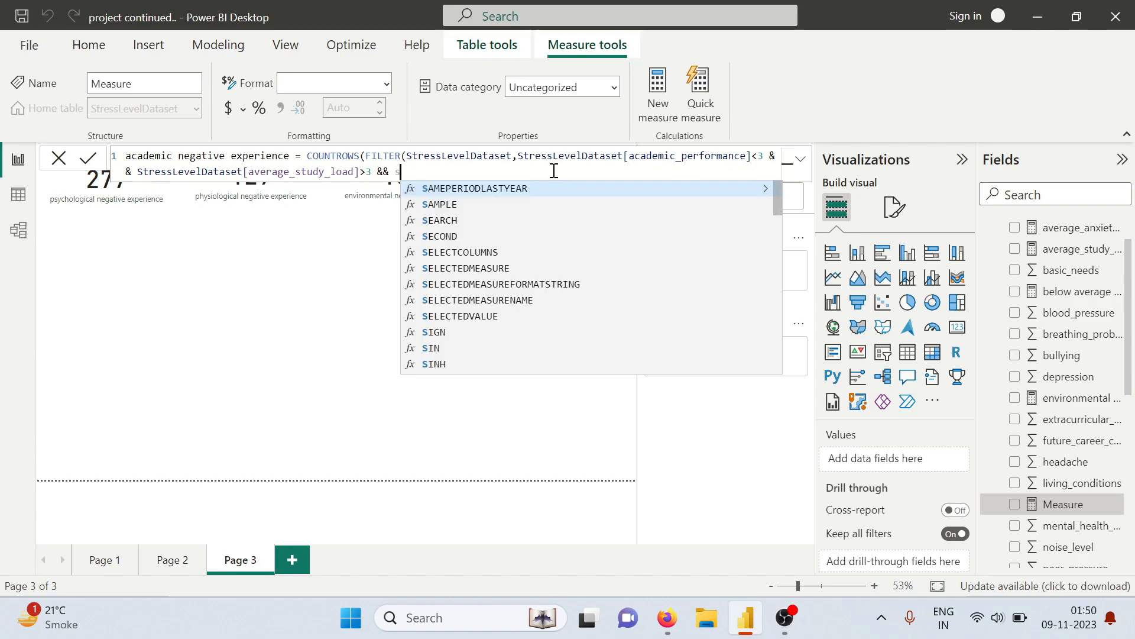
type("tre")
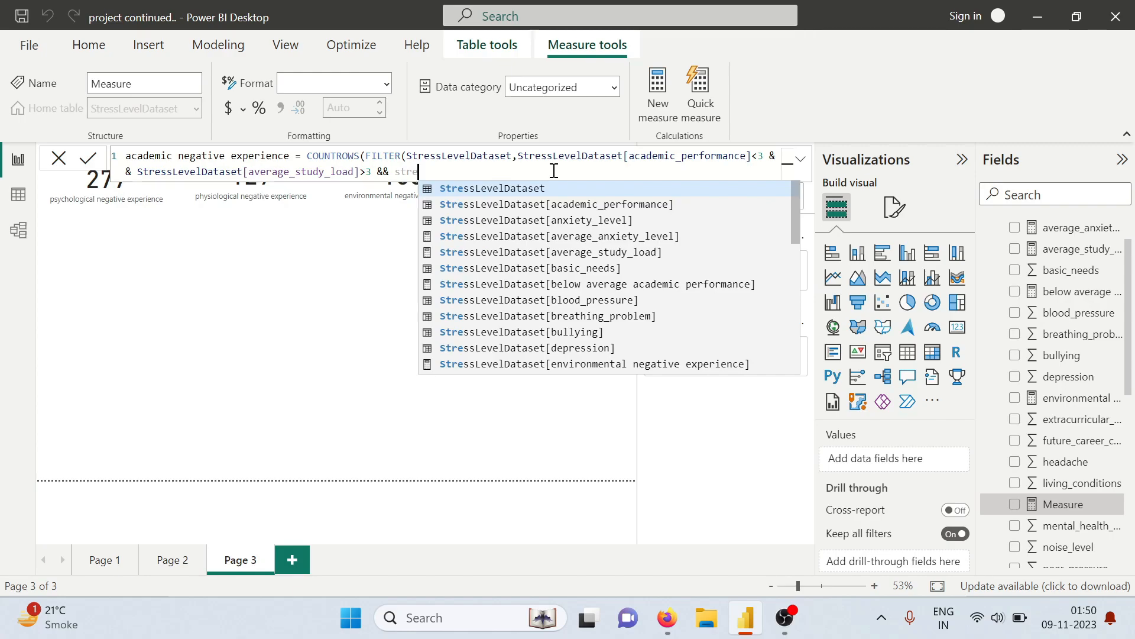
key("Tab")
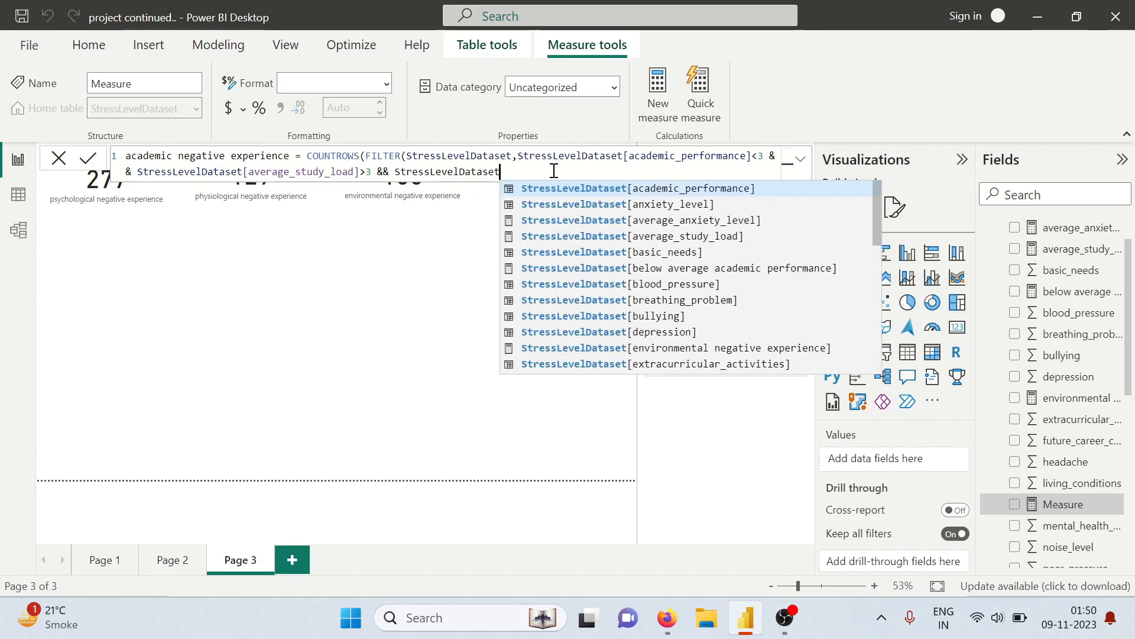
type("[t")
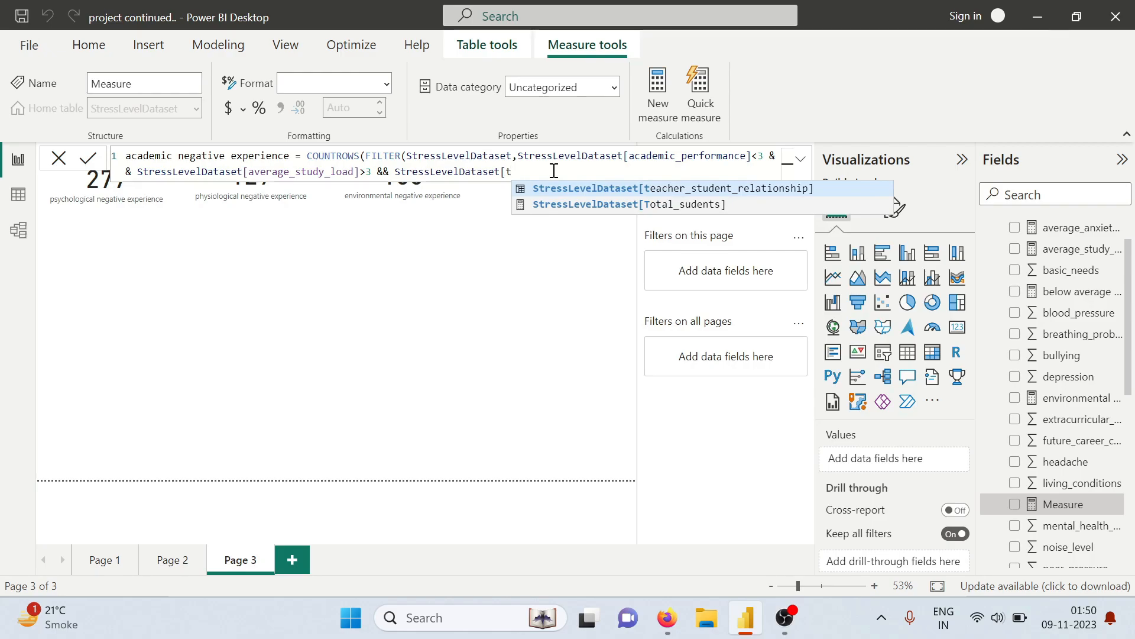
key("Tab")
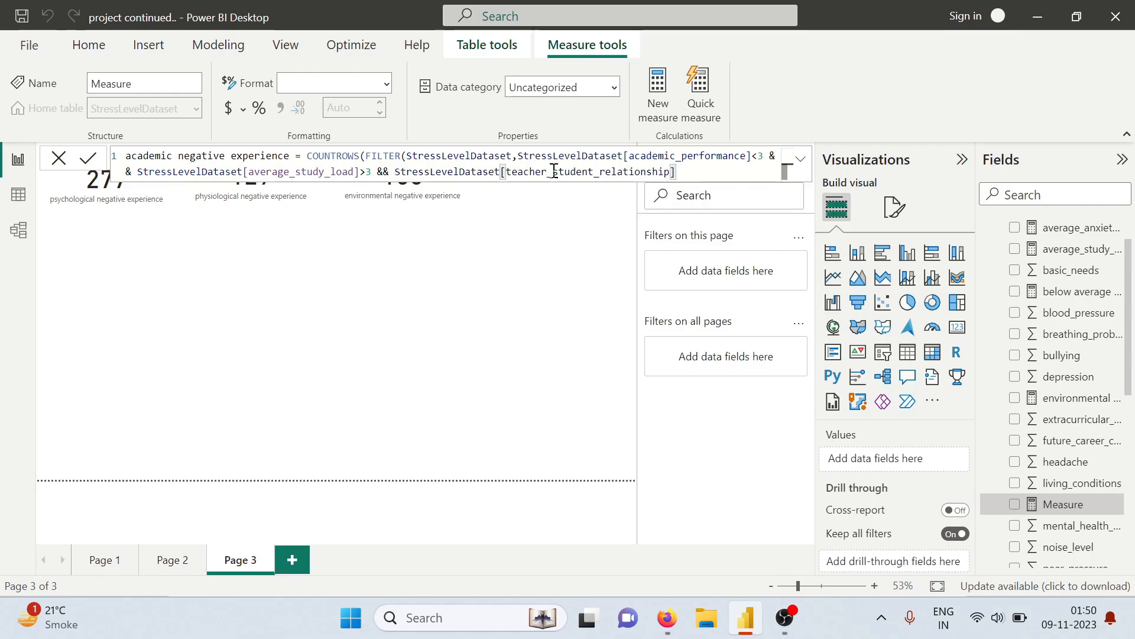
type("<")
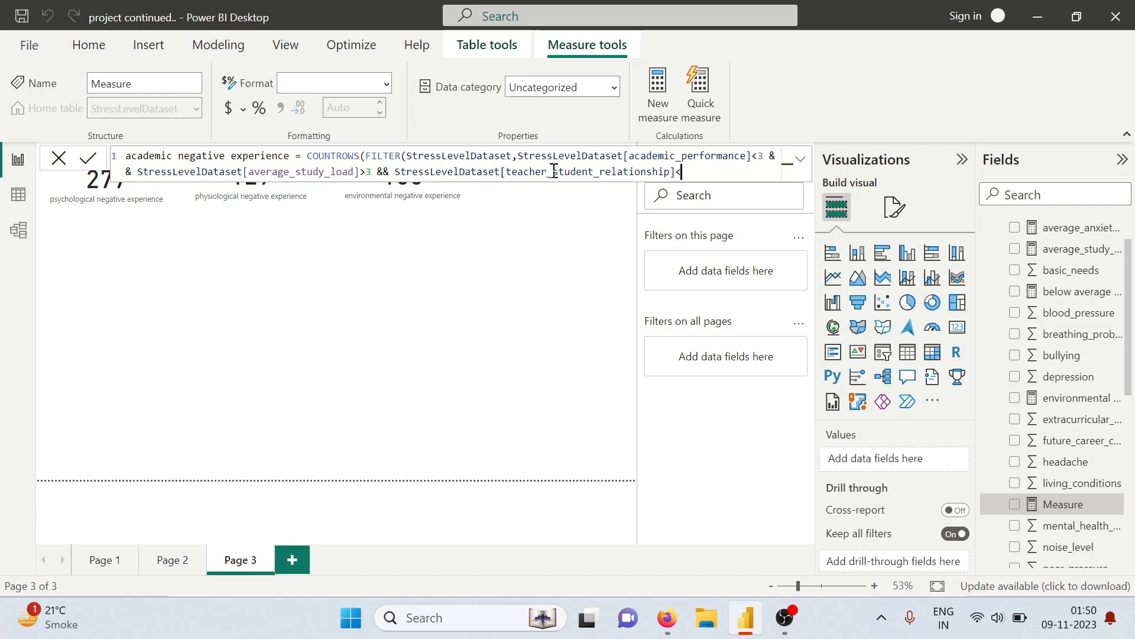
type("3 && s")
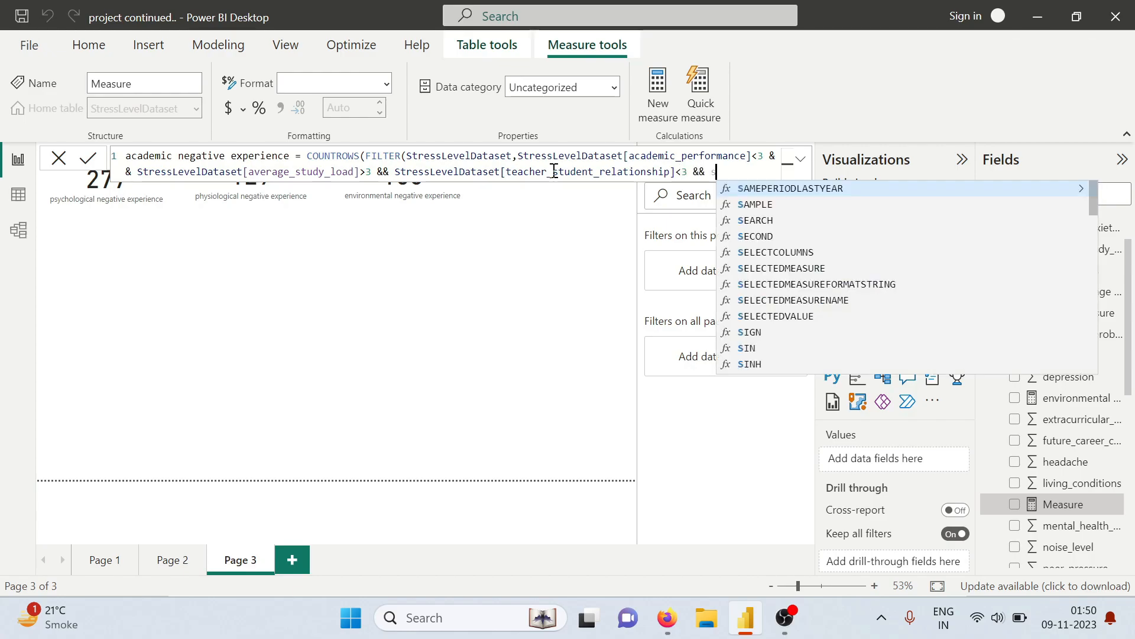
type("tr")
Add StressLevelDataset[future_career_concerns]<2 as the last filter condition, close both functions and commit the academic measure
key("Tab")
type("[")
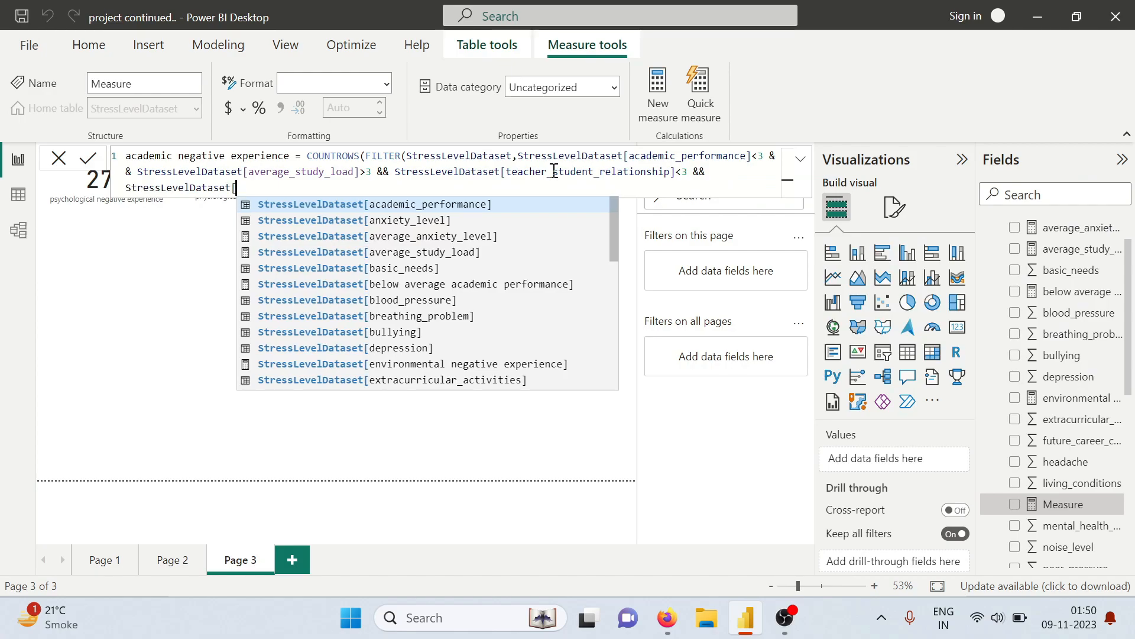
type("fu")
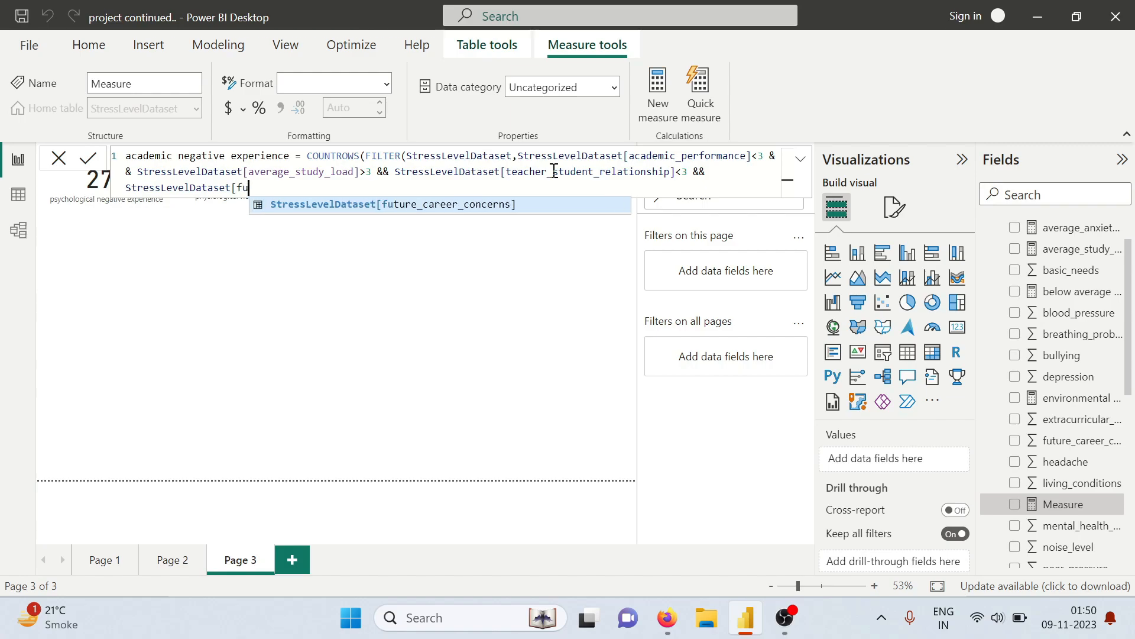
key("Tab")
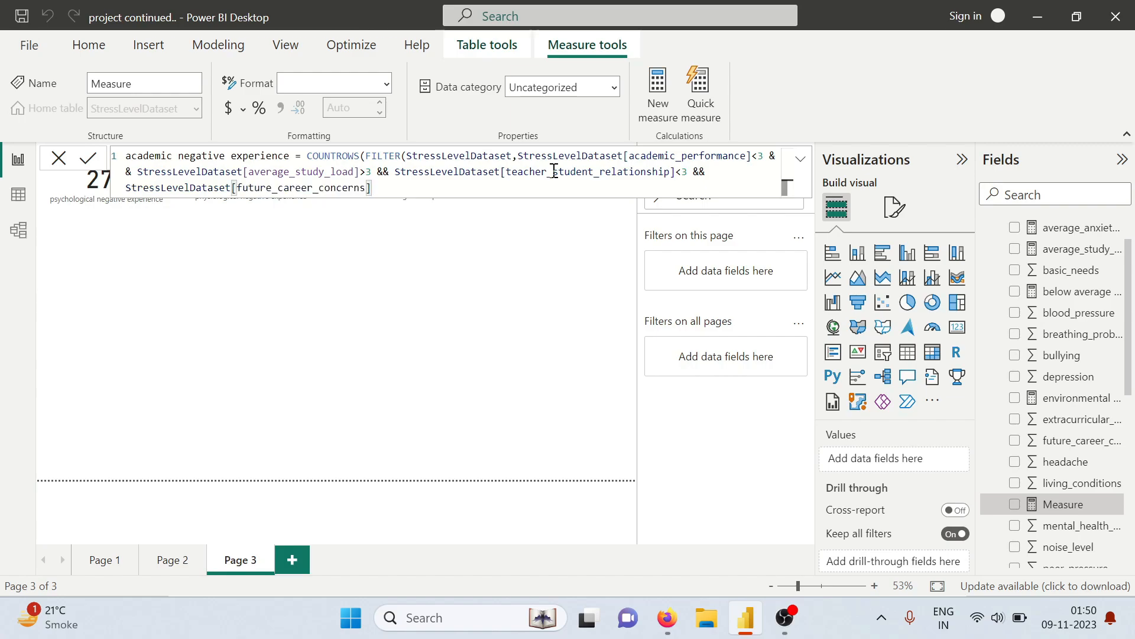
type("<2))")
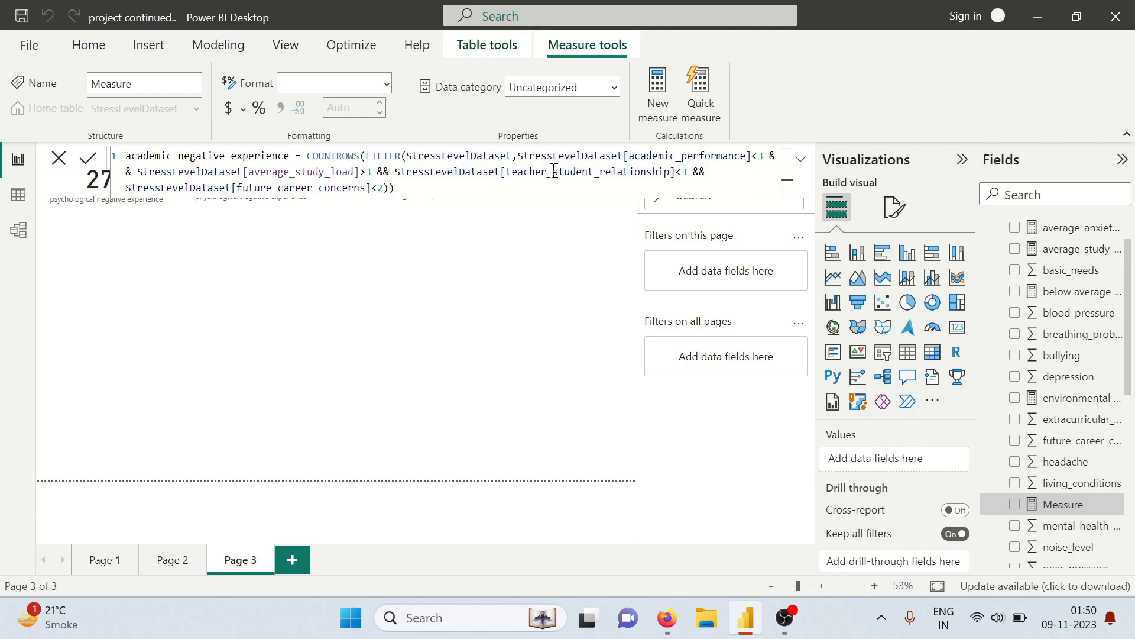
key("Return")
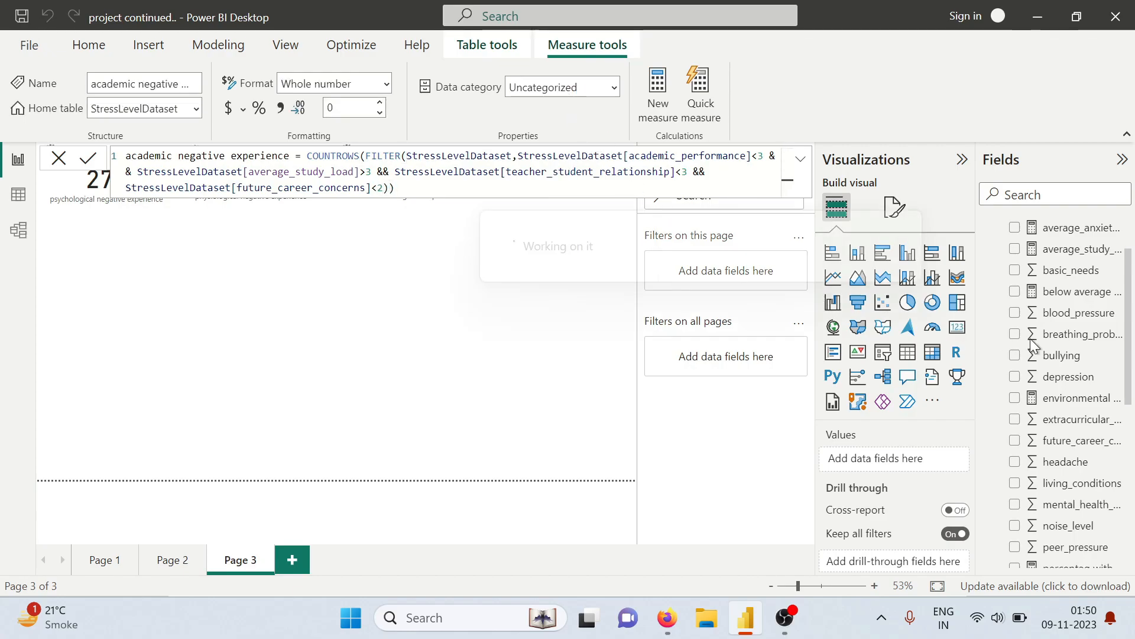
Add the academic negative experience measure to Page 3 as a card beside the environmental negative experience card
scroll(1063, 467, "down", 5)
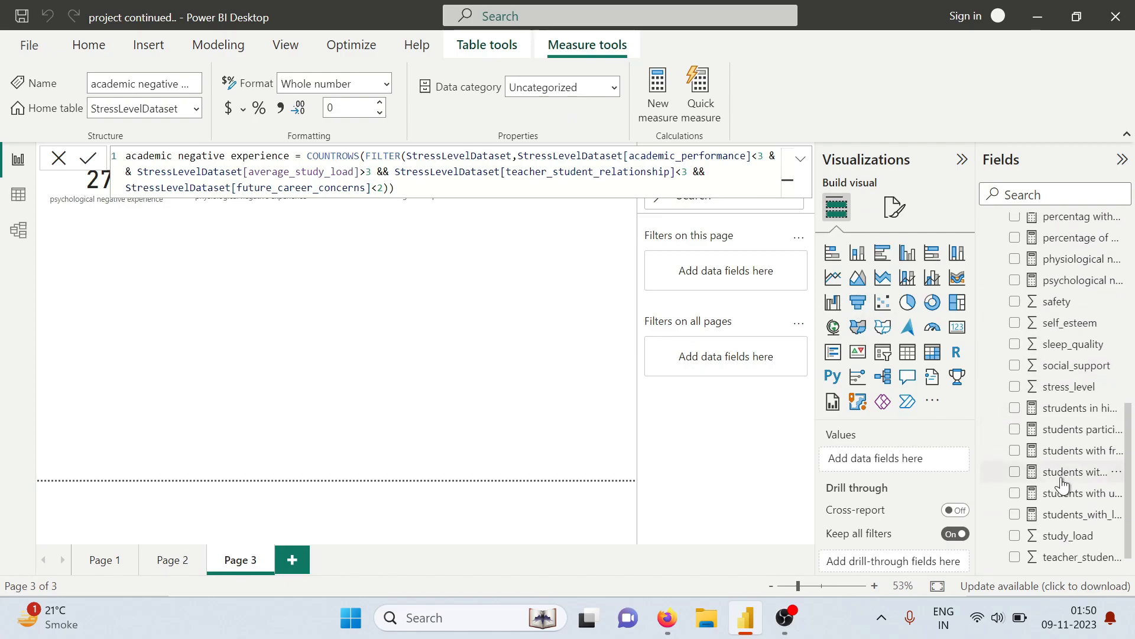
scroll(1063, 485, "up", 10)
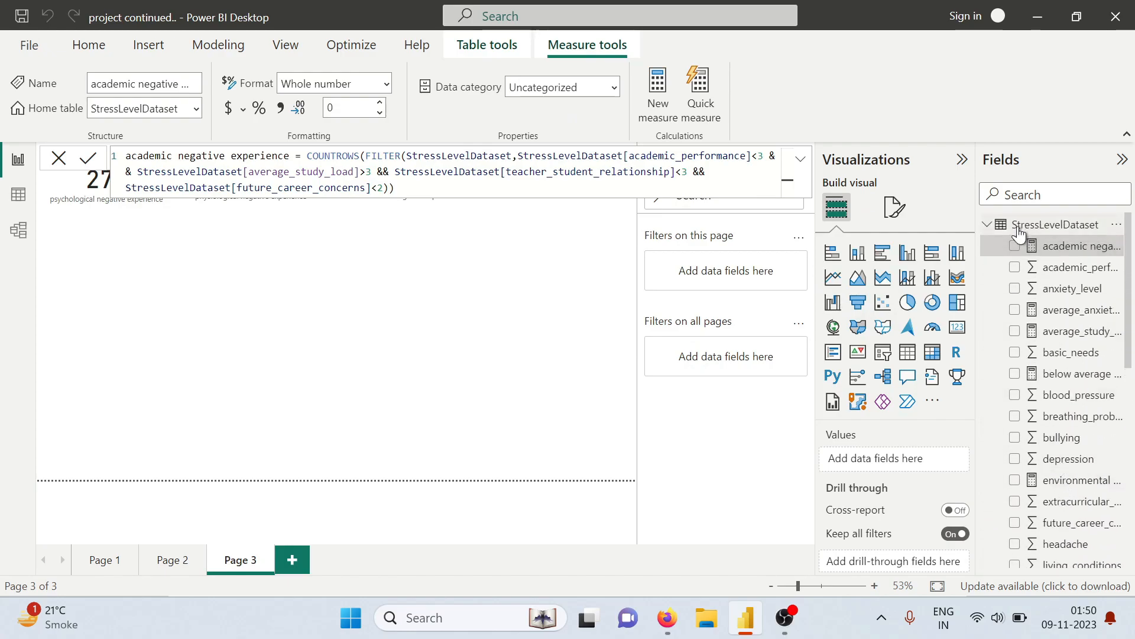
left_click(1015, 248)
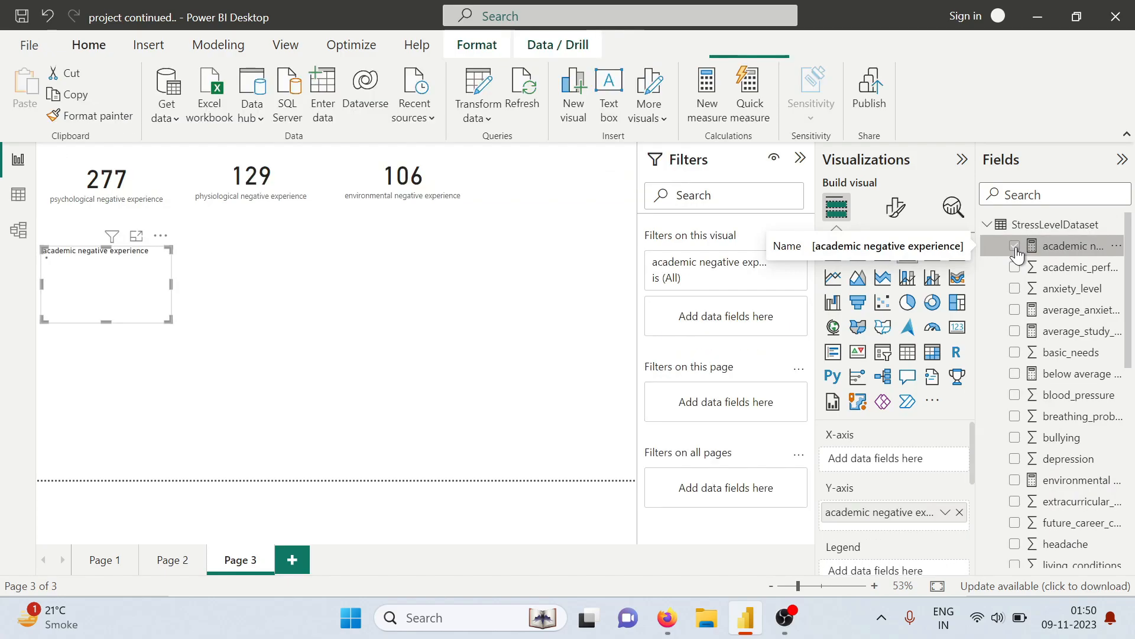
left_click_drag(155, 289, 594, 180)
left_click(958, 329)
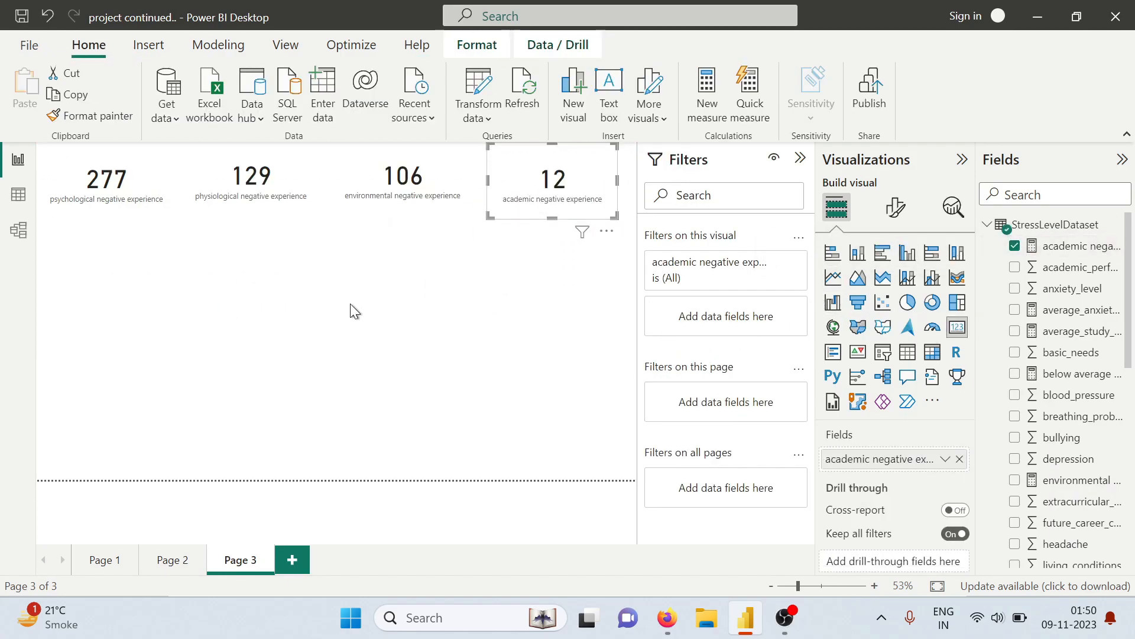
left_click(484, 255)
left_click_drag(544, 203, 544, 200)
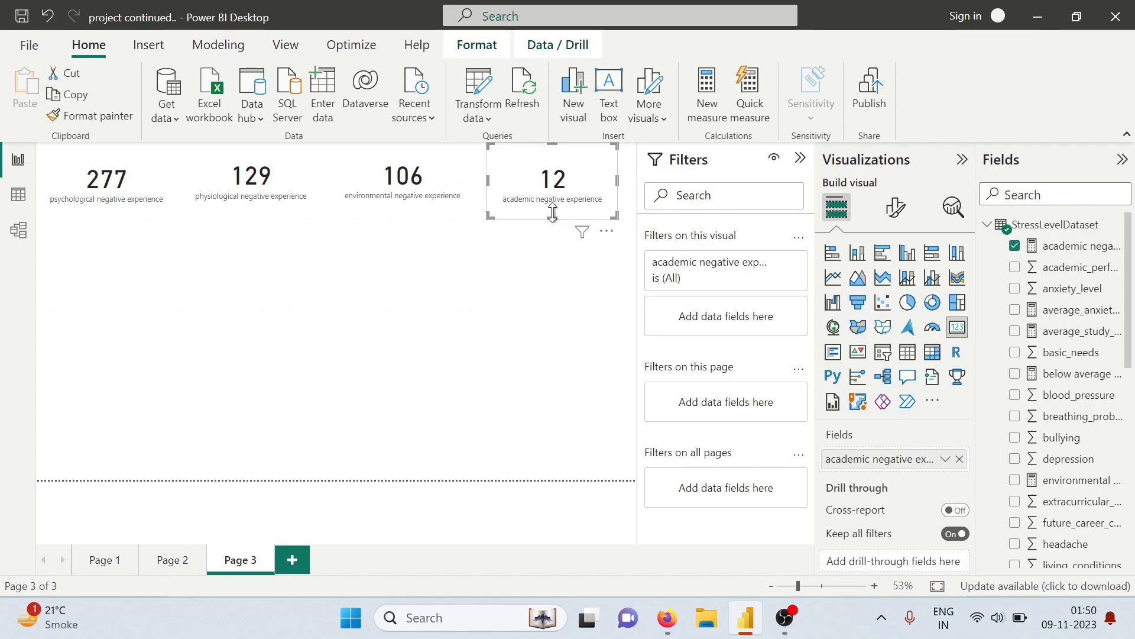
Create a new measure in StressLevelDataset named social negative exp
left_click(215, 291)
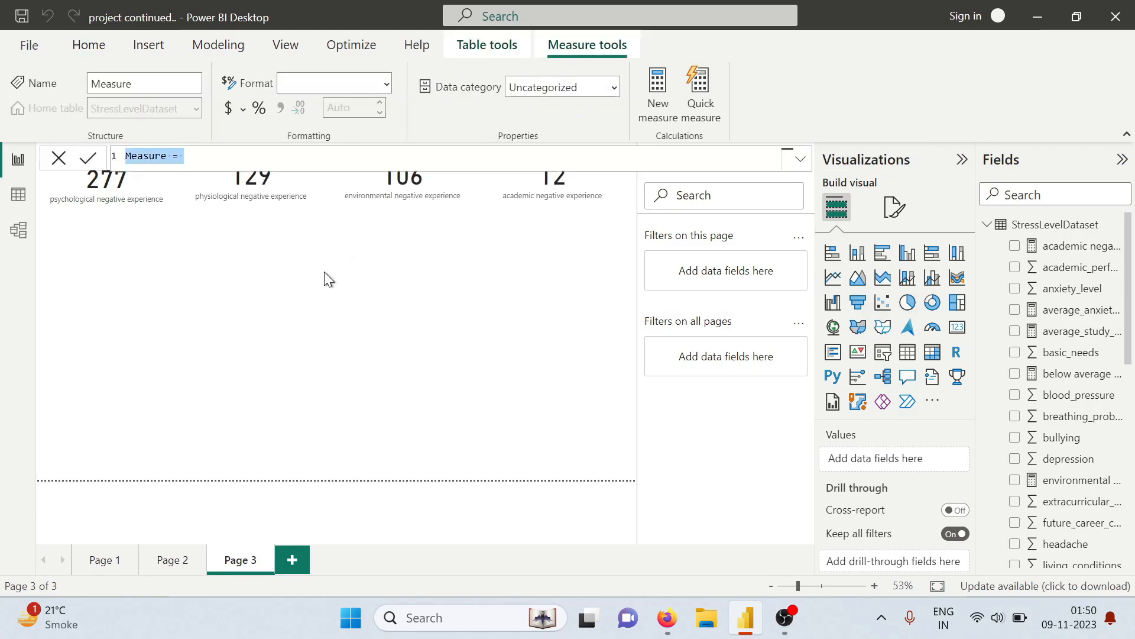
type("social ne")
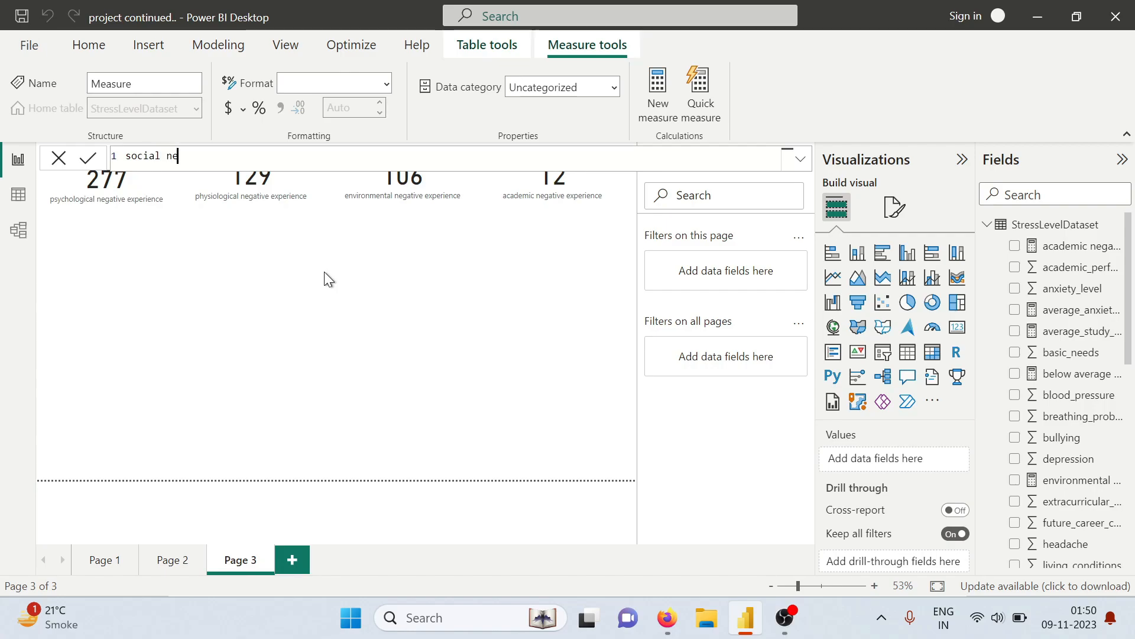
type("gative e")
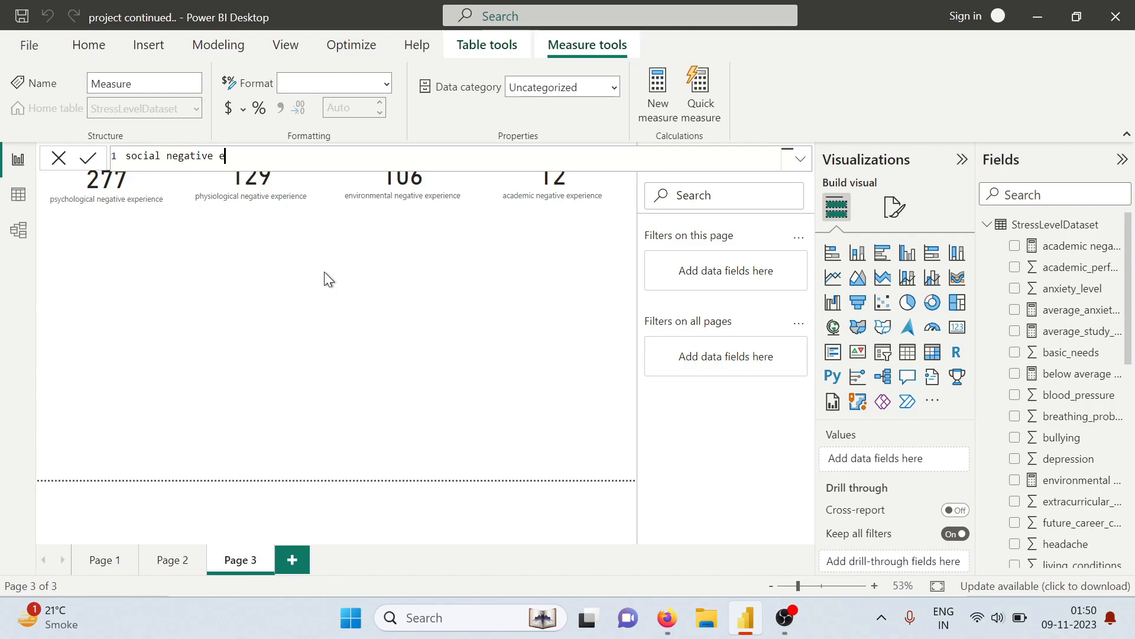
type("xp = co")
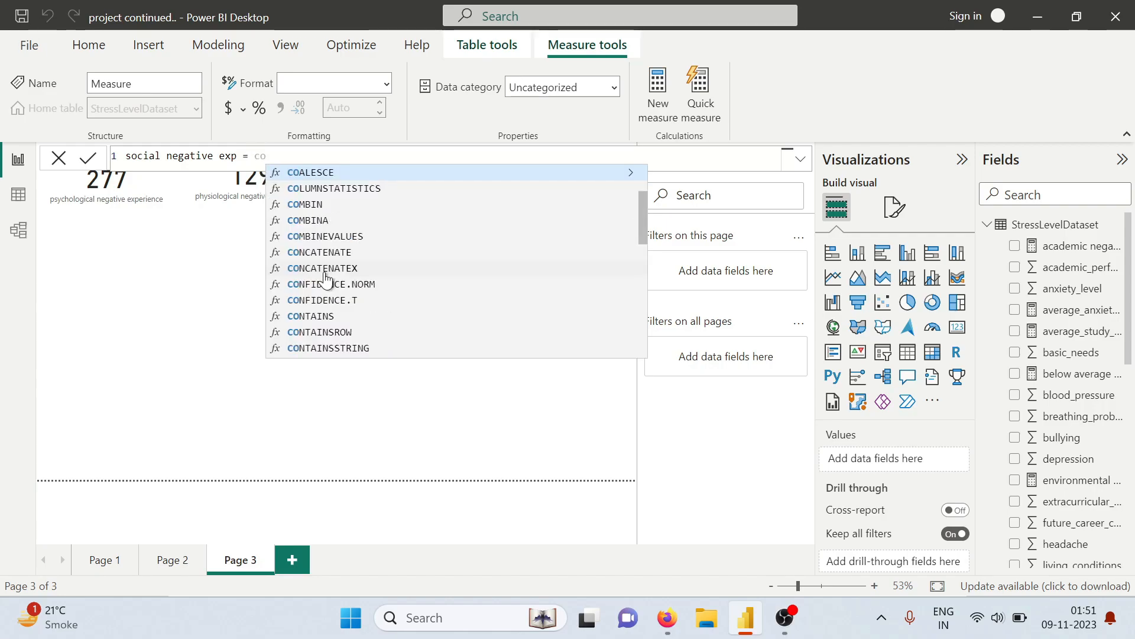
type("untro")
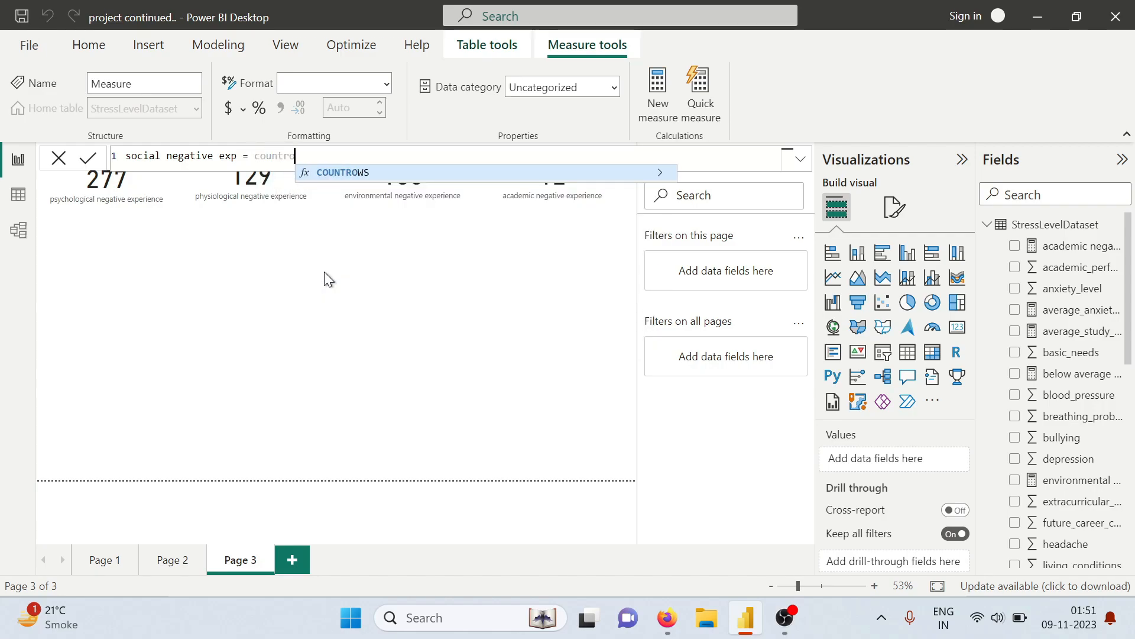
Begin the social measure's formula with COUNTROWS(FILTER(, using StressLevelDataset as the table to filter
key("Tab")
type("fi")
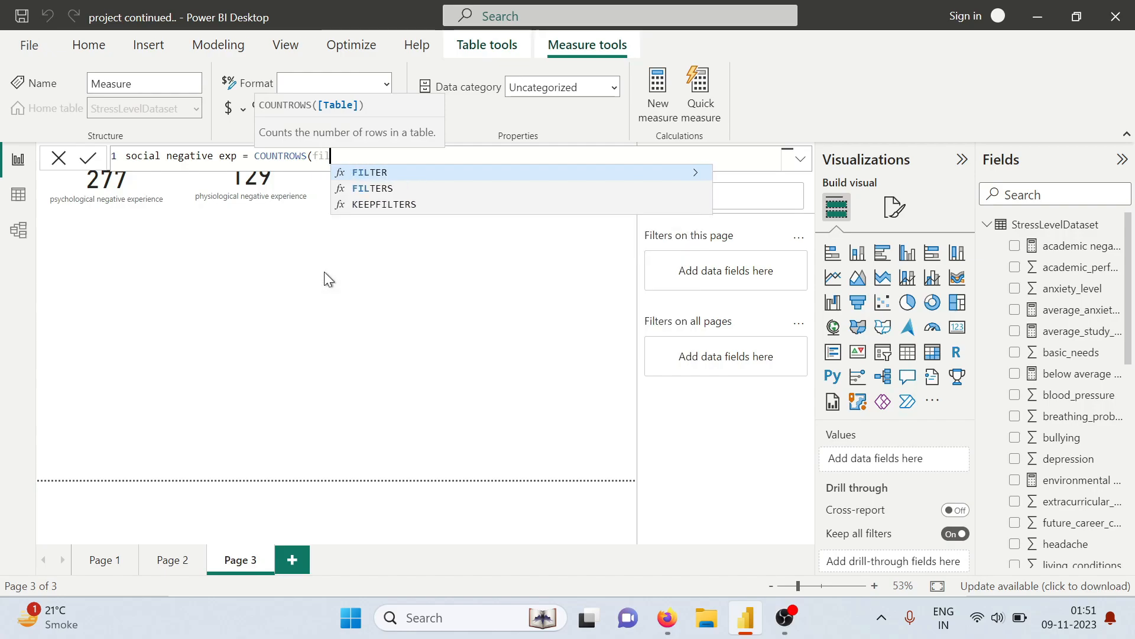
key("Tab")
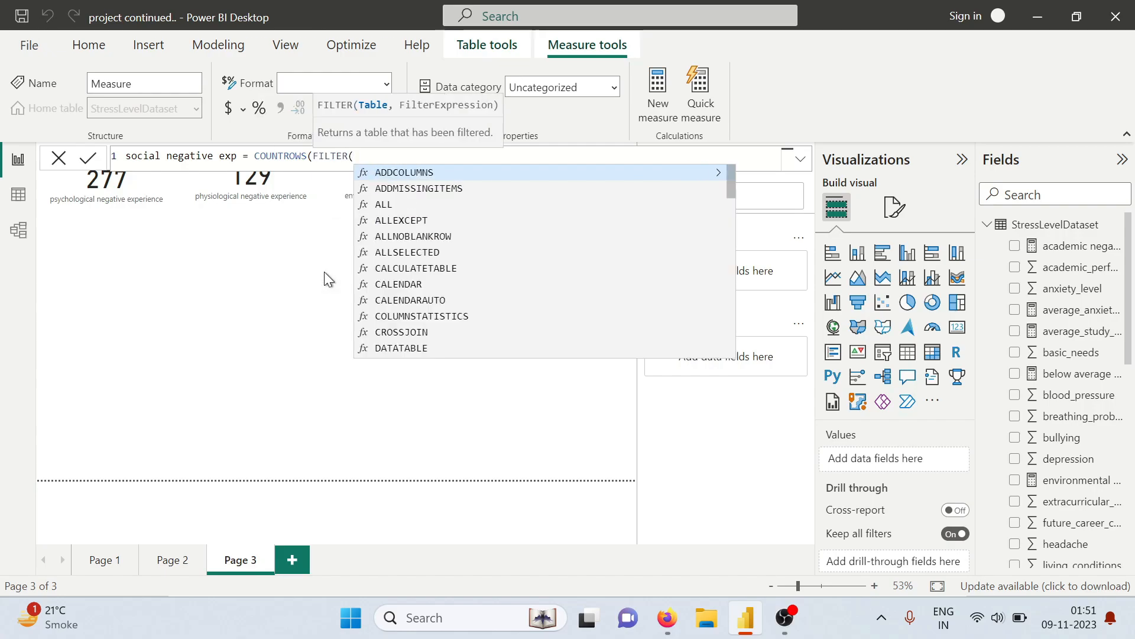
type("str")
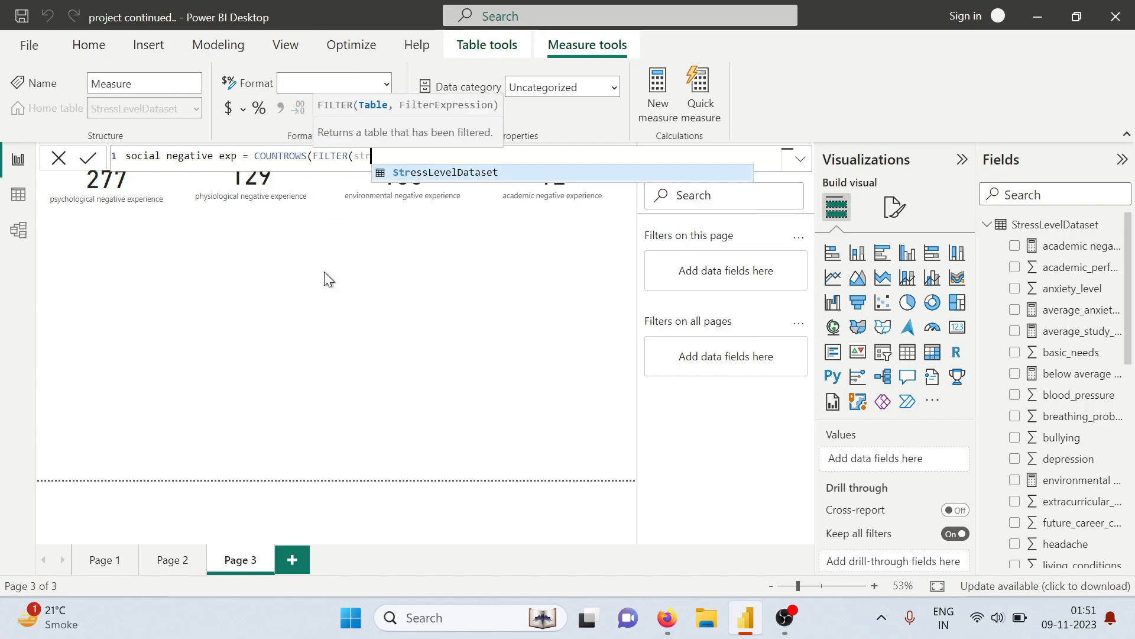
key("Tab")
Add StressLevelDataset[social_support]<1 as the social measure's first filter condition, followed by &&
type(",stre")
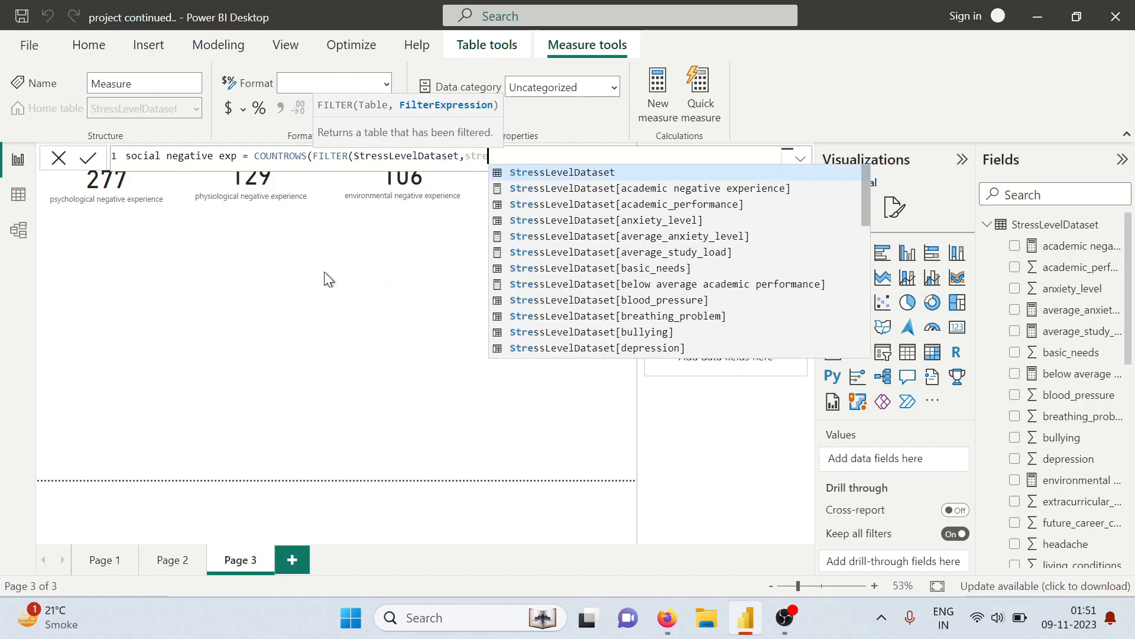
type("ss")
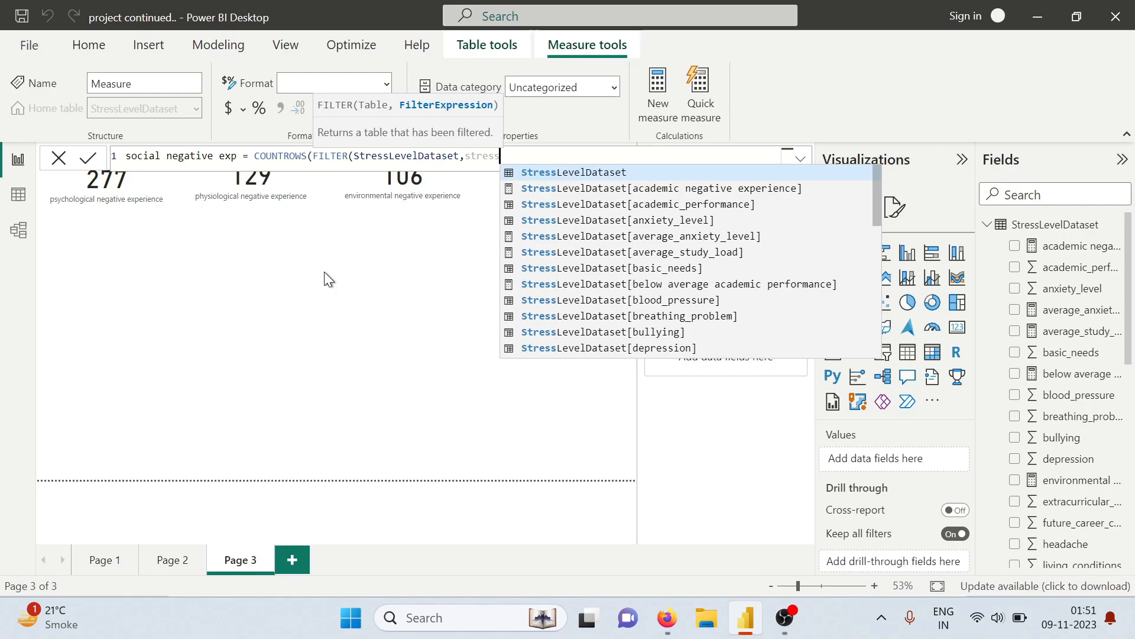
key("Tab")
type("[")
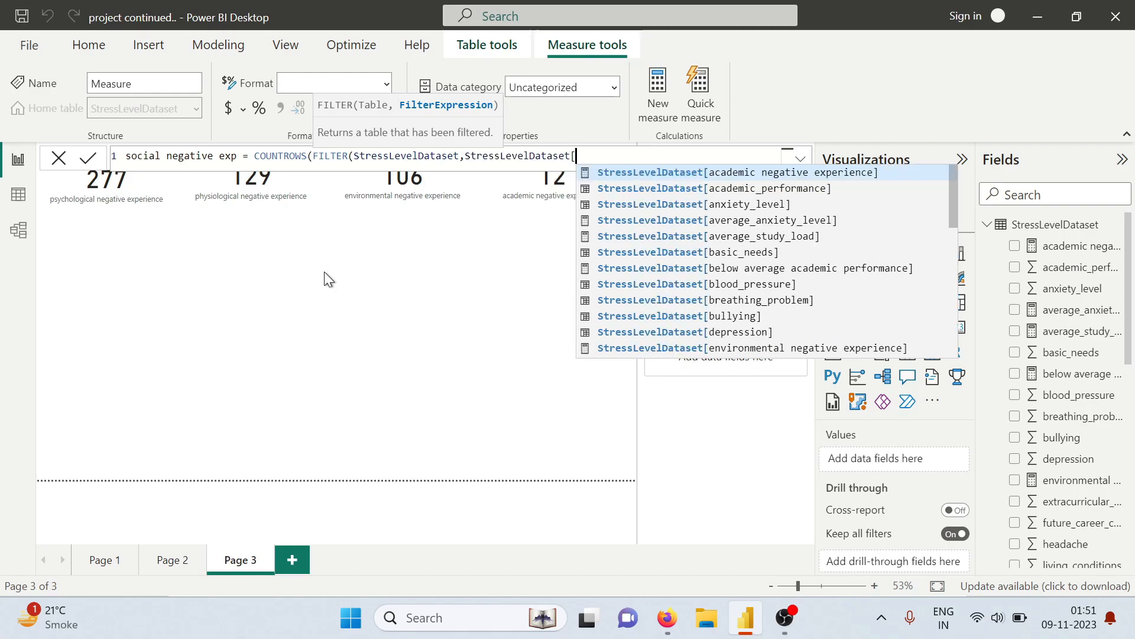
type("socil")
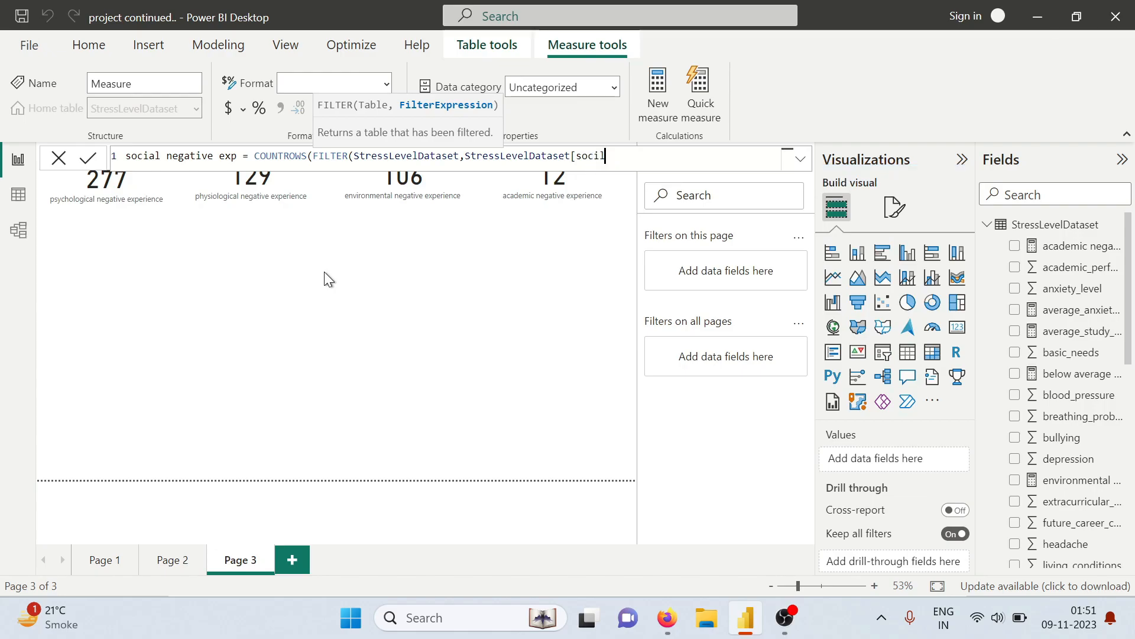
key("BackSpace")
key("Tab")
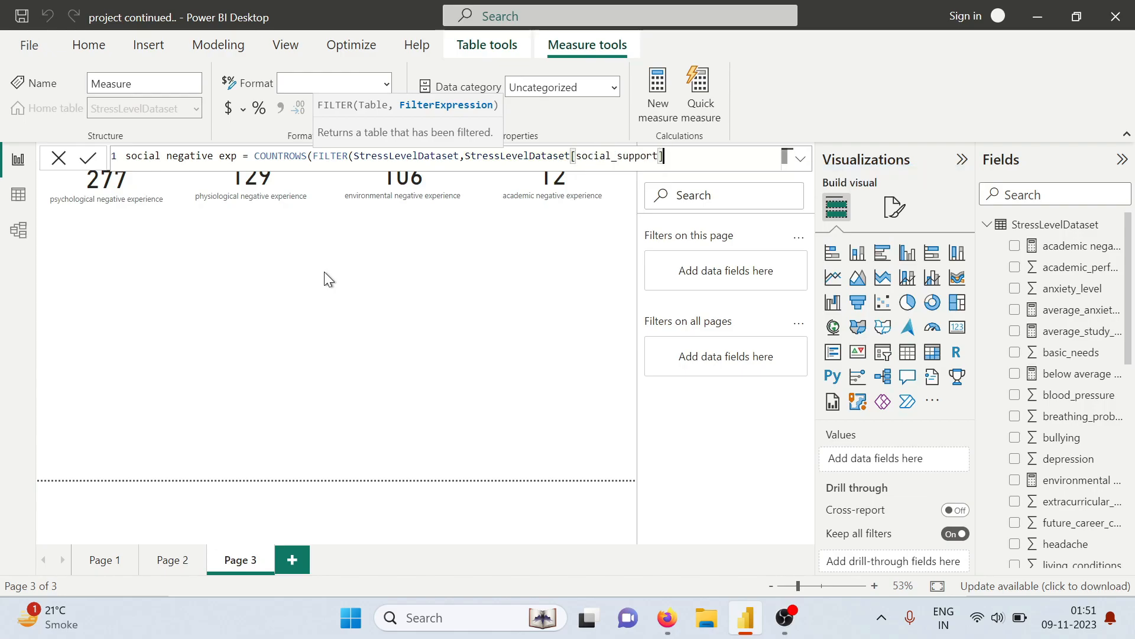
type("<1")
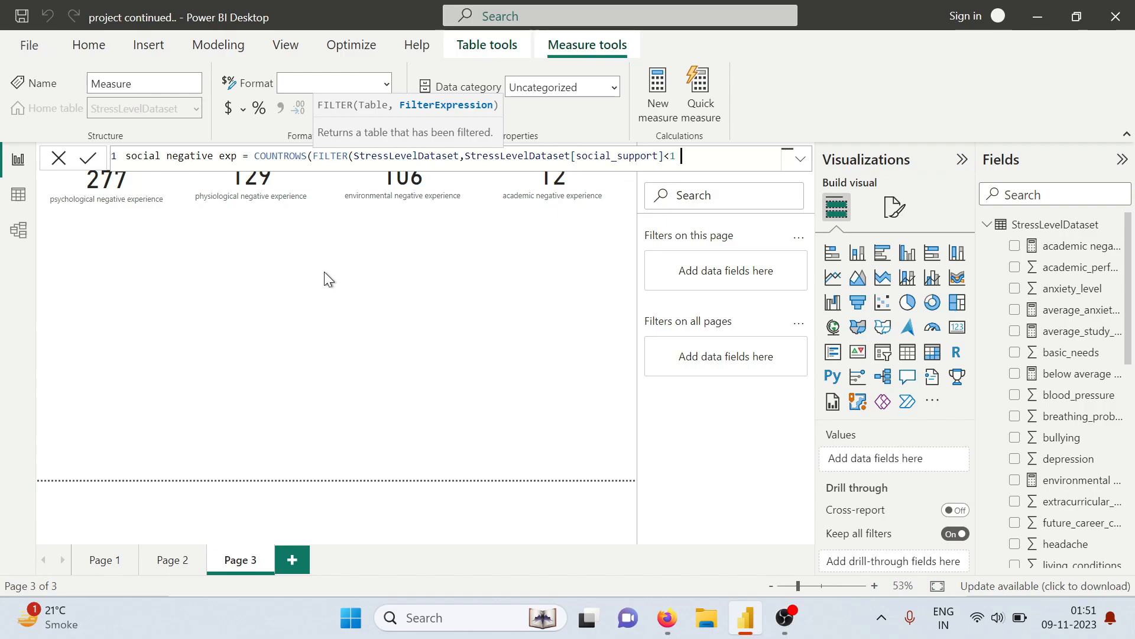
type(" &&")
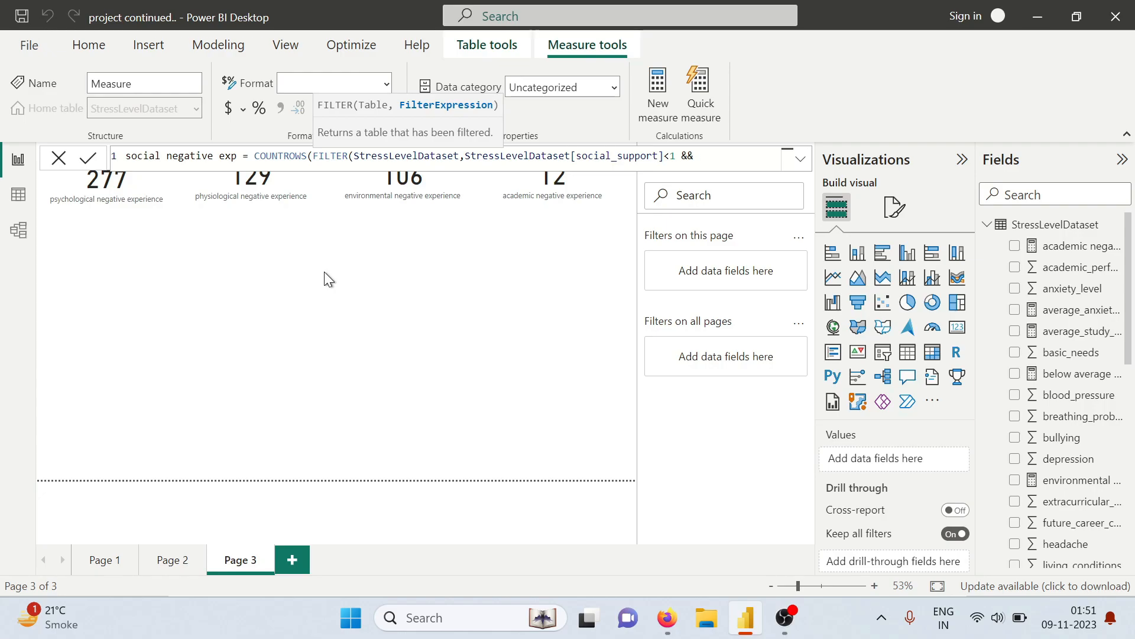
type(" str")
Add StressLevelDataset[peer_pressure]>3 as the second filter condition of the social measure
key("Tab")
type("[")
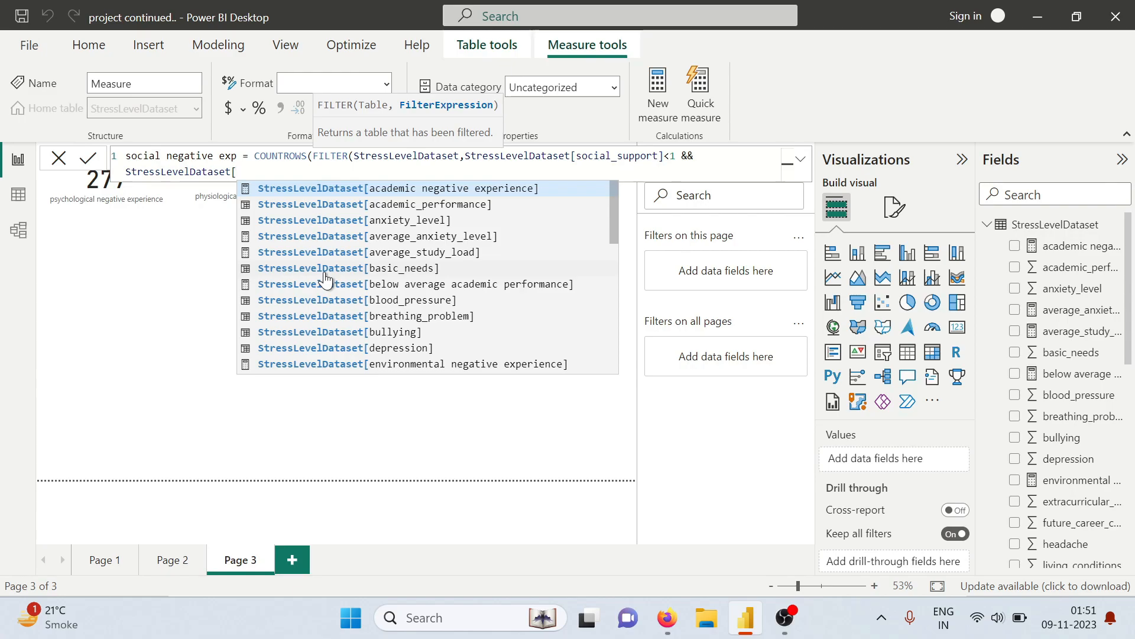
type("pe")
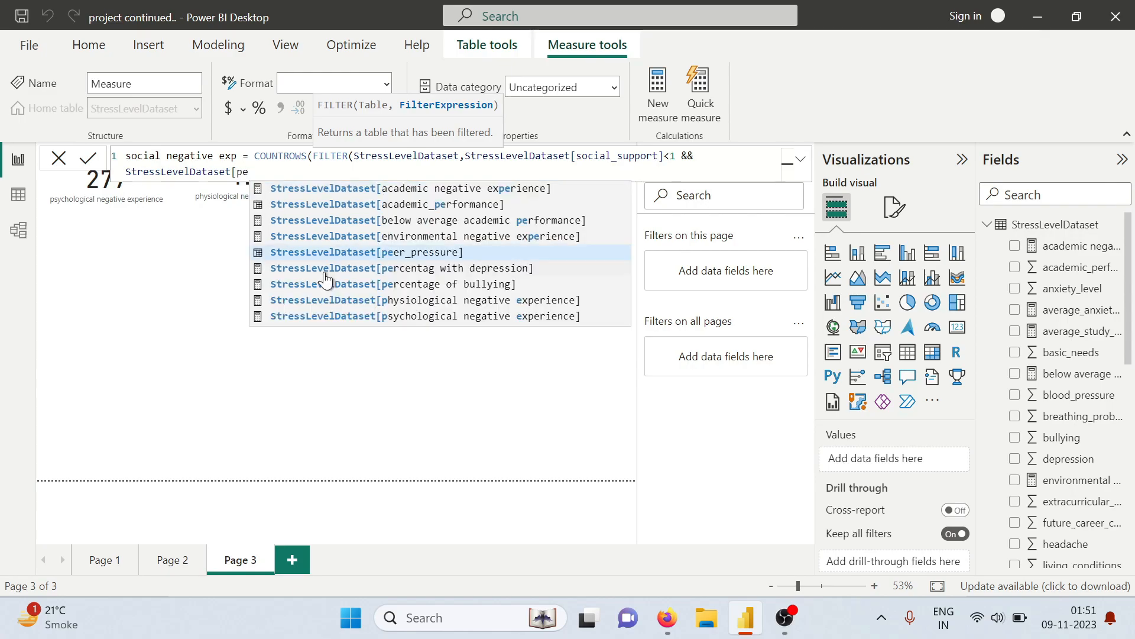
type("er")
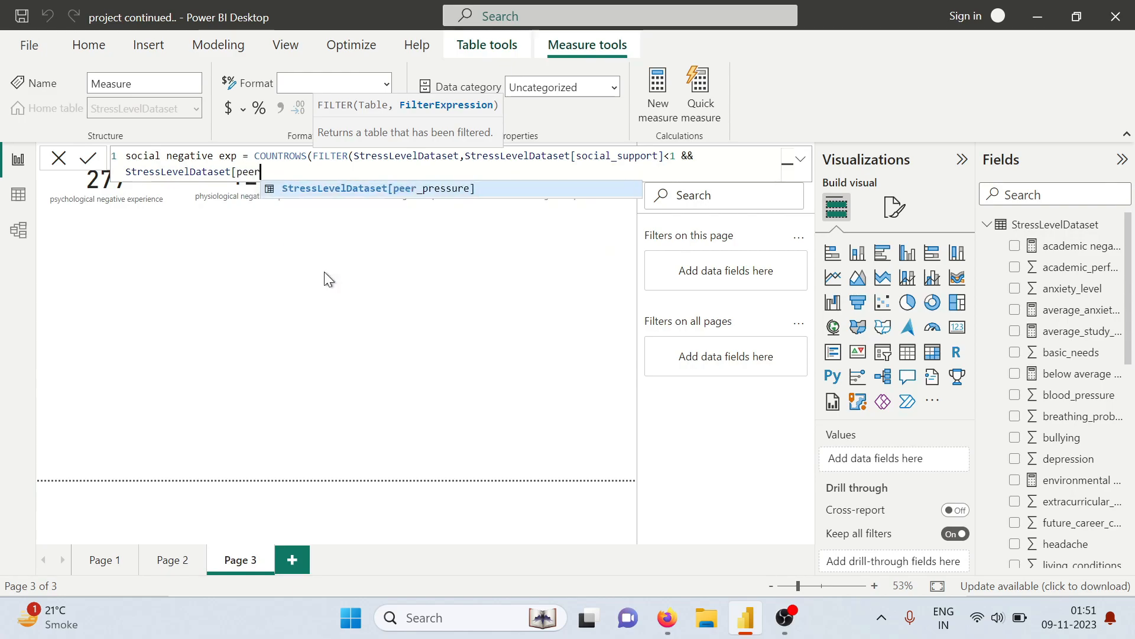
key("Tab")
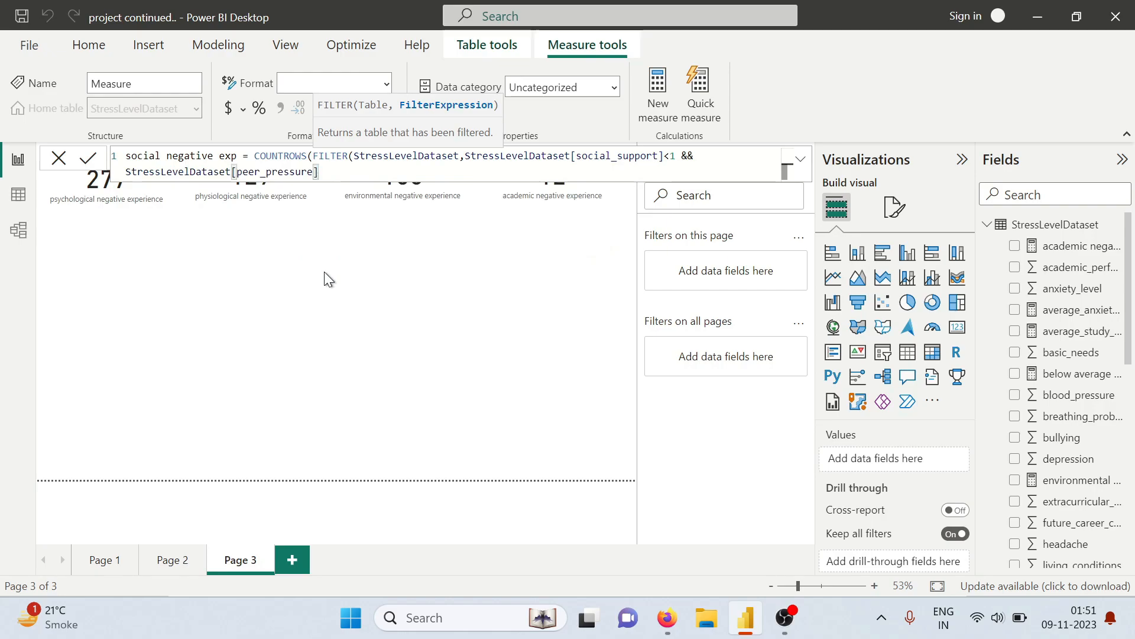
type(">3 && str")
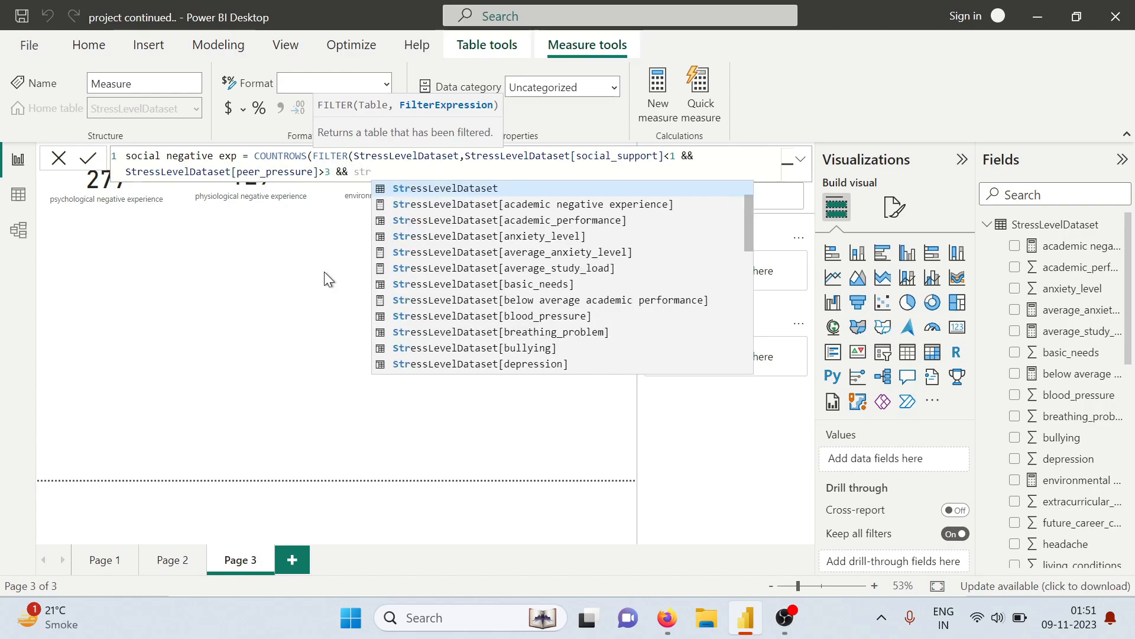
Join the condition StressLevelDataset[extracurricular_activities]<3 to the social measure's filter with &&
key("Tab")
type("[")
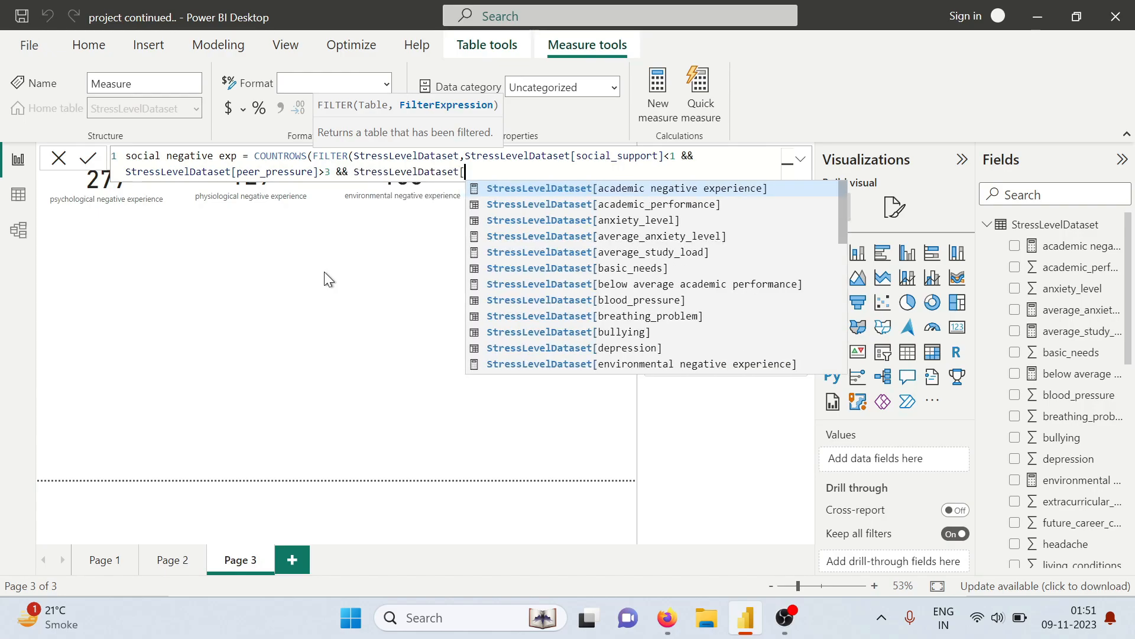
type("ex")
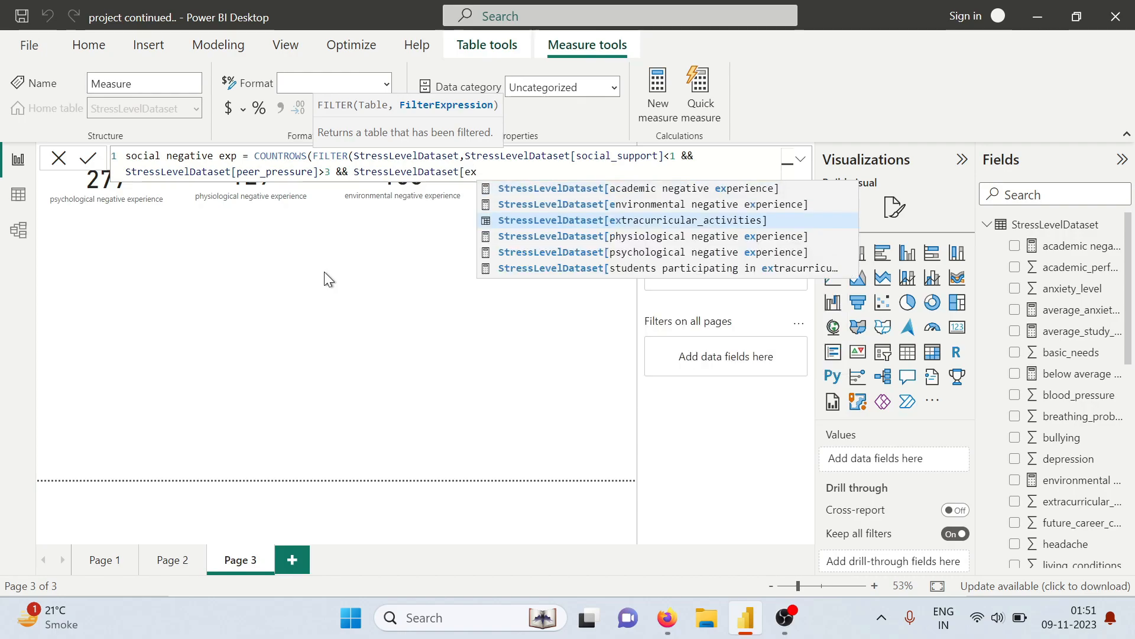
key("Tab")
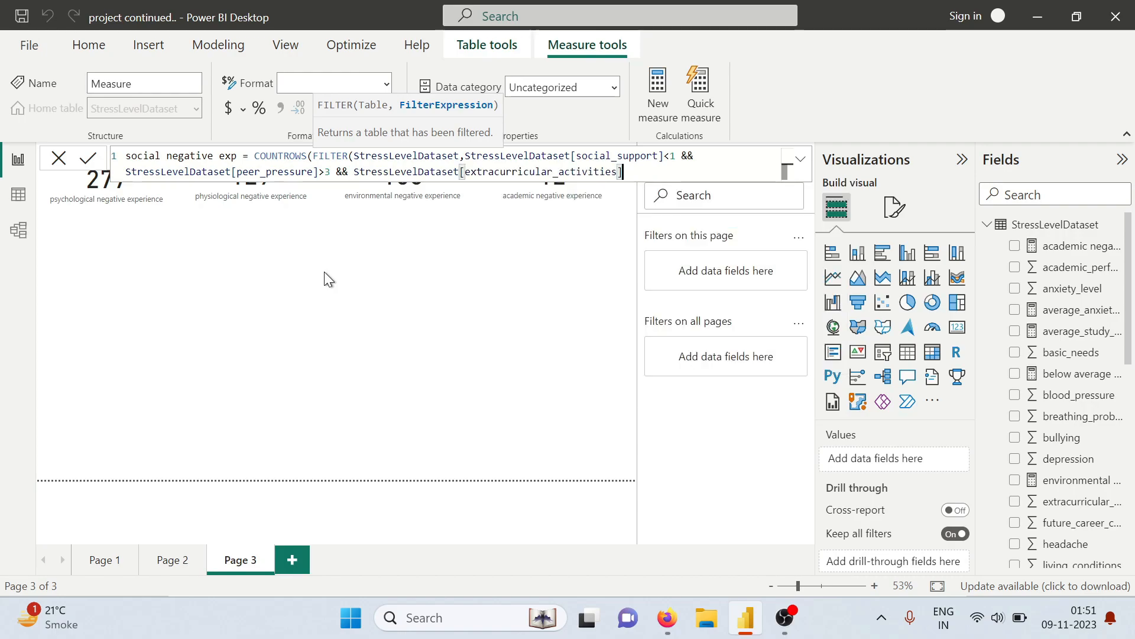
type("<3 ")
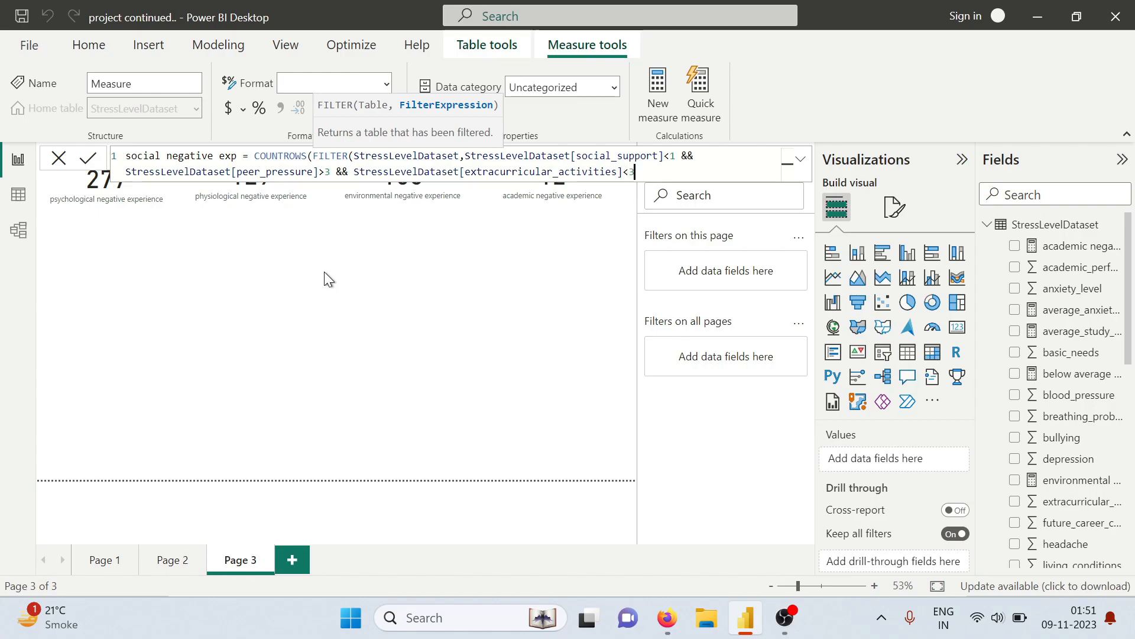
type("&& sr")
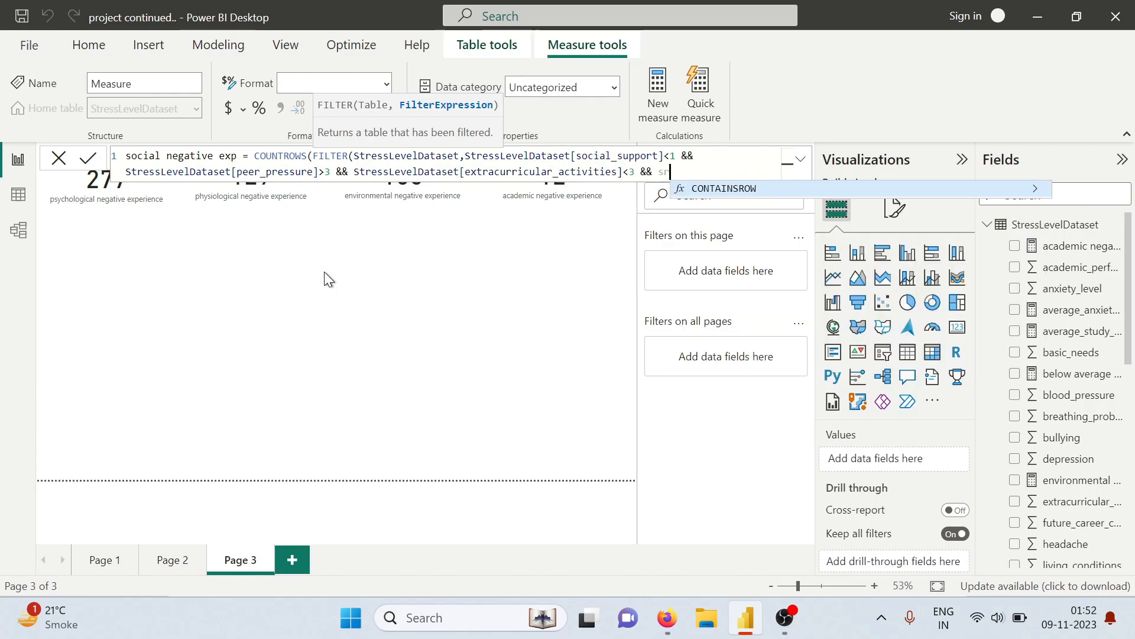
Add StressLevelDataset[bullying]>2 with && as the social measure's last filter condition, then close and commit the formula
key("BackSpace")
type("tre")
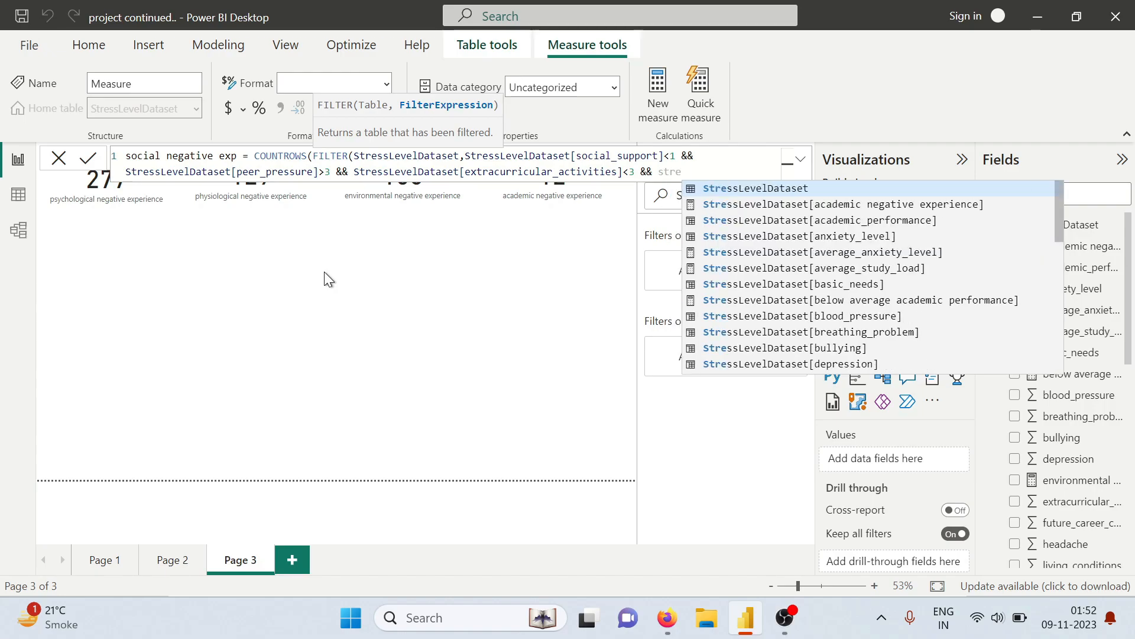
type("ssLevelDataset")
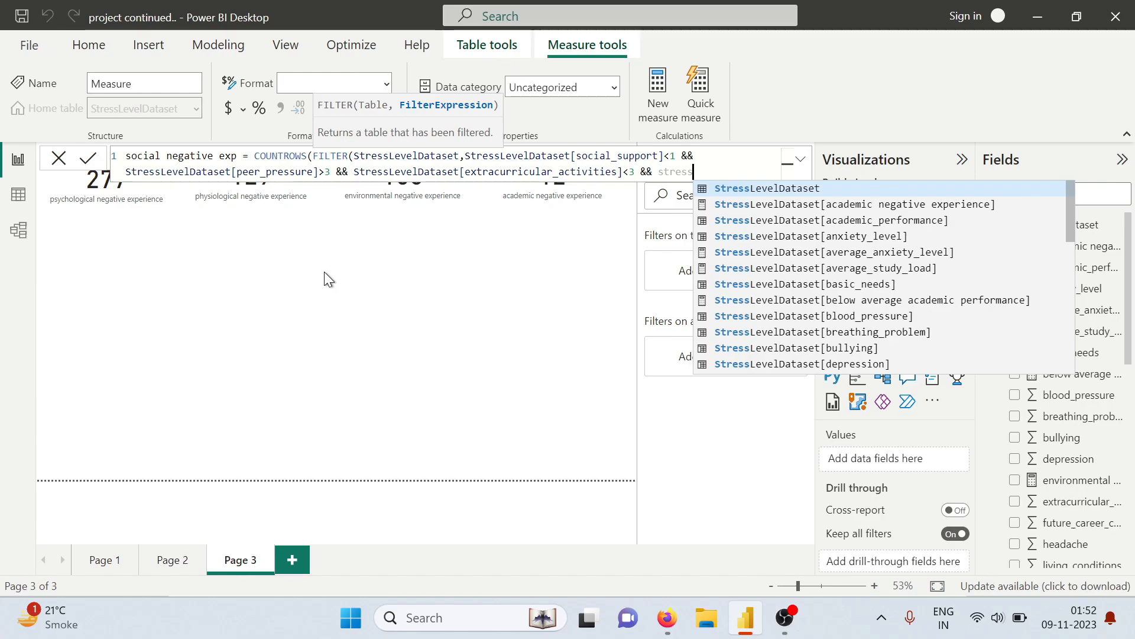
key("Tab")
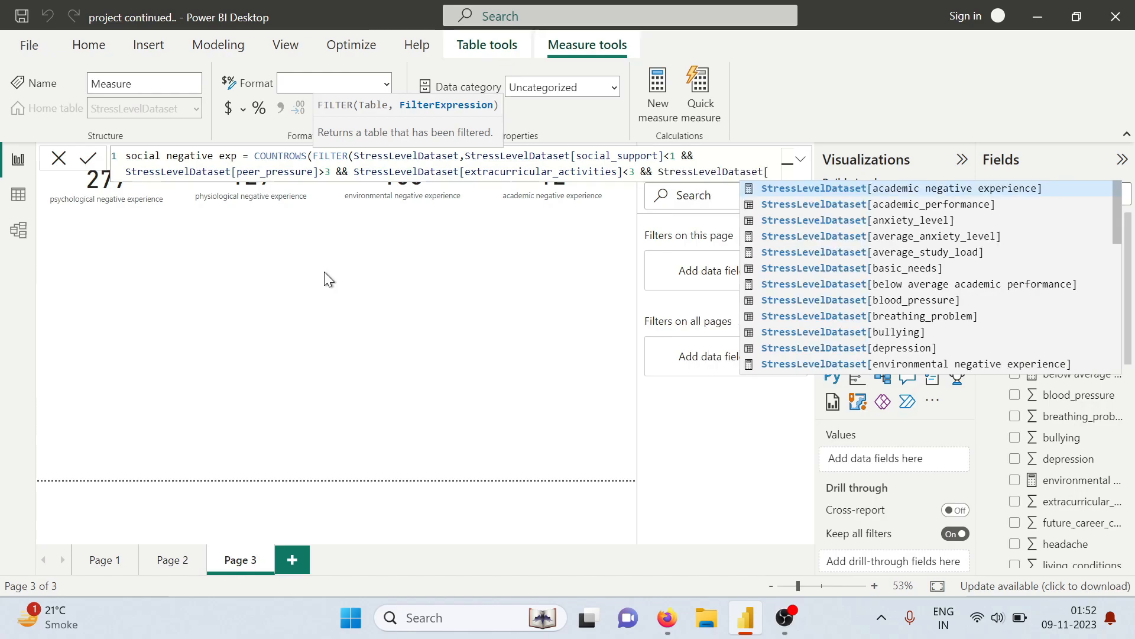
type("bul")
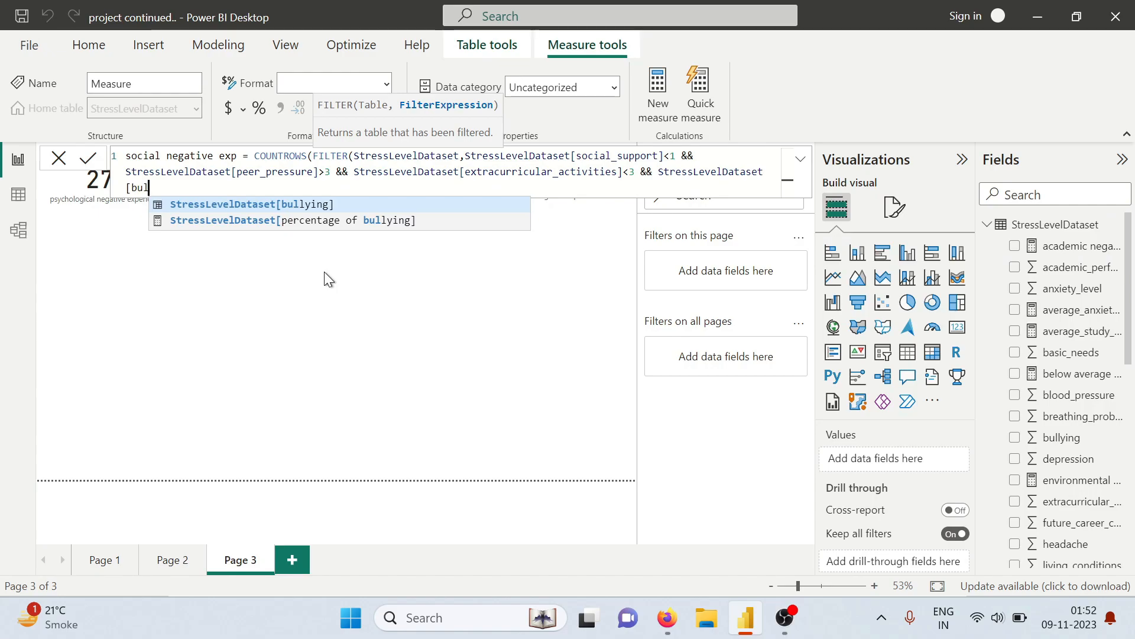
key("Tab")
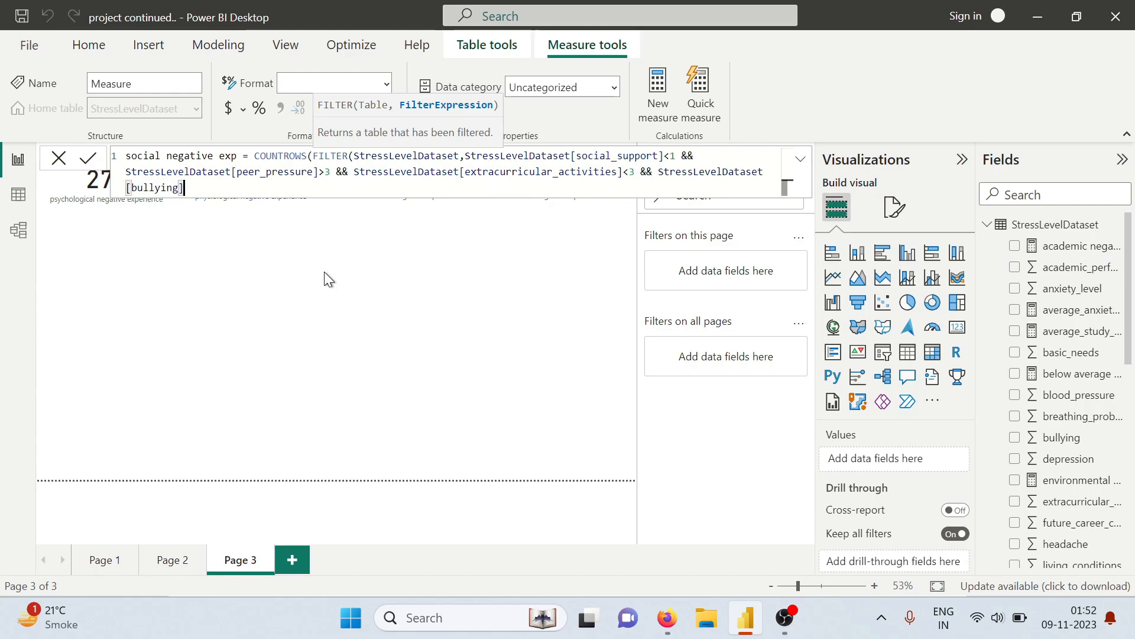
type(">2")
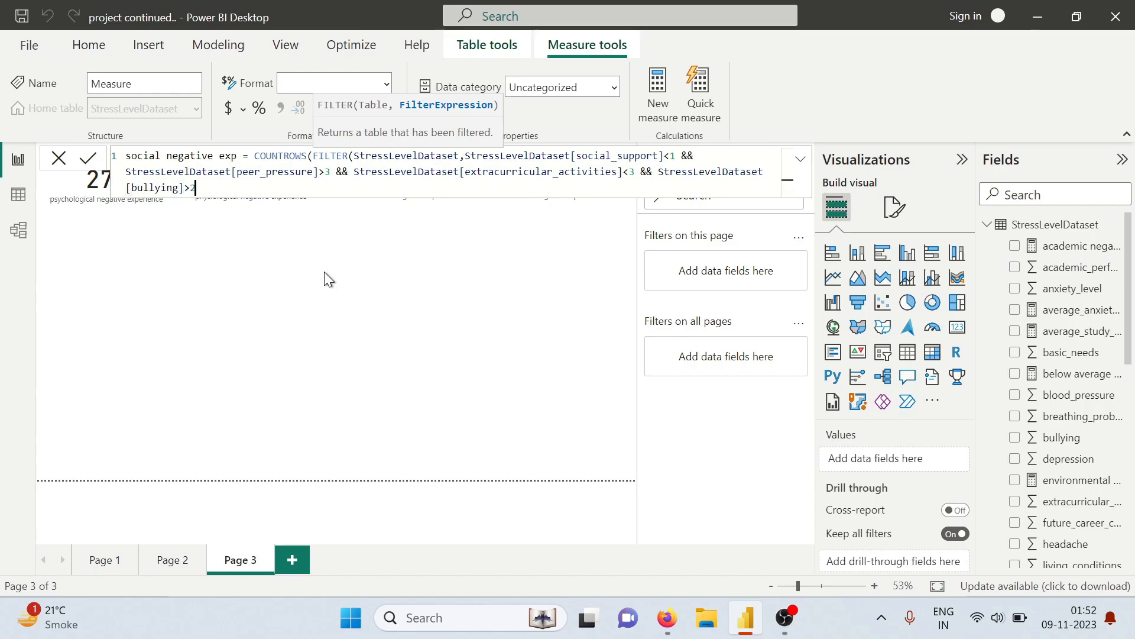
type("))")
key("Return")
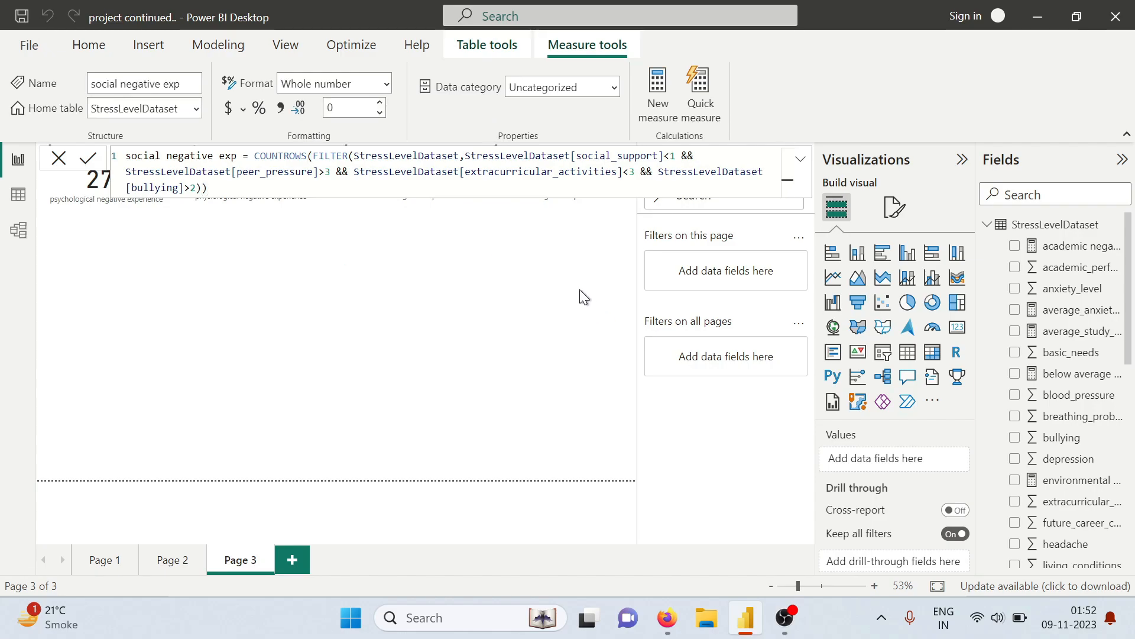
Show the social negative exp measure as a card on Page 3, below the psychological negative experience card
scroll(1072, 385, "down", 8)
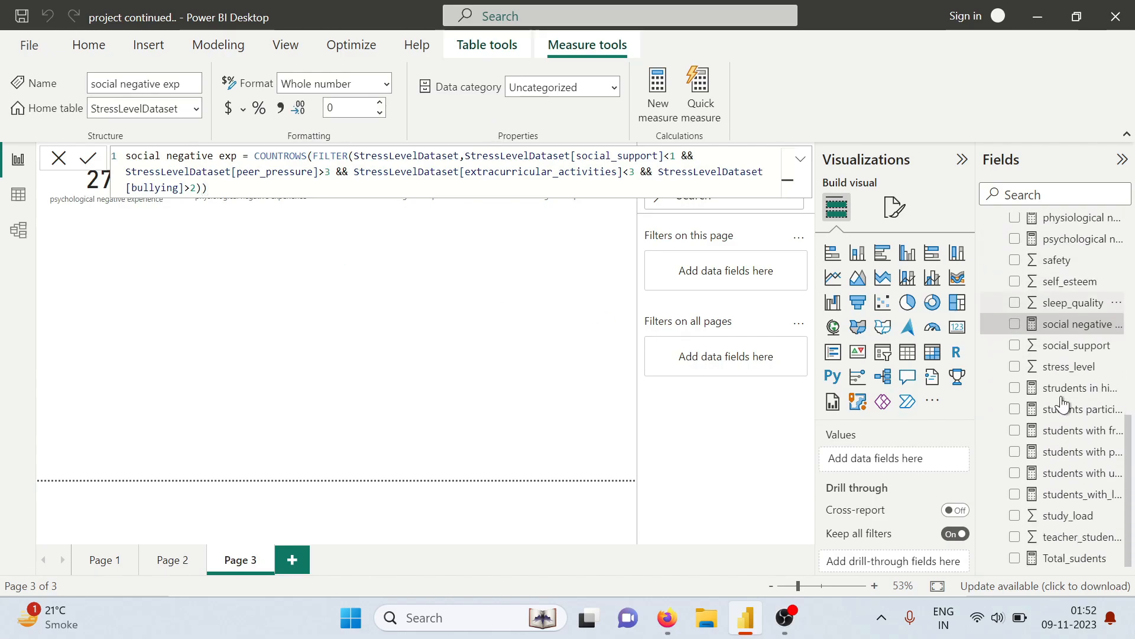
left_click(1015, 323)
left_click(958, 327)
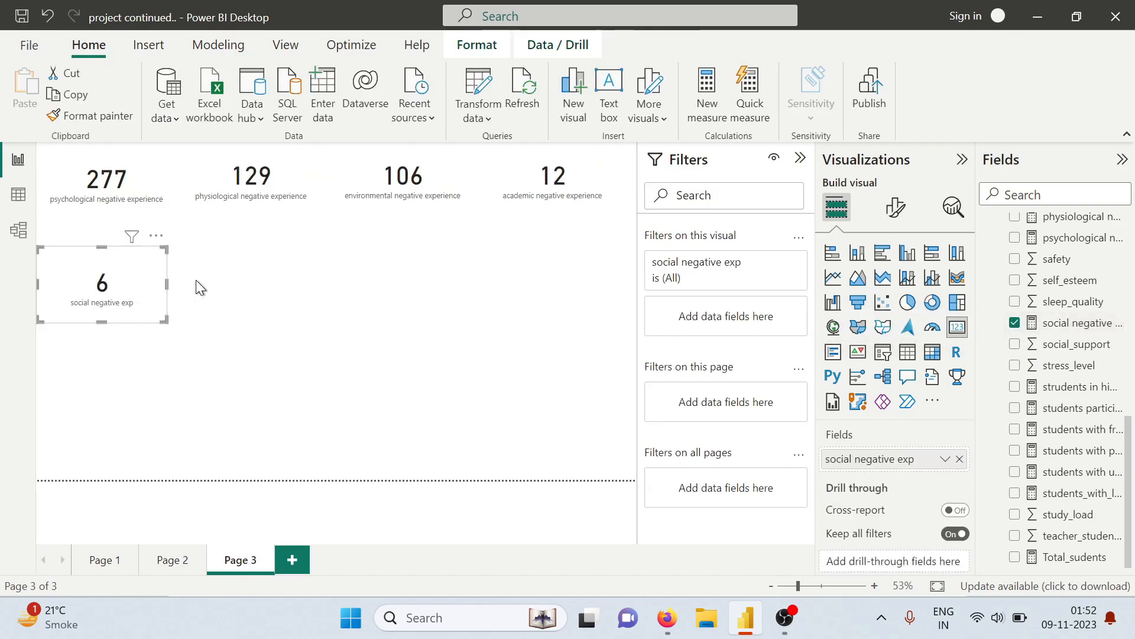
left_click(270, 291)
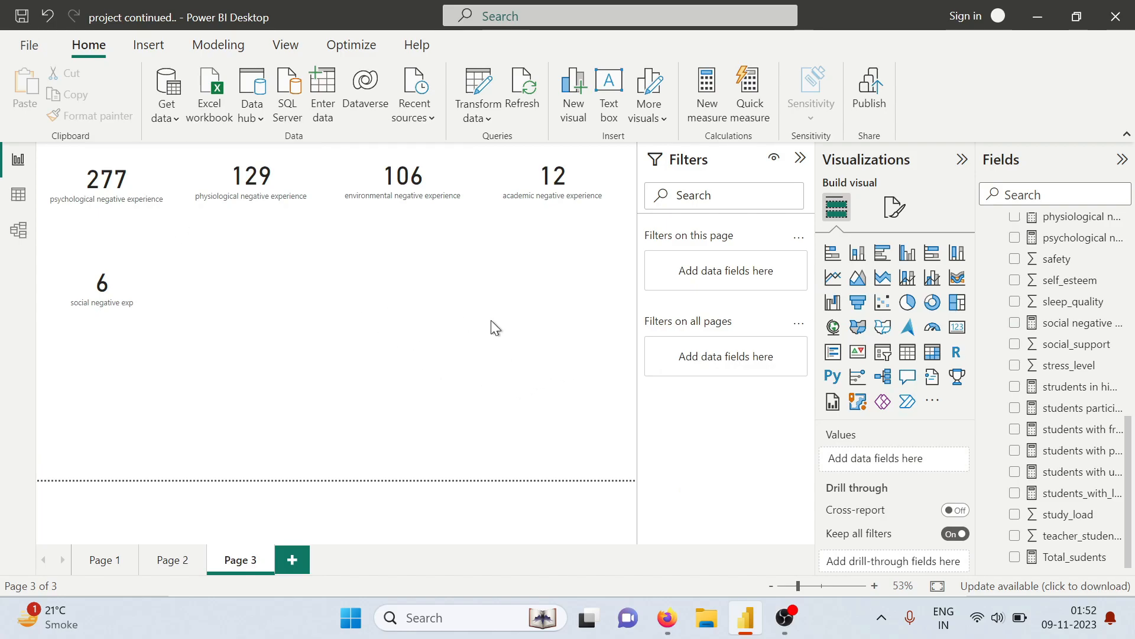
Insert a pie chart beside the social card and enlarge it to fill the space beneath the top row of cards
left_click(908, 314)
left_click_drag(136, 367, 399, 285)
left_click_drag(365, 327, 366, 387)
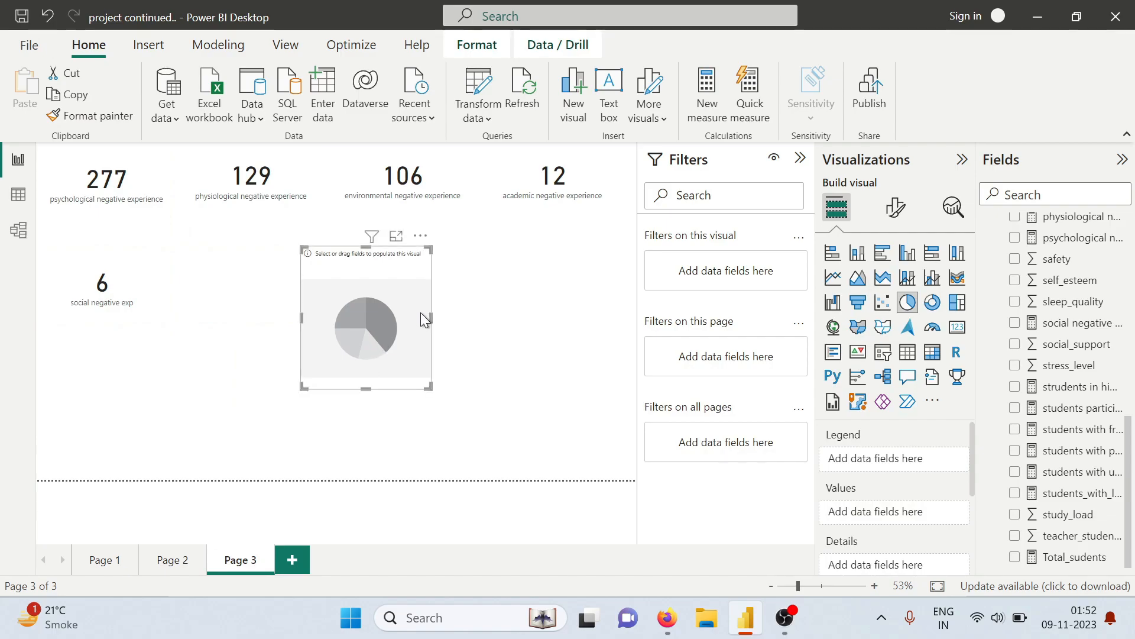
left_click_drag(429, 318, 582, 322)
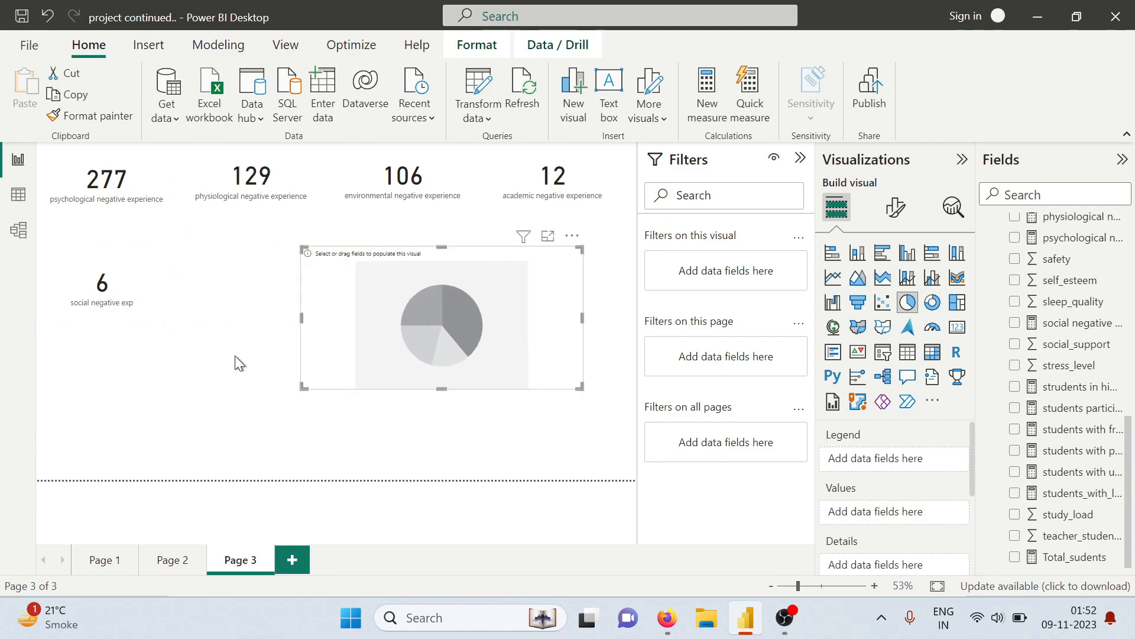
left_click_drag(301, 318, 204, 320)
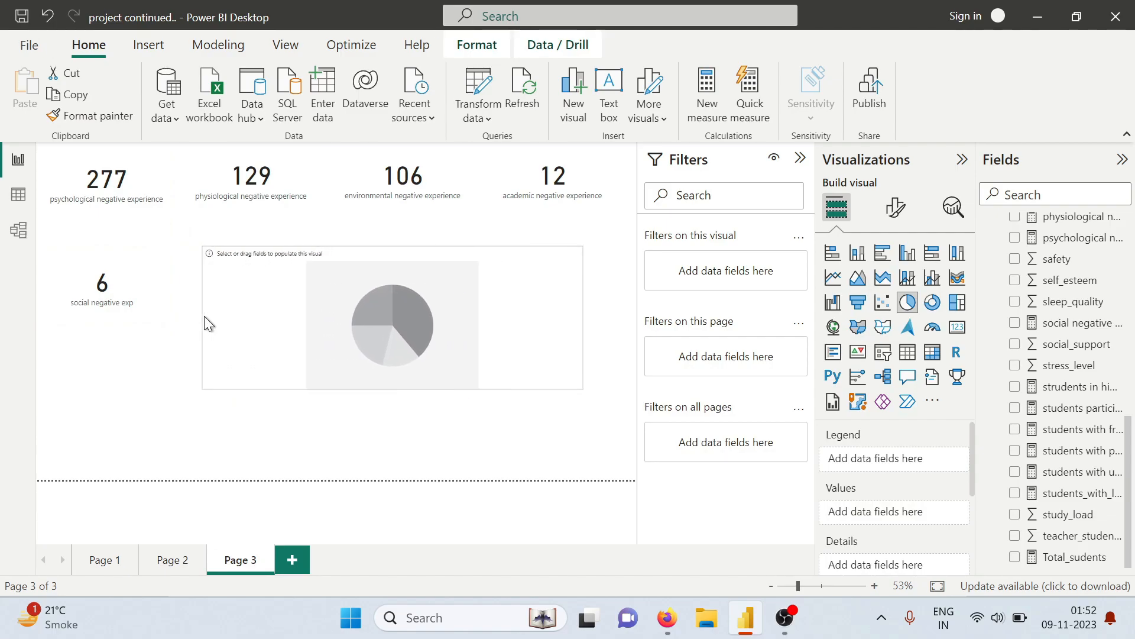
left_click_drag(393, 388, 393, 422)
mouse_move(492, 341)
left_mouse_down()
mouse_move(421, 336)
mouse_move(474, 343)
left_mouse_up()
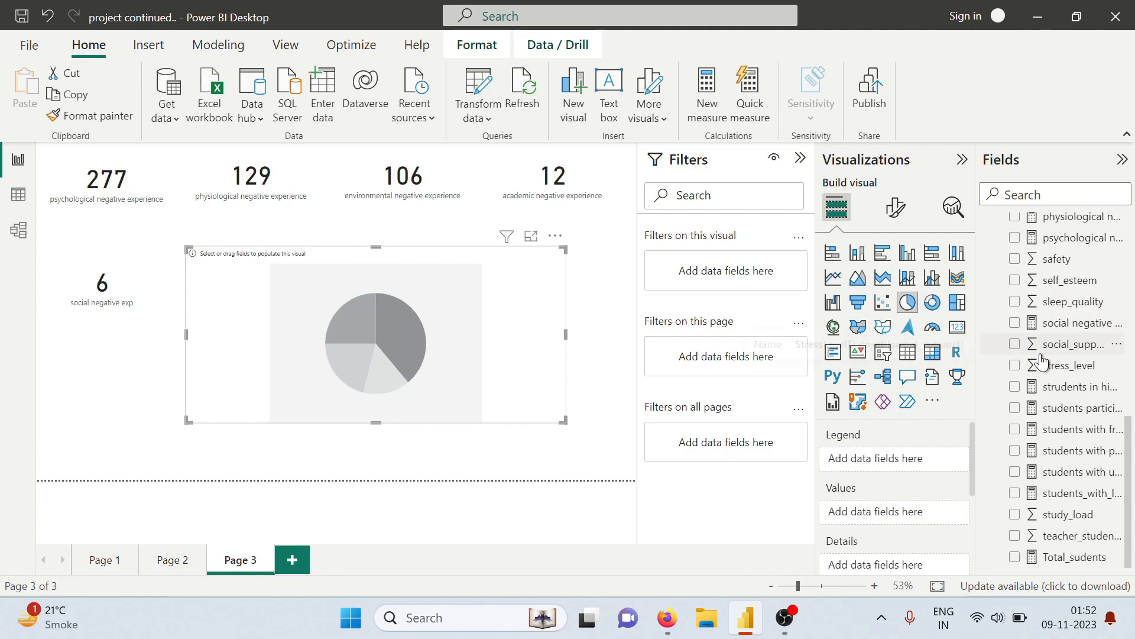
Check the factor question in the tasks PDF, then add psychological and physiological negative experience to the pie chart's values
key("alt+Tab")
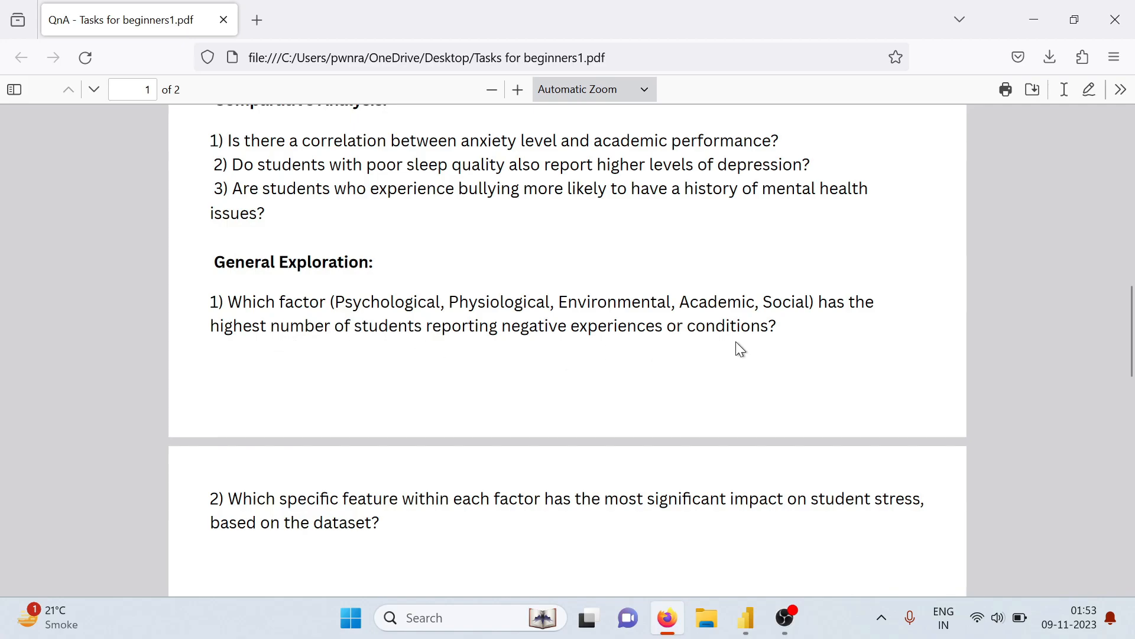
key("alt+Tab")
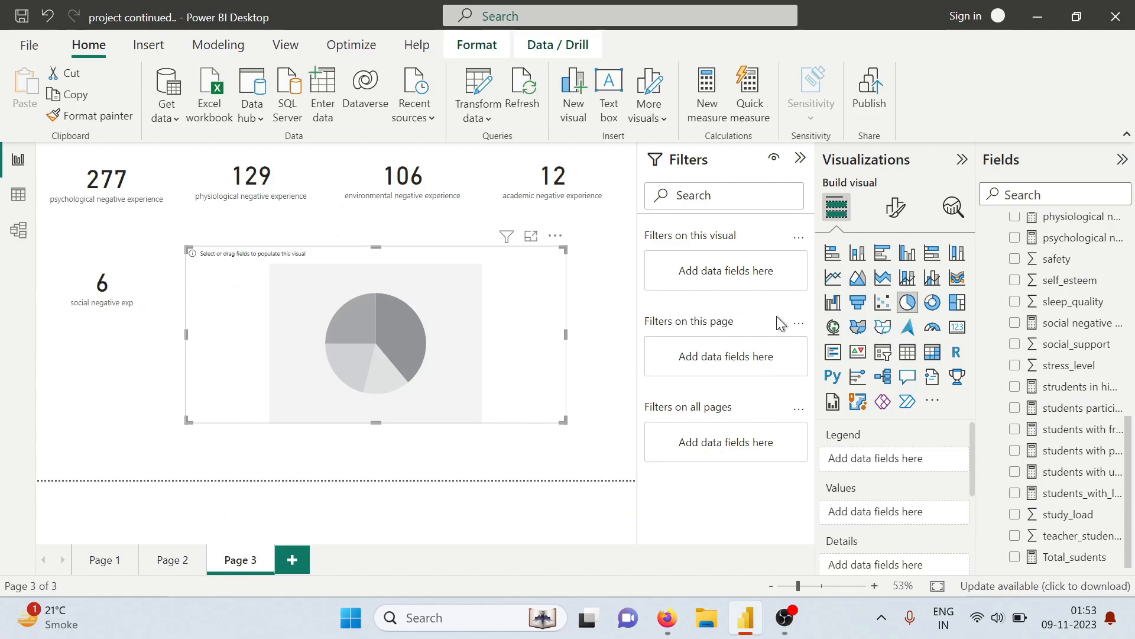
scroll(1056, 391, "up", 2)
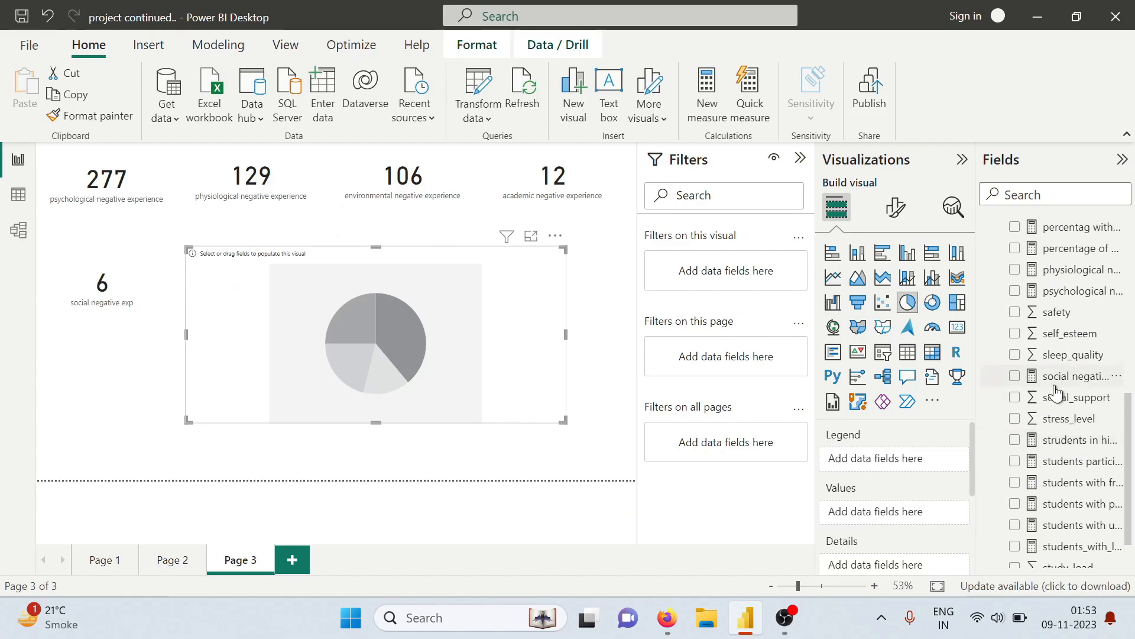
scroll(1057, 390, "down", 2)
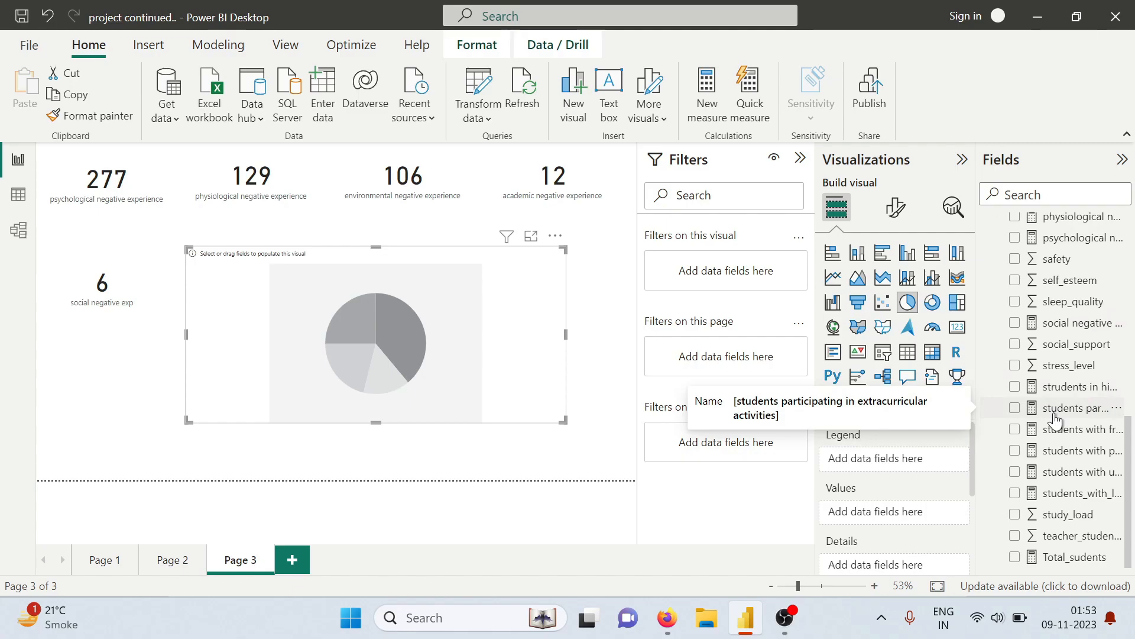
scroll(1056, 413, "up", 6)
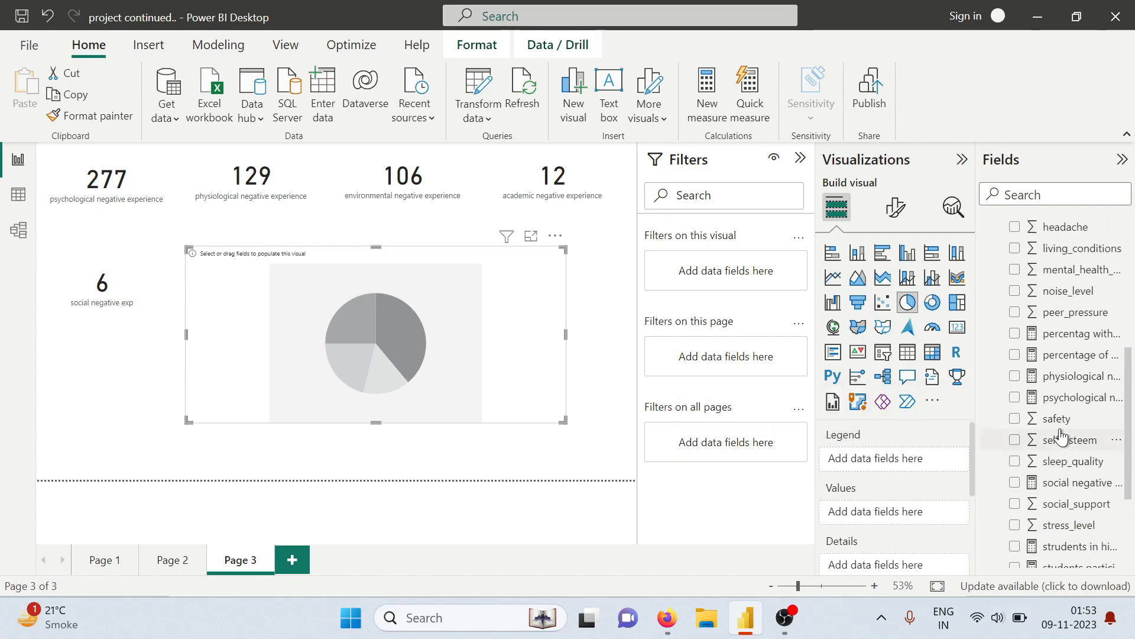
left_click(1014, 400)
left_click(1016, 379)
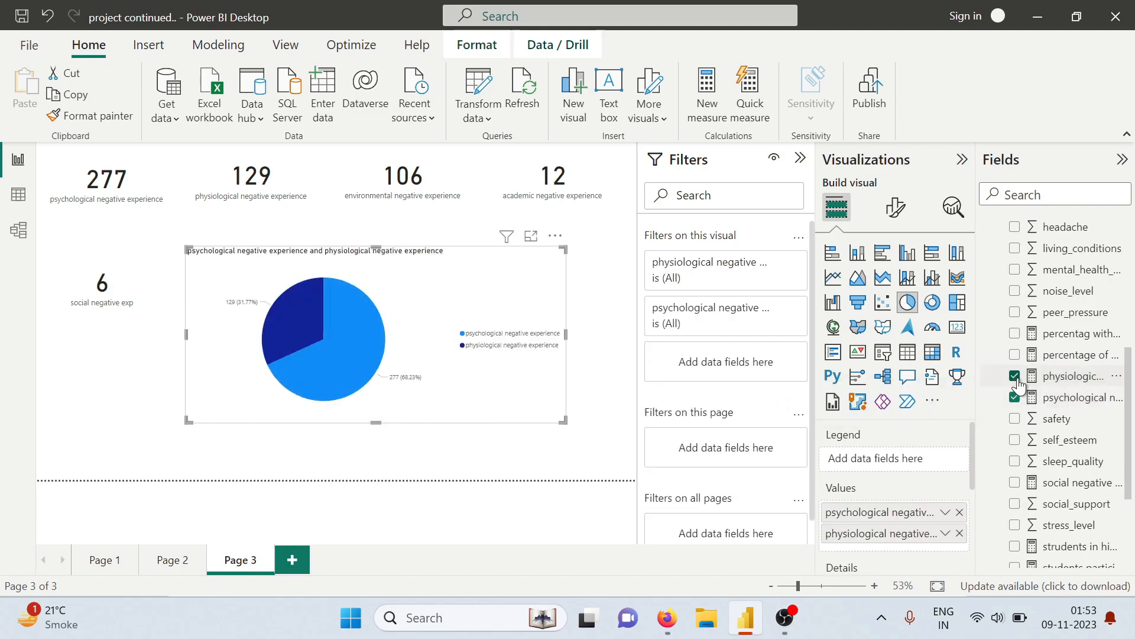
Find the environmental negative experience measure by searching the fields for "envi" and add it to the pie chart's values
scroll(1023, 394, "down", 6)
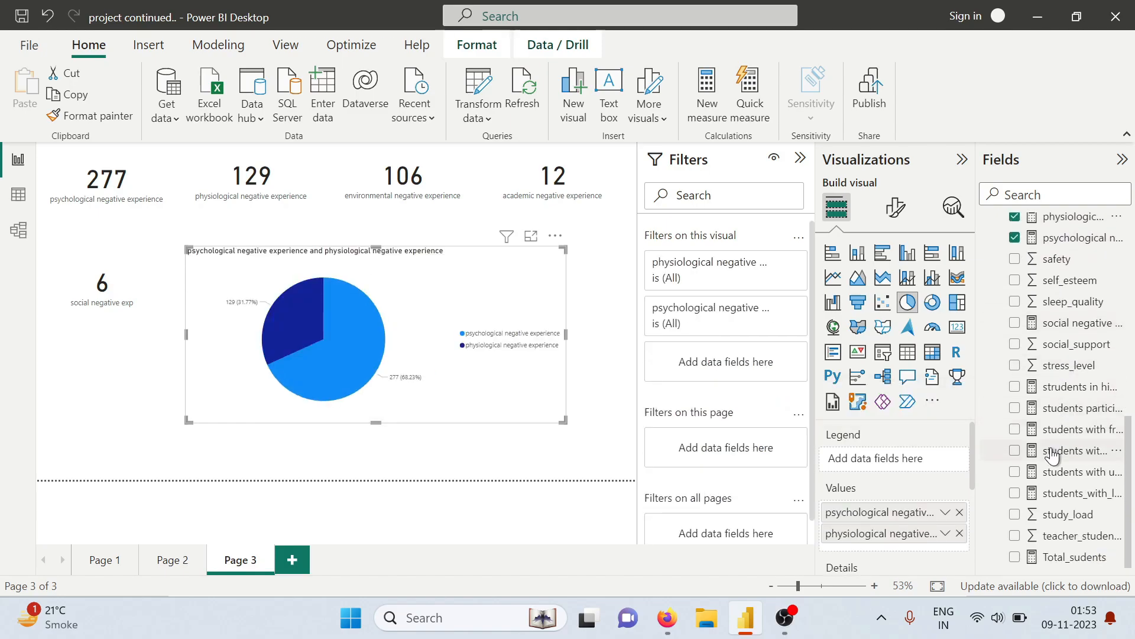
scroll(1050, 425, "up", 15)
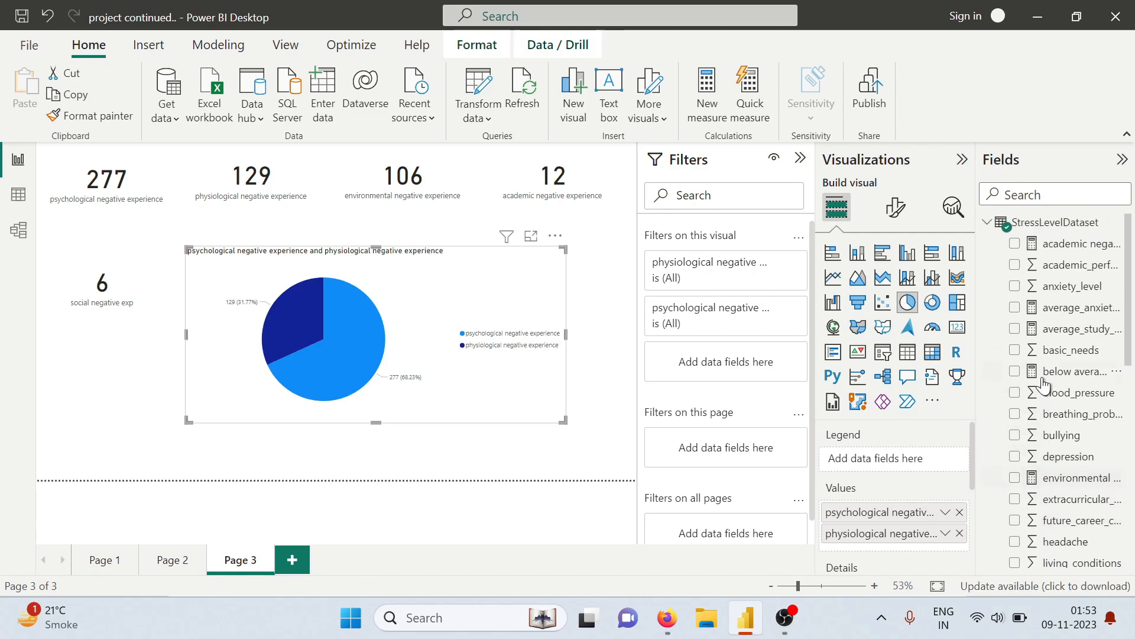
scroll(1043, 388, "down", 5)
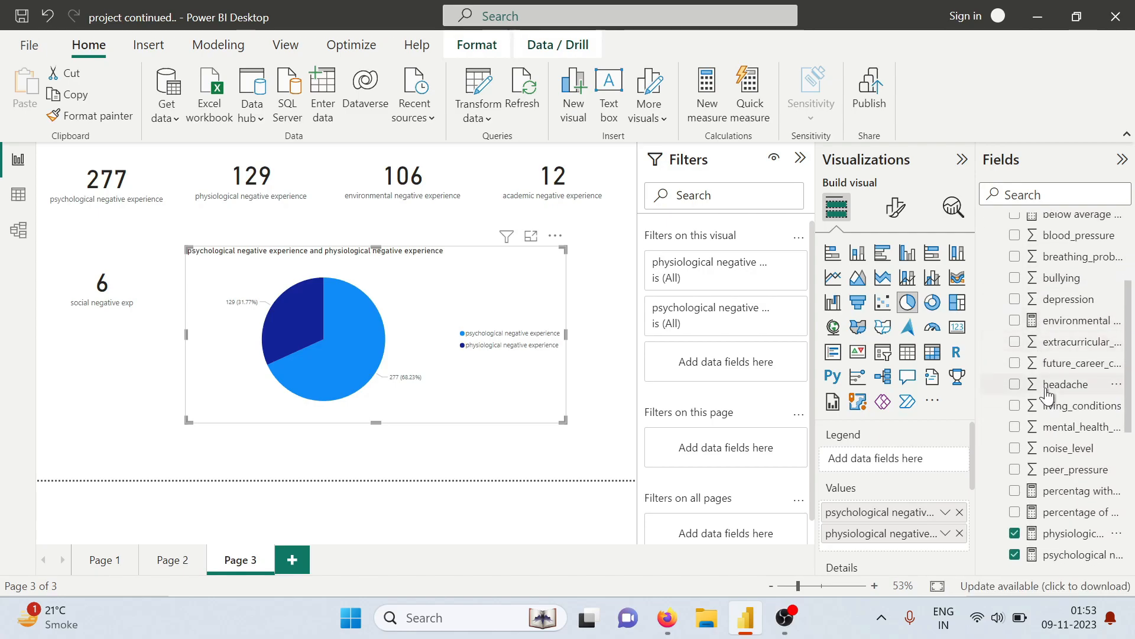
scroll(1048, 393, "down", 2)
scroll(1048, 449, "up", 5)
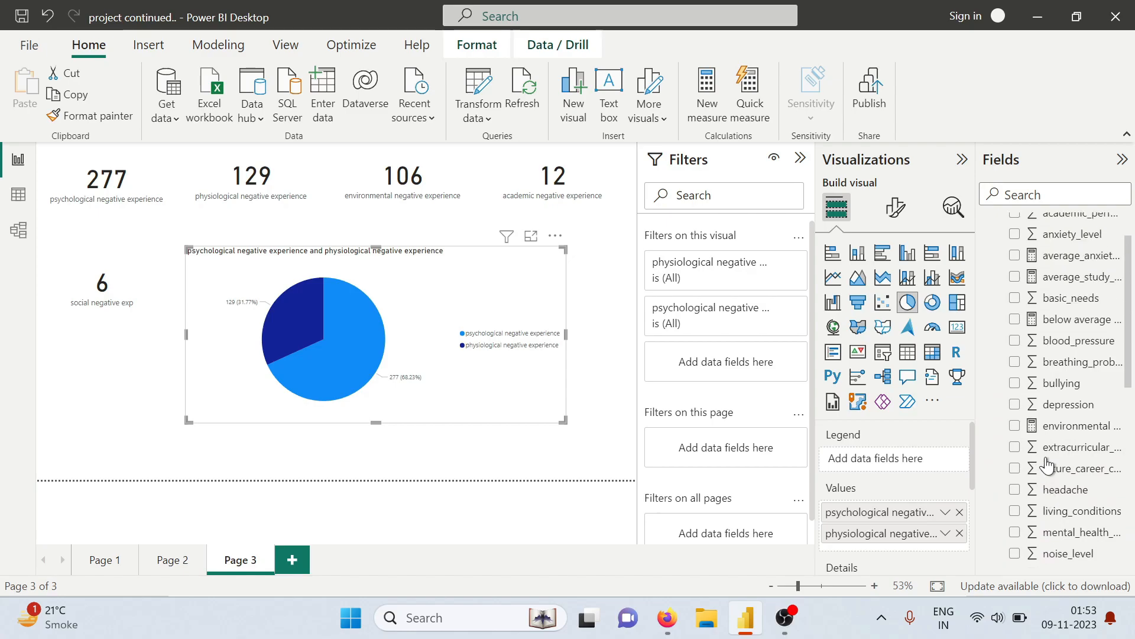
scroll(1048, 464, "up", 2)
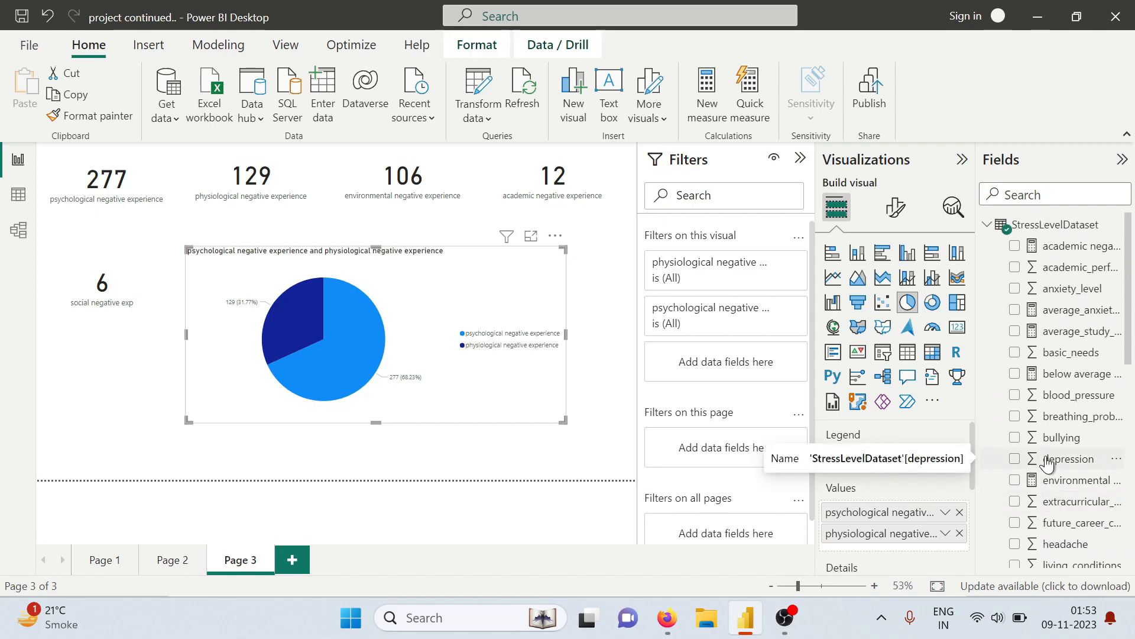
left_click(1024, 197)
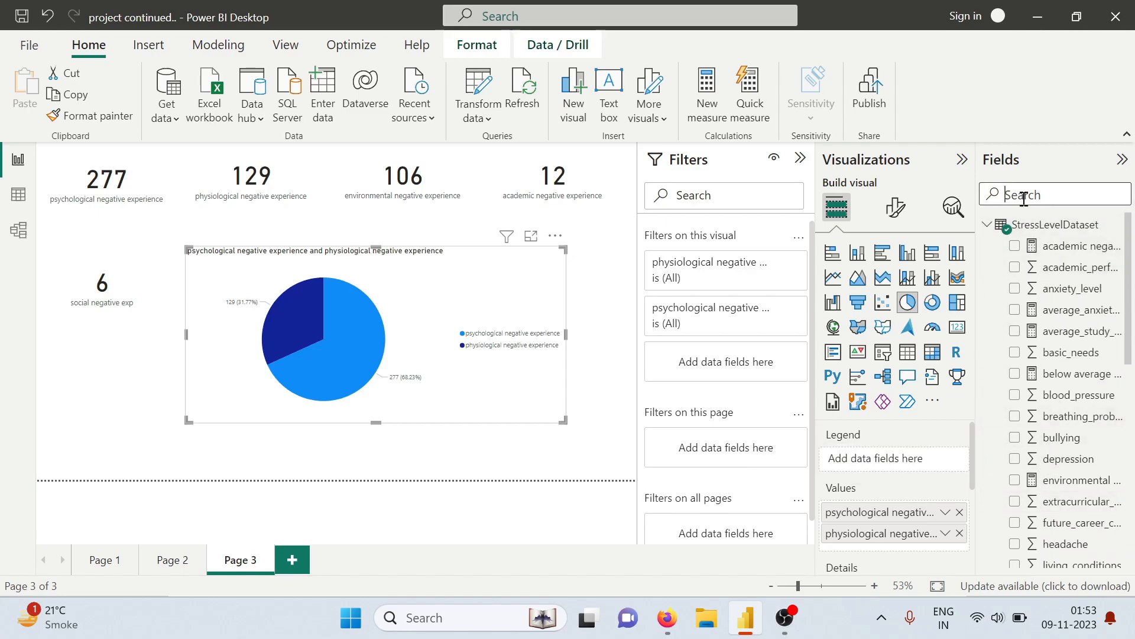
type("en")
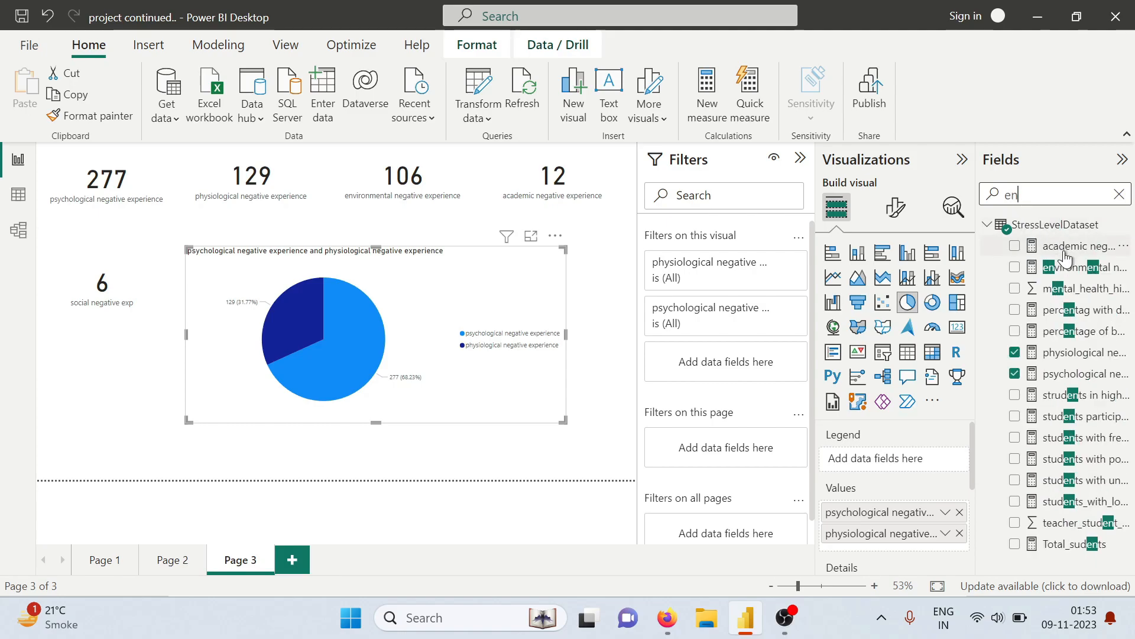
type("vi")
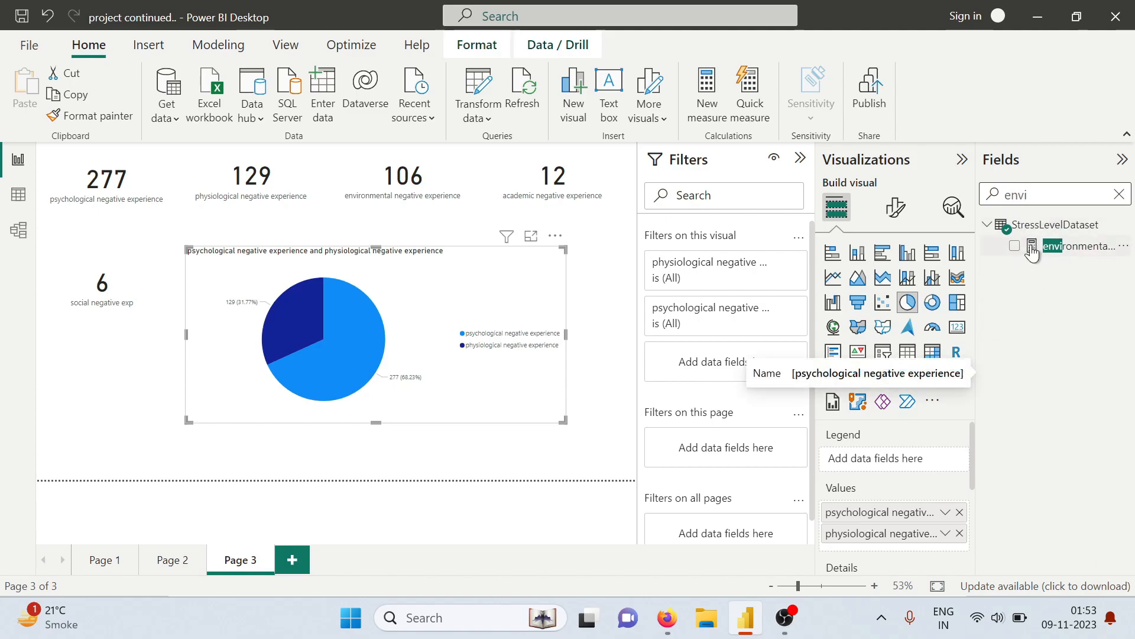
left_click(1014, 246)
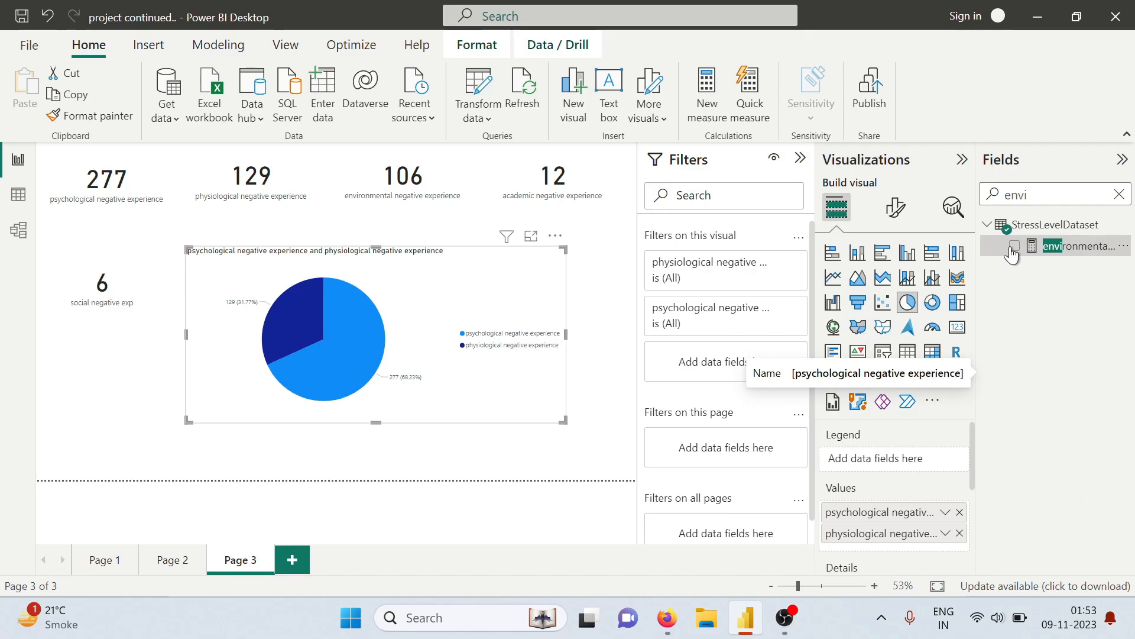
Search the fields for "acade" and add the academic negative experience measure to the pie chart's values
left_click(1119, 194)
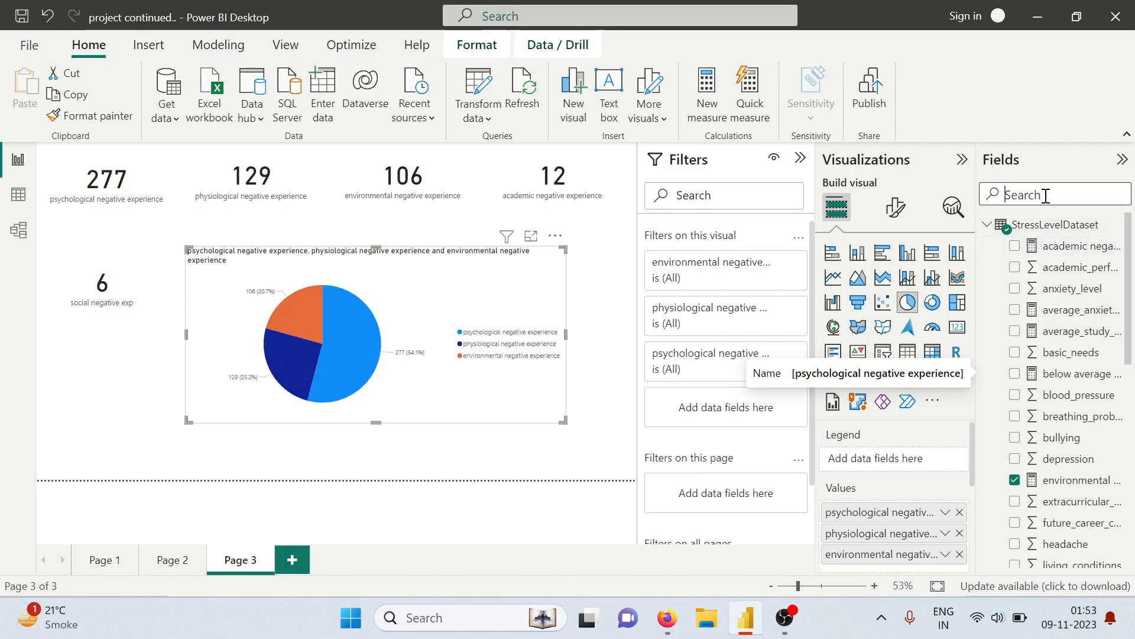
type("acade")
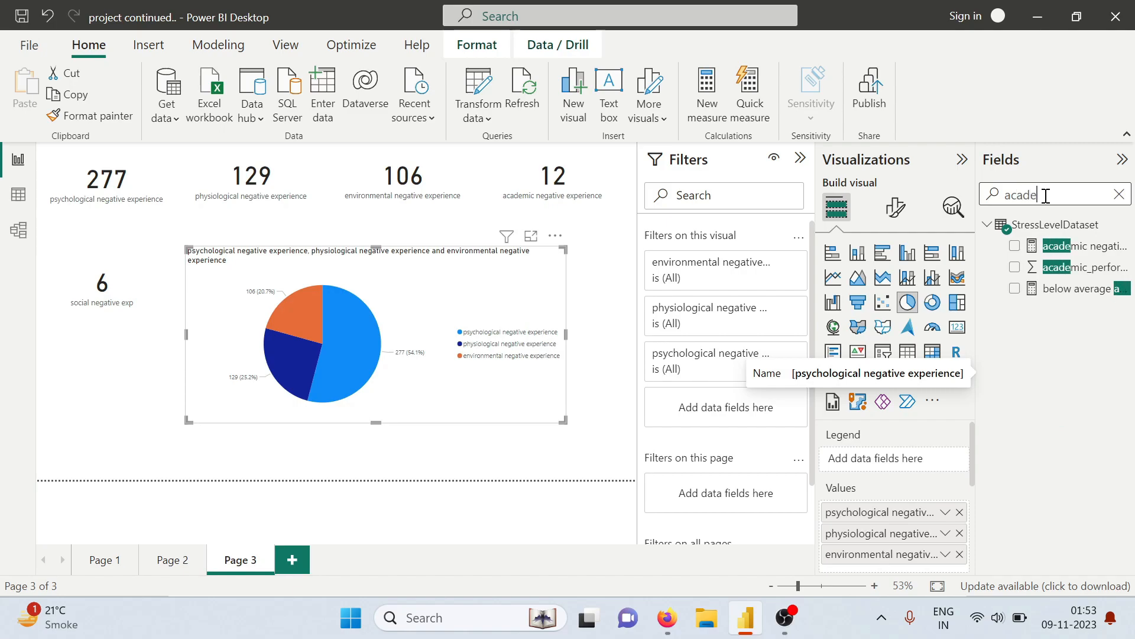
left_click(1014, 246)
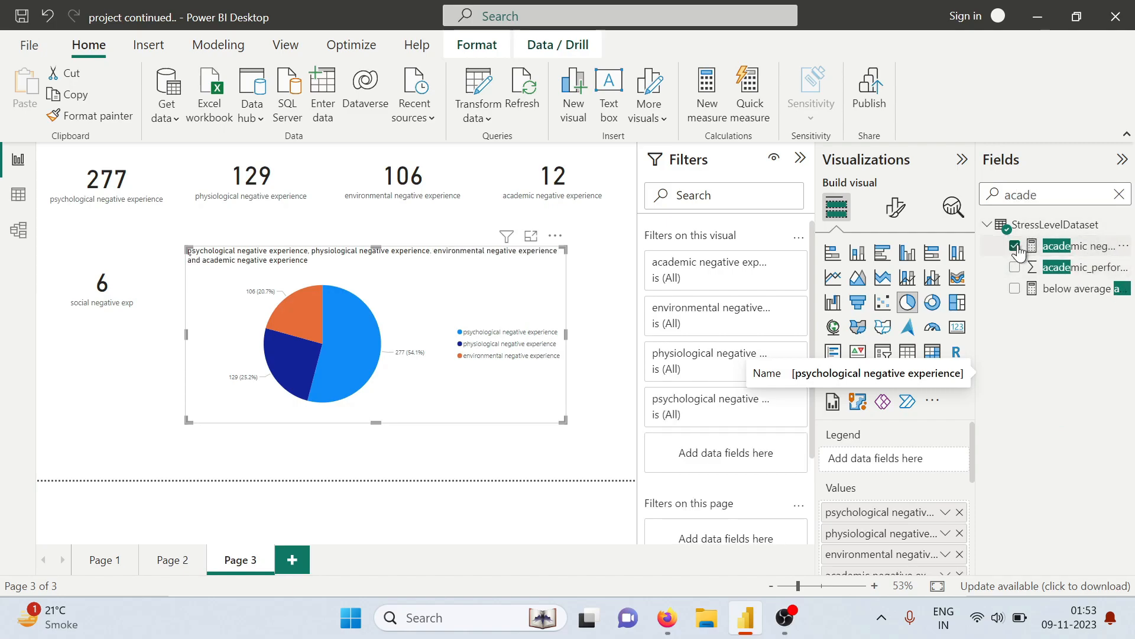
Search the fields for "soci" and add the social negative exp measure to the pie chart's values
left_click(1119, 194)
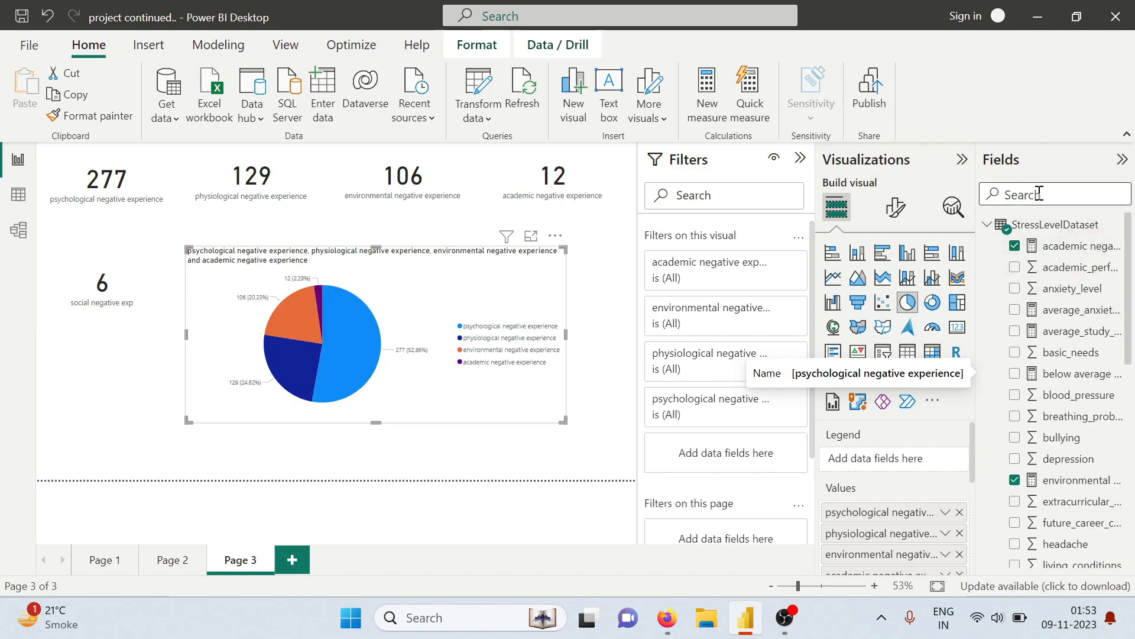
type("so")
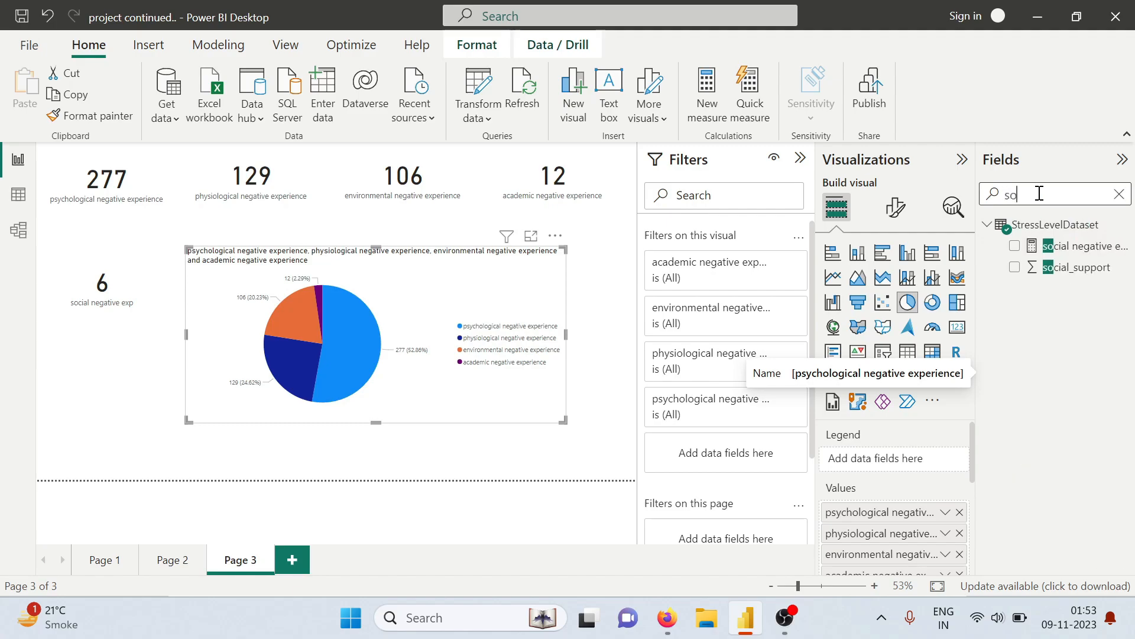
type("ci")
left_click(1015, 247)
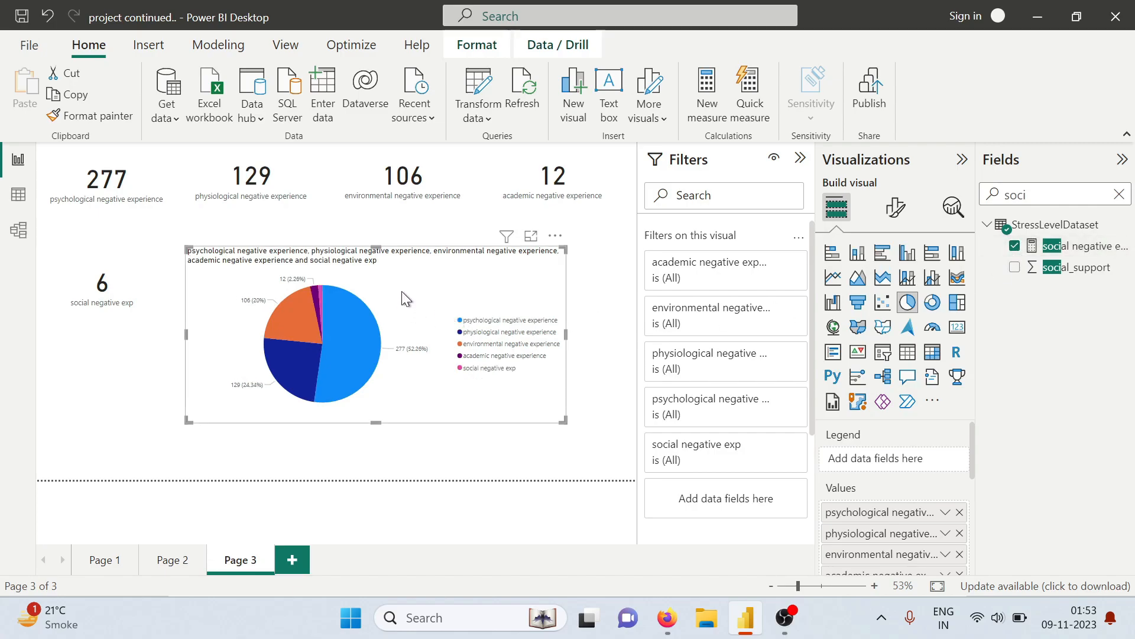
Change the pie chart's title text to "Negative exp by factors"
left_click(898, 211)
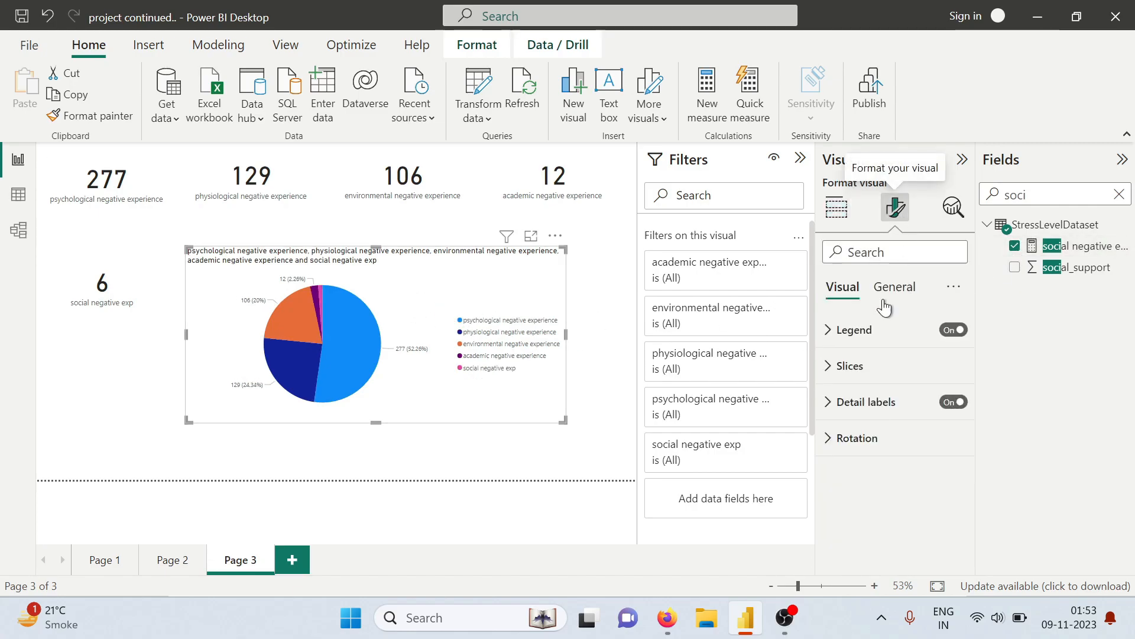
left_click(885, 298)
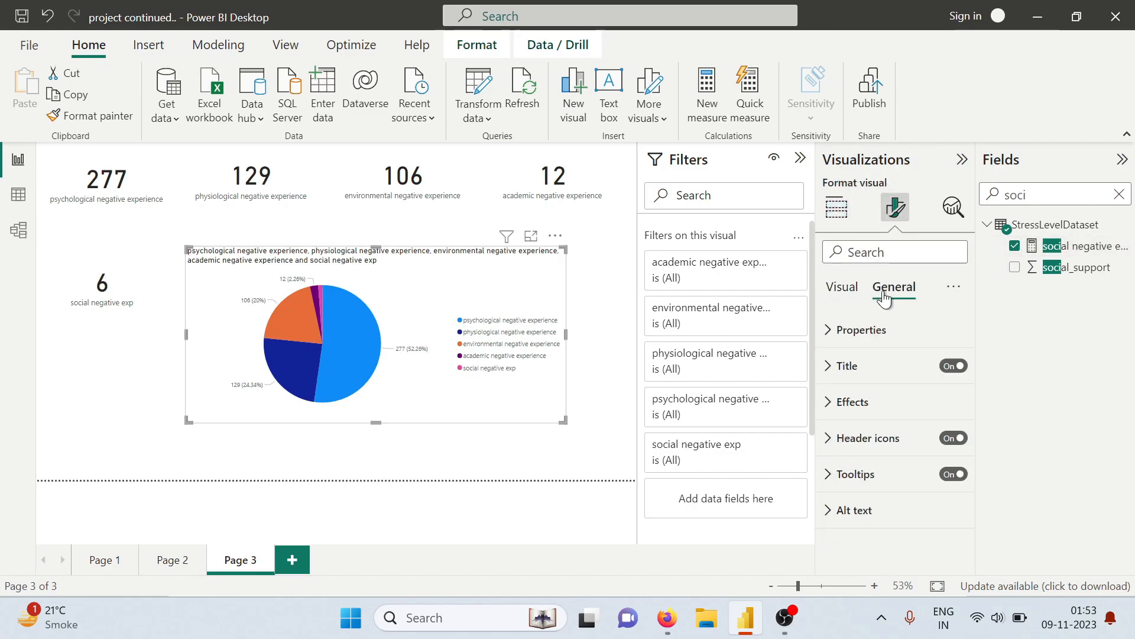
left_click(852, 367)
double_click(890, 418)
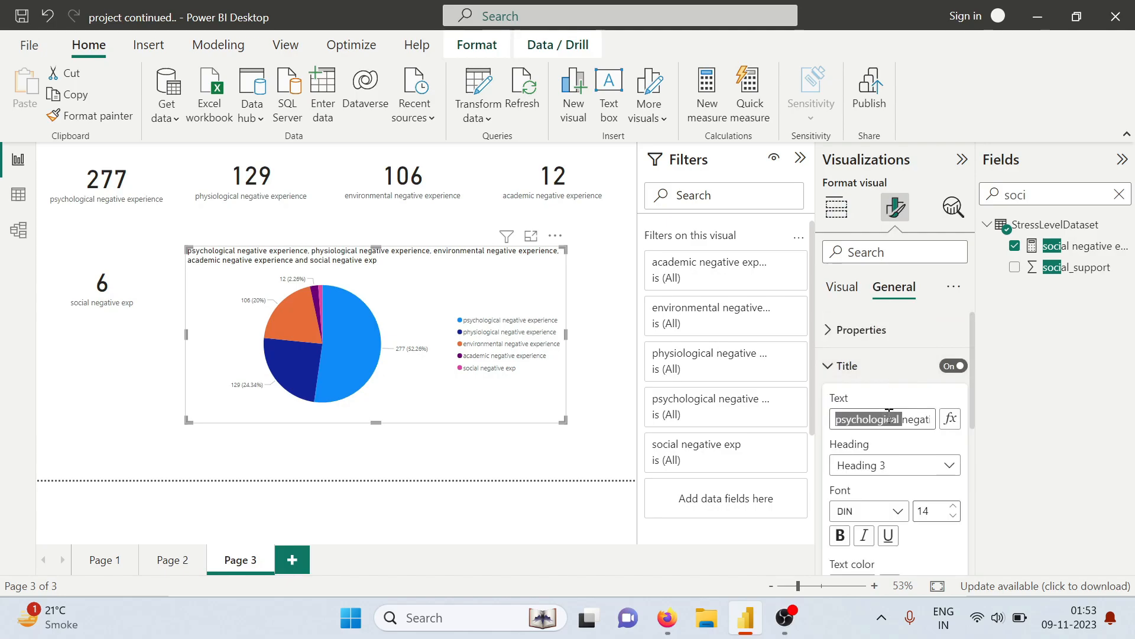
key("ctrl+a")
type("N")
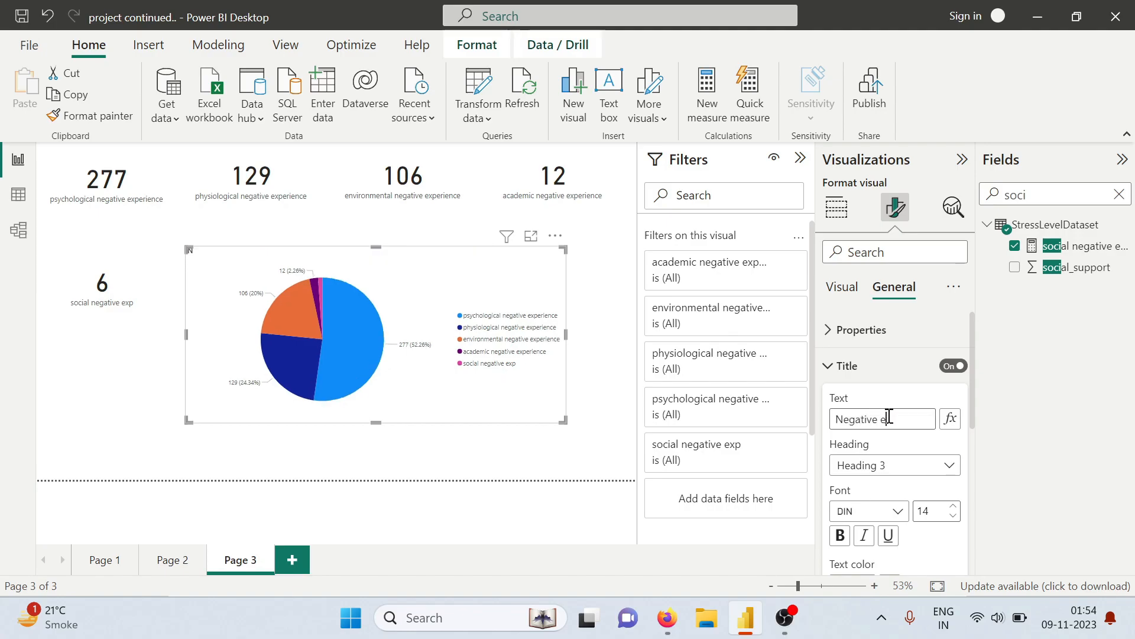
type("egative exp by factors")
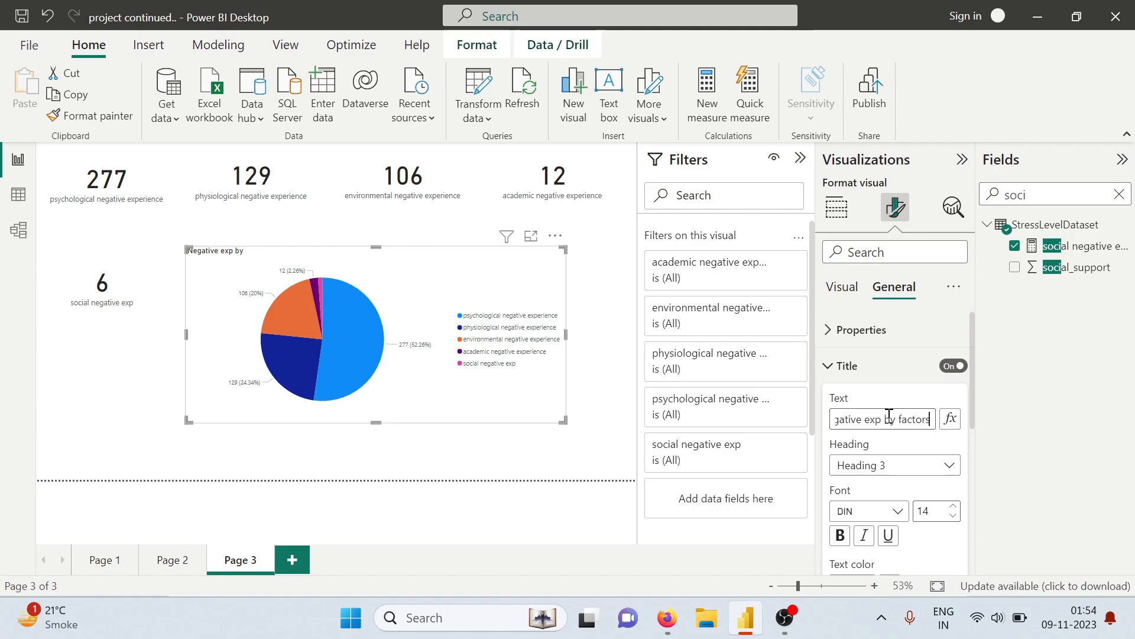
Centre the pie chart's title horizontally and make it bold
scroll(892, 416, "down", 5)
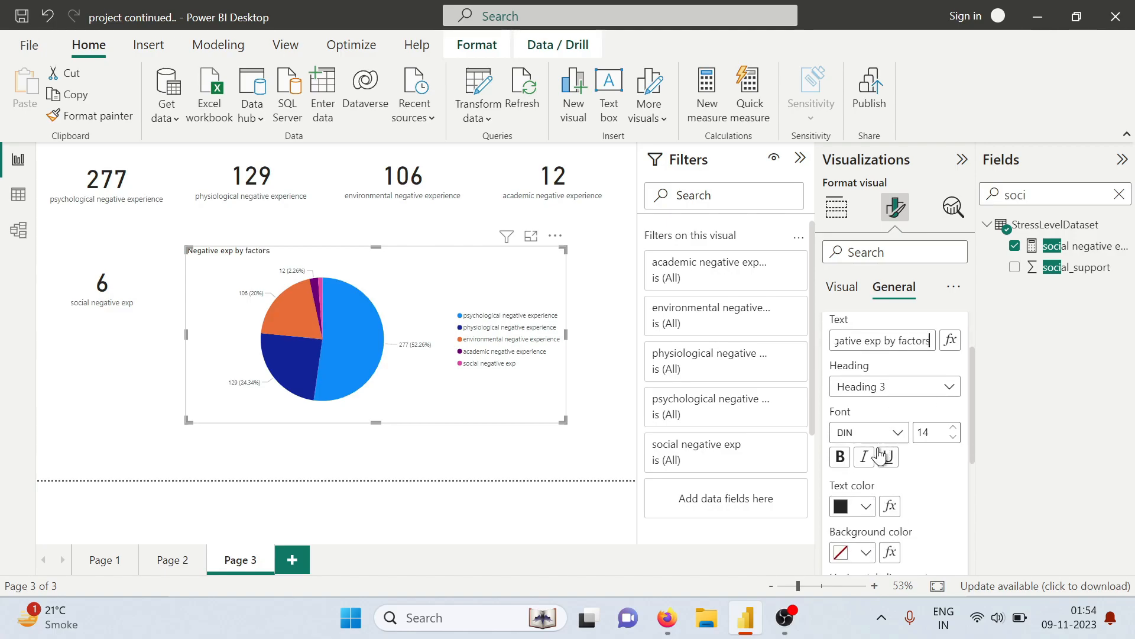
left_click(871, 523)
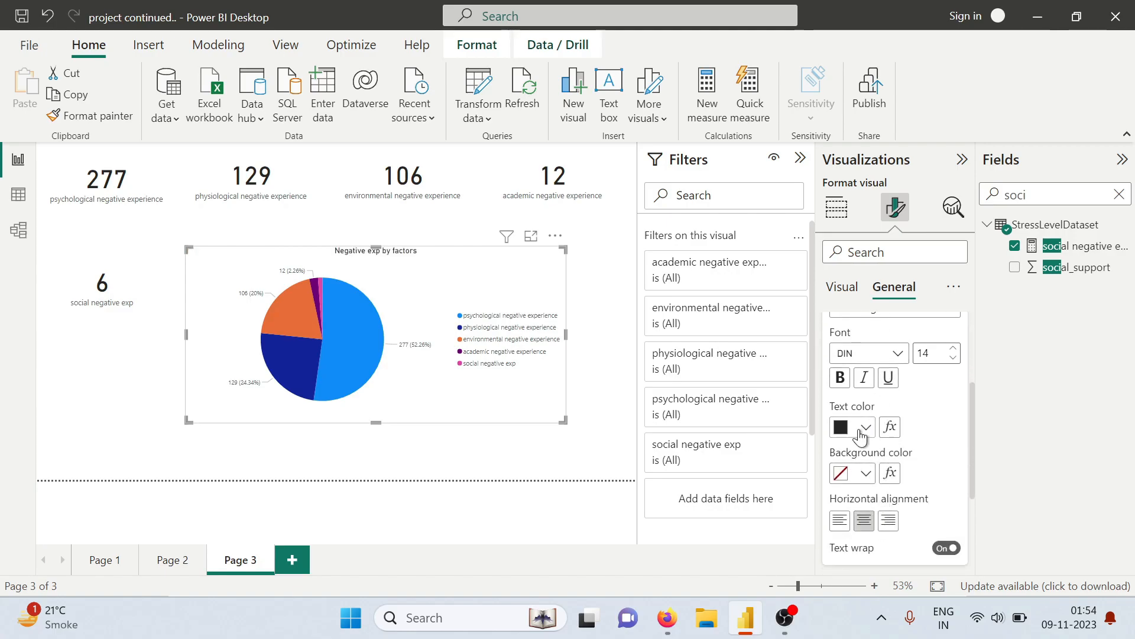
left_click(848, 378)
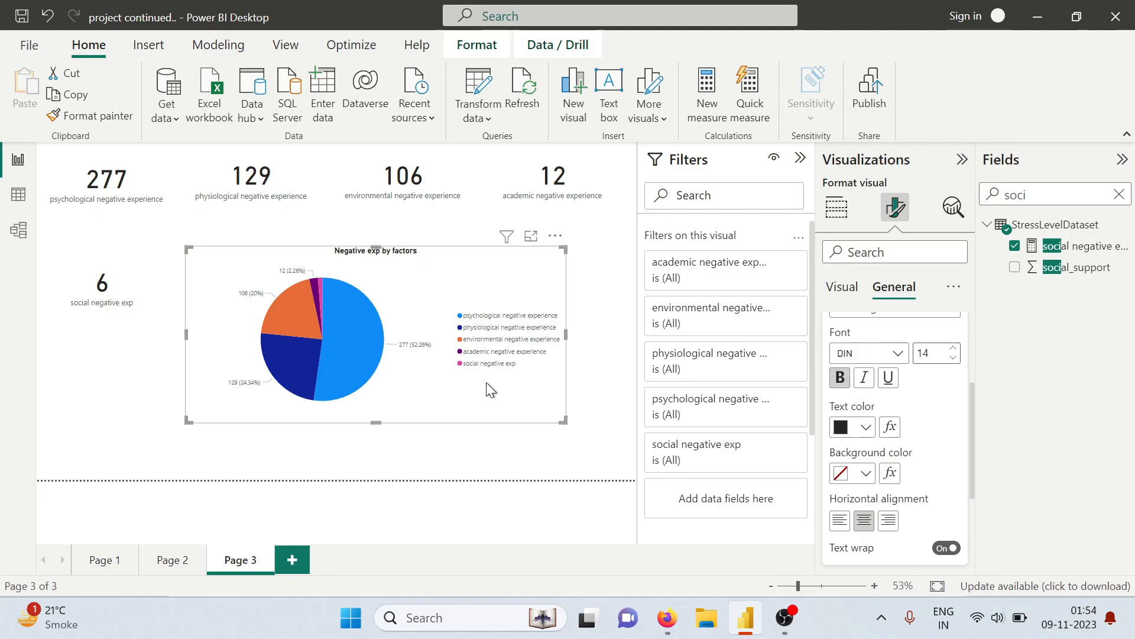
Highlight the psychological negative experience slice in the pie chart, then clear the highlight
left_click(342, 361)
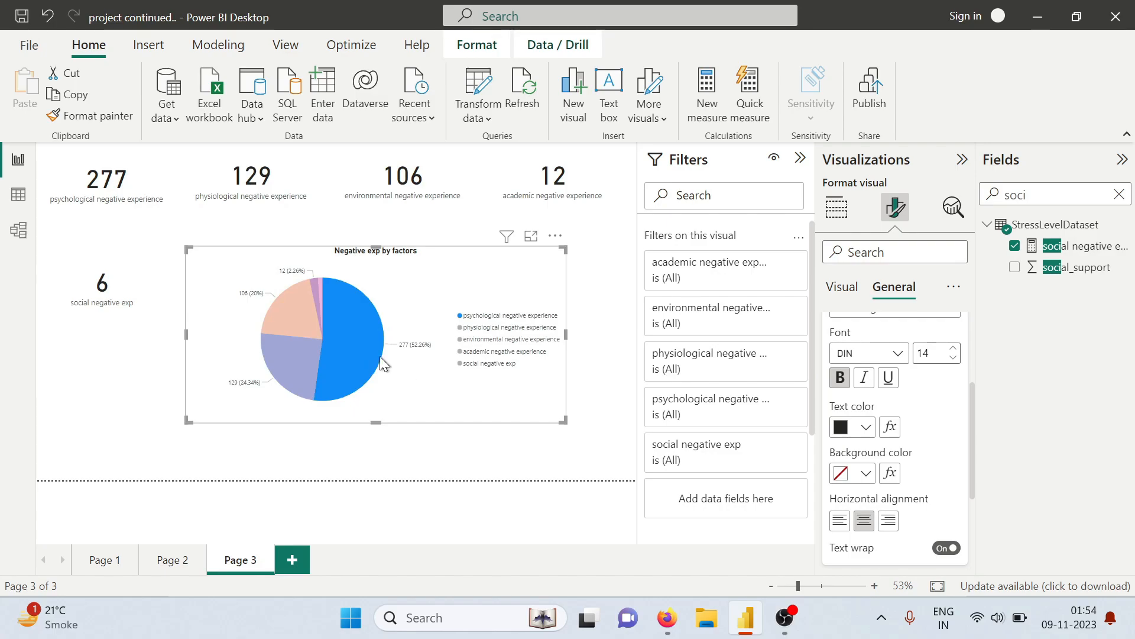
mouse_move(365, 356)
left_click(390, 379)
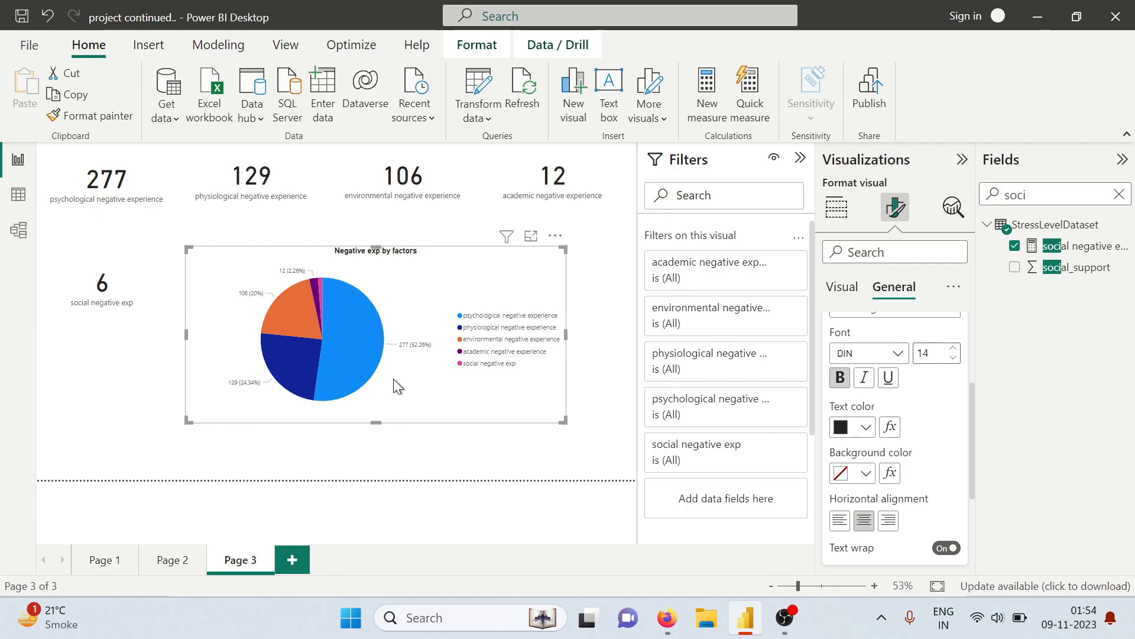
Switch to the tasks PDF and read the General Exploration question on which feature within each factor most affects student stress
key("alt+Tab")
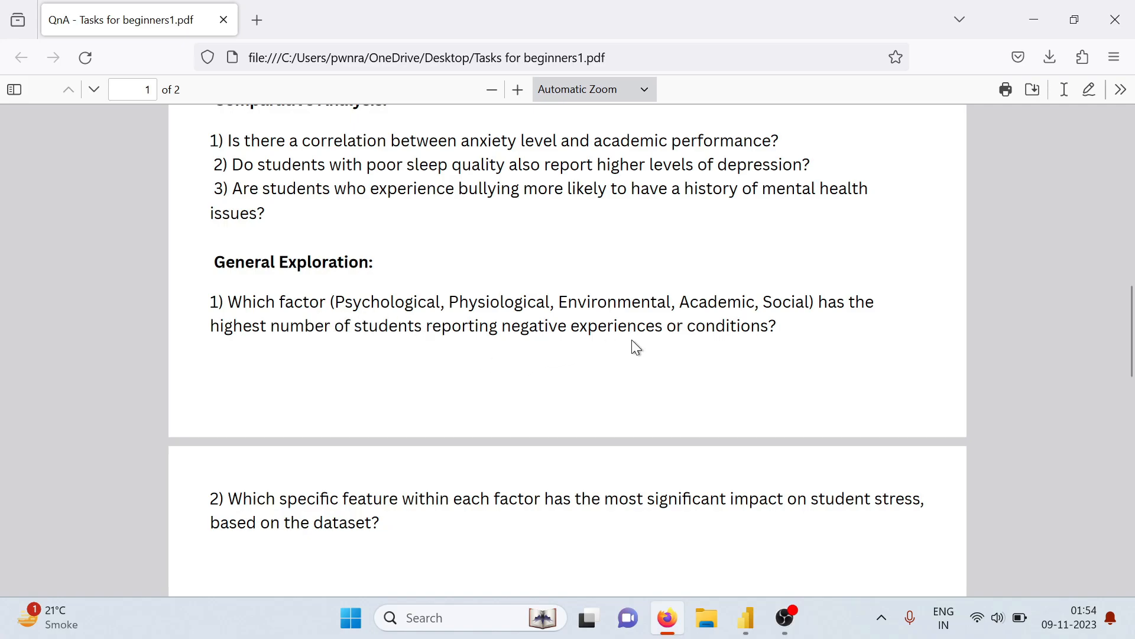
key("alt+Tab")
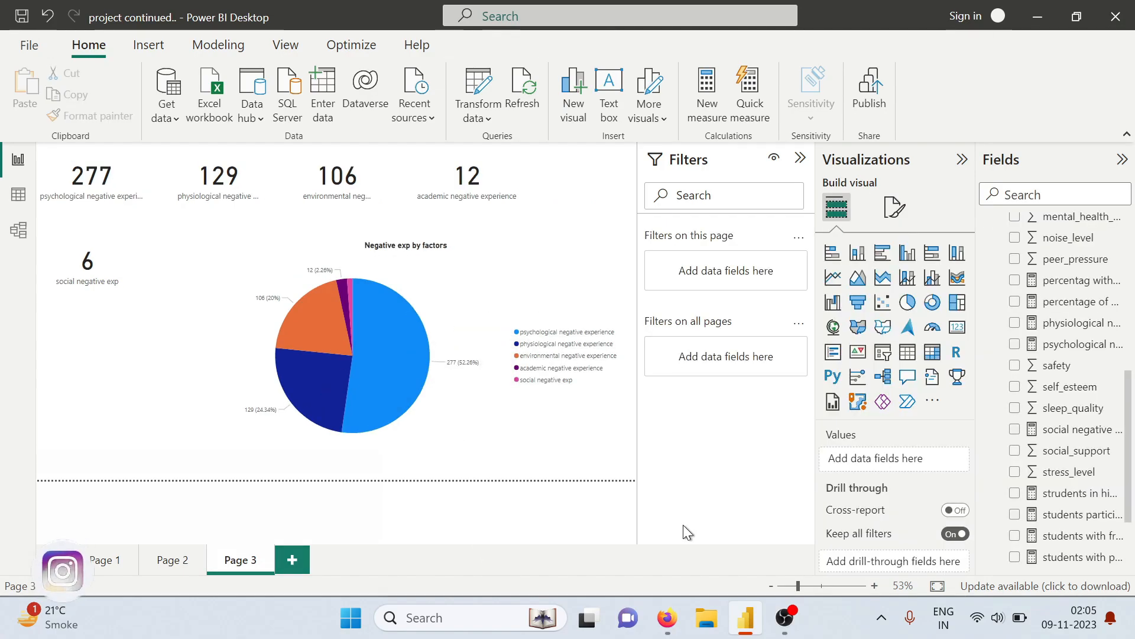
key("alt+Tab")
key("alt+Tab")
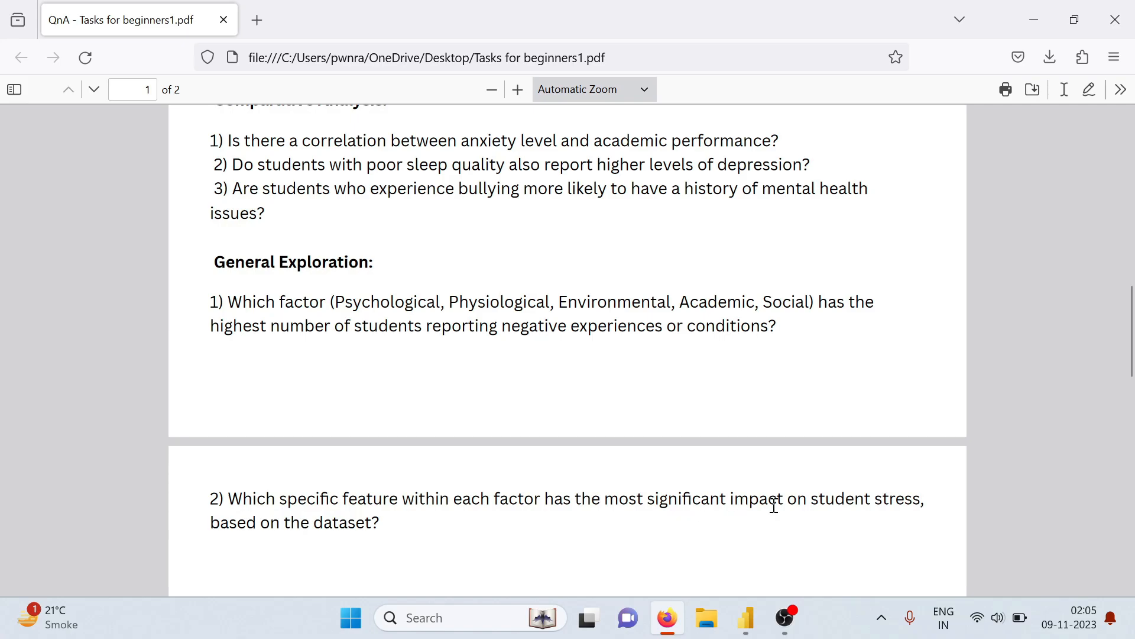
scroll(361, 503, "down", 2)
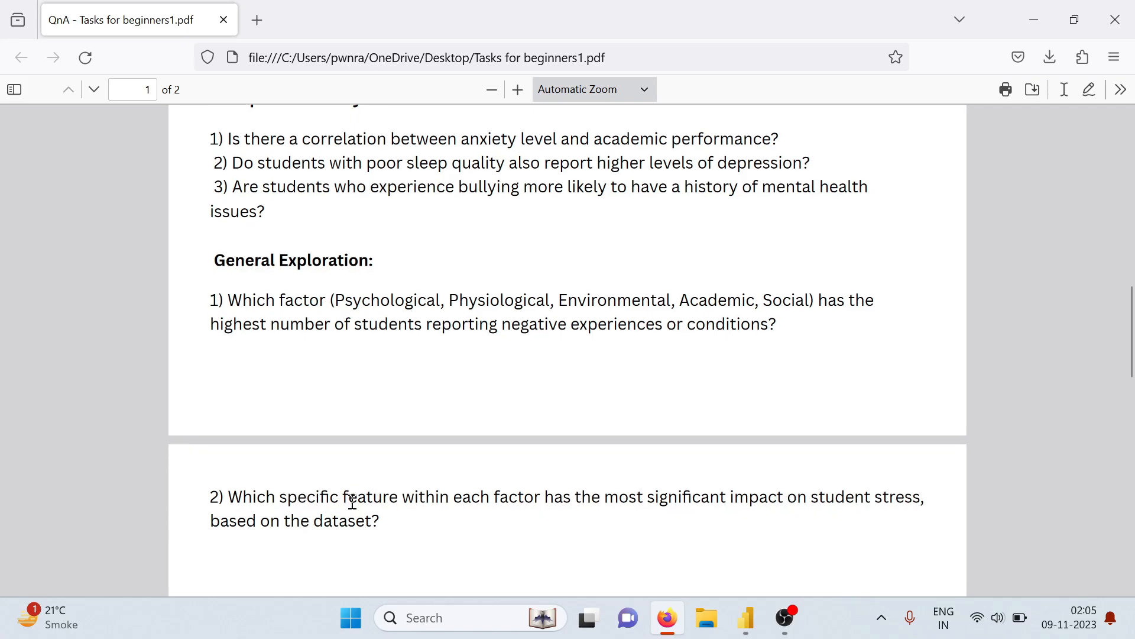
Return to Power BI, add a fourth report page and insert a Python visual on it with script visuals enabled
key("alt+Tab")
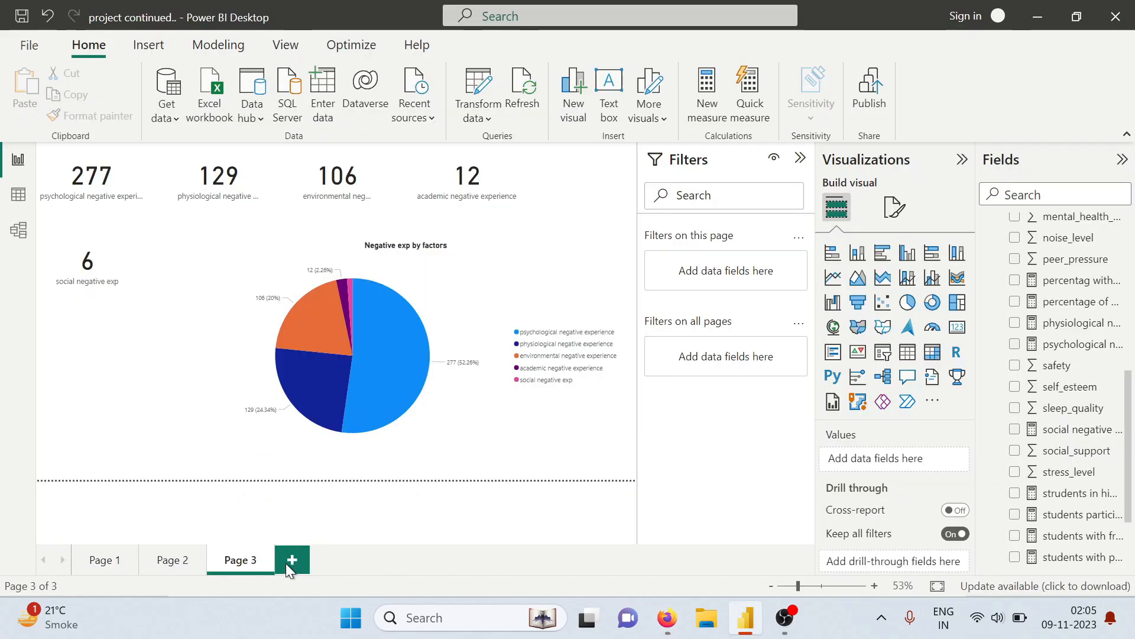
left_click(291, 560)
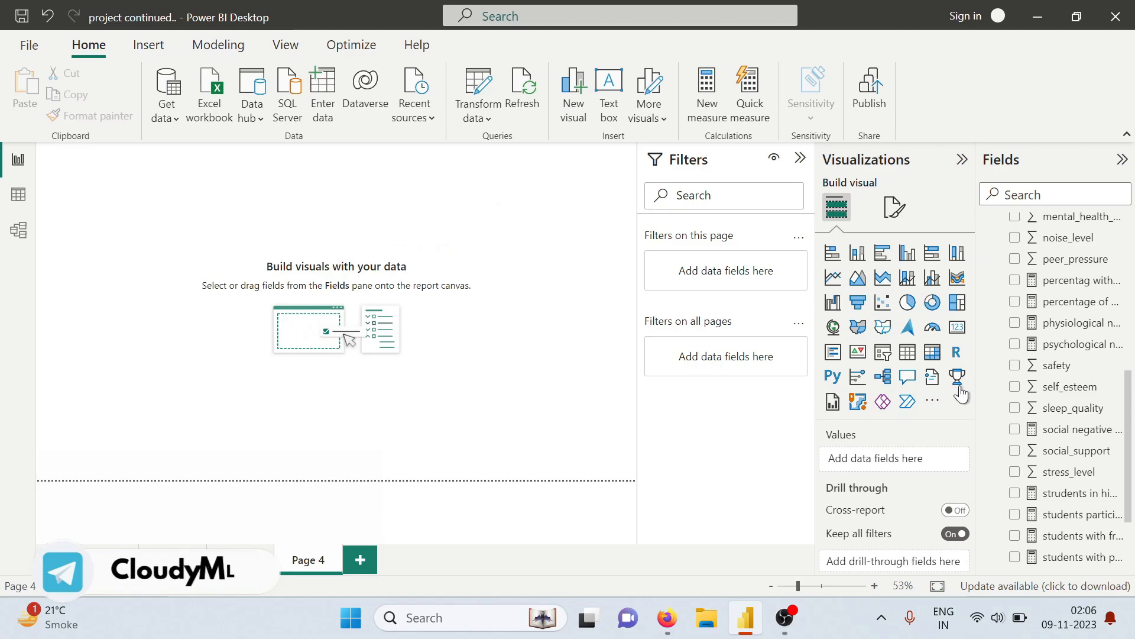
left_click(833, 379)
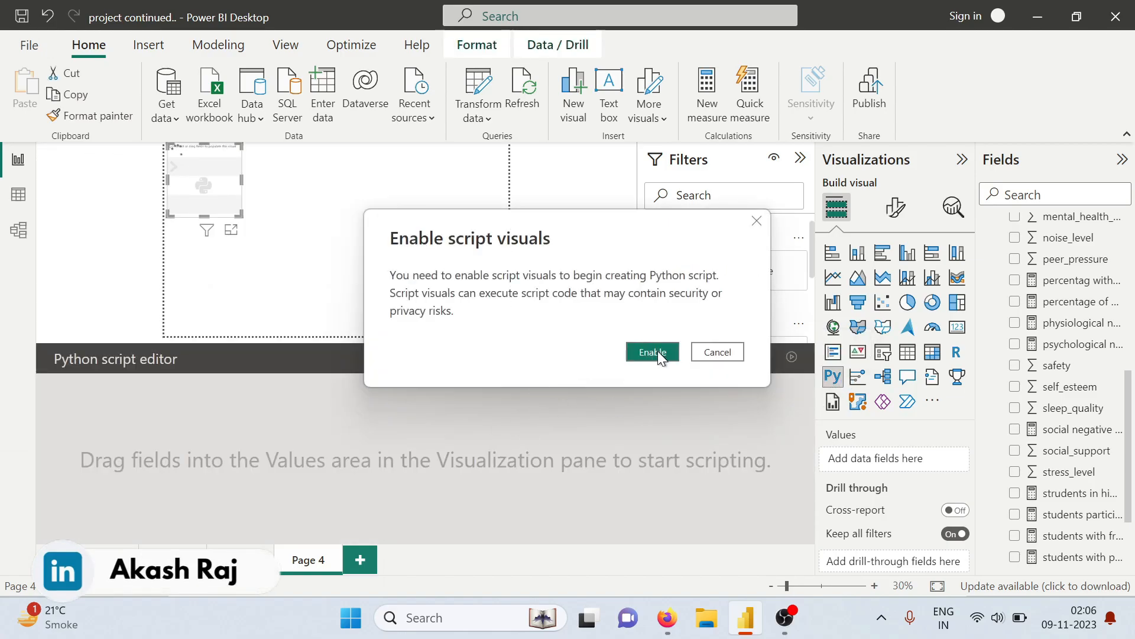
left_click(653, 352)
Add academic_performance, anxiety_level, basic_needs, blood_pressure, breathing_problem, bullying and depression to the Python visual's values
scroll(1048, 362, "up", 10)
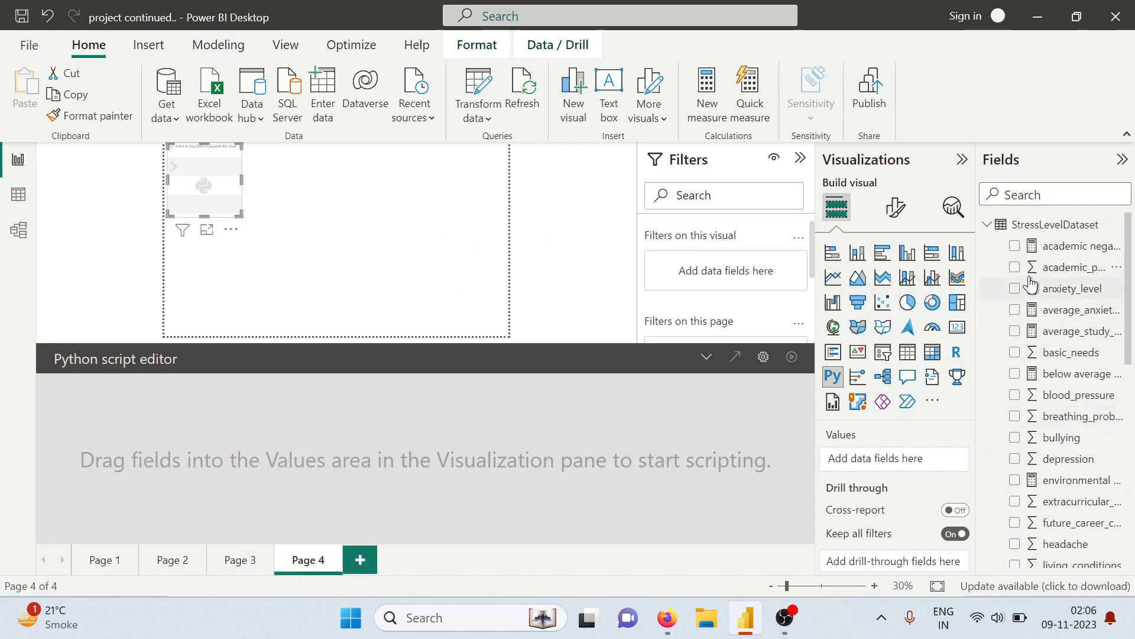
left_click(1015, 268)
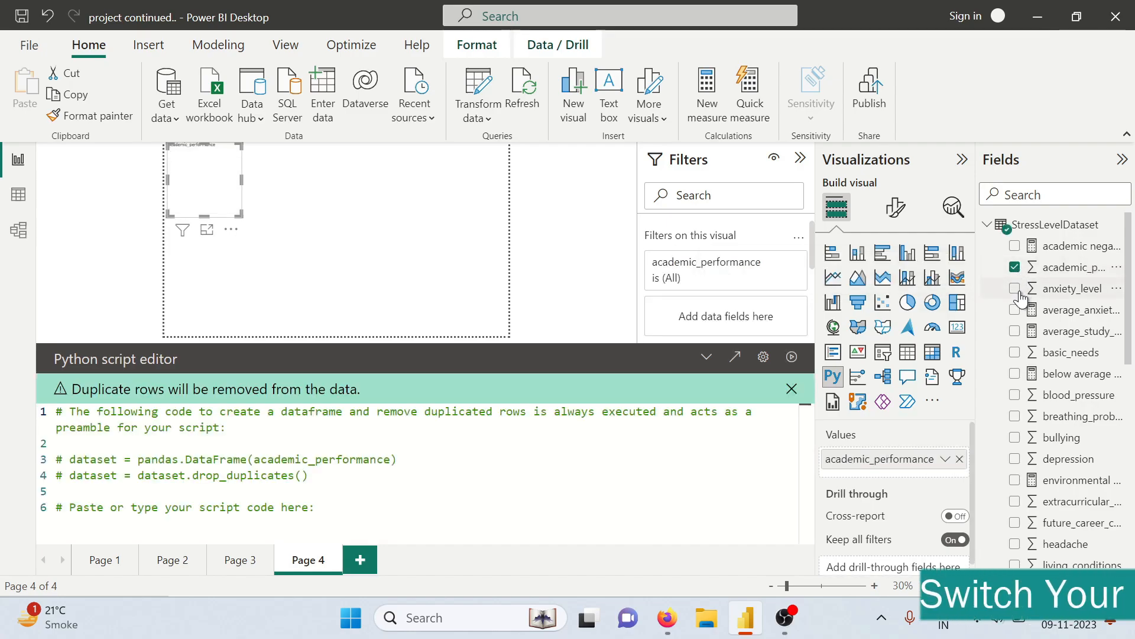
left_click(1015, 289)
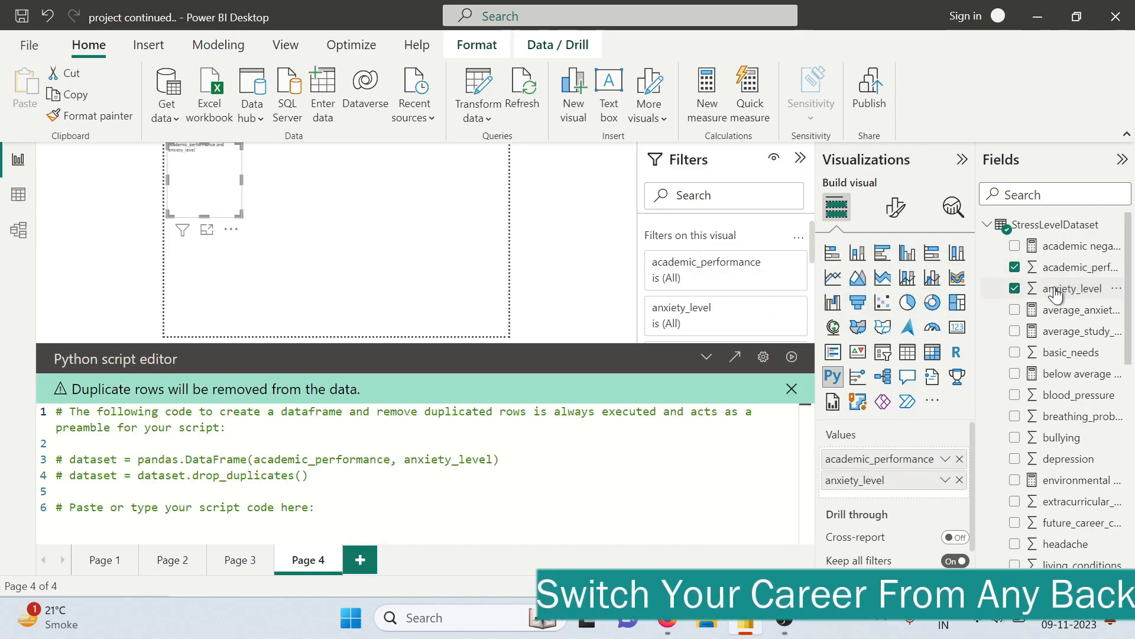
scroll(1034, 304, "down", 2)
left_click(1015, 298)
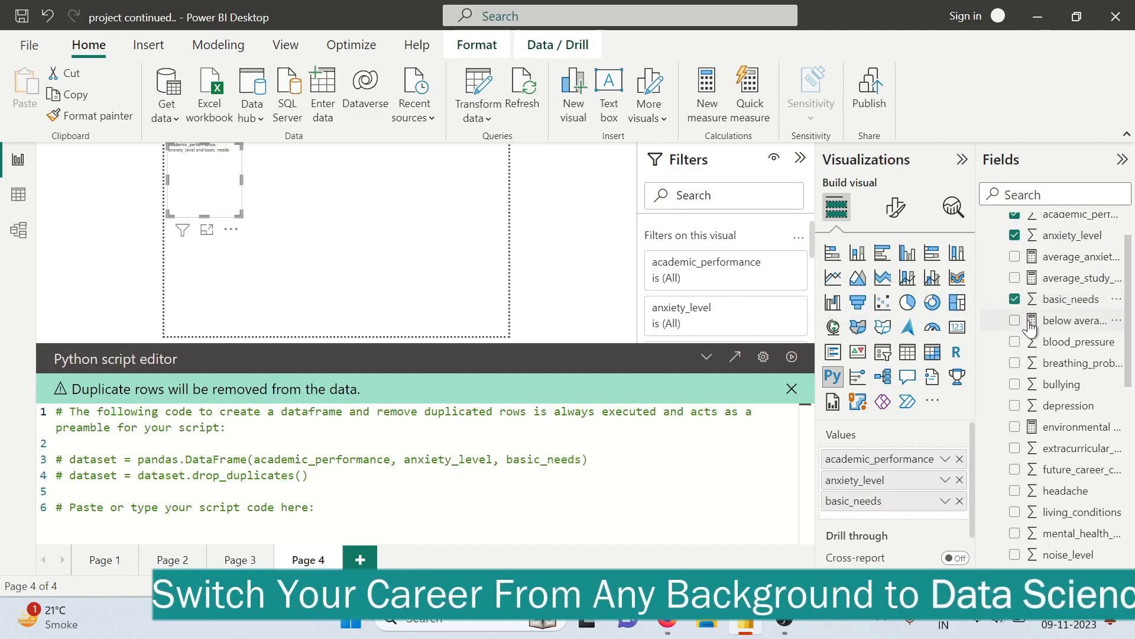
left_click(1014, 342)
left_click(1014, 363)
left_click(1015, 384)
left_click(1014, 406)
Add extracurricular_activities, future_career_concerns, headache, living_conditions, mental_health_history, noise_level and peer_pressure to the Python visual's values
scroll(1029, 355, "down", 3)
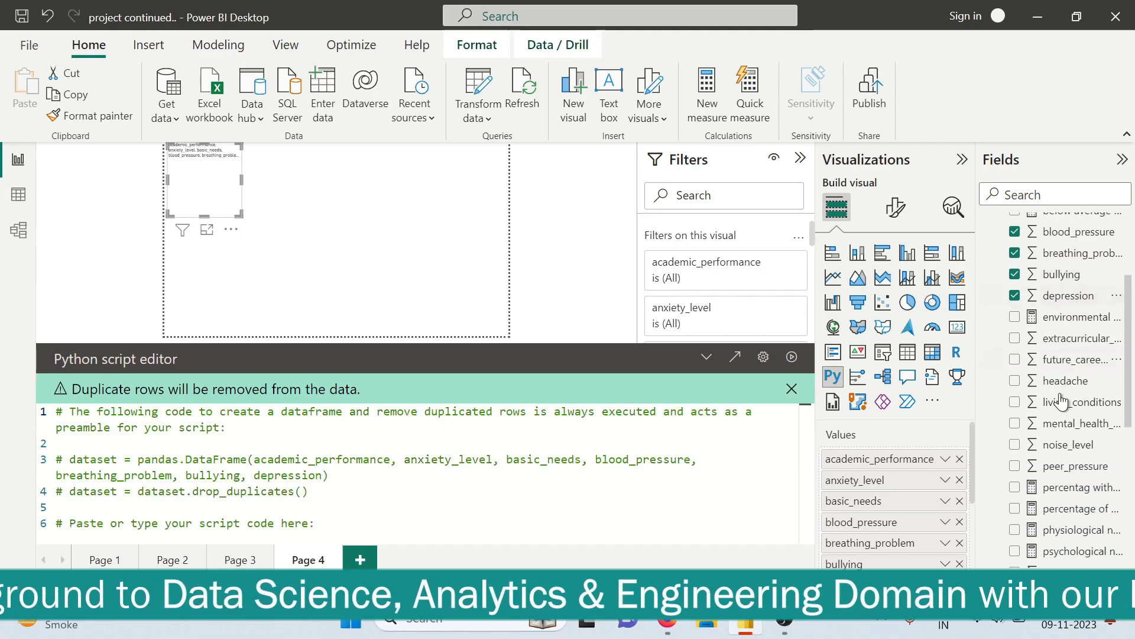
left_click(1014, 314)
left_click(1015, 334)
left_click(1014, 356)
left_click(1014, 377)
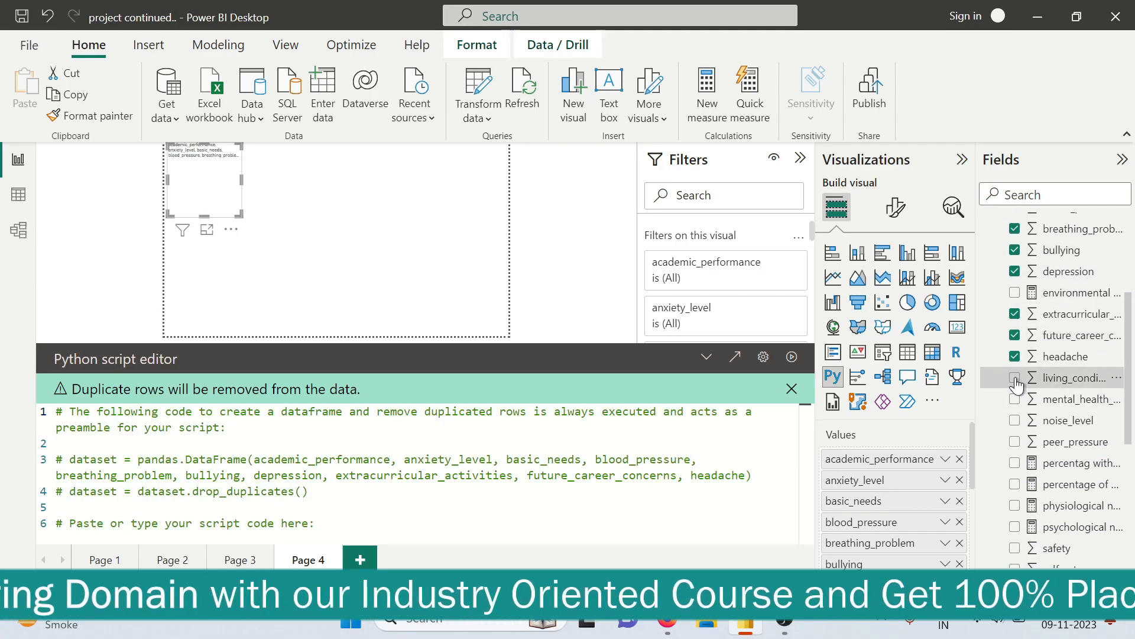
left_click(1015, 400)
left_click(1015, 420)
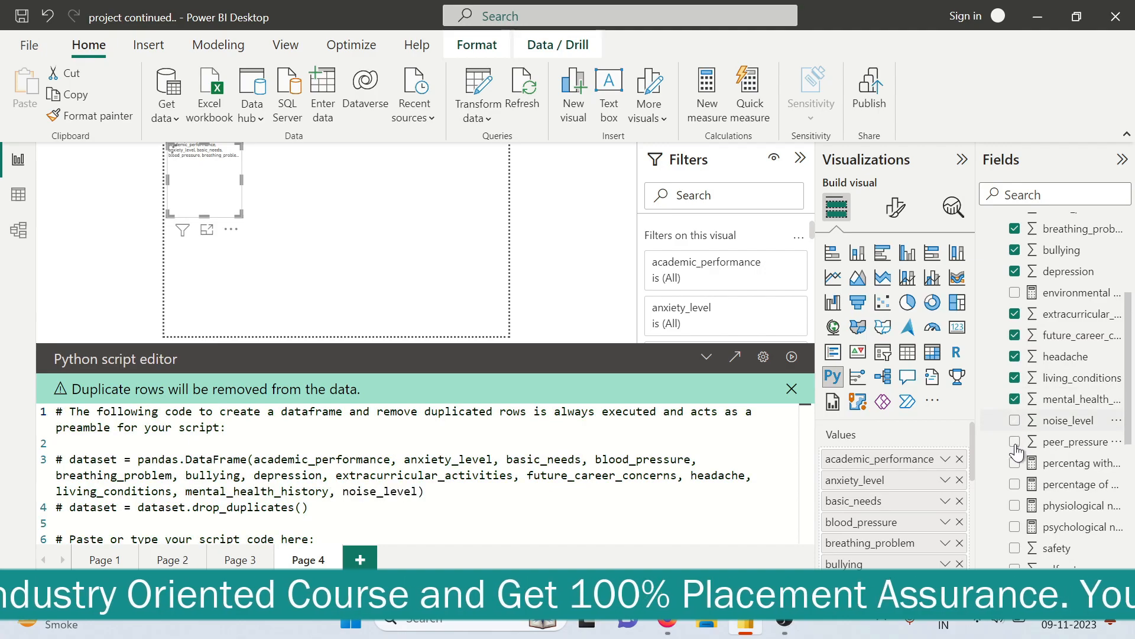
left_click(1015, 442)
Add safety, self_esteem, sleep_quality, social_support, stress_level, study_load and teacher_student_relationship to the Python visual's values
scroll(1041, 451, "down", 2)
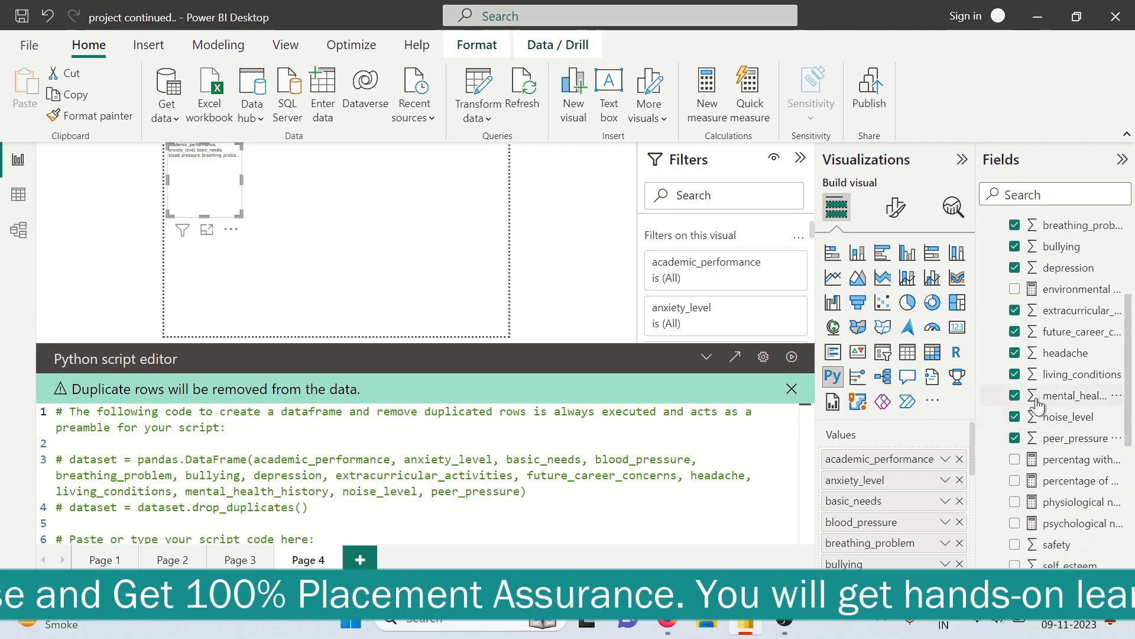
scroll(1041, 450, "down", 1)
scroll(1041, 451, "down", 2)
left_click(1015, 383)
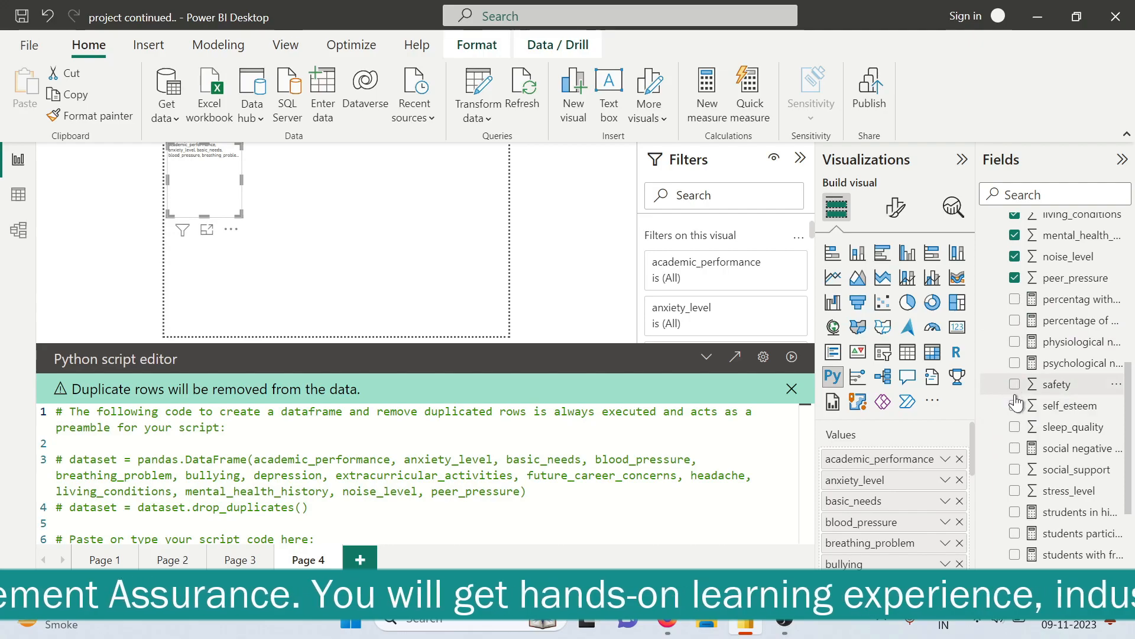
left_click(1015, 406)
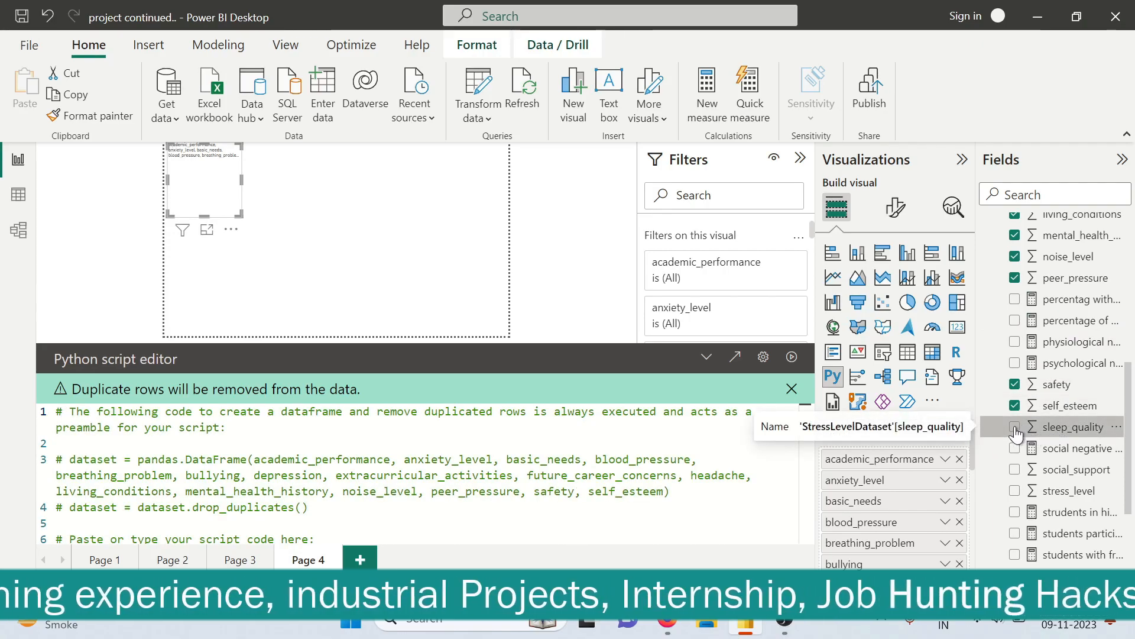
left_click(1015, 427)
scroll(1024, 414, "down", 3)
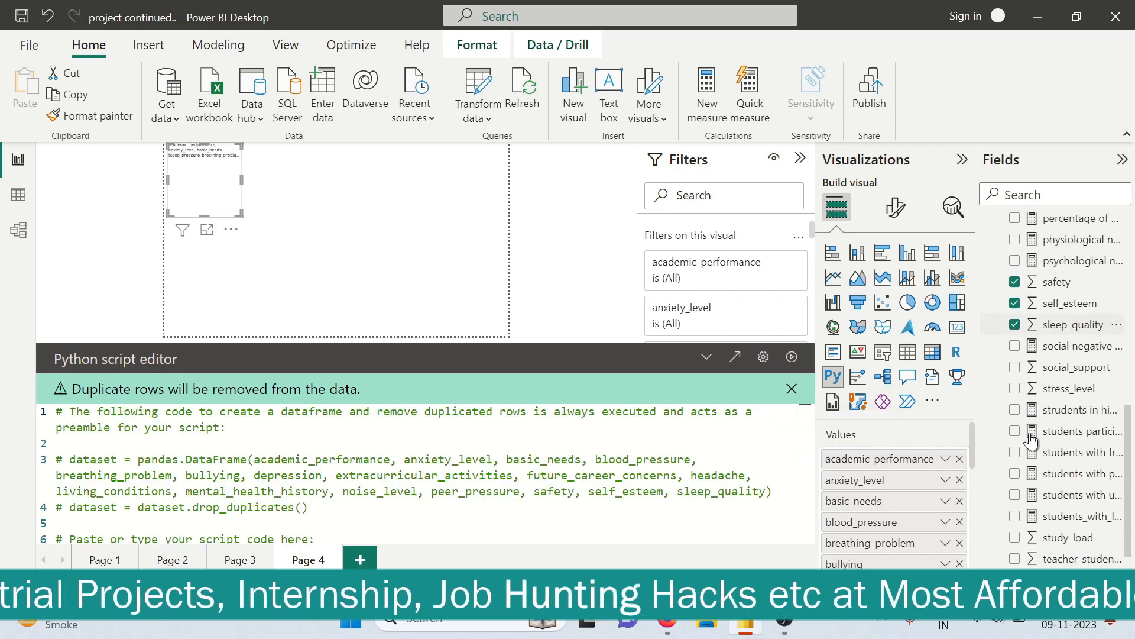
left_click(1015, 362)
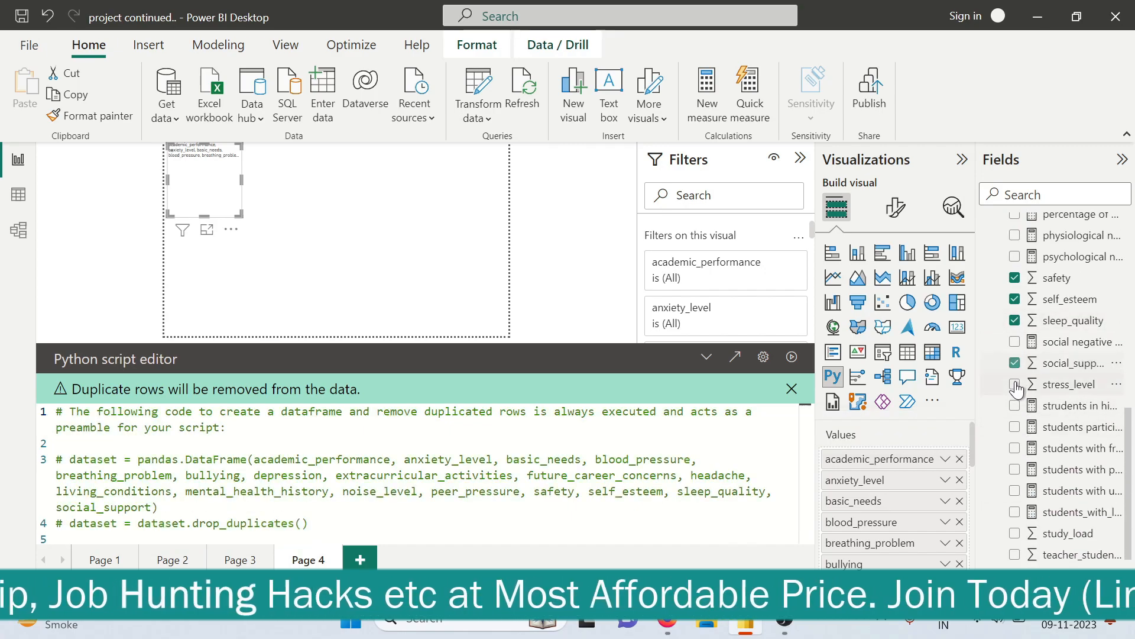
left_click(1015, 384)
scroll(1020, 408, "down", 1)
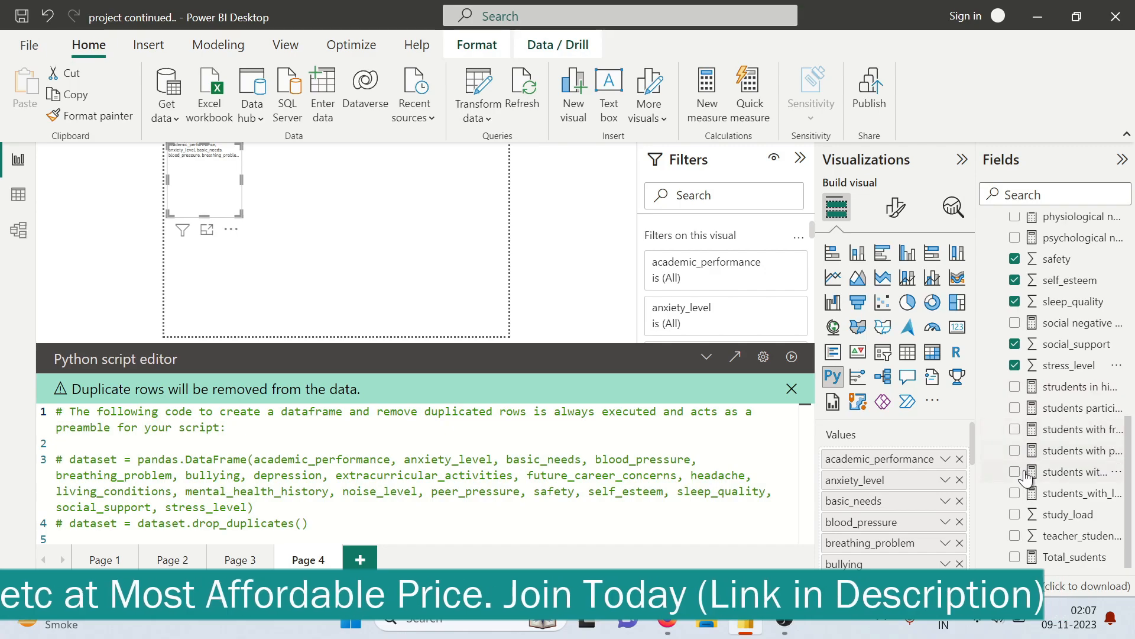
left_click(1015, 514)
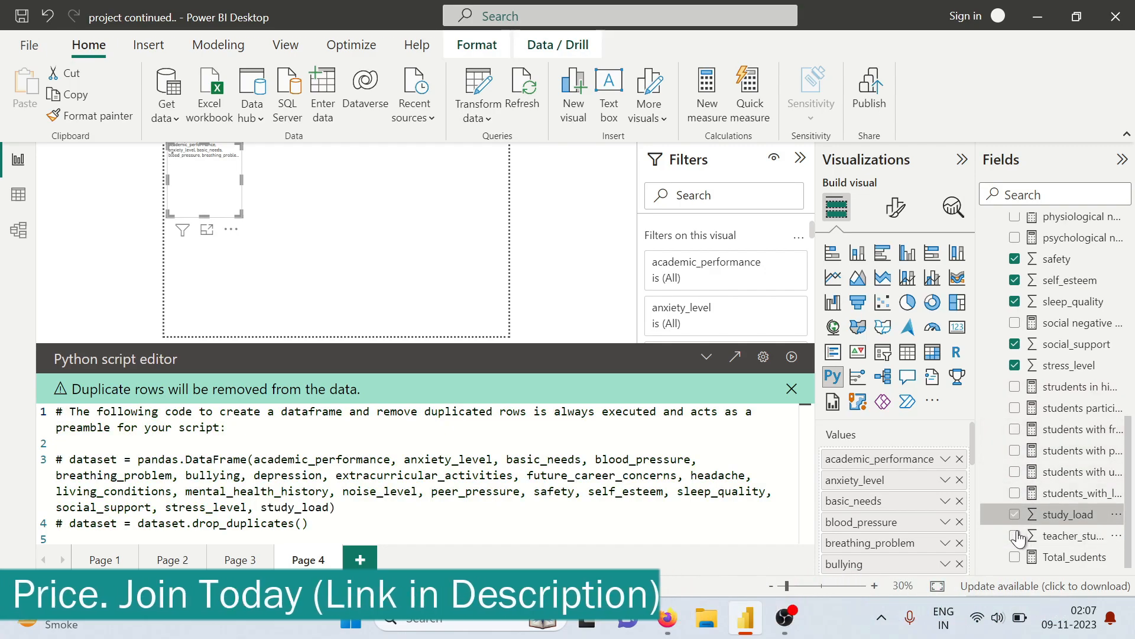
left_click(1016, 536)
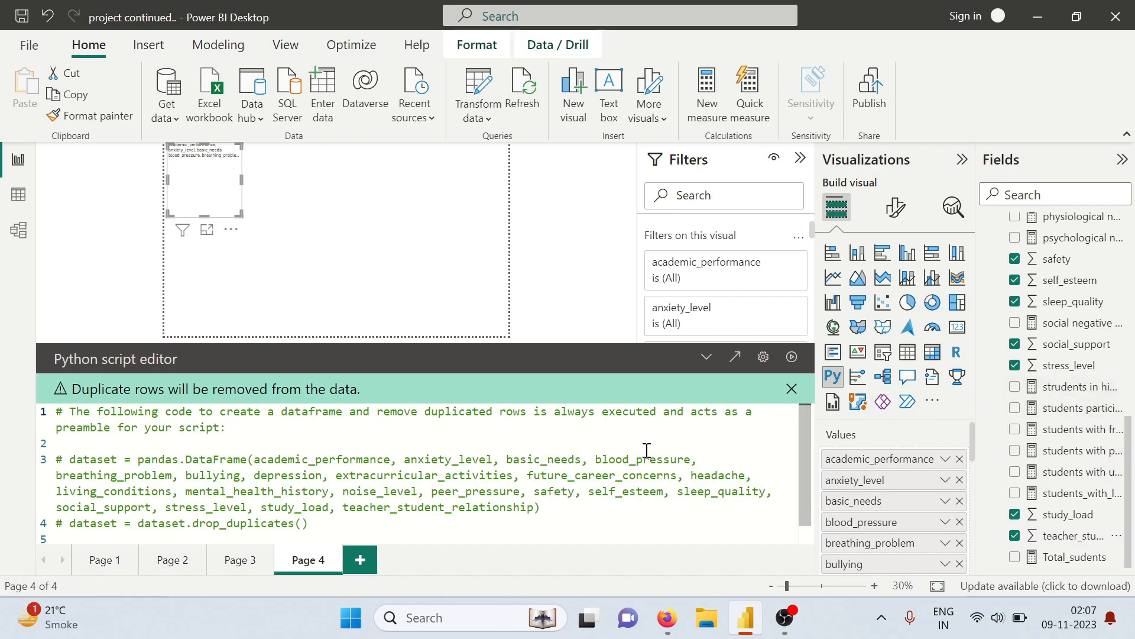
Begin the Python visual's script below the placeholder comment with the line import seaborn as sns
scroll(635, 455, "down", 1)
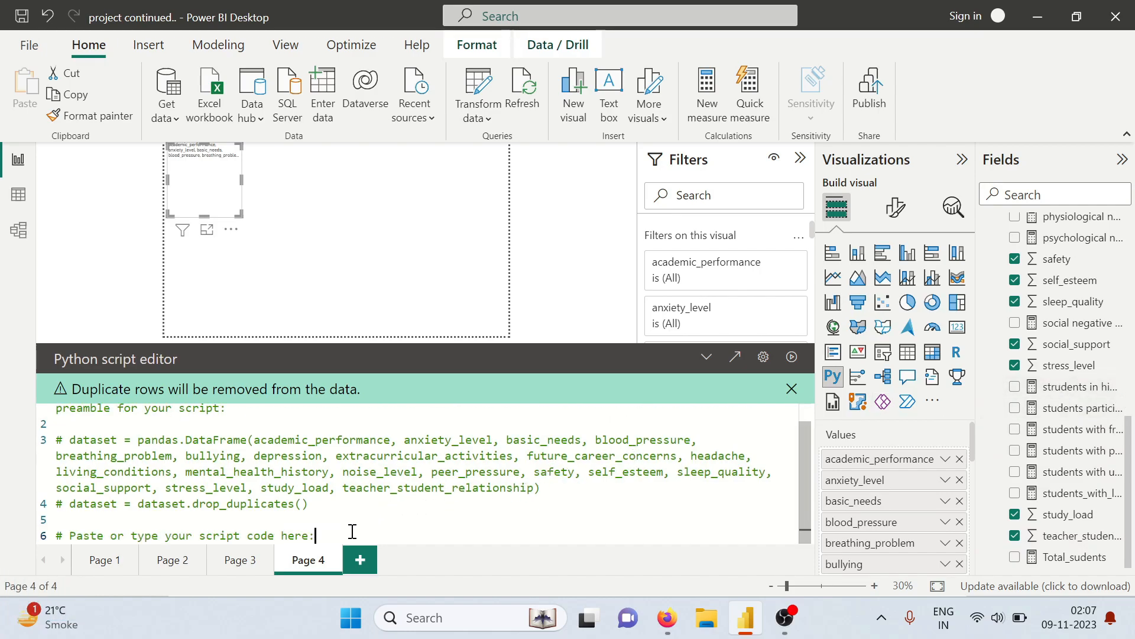
key("Return")
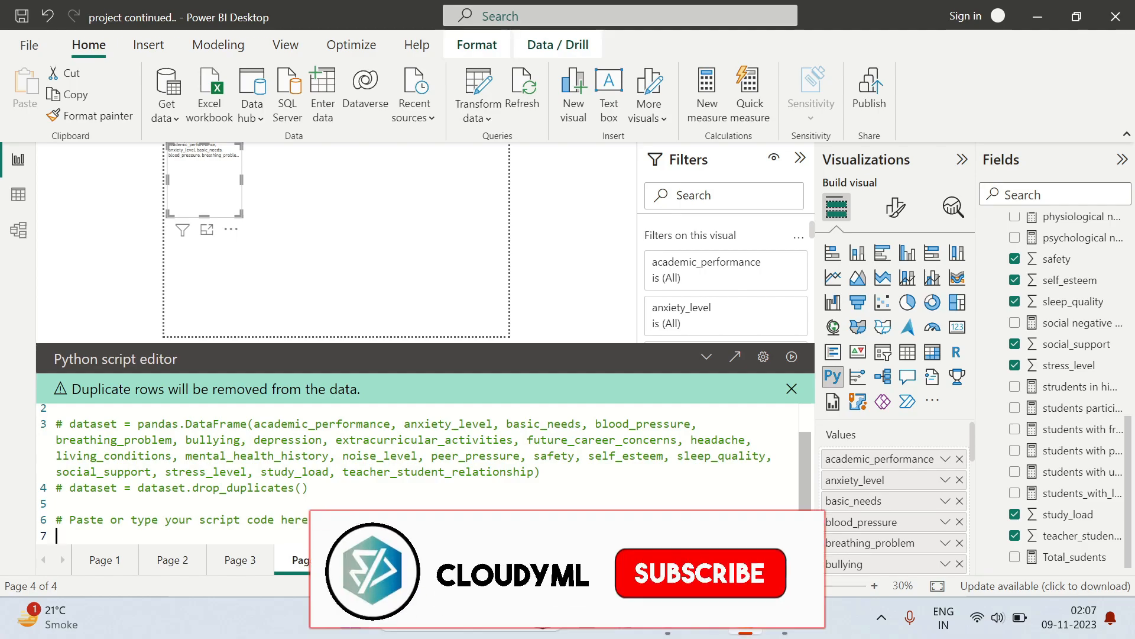
type("import ")
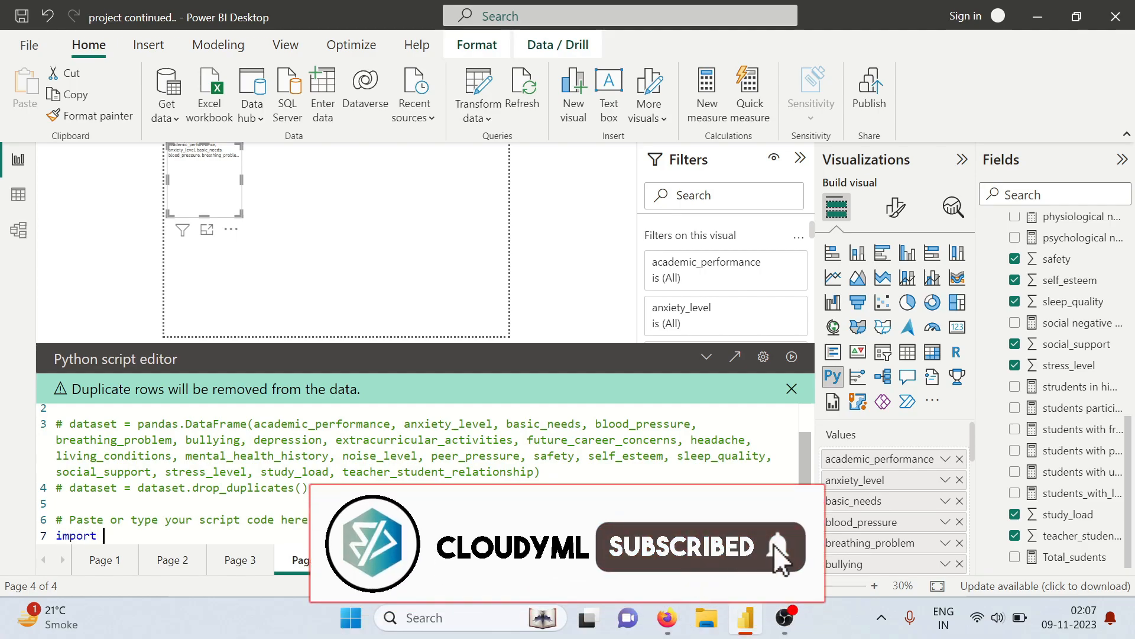
type("seabor")
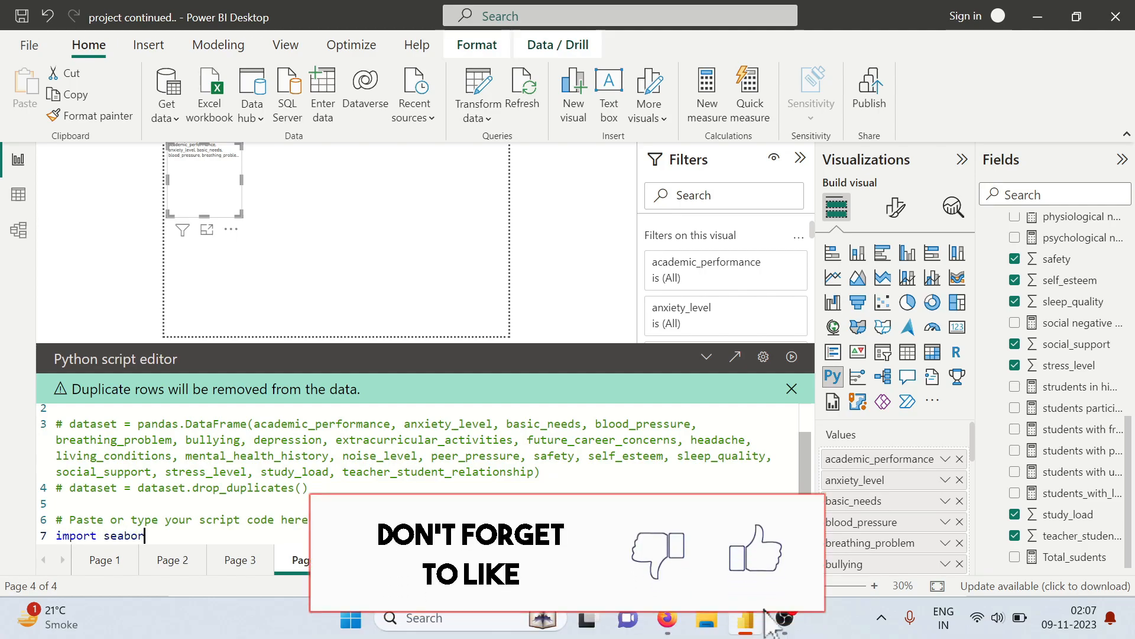
type("n as sn")
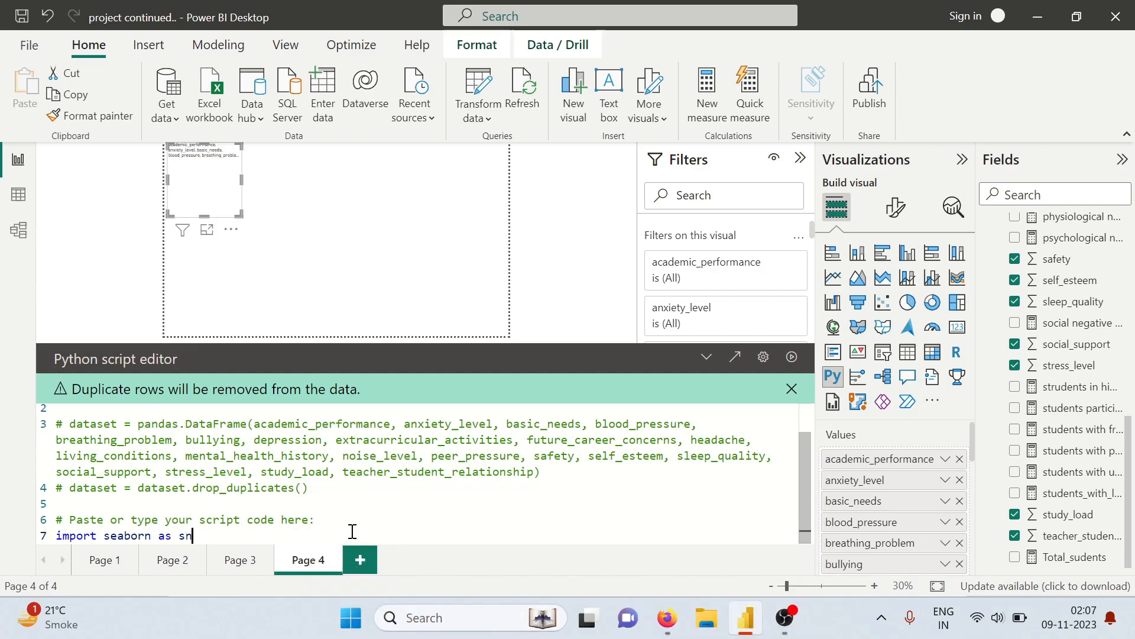
type("s")
key("Return")
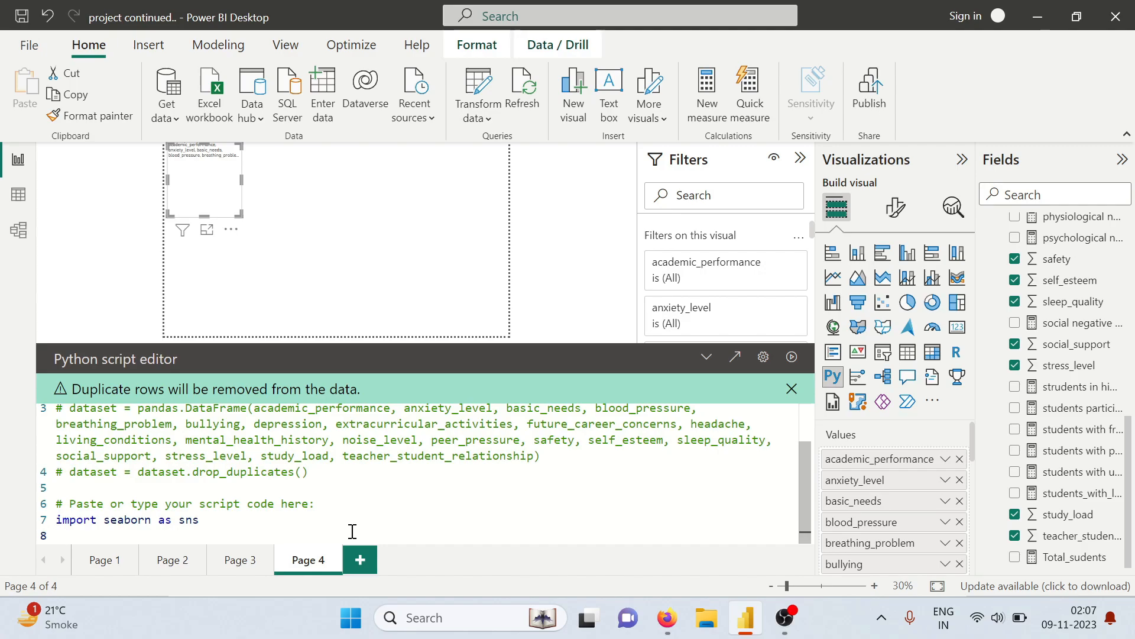
Add the line import matplotib.pyplot as plt to the script
type("import matplo")
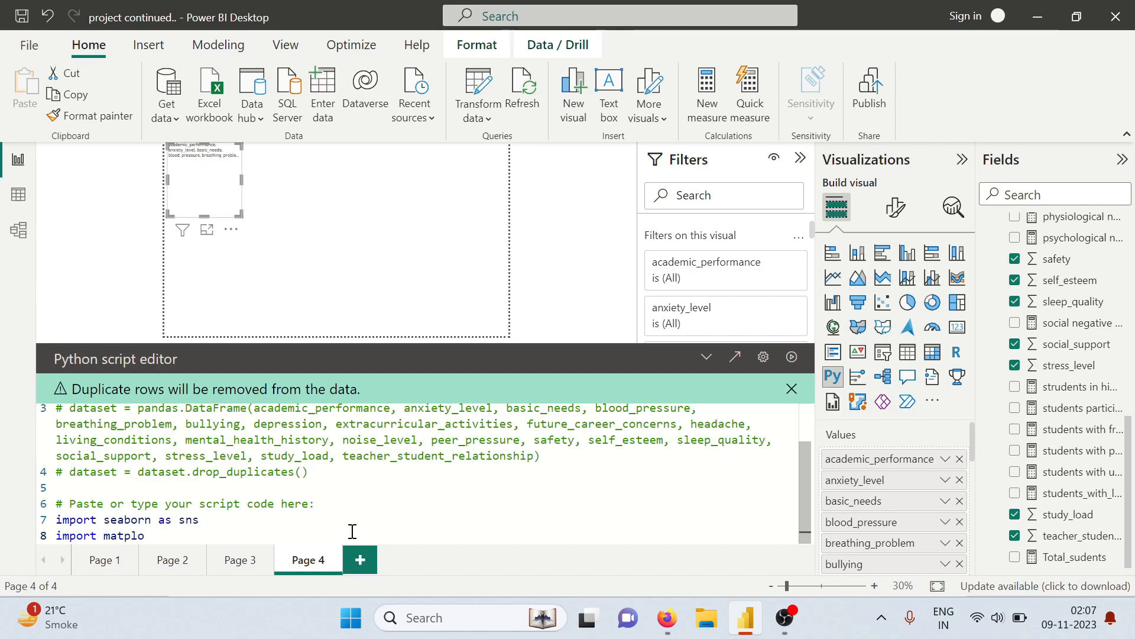
type("tlib")
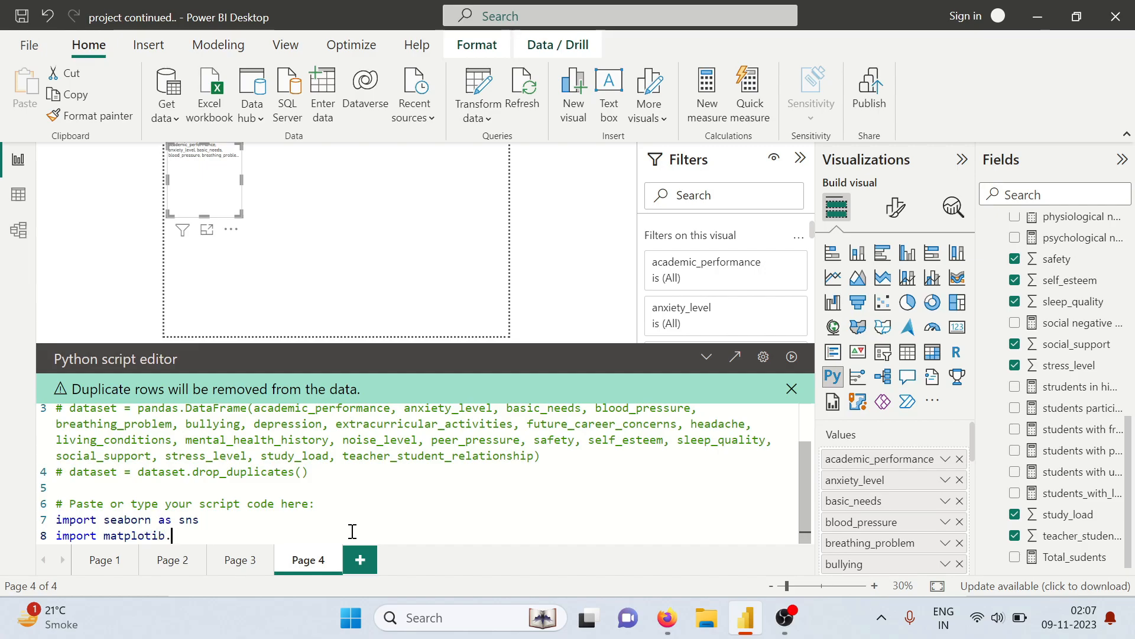
type(".pyplot as plt")
key("Return")
Add a seaborn heatmap of the dataset's correlations to the script: sns.heatmap(dataset.corr())
type("sns")
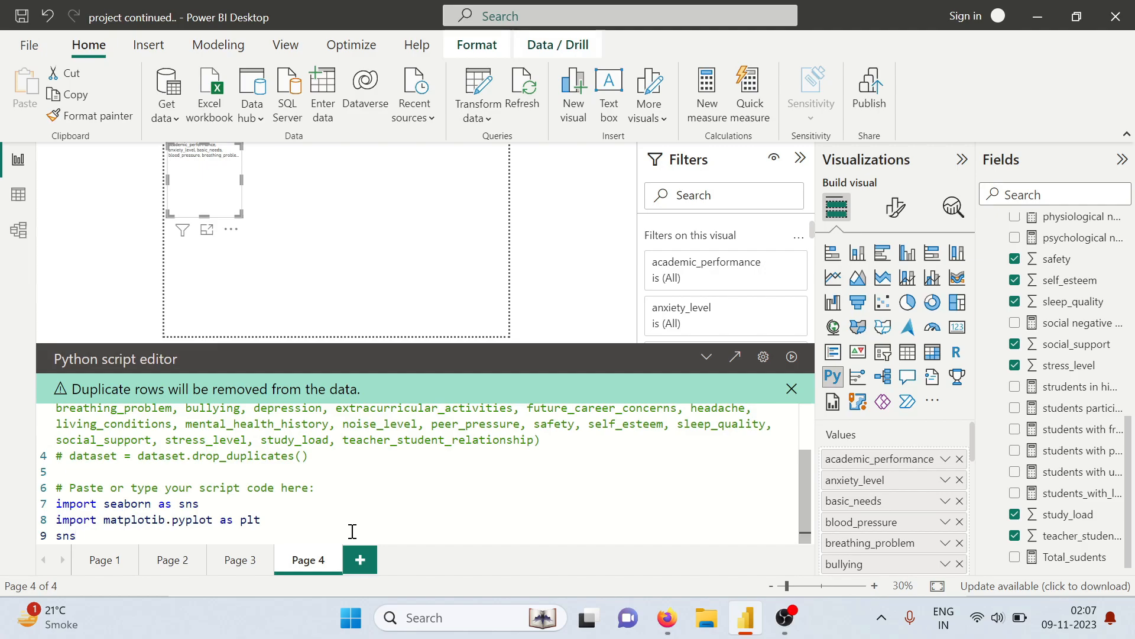
type(".heatmap(datas")
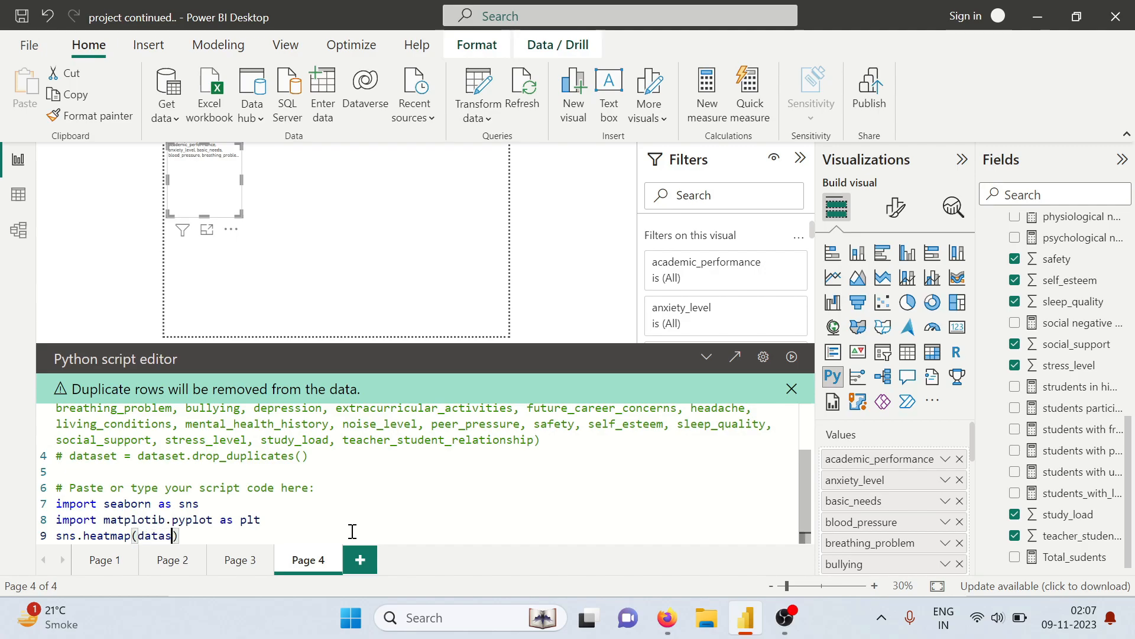
type("et")
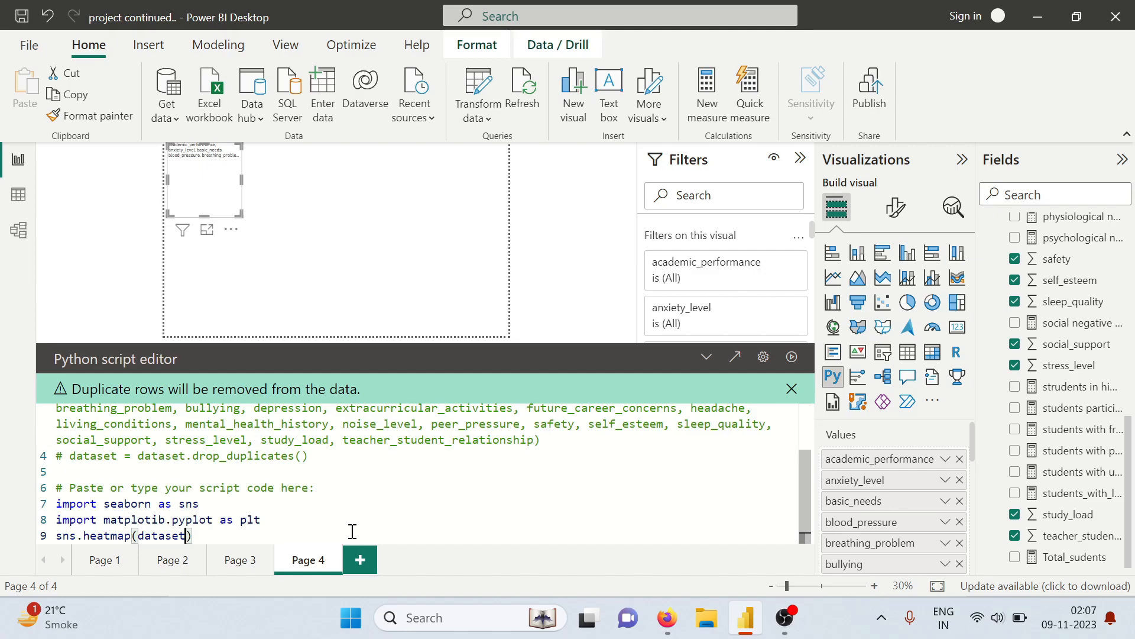
type(".coo")
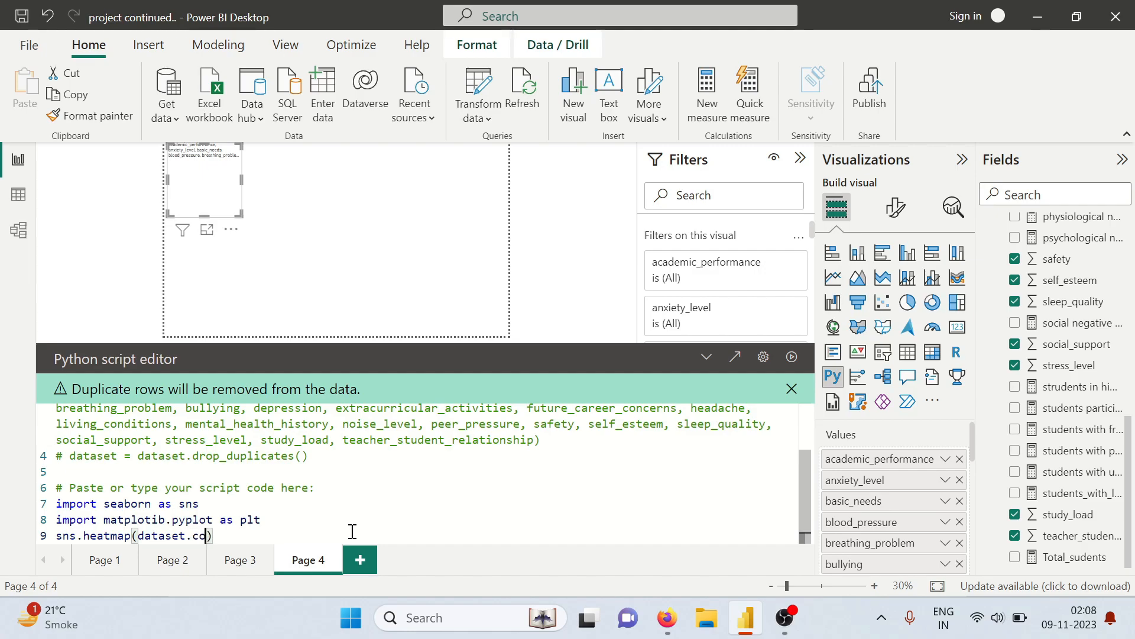
key("BackSpace")
type("rr()")
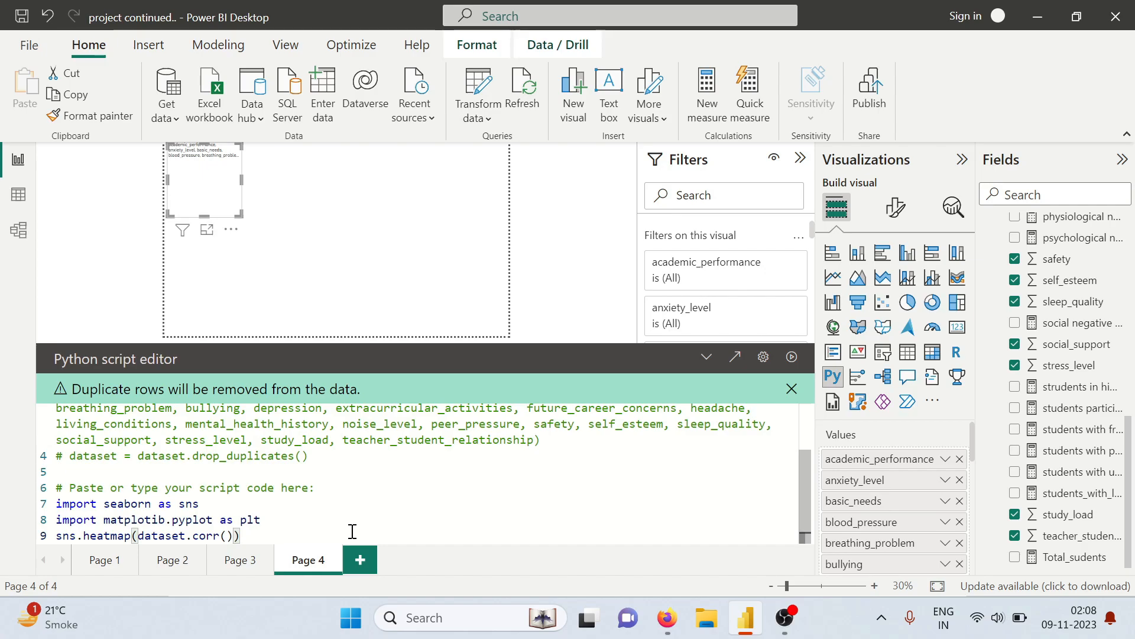
type(",")
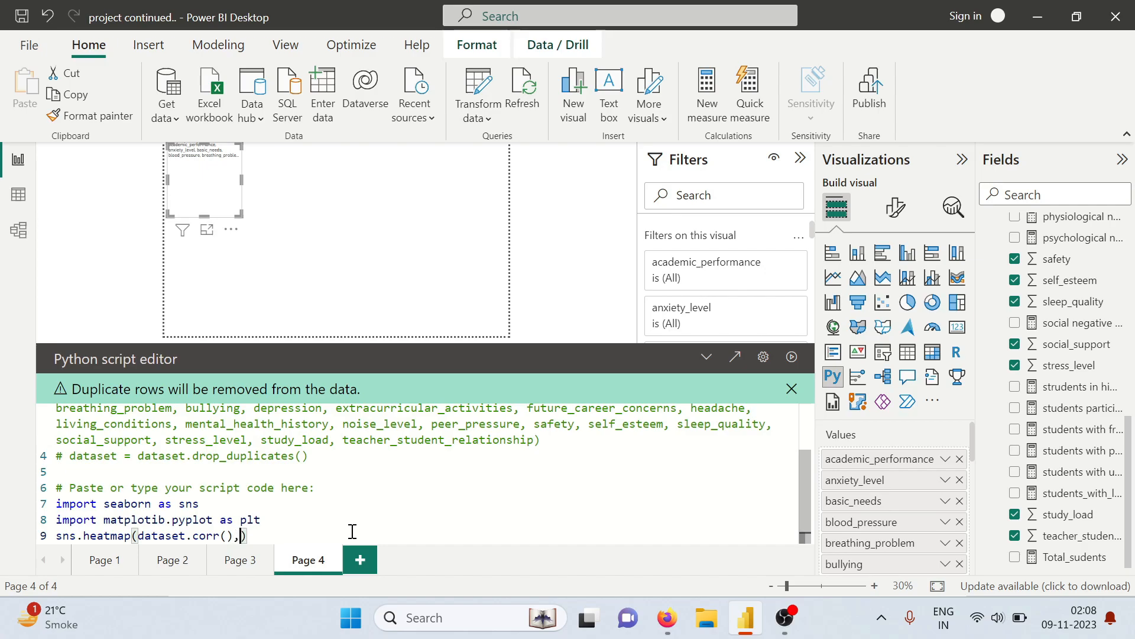
type("cmap='Blue")
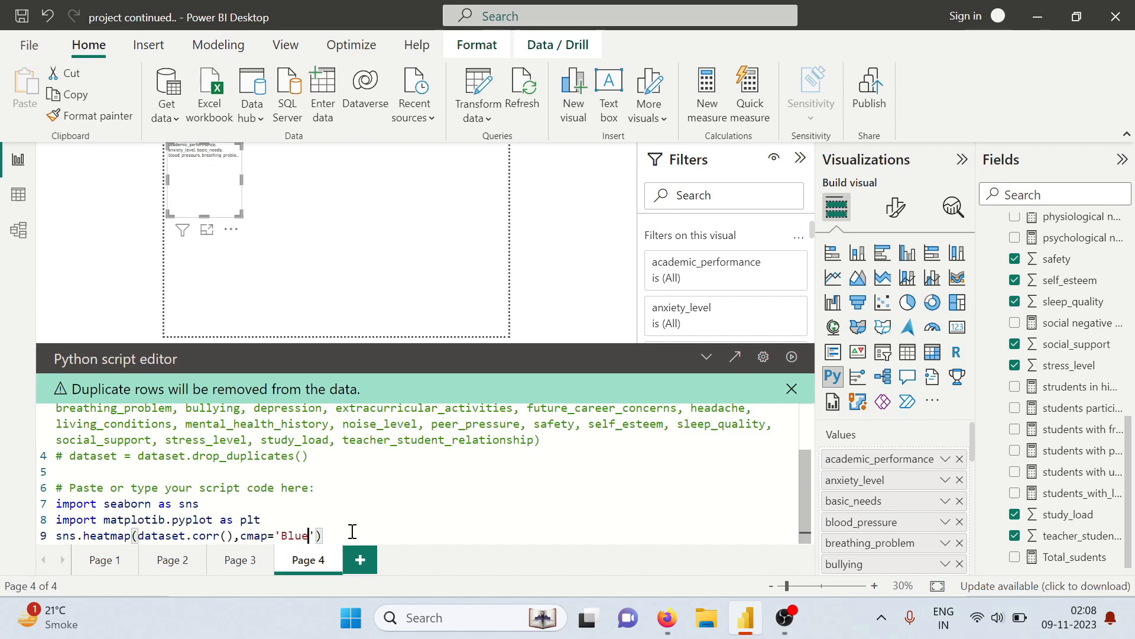
type("s'")
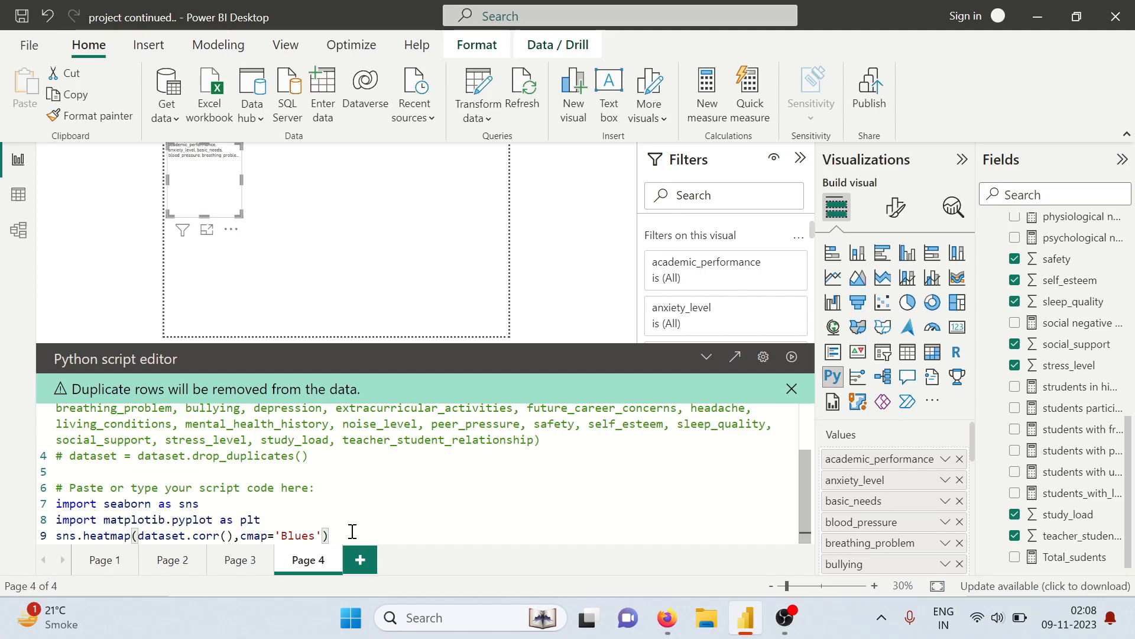
type(",annot=")
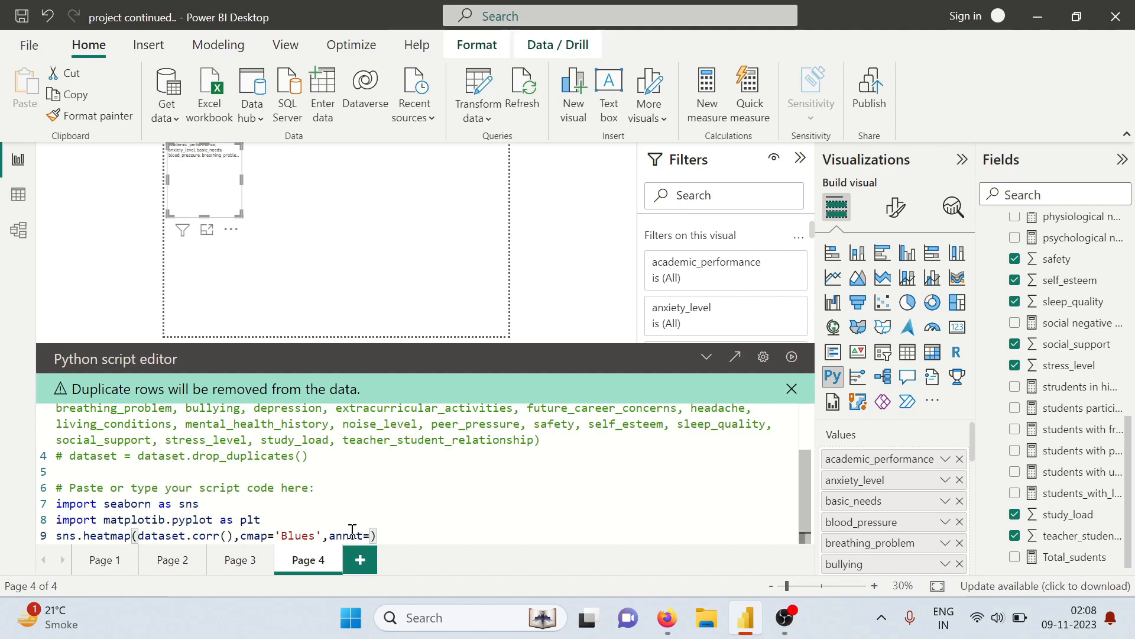
type("True")
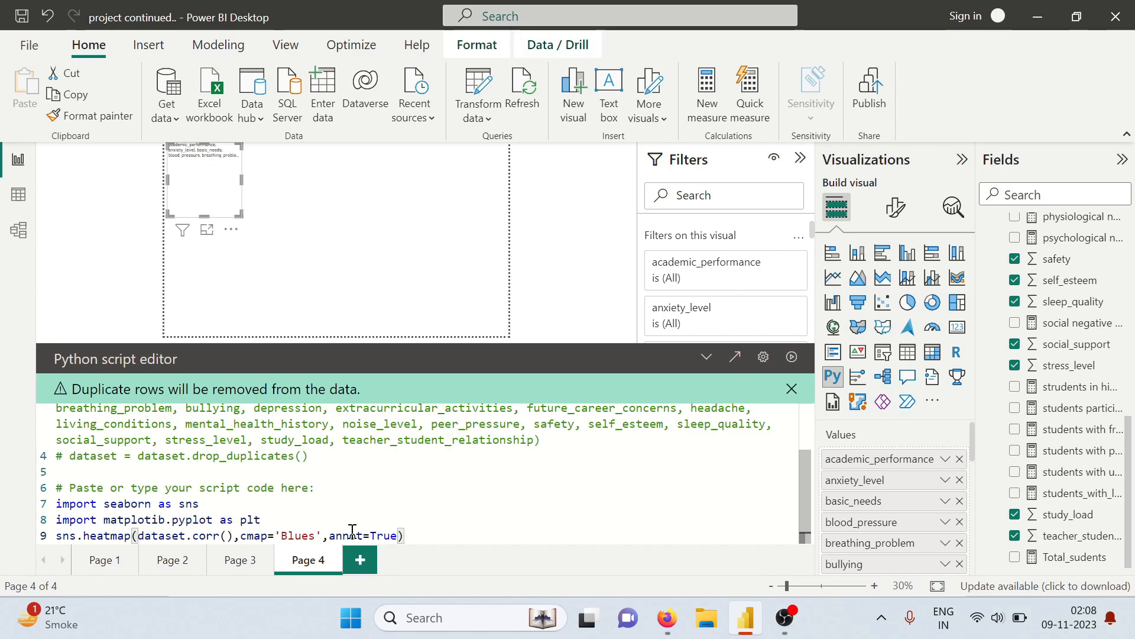
End the script with the line plt.show() and run it
key("End")
key("Return")
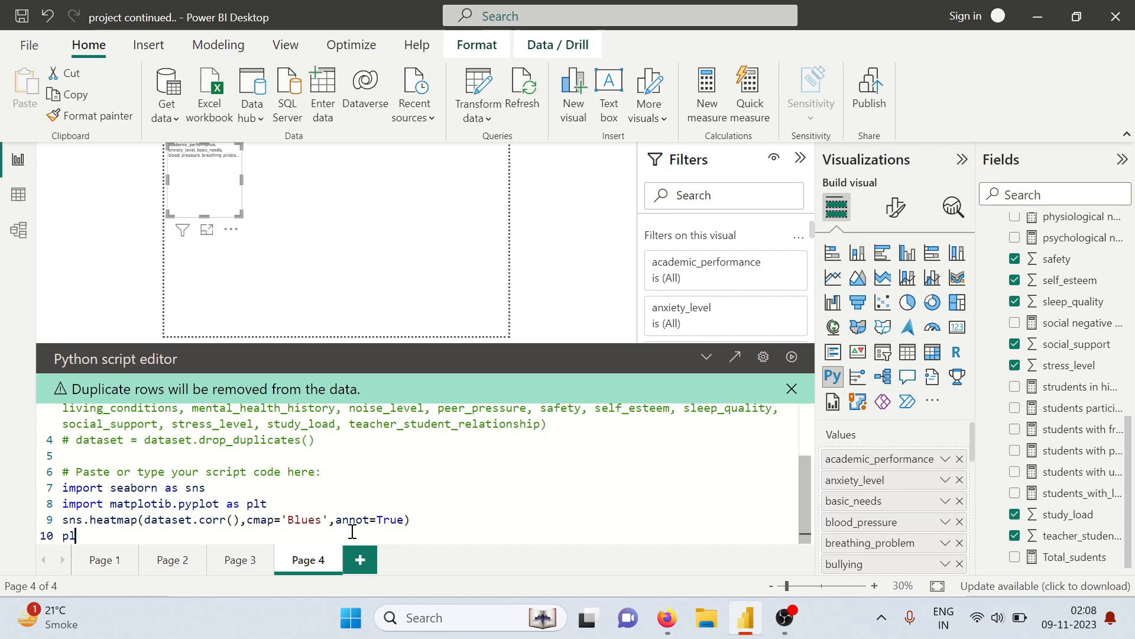
type("plr")
key("BackSpace")
type("t")
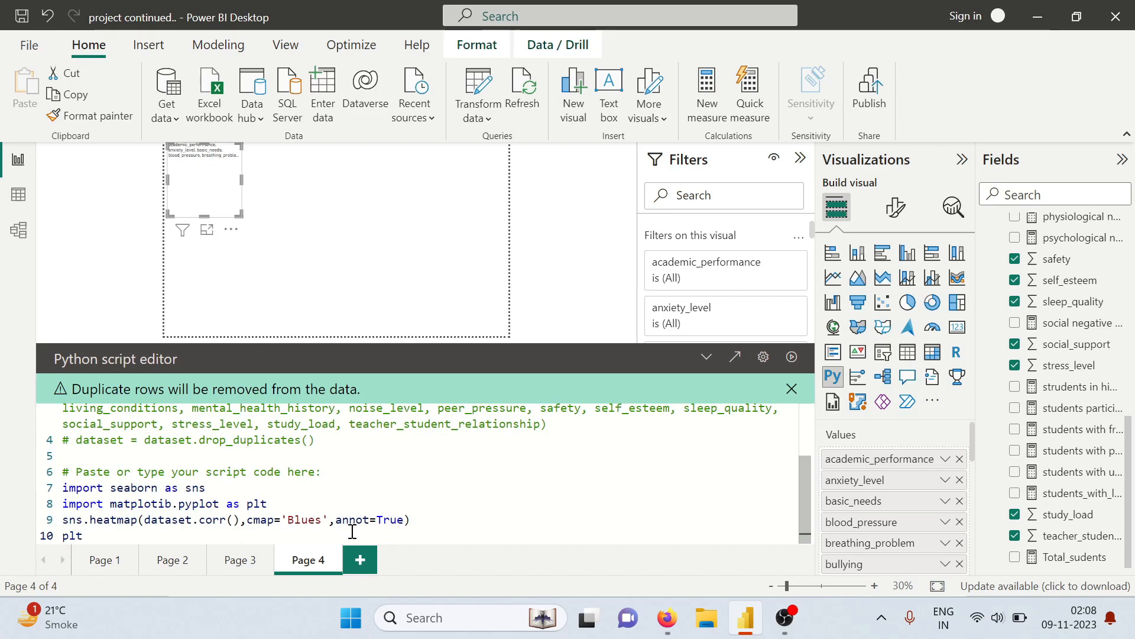
type(".sh")
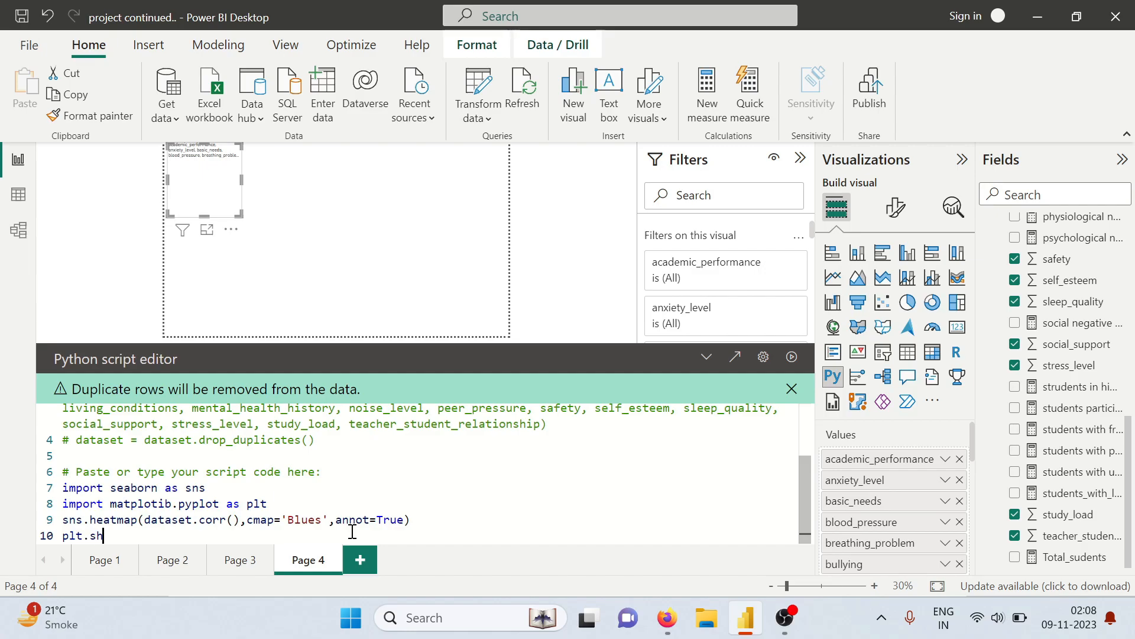
type("ow(")
left_click(791, 357)
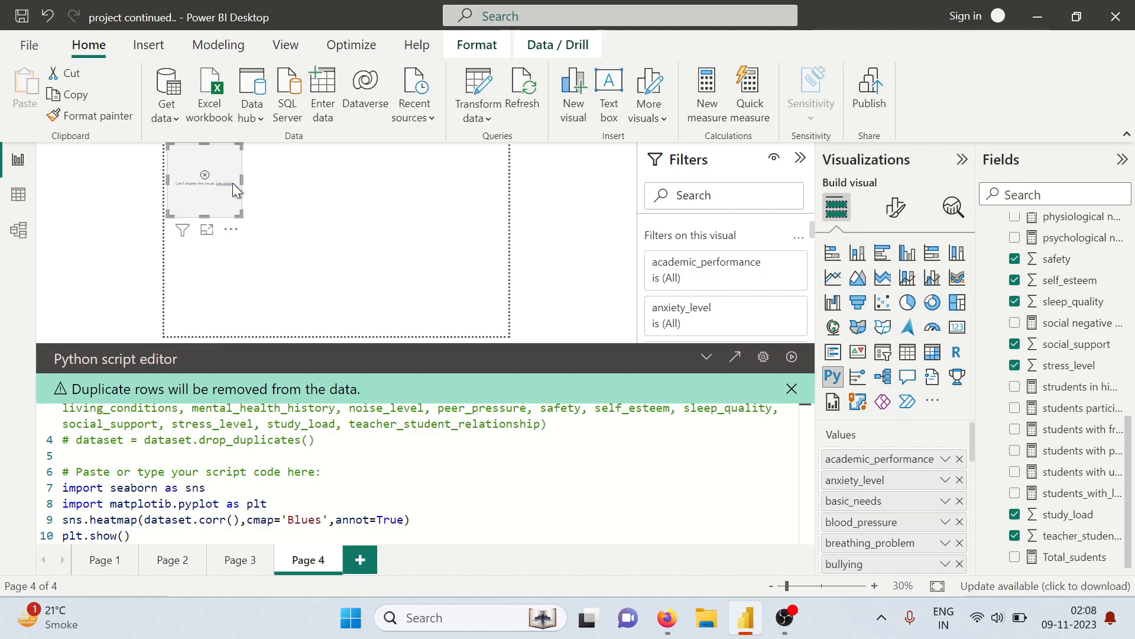
Enlarge the Python visual in width and height to cover nearly all of Page 4
left_click_drag(242, 180, 487, 207)
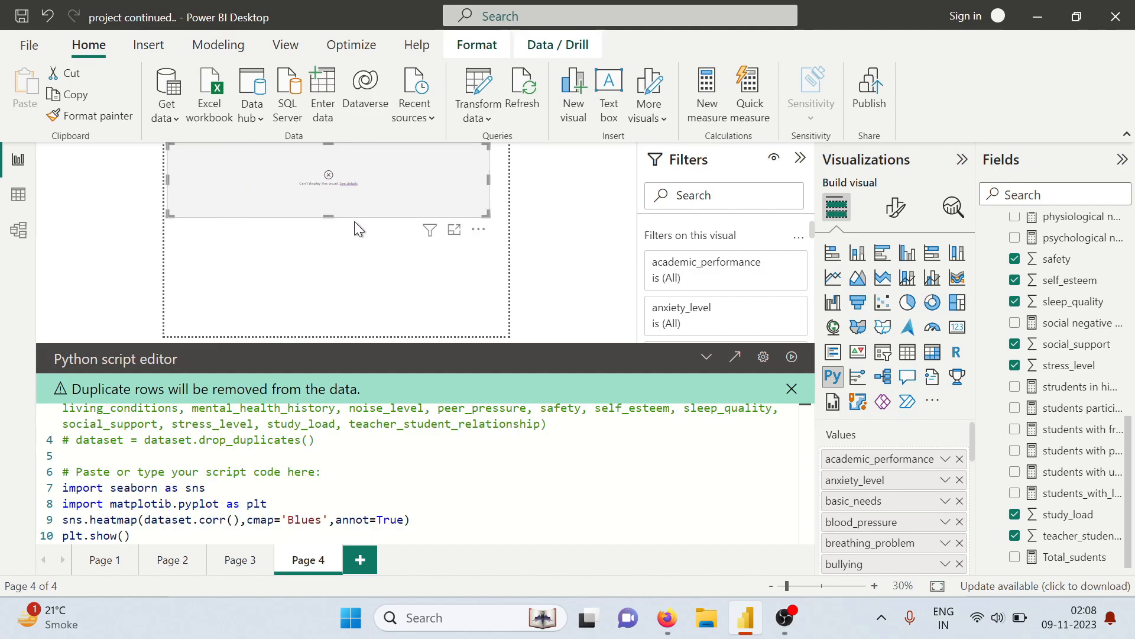
left_click_drag(329, 218, 338, 325)
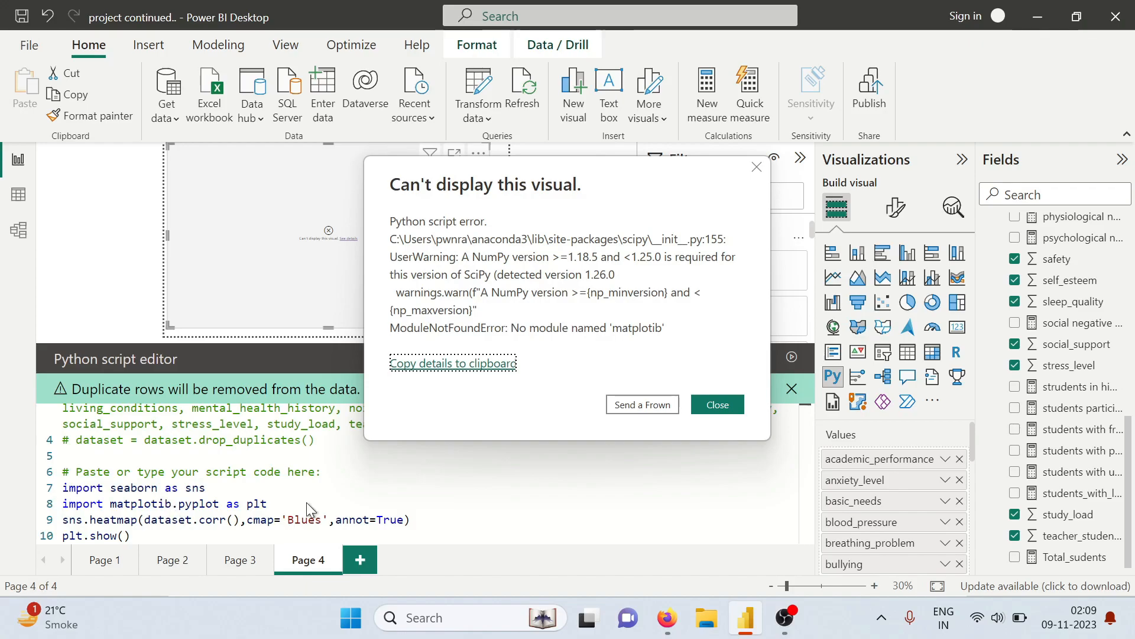
Dismiss the script error, correct the imported module's name to matplotlib, and rerun the script with its editor collapsed
left_click(717, 404)
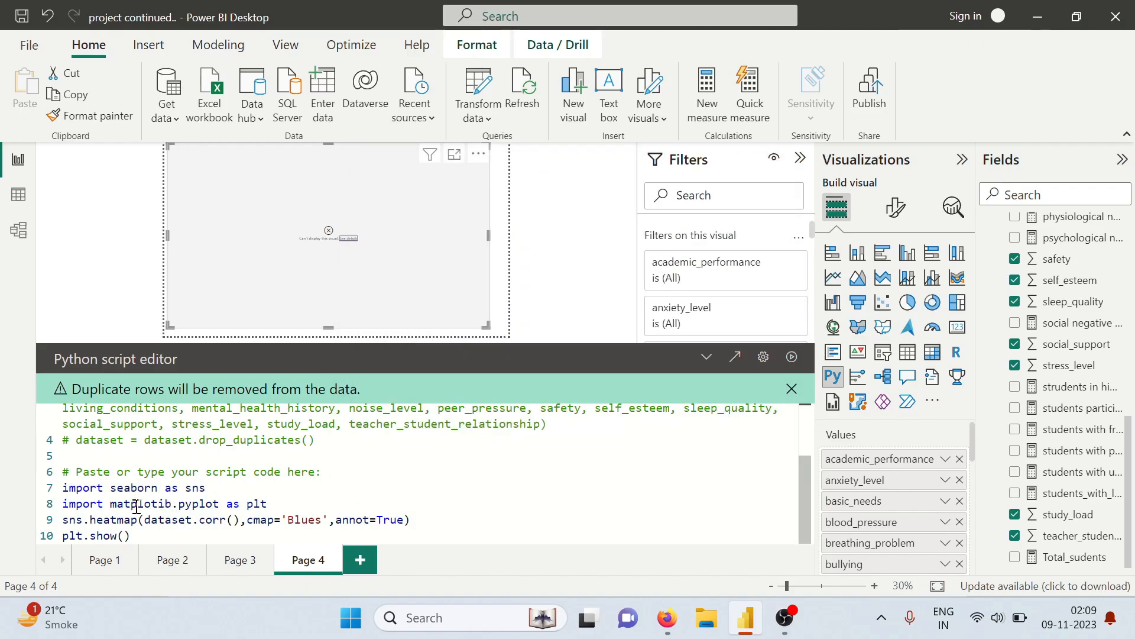
type("l")
left_click(791, 356)
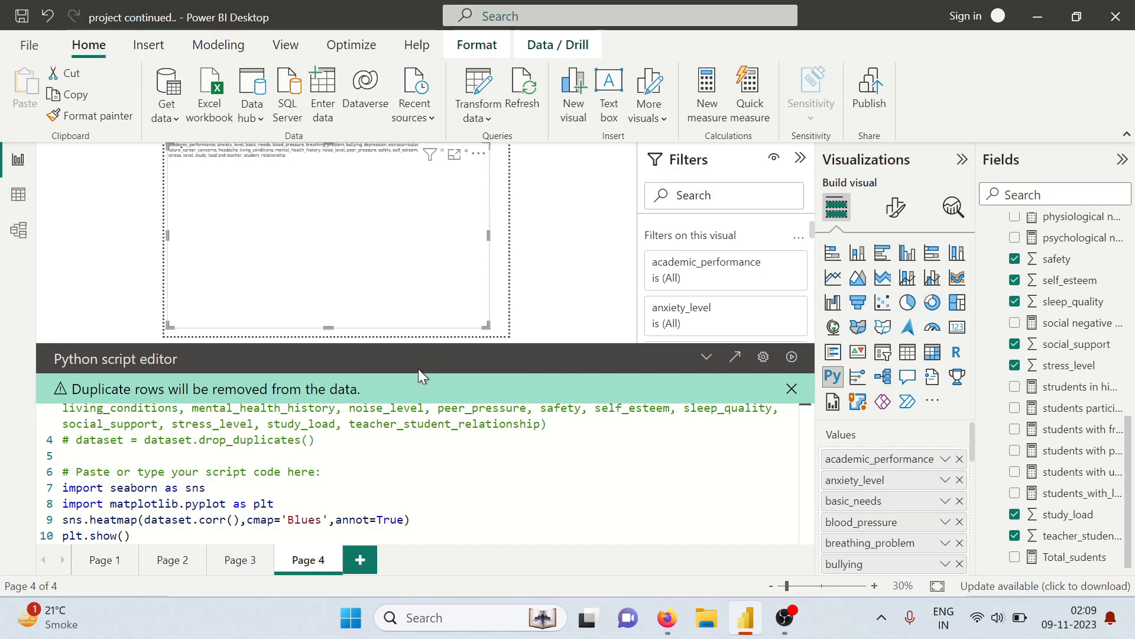
left_click(705, 359)
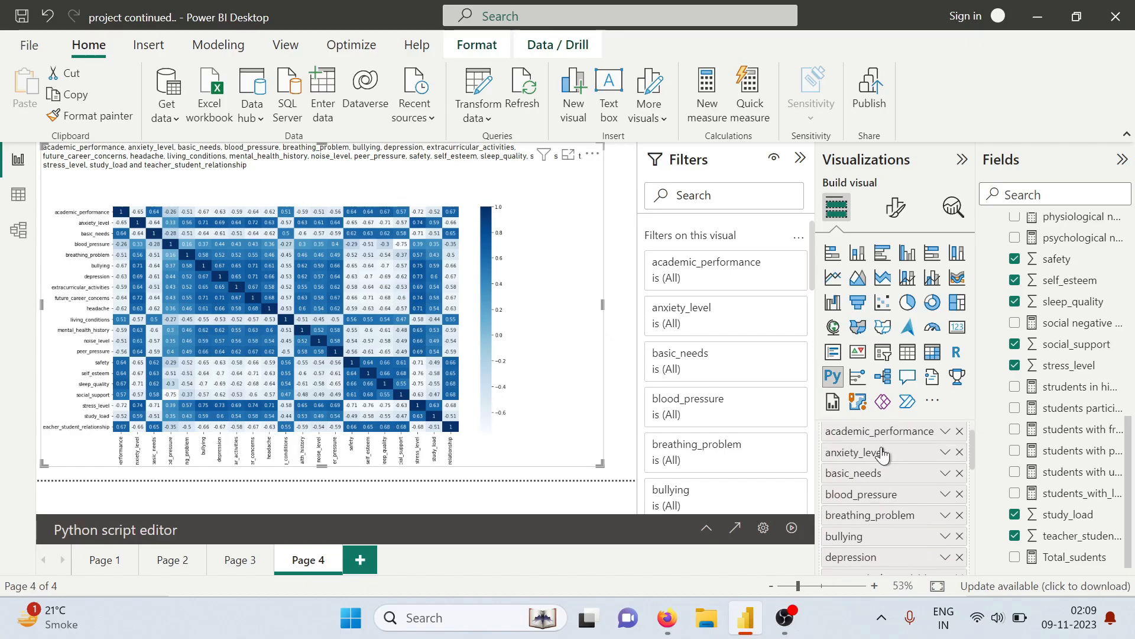
Set the Python visual's title to "Correlation Heatmap" and widen the visual to almost the page's full width
left_click(899, 207)
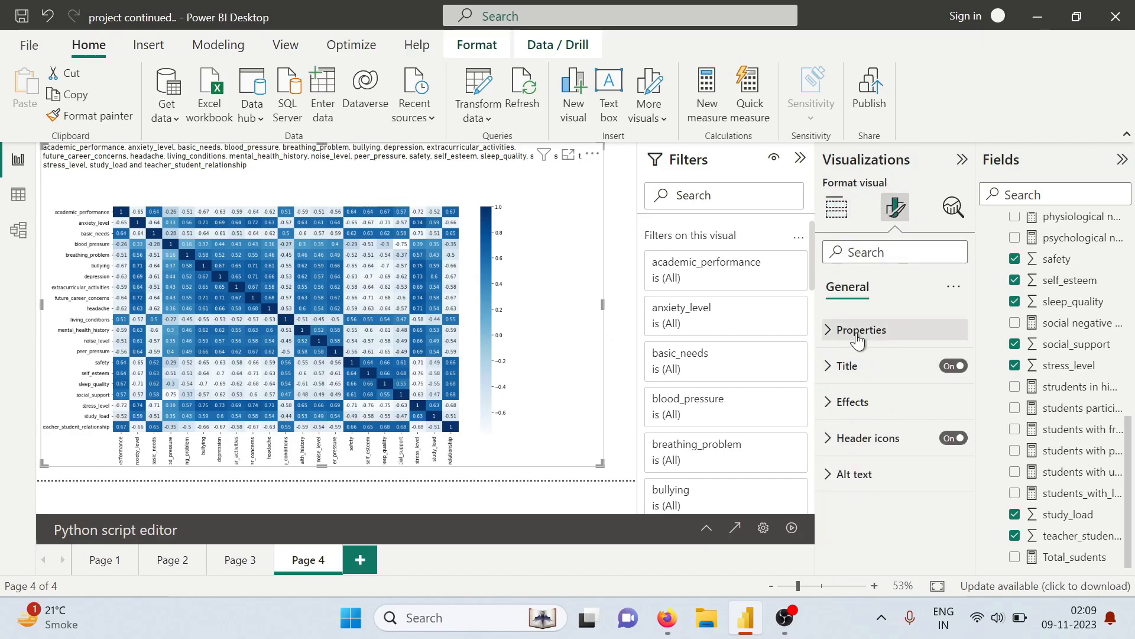
left_click(843, 366)
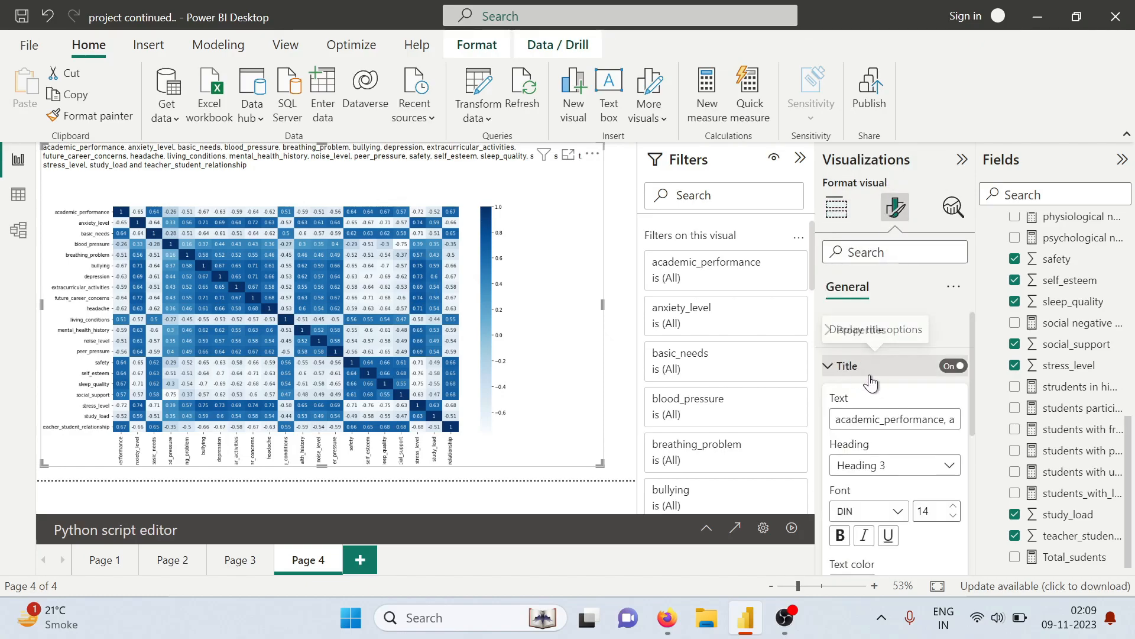
left_click_drag(866, 416, 907, 420)
key("ctrl+a")
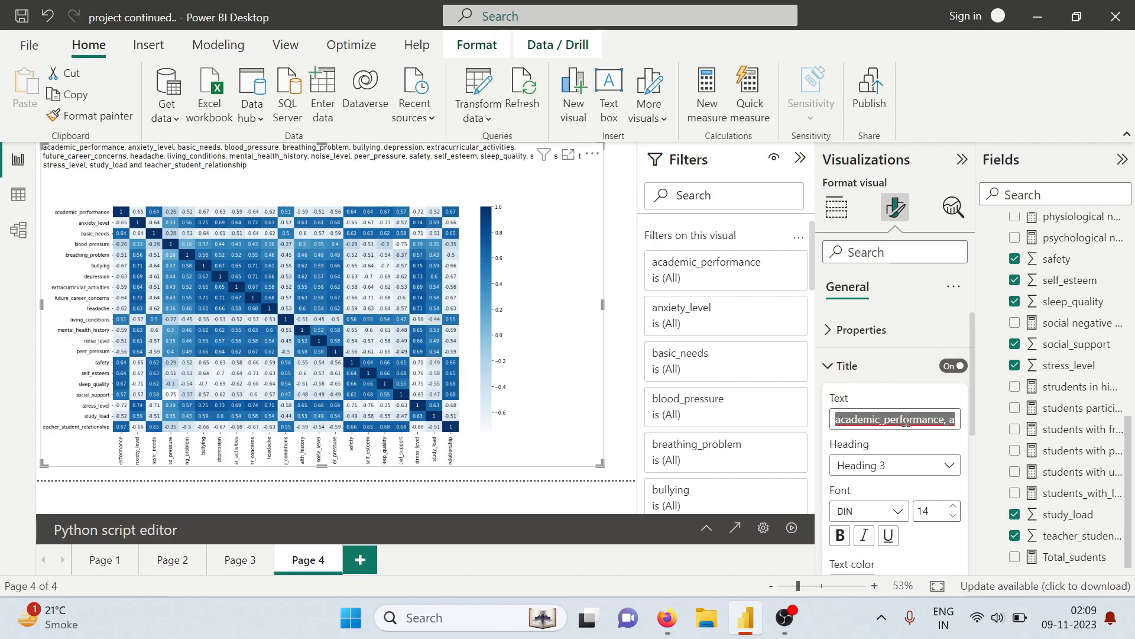
type("Correlation")
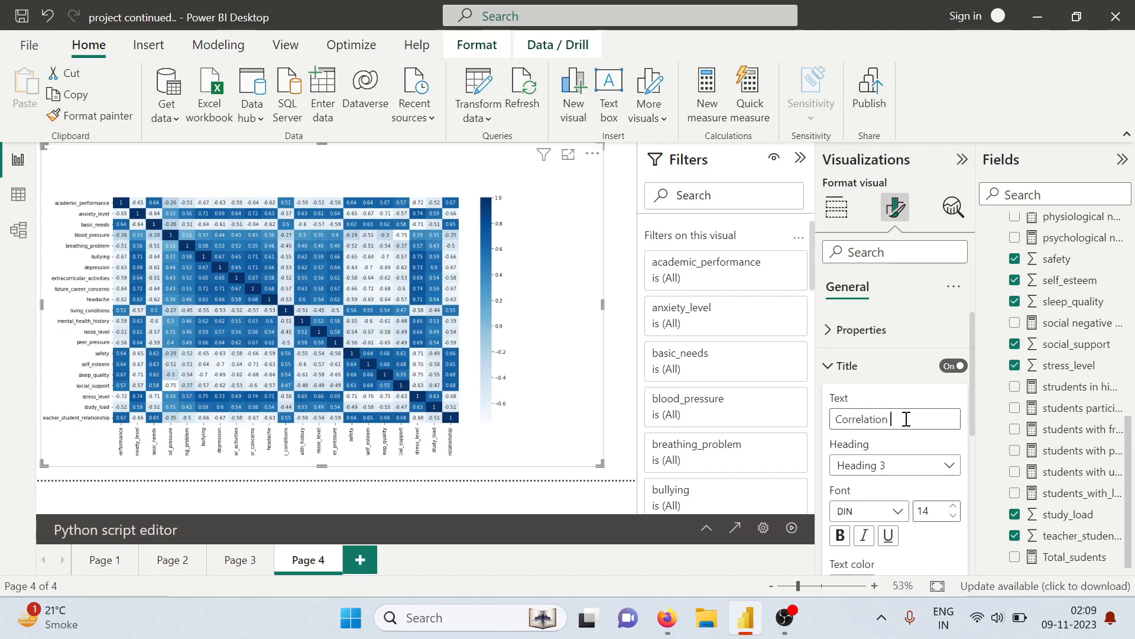
type(" Heatmap")
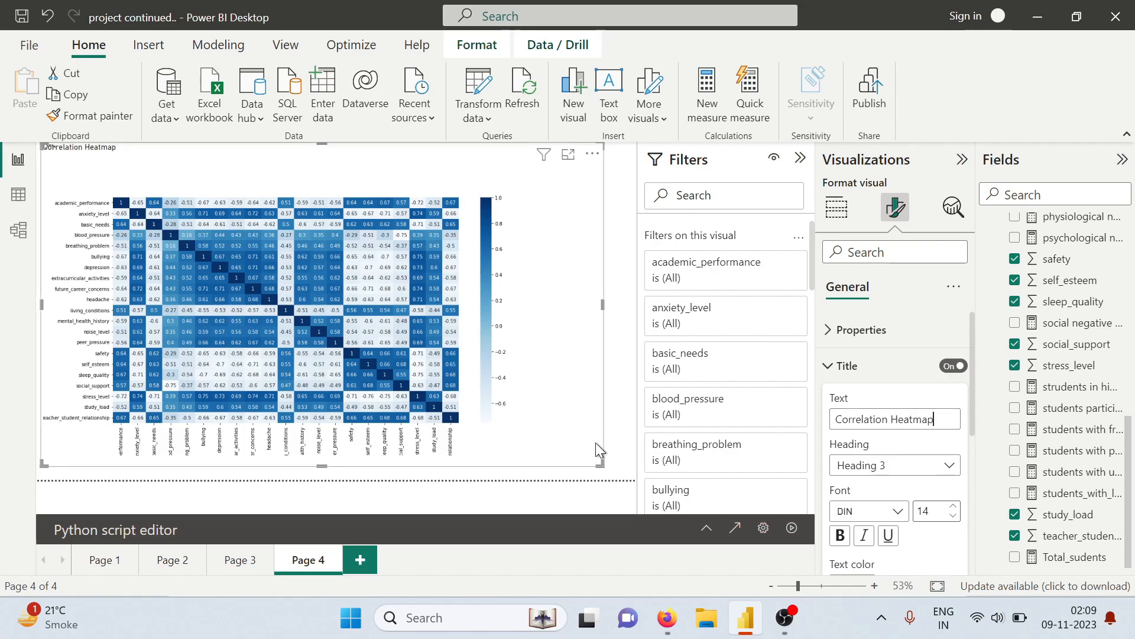
left_click_drag(600, 464, 627, 460)
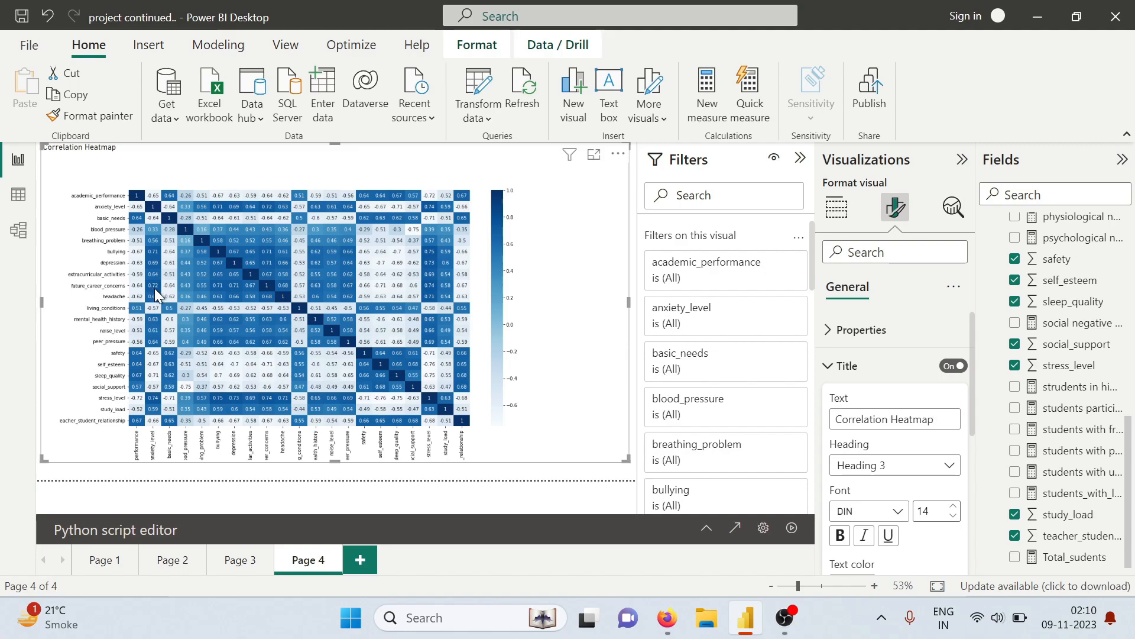
Switch to the tasks PDF in Firefox to reread General Exploration question 2, and return to Power BI
key("alt+Tab")
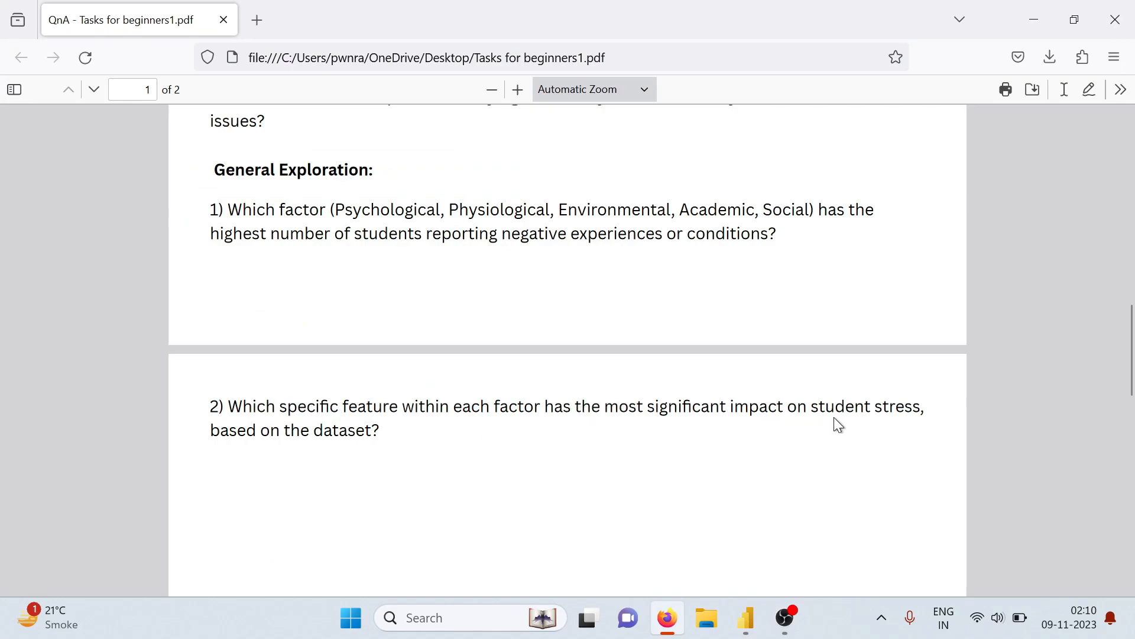
key("alt+Tab")
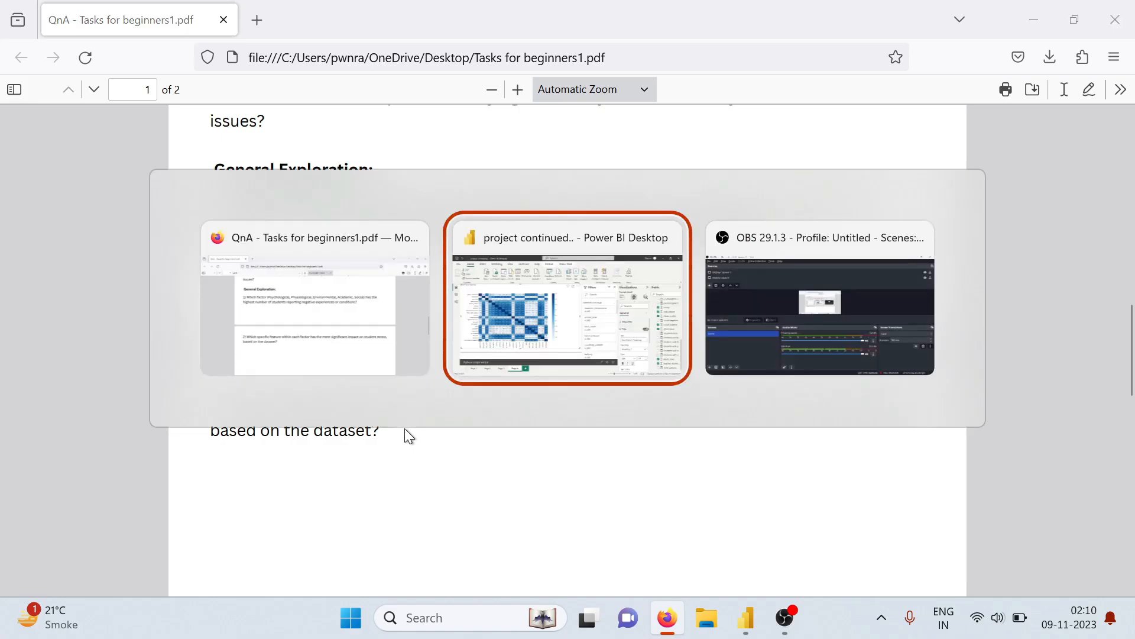